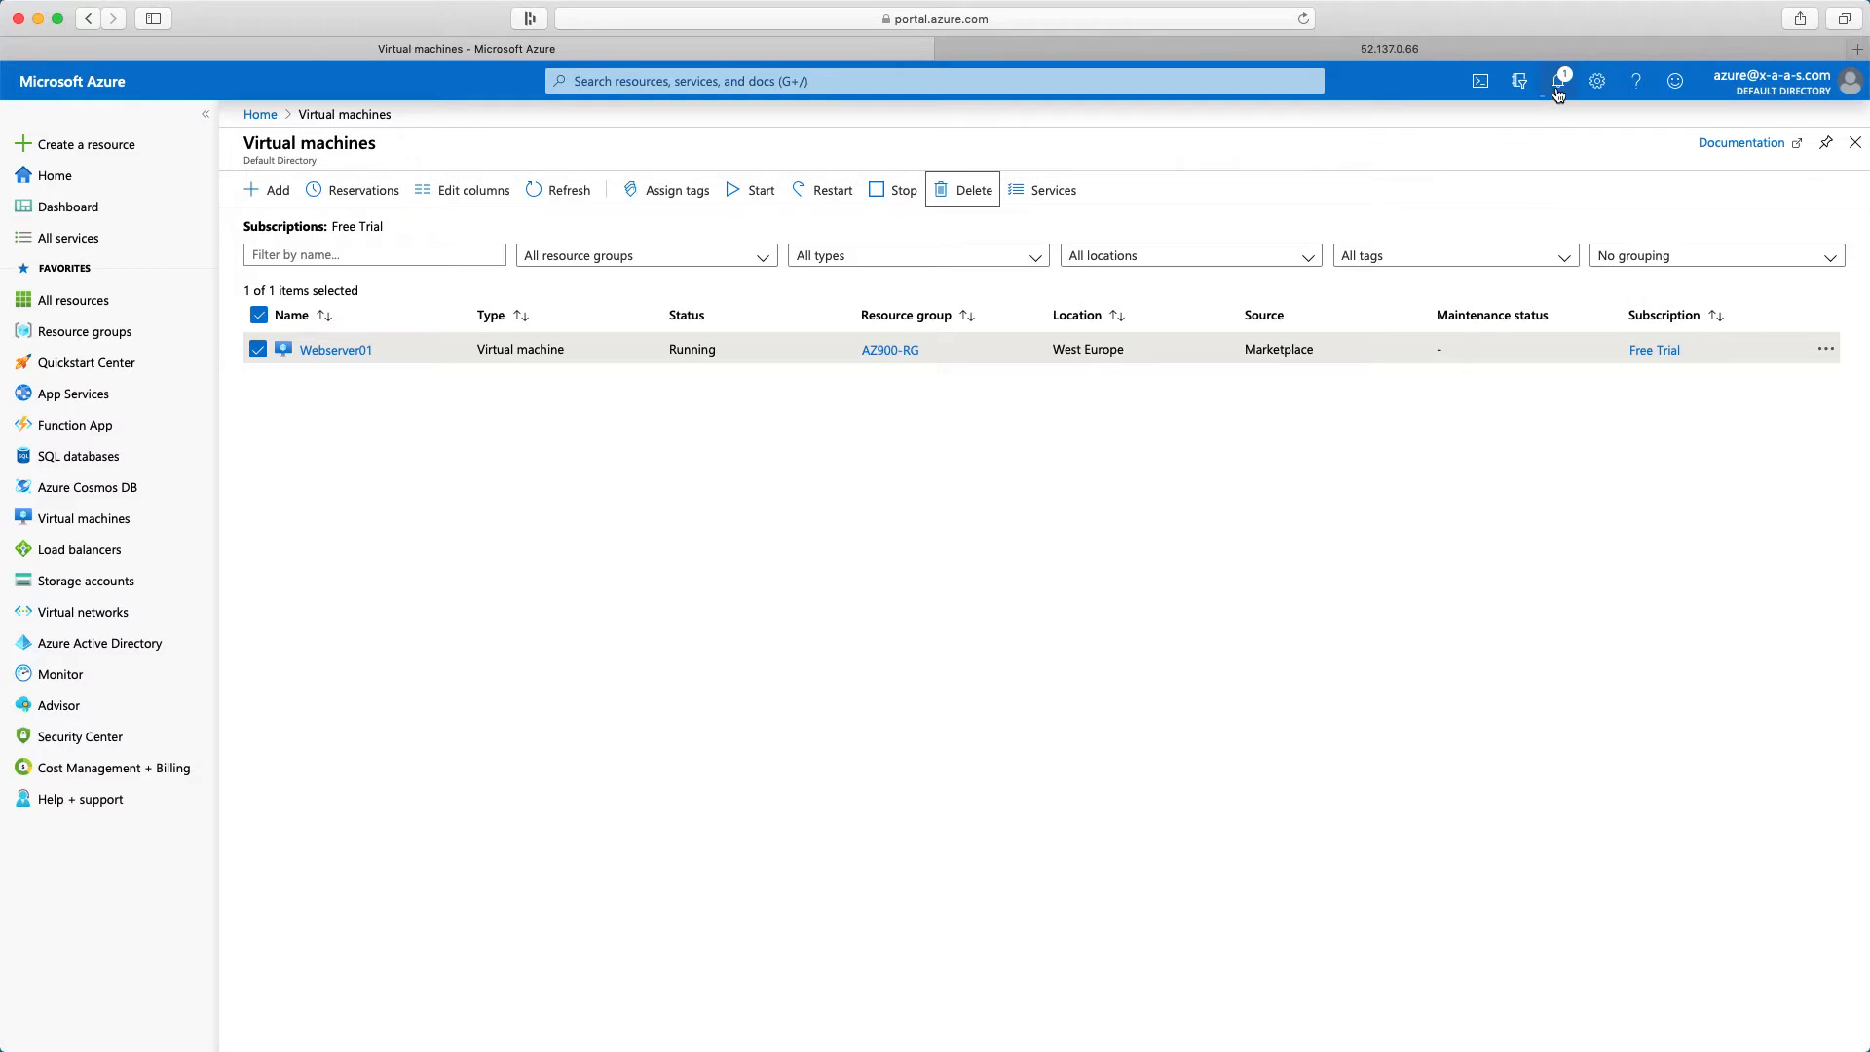
# Dismiss all notifications and start creating a new Ubuntu Server 18.04 LTS virtual machine from the Marketplace
pyautogui.click(1558, 82)
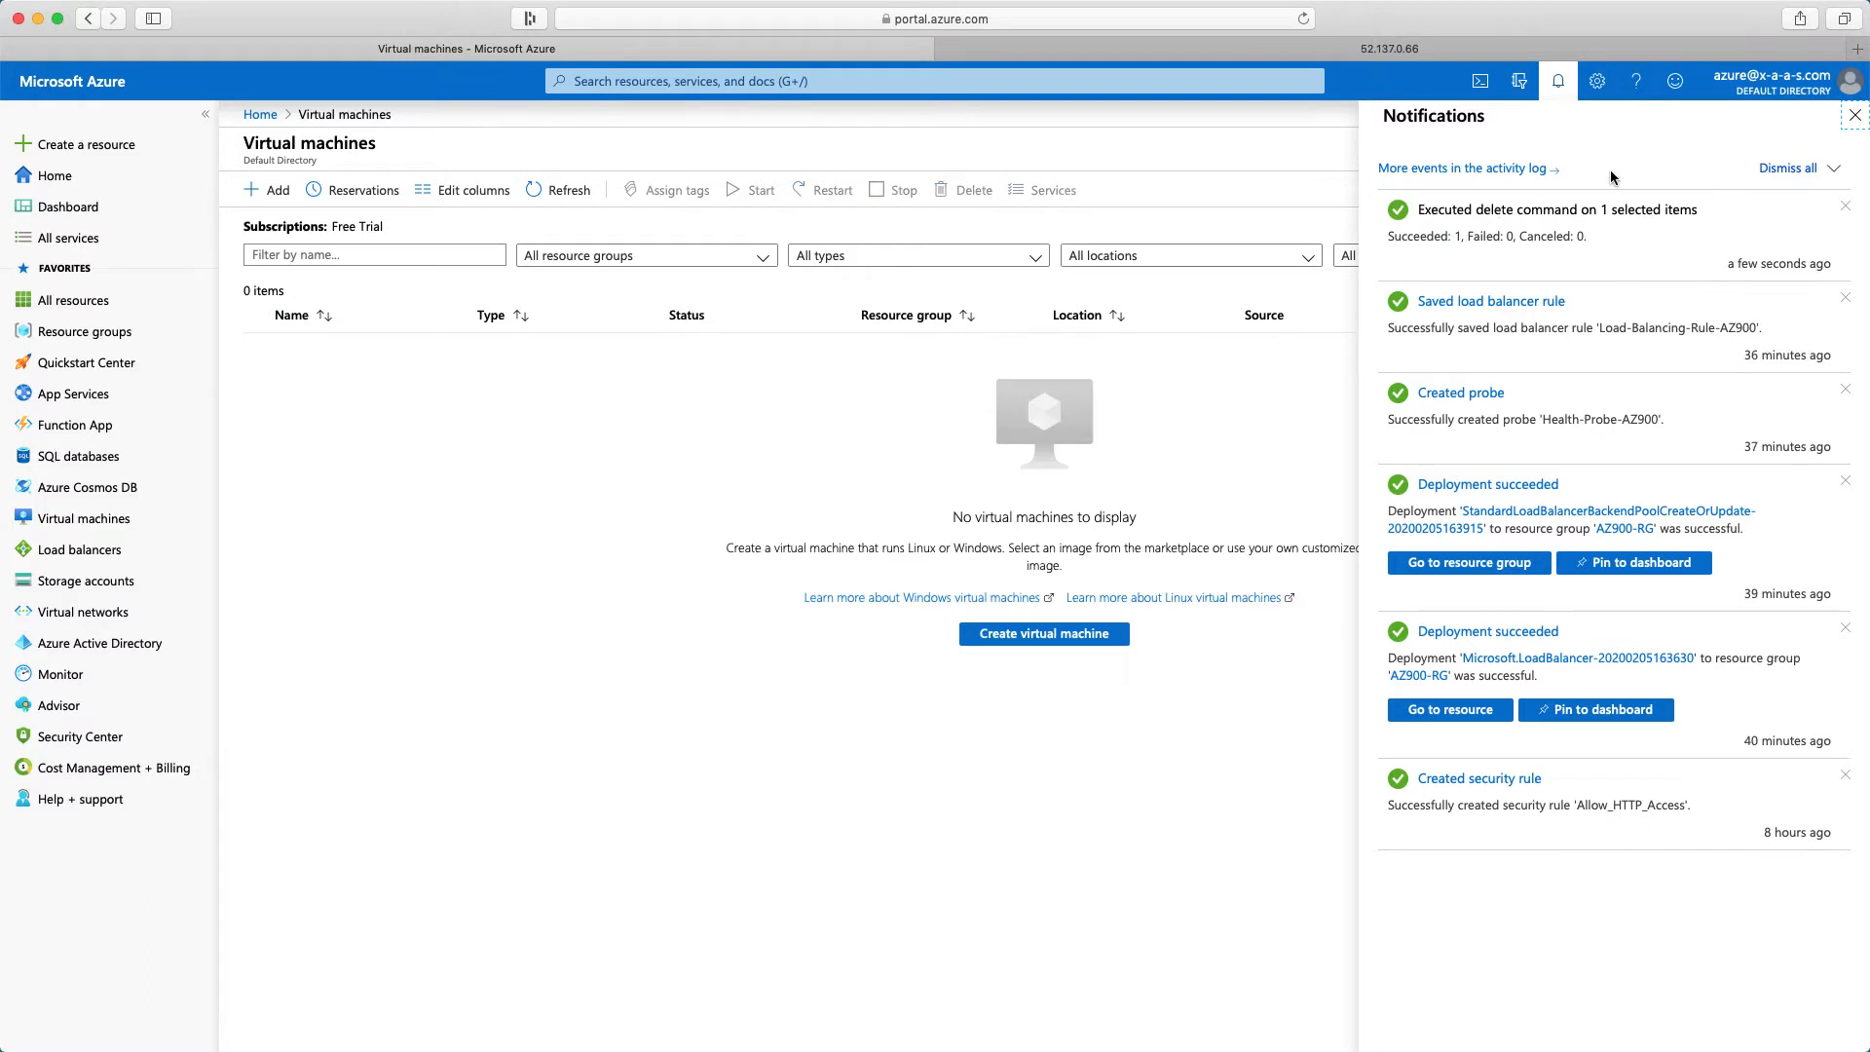
pyautogui.click(1798, 170)
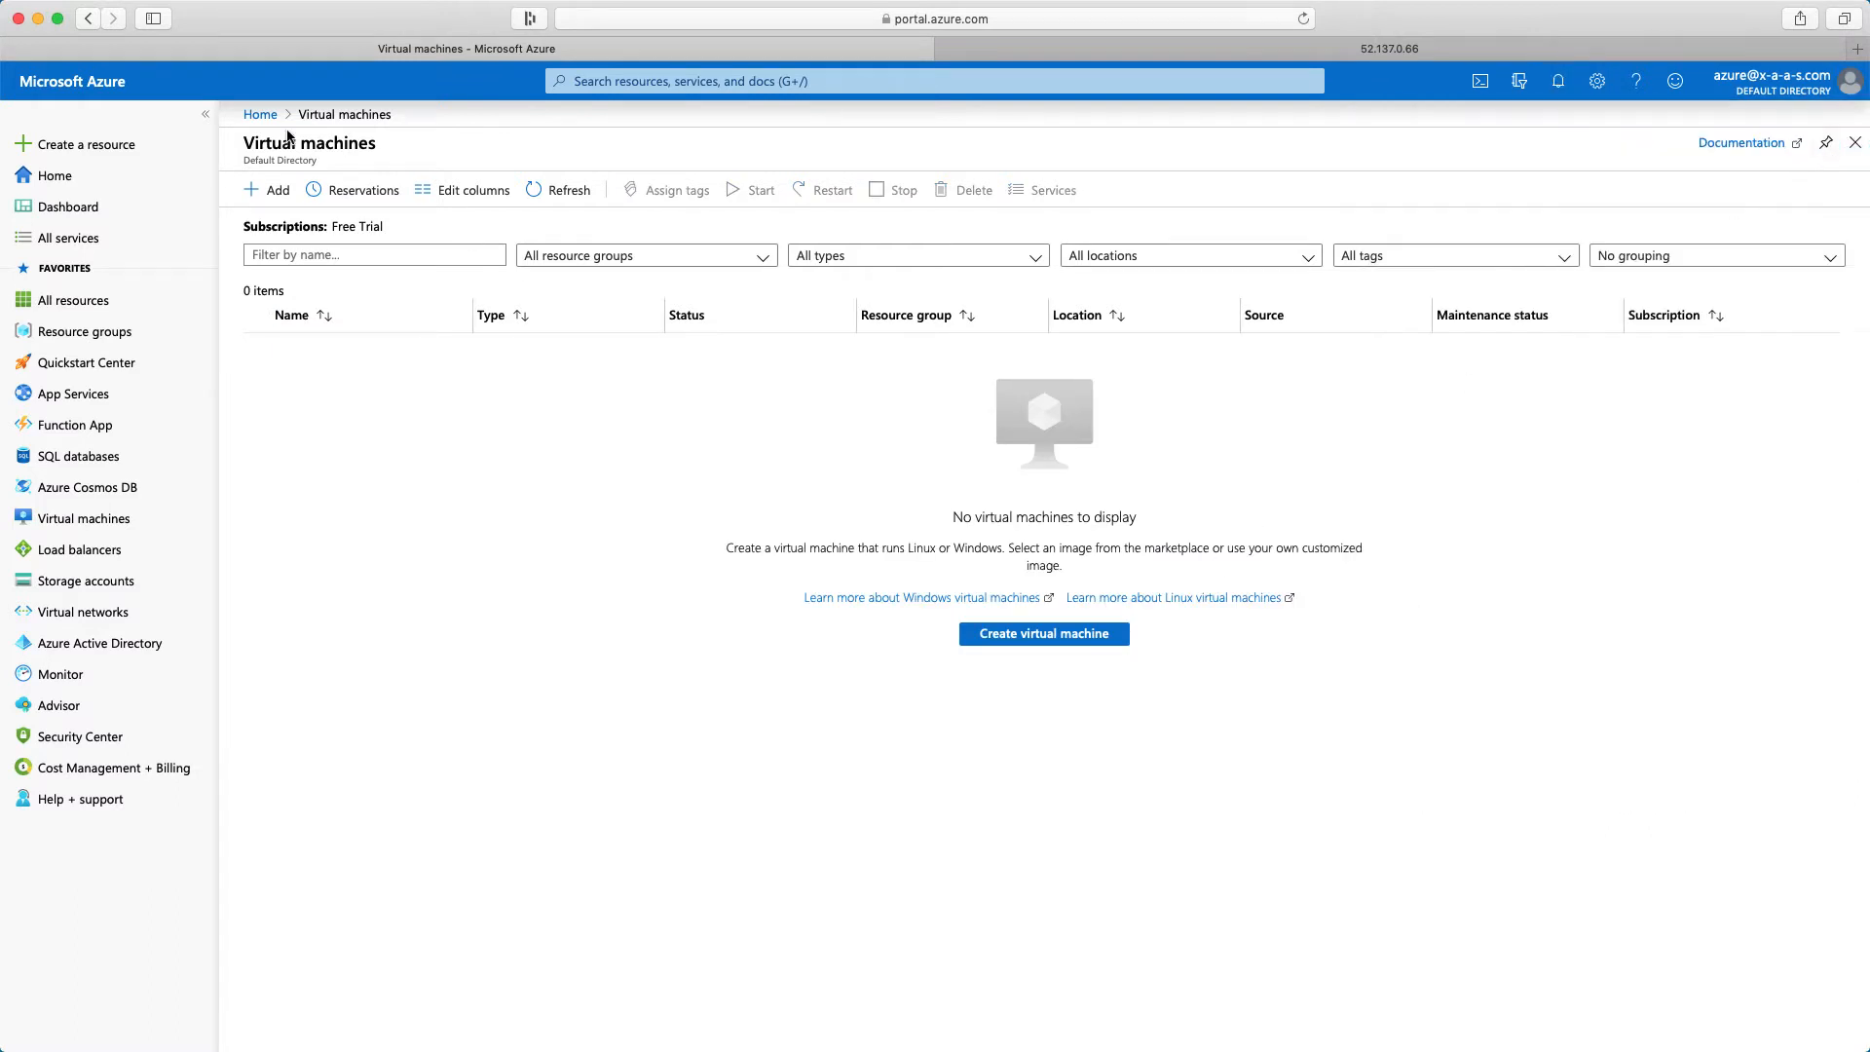
pyautogui.click(260, 116)
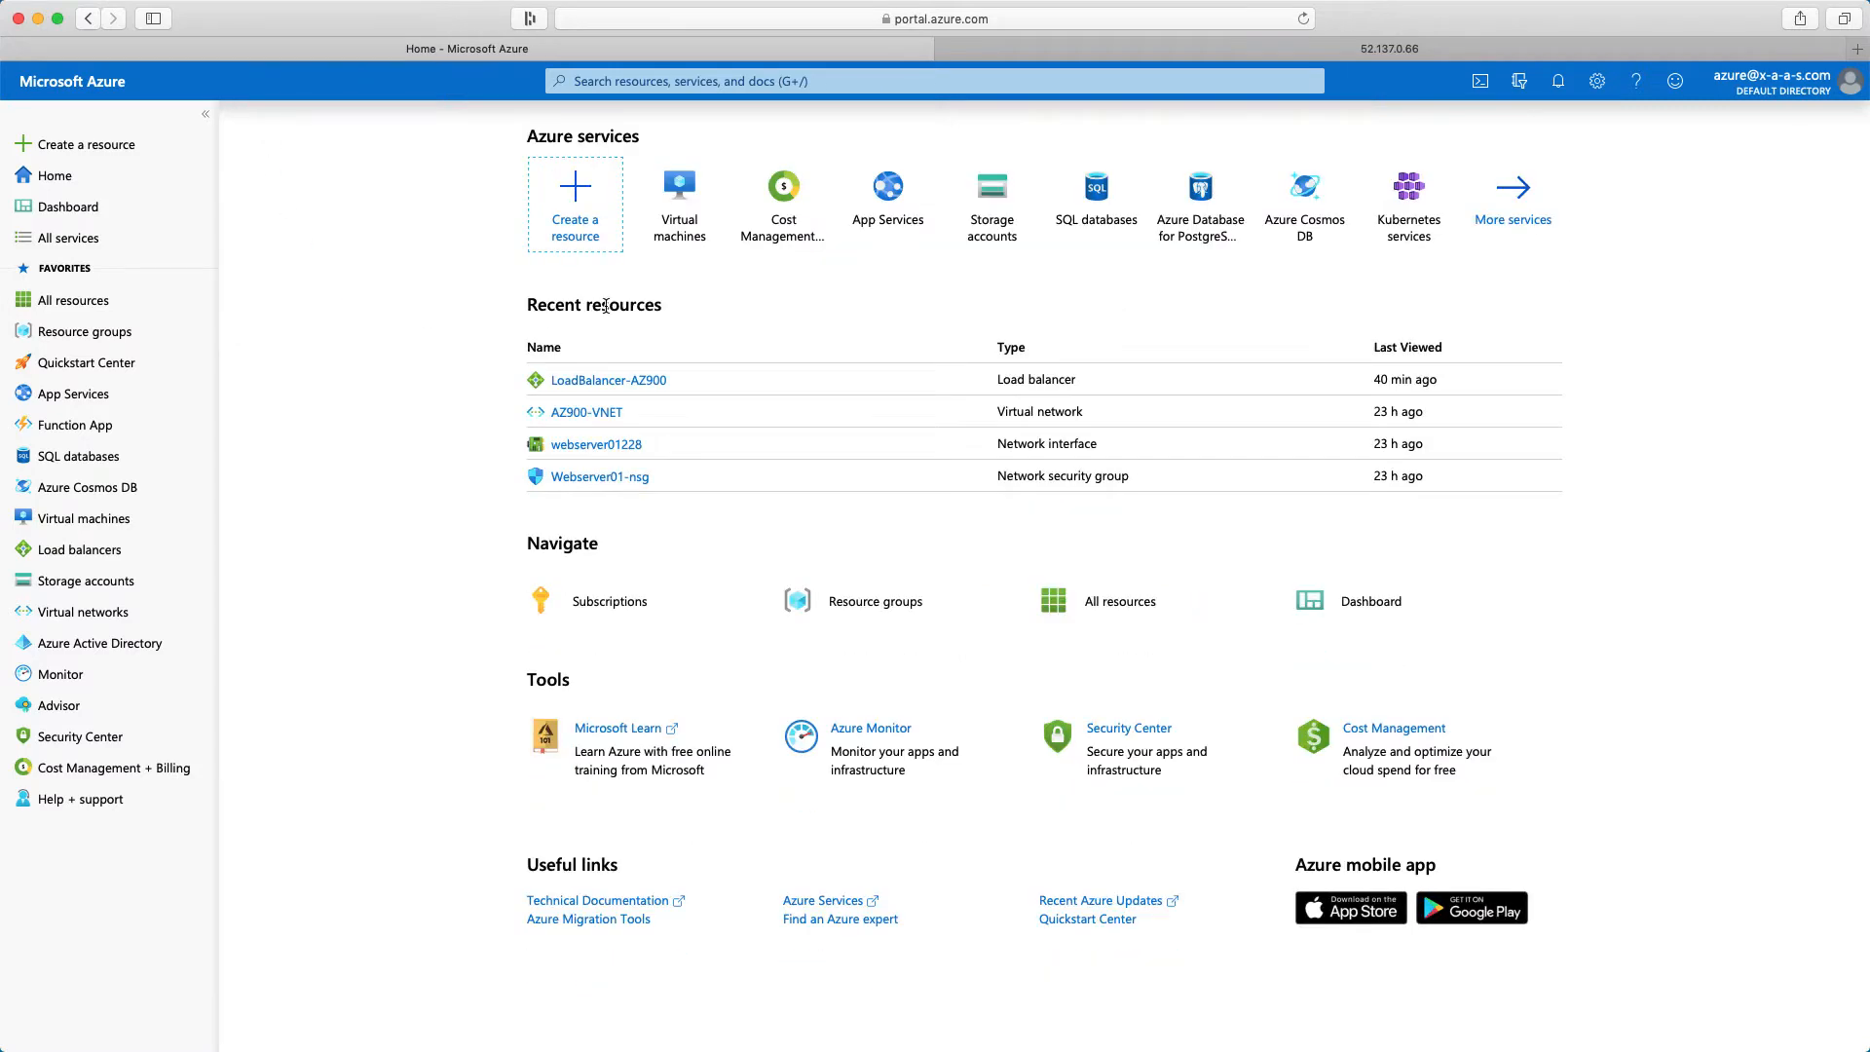
pyautogui.click(600, 199)
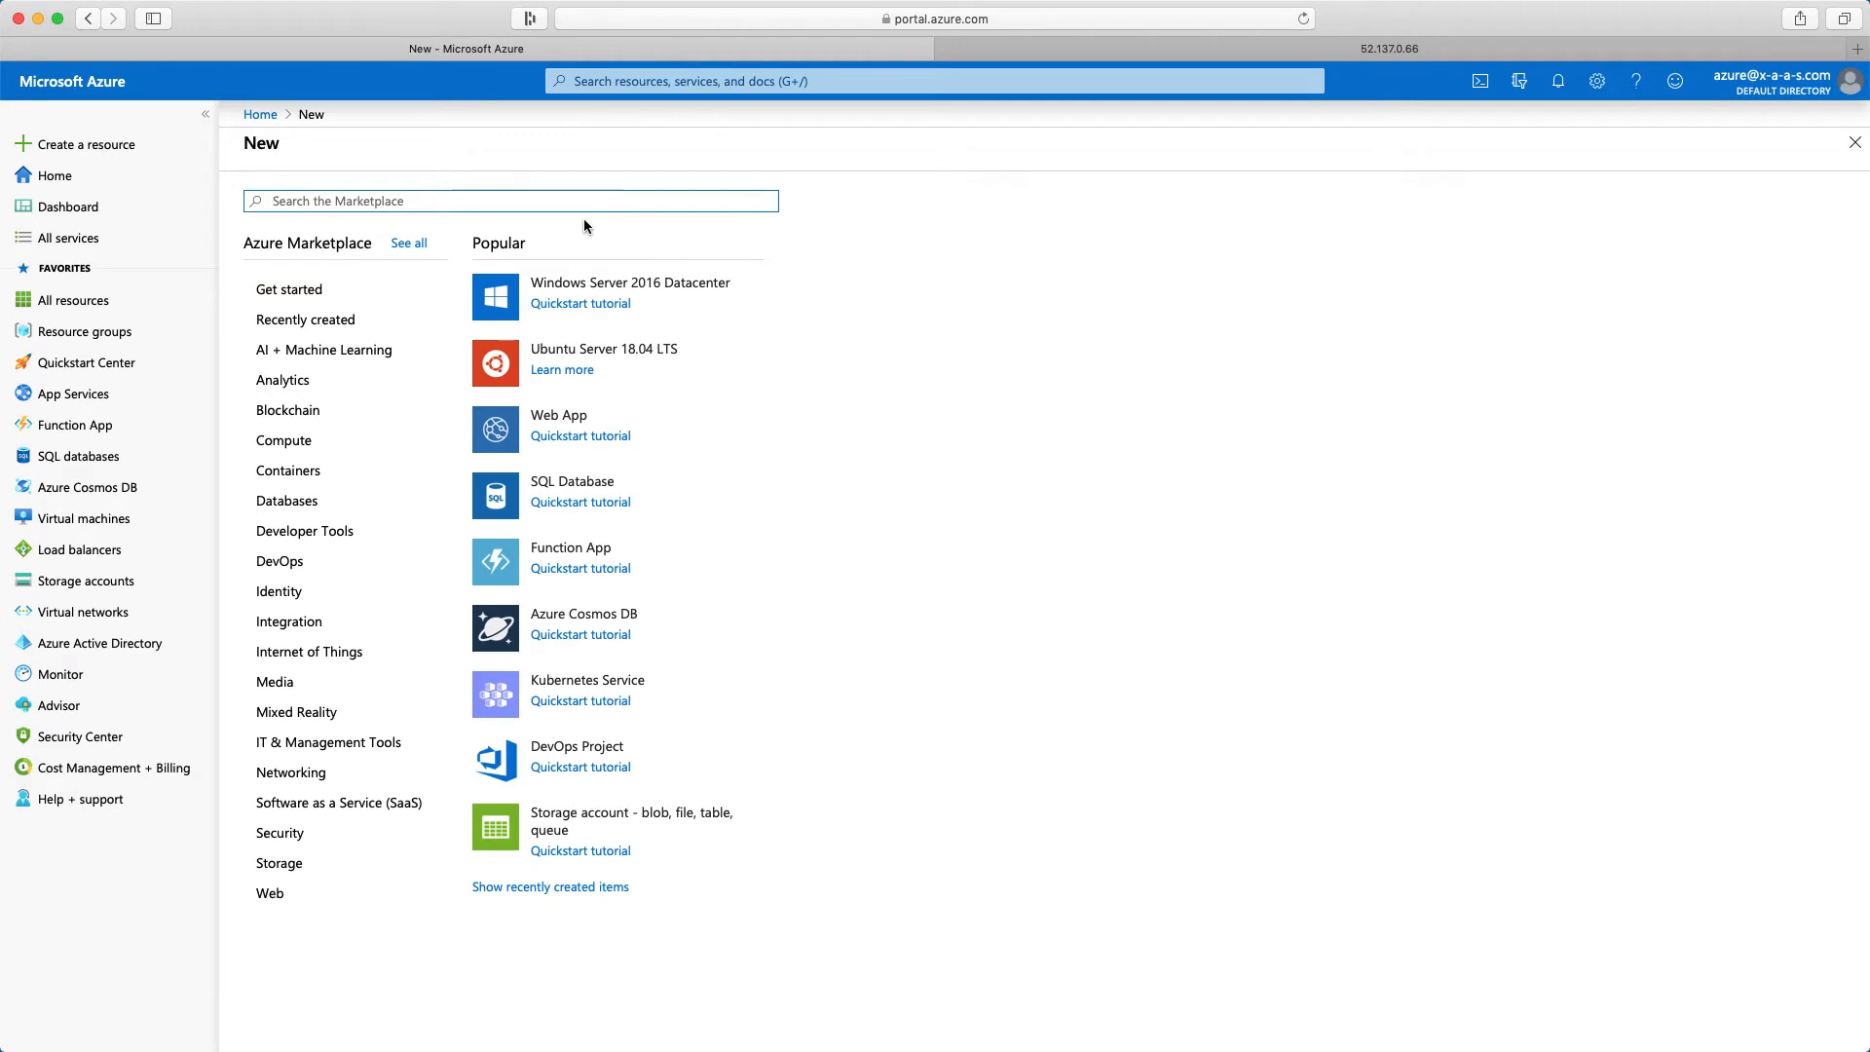
pyautogui.click(620, 357)
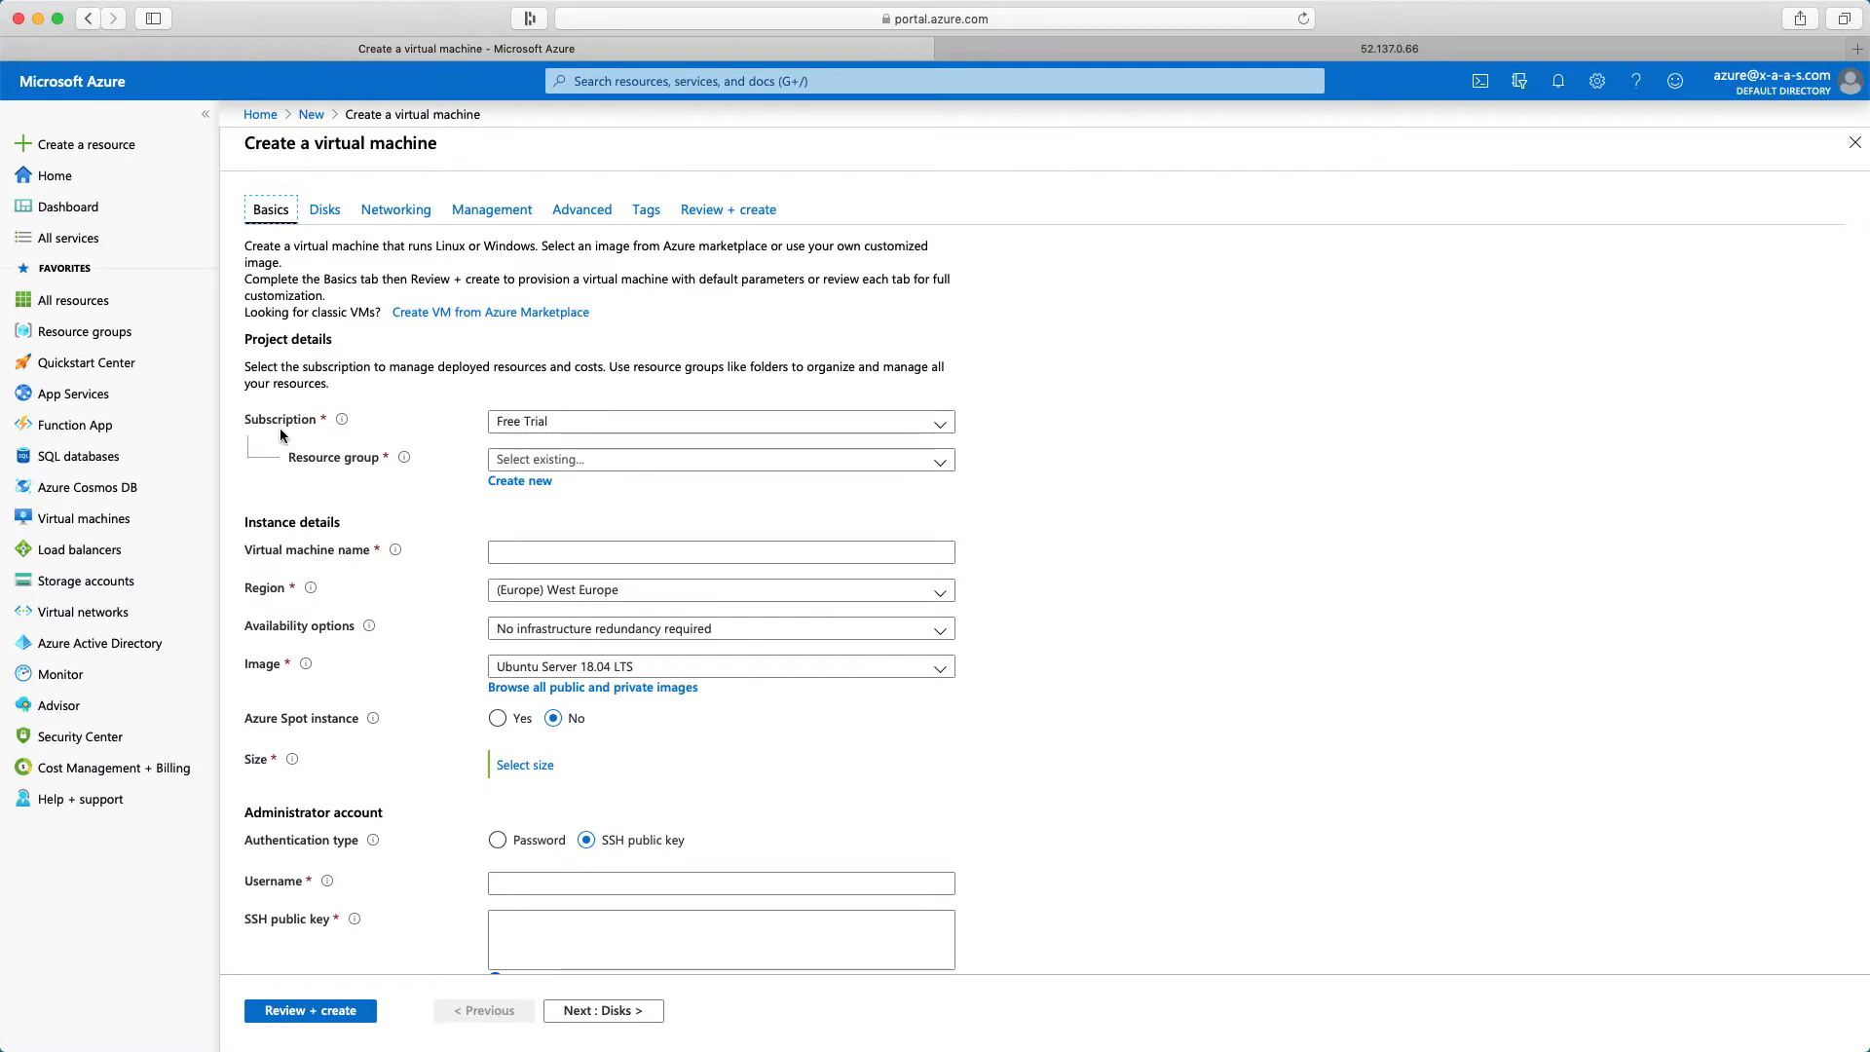
# Assign the virtual machine to the AZ900-RG resource group and name it Webserver01
pyautogui.click(589, 459)
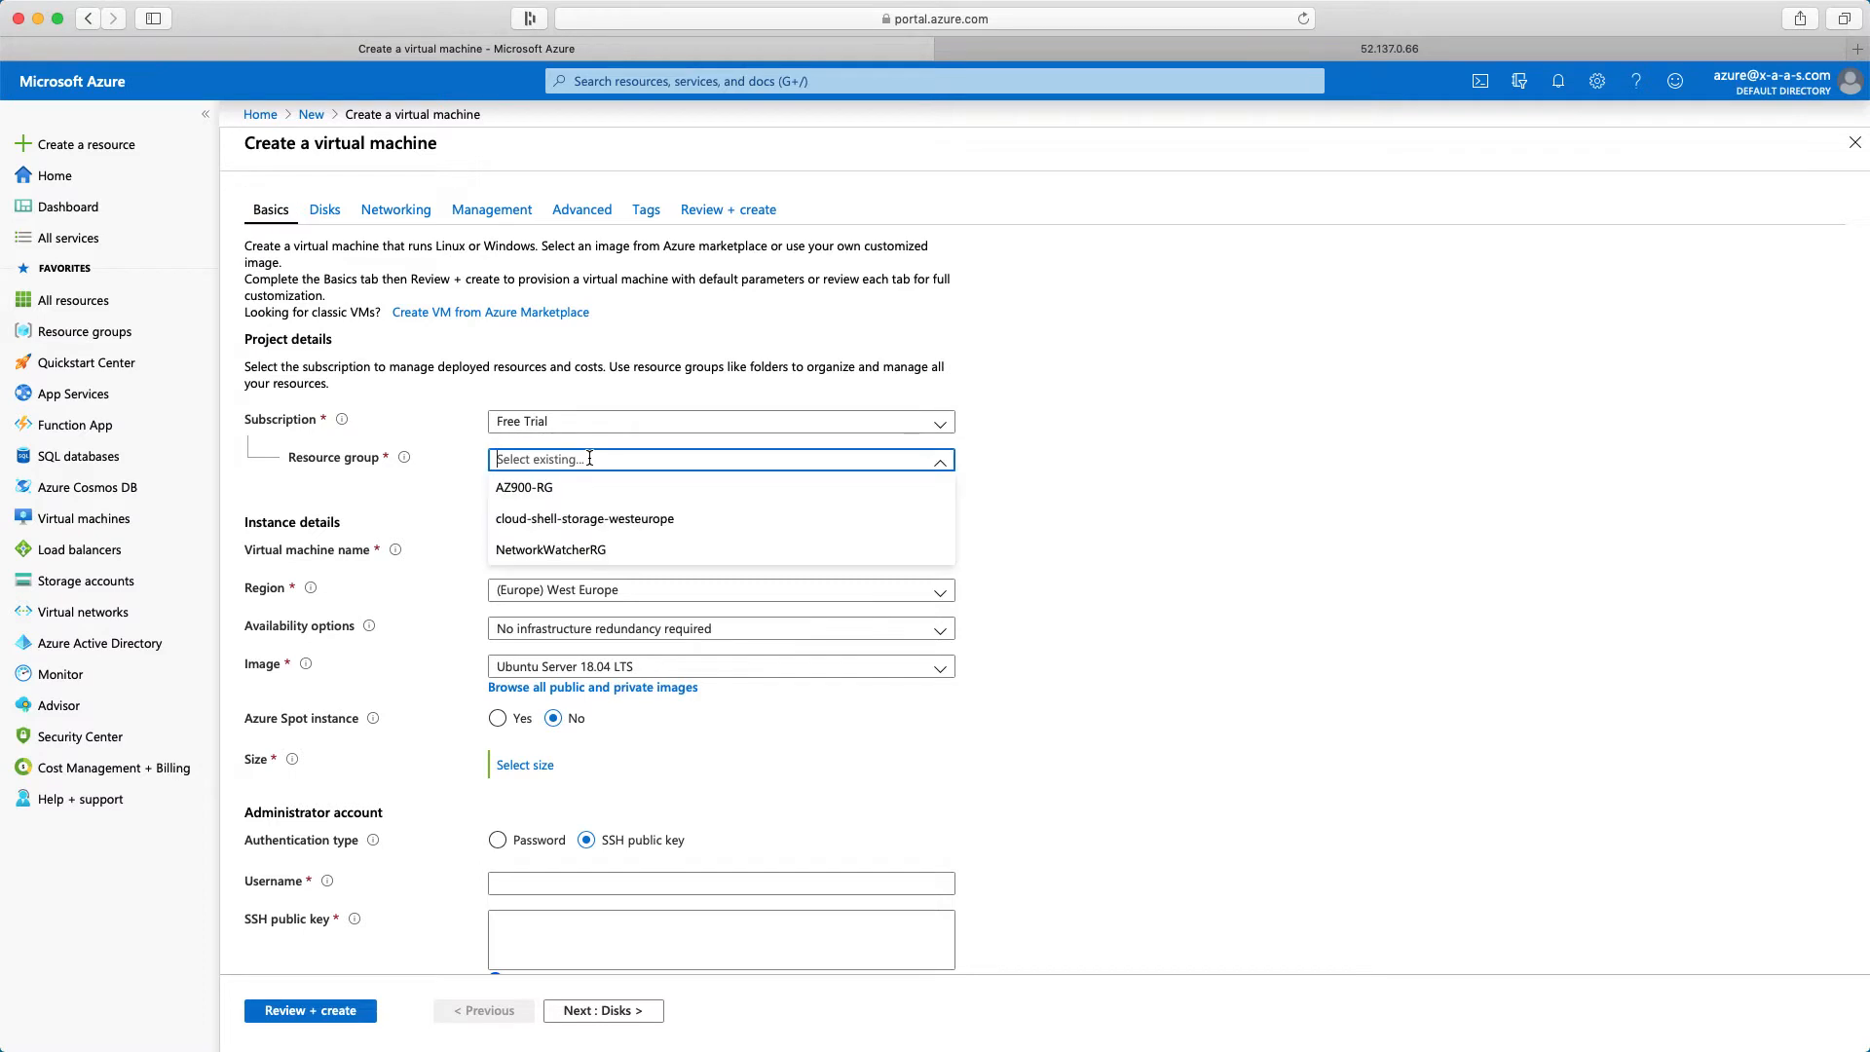
pyautogui.click(541, 488)
pyautogui.click(635, 552)
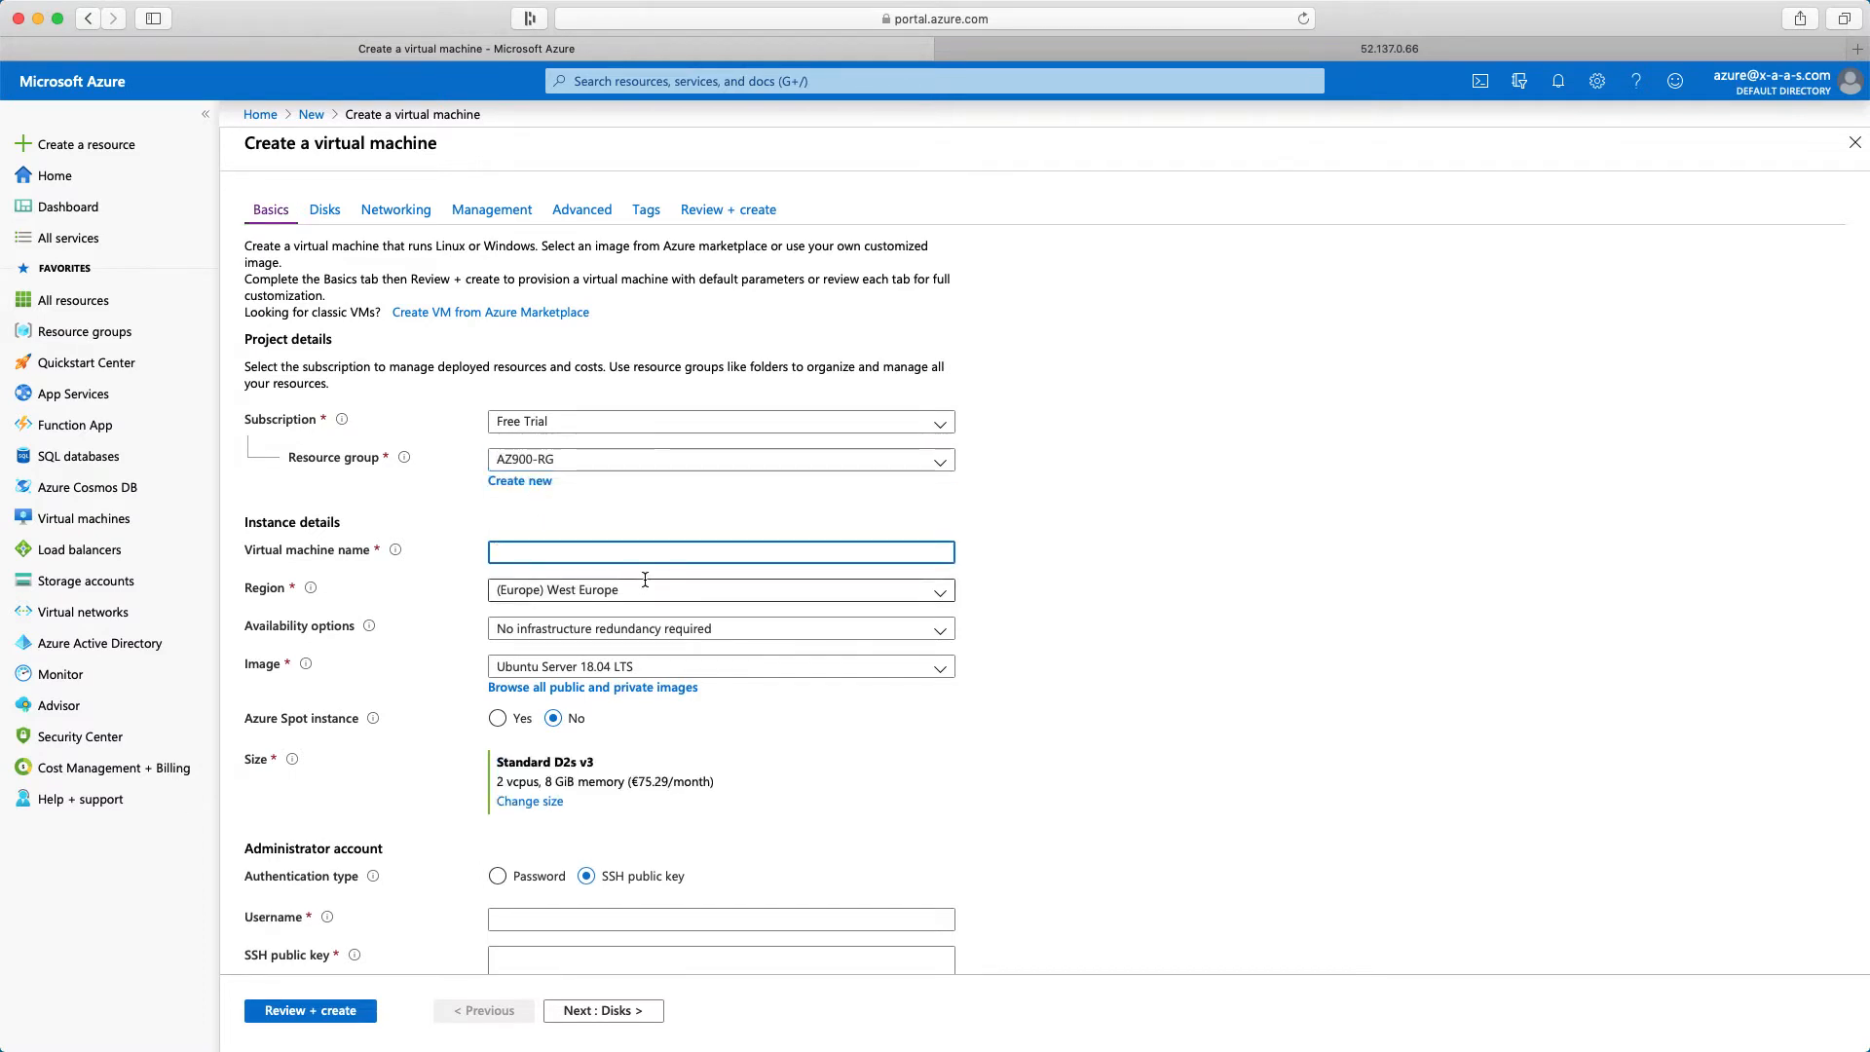
pyautogui.write('We')
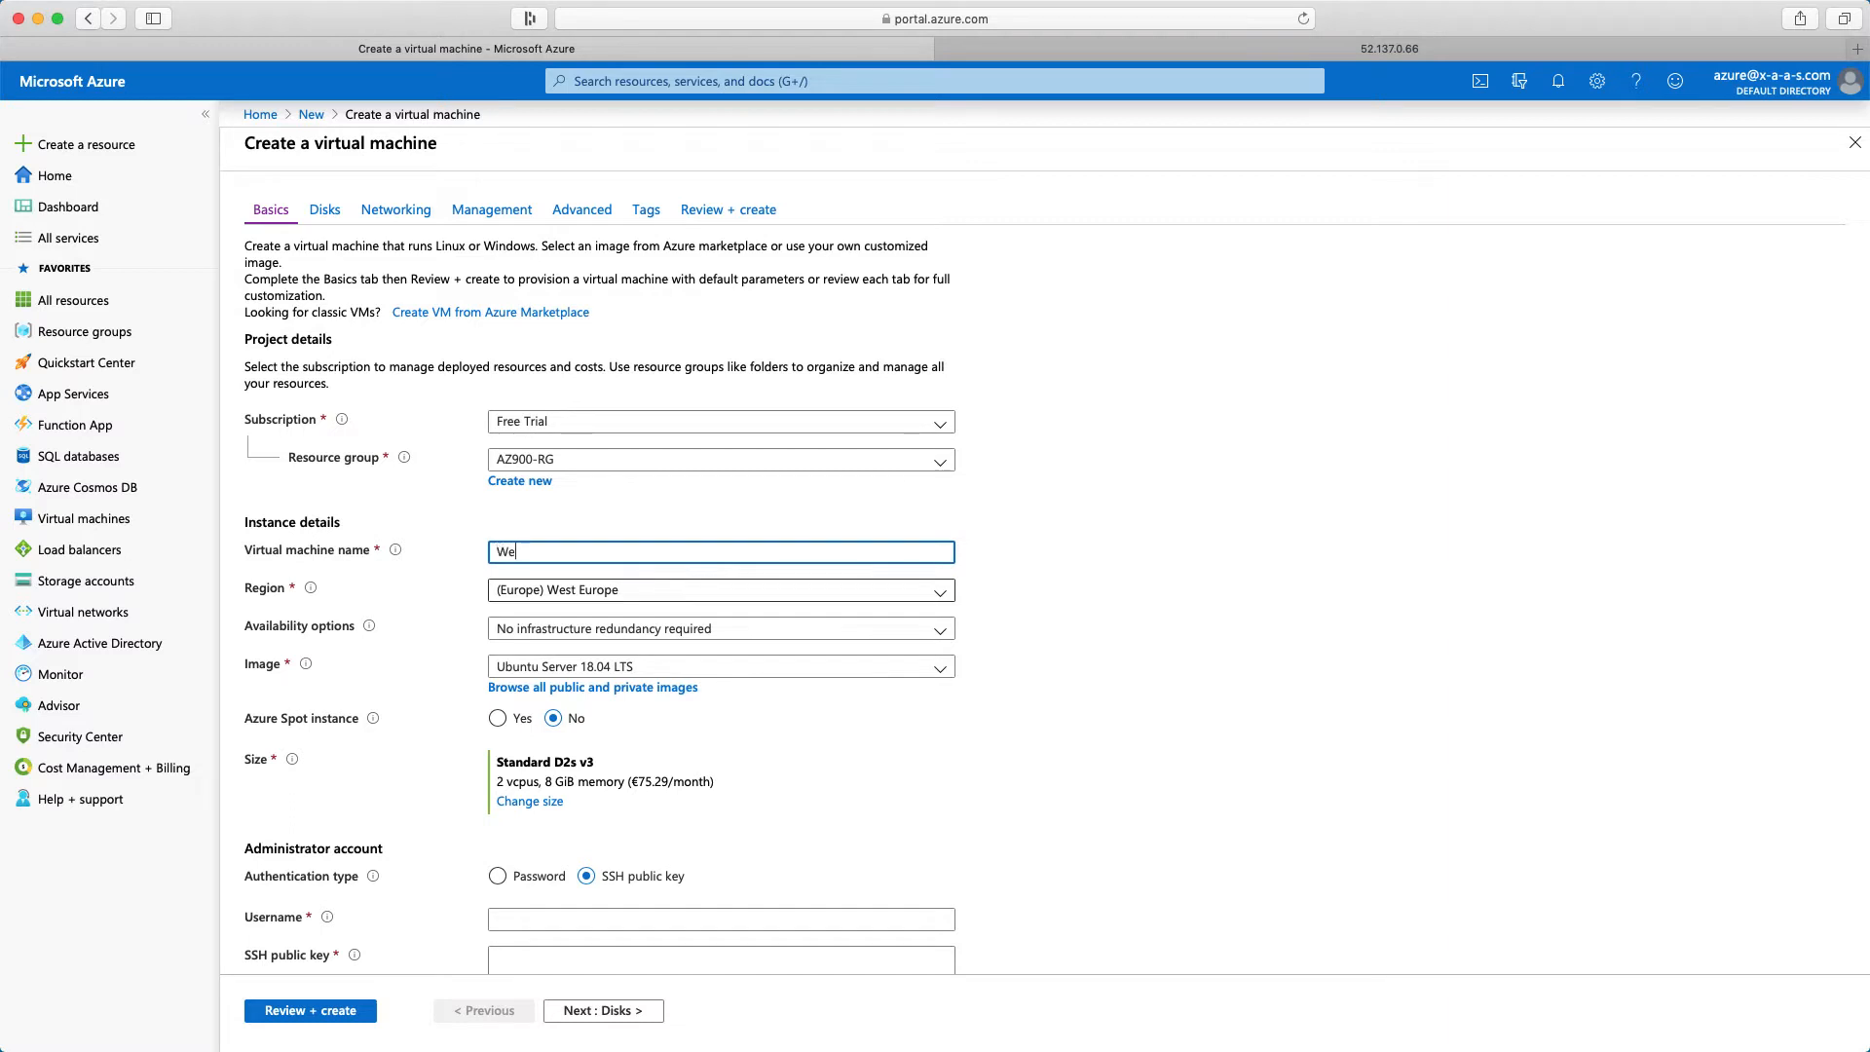
pyautogui.write('bserver')
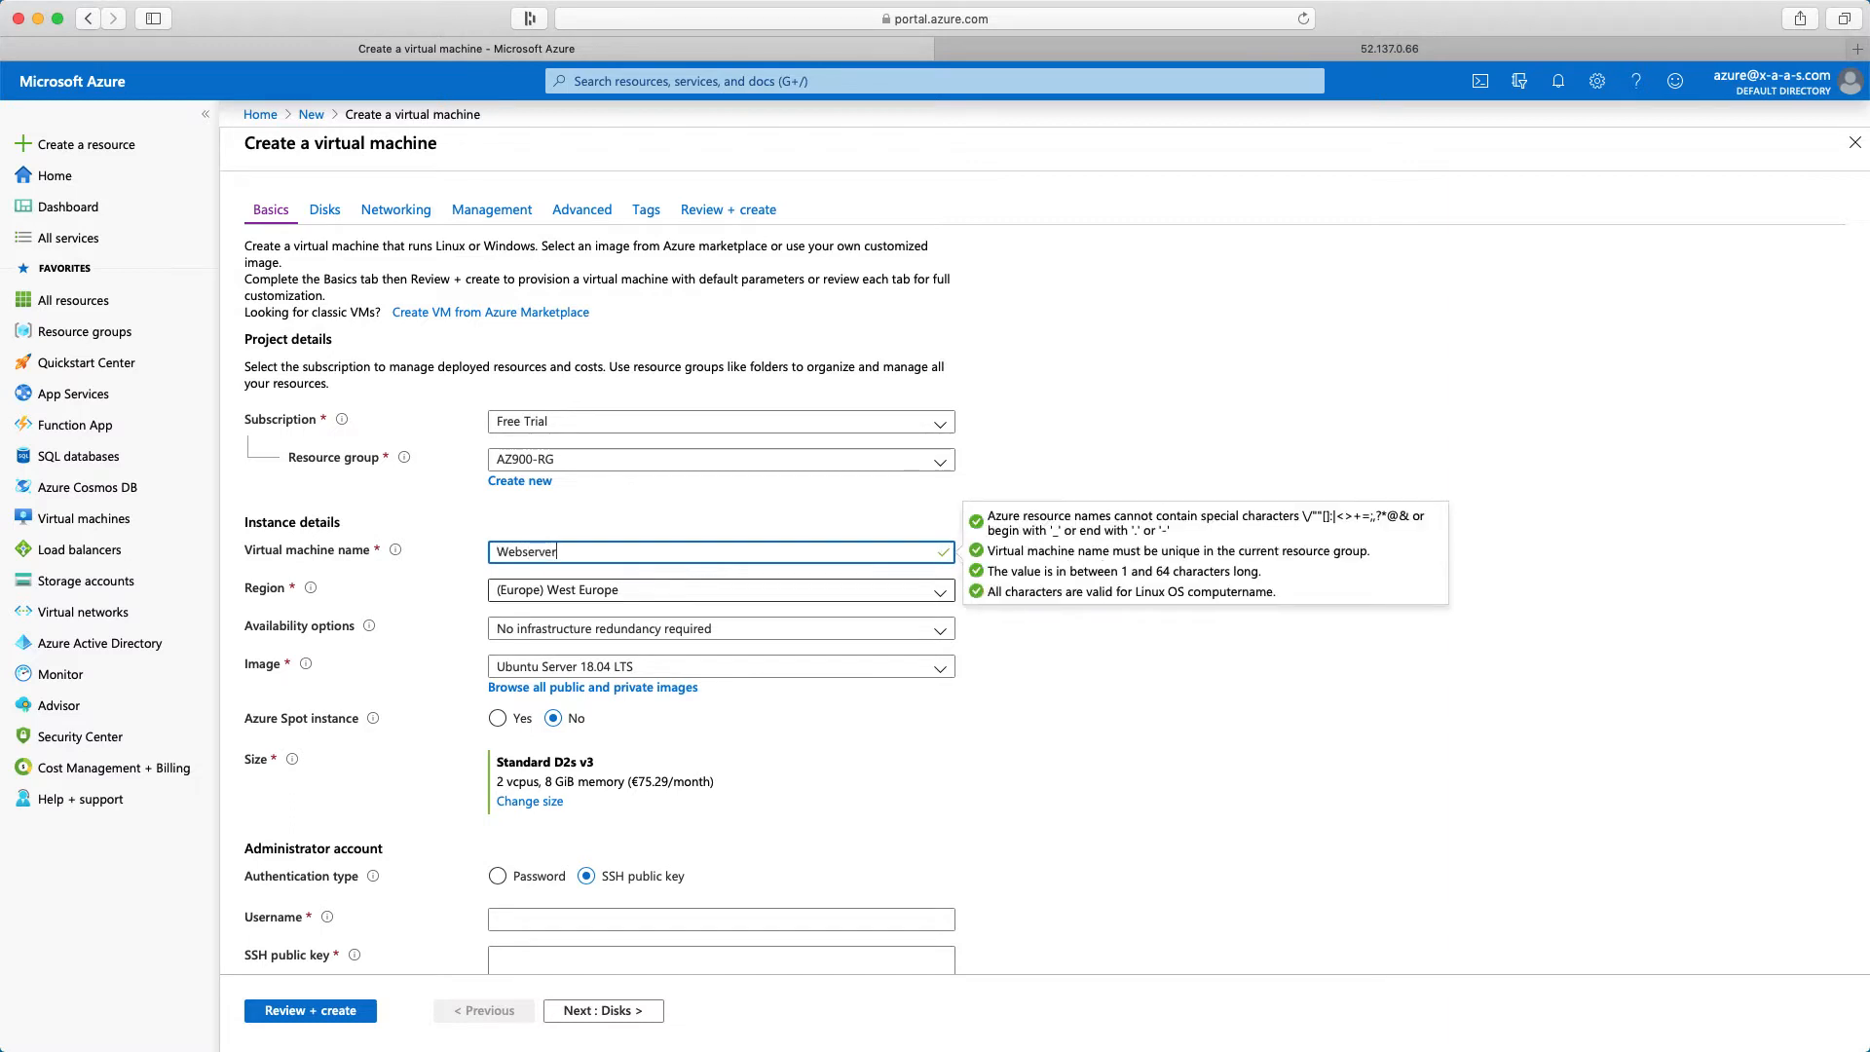
pyautogui.write('01')
pyautogui.click(1051, 801)
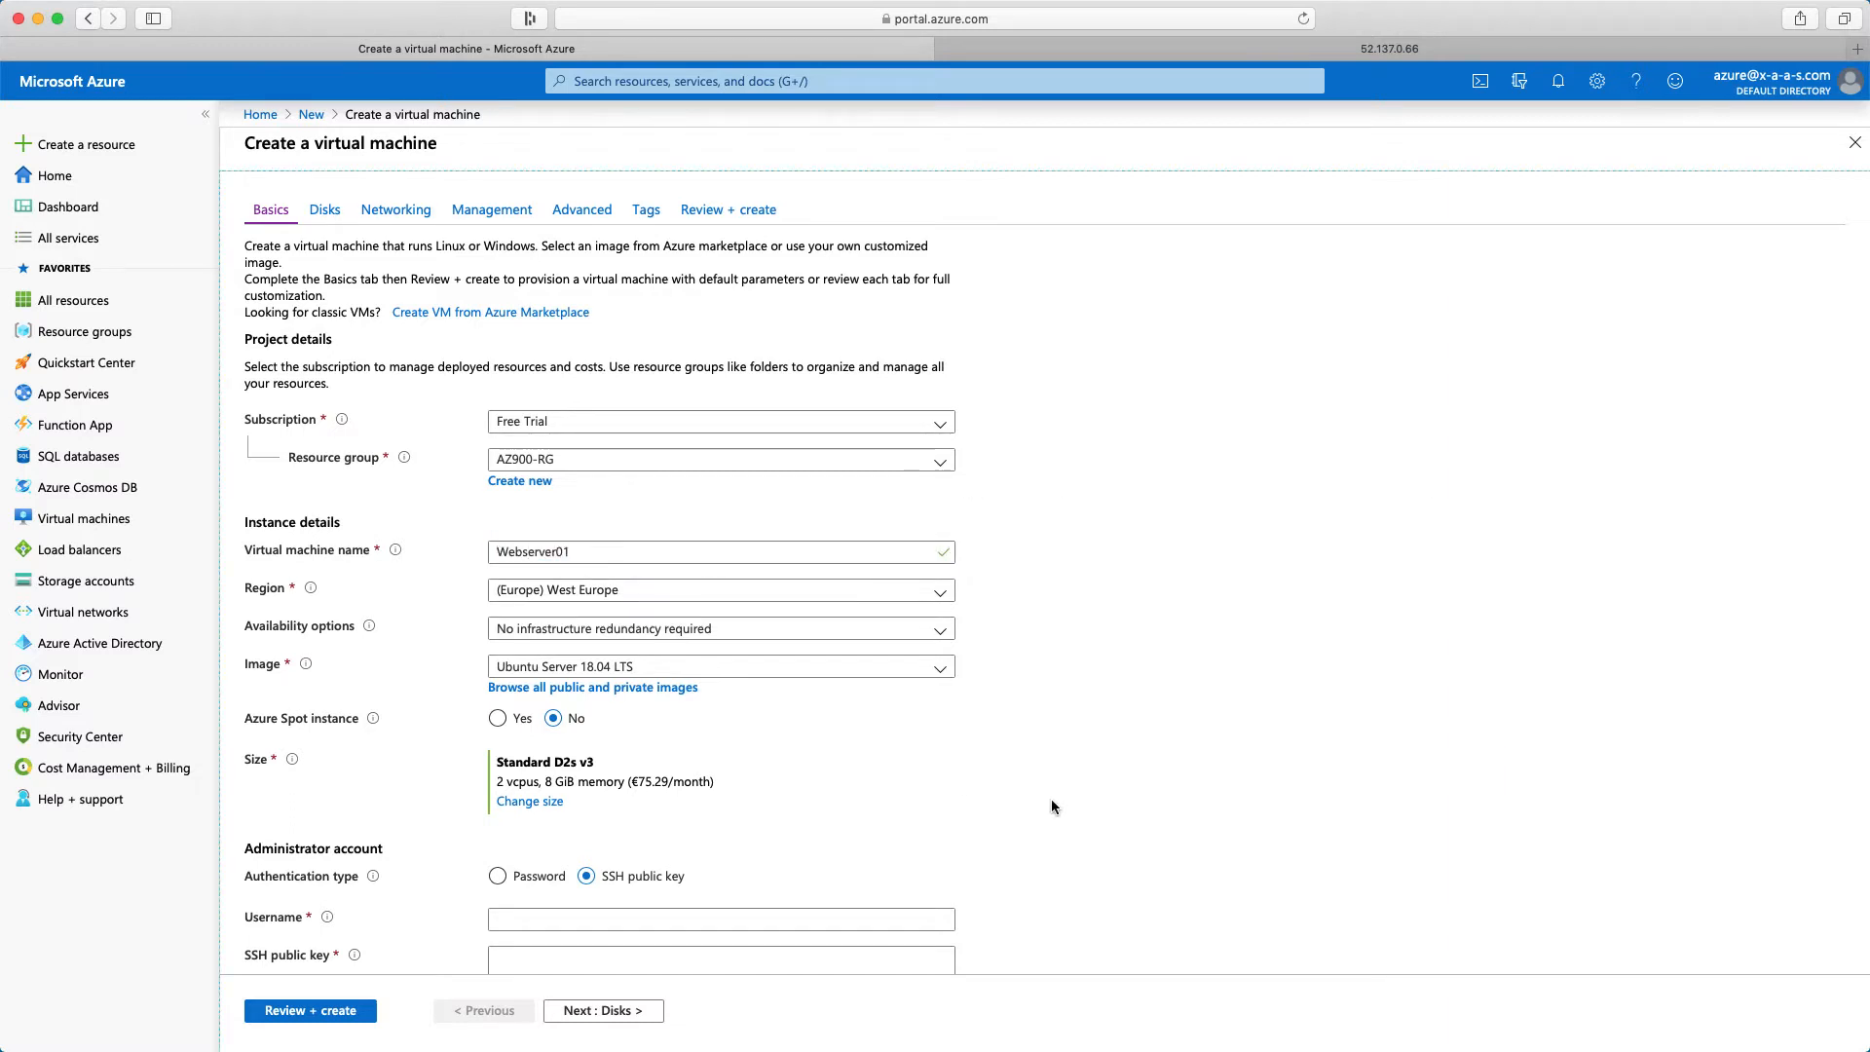
# Set the availability option to Availability zone and place the virtual machine in zone 1
pyautogui.click(574, 633)
pyautogui.click(551, 691)
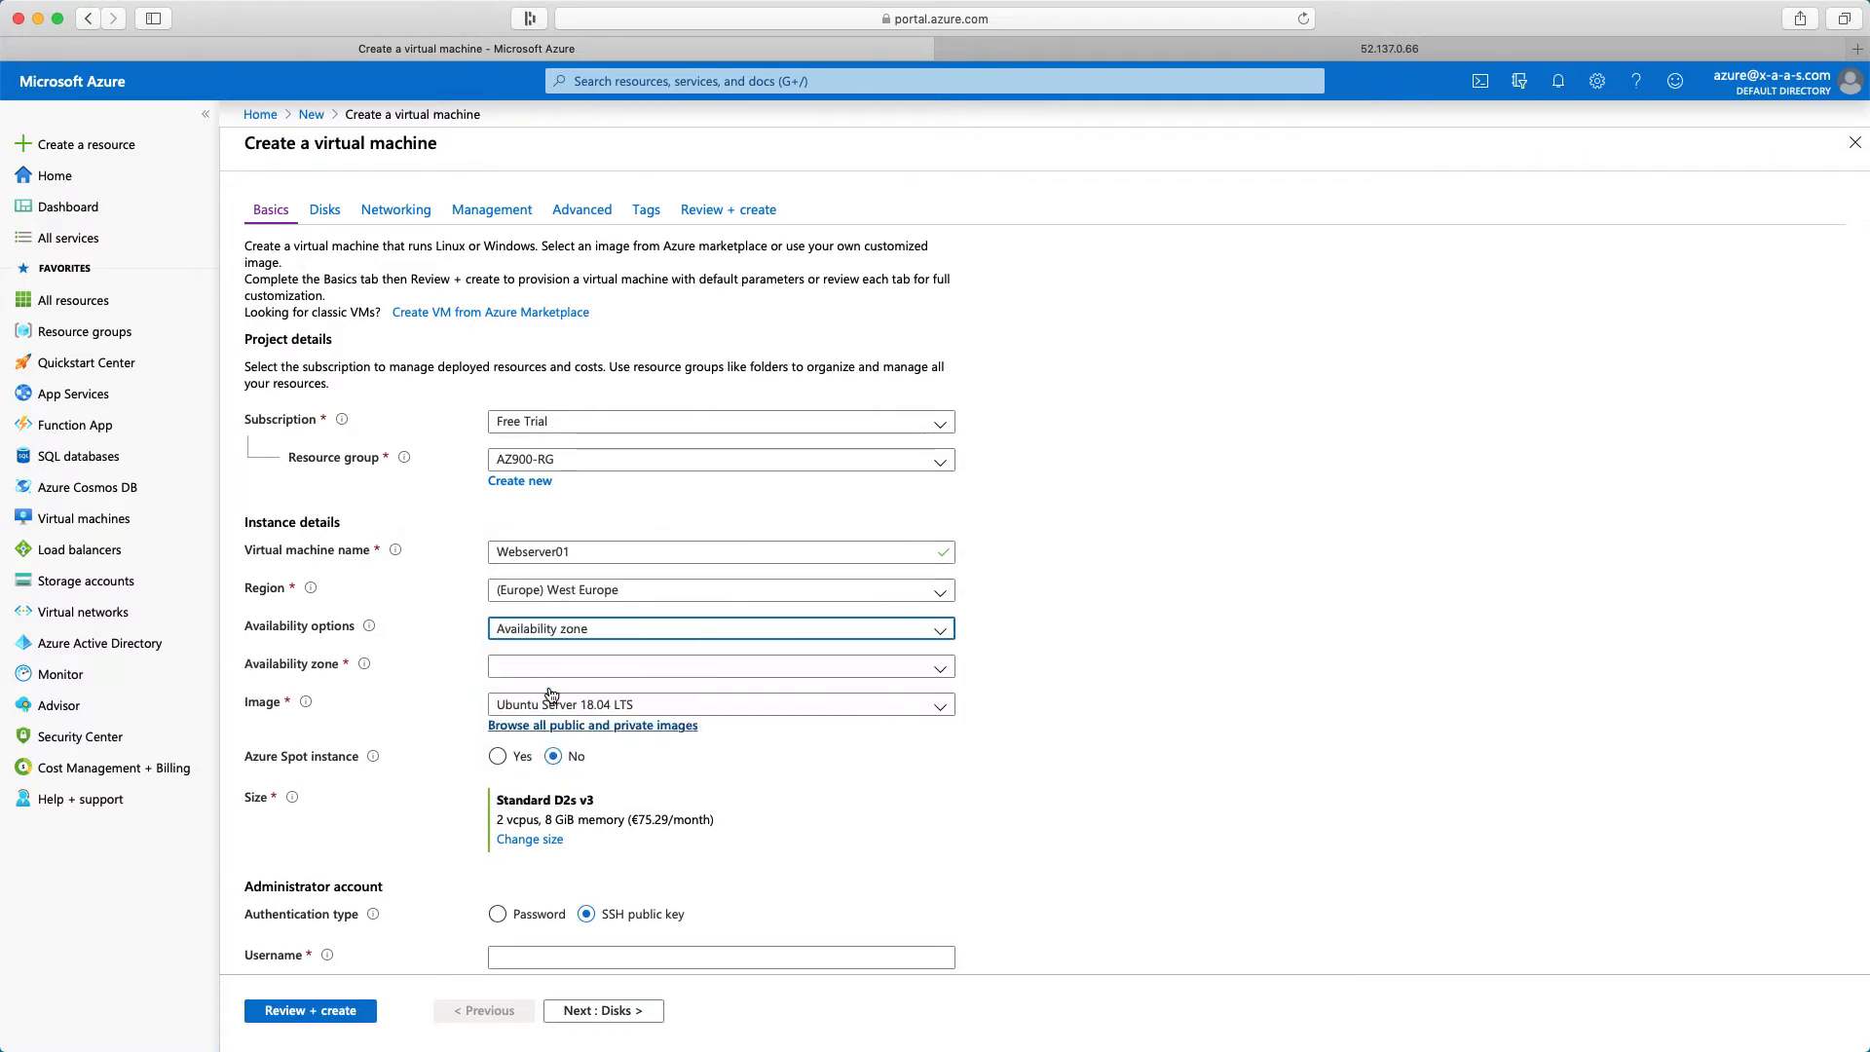
pyautogui.click(599, 674)
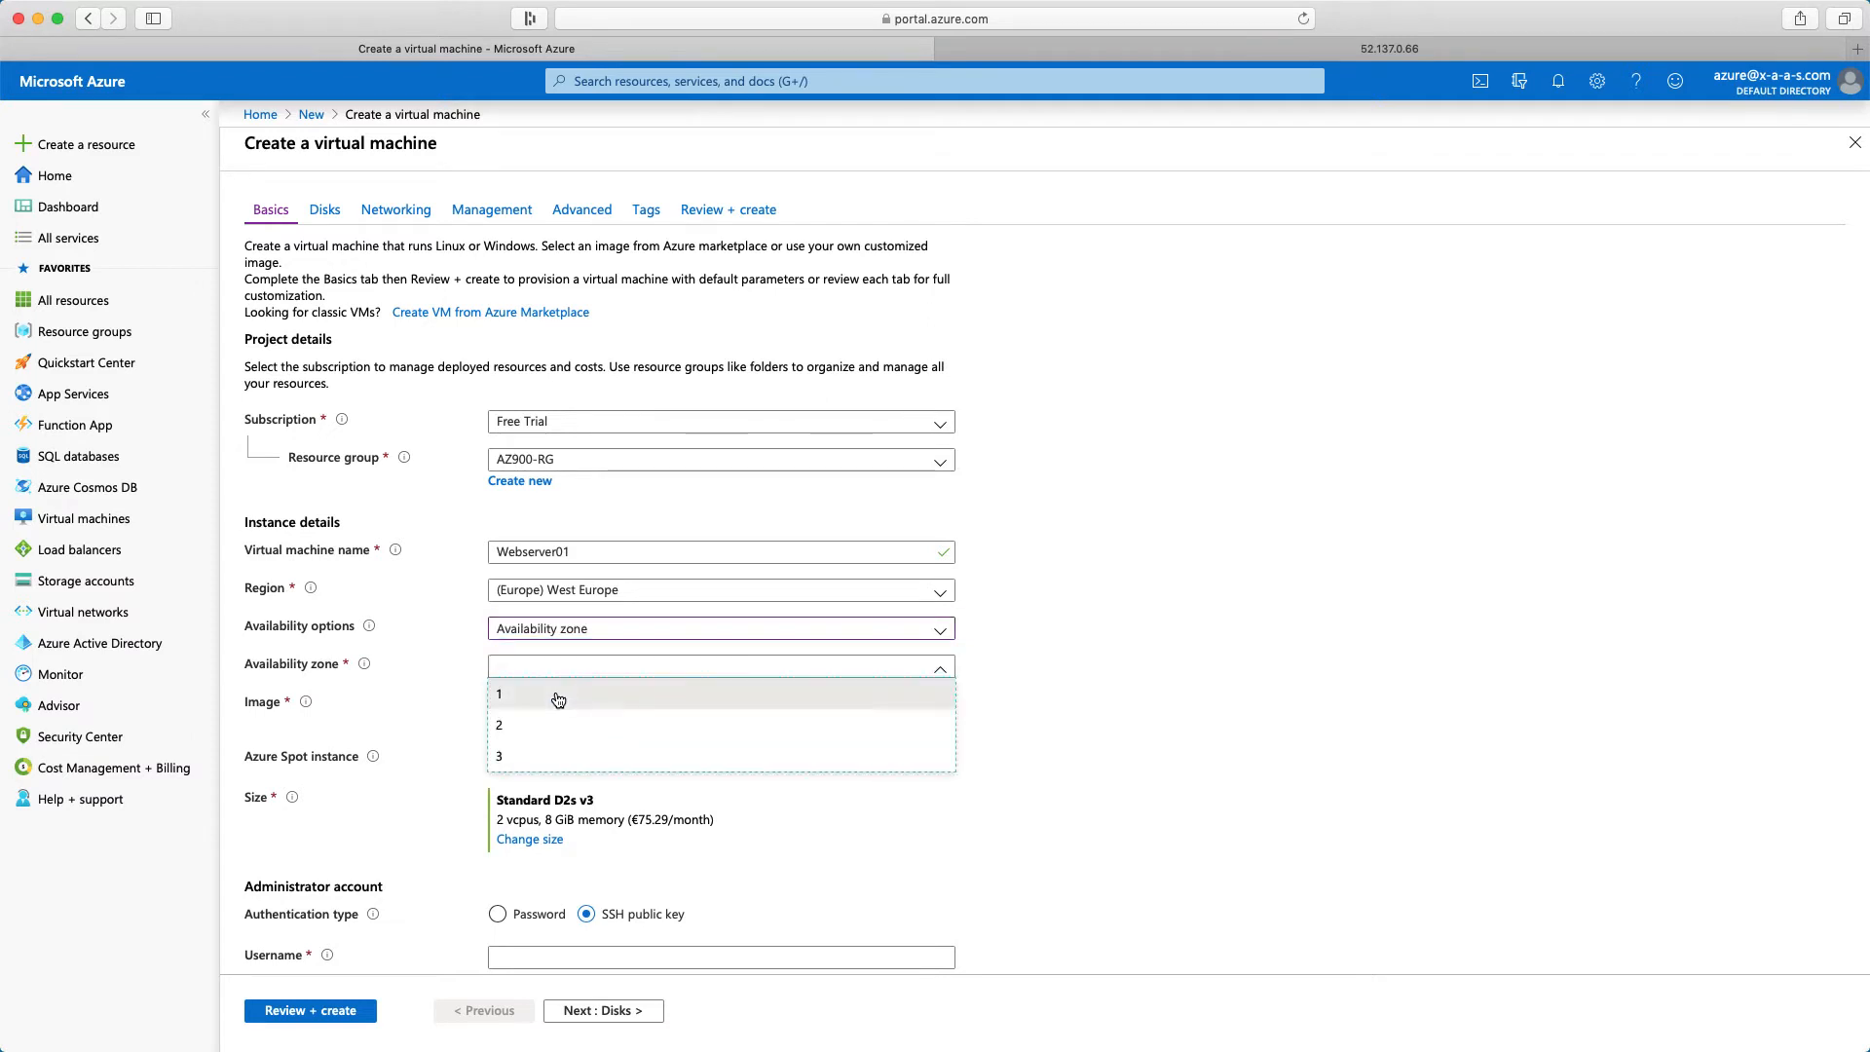
pyautogui.click(558, 695)
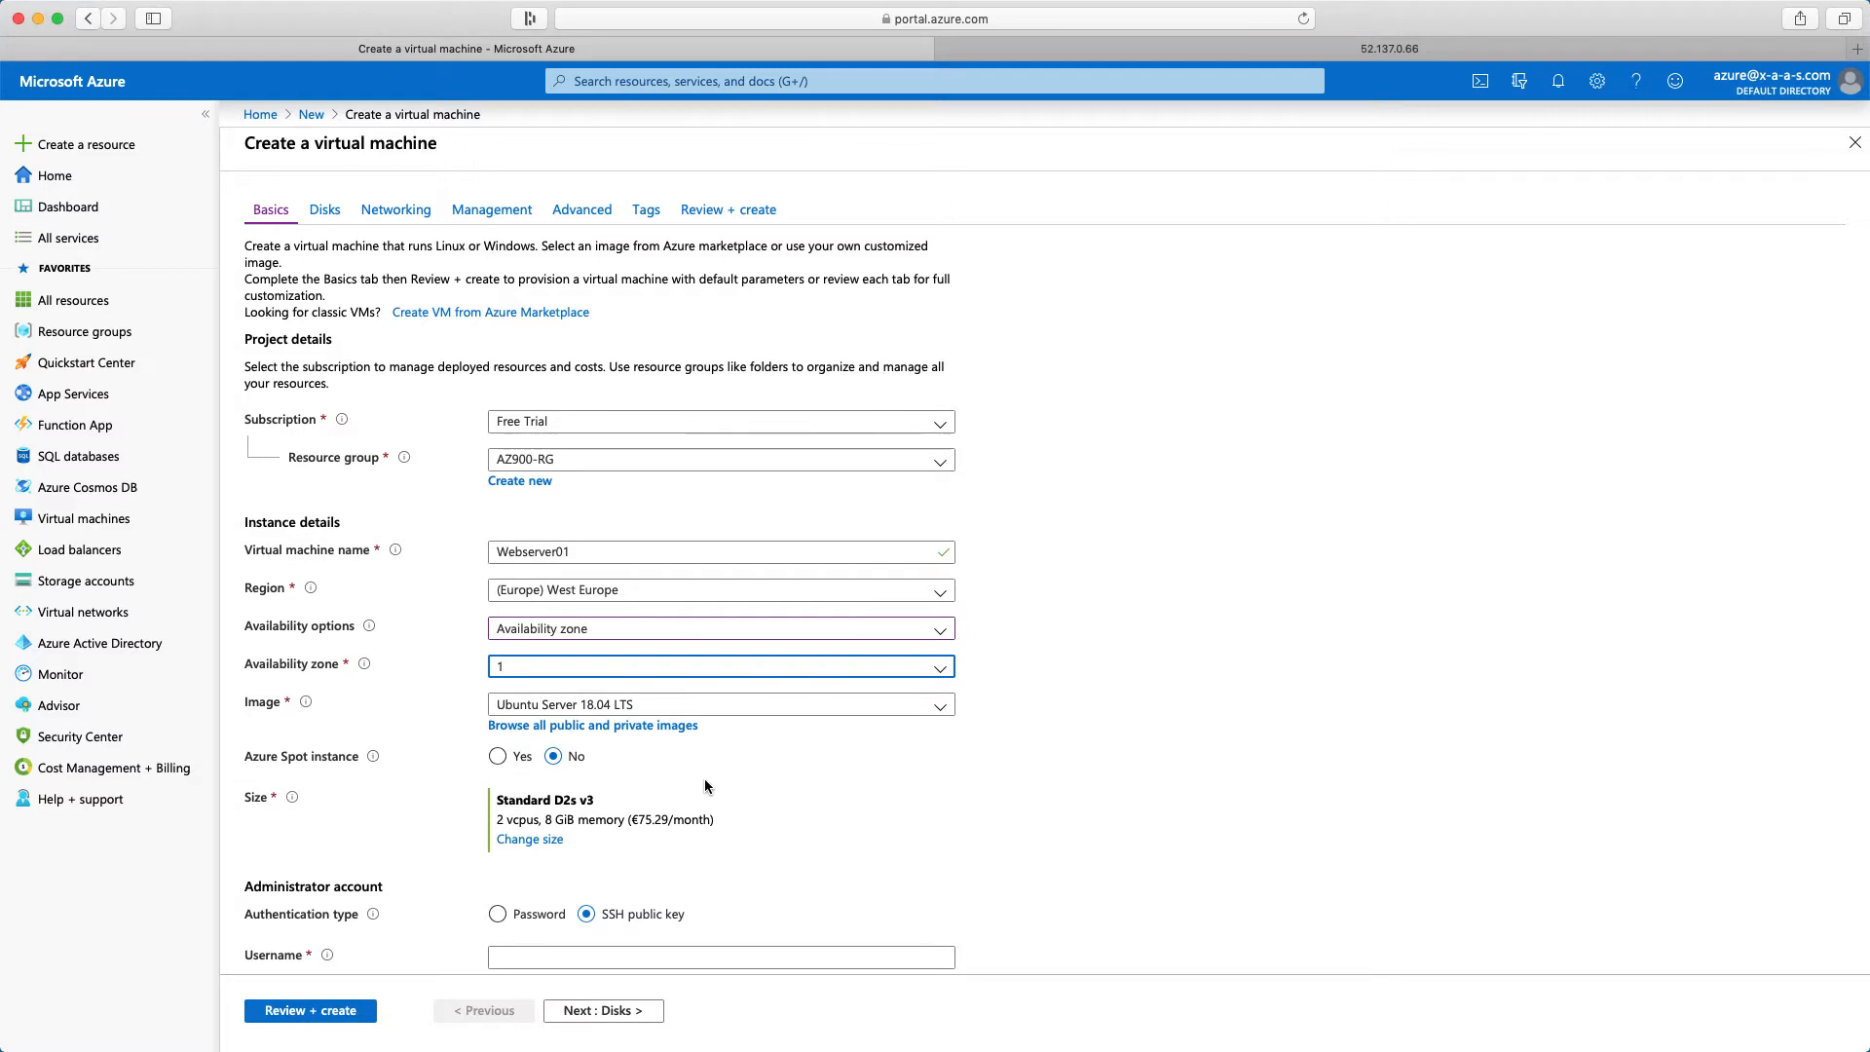
# Change the virtual machine size to B1s
pyautogui.scroll(-4, 706, 785)
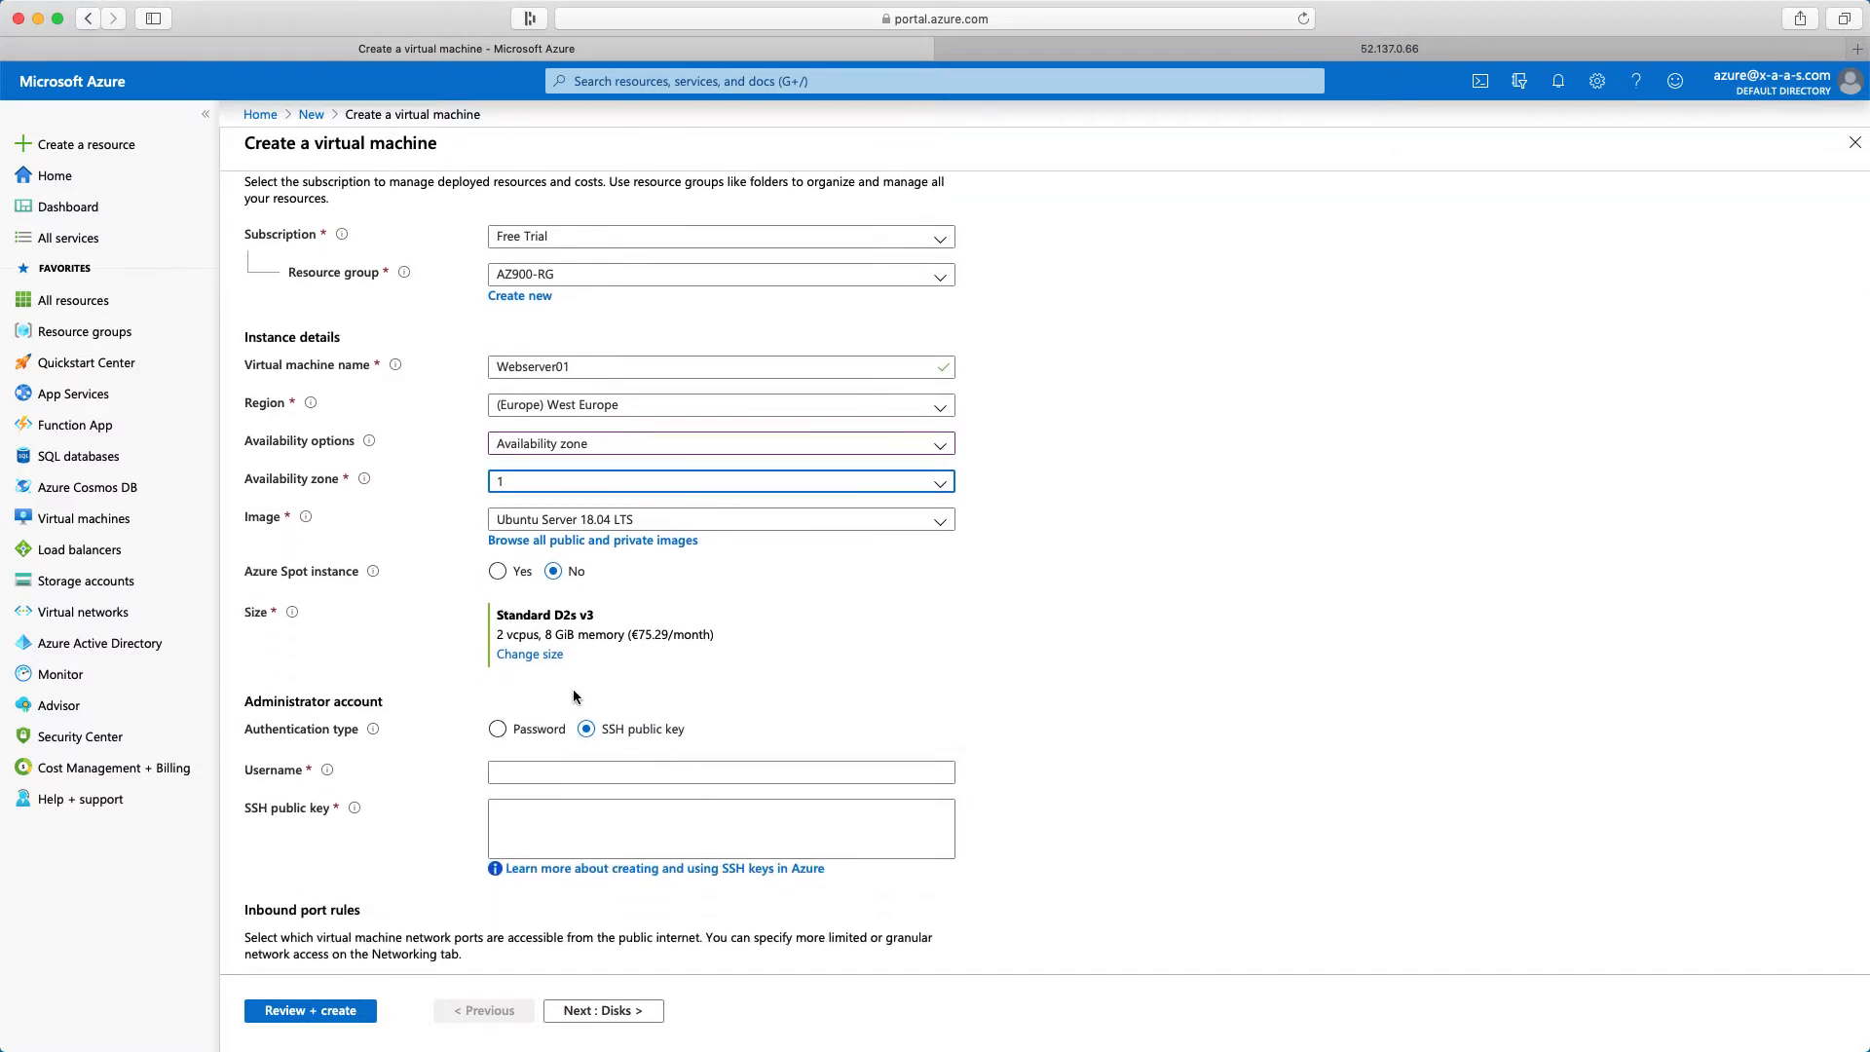
pyautogui.click(530, 654)
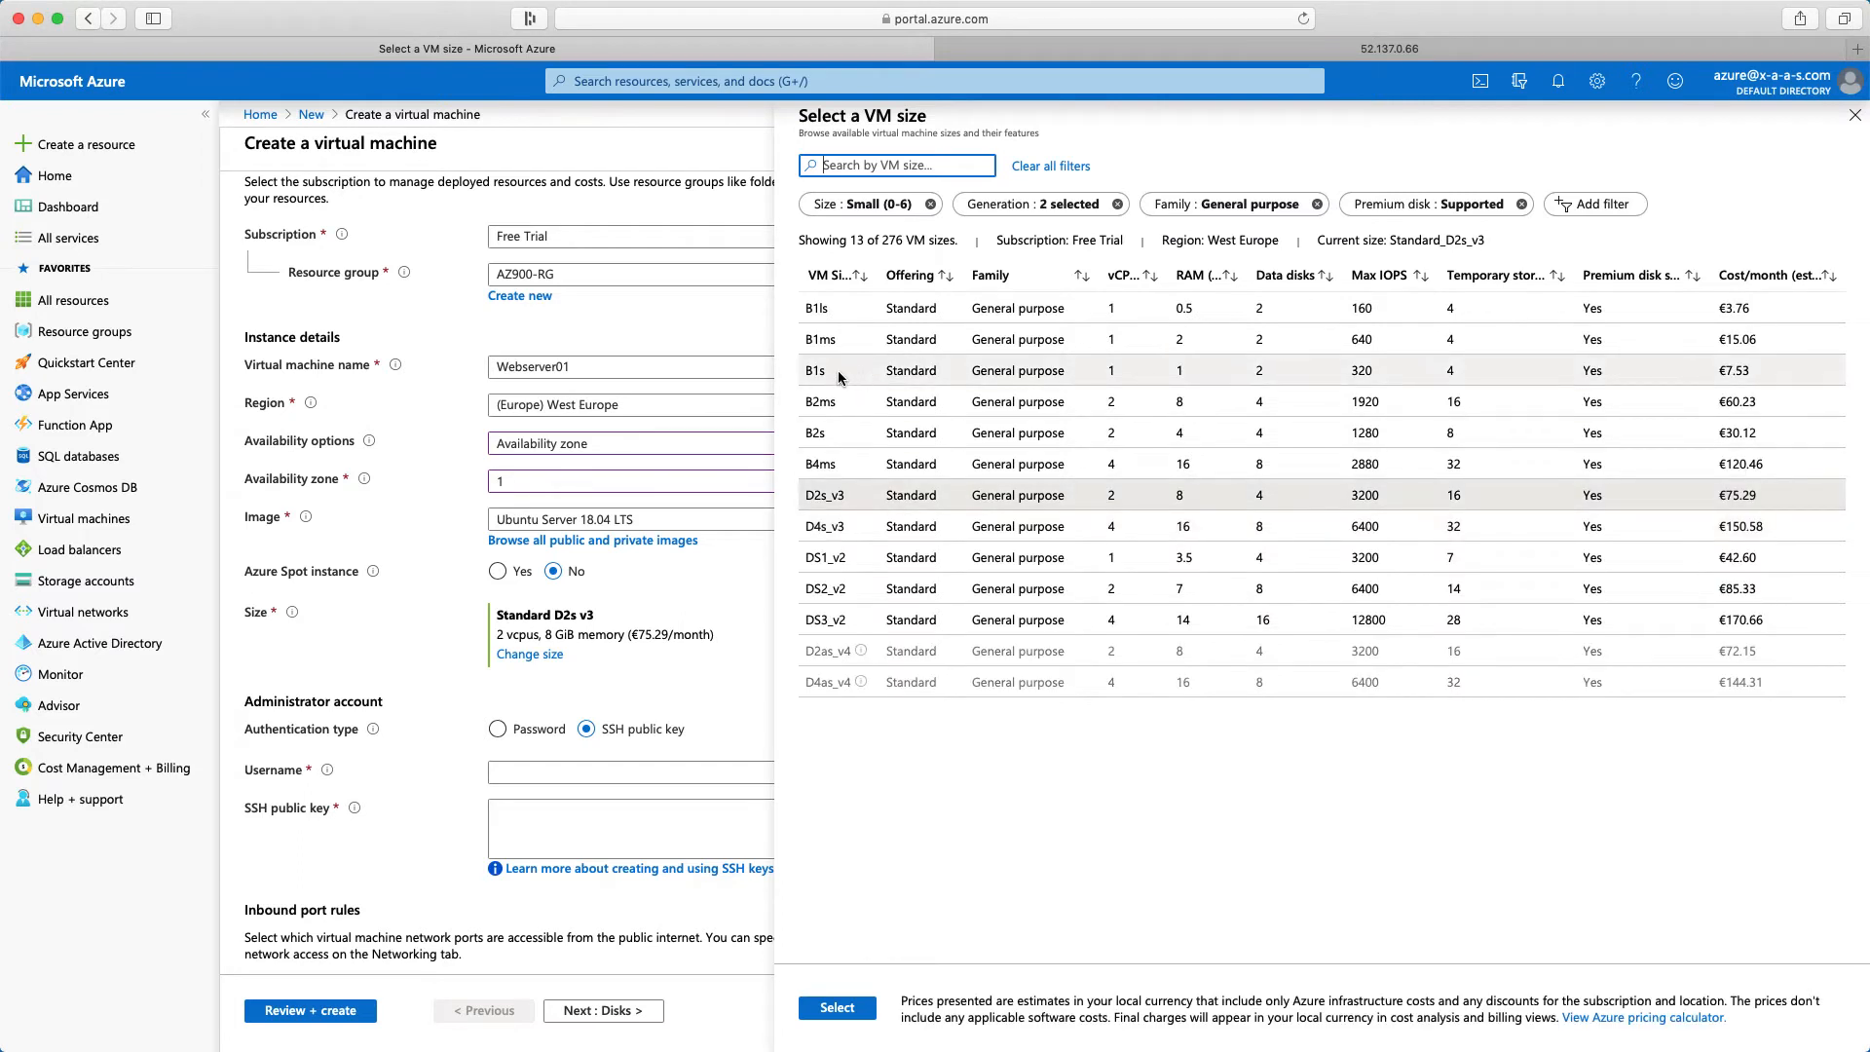
pyautogui.click(838, 370)
pyautogui.click(846, 1013)
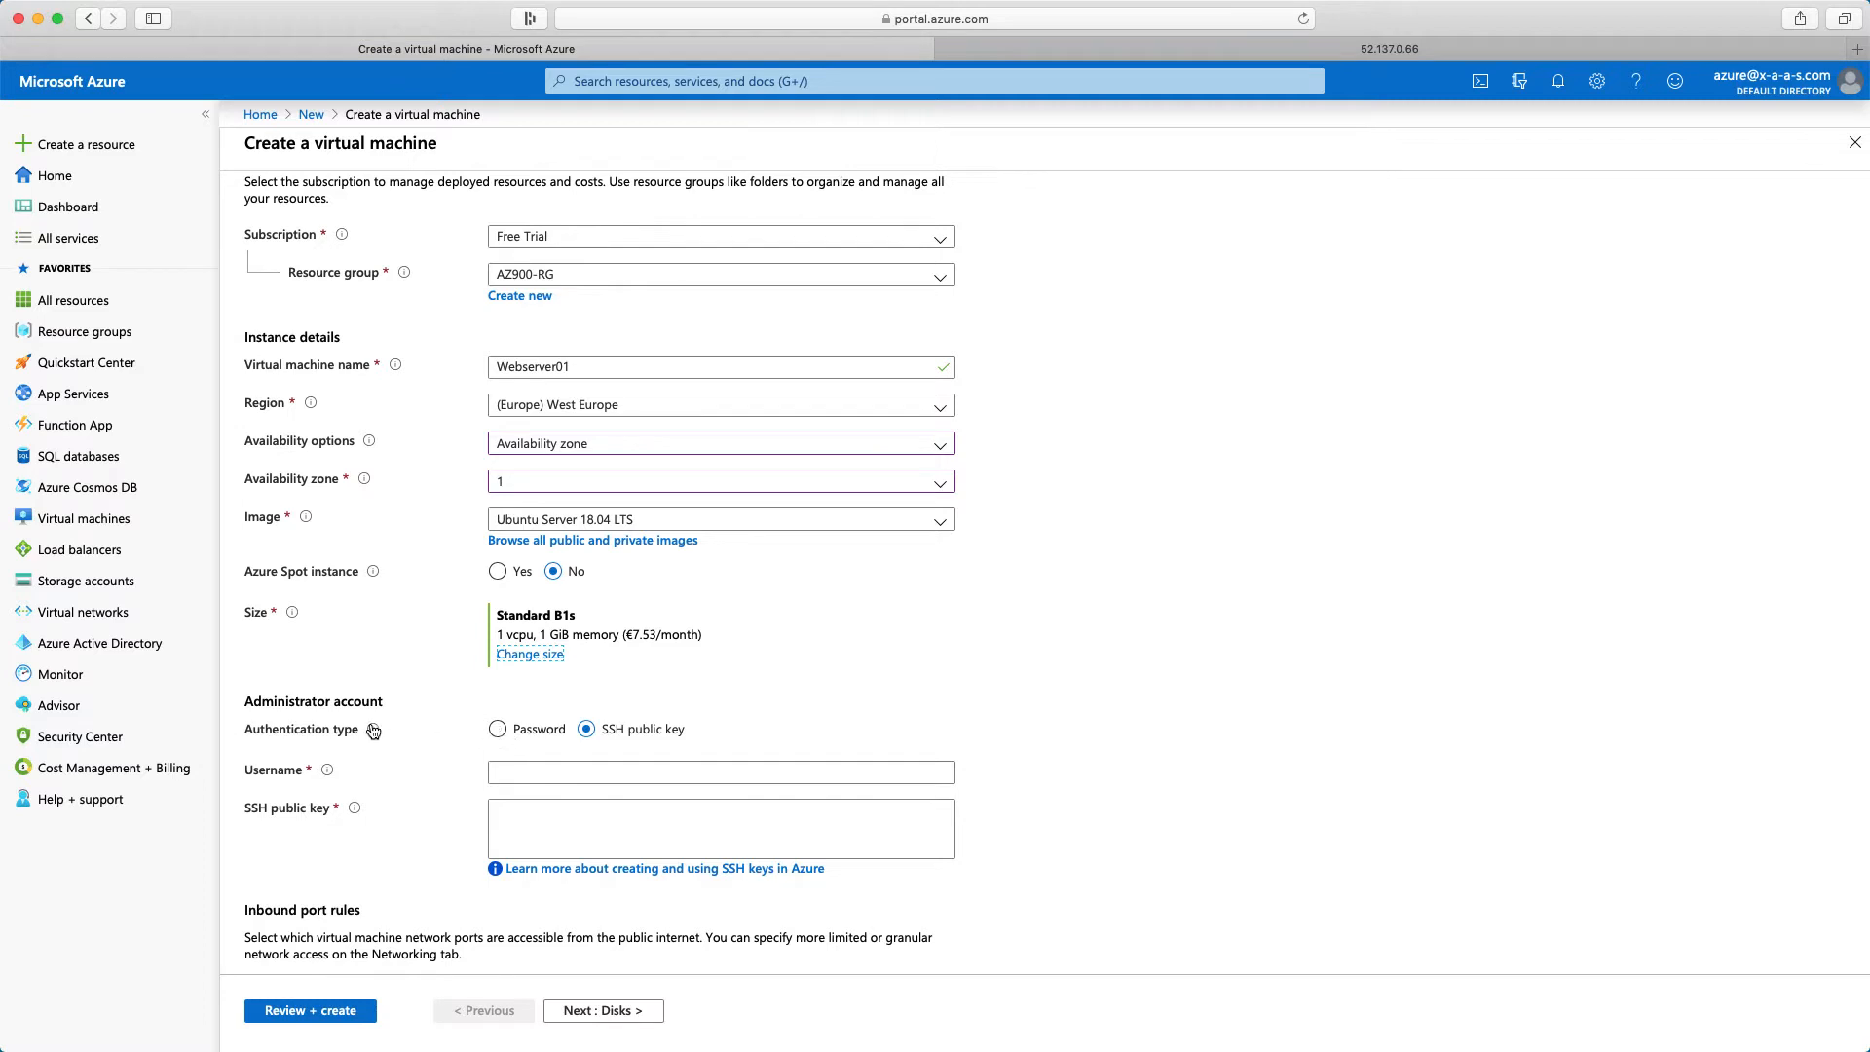
# Switch the administrator account to password authentication with username azureadmin, then enter and confirm the account password
pyautogui.click(498, 730)
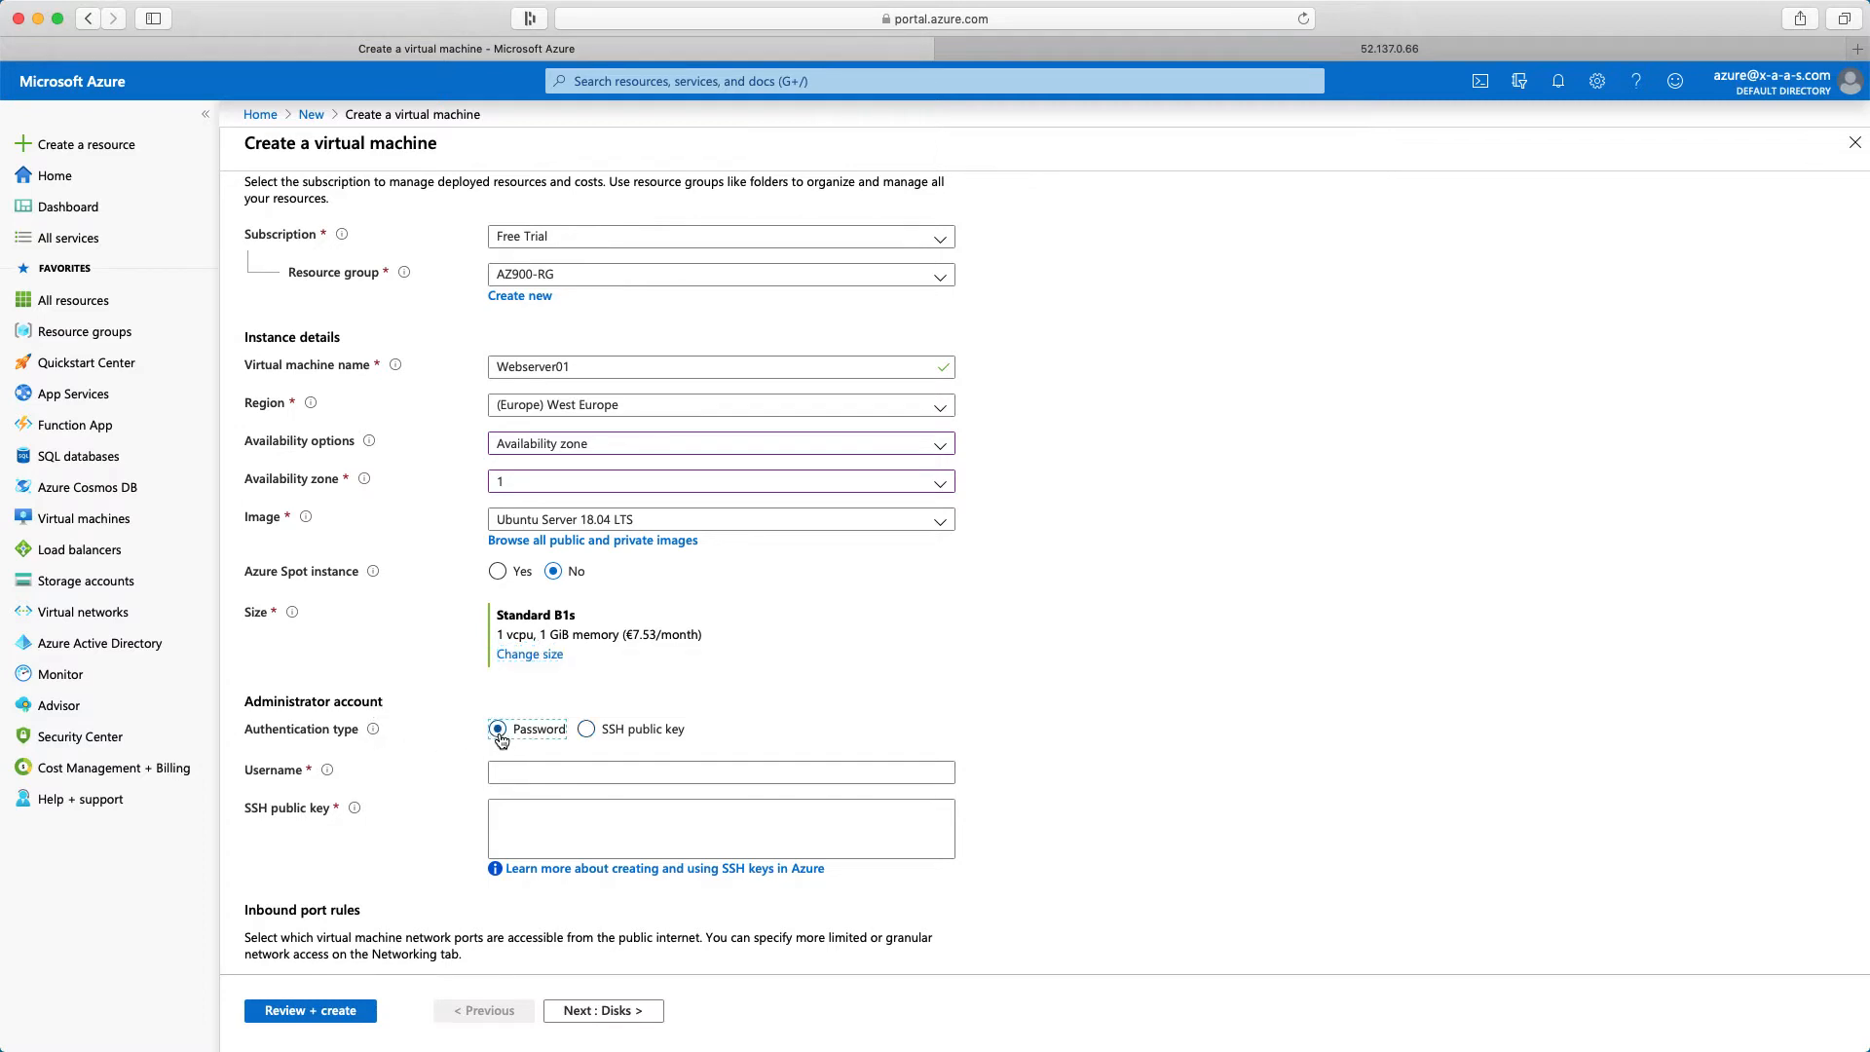
pyautogui.click(527, 776)
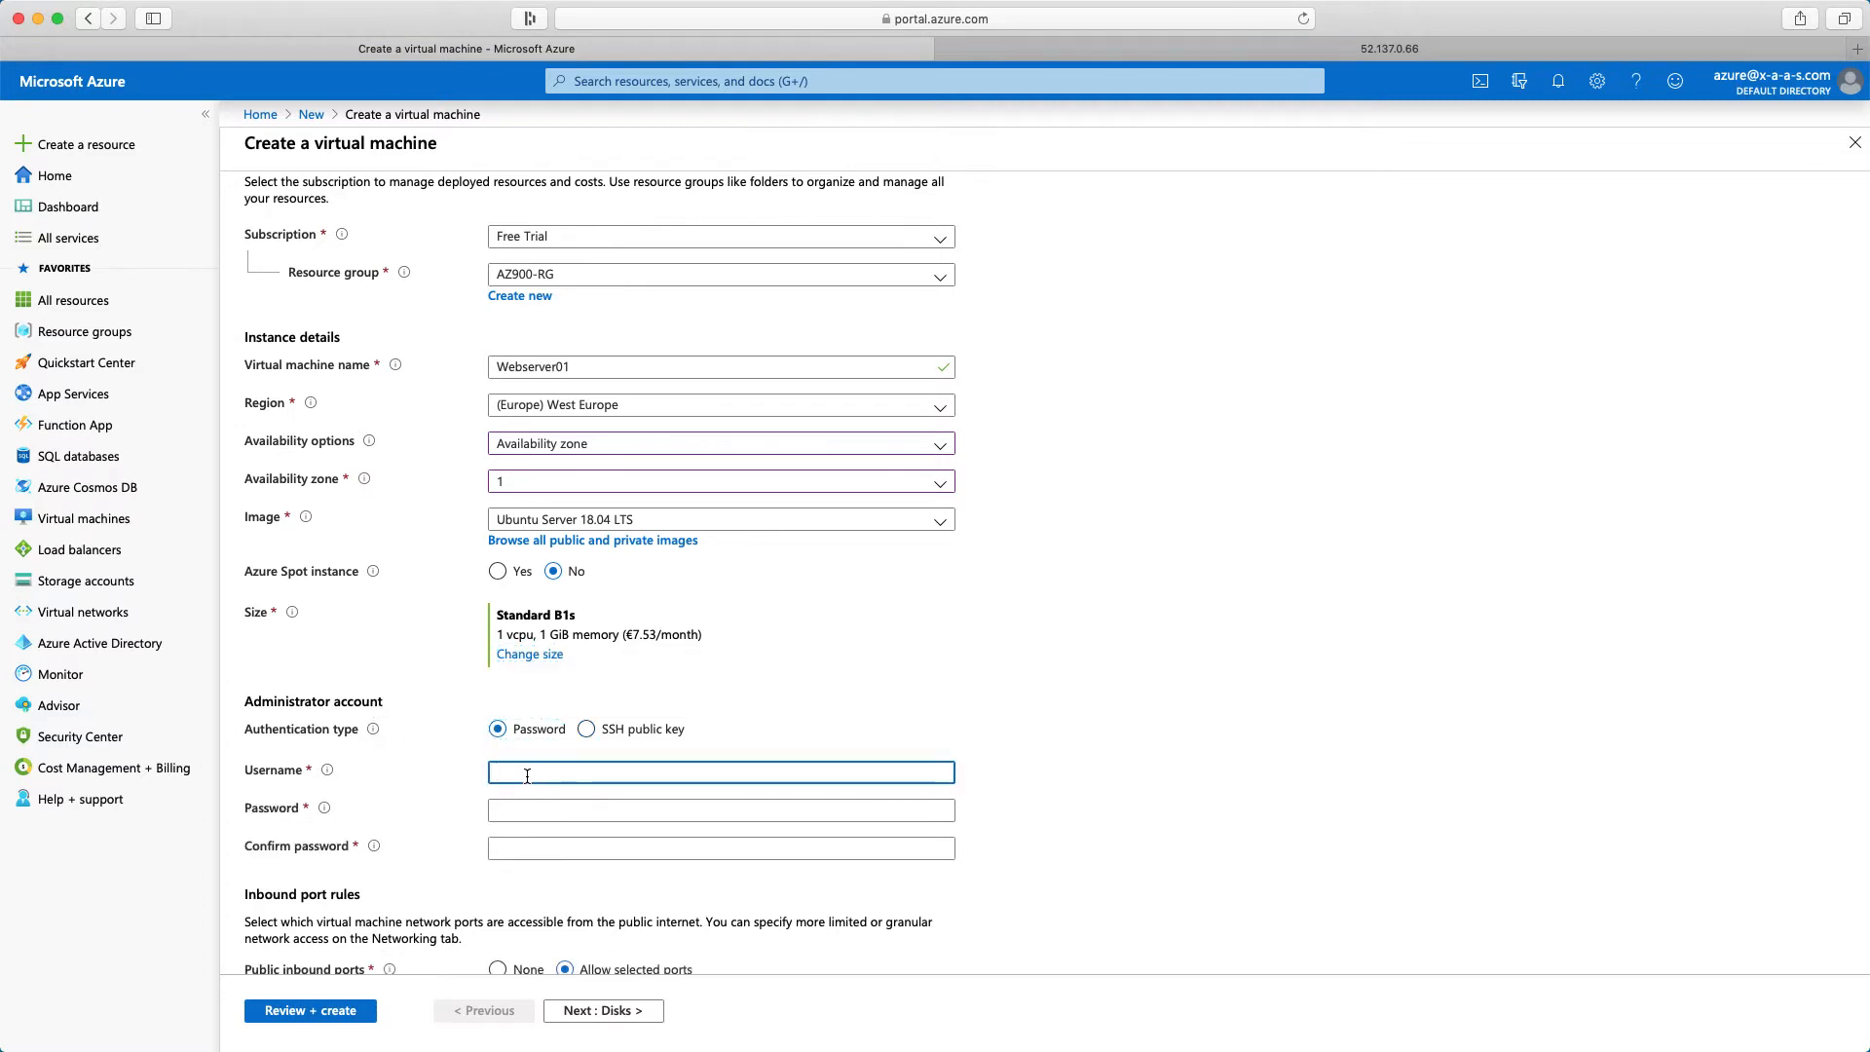
pyautogui.write('azureadmin')
pyautogui.click(795, 811)
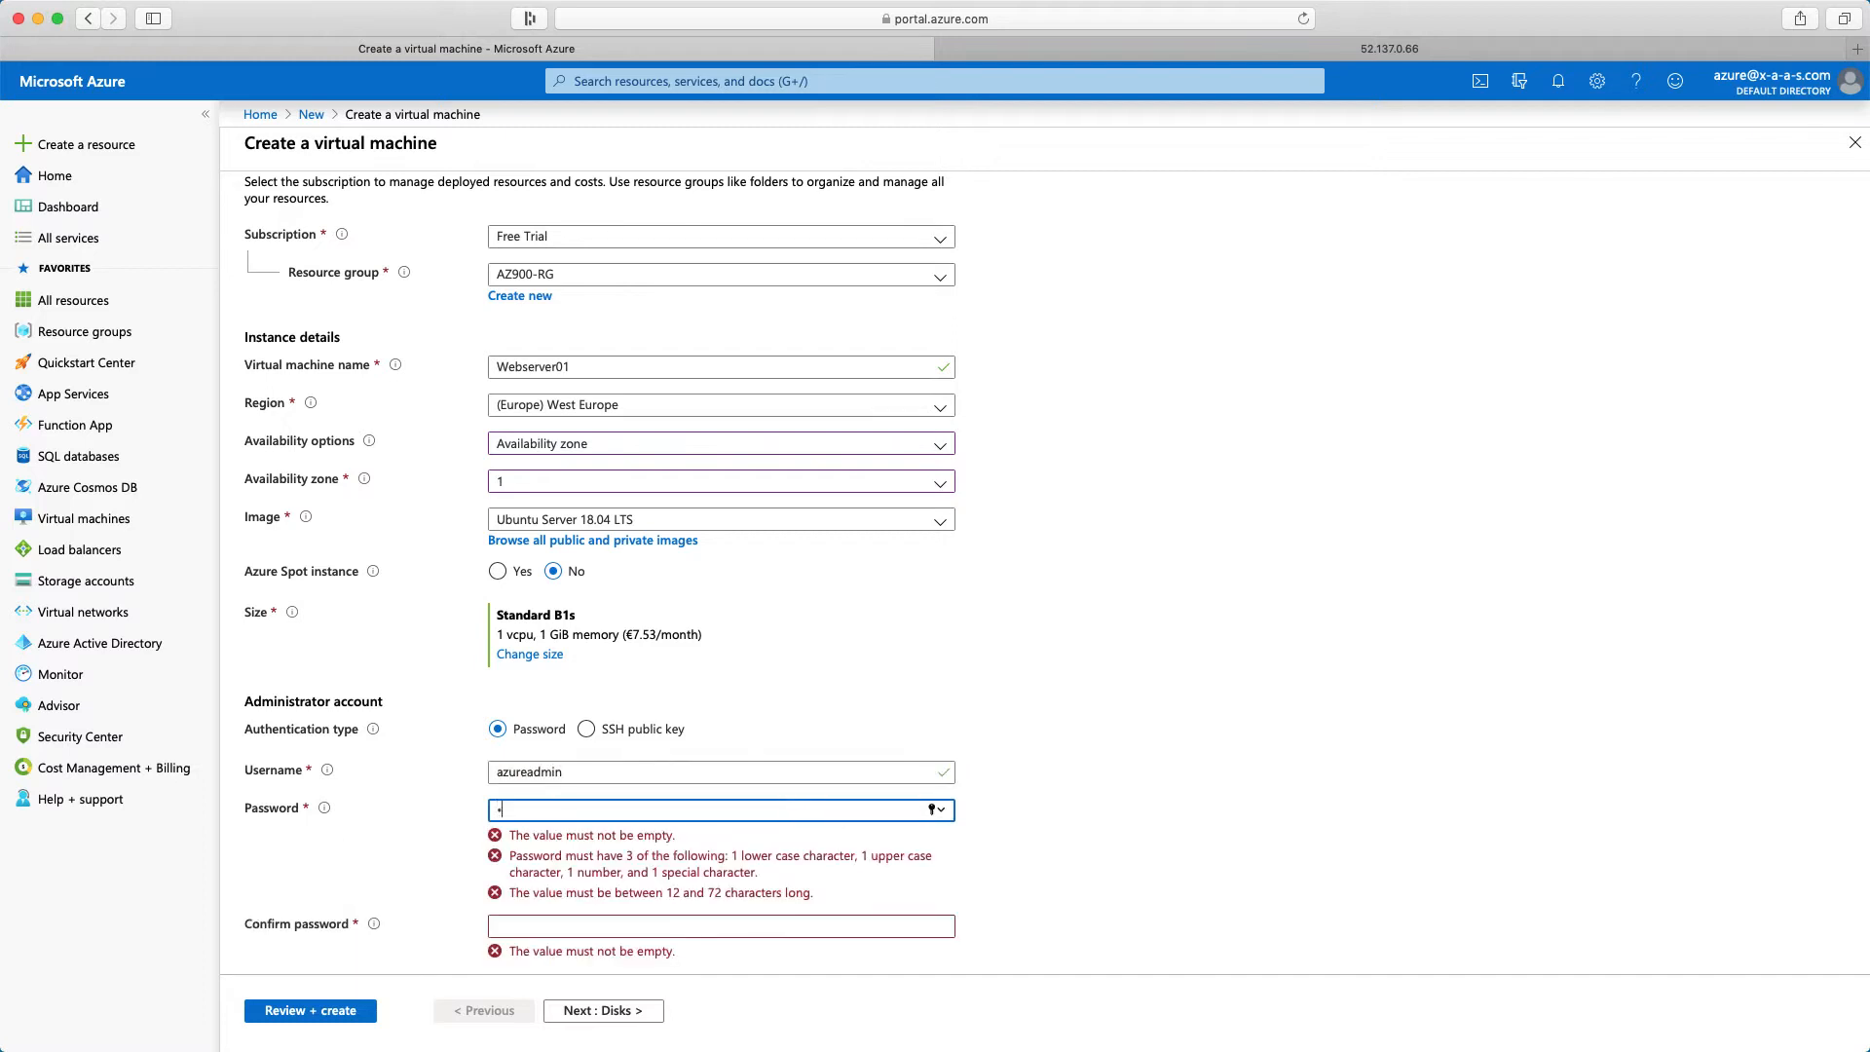
pyautogui.write('••')
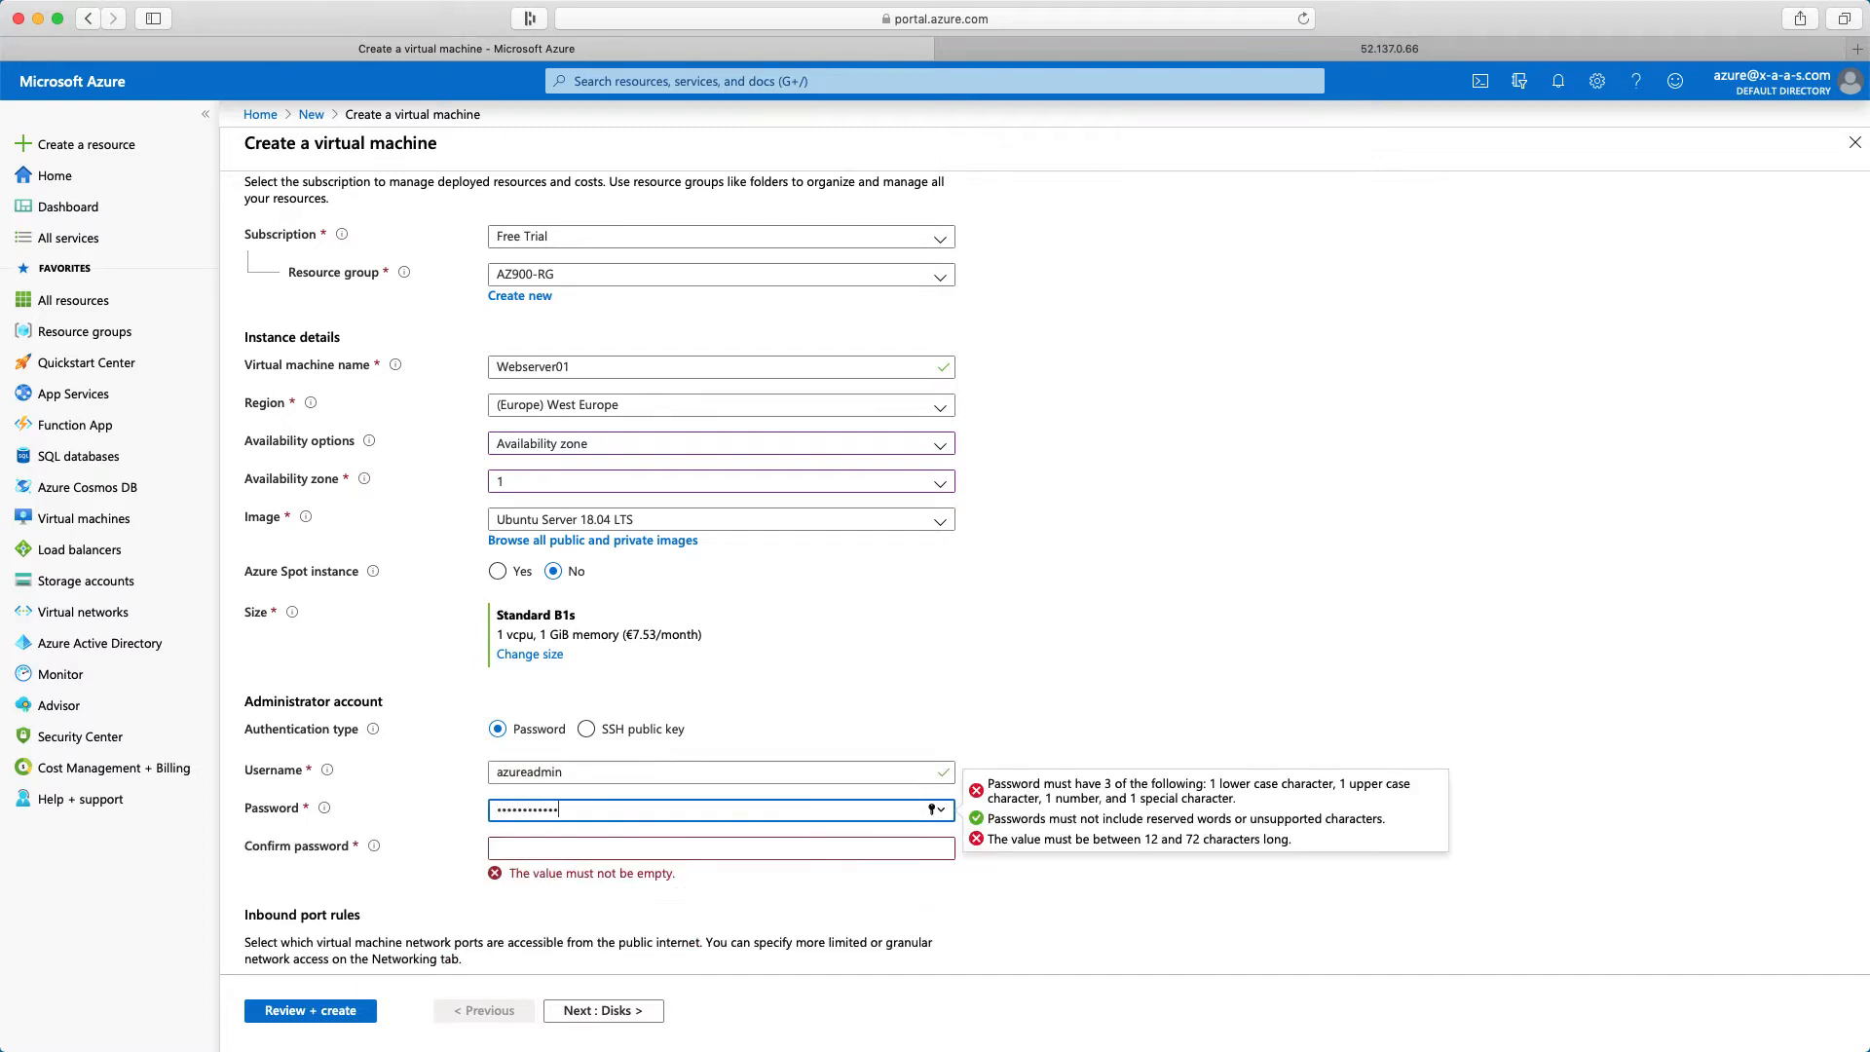
pyautogui.write('••')
pyautogui.press('Tab')
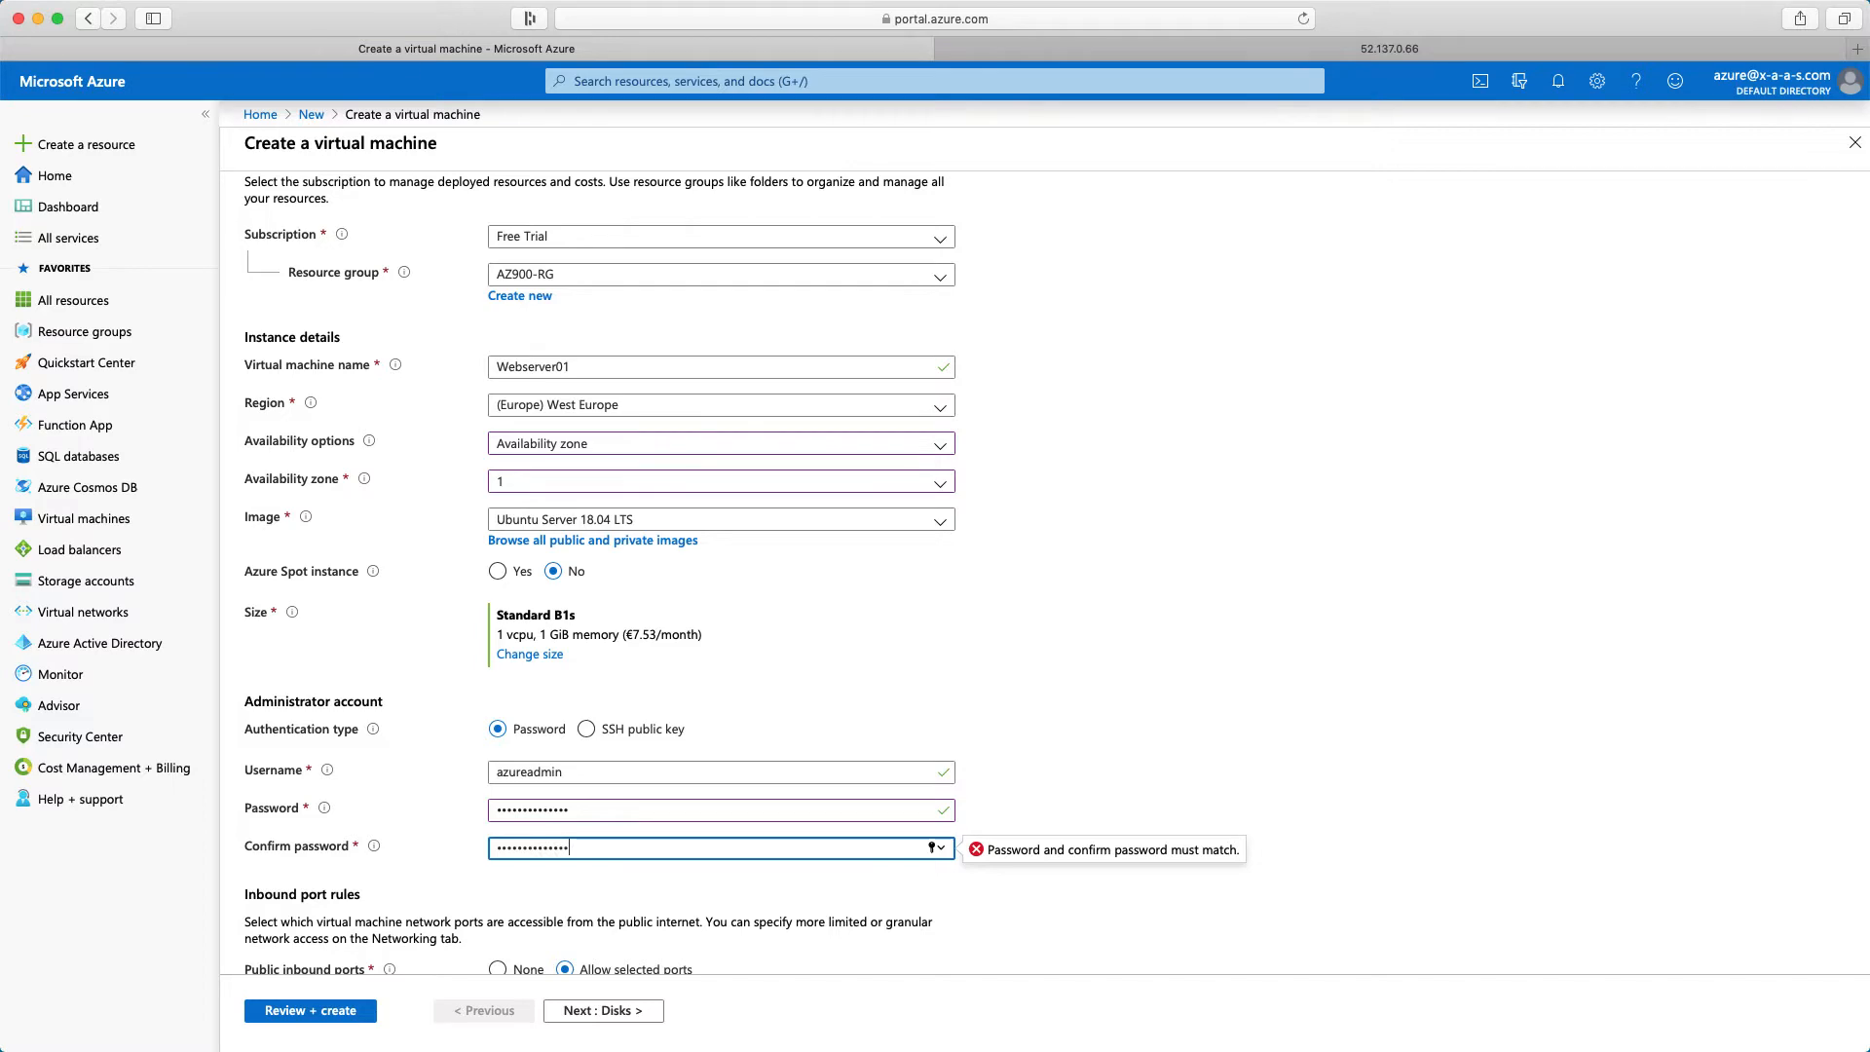
# Keep the default disk options and create a zone-redundant public IP named Webserver01-PIP in the networking settings
pyautogui.scroll(-3, 619, 1018)
pyautogui.click(616, 1011)
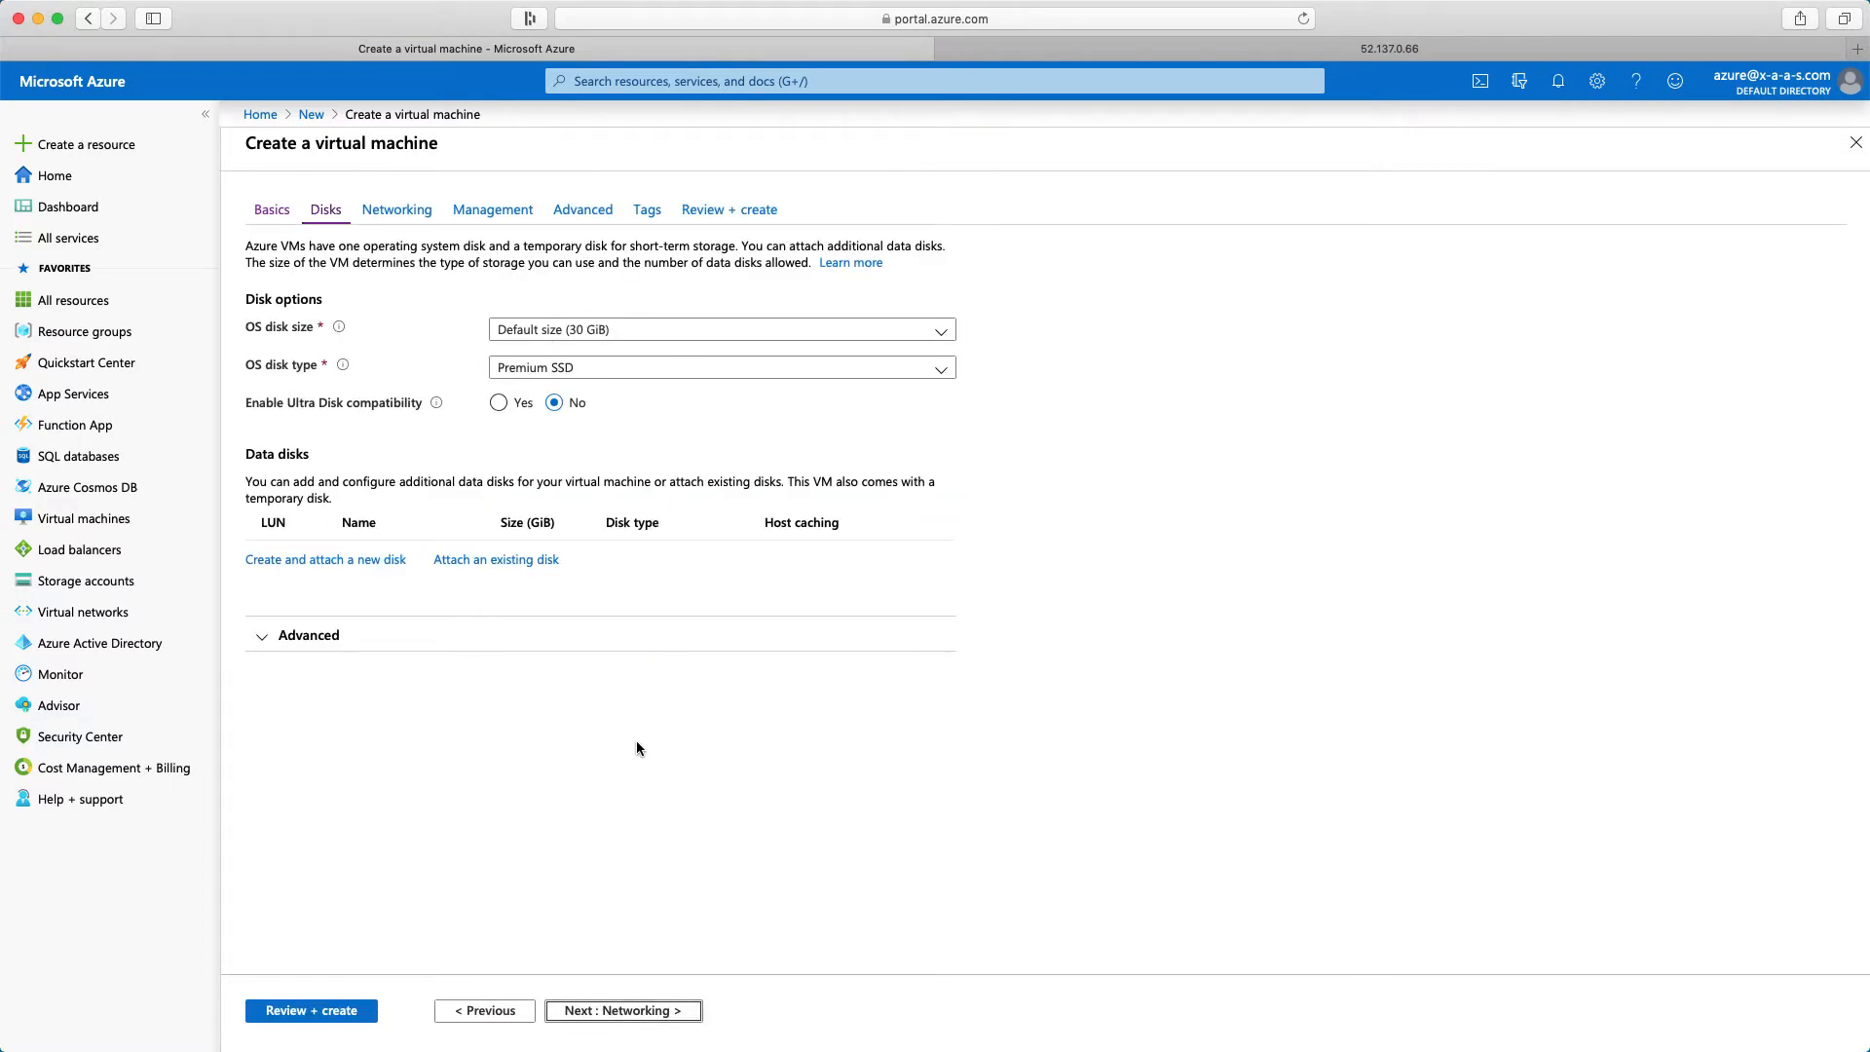
pyautogui.click(624, 1011)
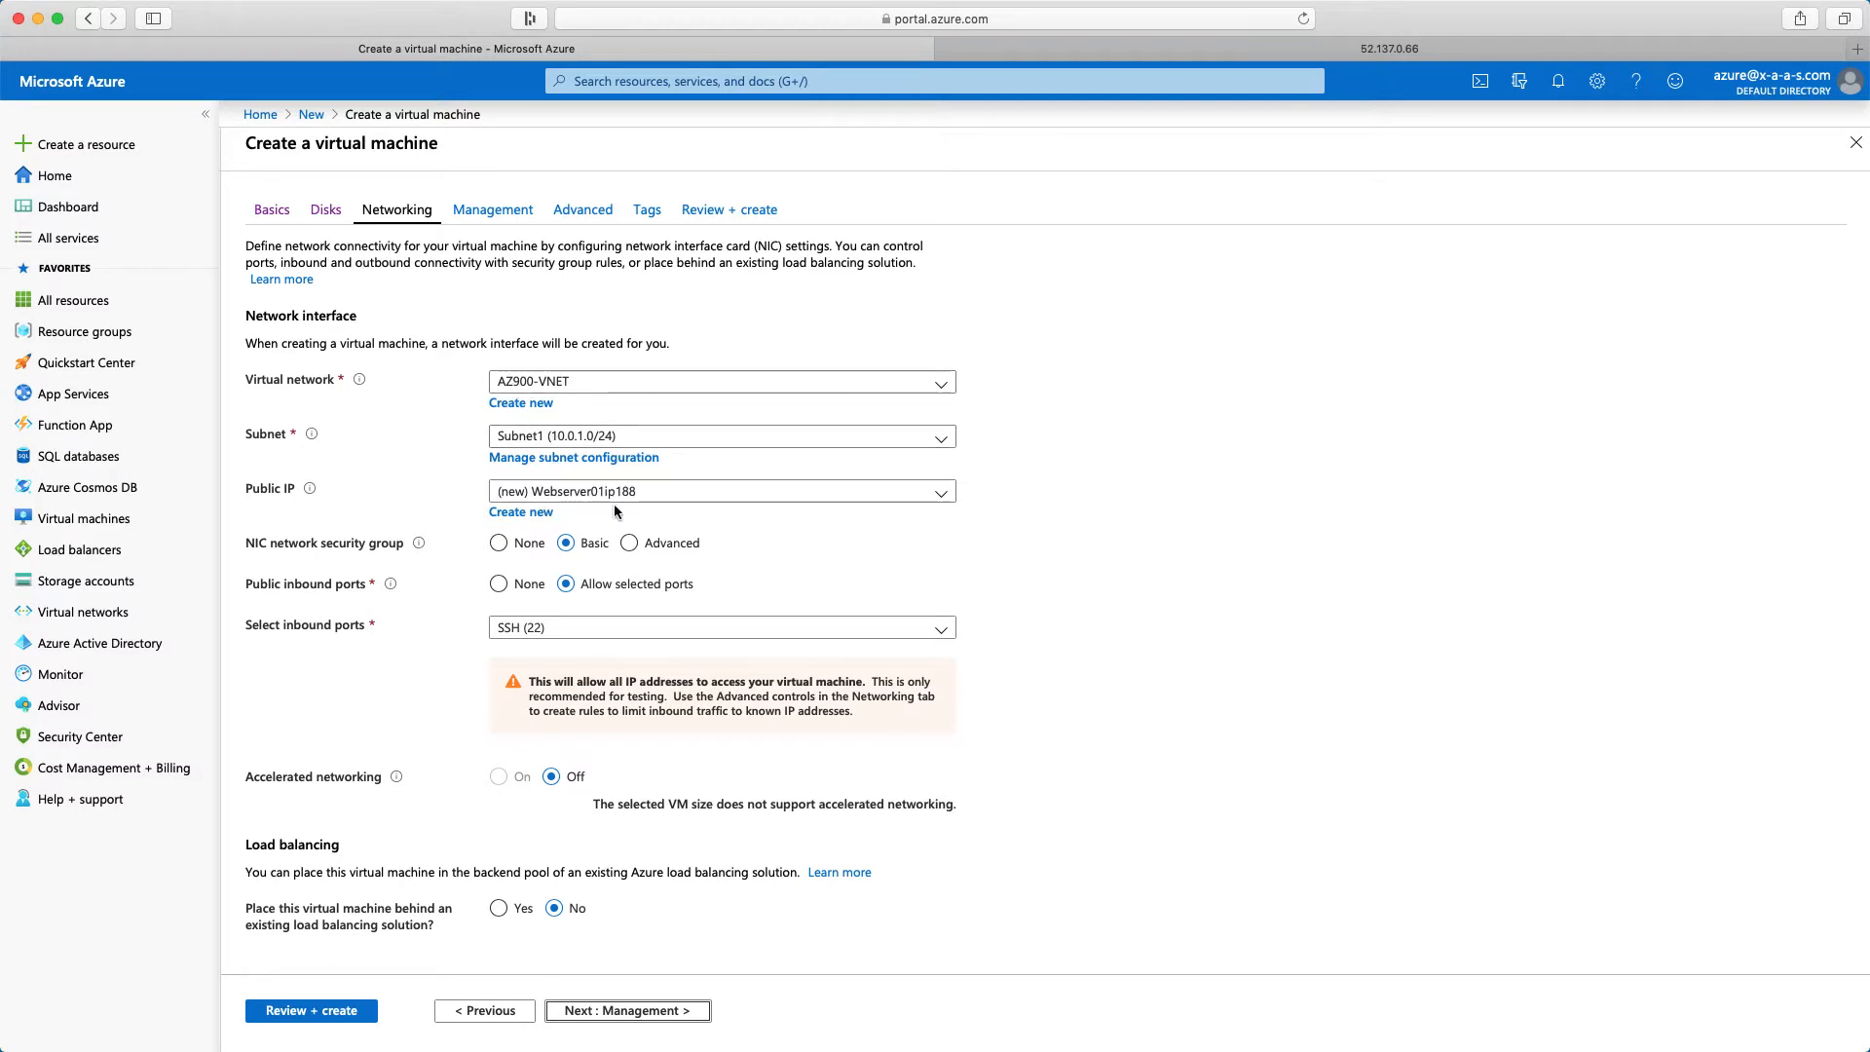
pyautogui.click(521, 512)
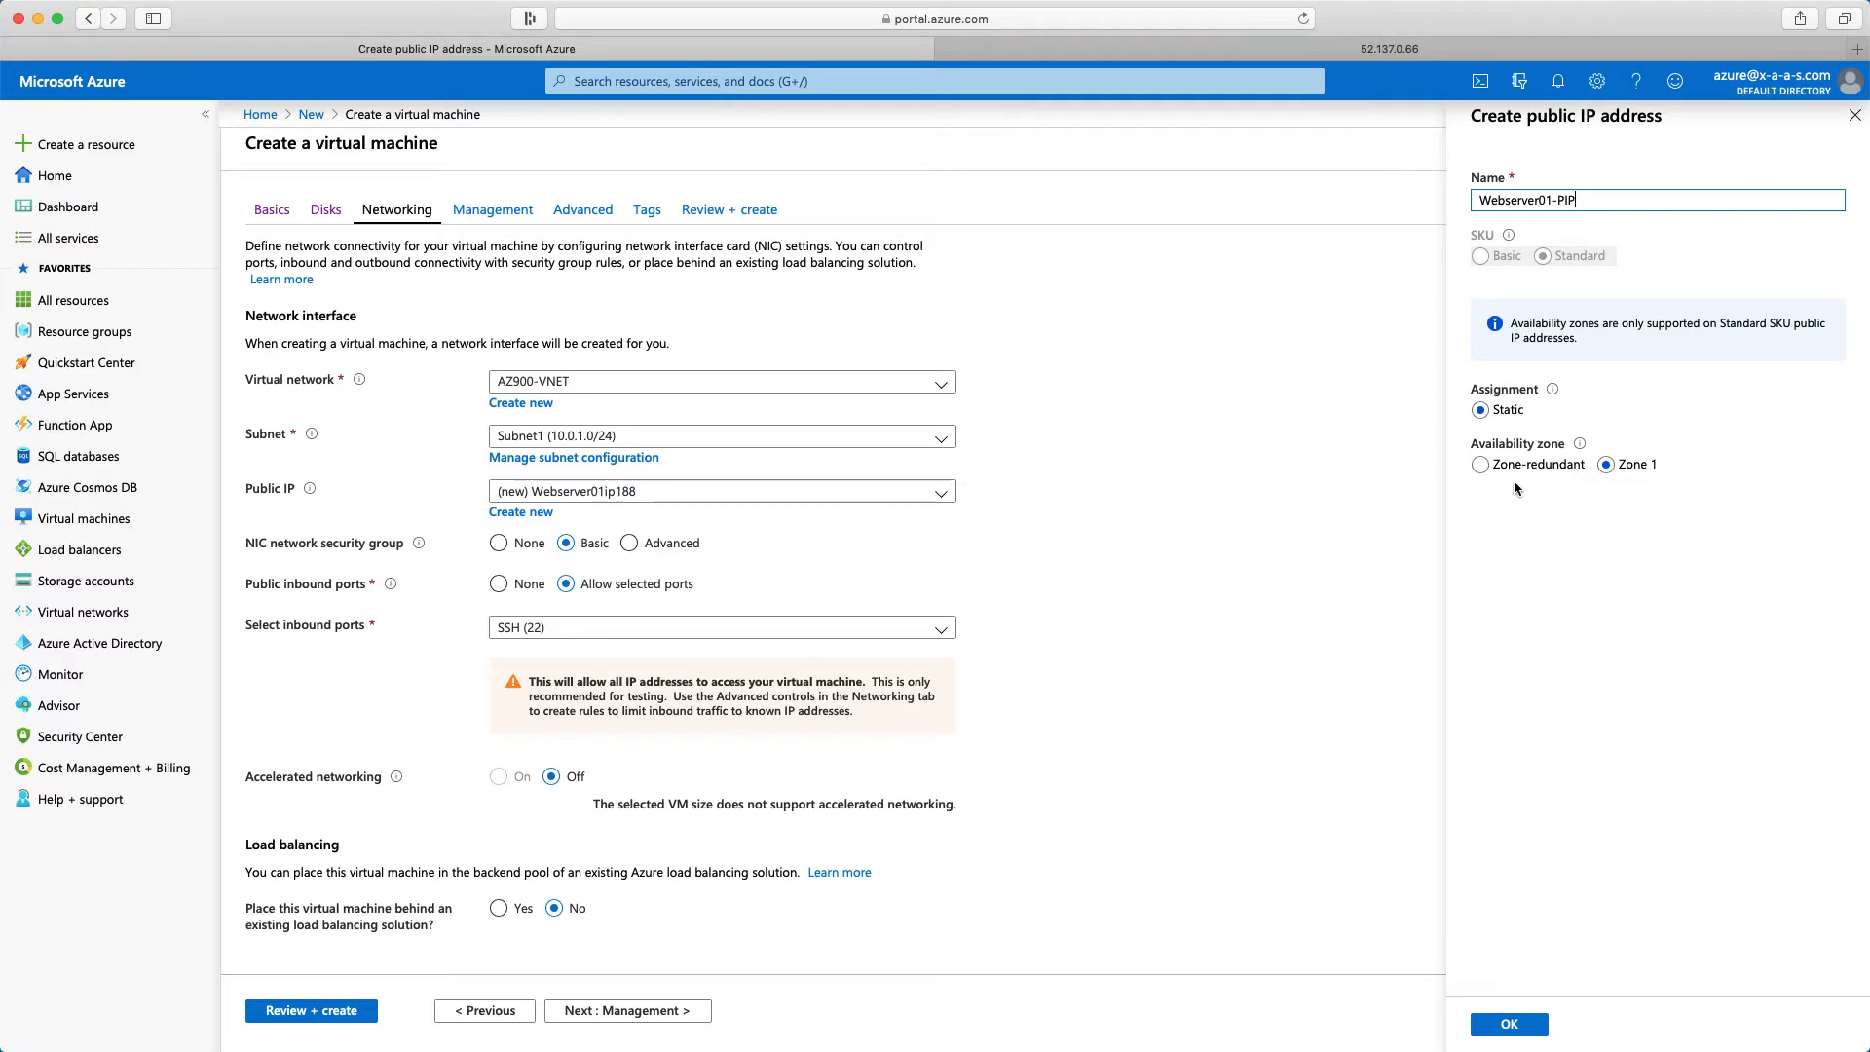
pyautogui.click(1483, 467)
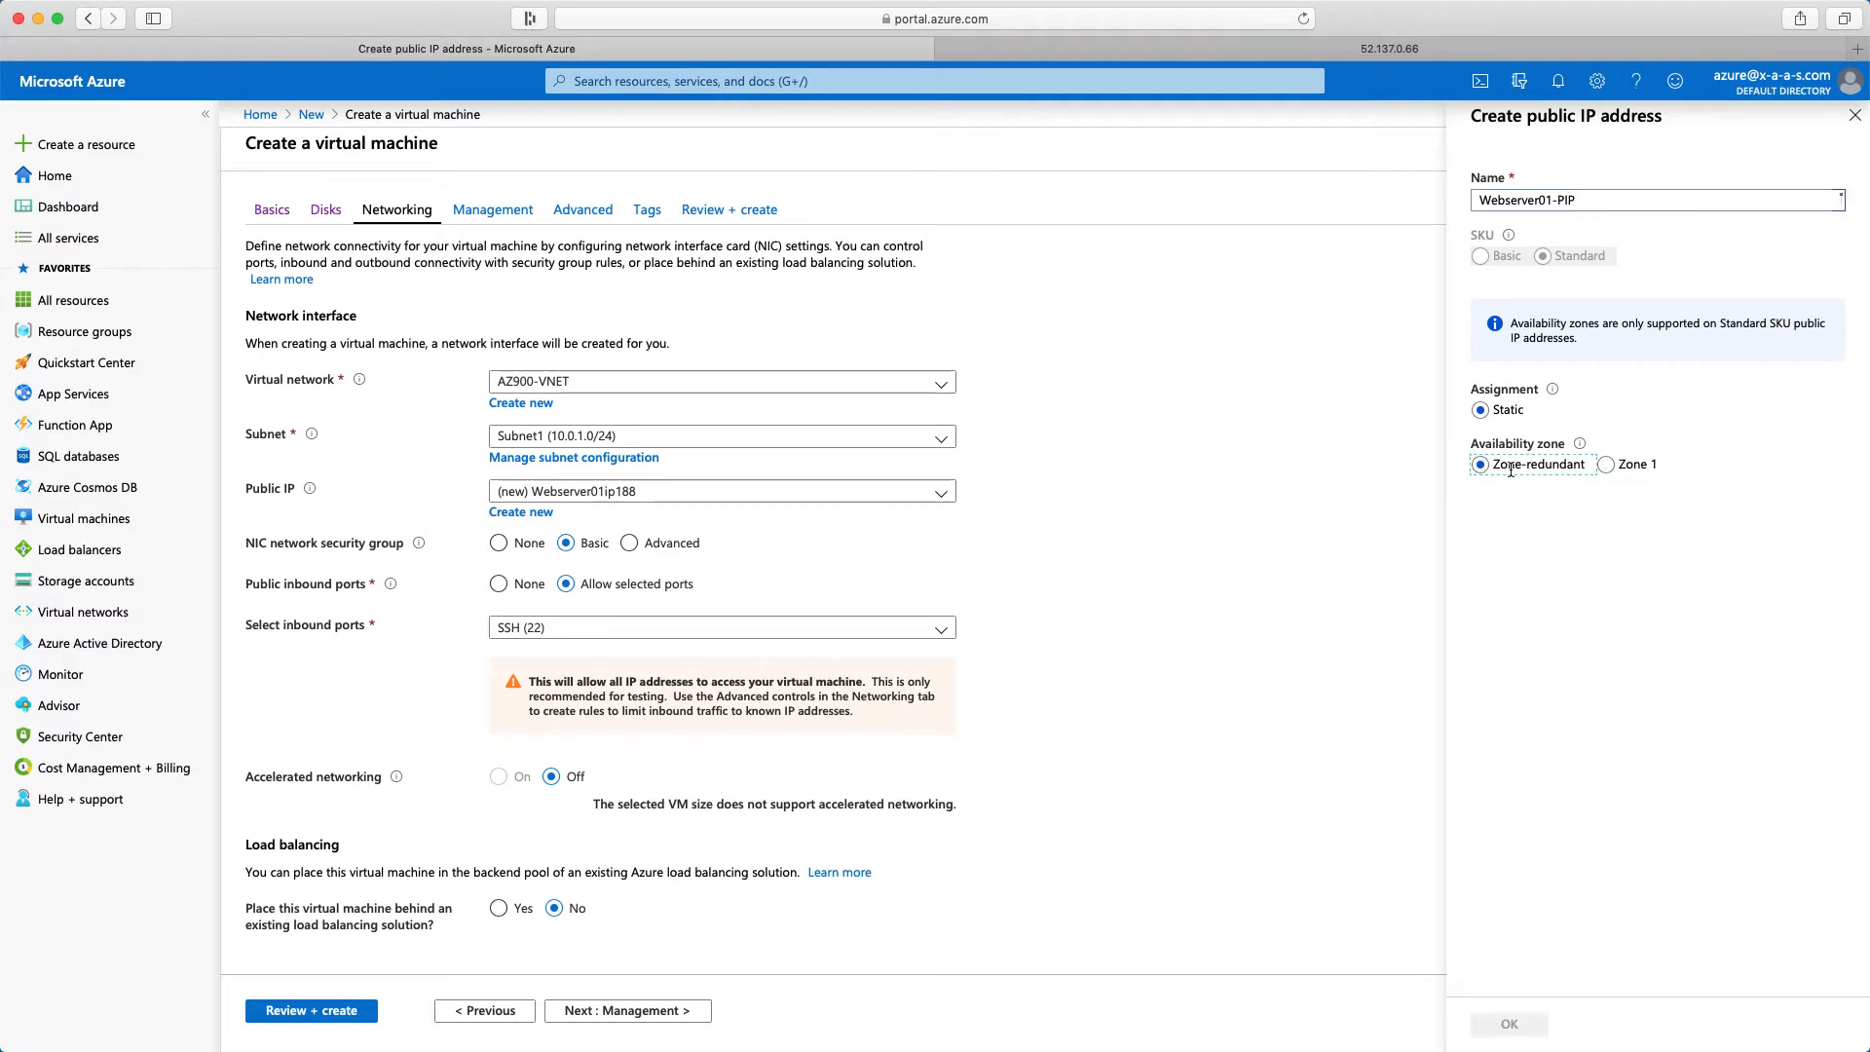
pyautogui.moveTo(1582, 453)
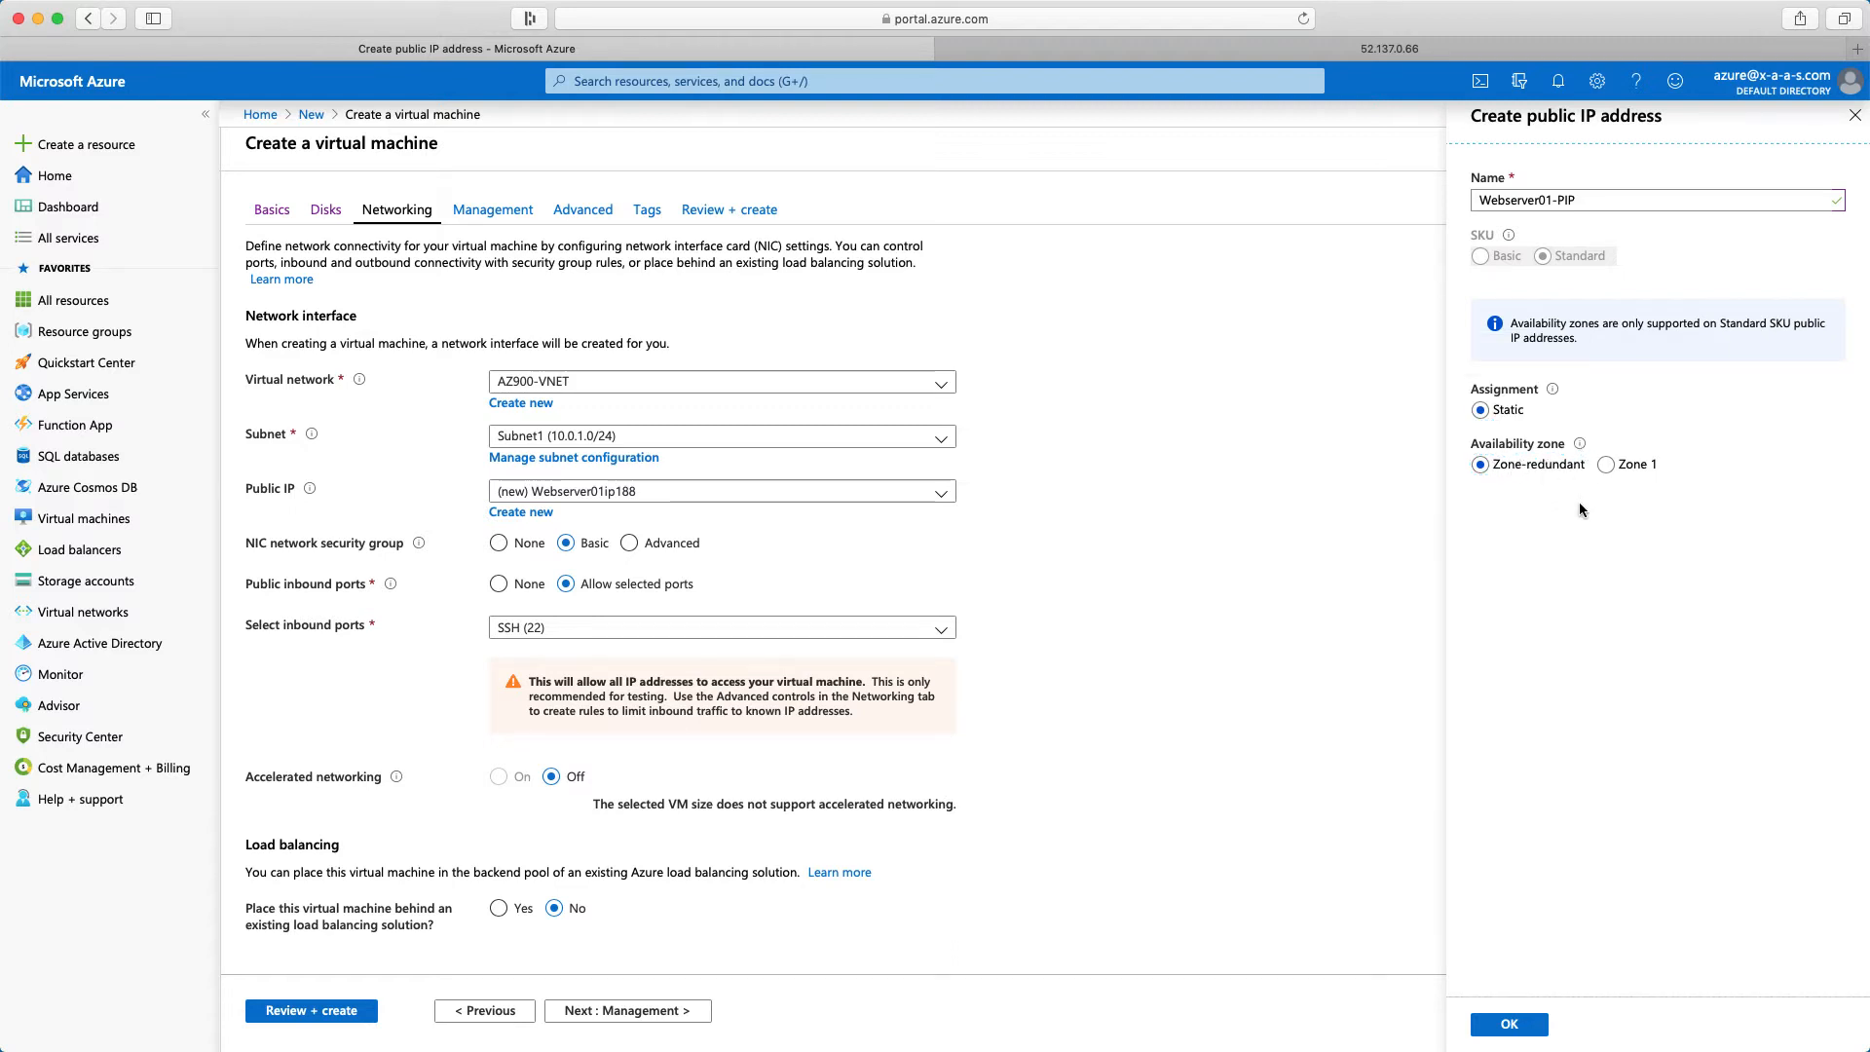
pyautogui.click(1508, 1028)
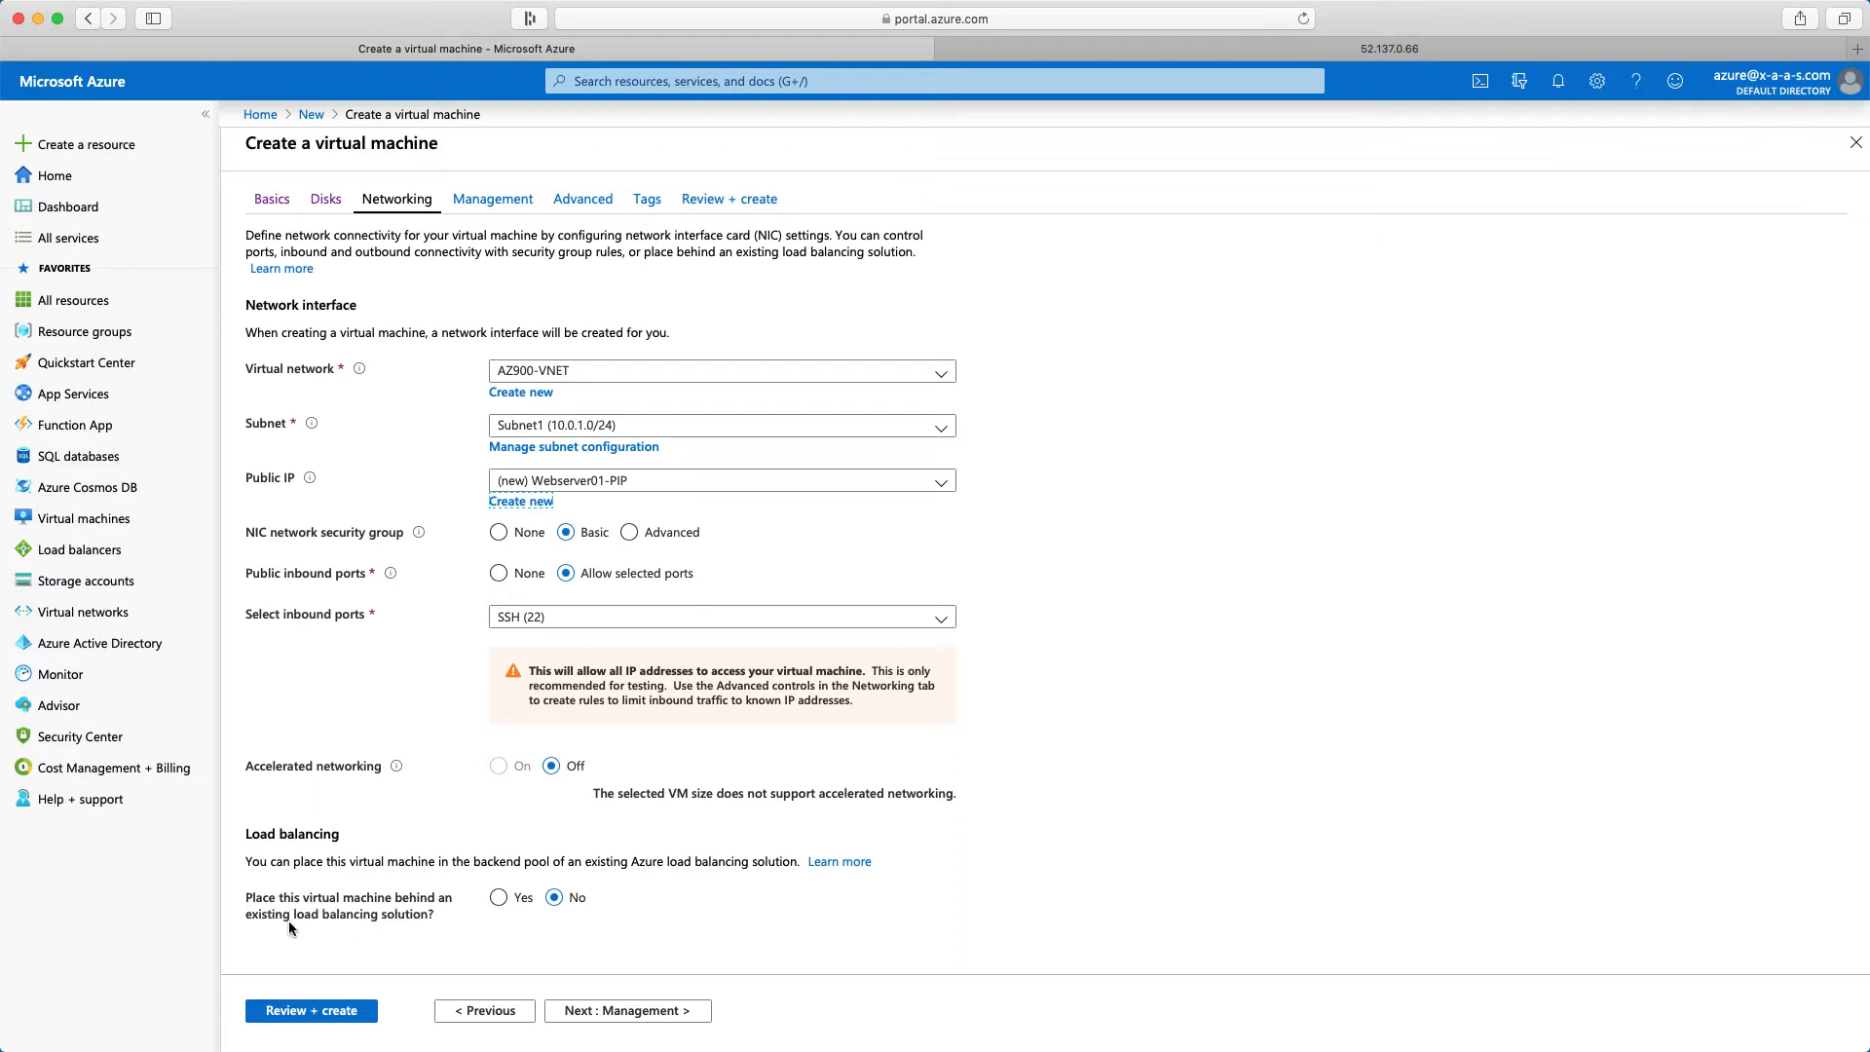
# Place the virtual machine behind an existing load balancing solution of the Azure load balancer type
pyautogui.click(504, 901)
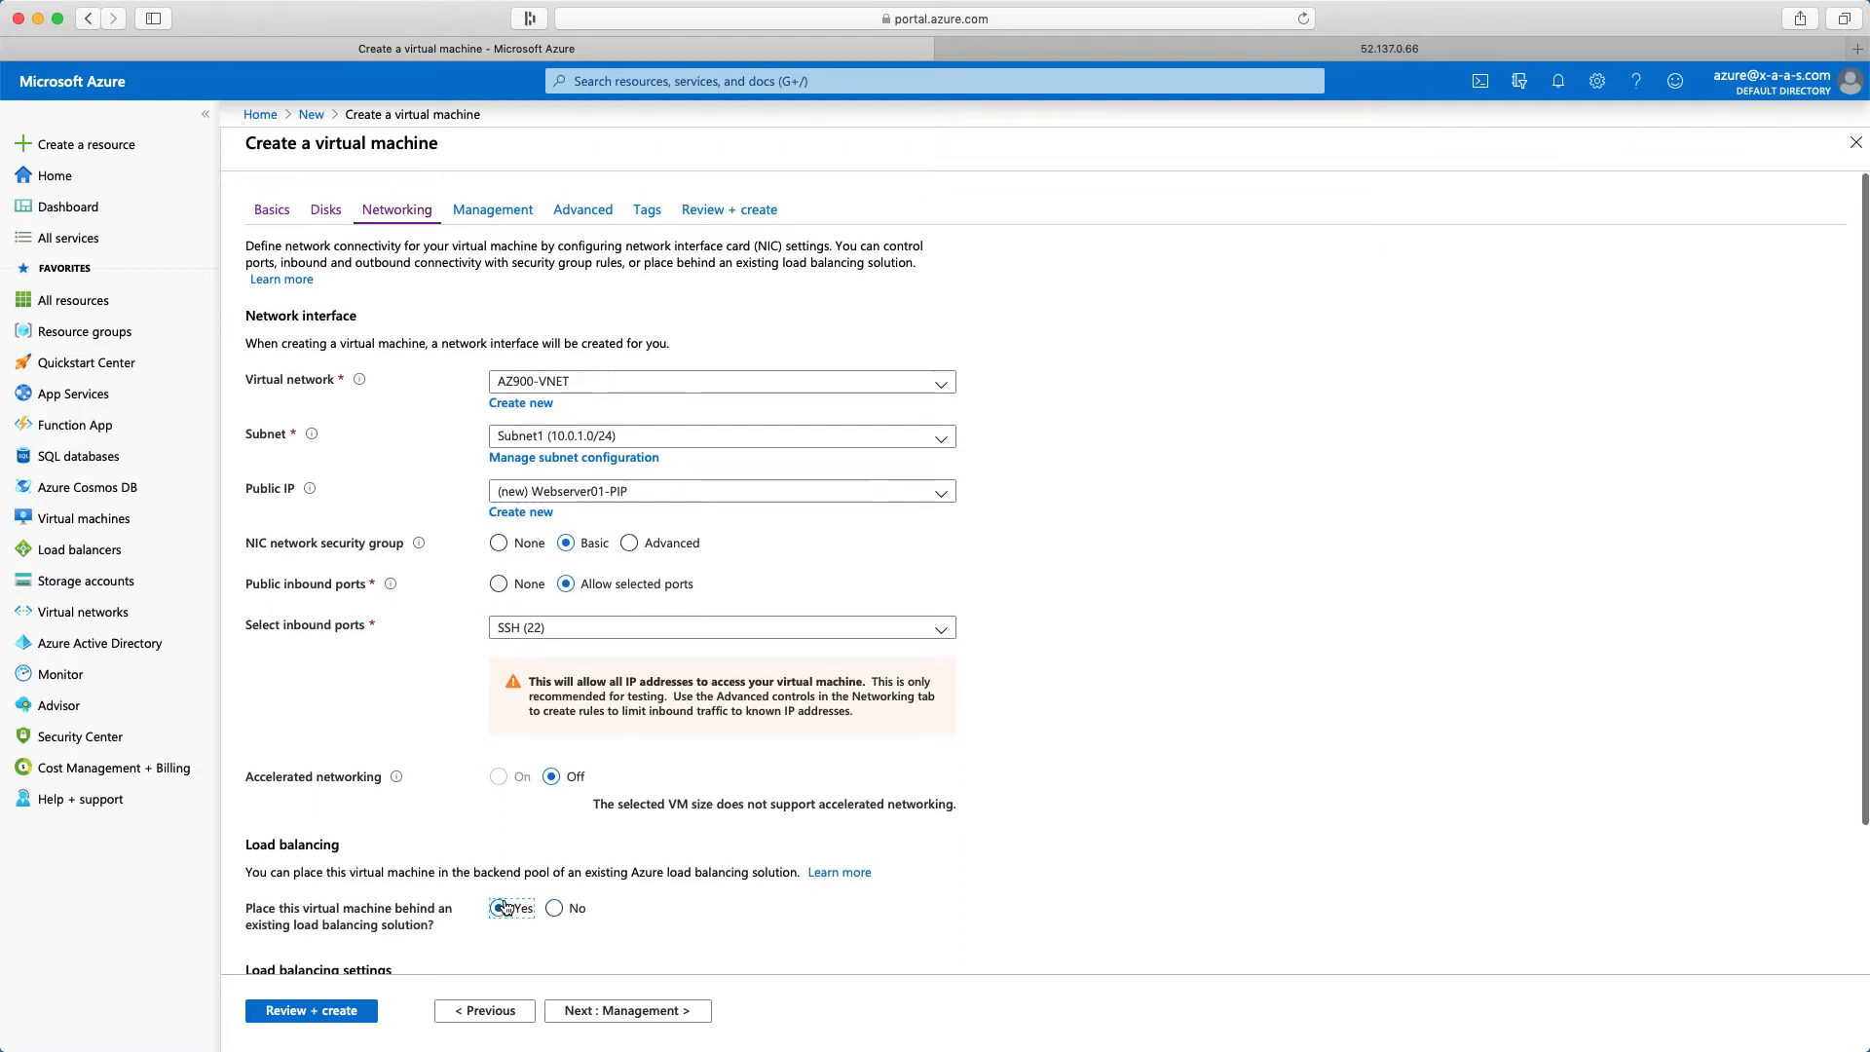
pyautogui.scroll(-3, 641, 913)
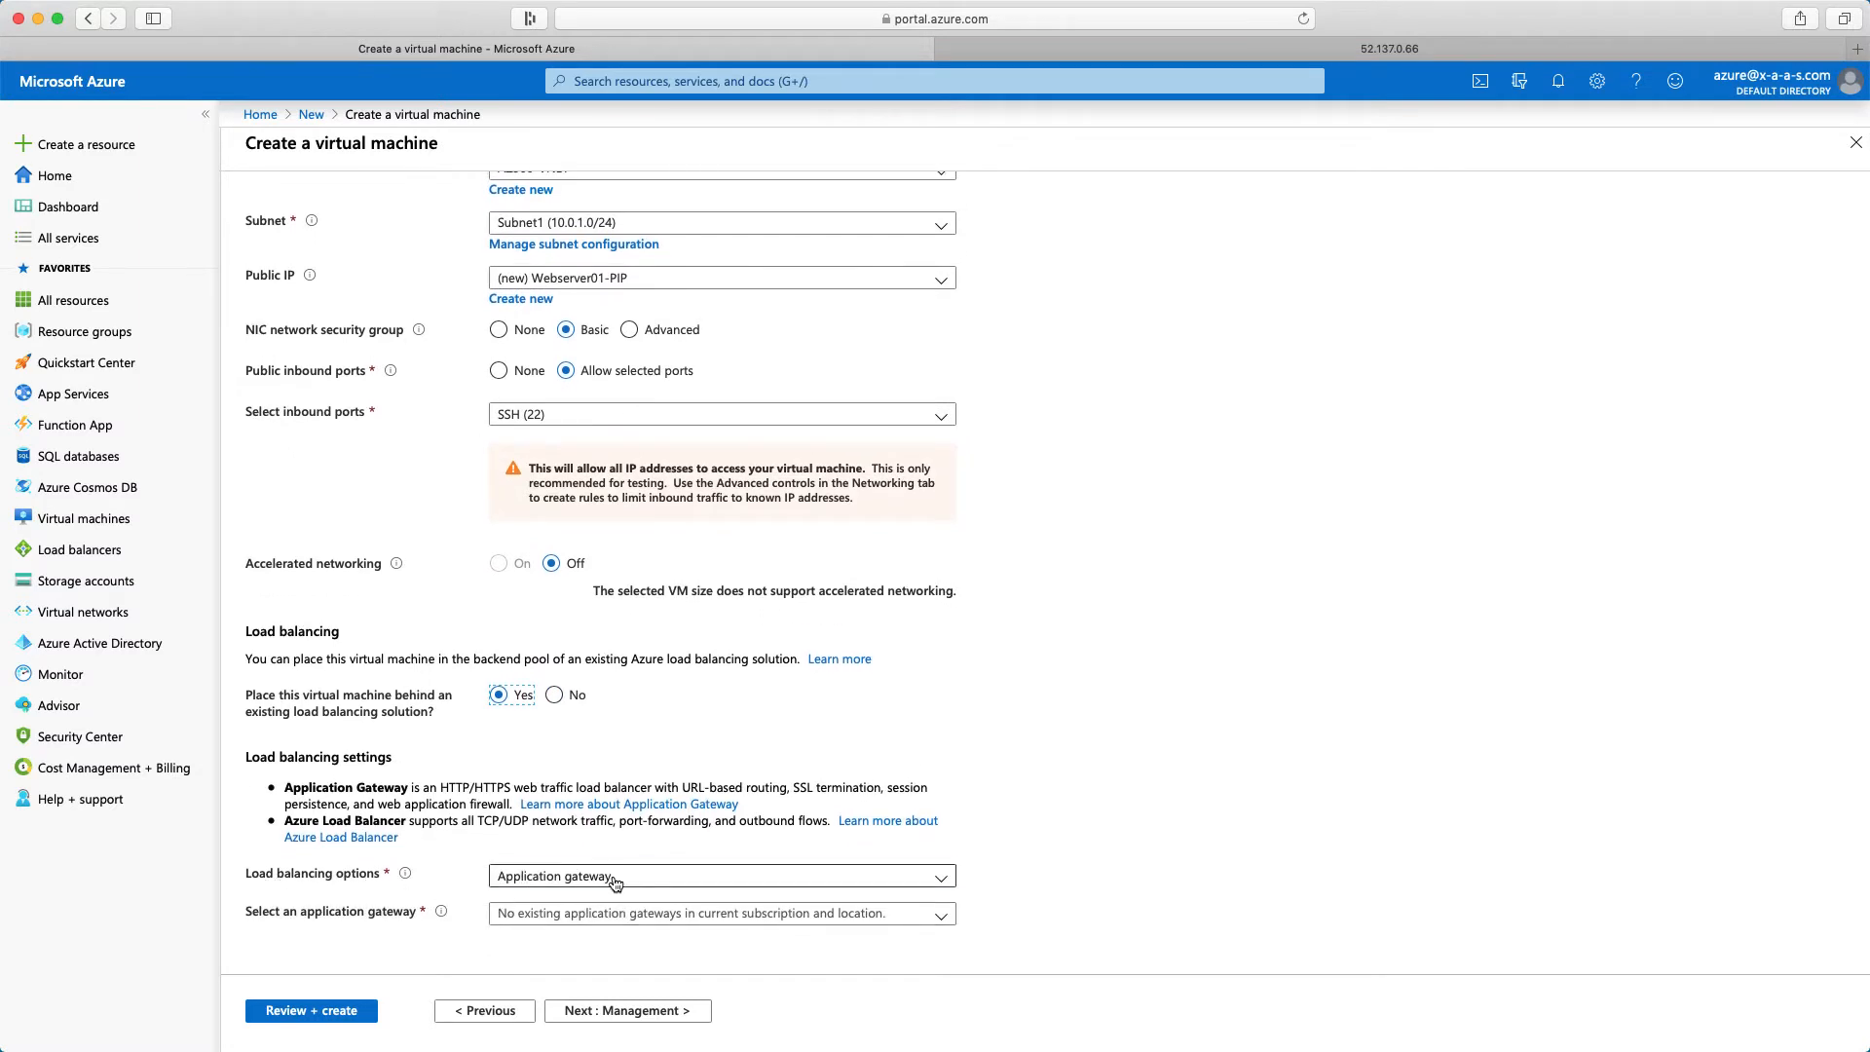
pyautogui.scroll(1, 604, 878)
pyautogui.click(588, 912)
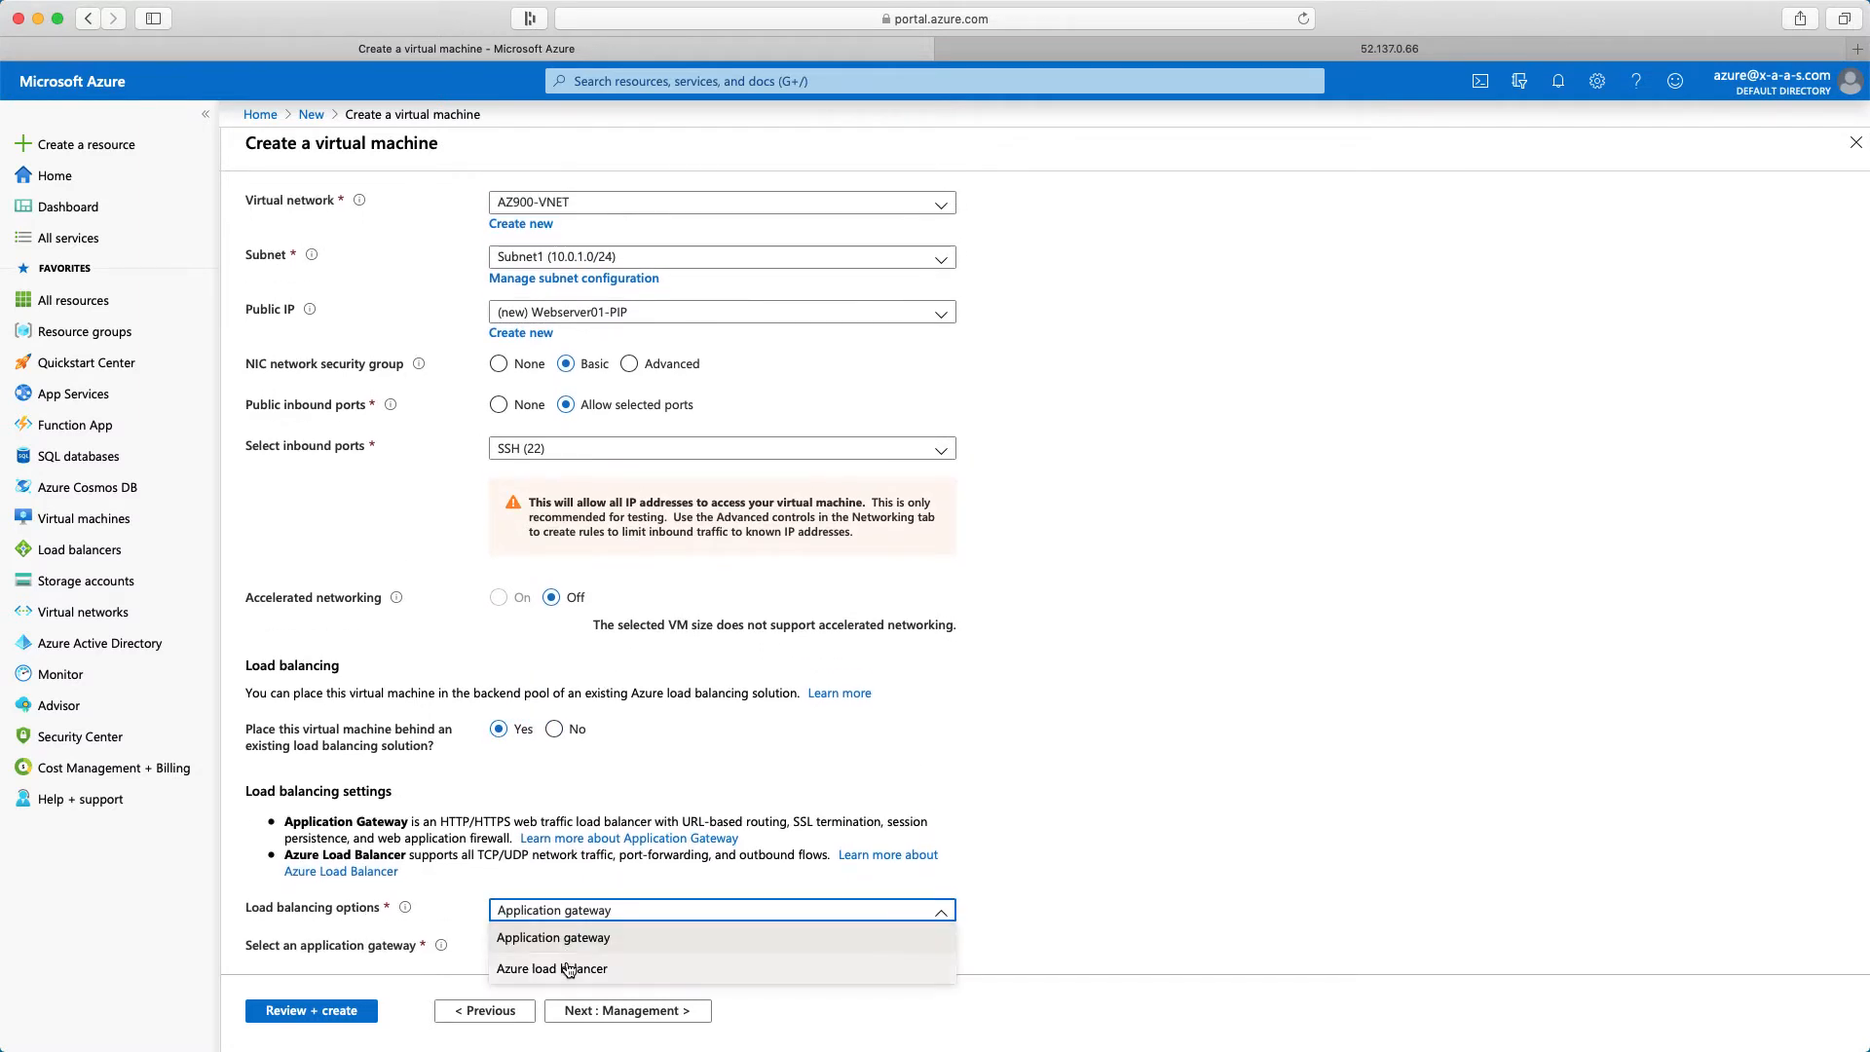
pyautogui.click(622, 968)
# Select LoadBalancer-AZ900 as the load balancer and continue to the virtual machine's management settings
pyautogui.scroll(-1, 780, 882)
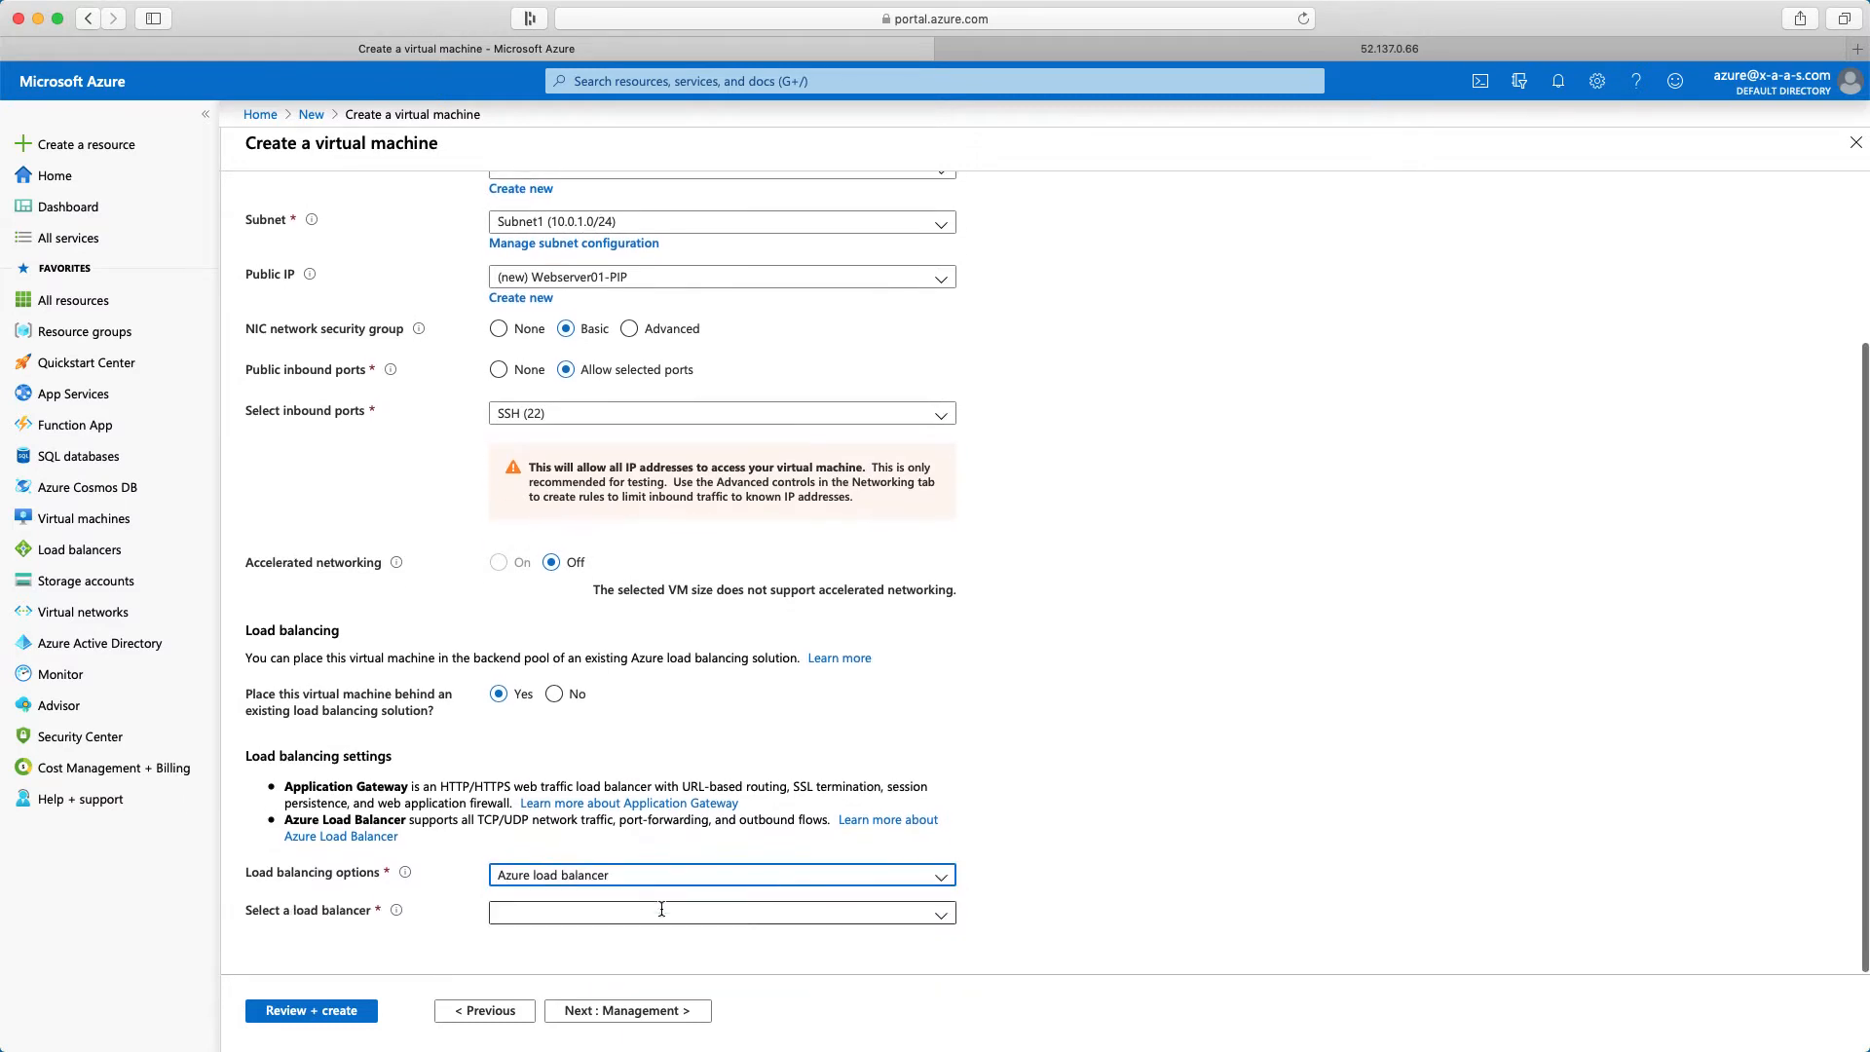
pyautogui.scroll(1, 941, 924)
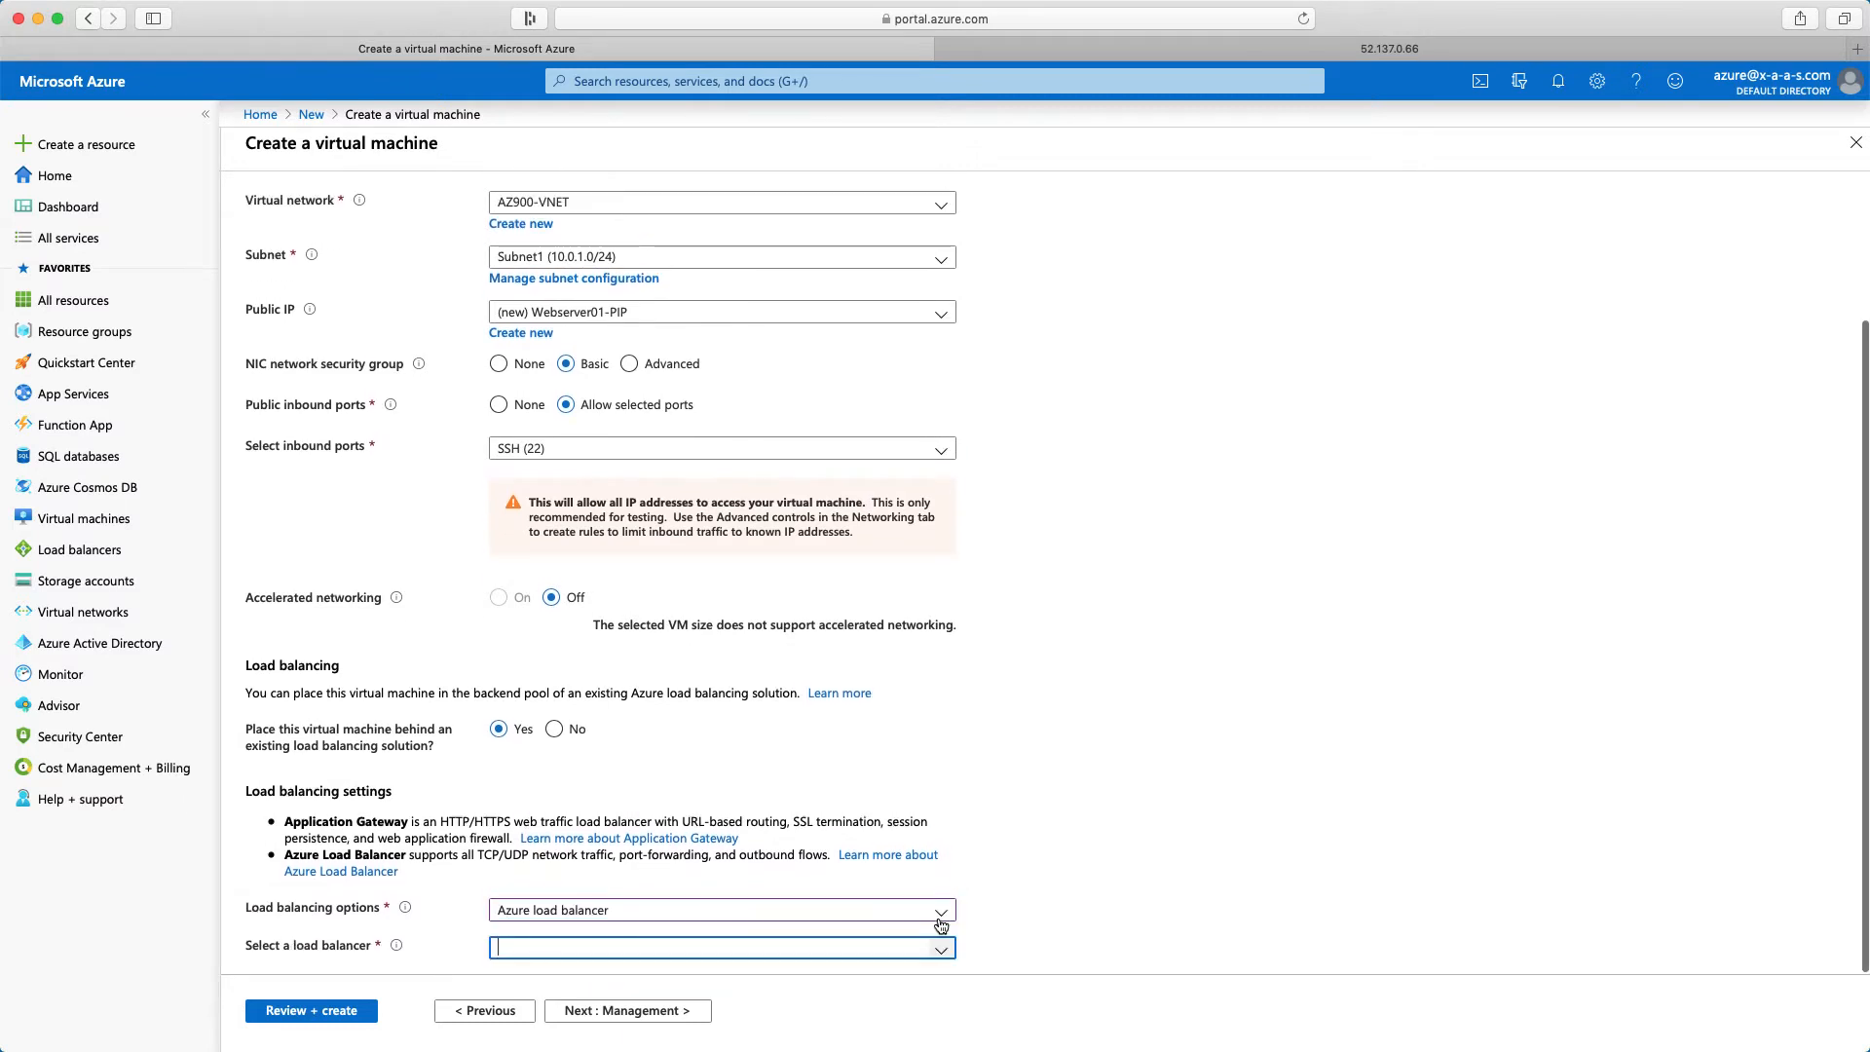
pyautogui.click(940, 949)
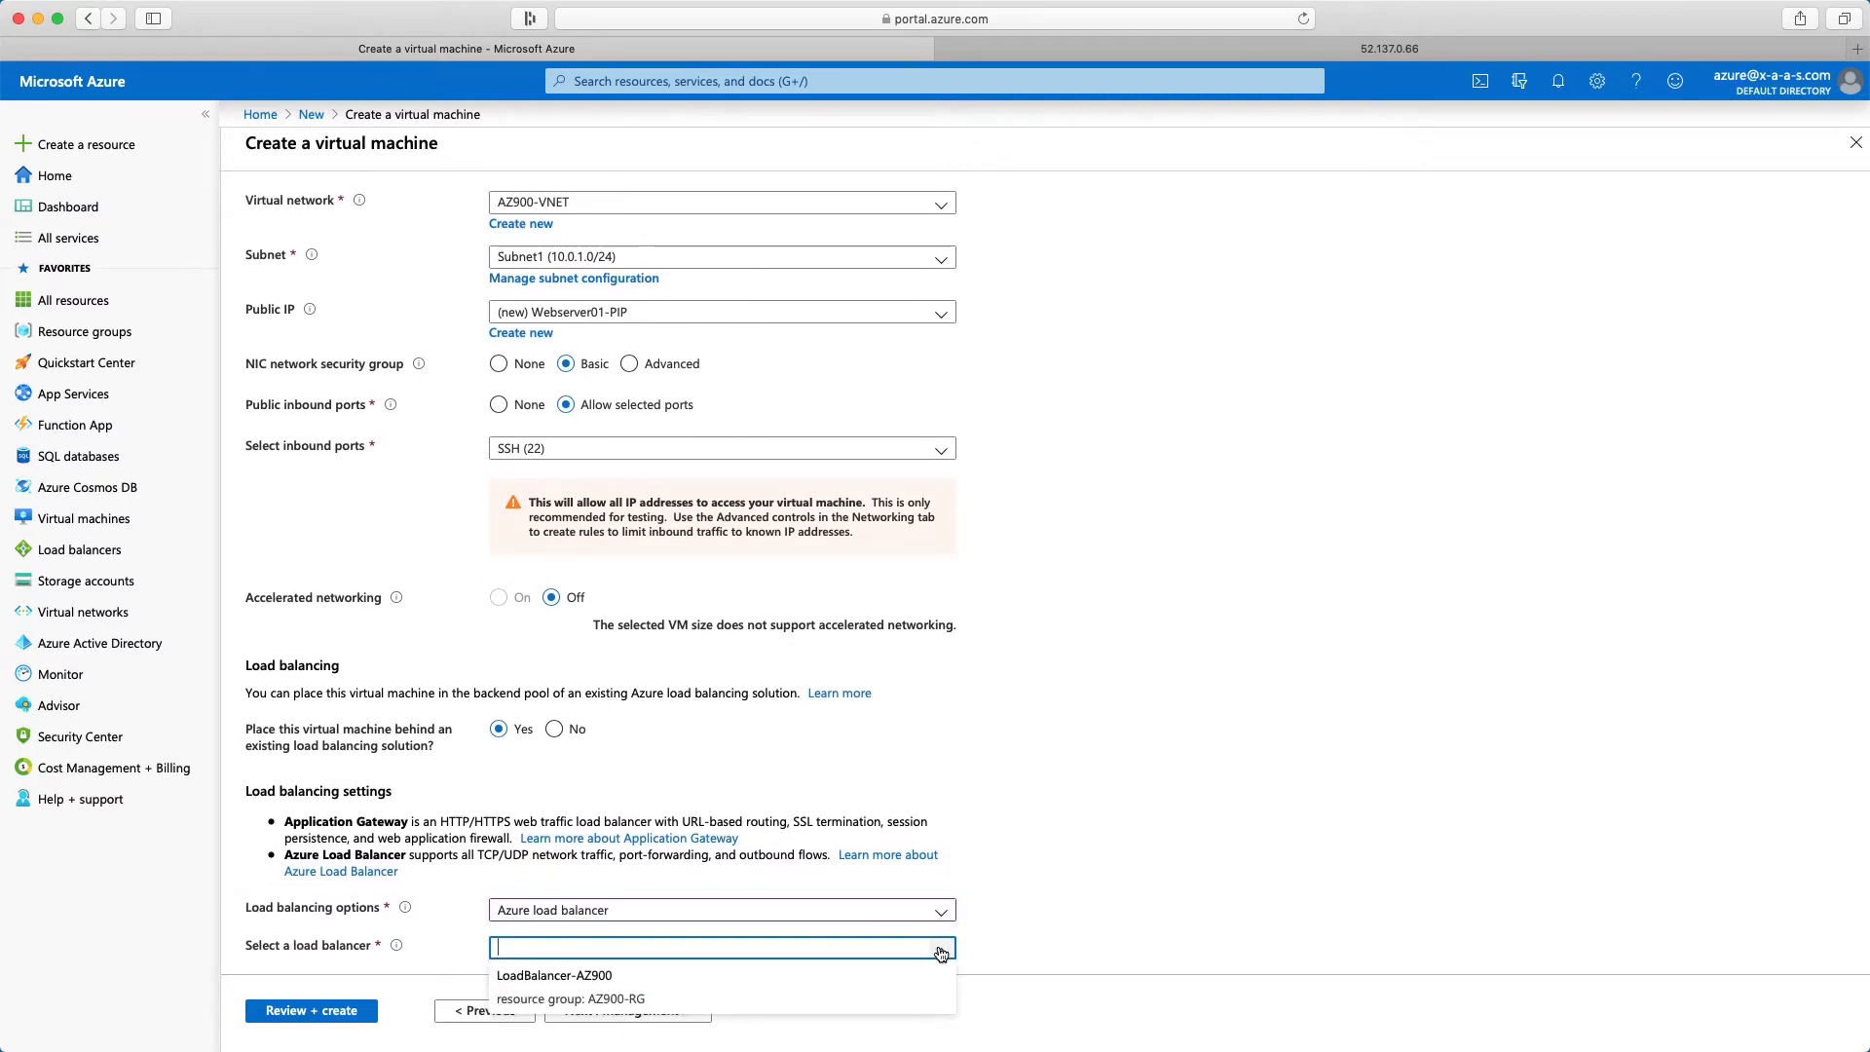
pyautogui.click(564, 979)
pyautogui.scroll(-2, 646, 974)
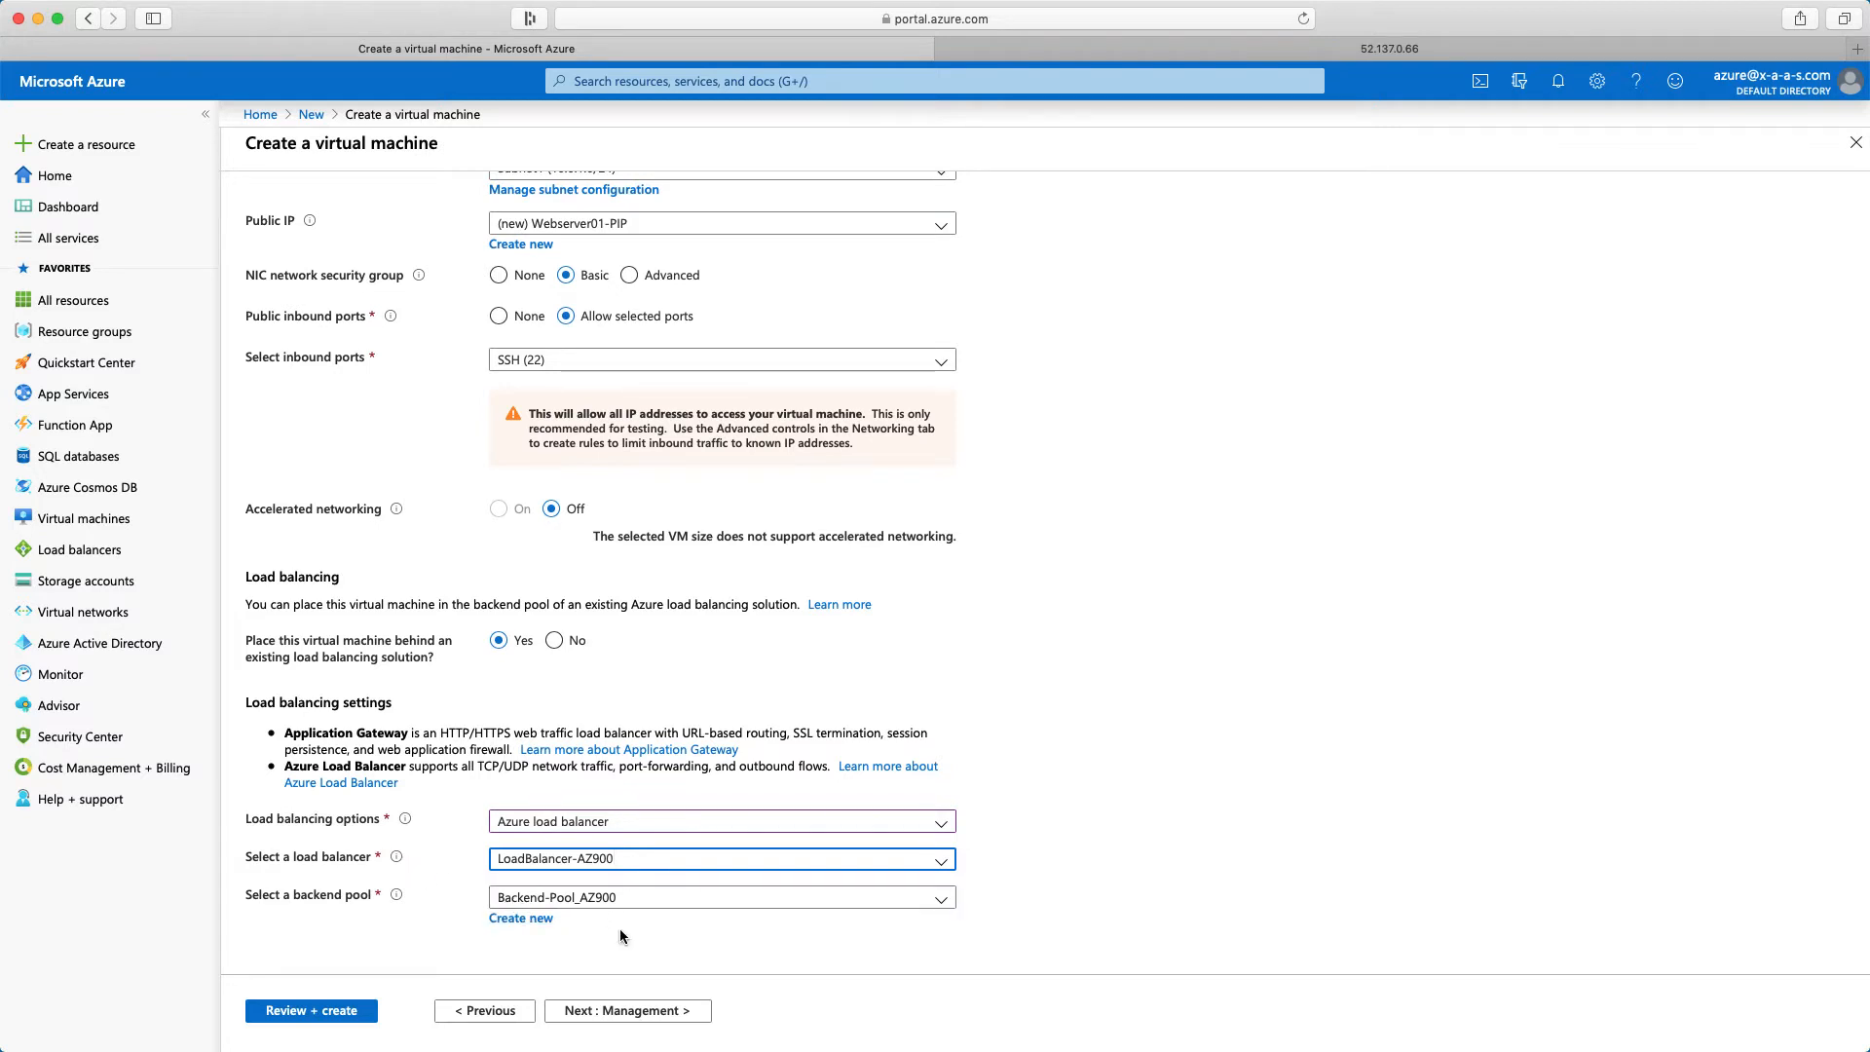
pyautogui.click(628, 1015)
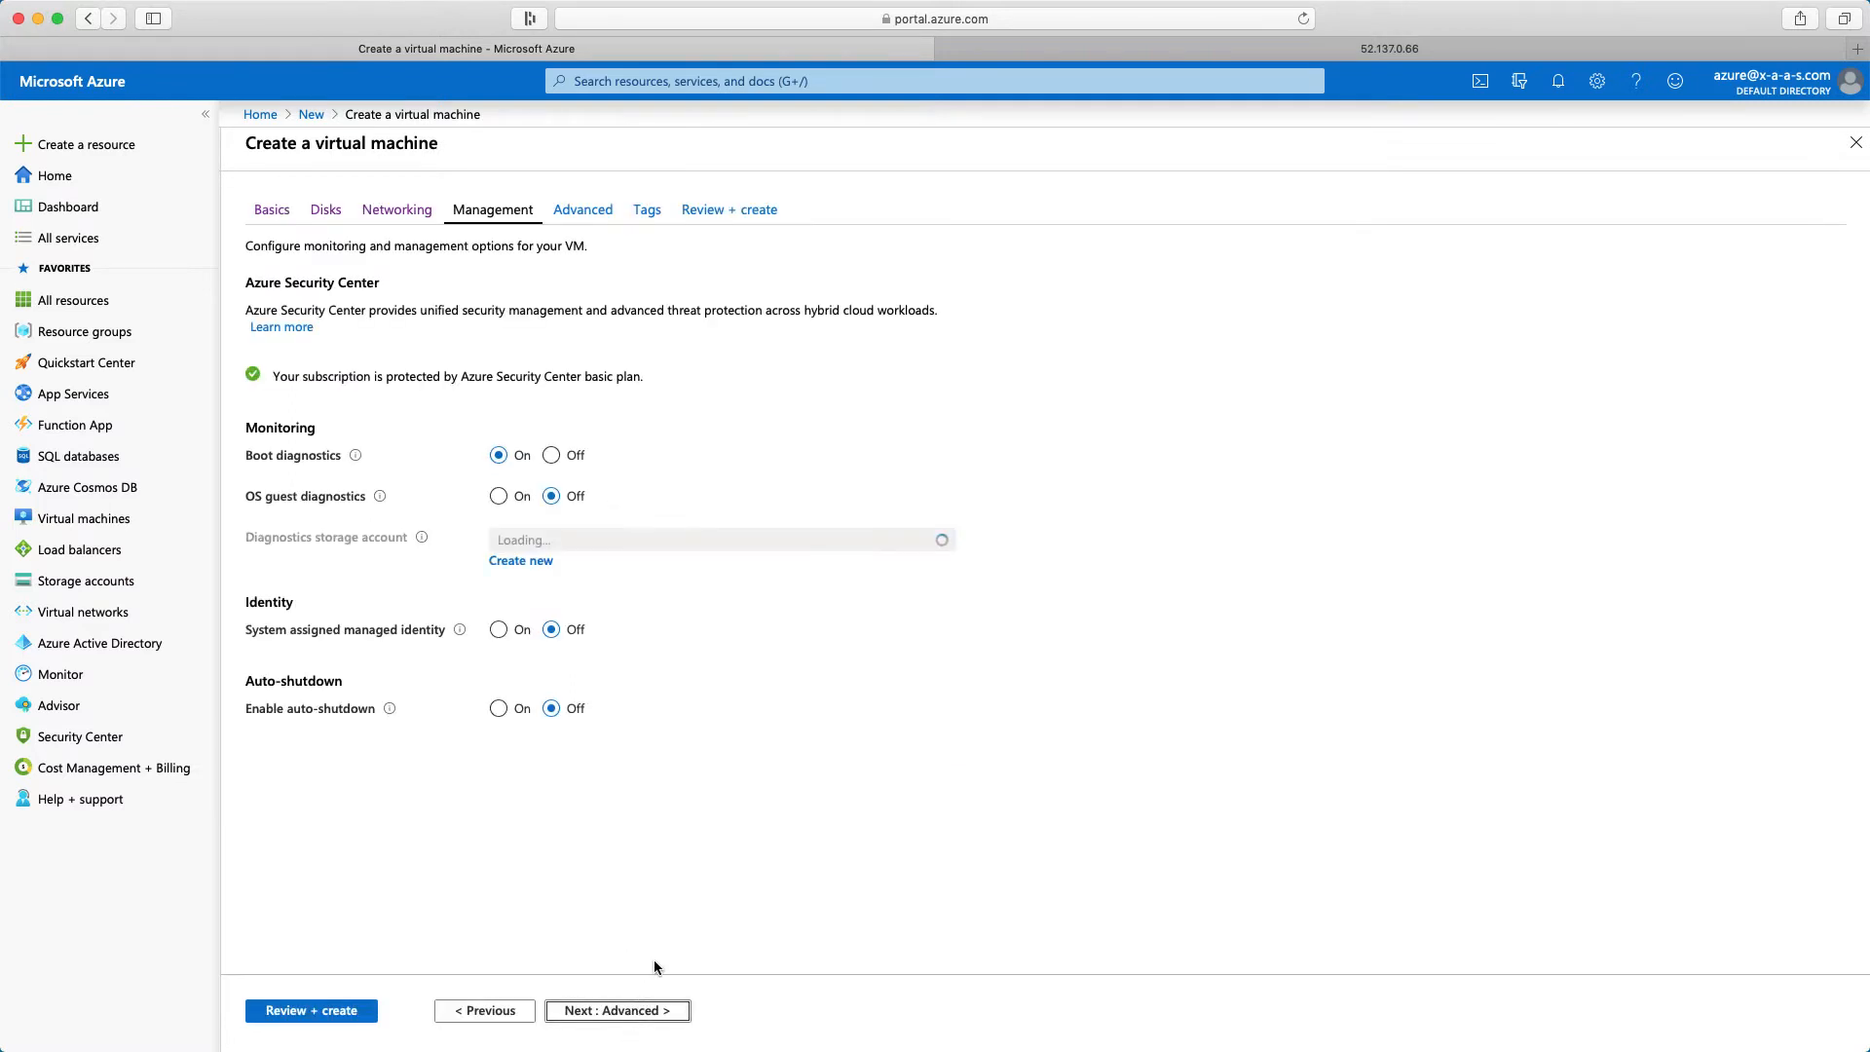
# Keep the default management and advanced settings and continue to the virtual machine's tags
pyautogui.click(618, 1013)
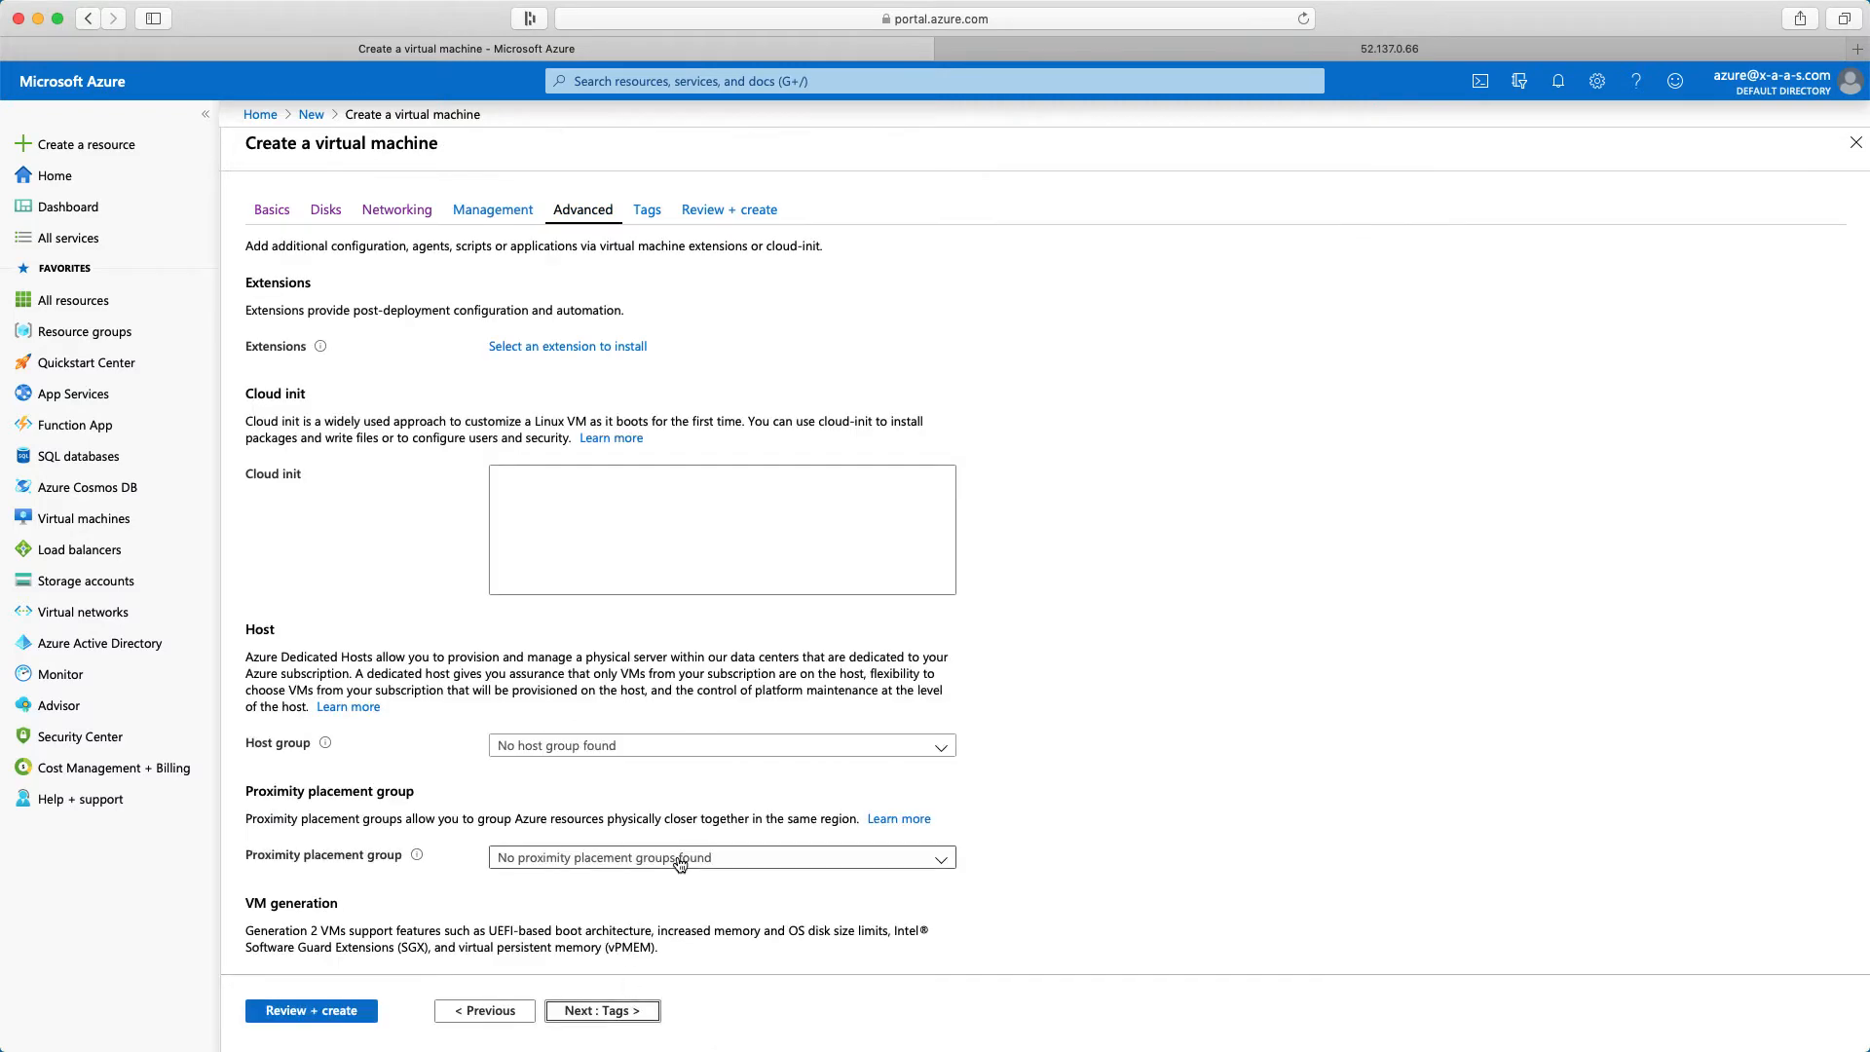
pyautogui.scroll(-3, 653, 906)
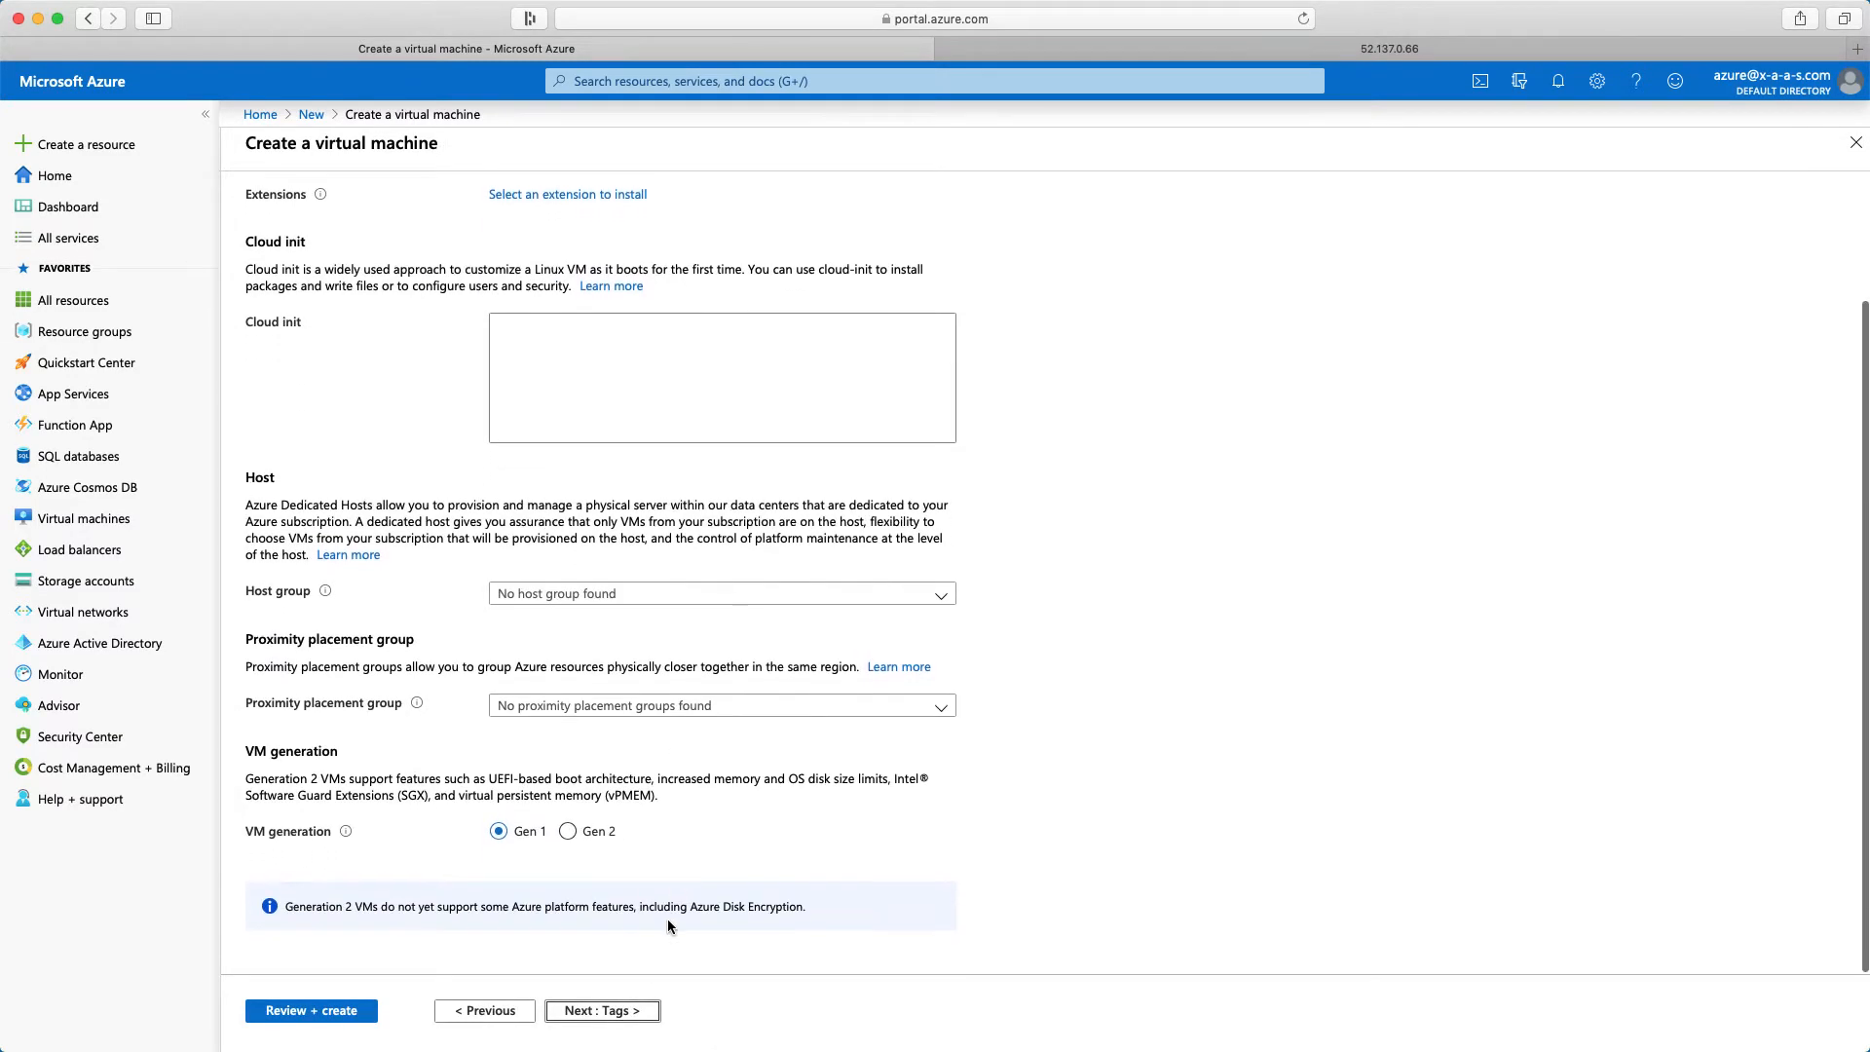
pyautogui.click(612, 1010)
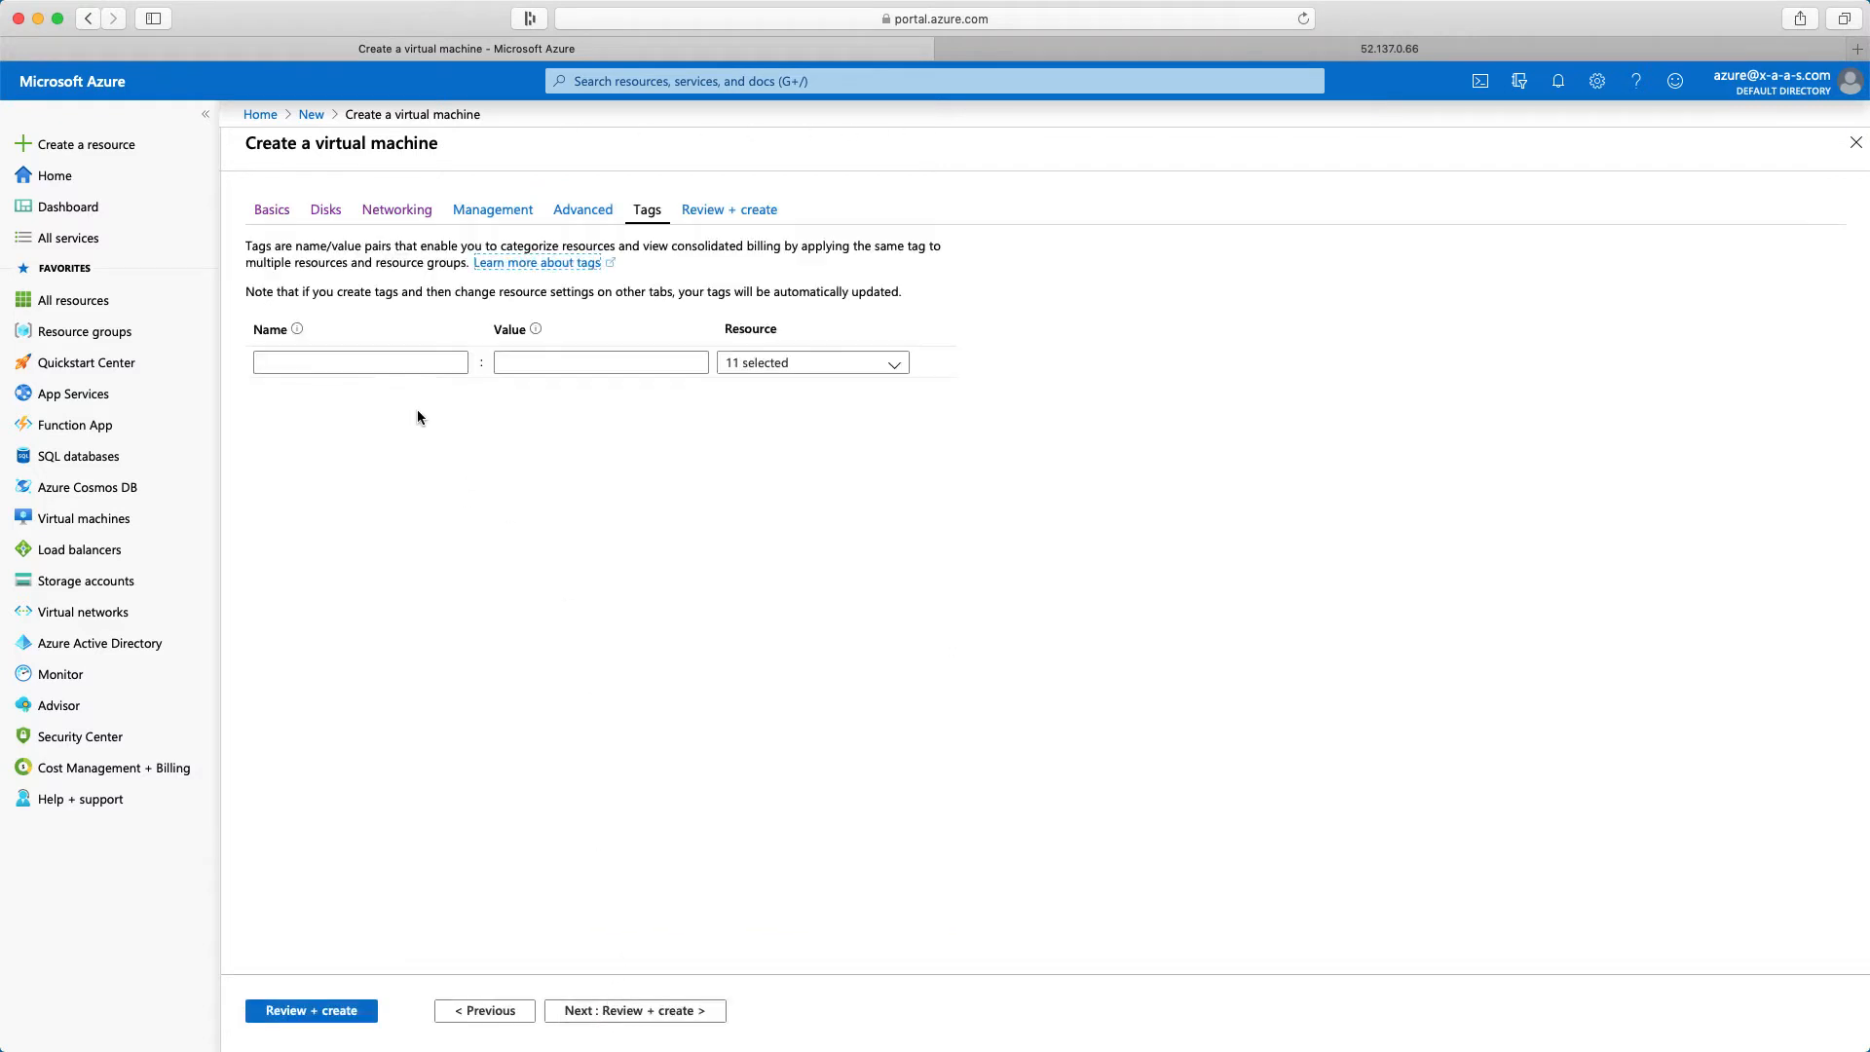
# Tag the virtual machine's resources with Name set to Webserver01 and Tag set to AZ900
pyautogui.click(403, 365)
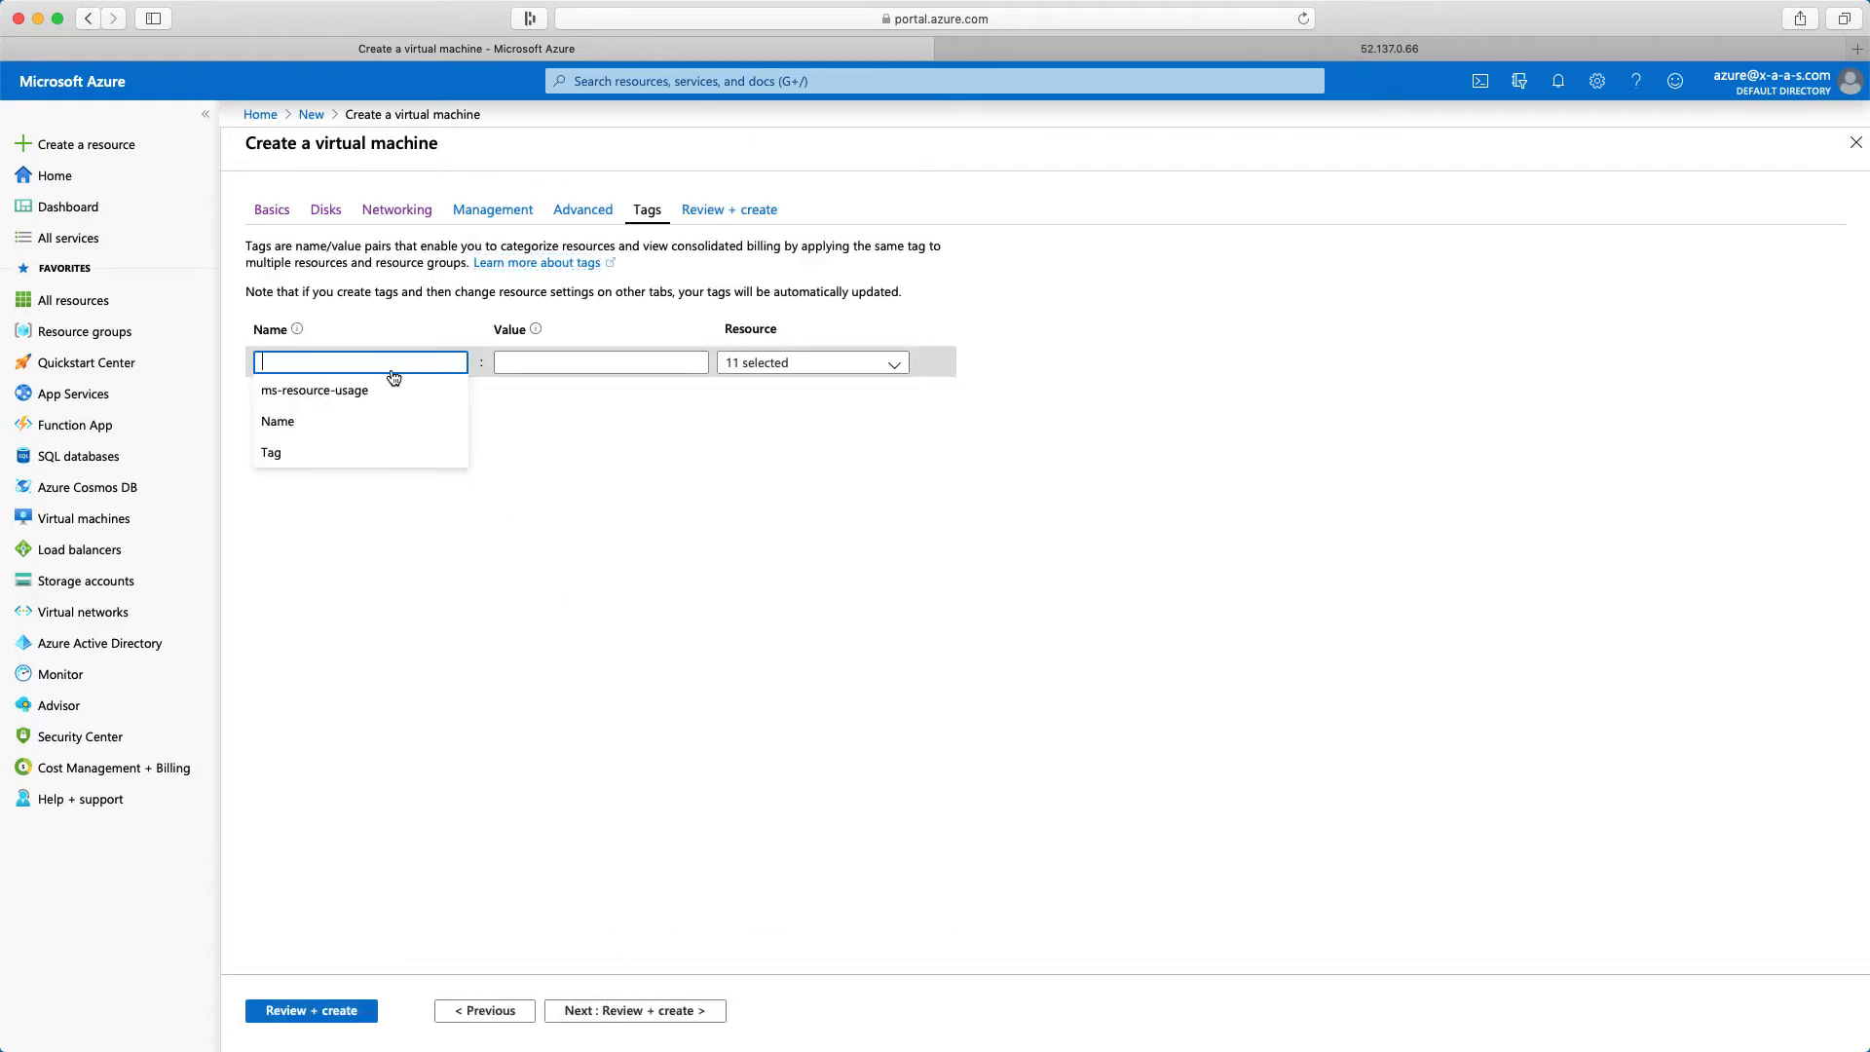
pyautogui.click(346, 419)
pyautogui.click(546, 364)
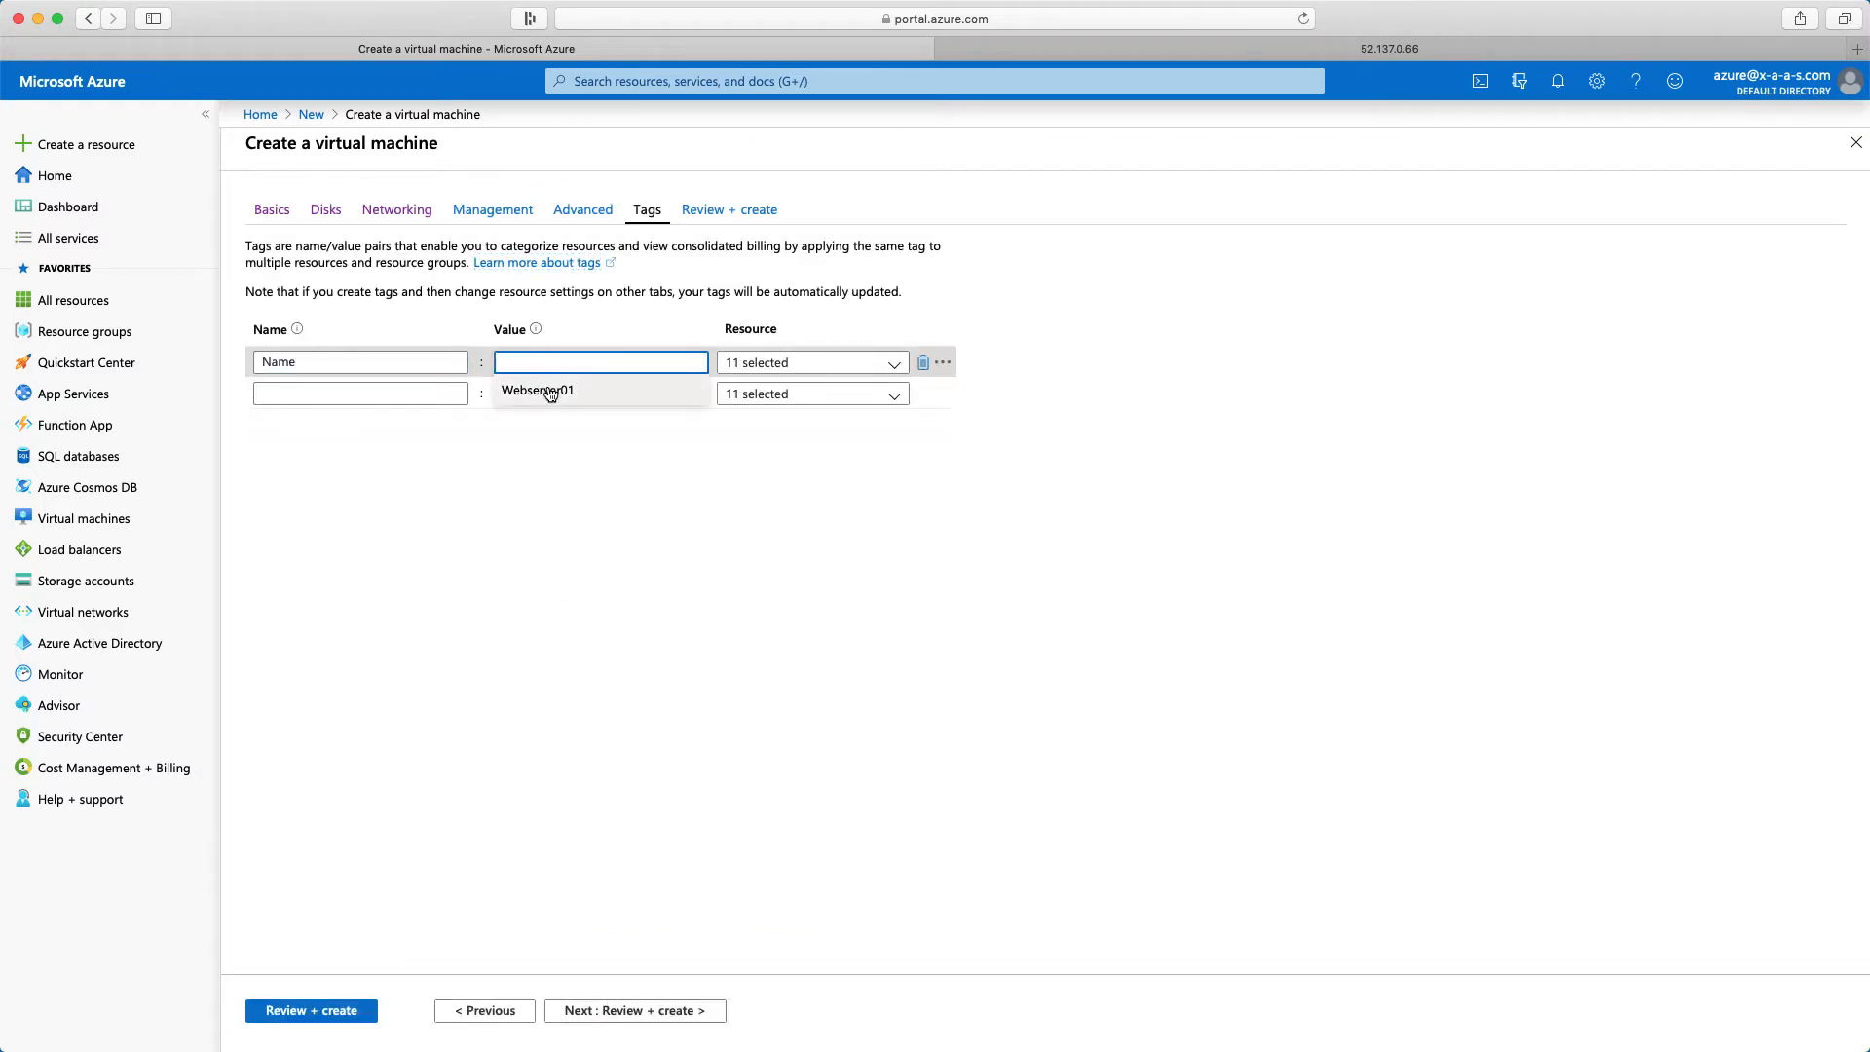
pyautogui.click(543, 390)
pyautogui.click(400, 394)
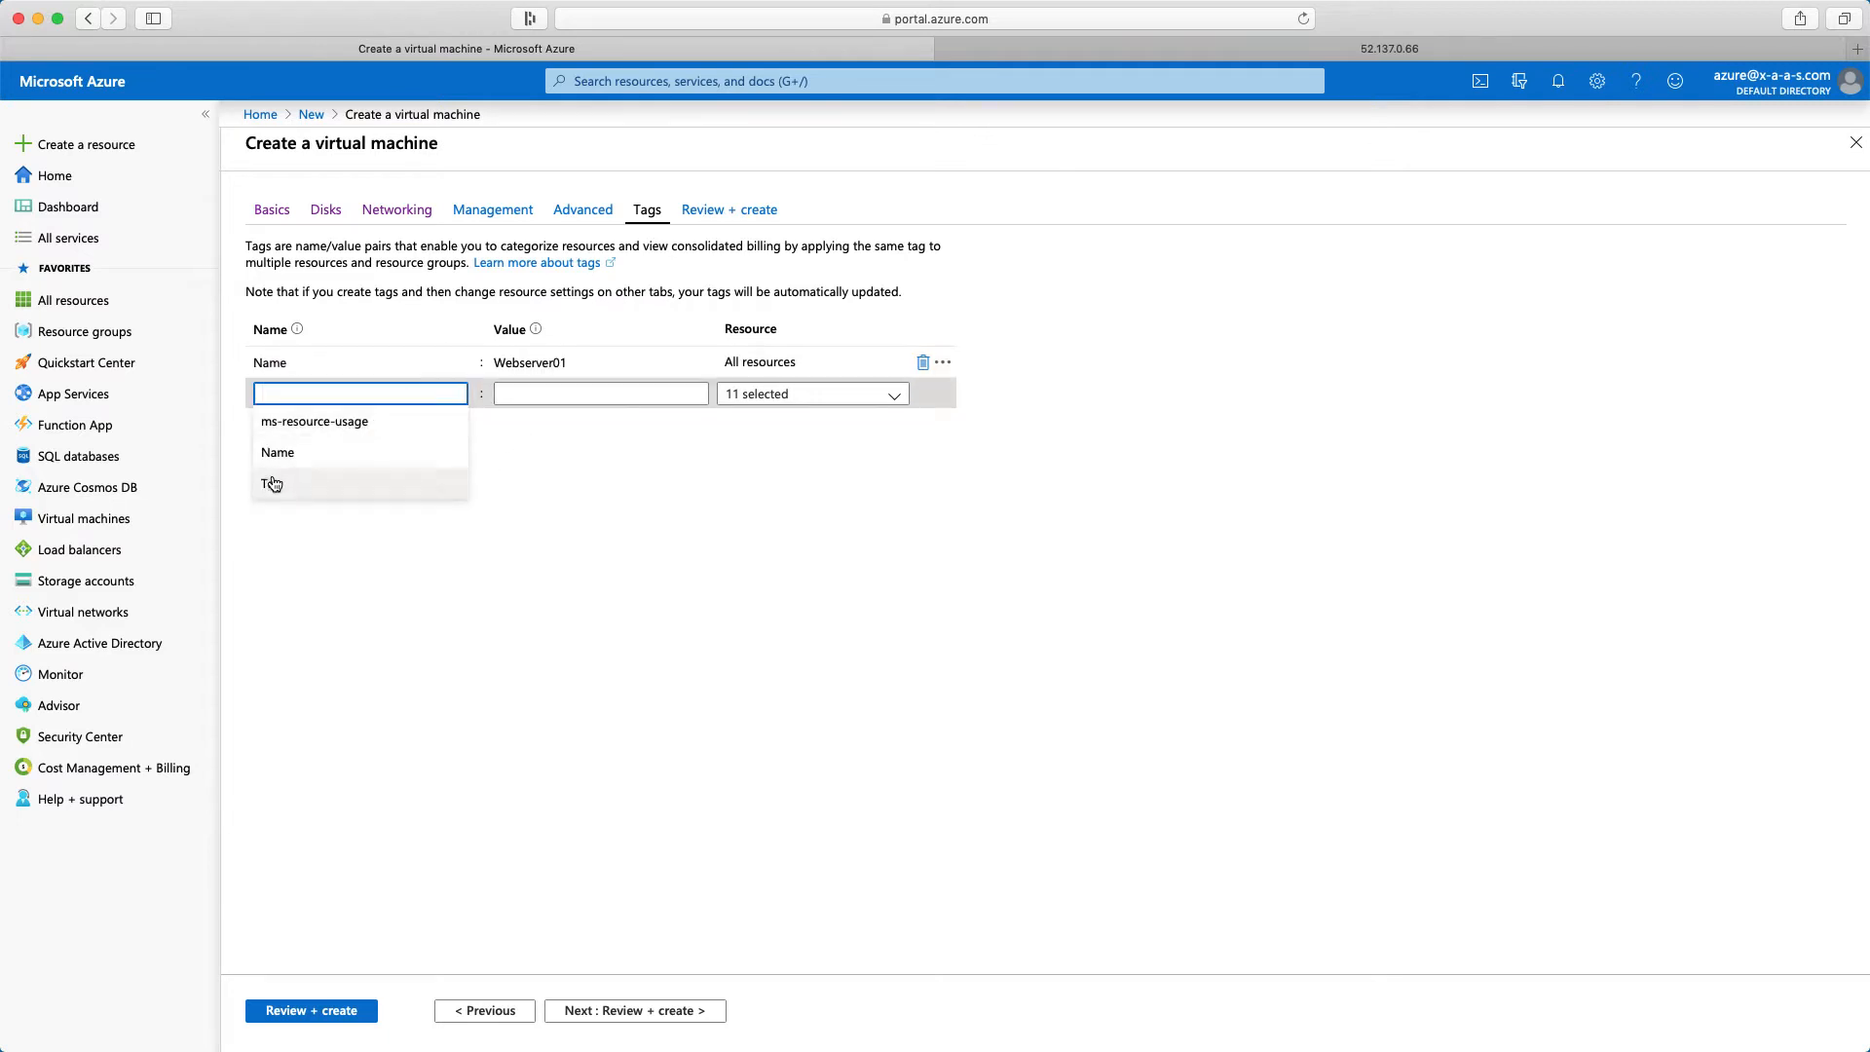
pyautogui.click(338, 482)
pyautogui.click(579, 394)
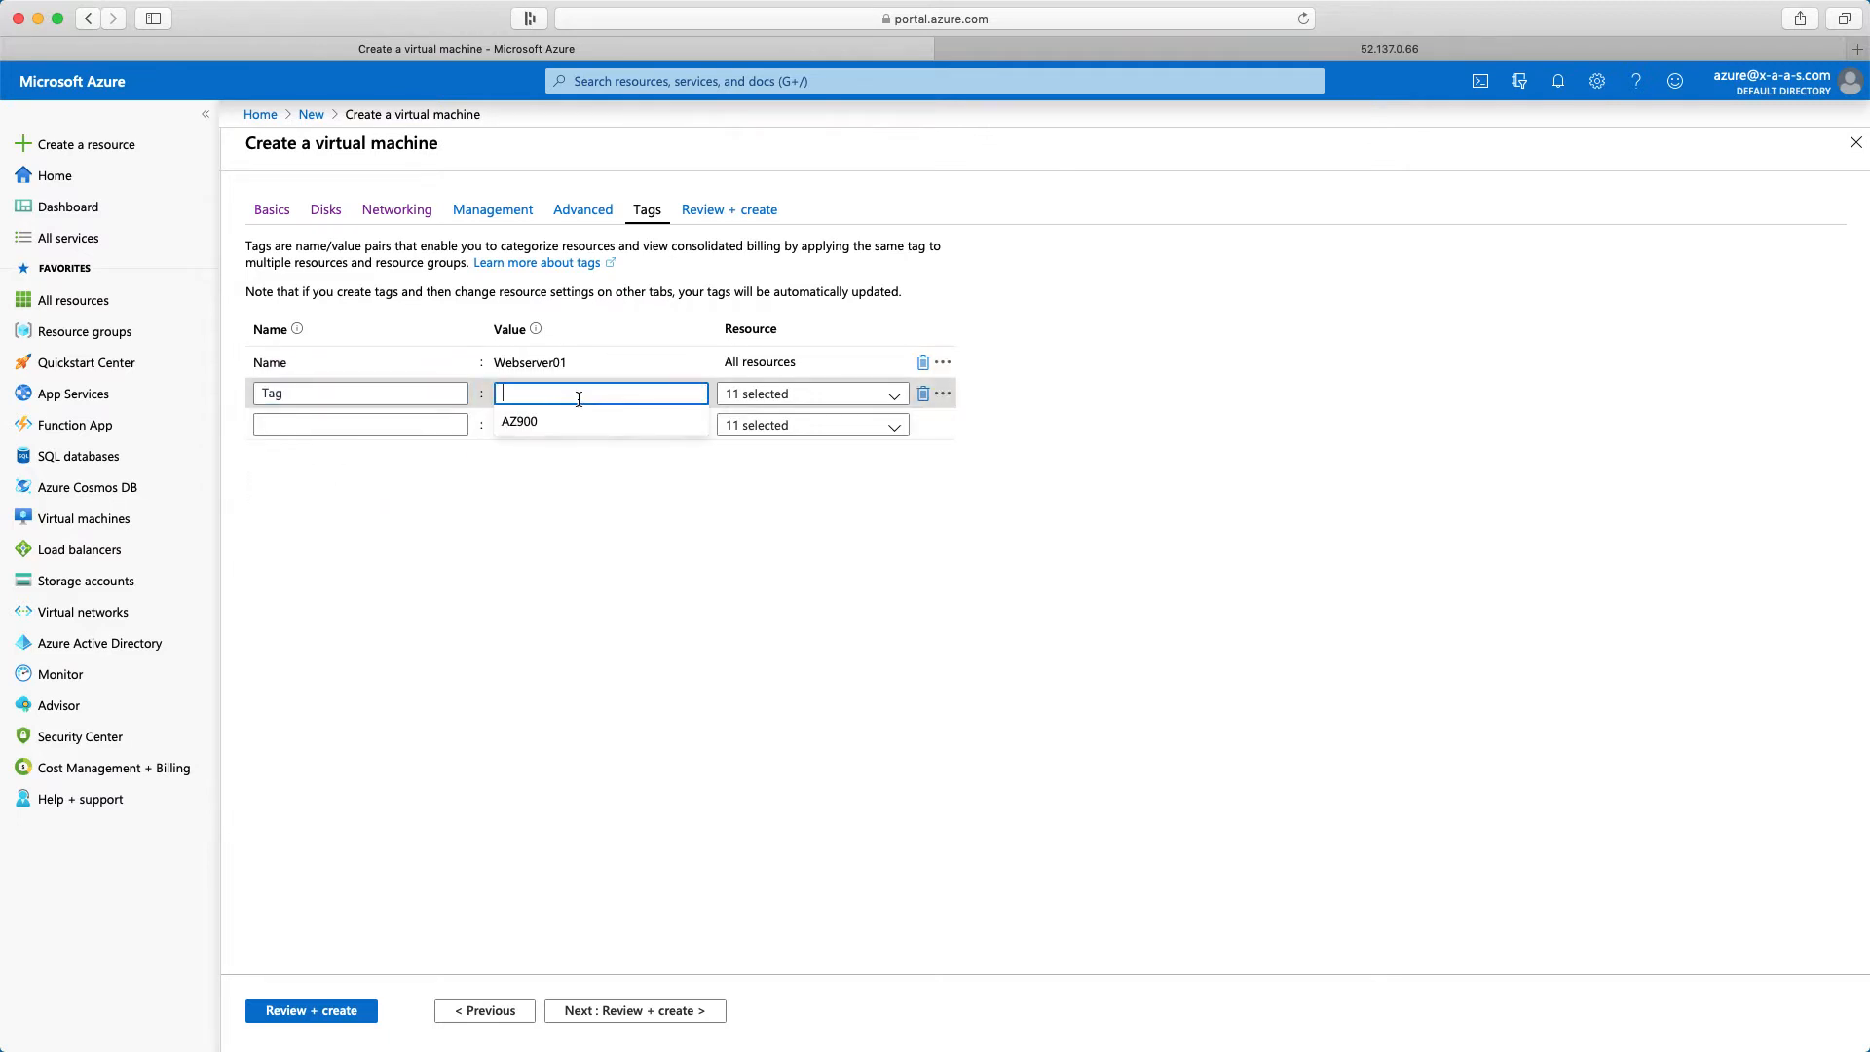
pyautogui.click(556, 413)
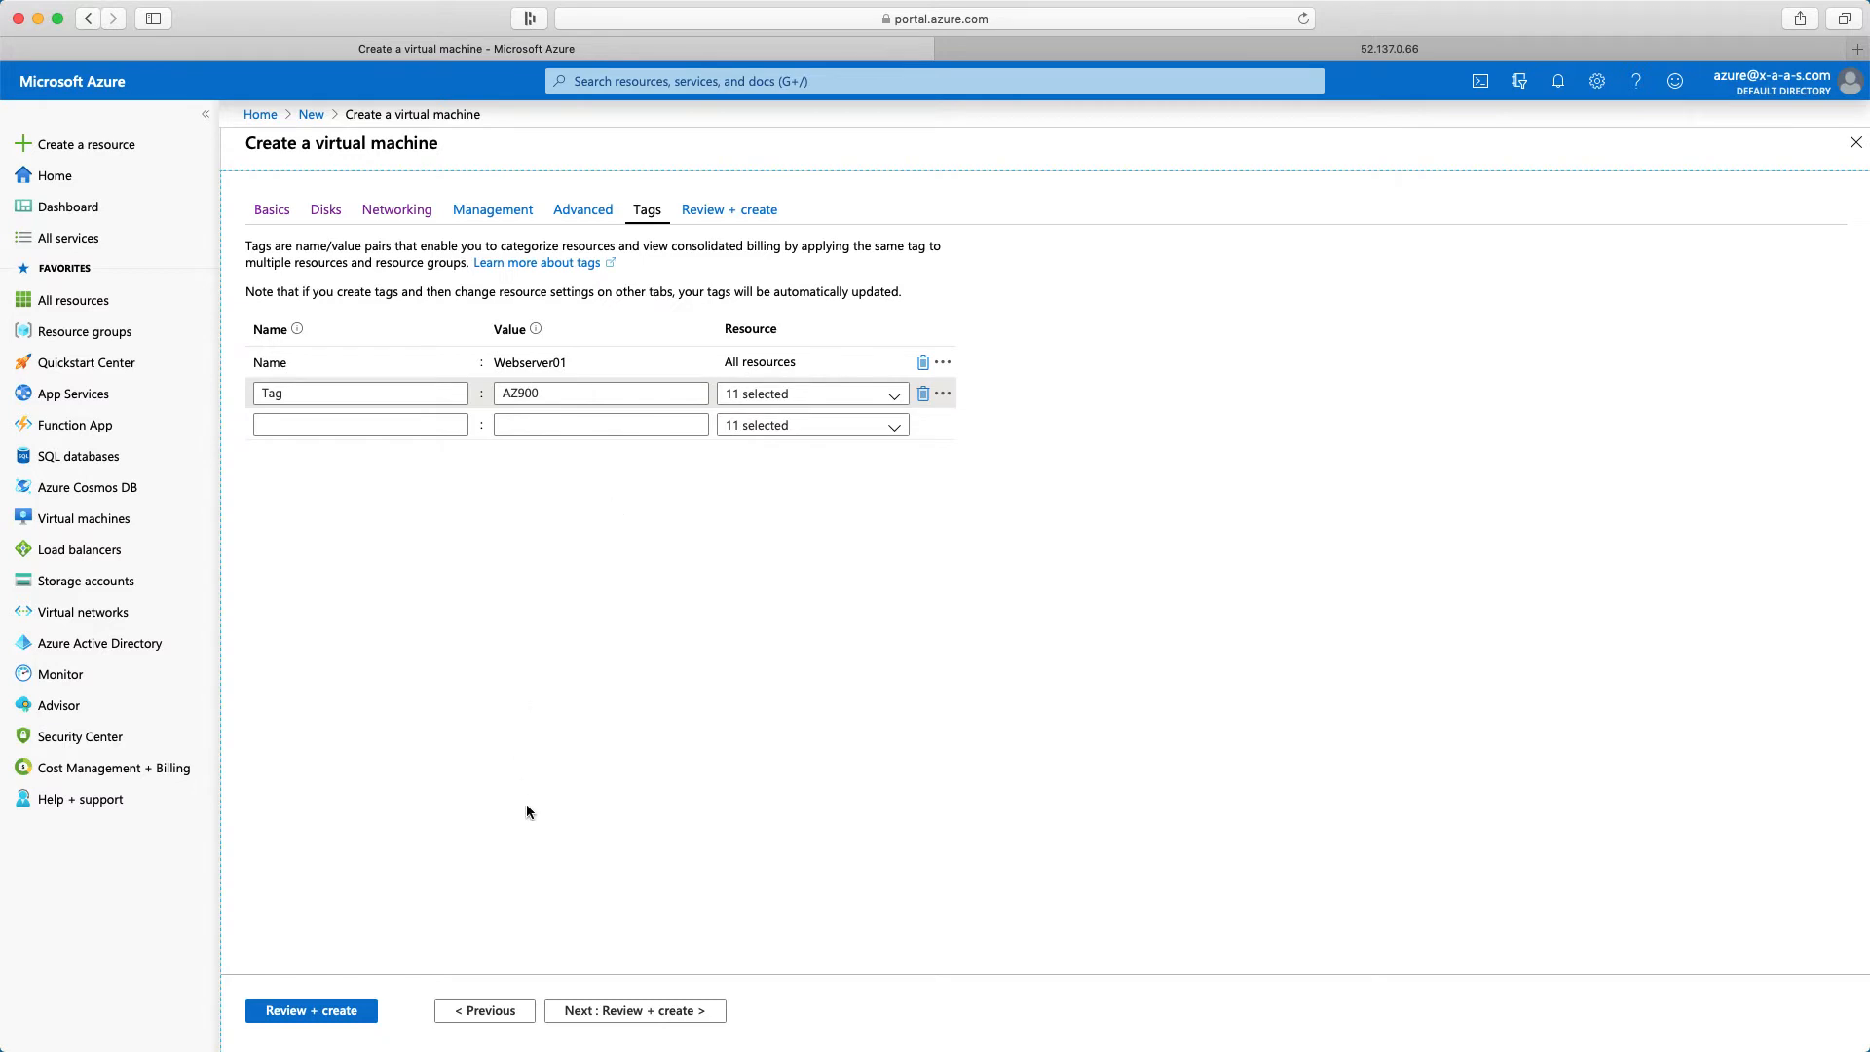
# Review the Webserver01 configuration summary and create the virtual machine
pyautogui.click(615, 1013)
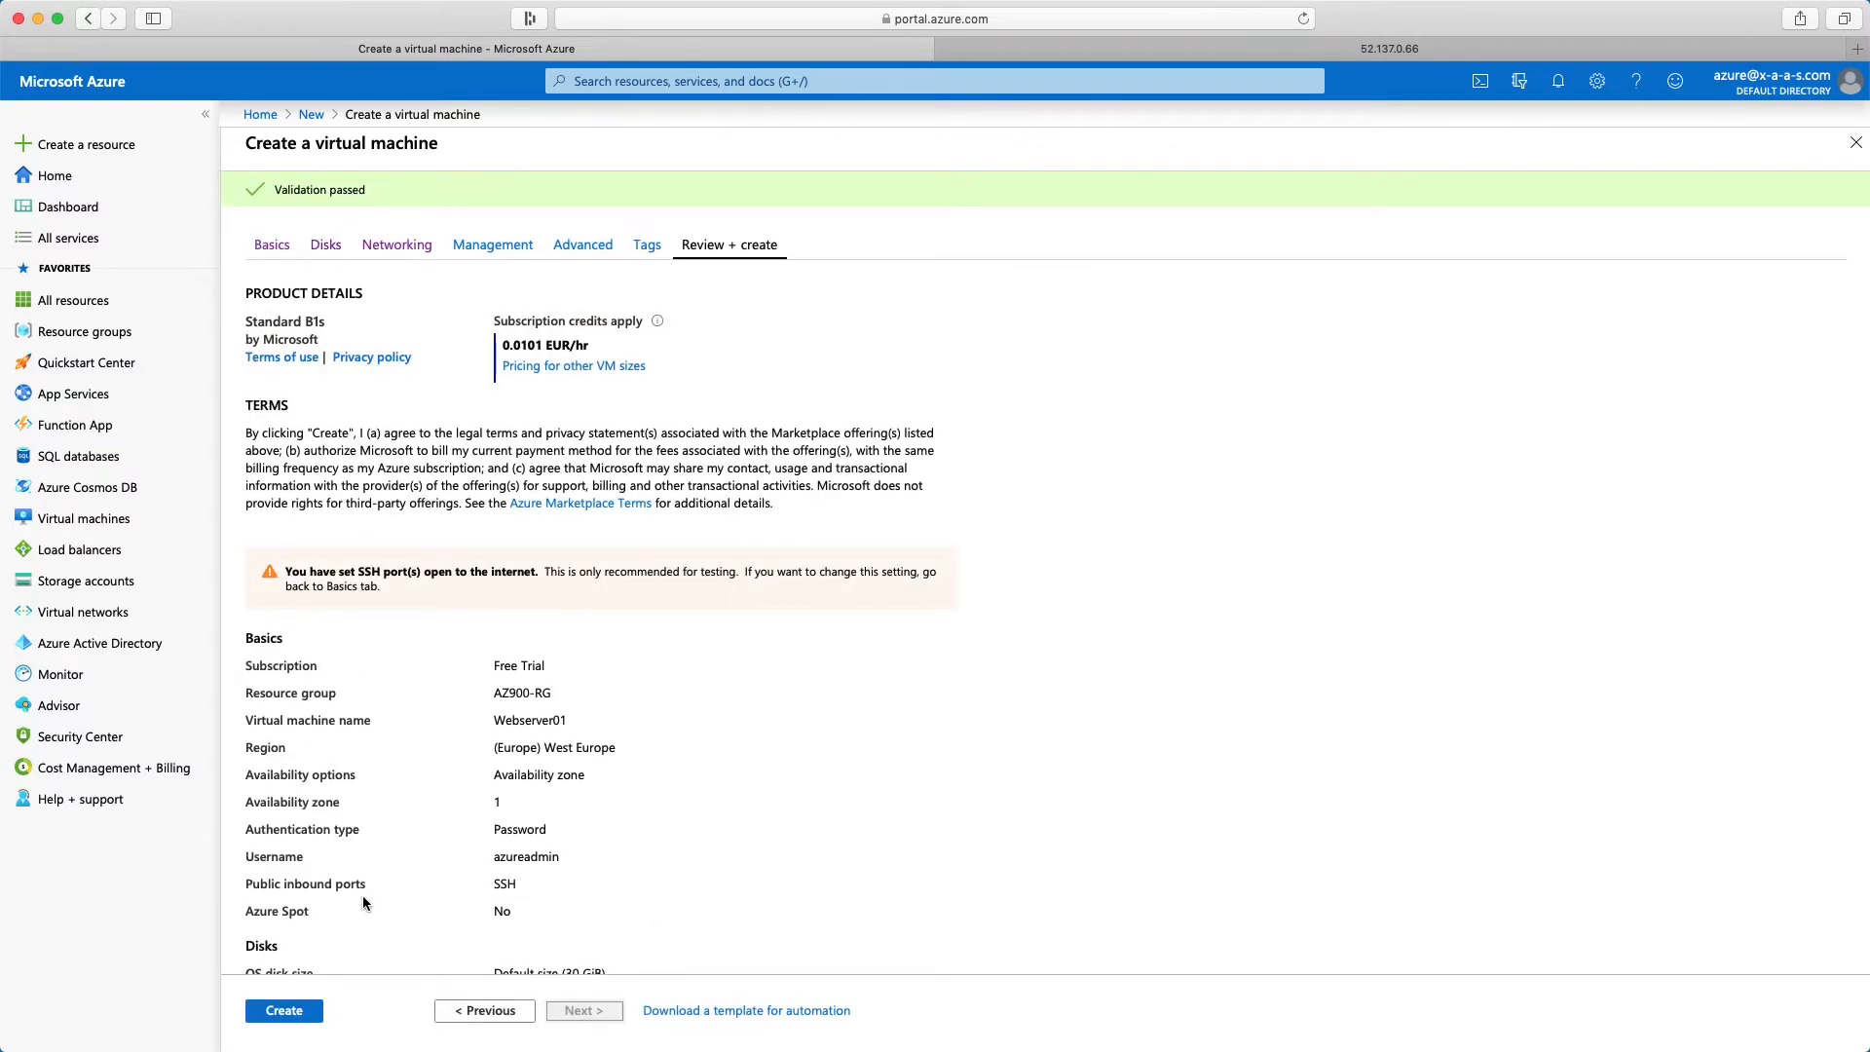
pyautogui.scroll(-3, 360, 898)
pyautogui.scroll(-2, 357, 906)
pyautogui.click(295, 1013)
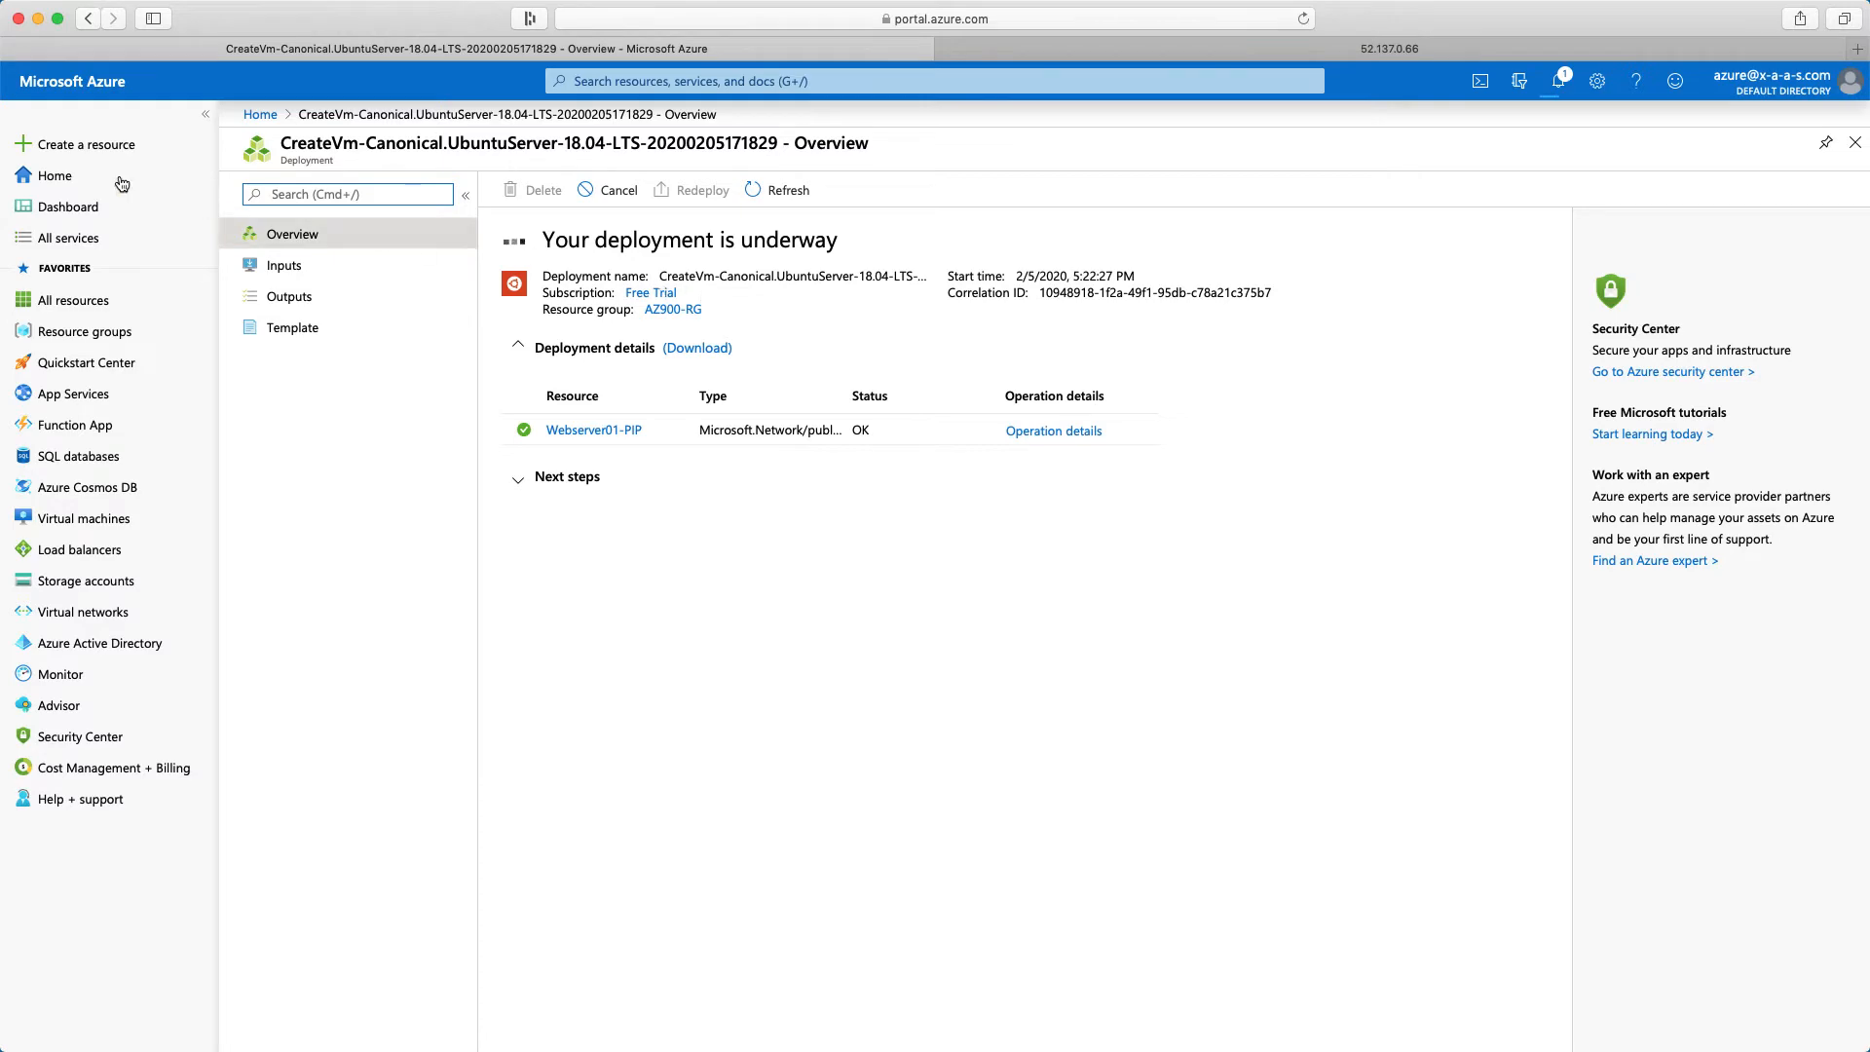
# Start creating another virtual machine from the Ubuntu Server 18.04 LTS marketplace image
pyautogui.click(56, 176)
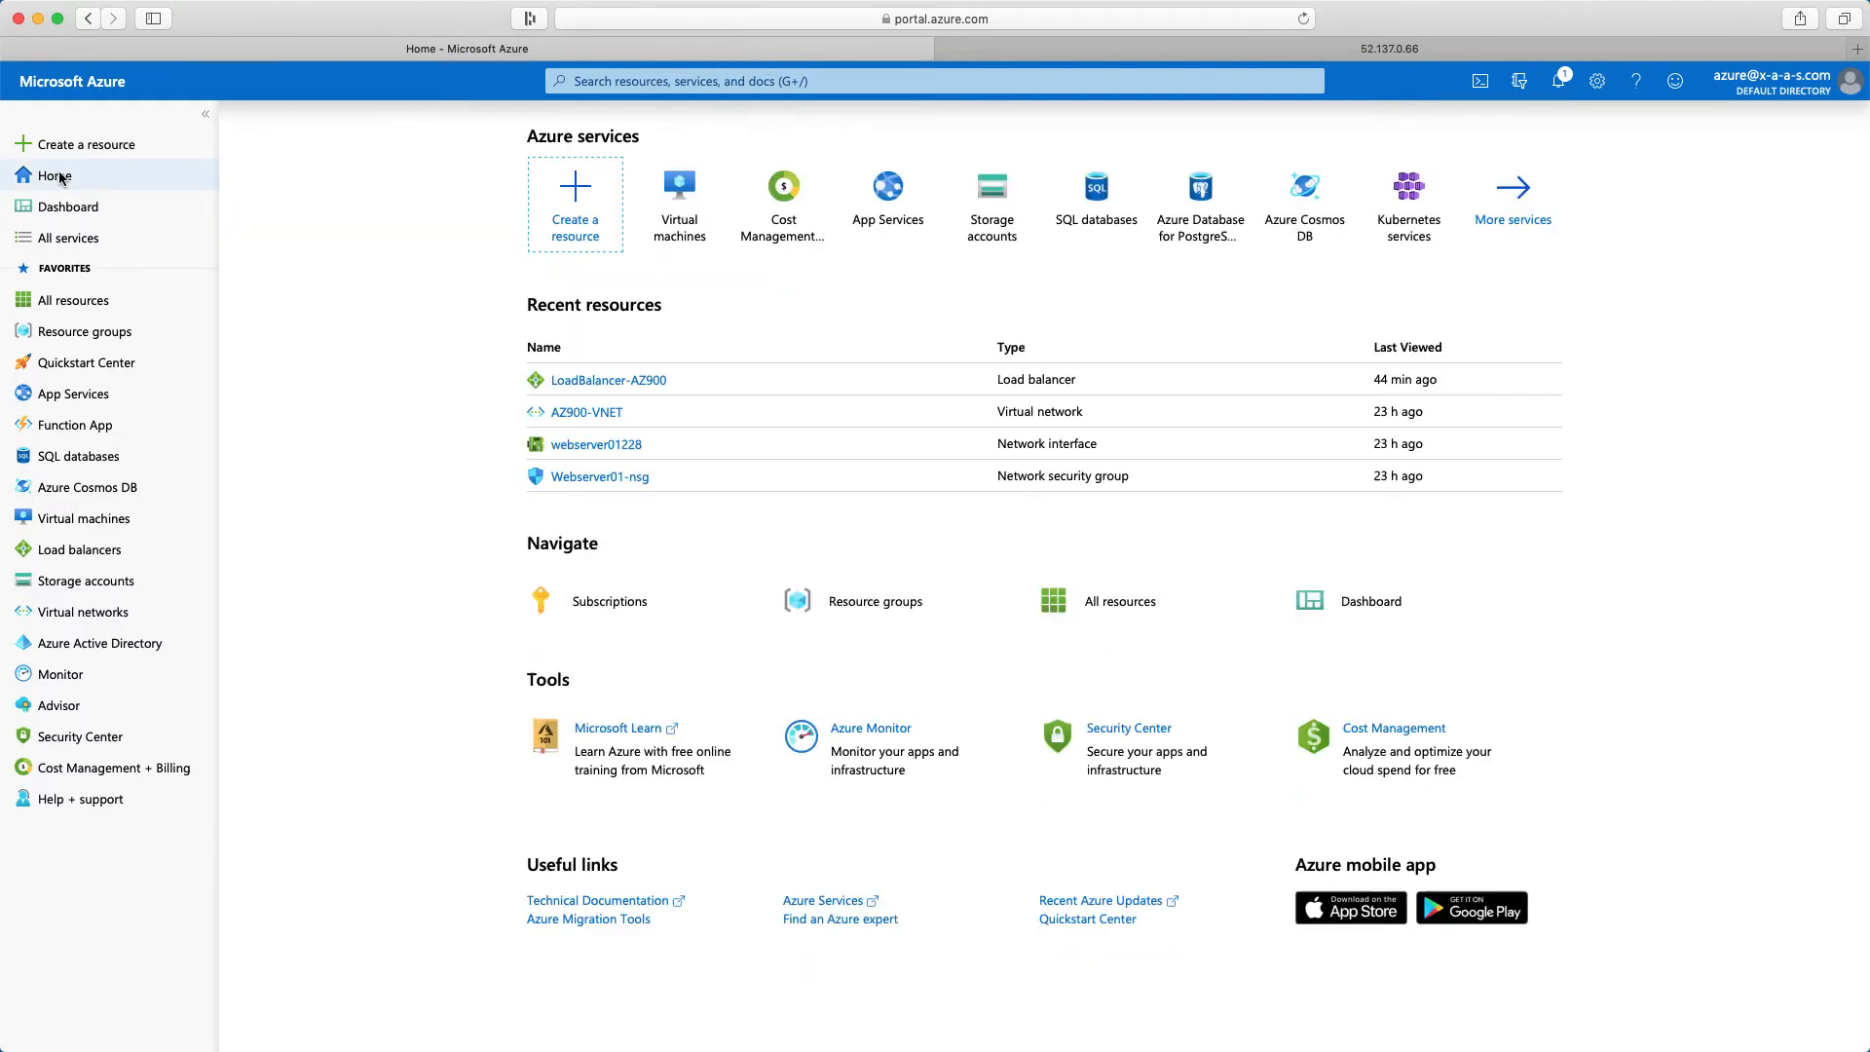
pyautogui.click(578, 214)
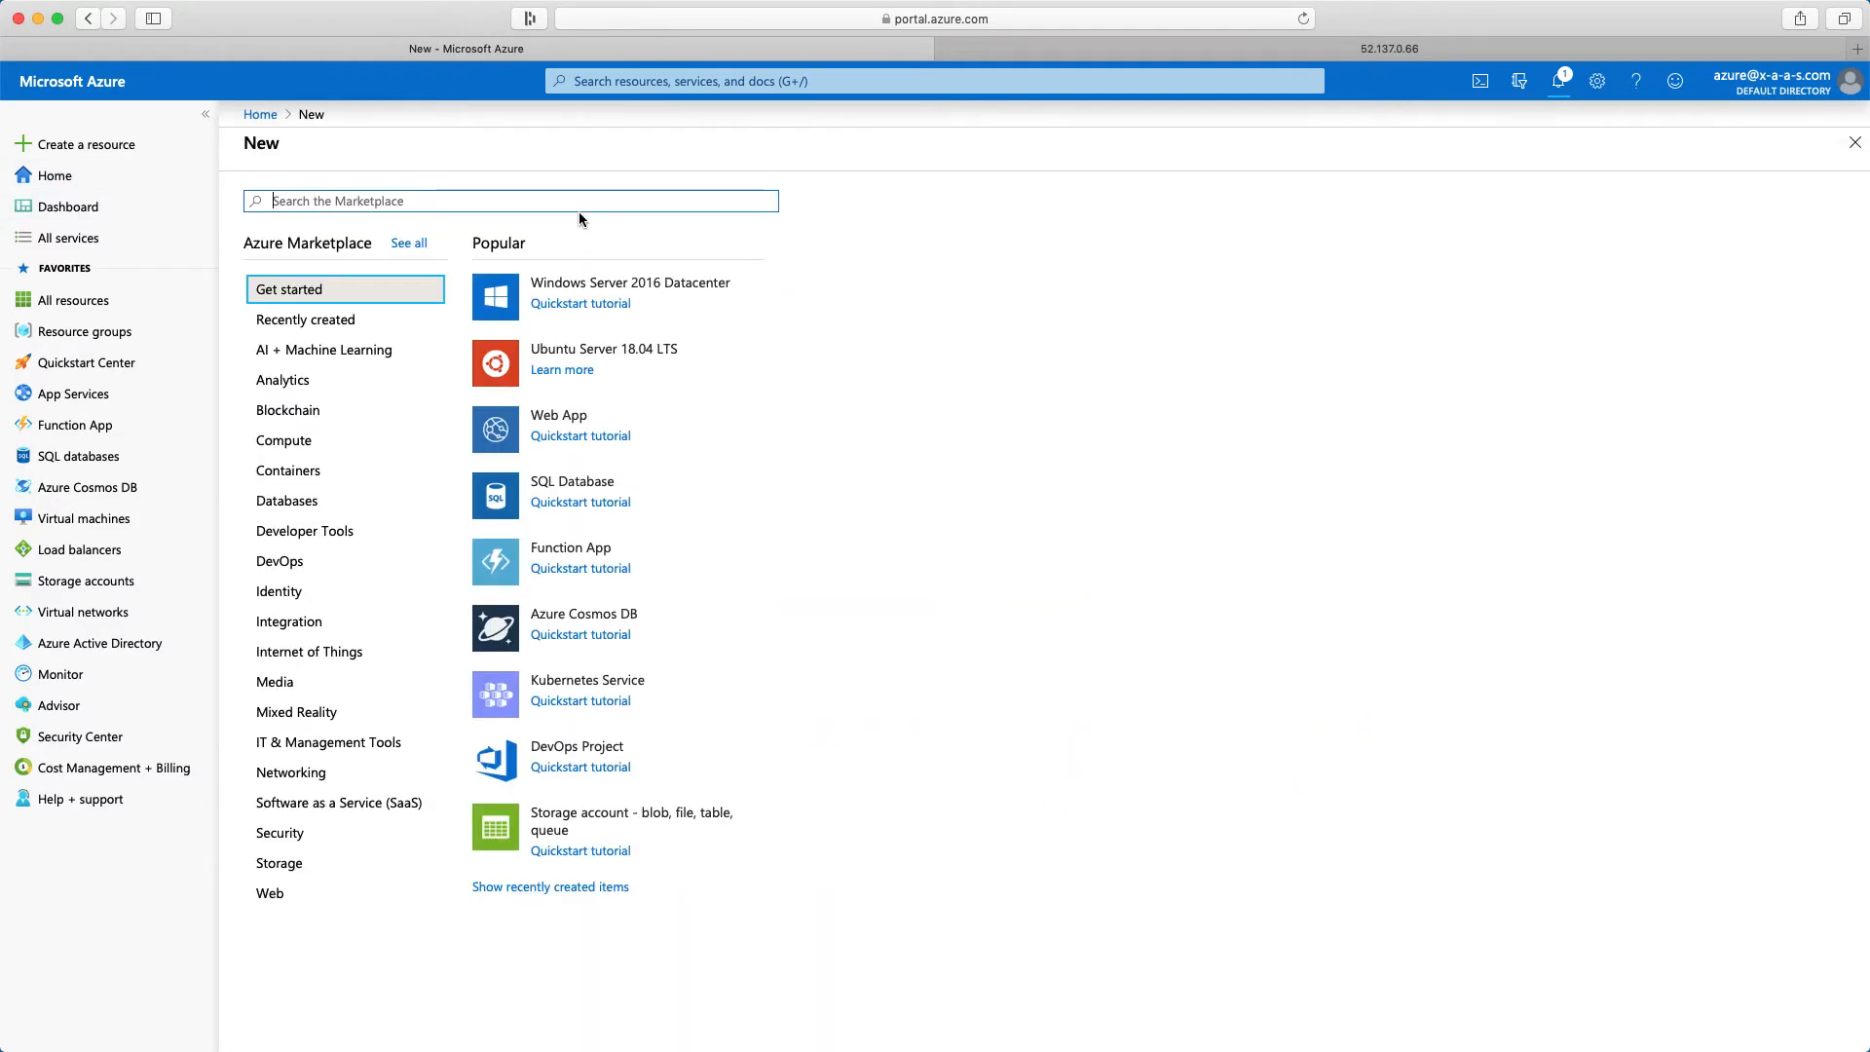
pyautogui.click(603, 346)
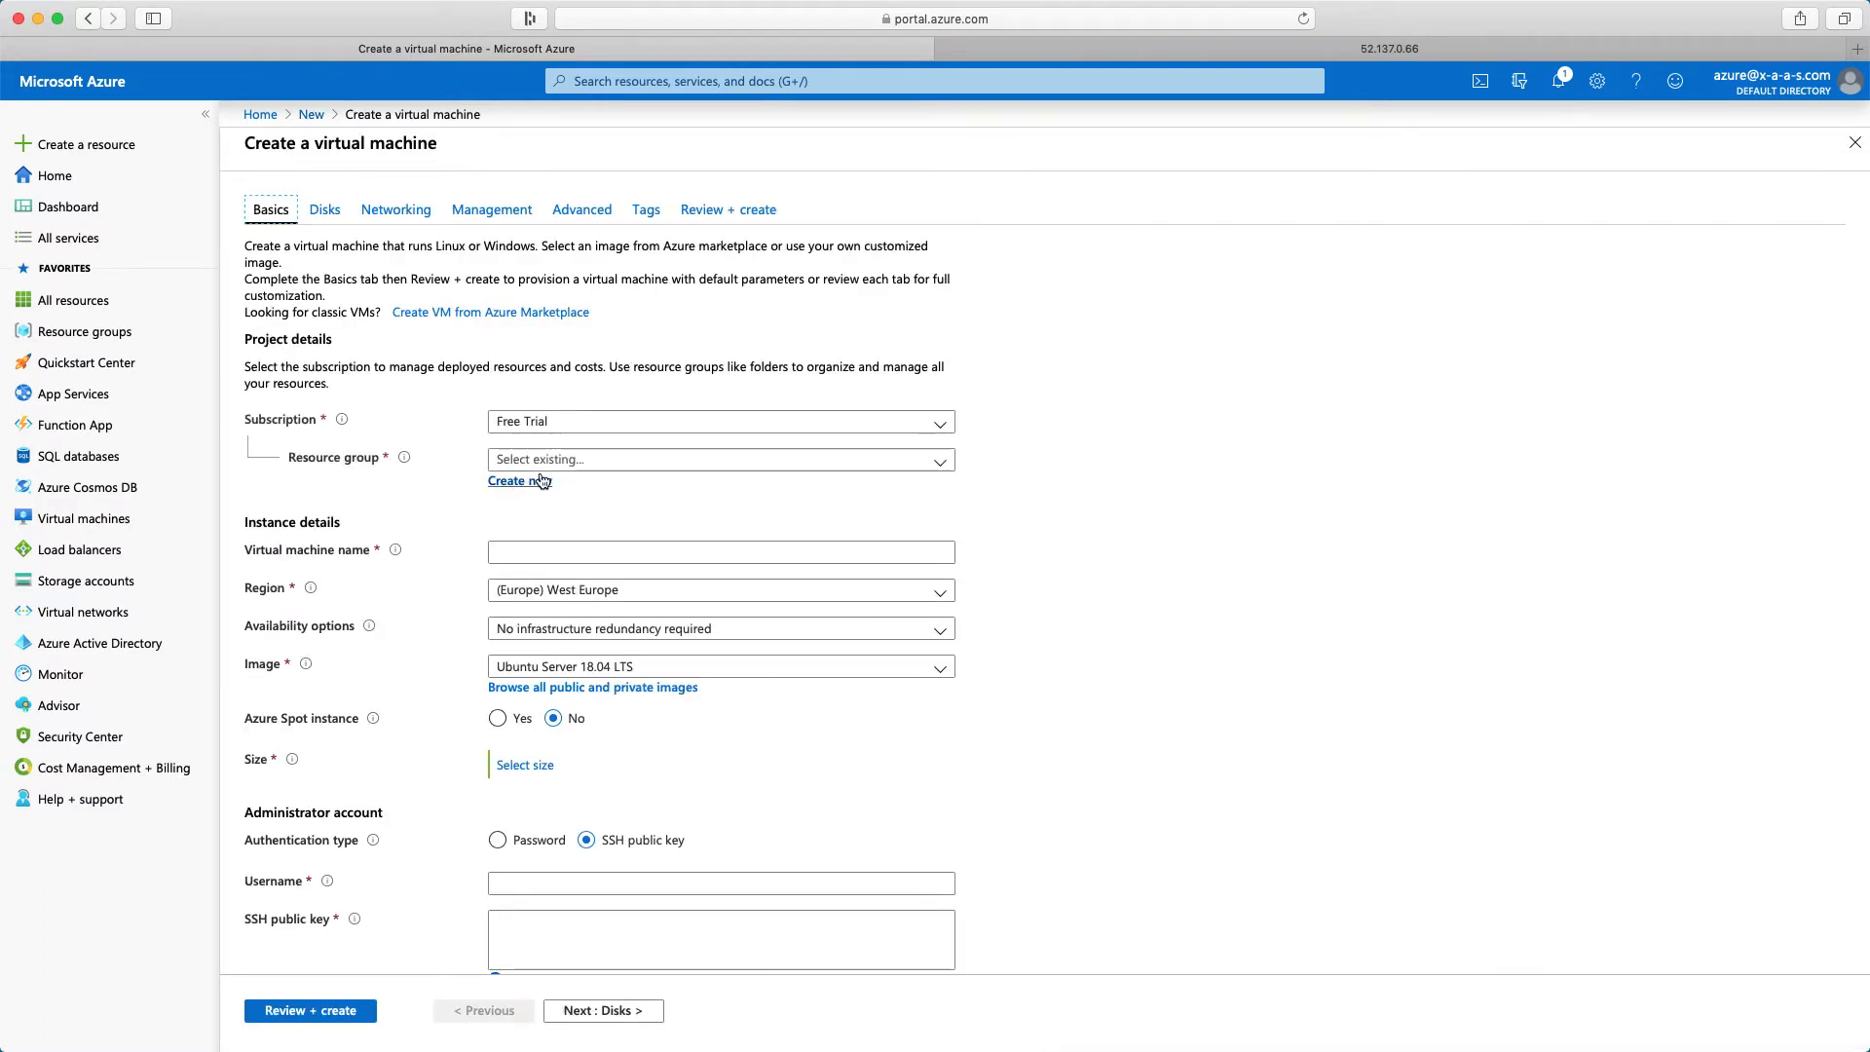
# Assign the new virtual machine to resource group AZ900-RG and name it Webserver02
pyautogui.click(545, 460)
pyautogui.click(535, 497)
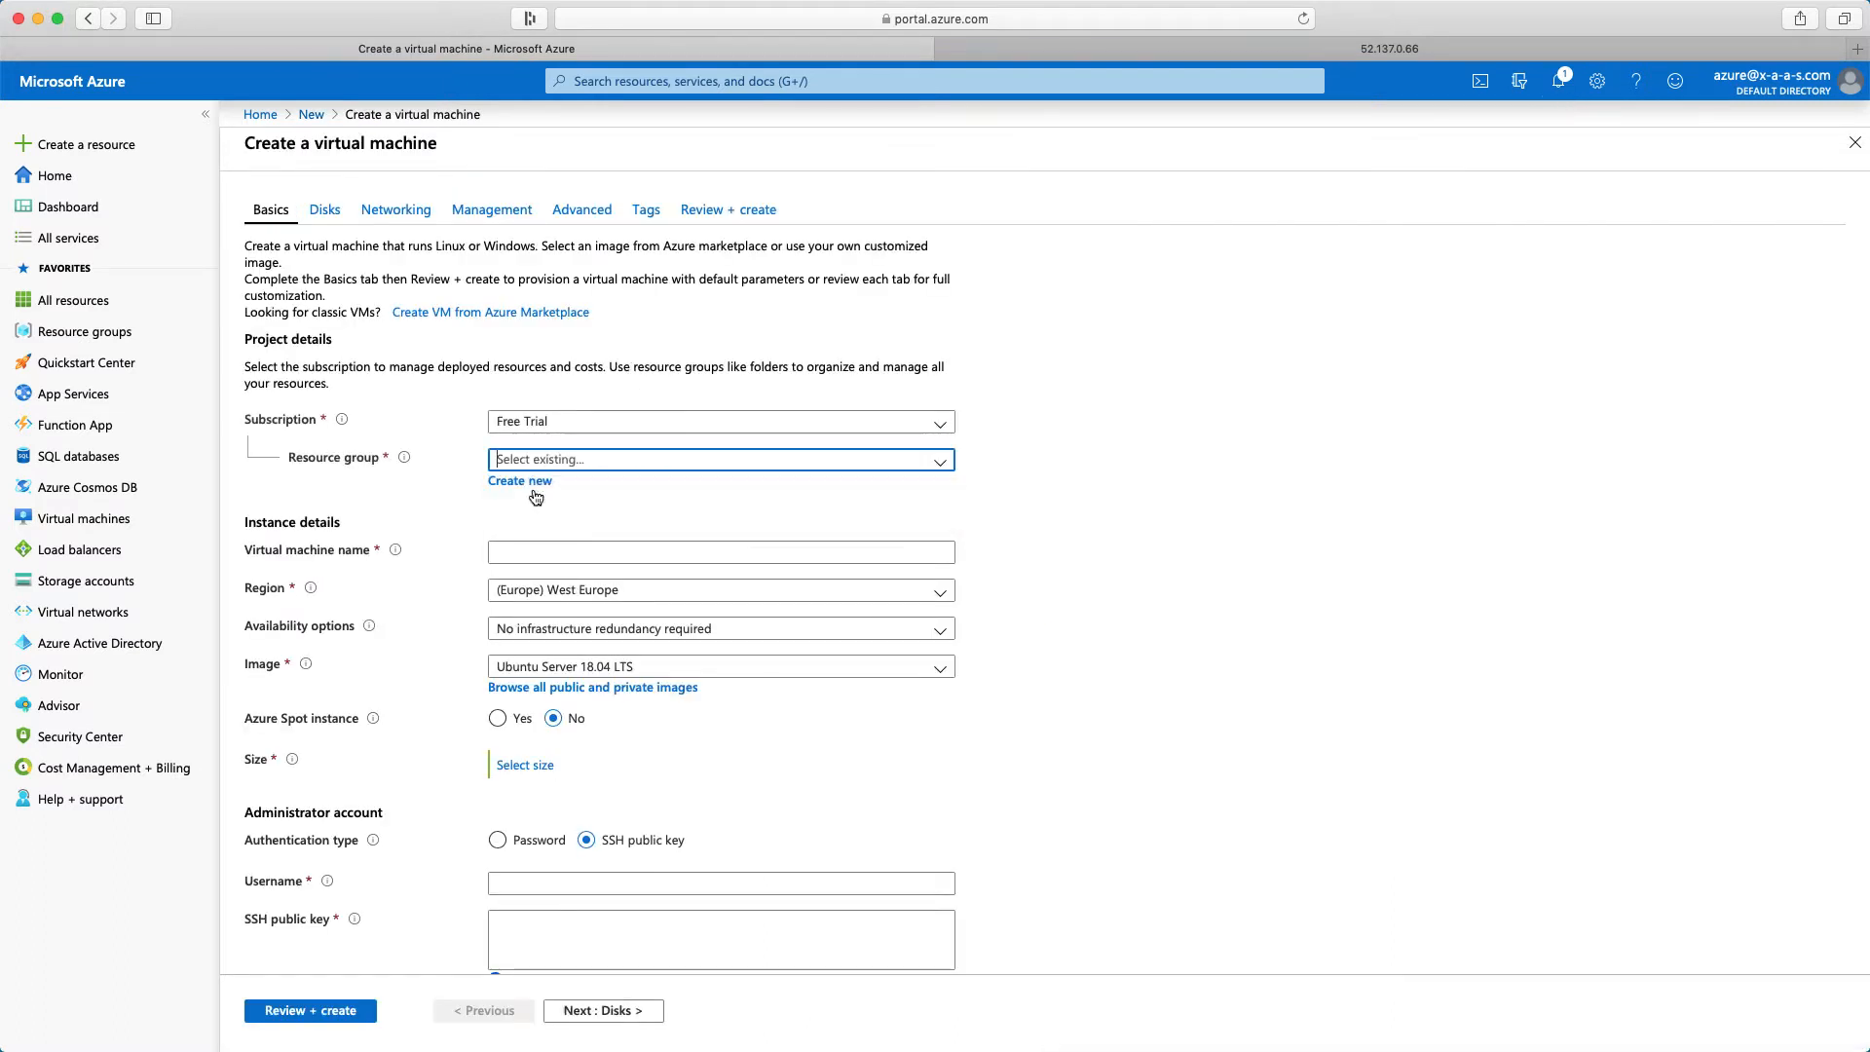
pyautogui.click(536, 551)
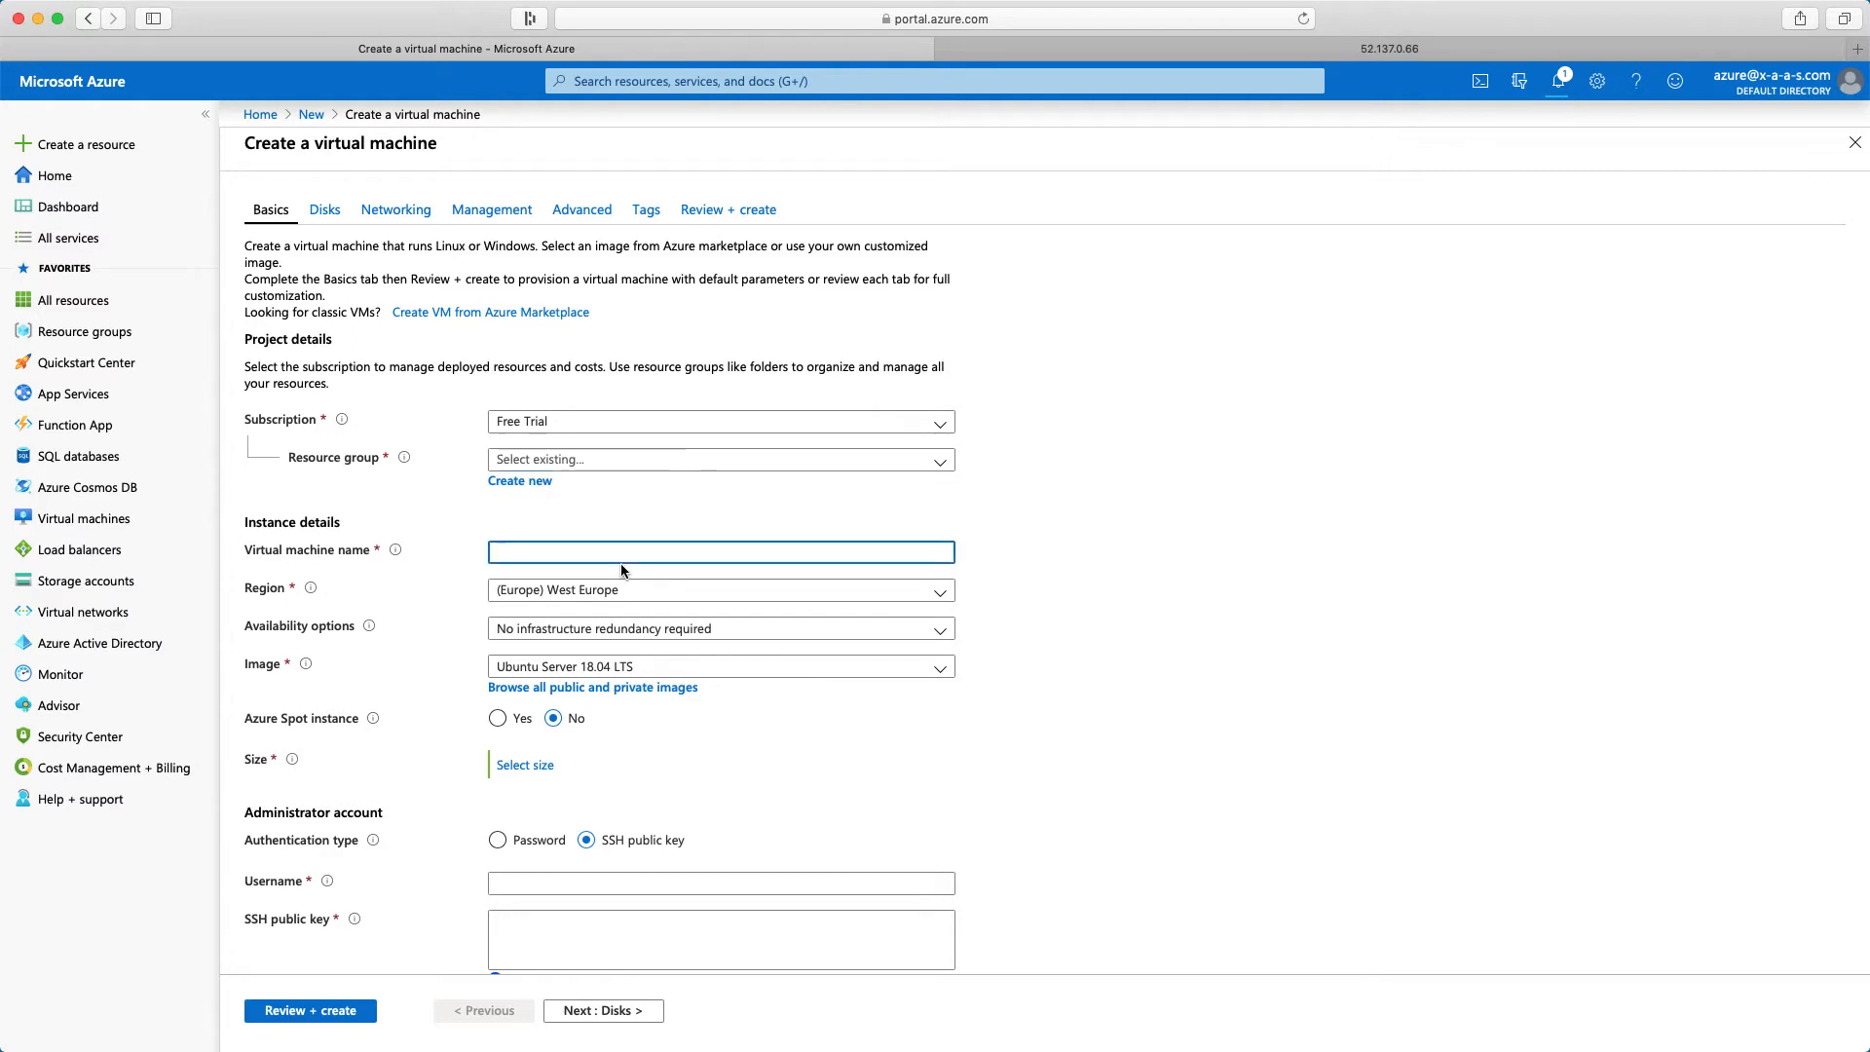
pyautogui.write('Webserver02')
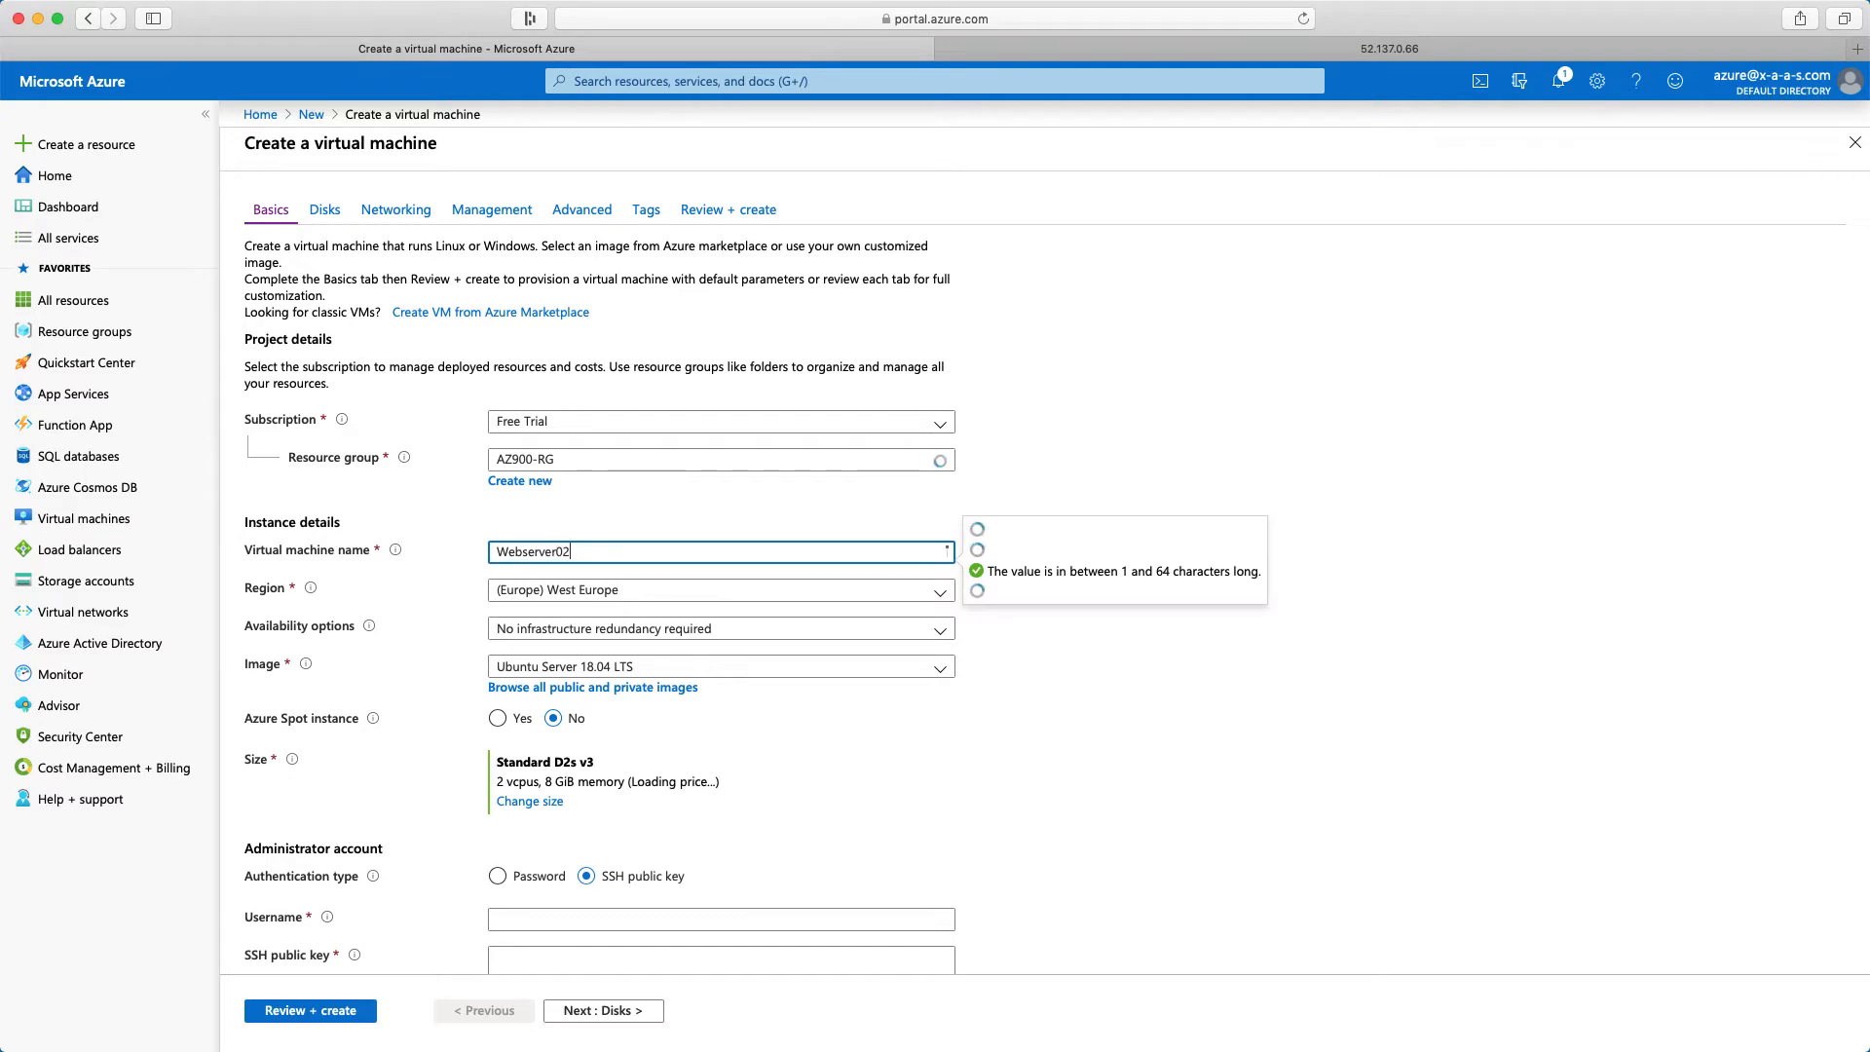
pyautogui.click(847, 745)
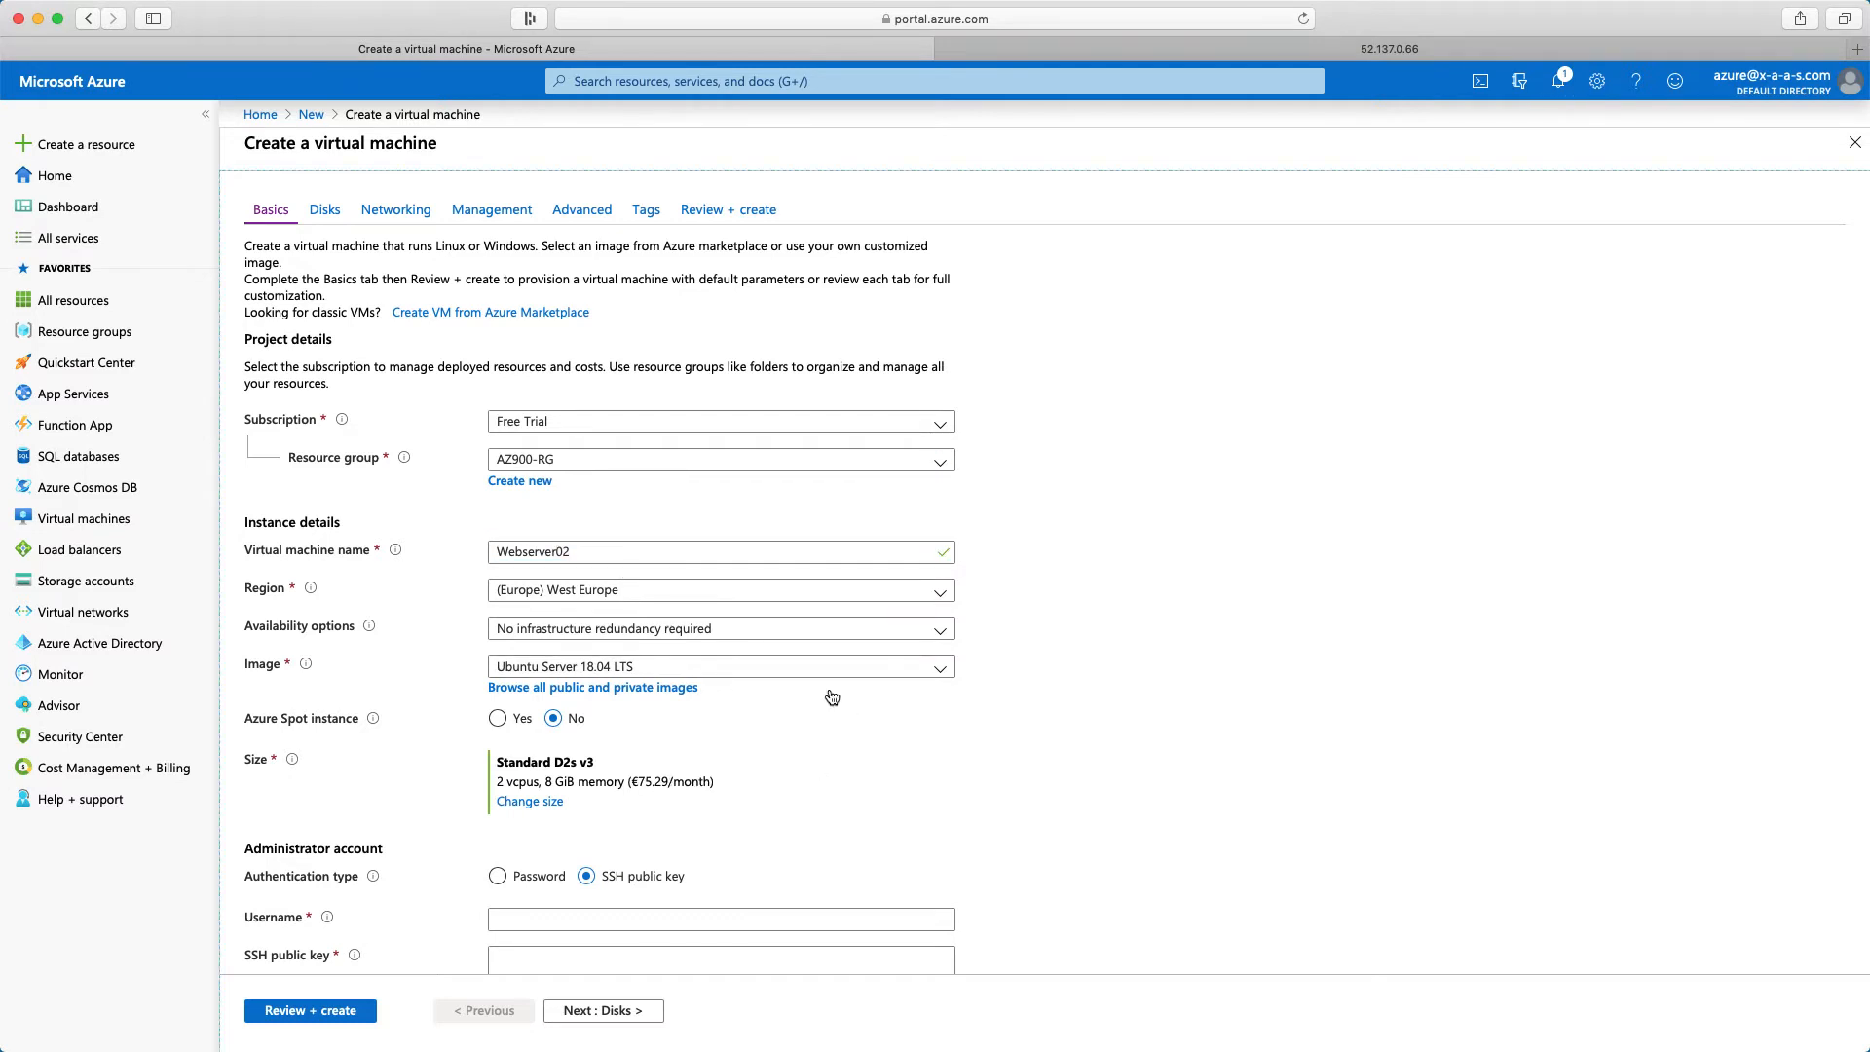
# Set the availability option to Availability zone and place the virtual machine in zone 2
pyautogui.click(779, 639)
pyautogui.click(579, 689)
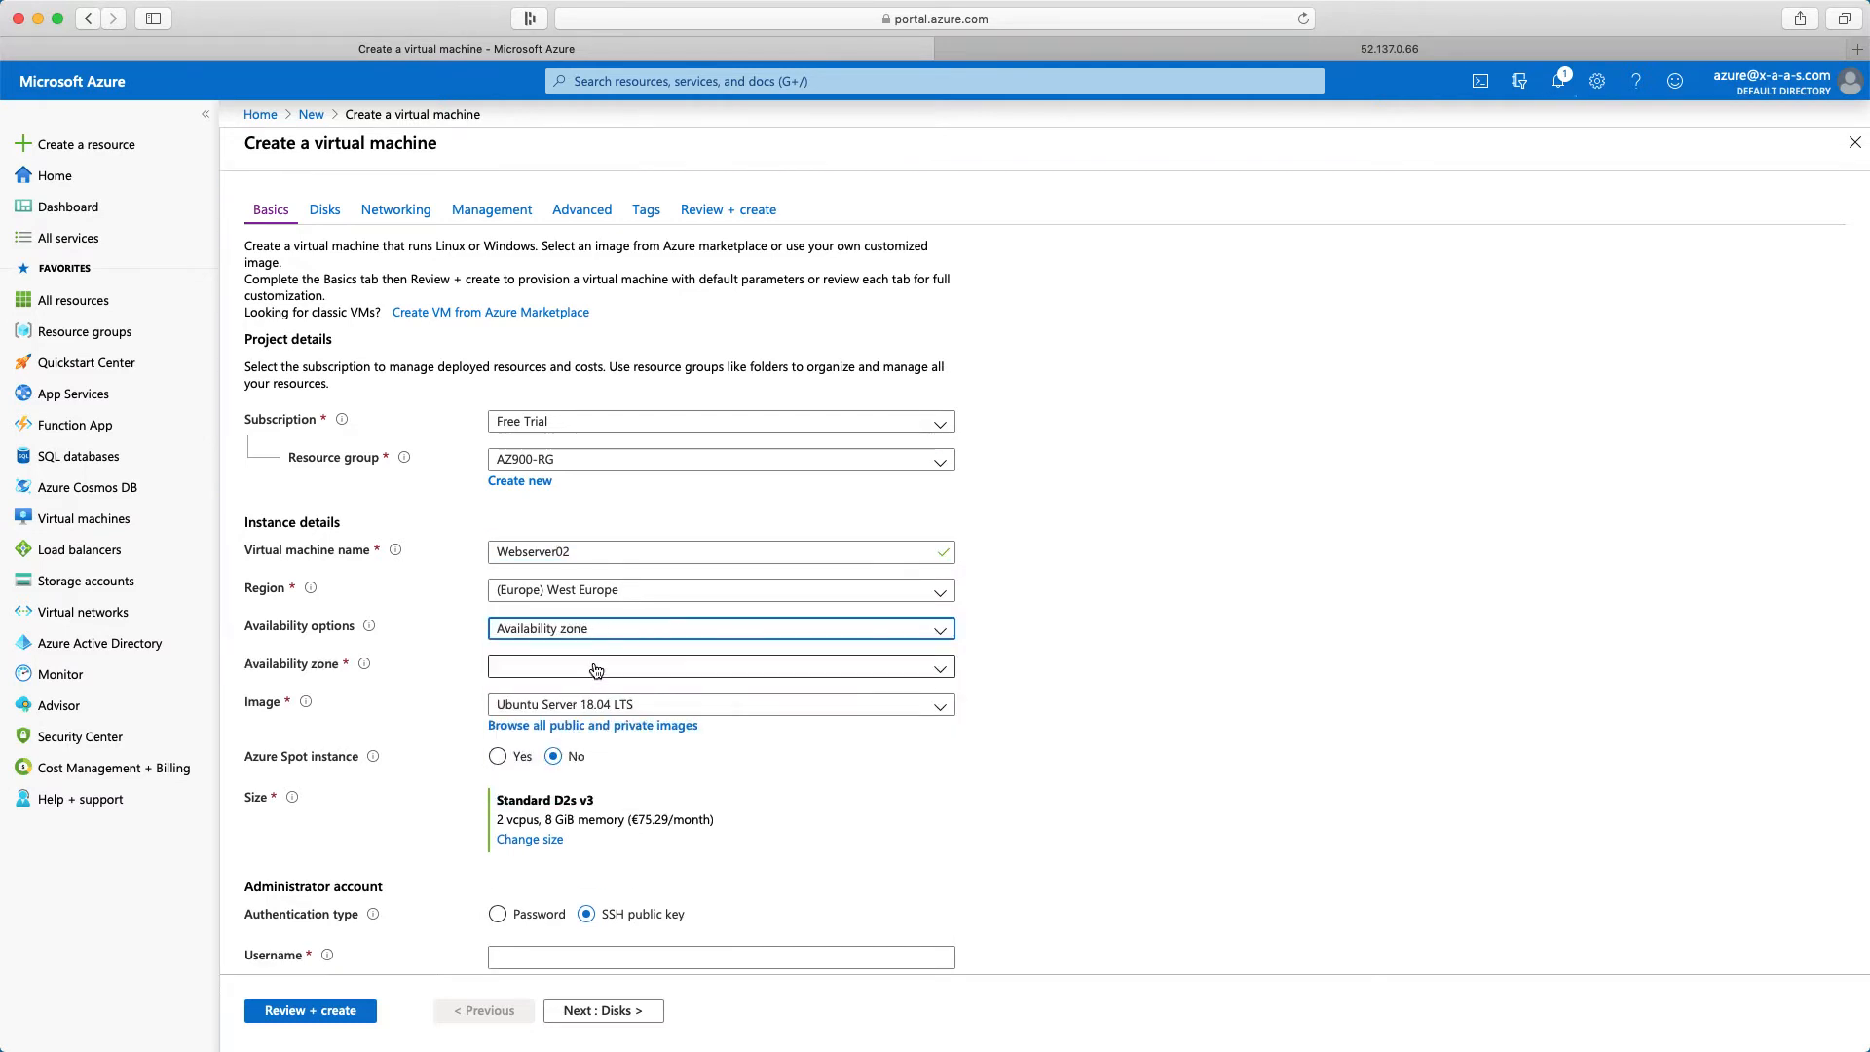
pyautogui.click(596, 670)
pyautogui.click(536, 726)
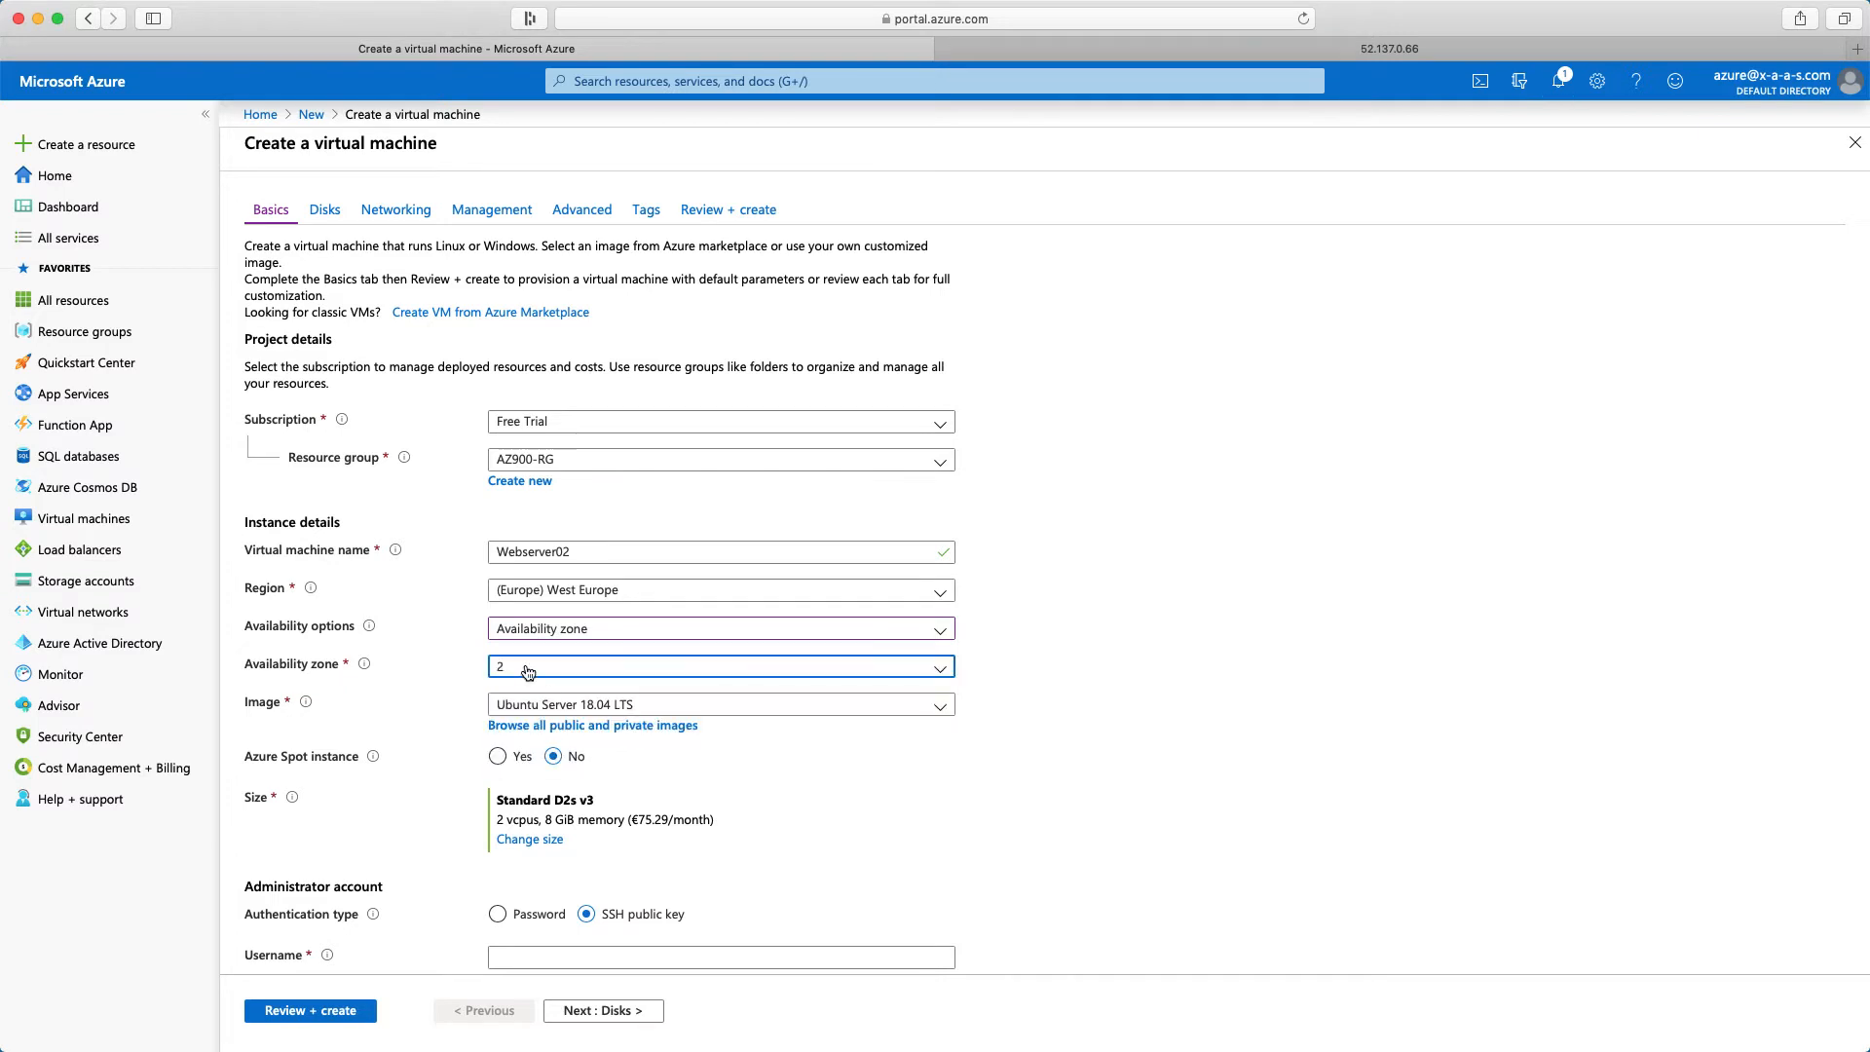
# Change the virtual machine size to B1s
pyautogui.scroll(-2, 758, 854)
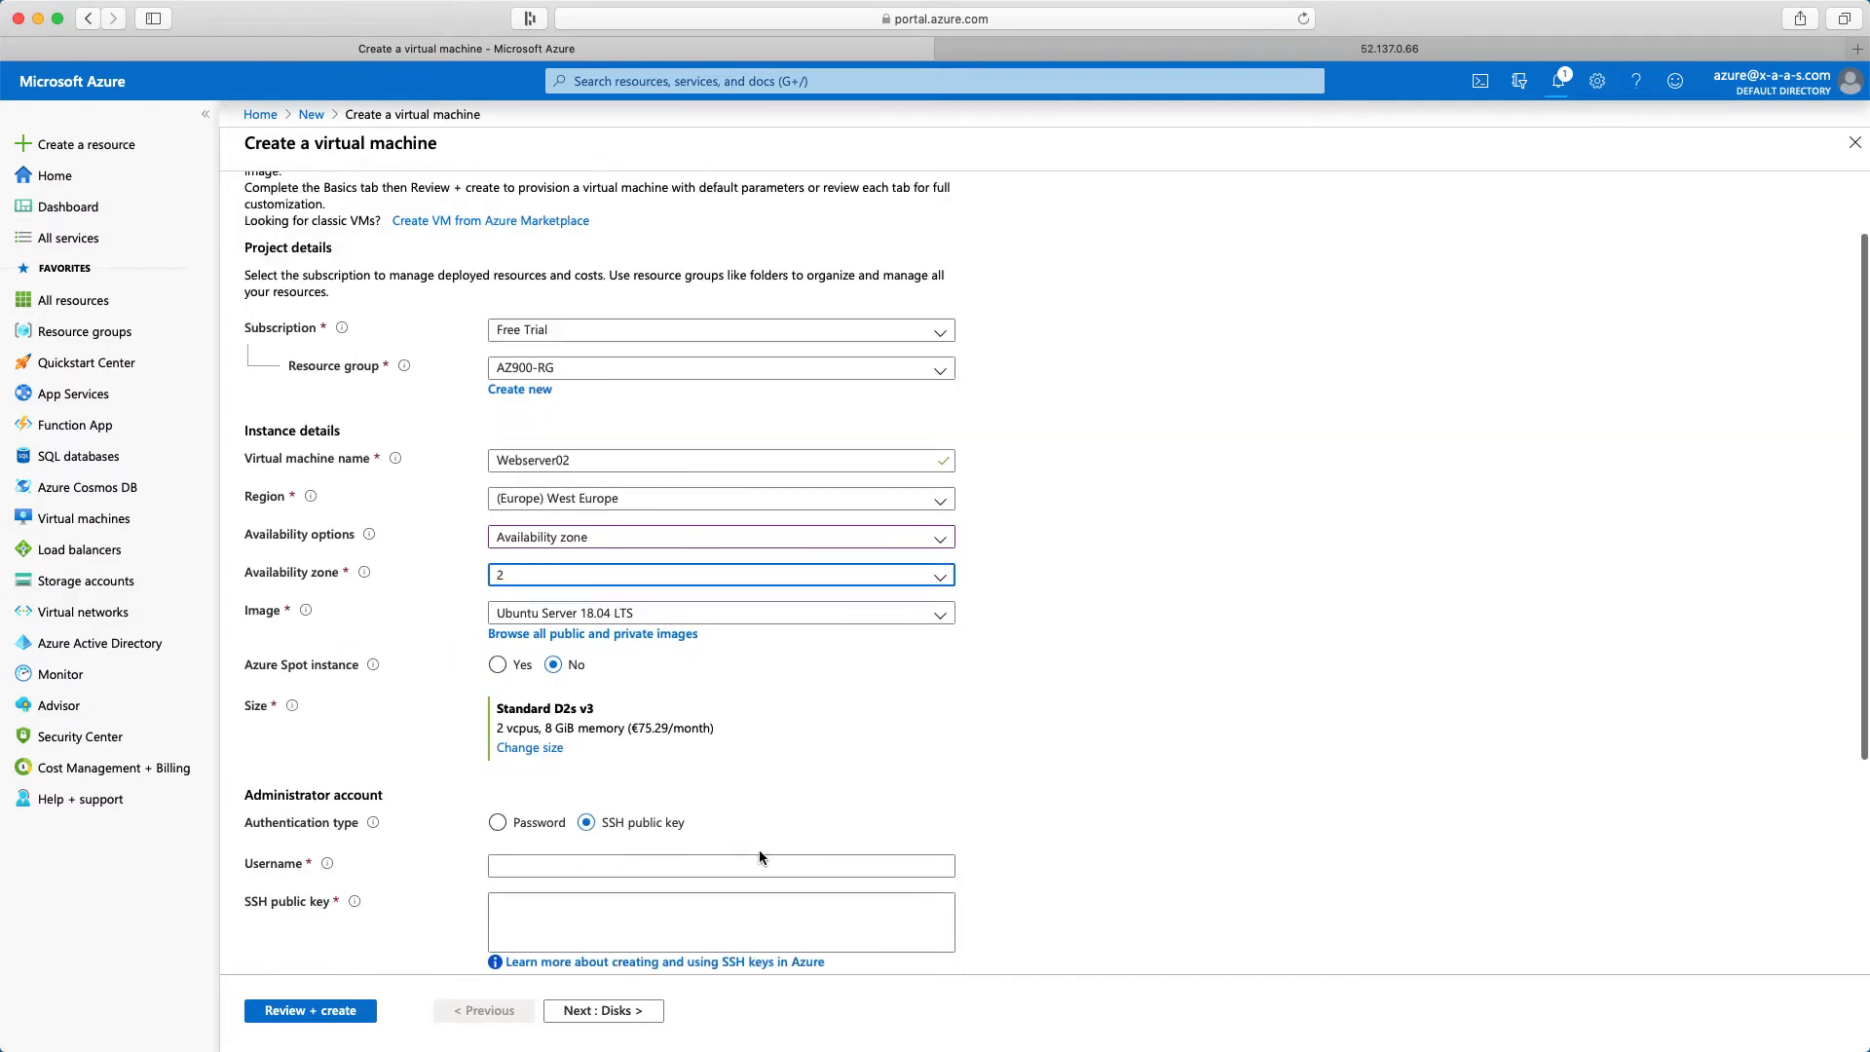
pyautogui.click(530, 748)
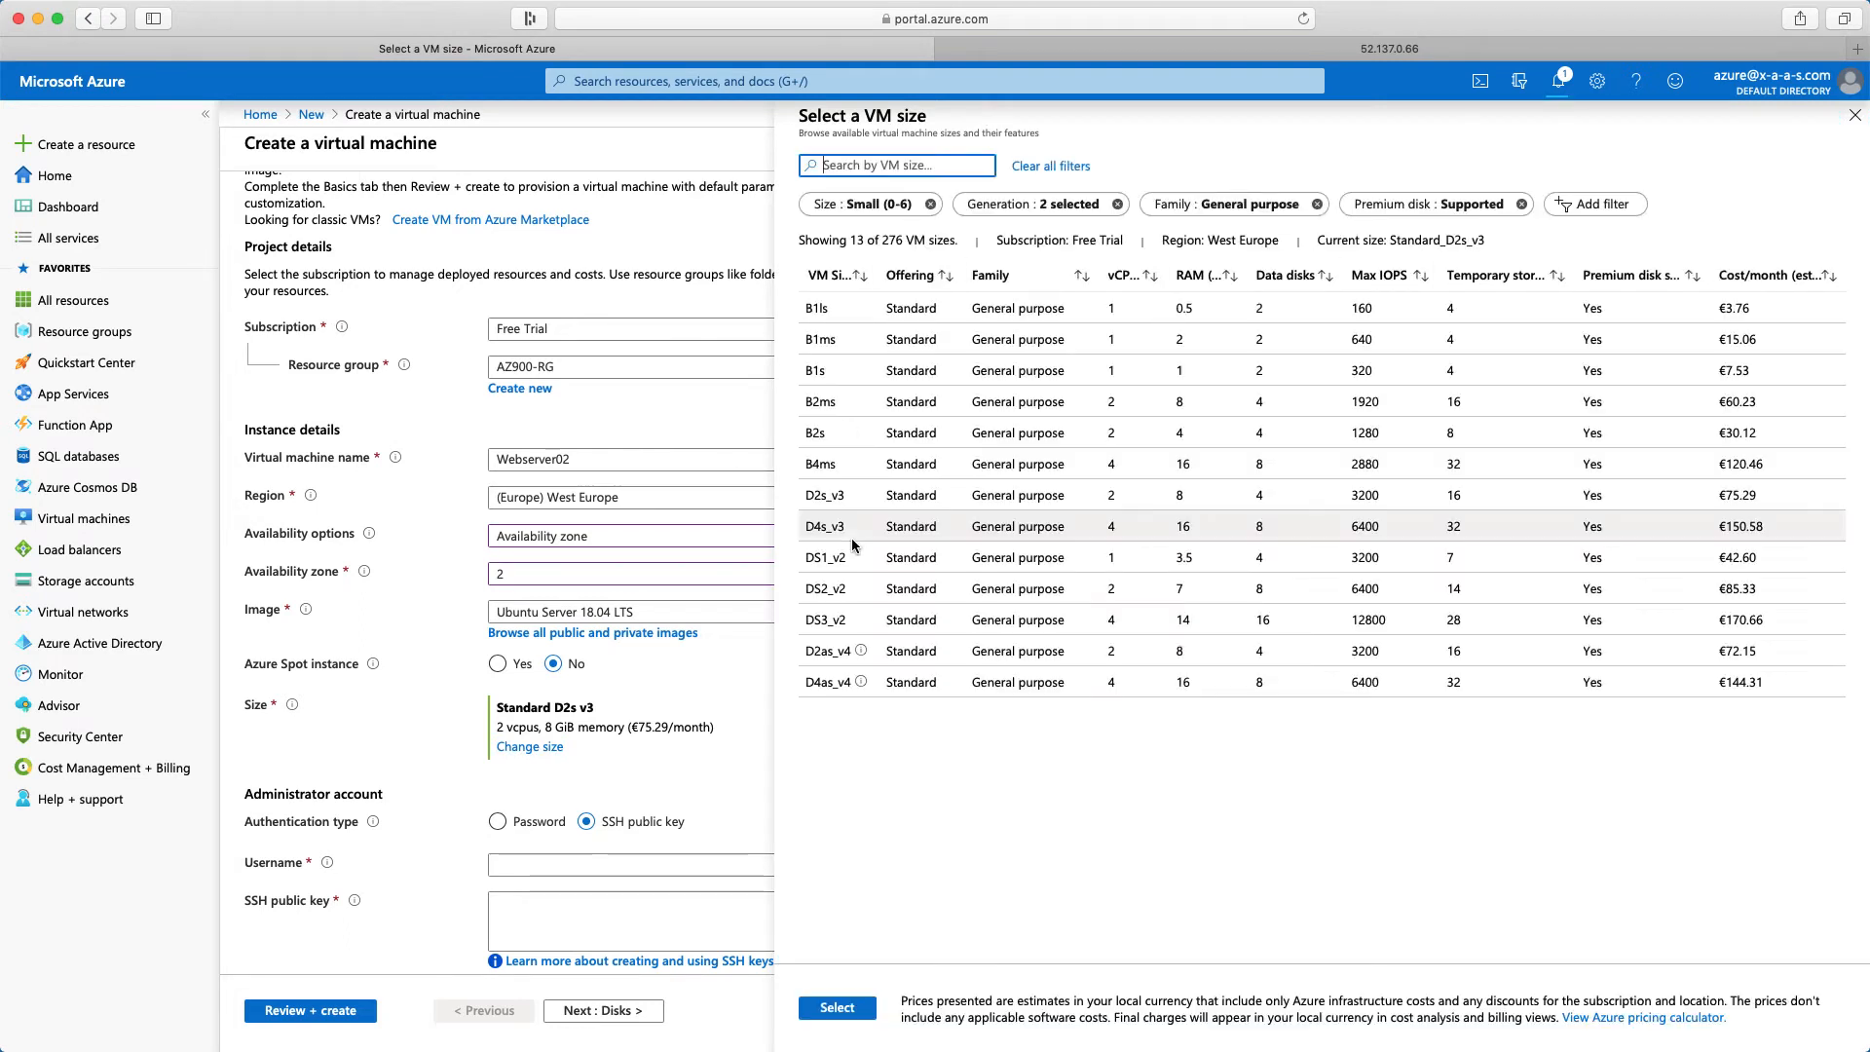
pyautogui.click(828, 371)
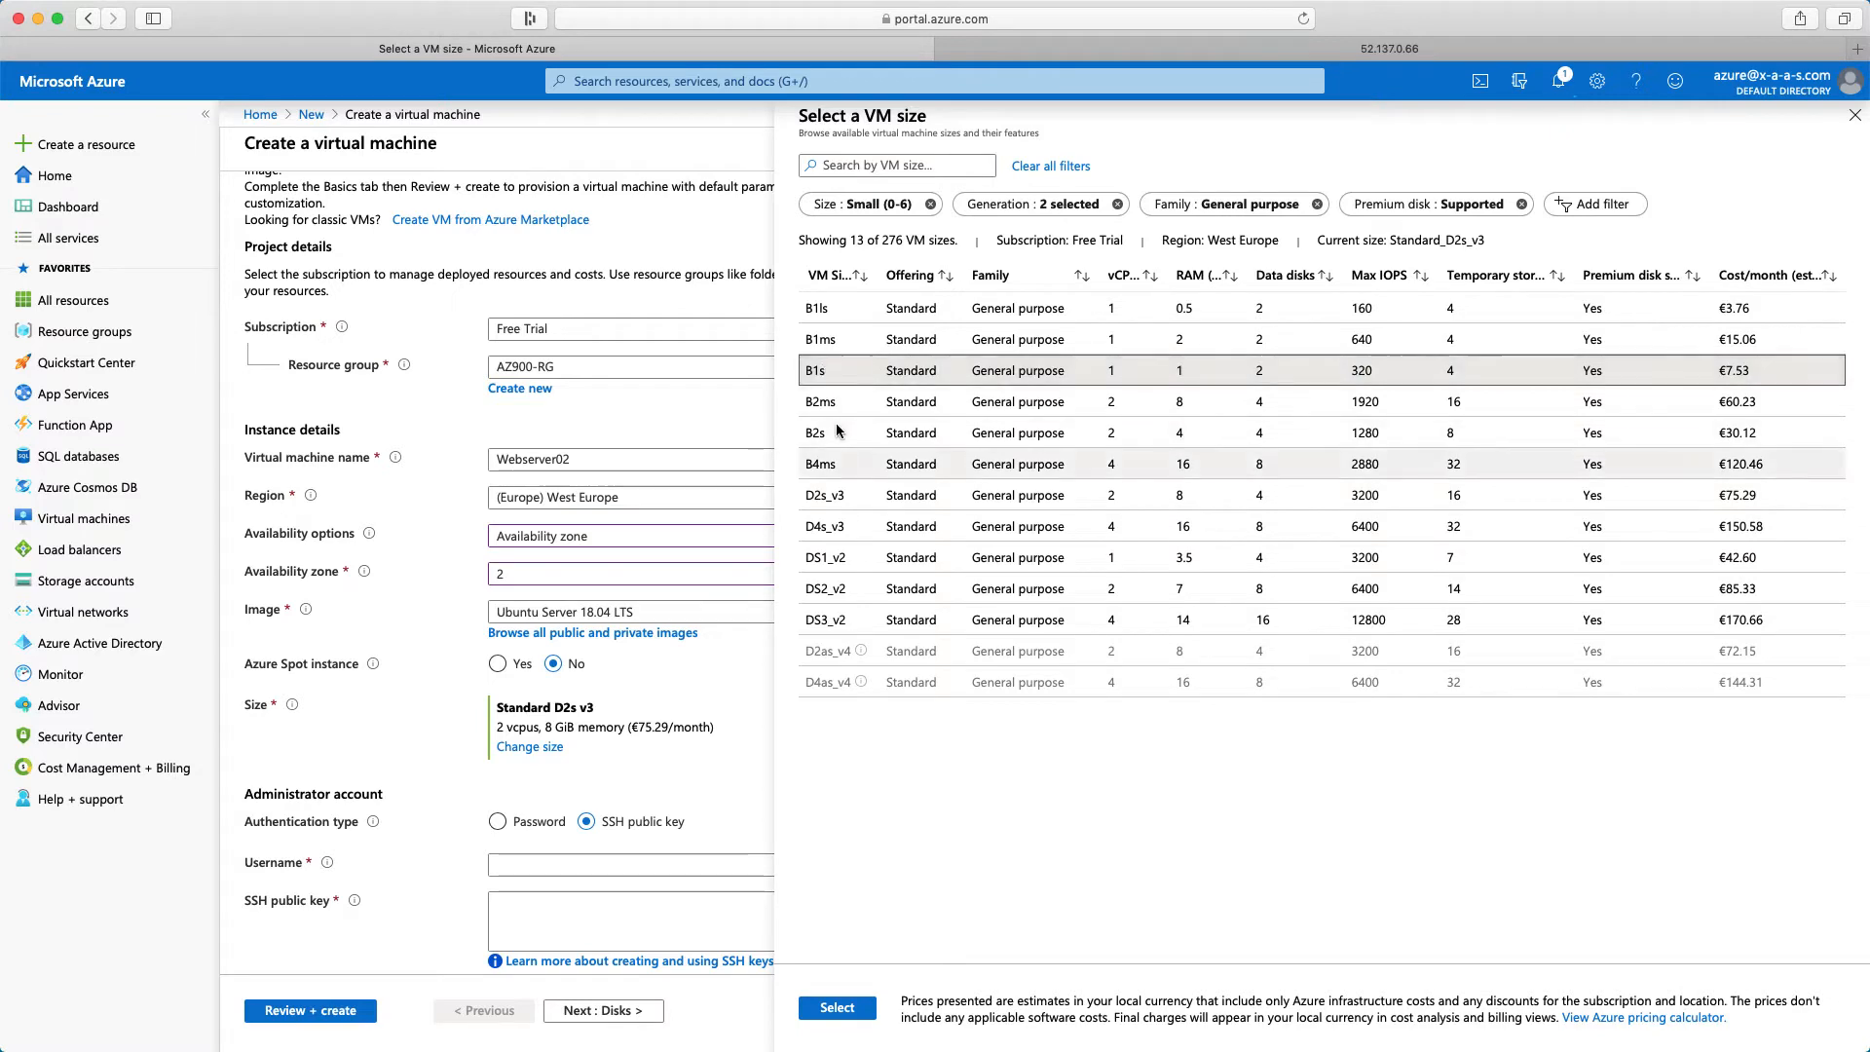
pyautogui.click(834, 1011)
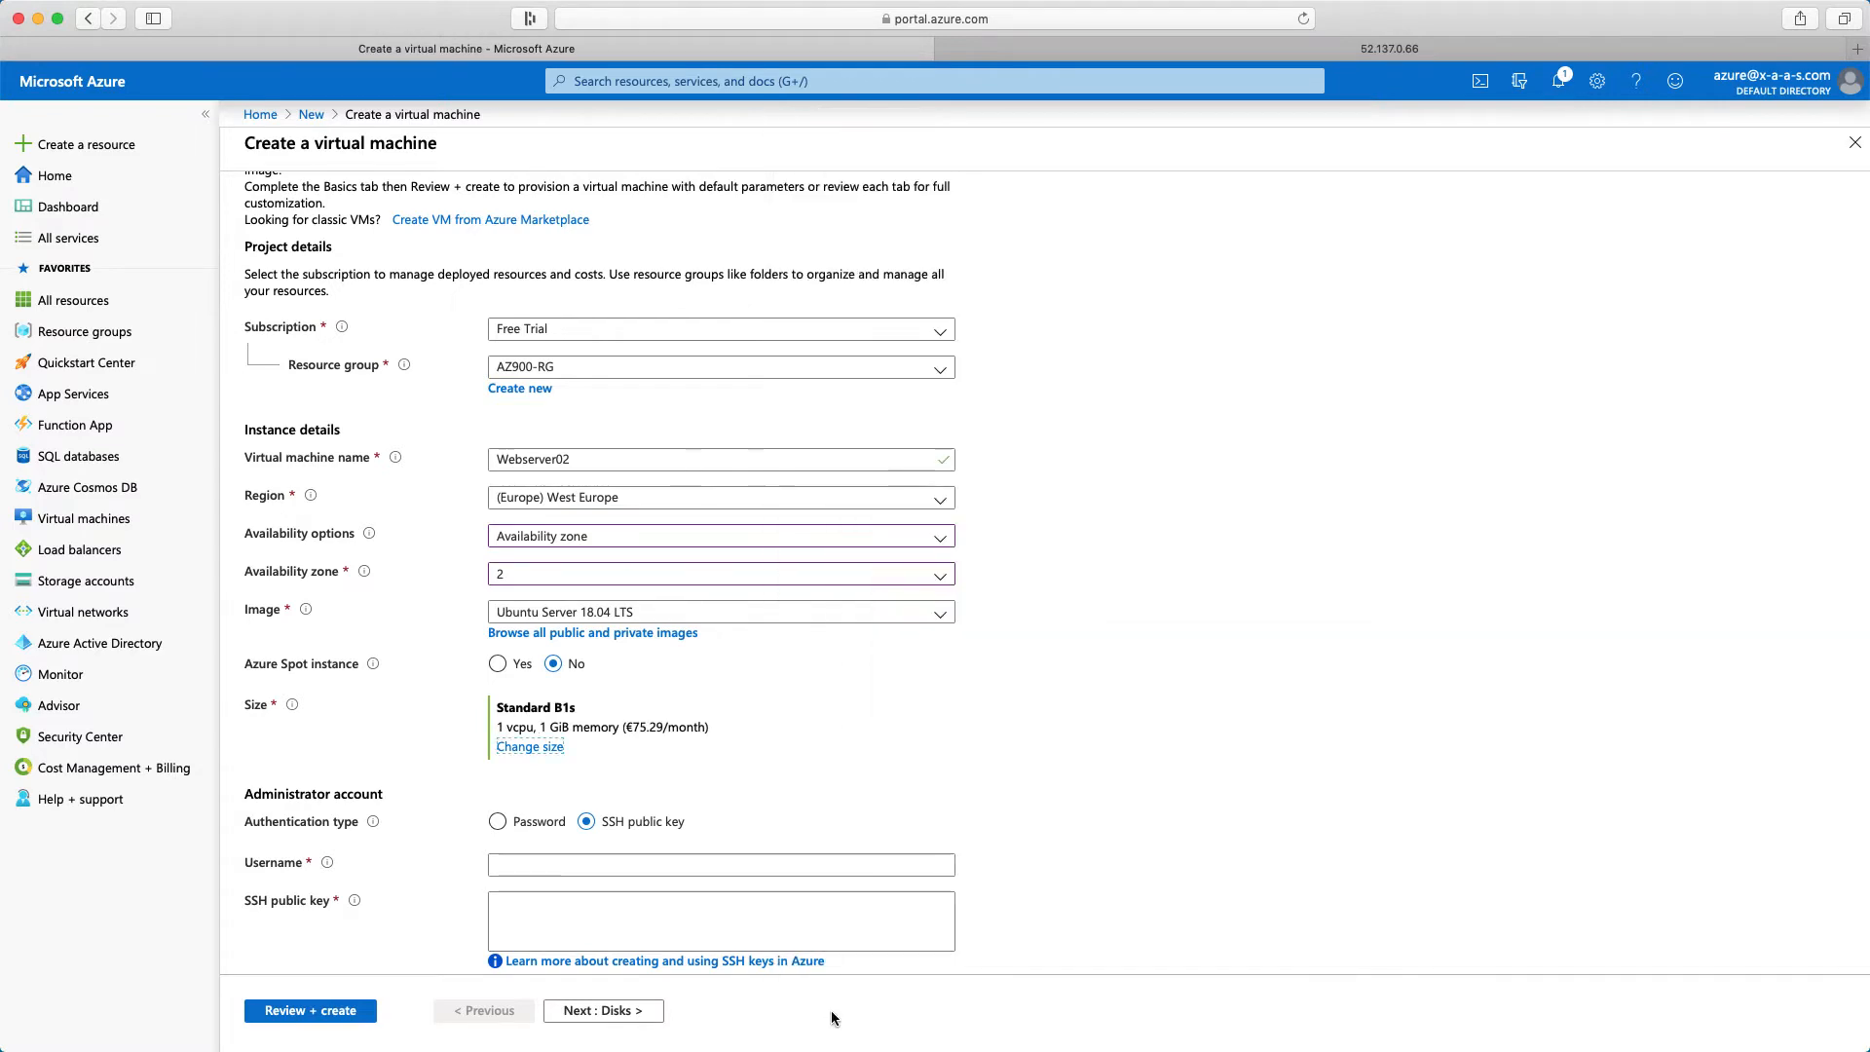
# Switch the Webserver02 administrator account to password authentication with username azureadmin, then enter and confirm the account password
pyautogui.scroll(-3, 741, 838)
pyautogui.click(498, 671)
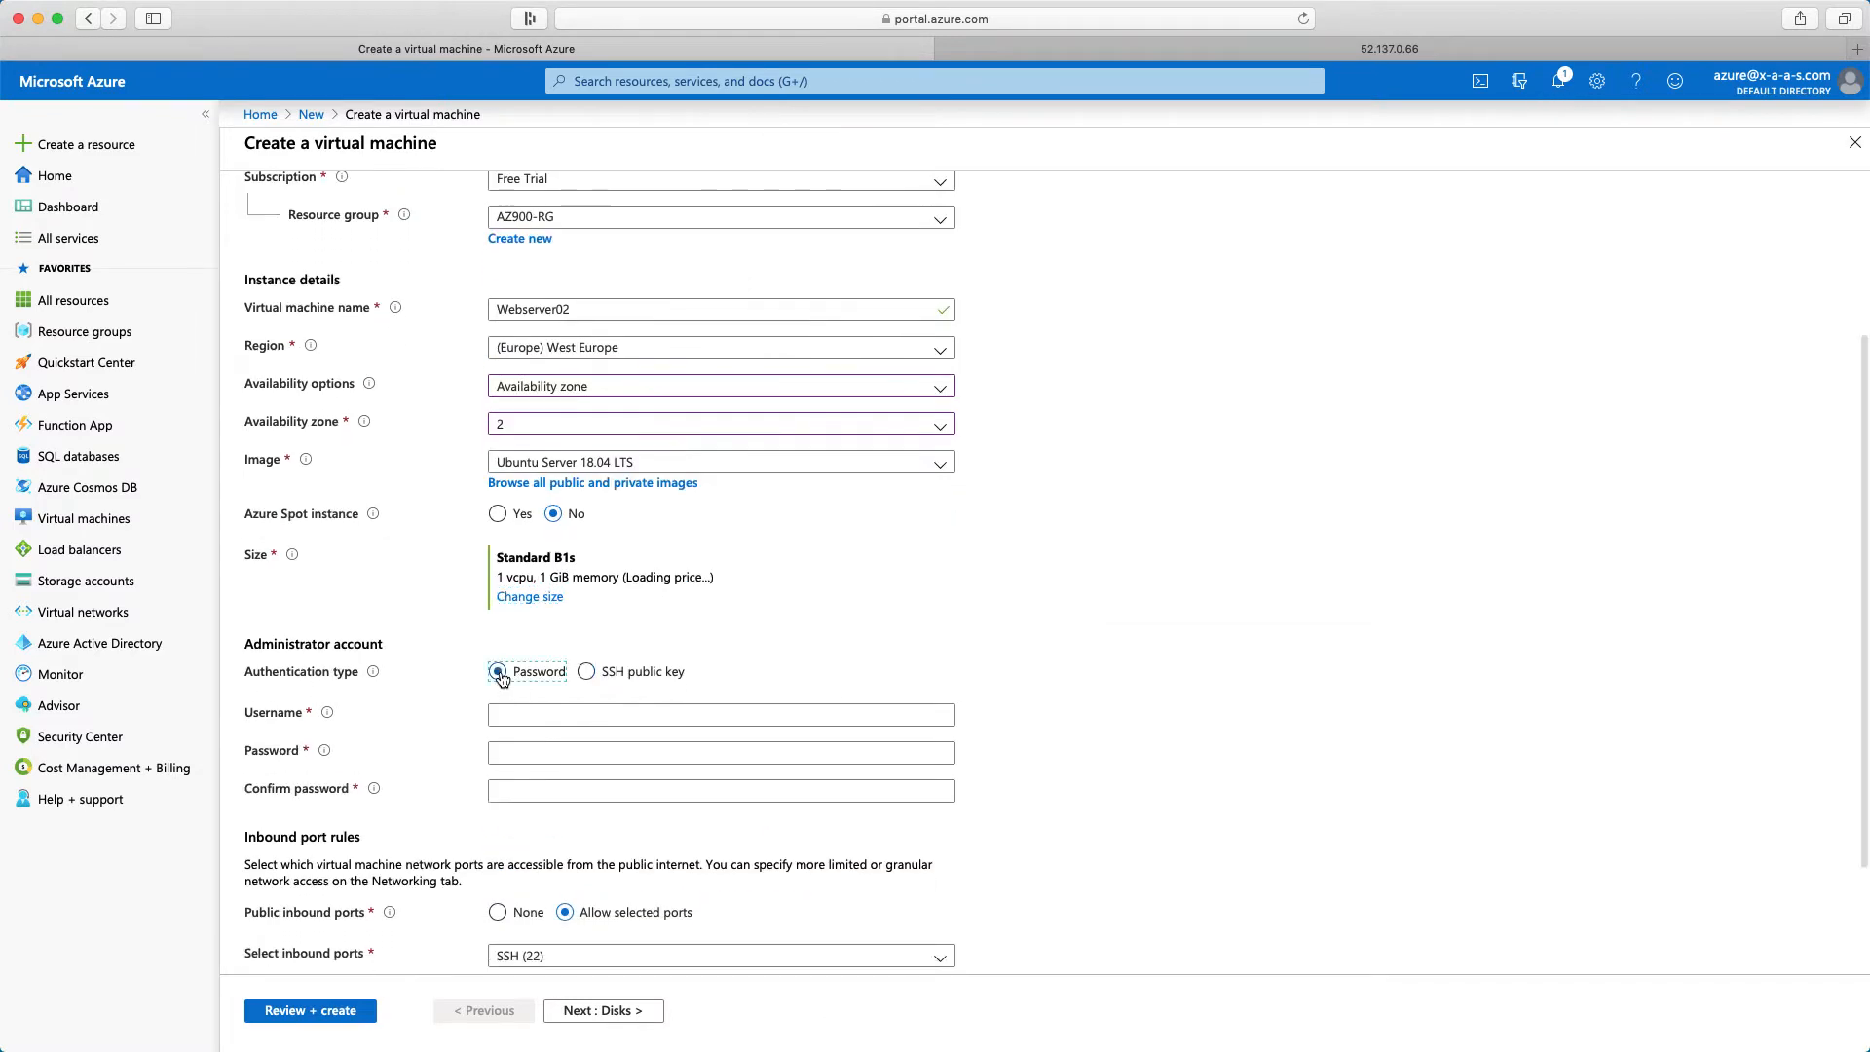
pyautogui.click(522, 717)
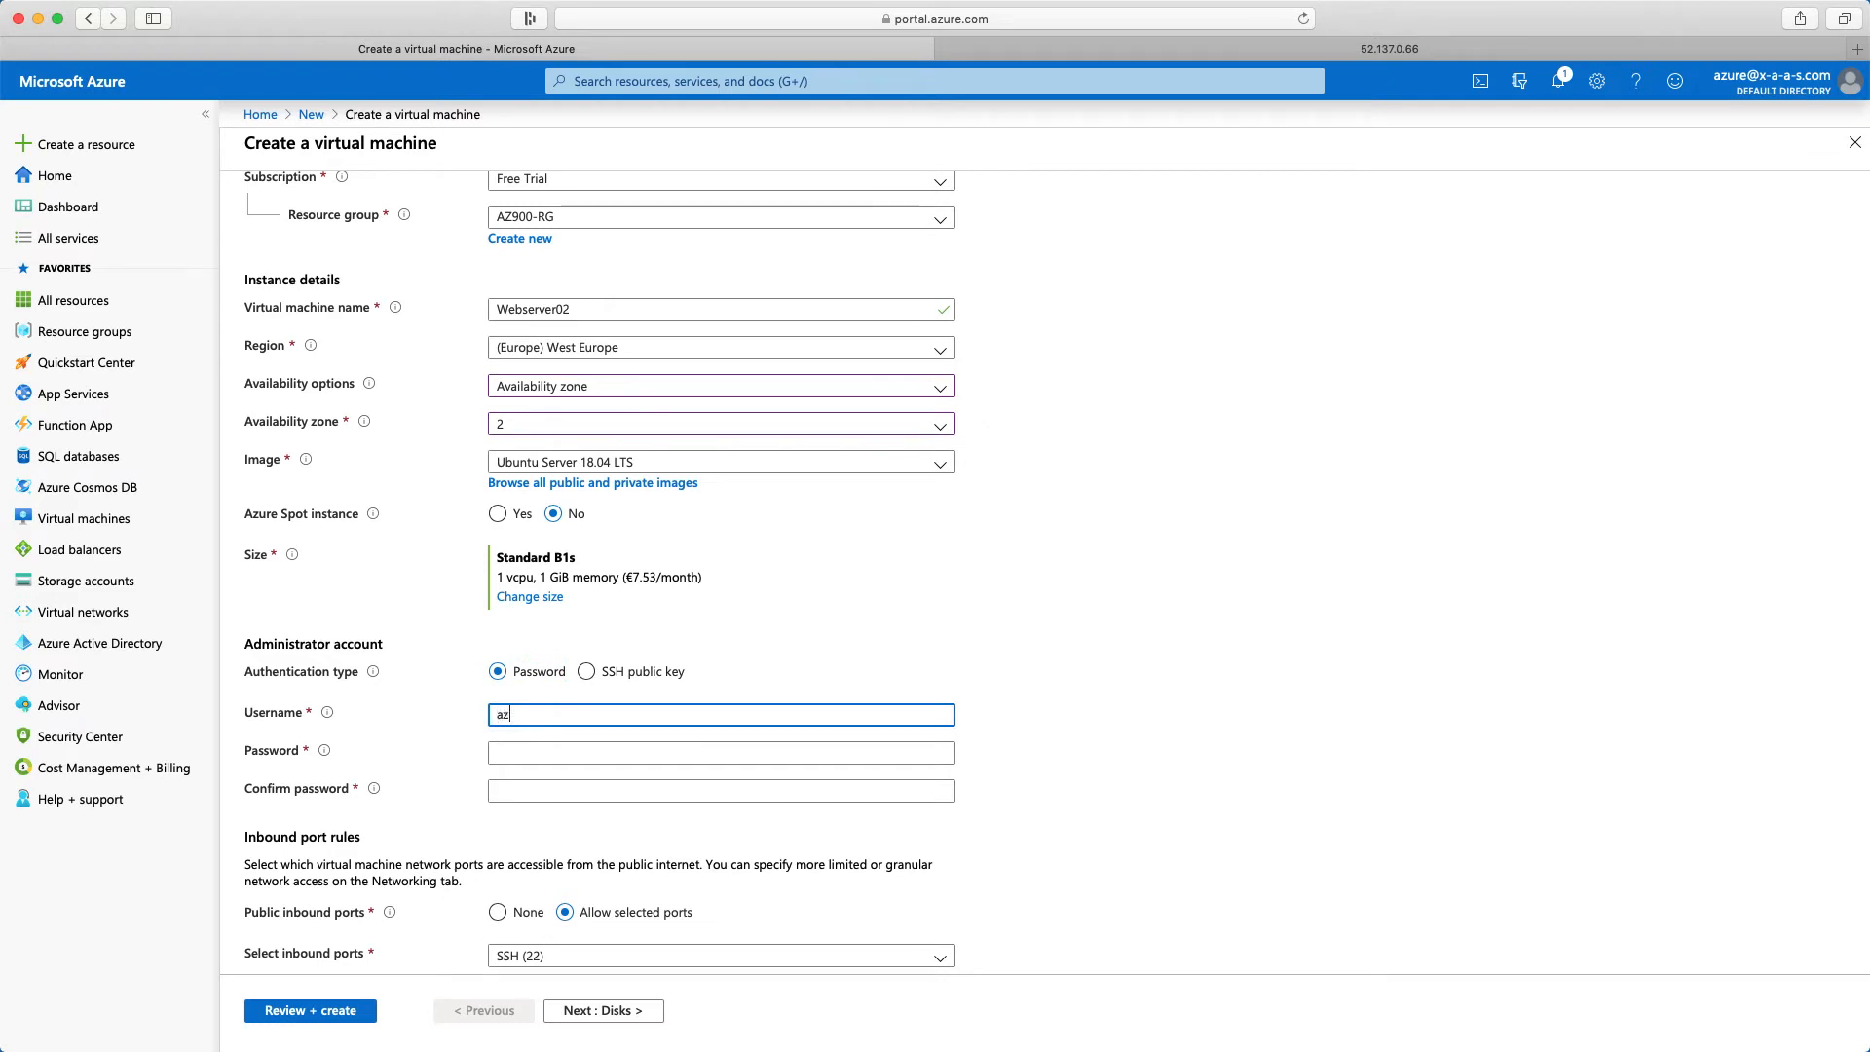
pyautogui.write('azureadmin')
pyautogui.press('Tab')
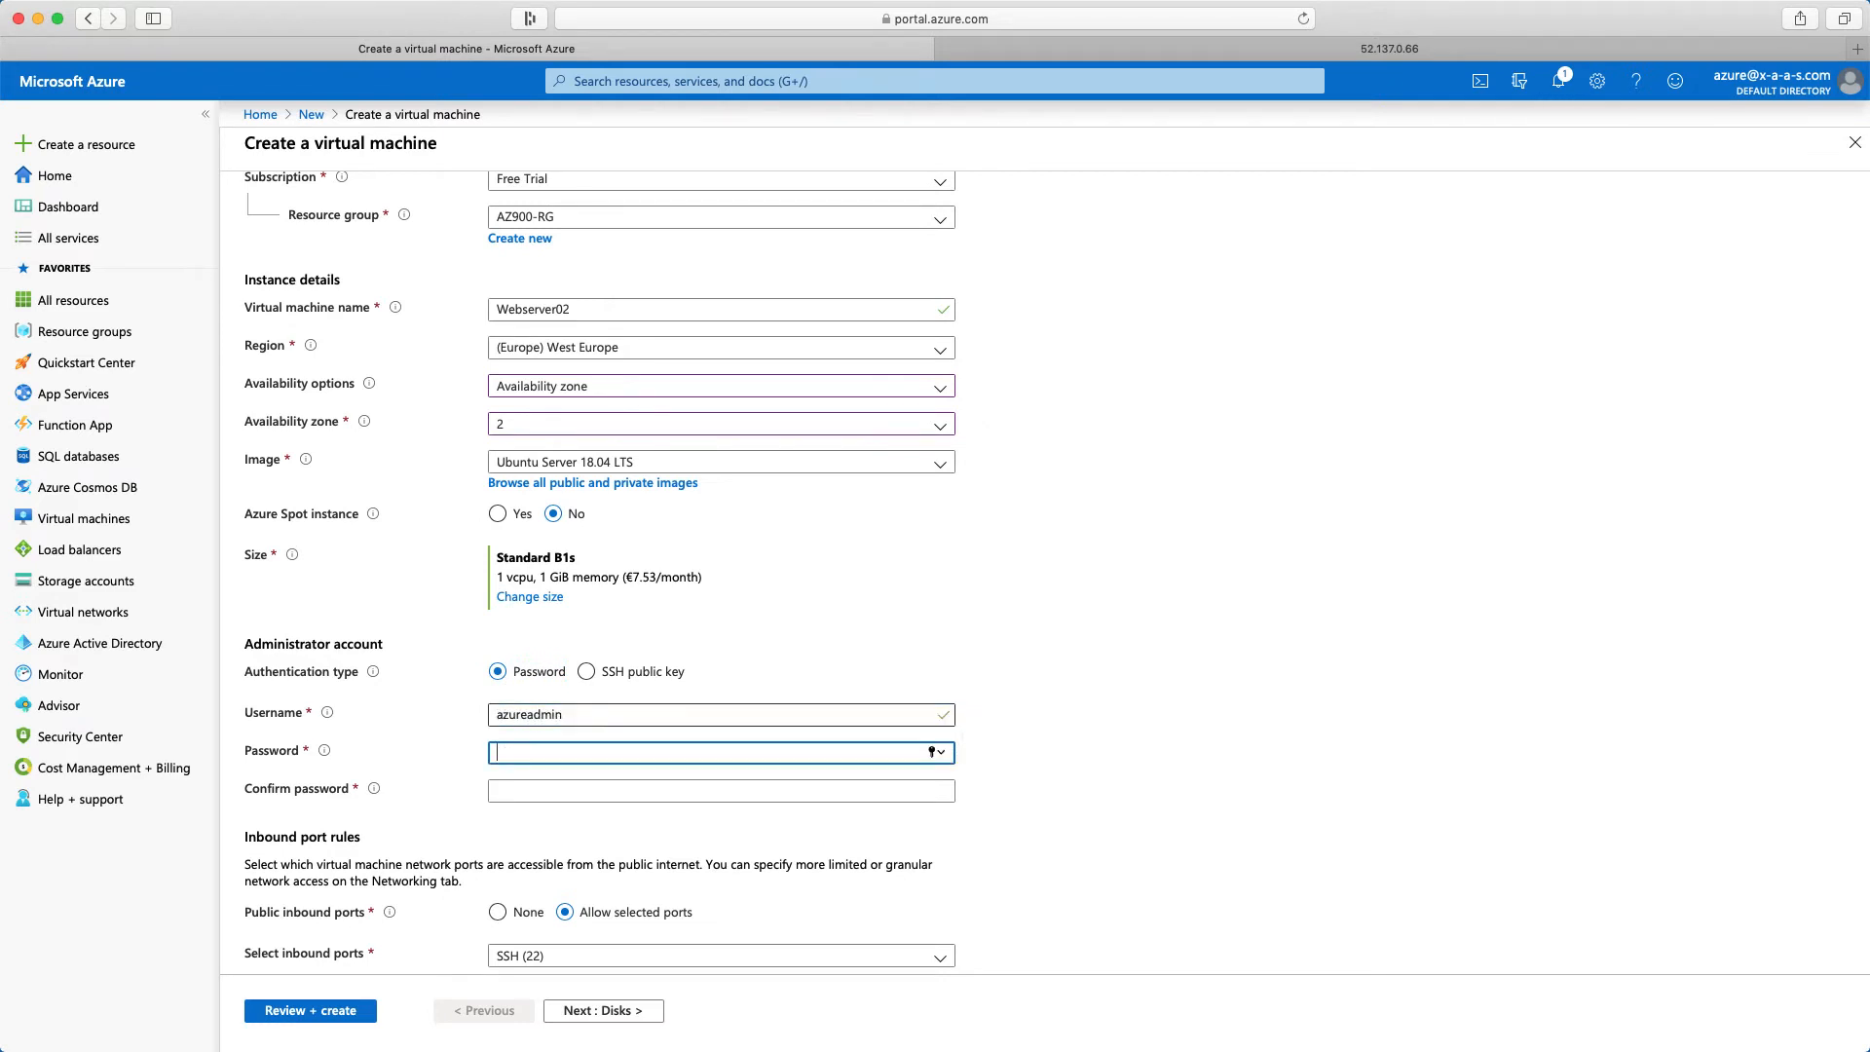
pyautogui.write('•••••••••••••')
pyautogui.press('Tab')
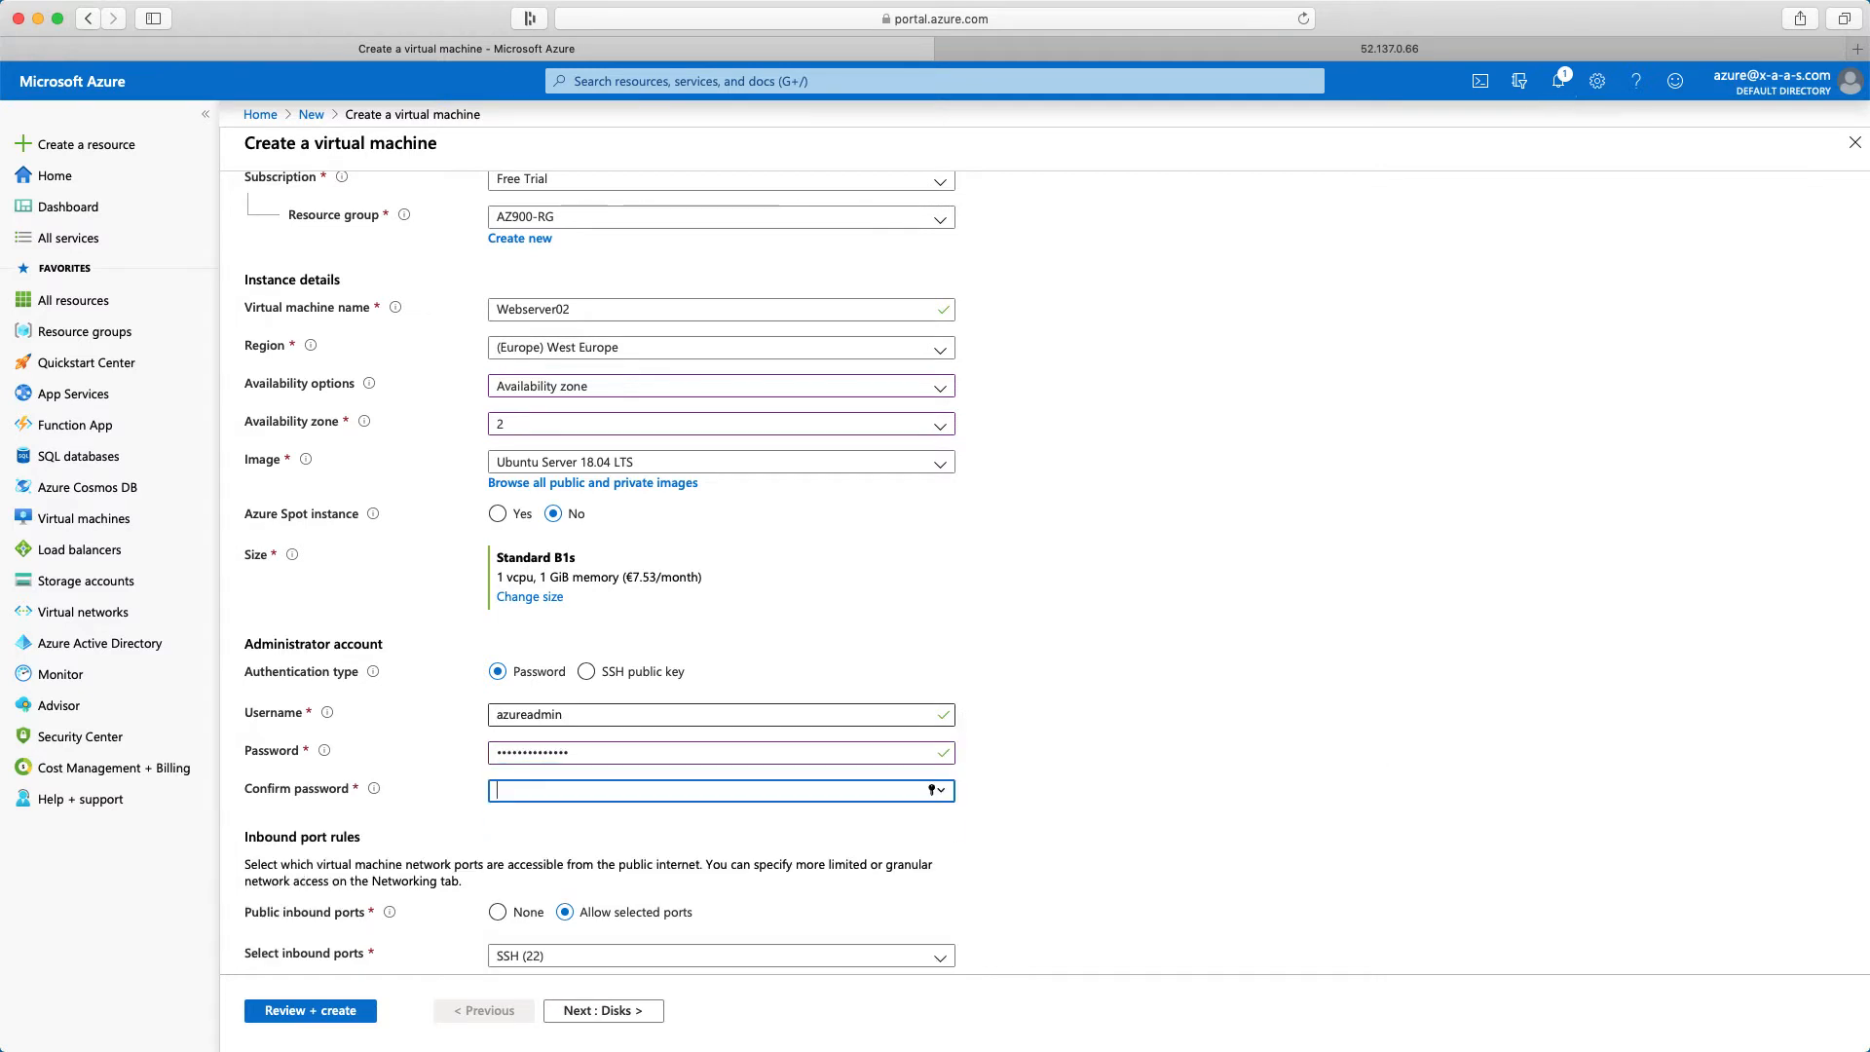
pyautogui.write('•••••••••••••')
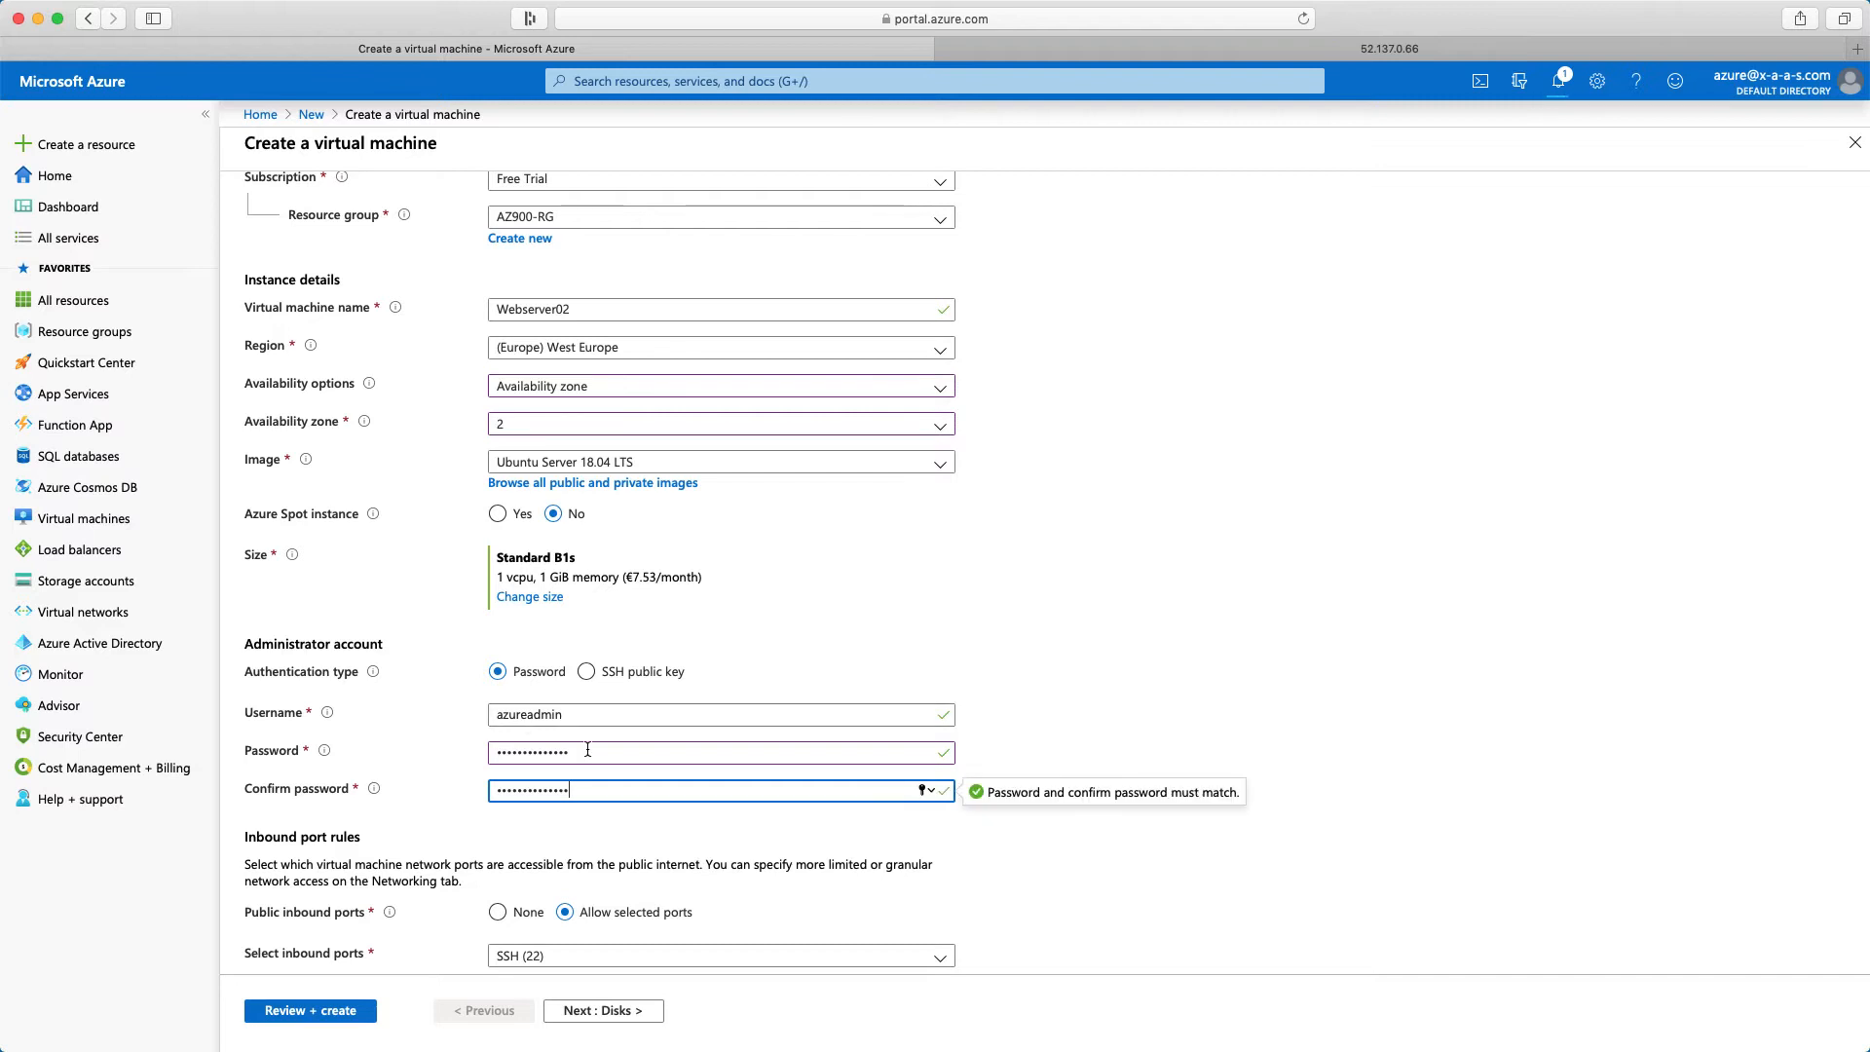
# Keep the default inbound port rules and disk options for Webserver02 and continue to its networking settings
pyautogui.scroll(-3, 587, 750)
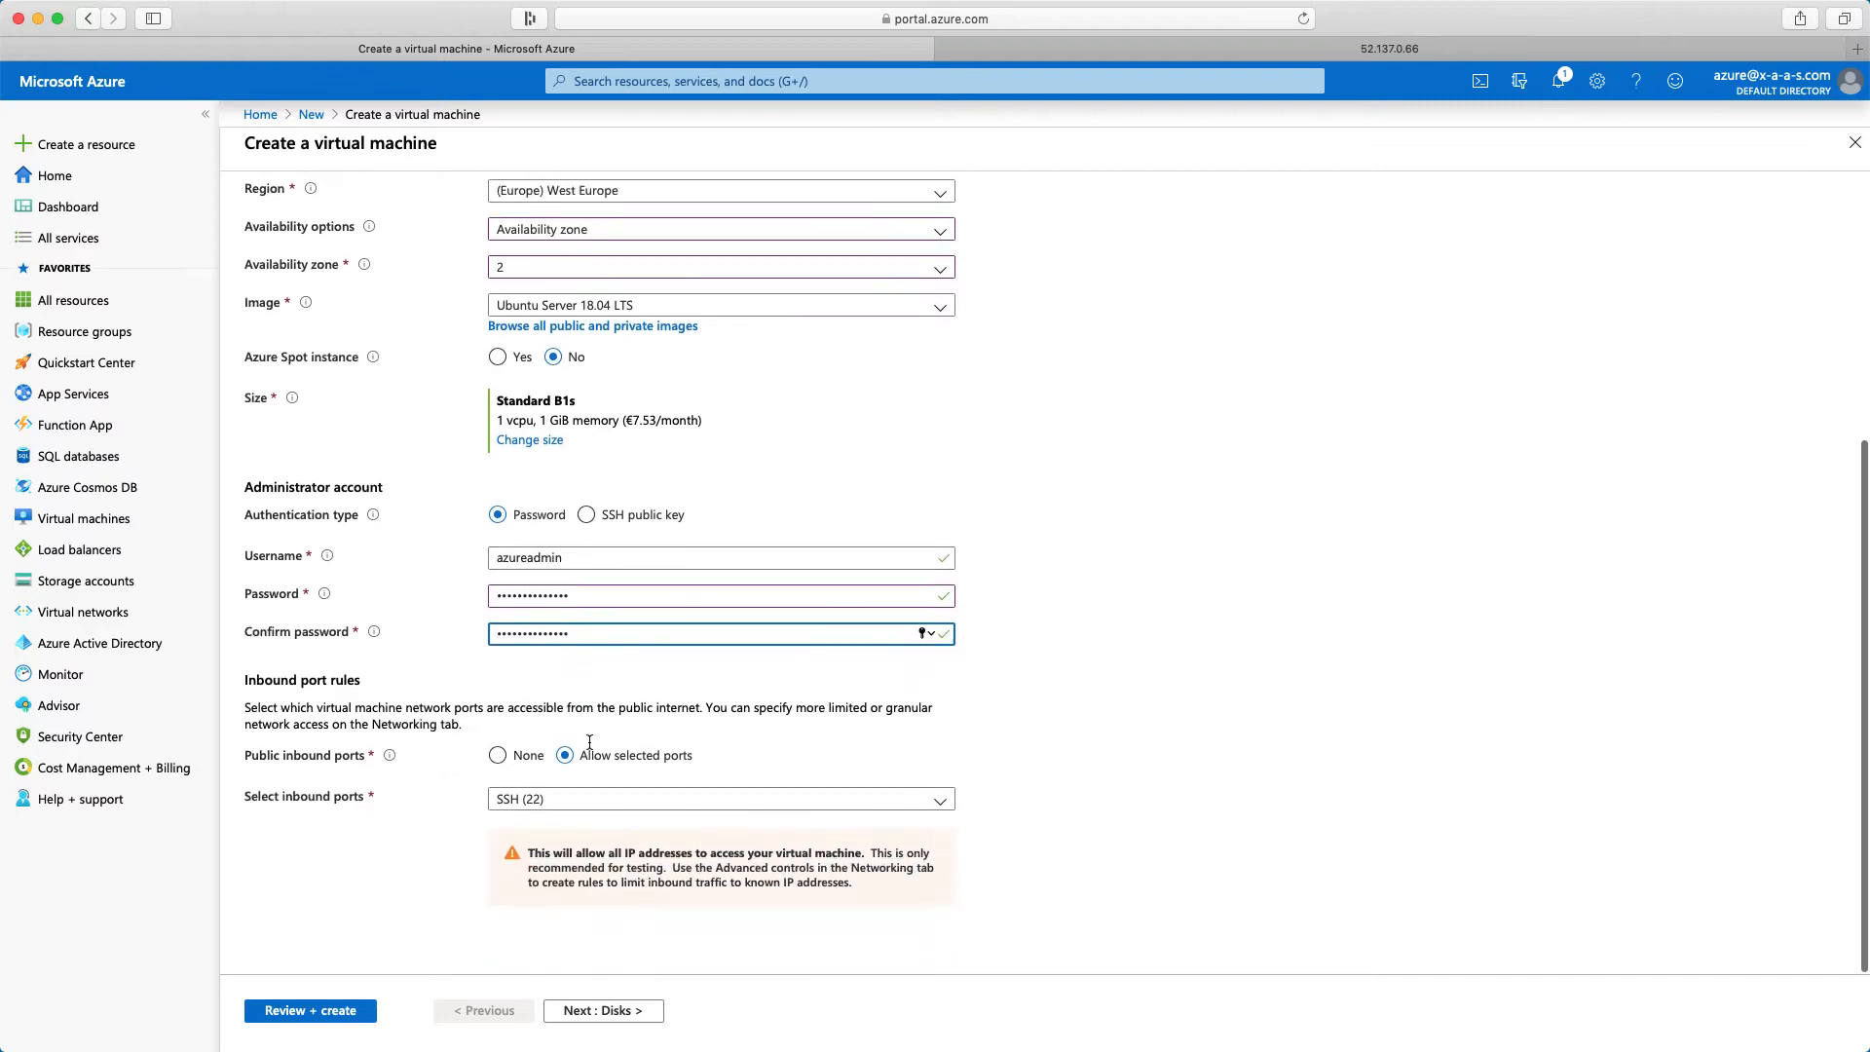
pyautogui.click(618, 1013)
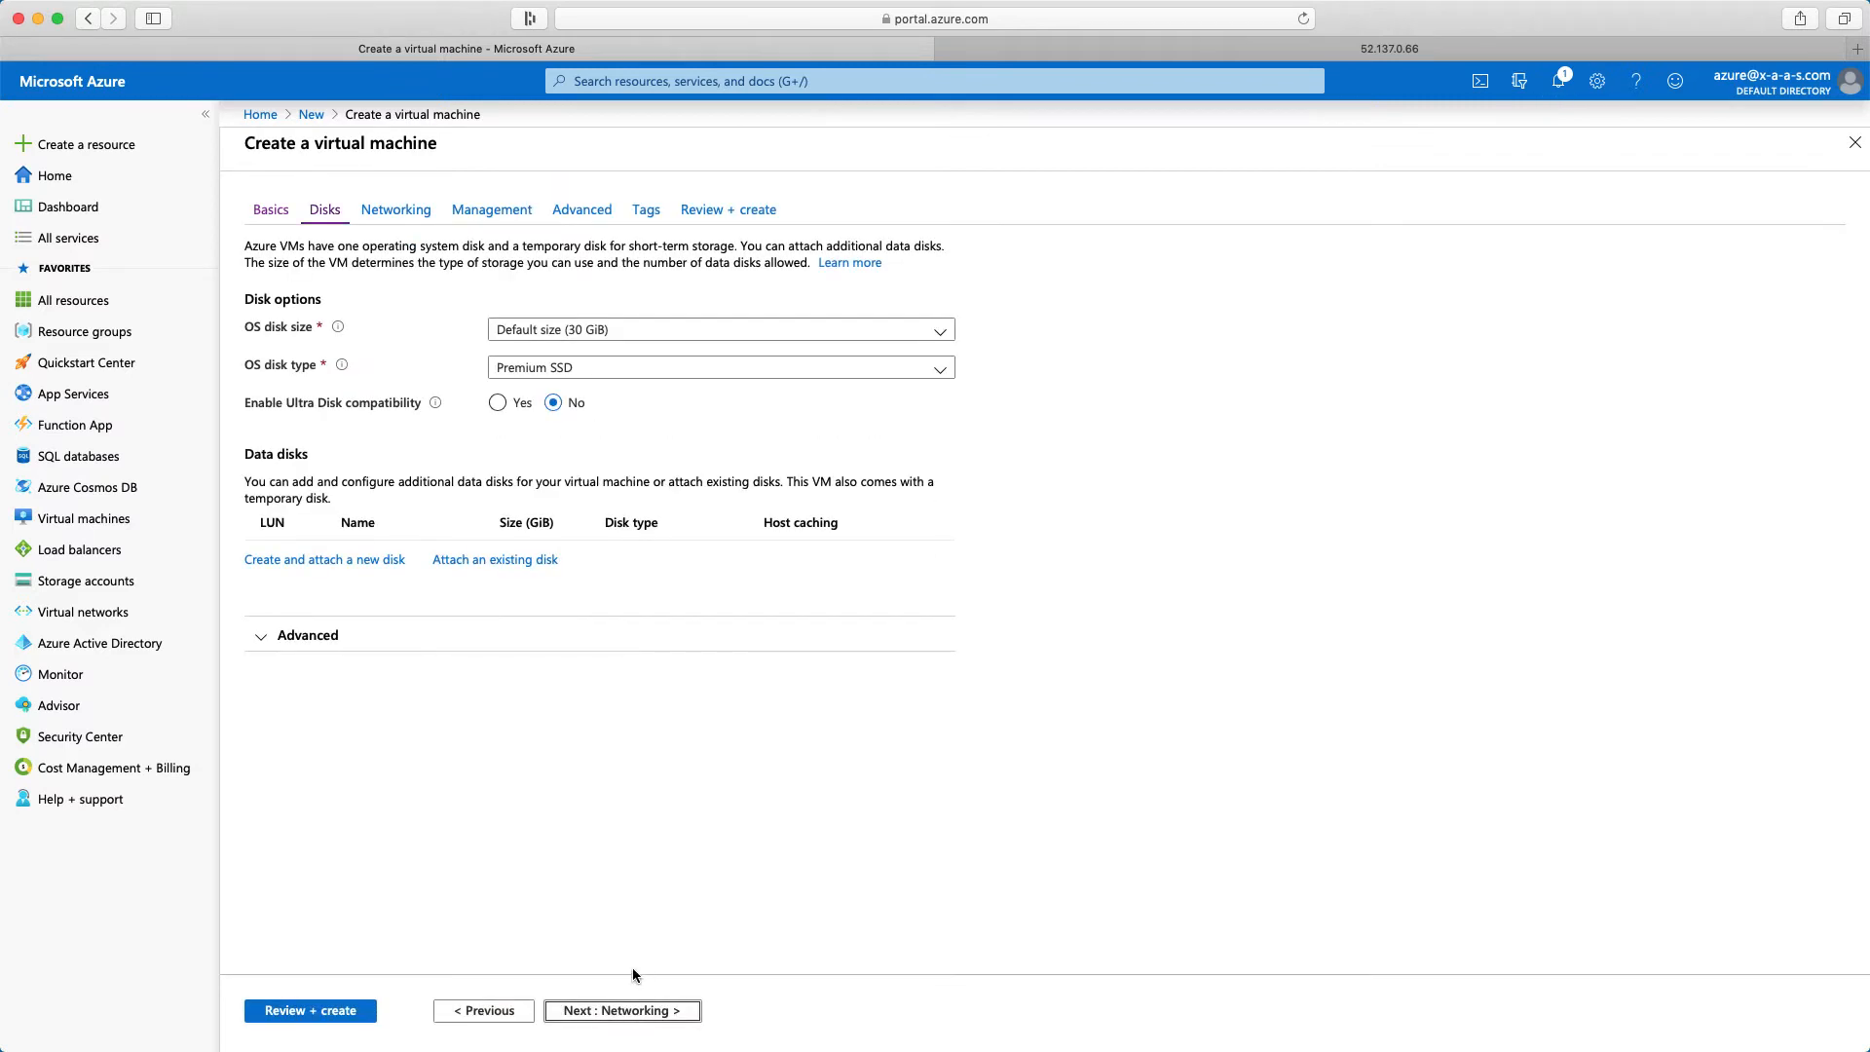
pyautogui.click(647, 1013)
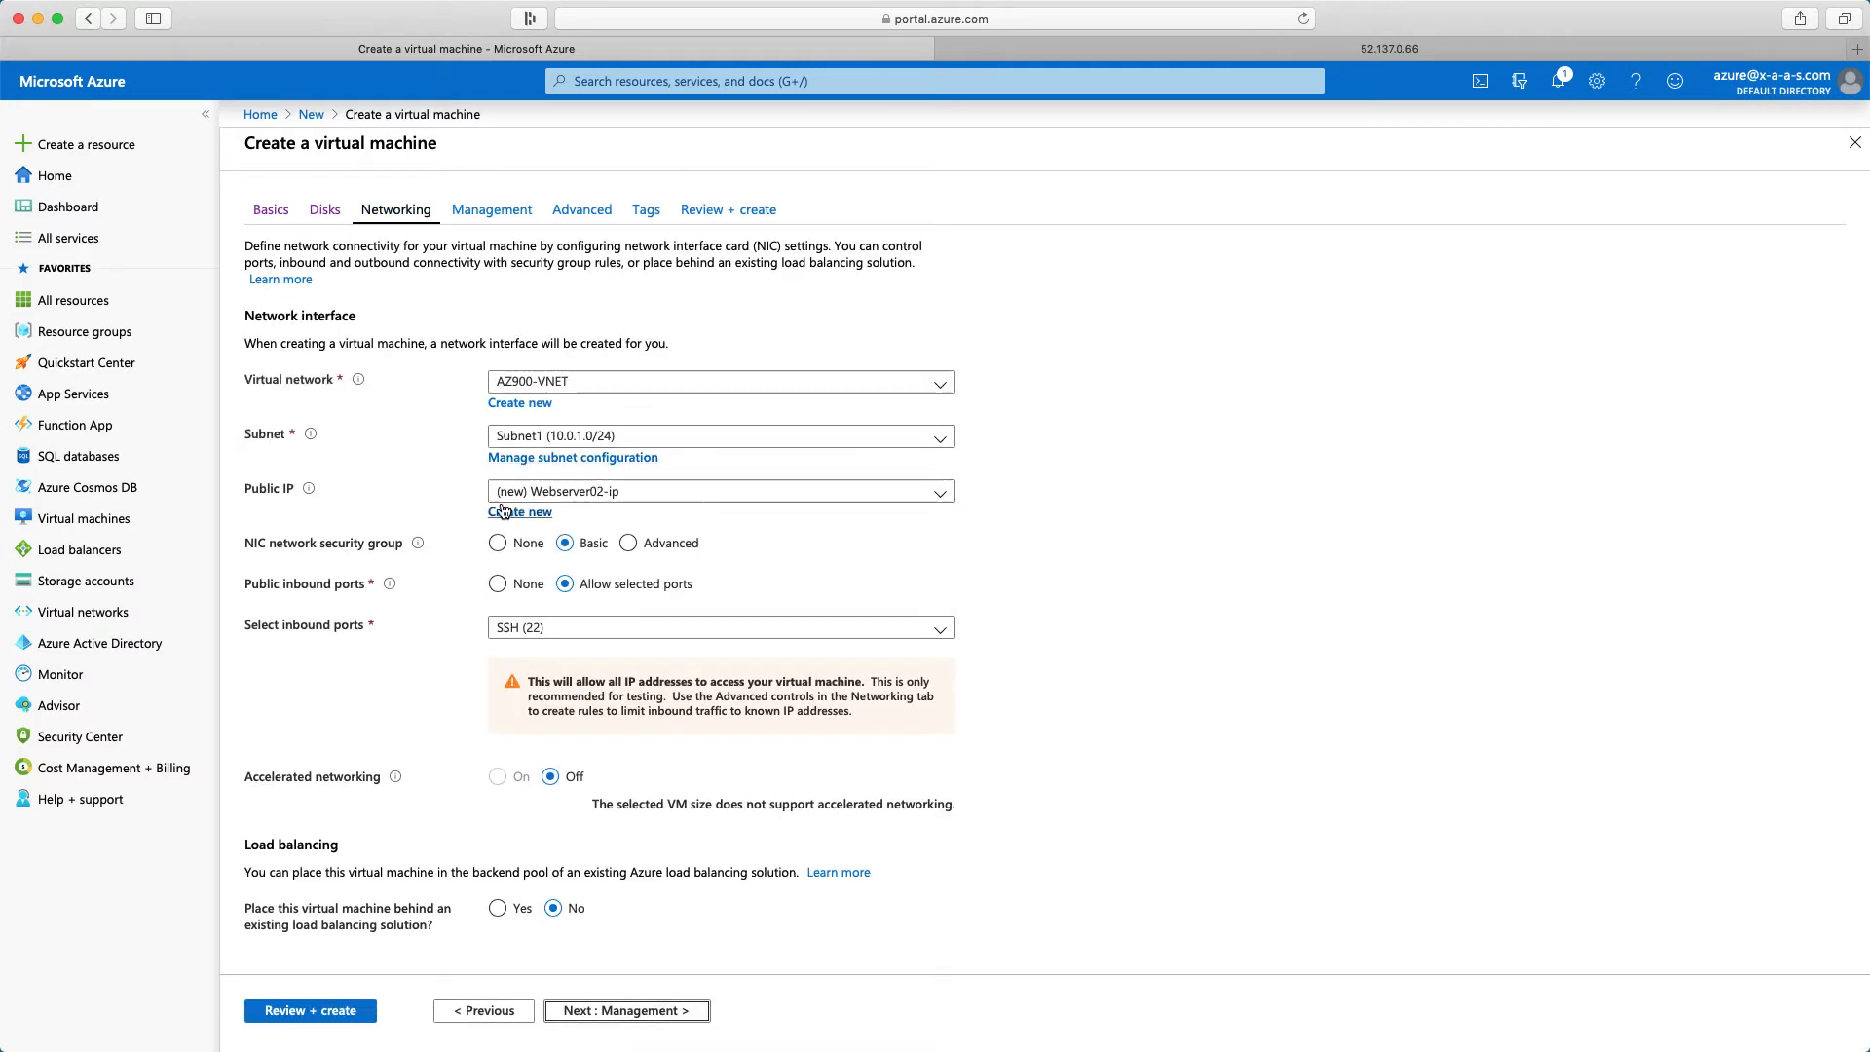
# Create a new zone-redundant public IP address named Webserver02-PIP for the virtual machine
pyautogui.click(541, 514)
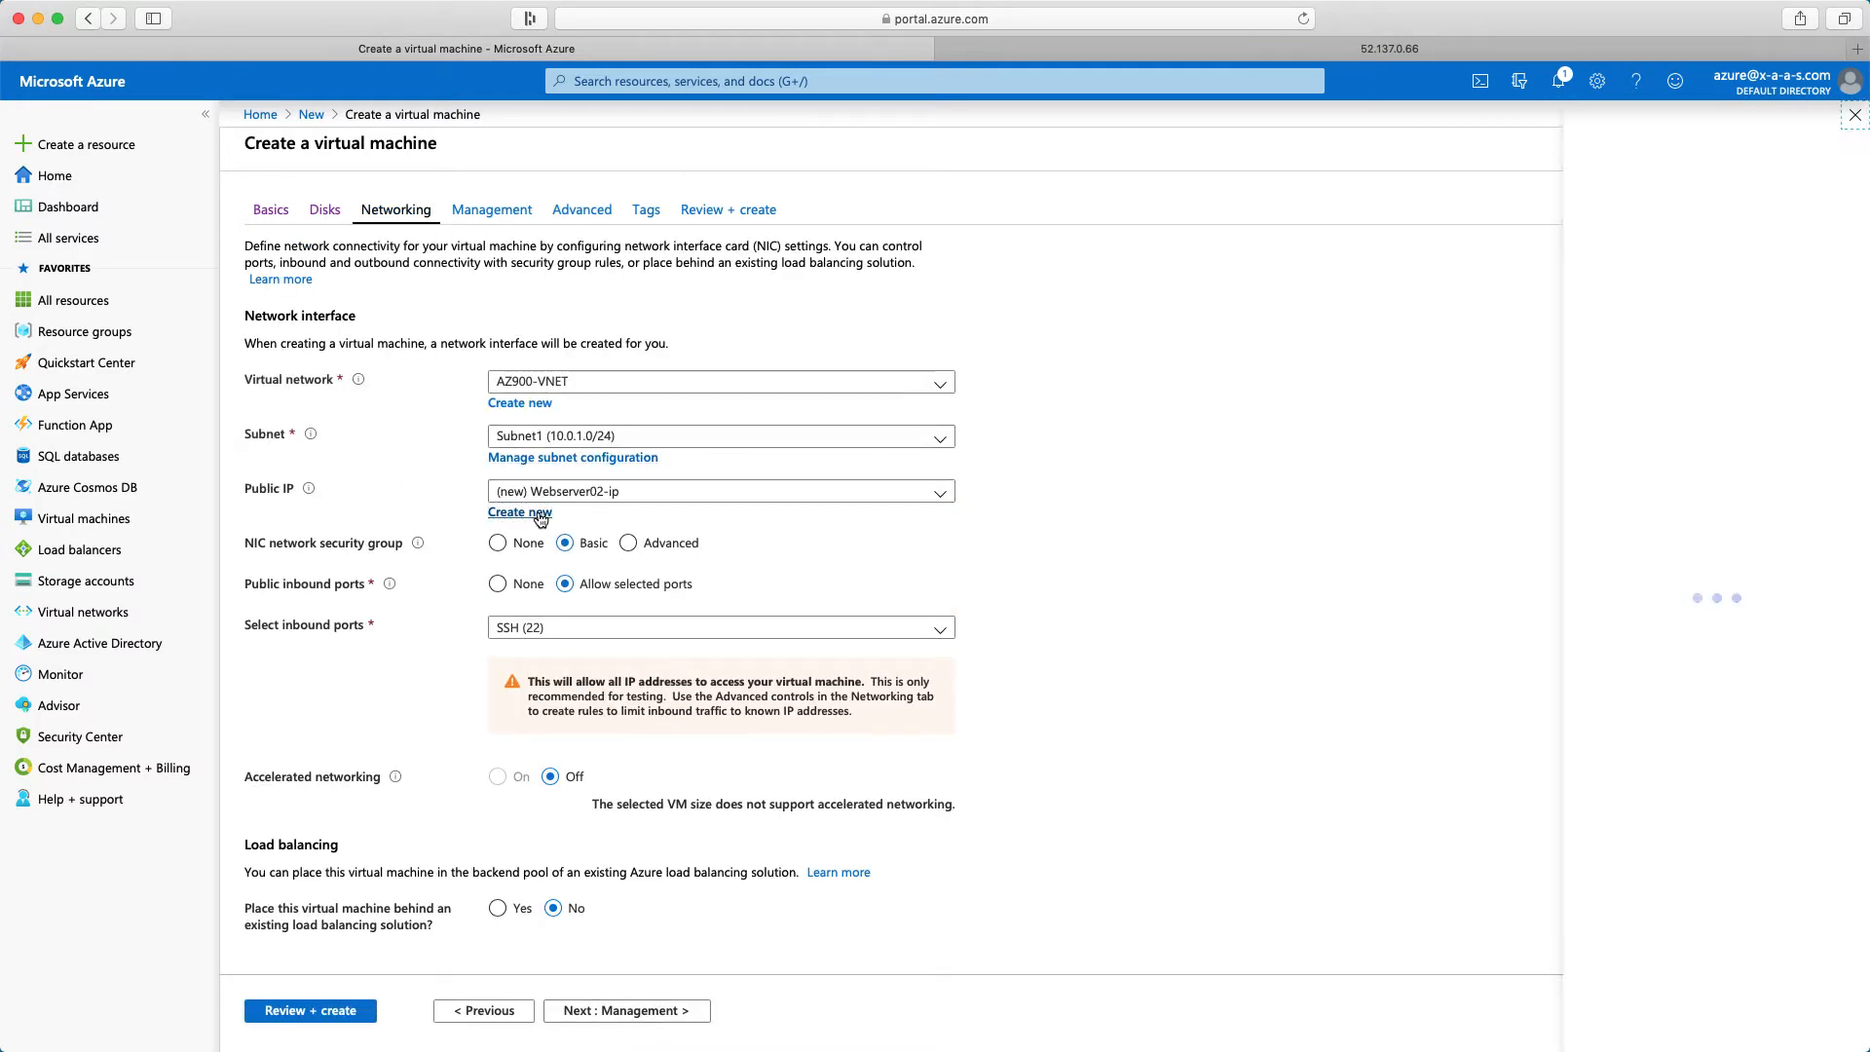
pyautogui.click(1577, 201)
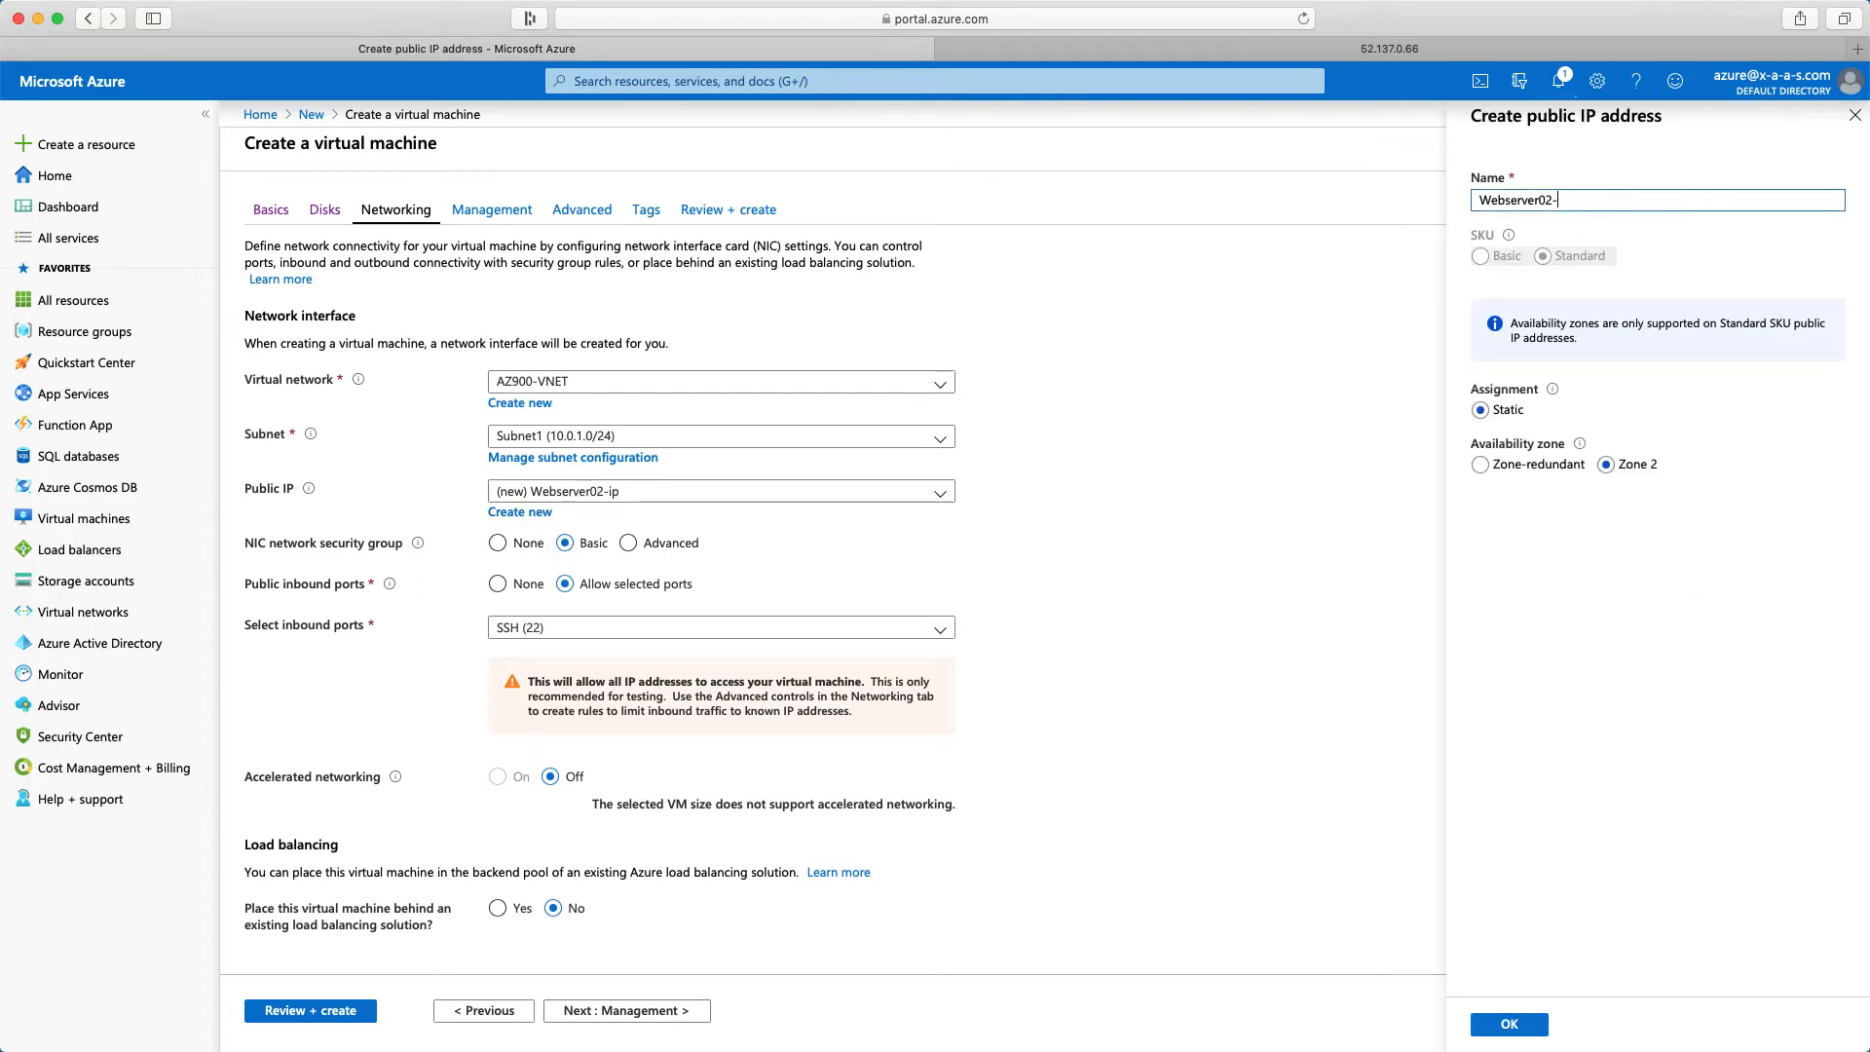
pyautogui.write('PIP')
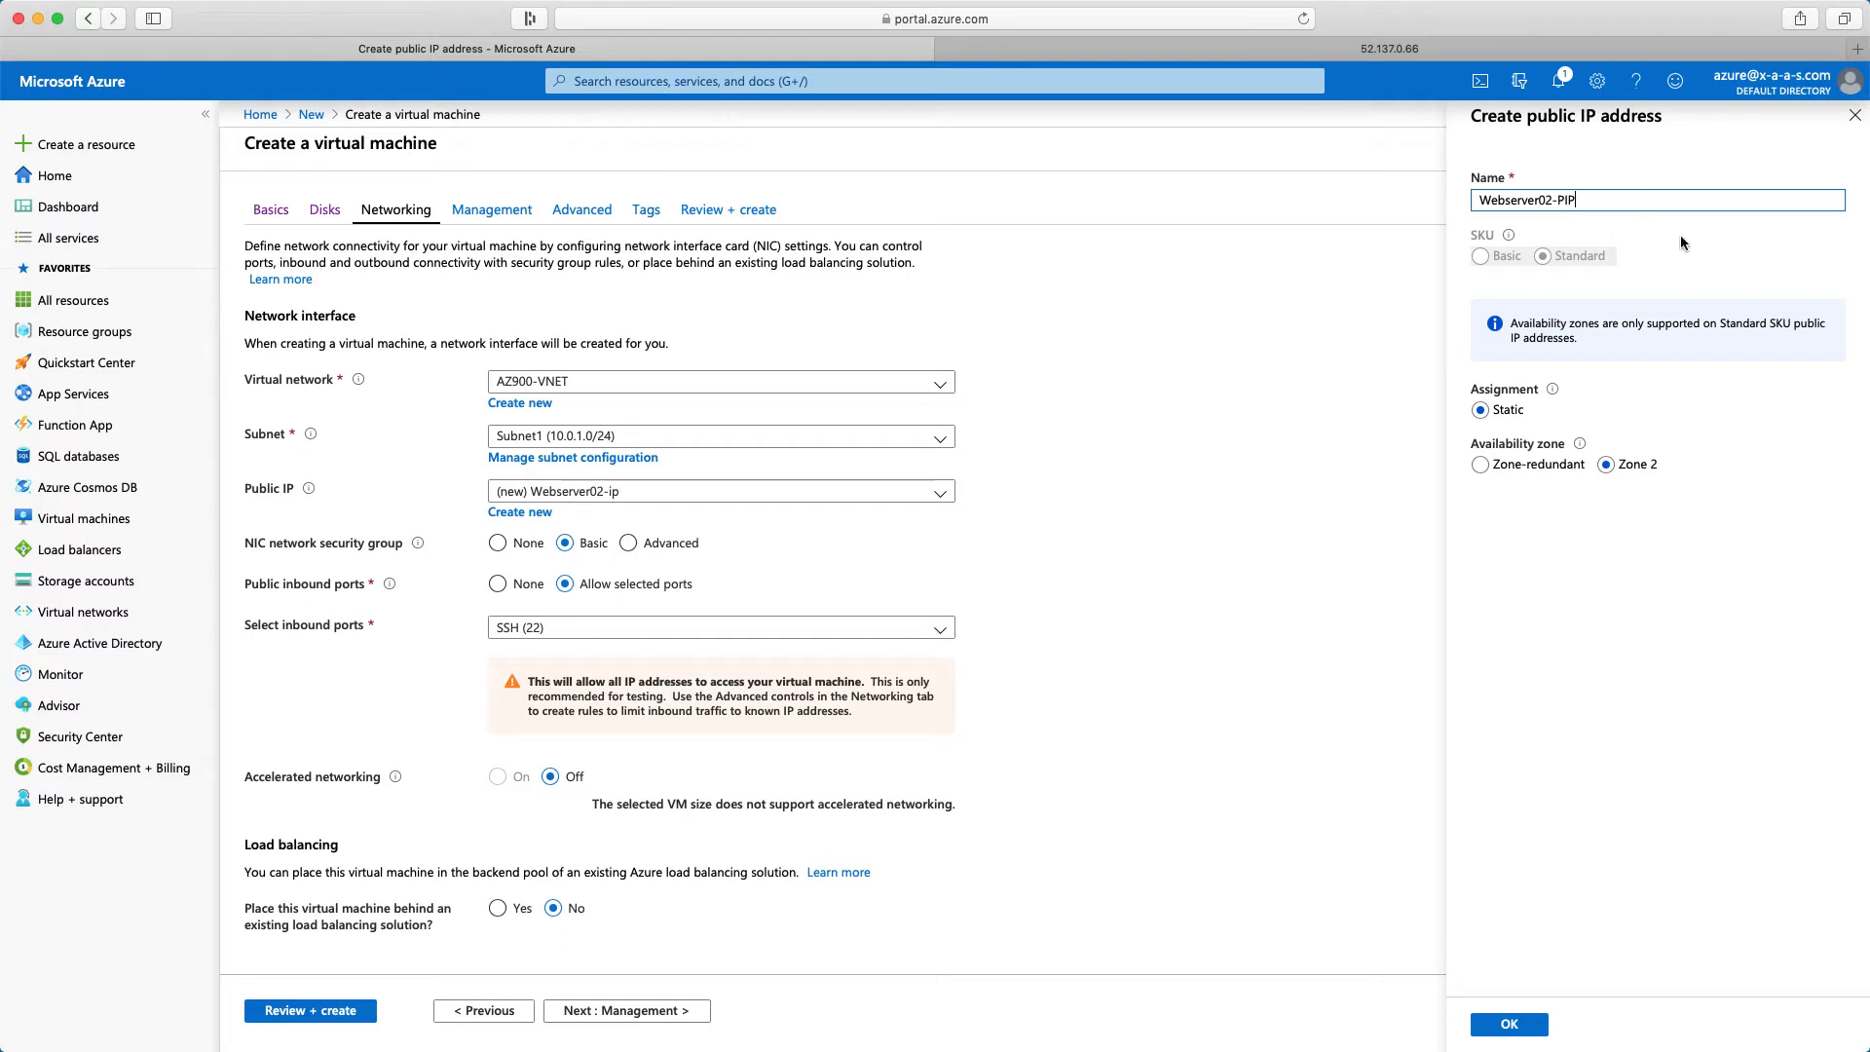
pyautogui.click(1478, 464)
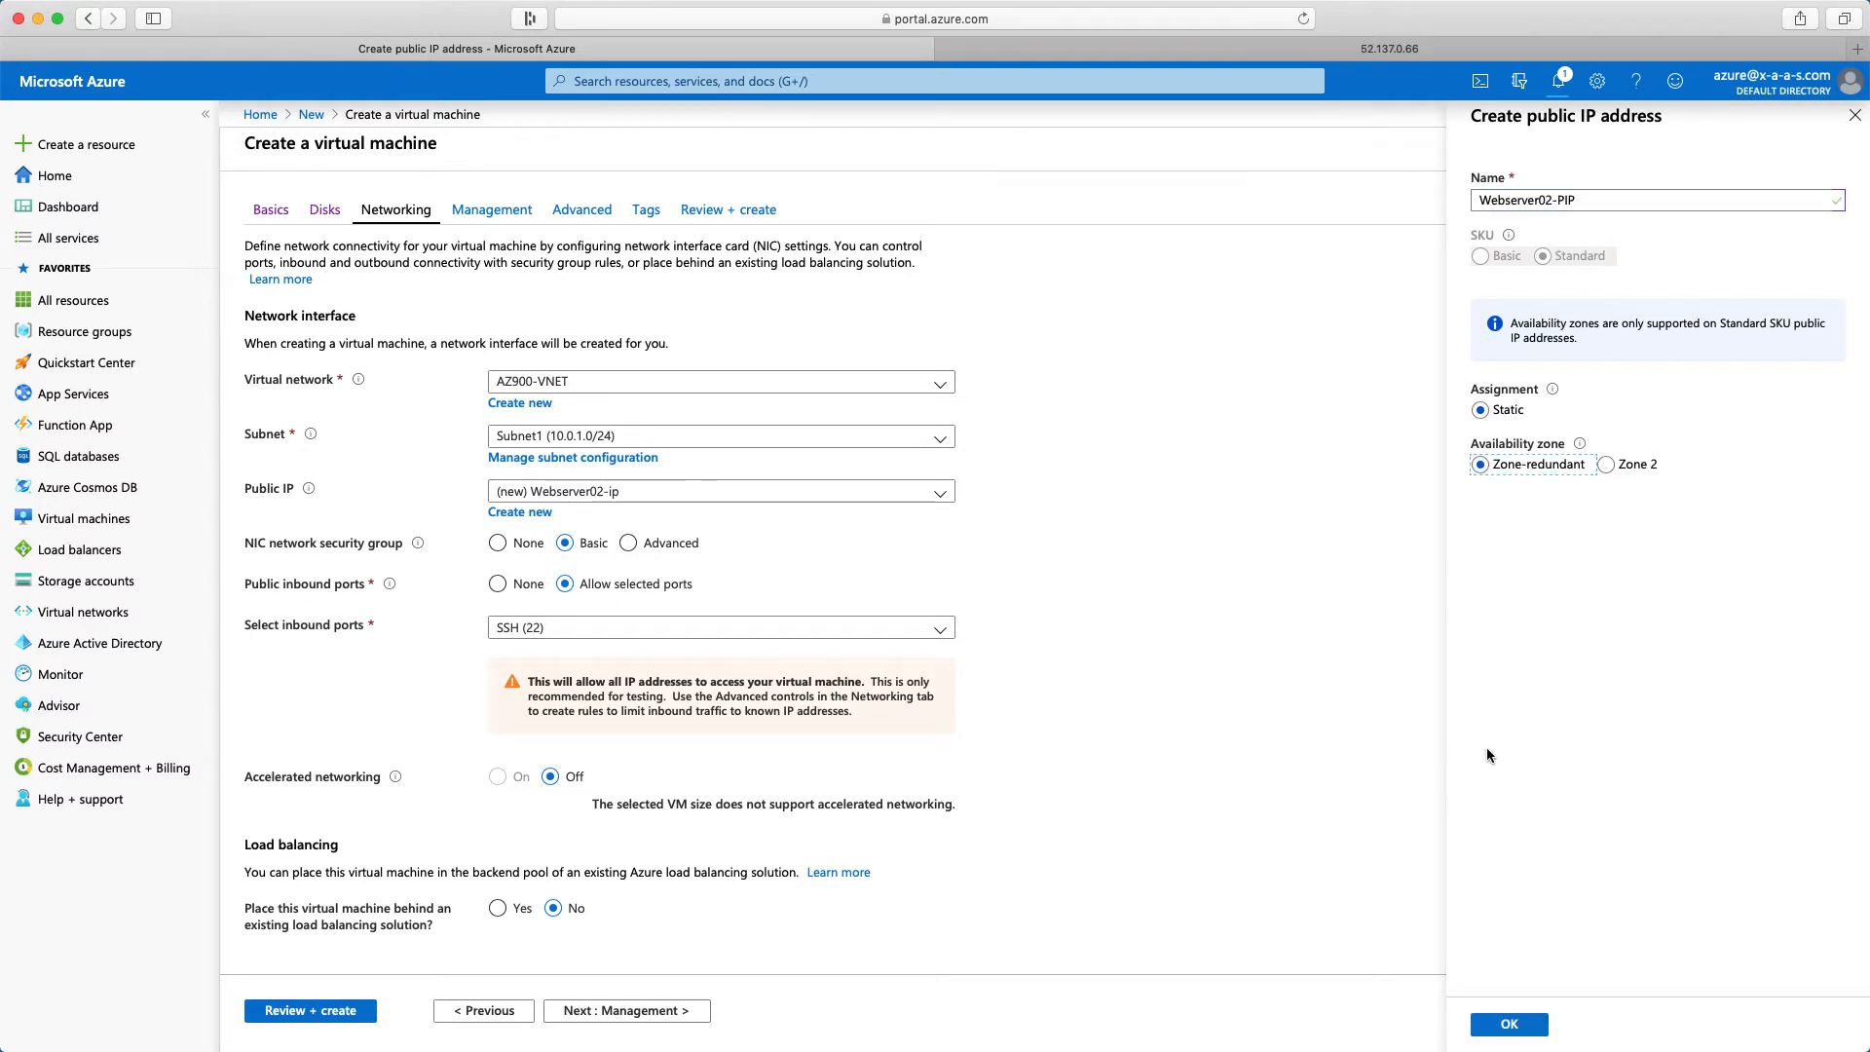
pyautogui.click(1506, 1025)
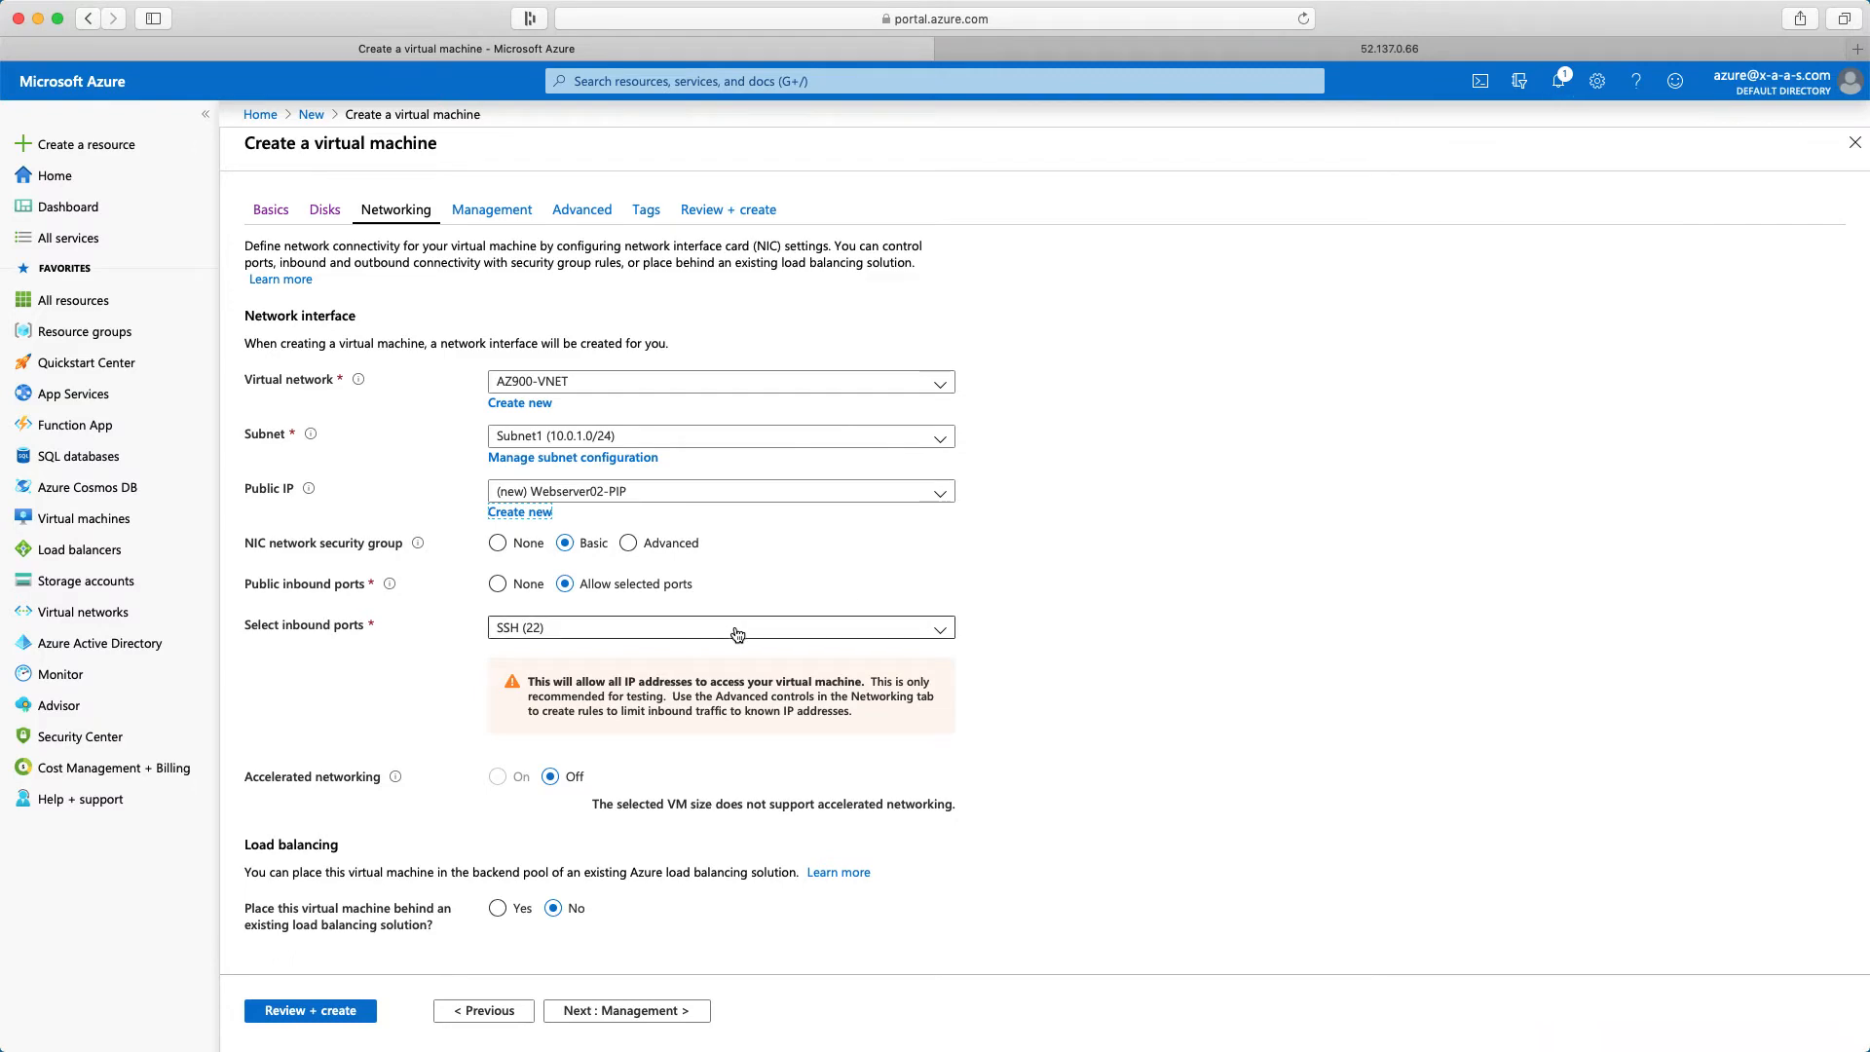
# Place the virtual machine behind the existing Azure load balancer LoadBalancer-AZ900, using the backend pool Backend-Pool_AZ900
pyautogui.scroll(-1, 733, 626)
pyautogui.click(498, 894)
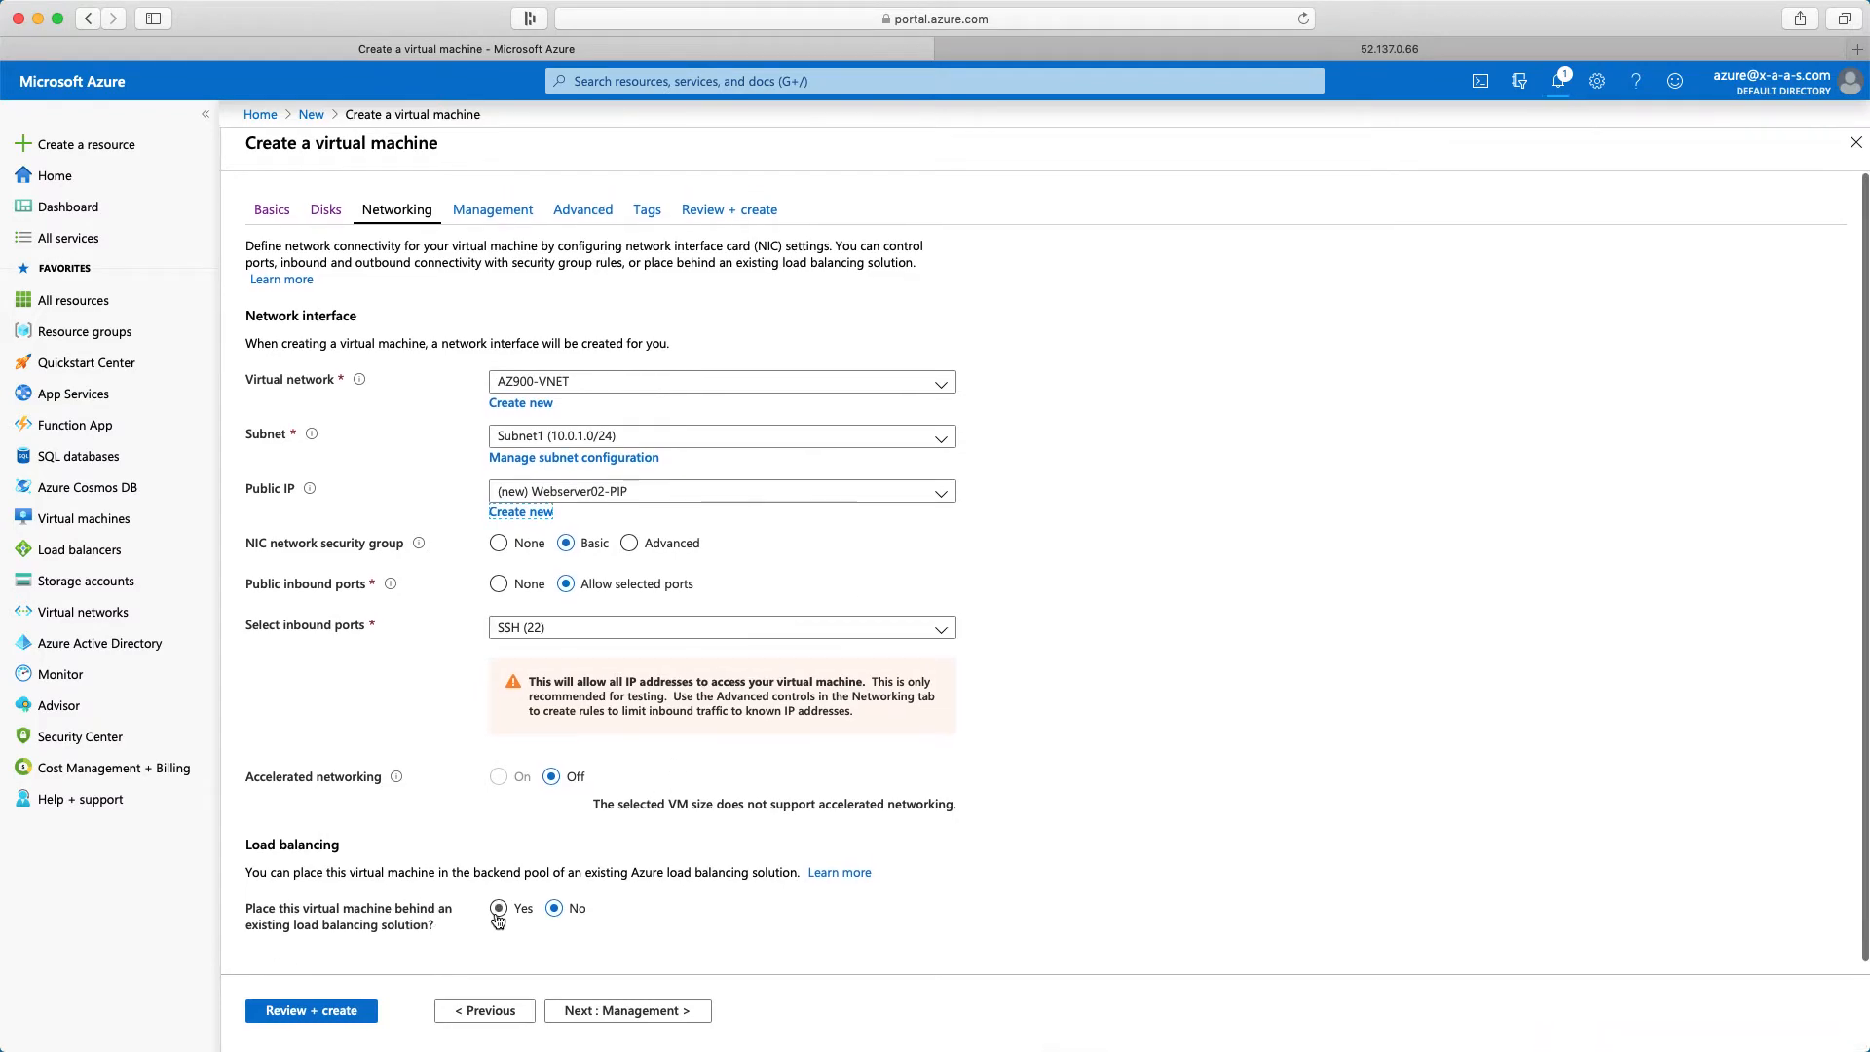
pyautogui.scroll(-5, 585, 919)
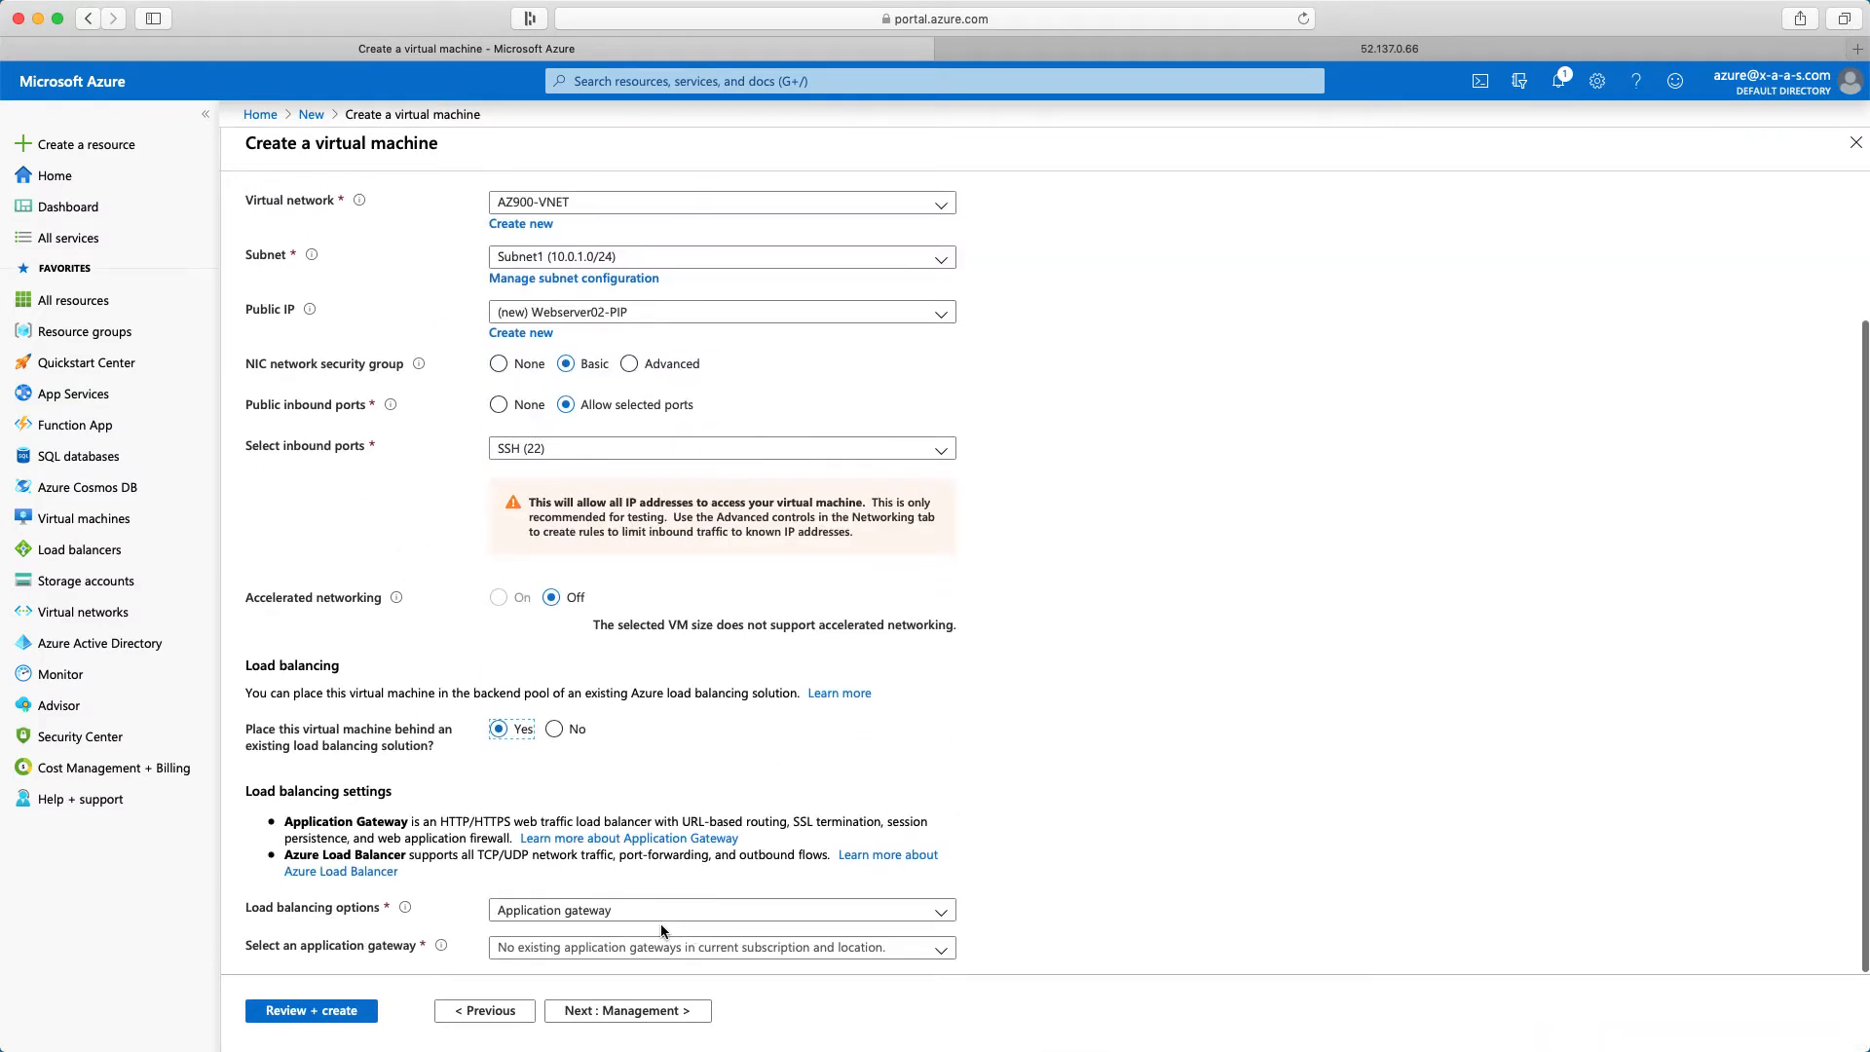
pyautogui.click(660, 922)
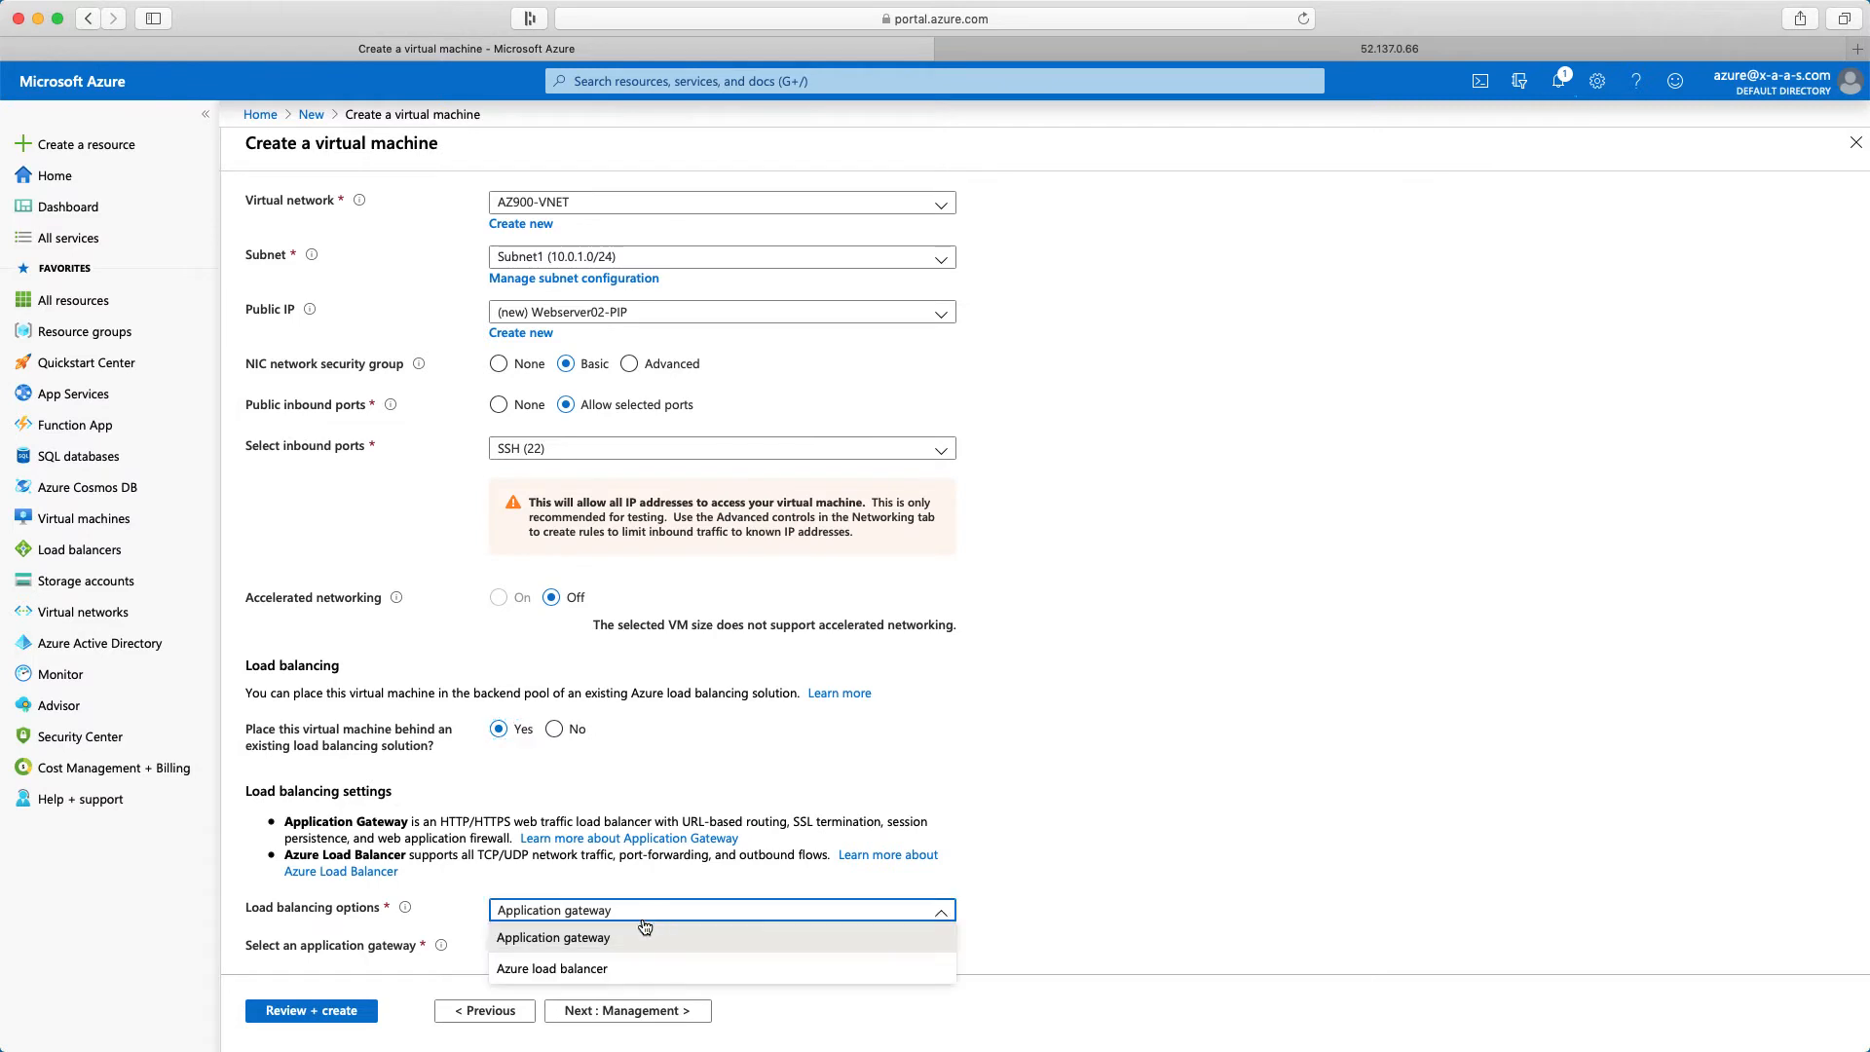
pyautogui.click(548, 971)
pyautogui.scroll(-1, 772, 875)
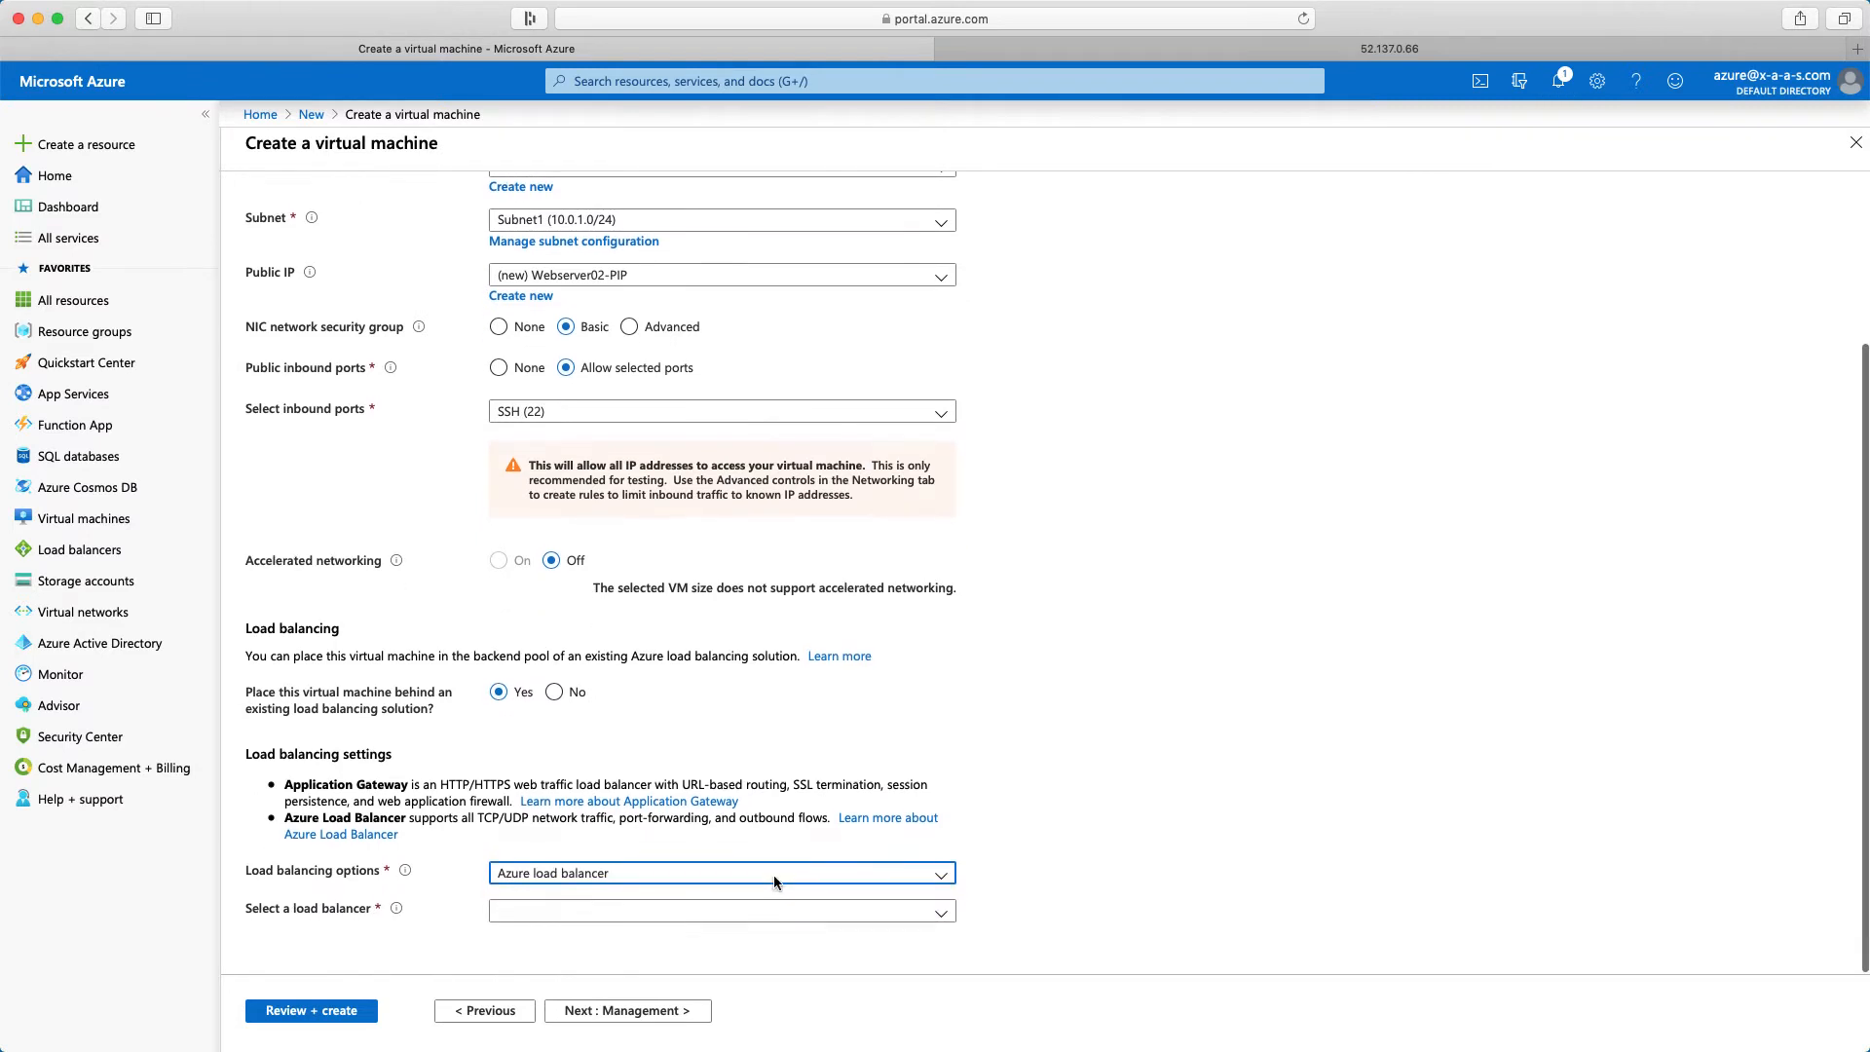
pyautogui.click(942, 920)
pyautogui.click(941, 949)
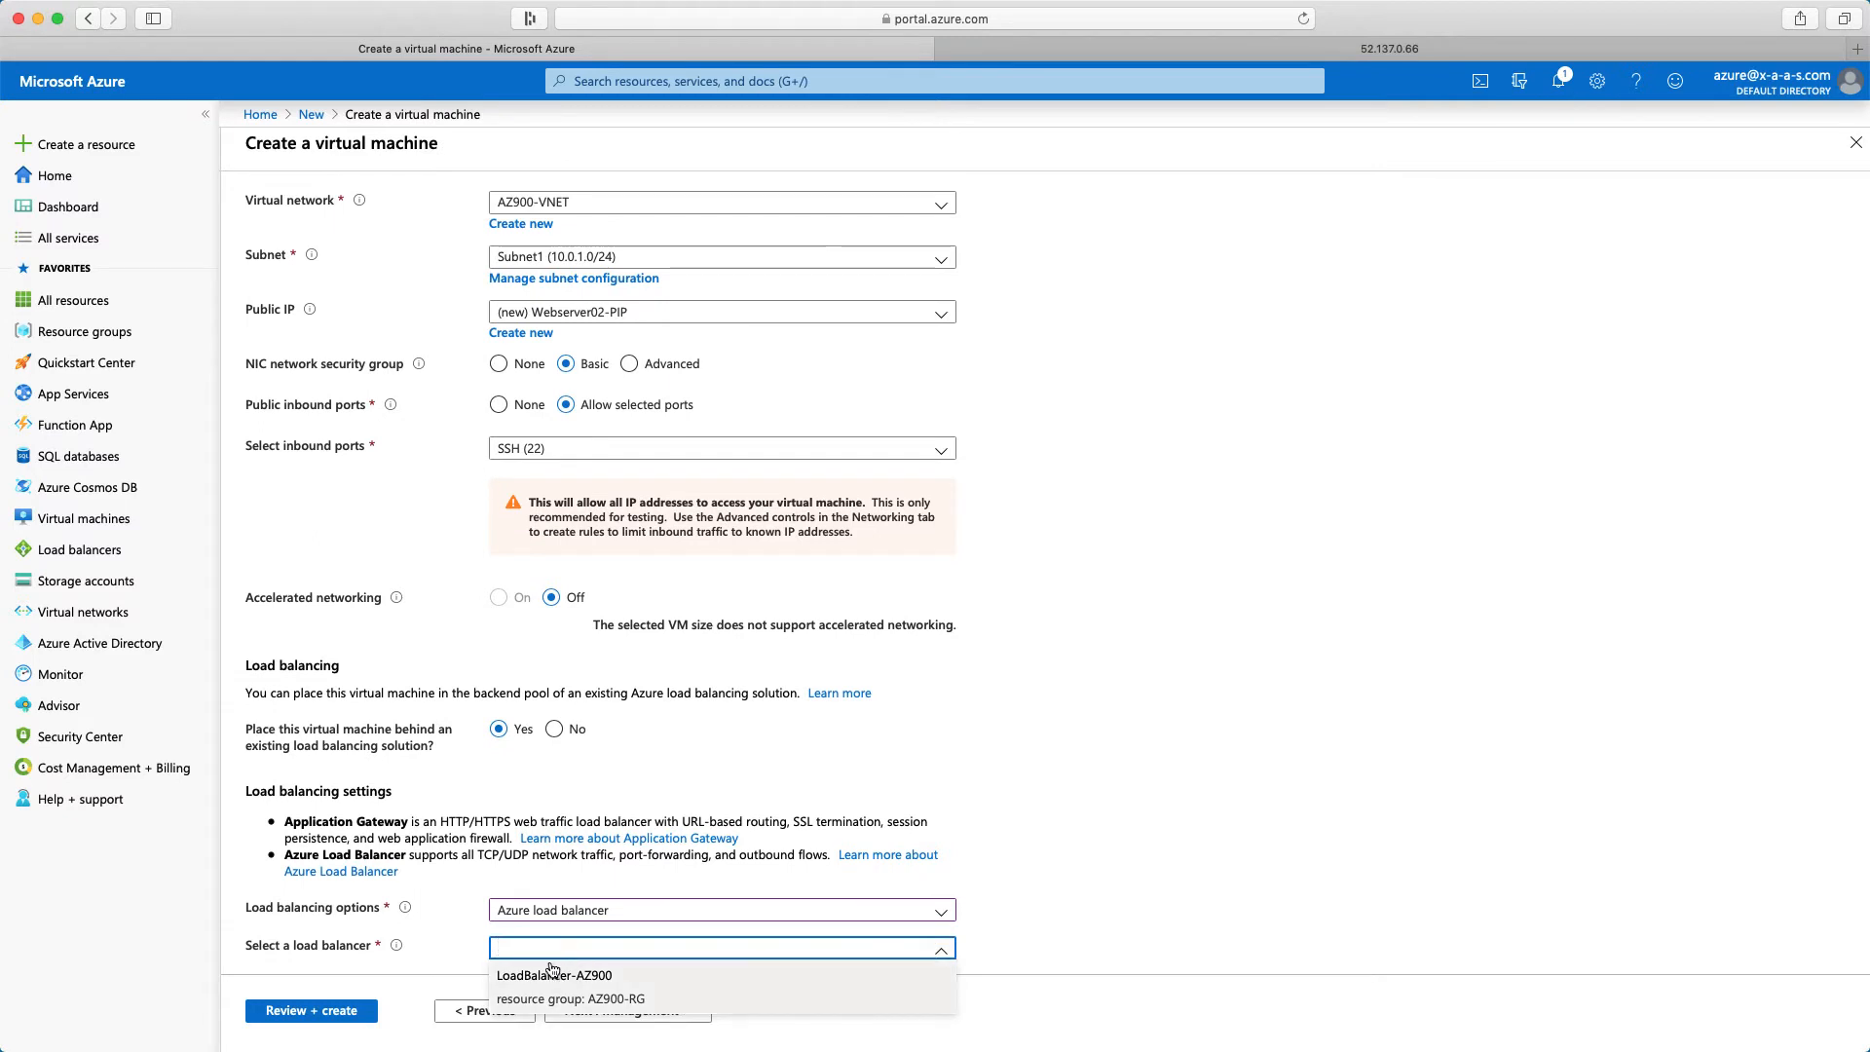
pyautogui.click(557, 977)
pyautogui.scroll(-2, 555, 954)
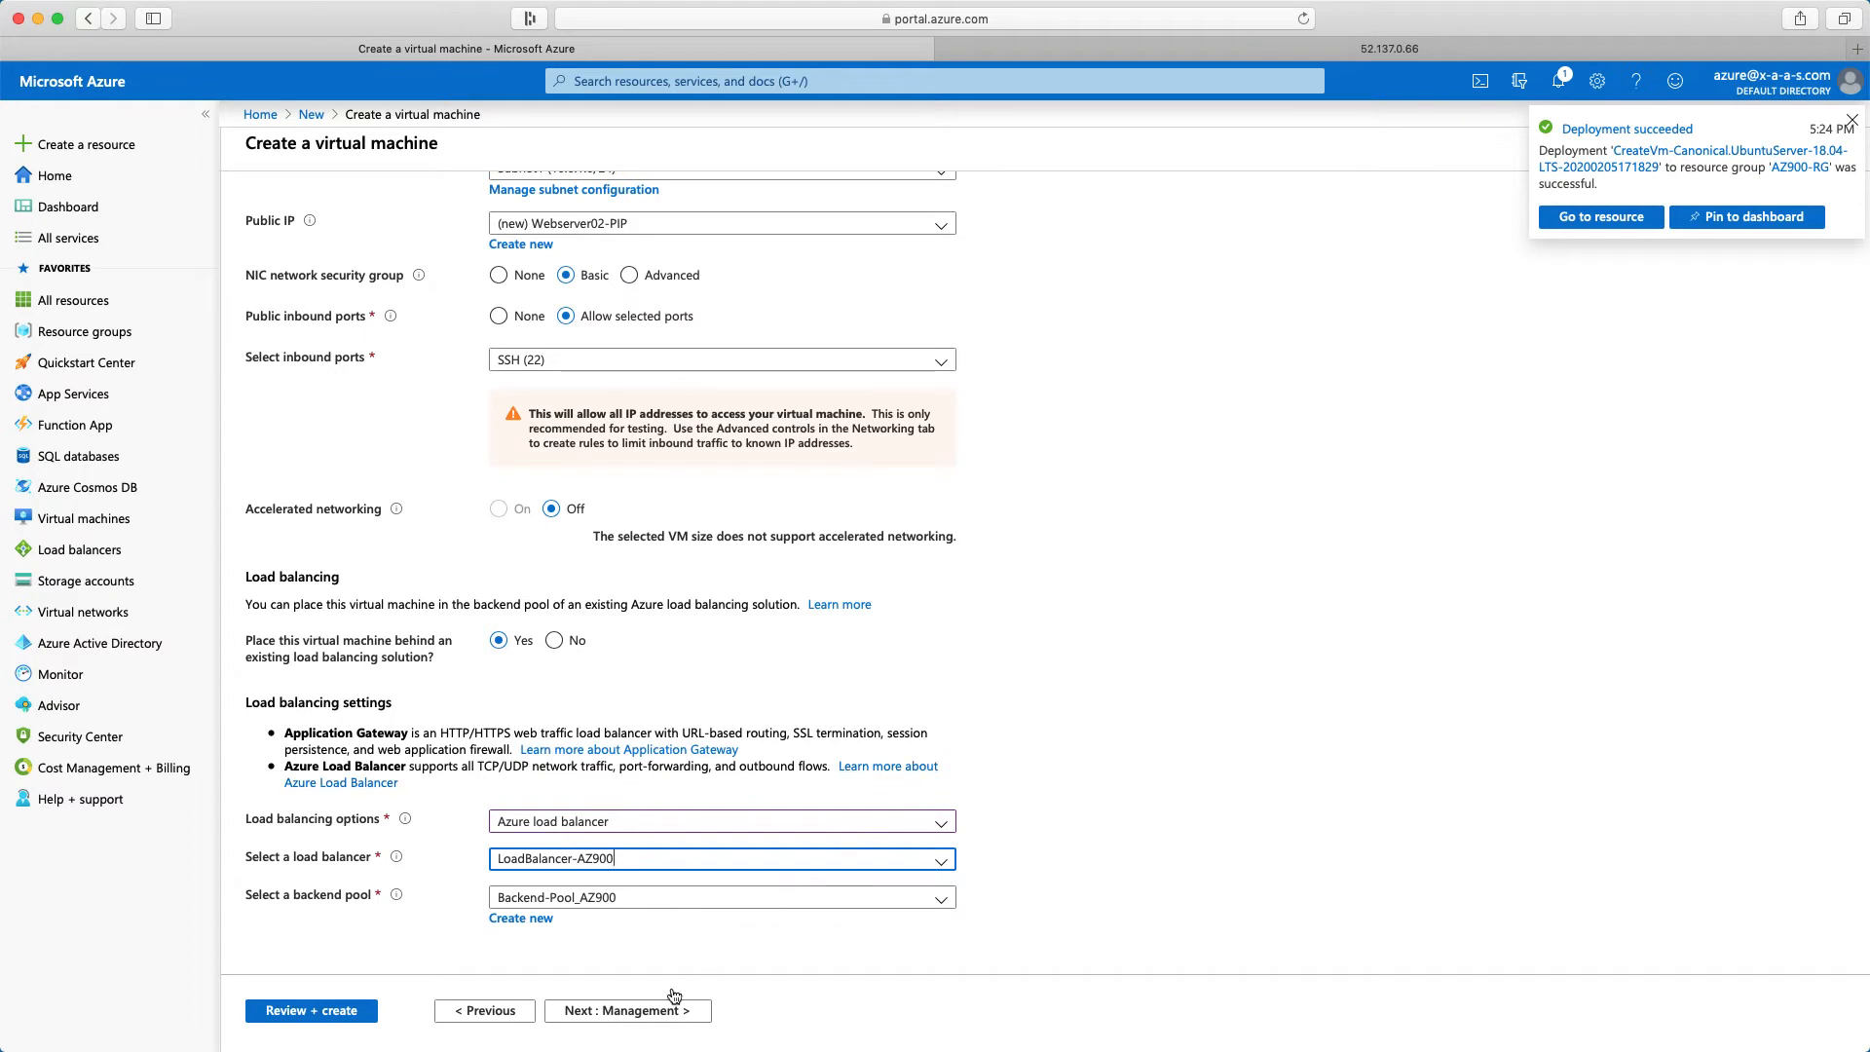
# Keep the default management and advanced options for Webserver02 and continue to its tags
pyautogui.click(645, 1016)
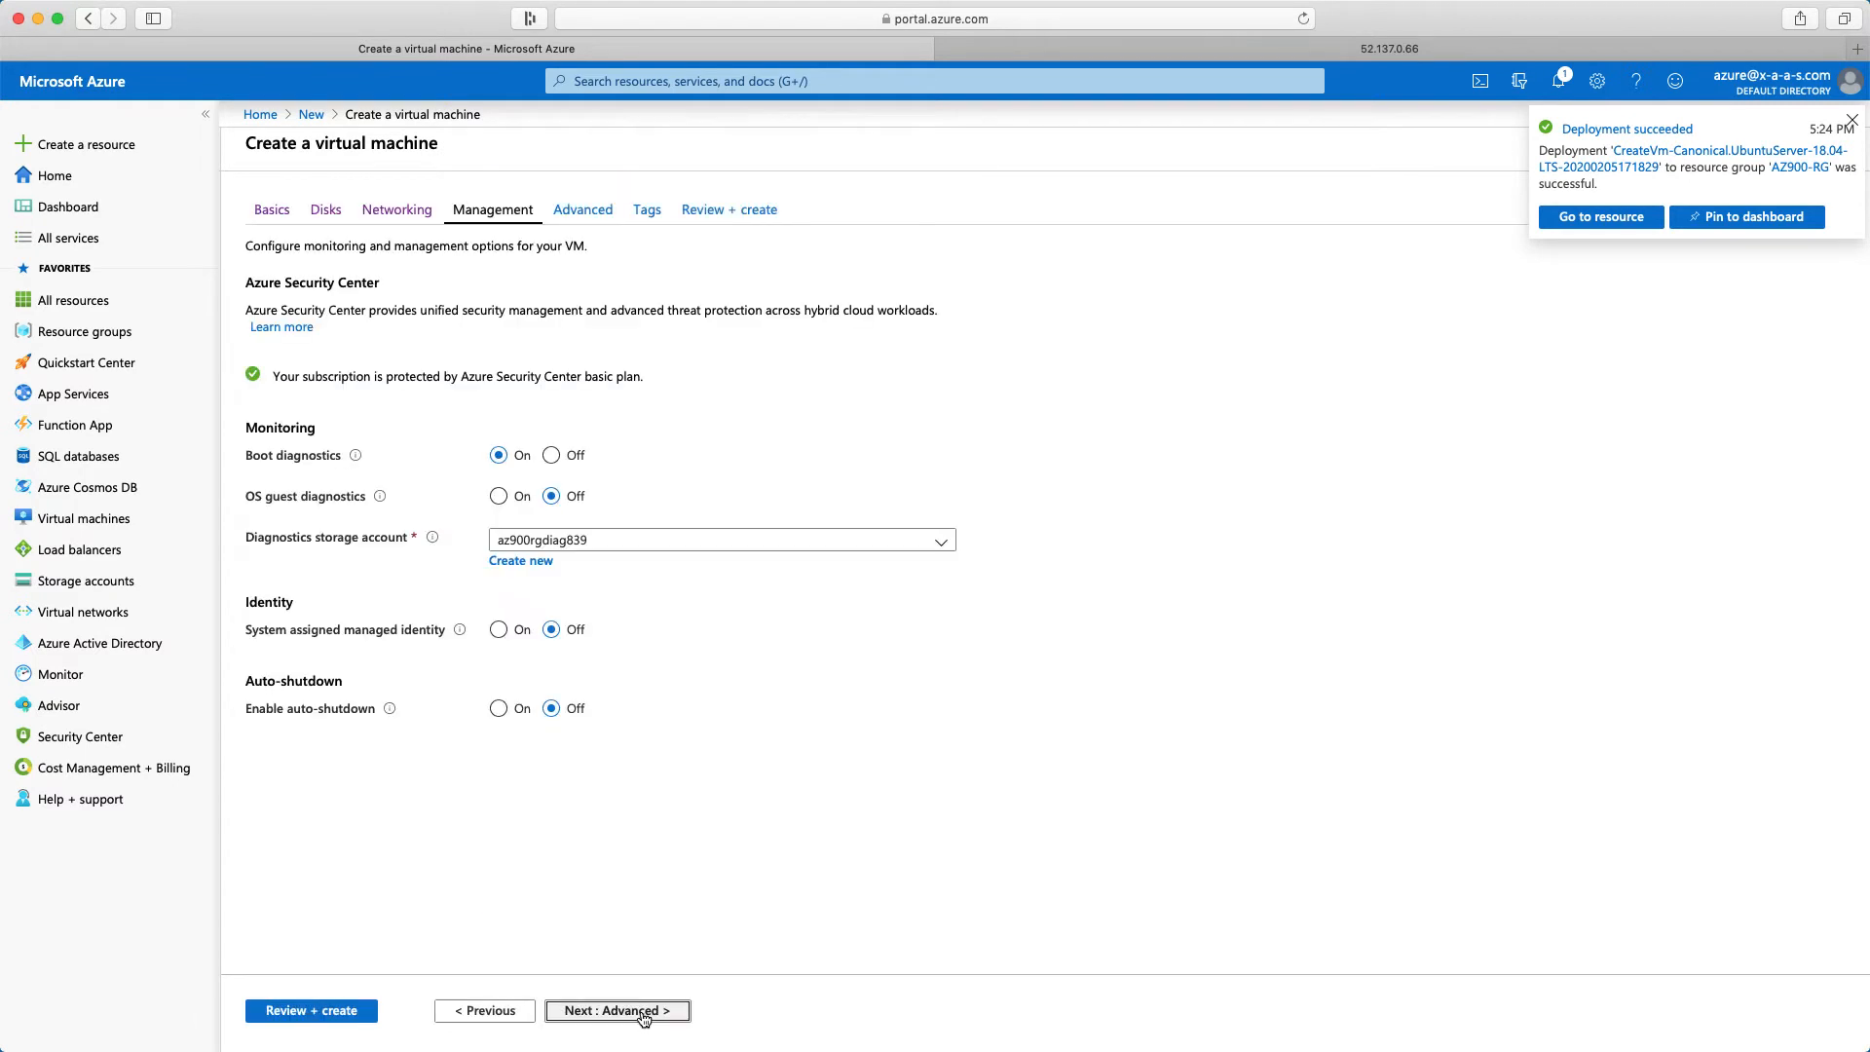
pyautogui.click(644, 1016)
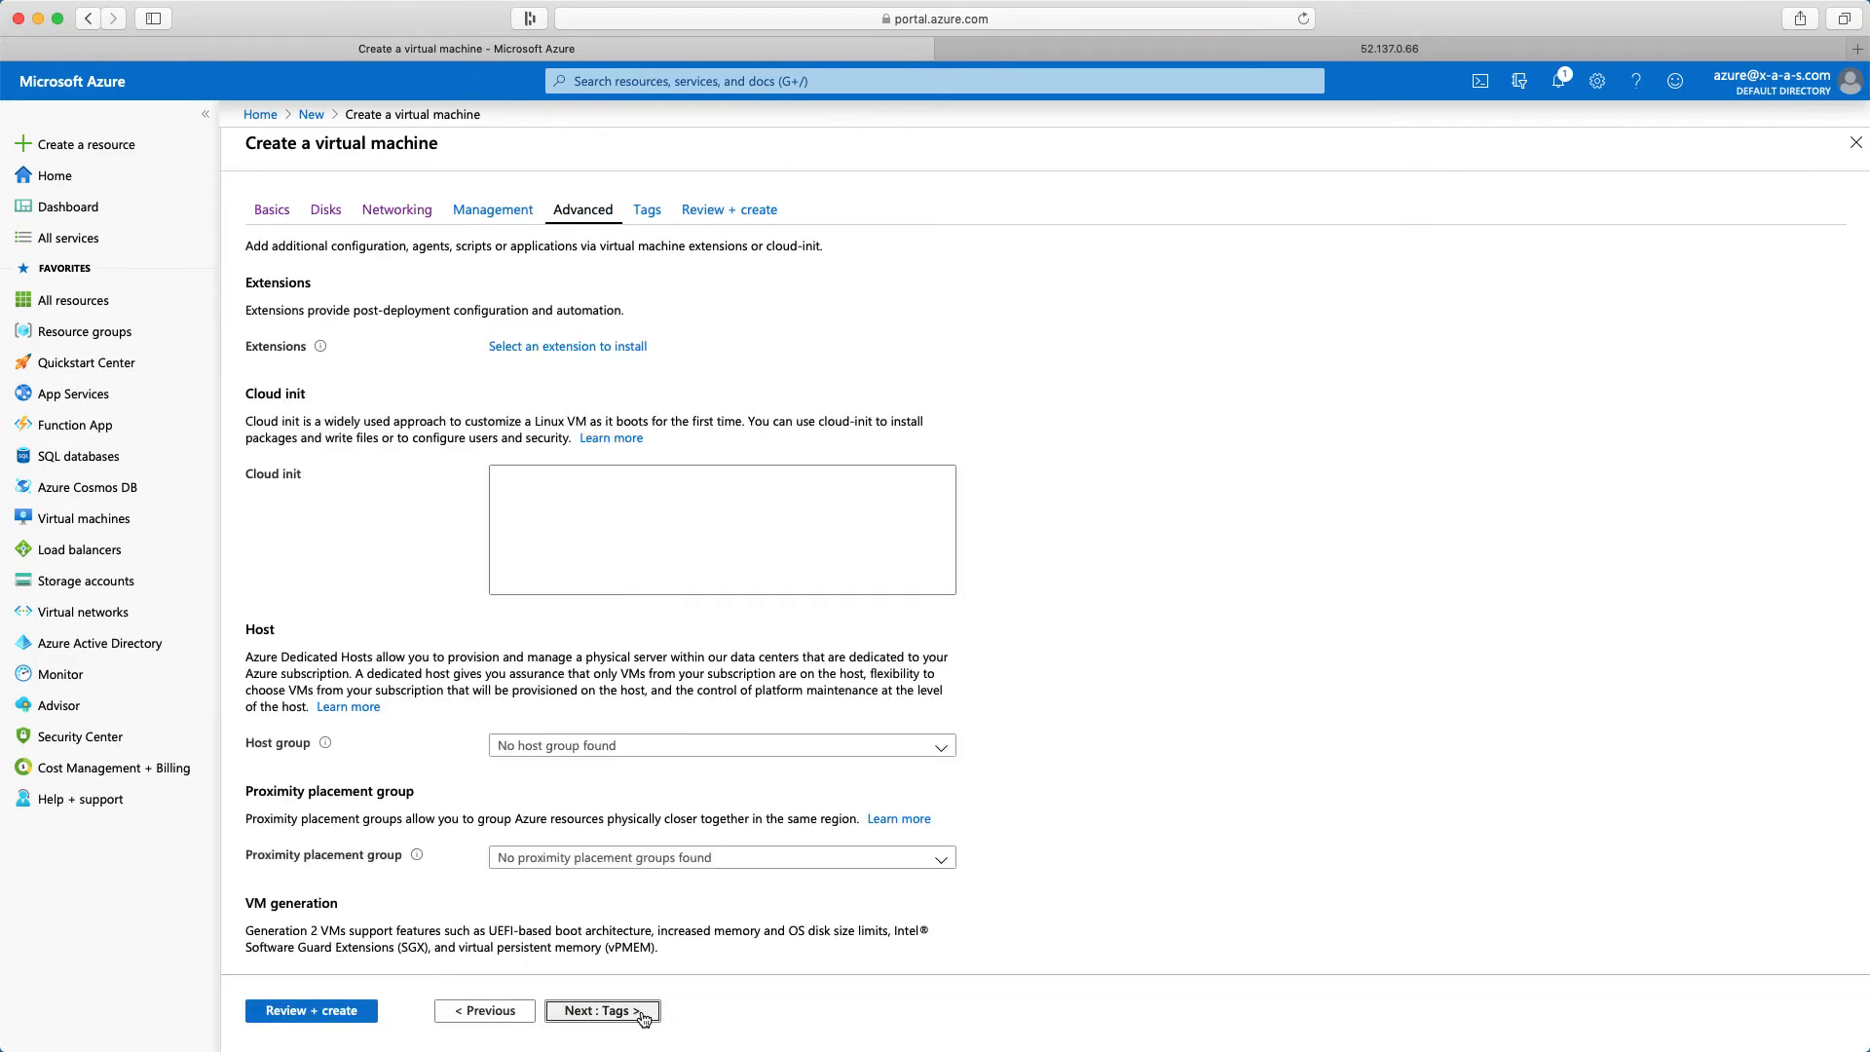
pyautogui.click(601, 1011)
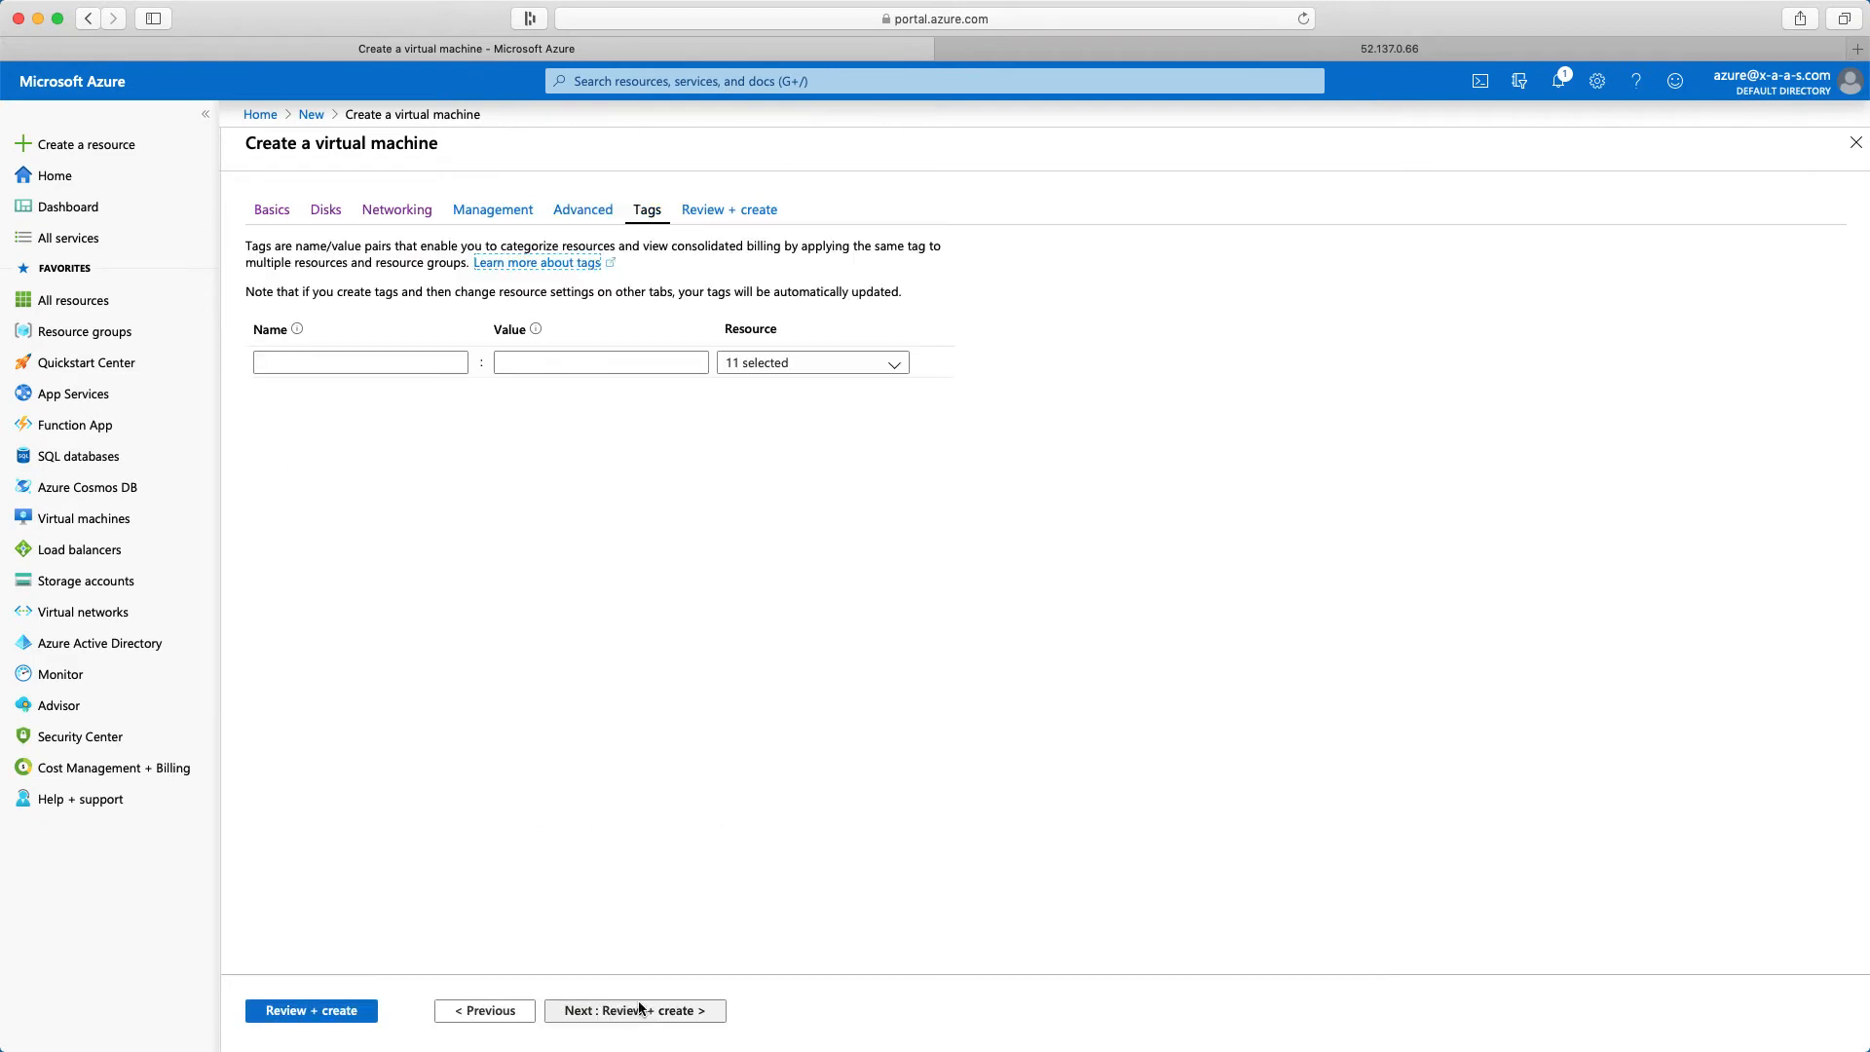
# Add two tags to the virtual machine resources: Name with value Webserver02 and Tag with value AZ900
pyautogui.click(382, 363)
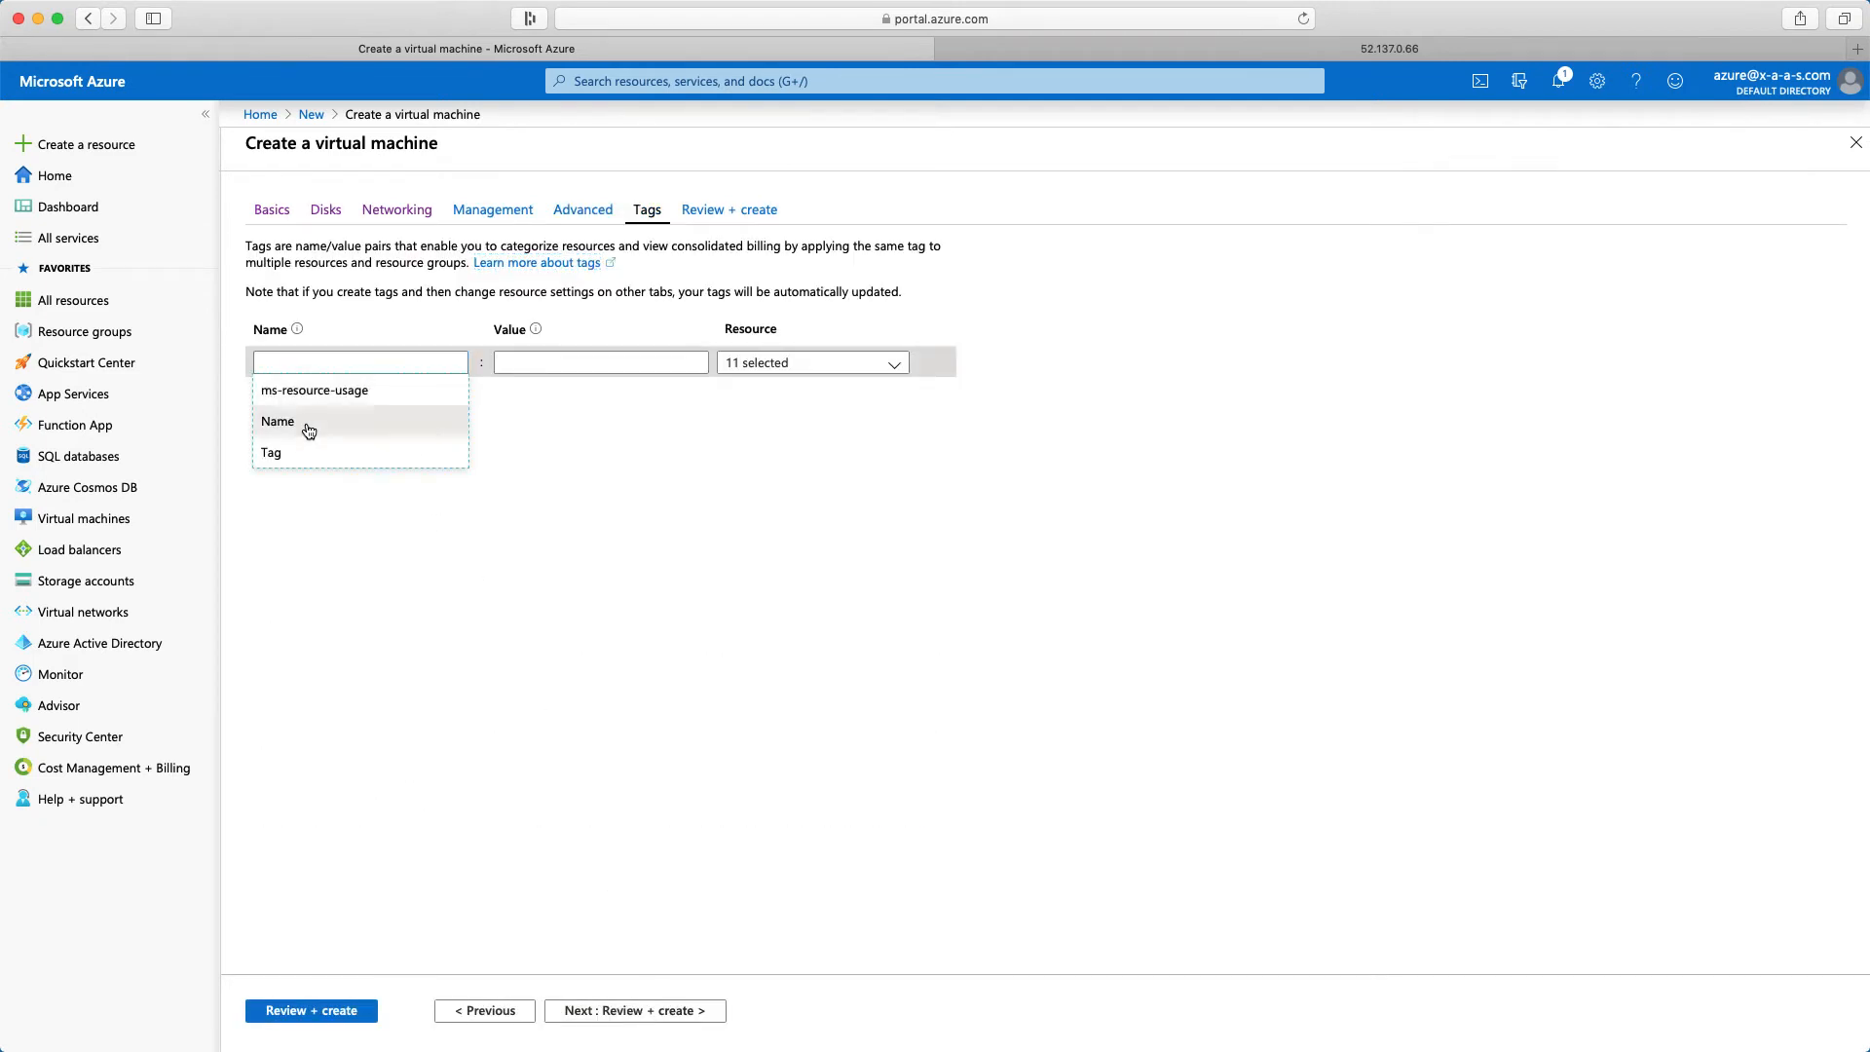
pyautogui.click(341, 415)
pyautogui.click(509, 365)
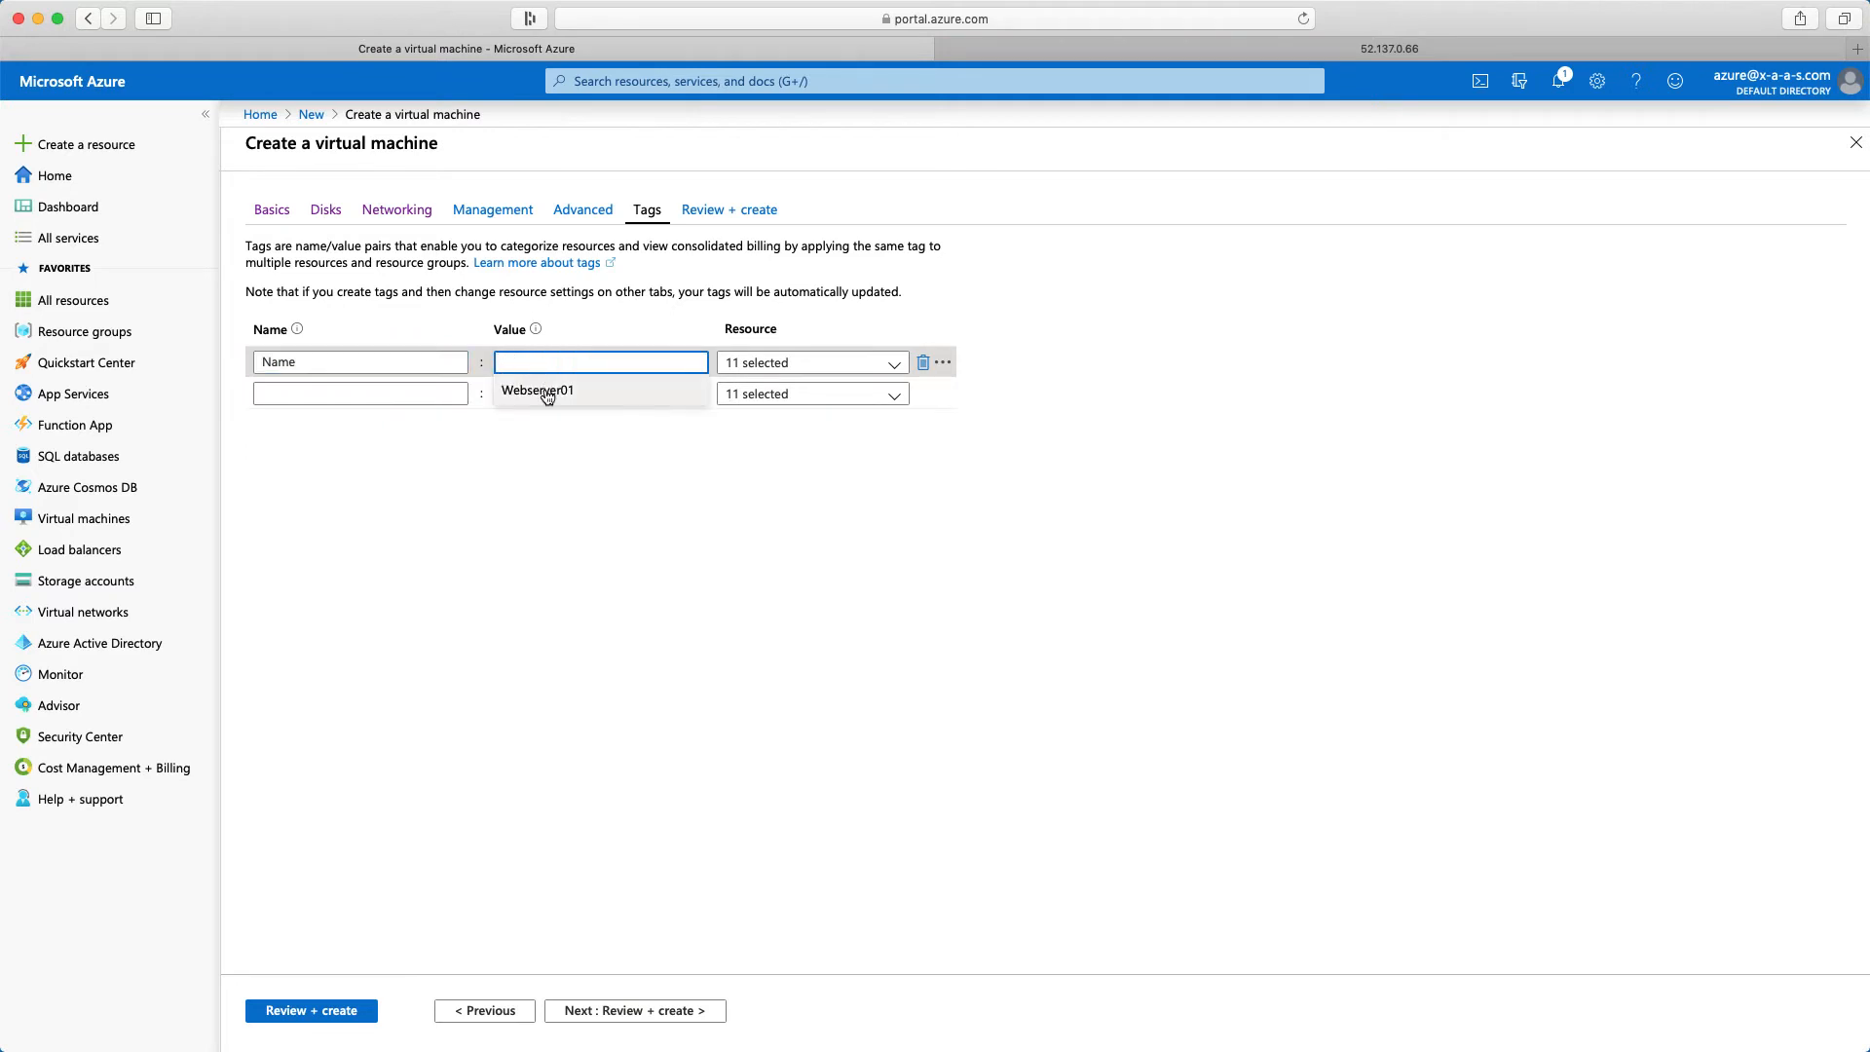
pyautogui.click(543, 390)
pyautogui.click(419, 518)
pyautogui.click(375, 400)
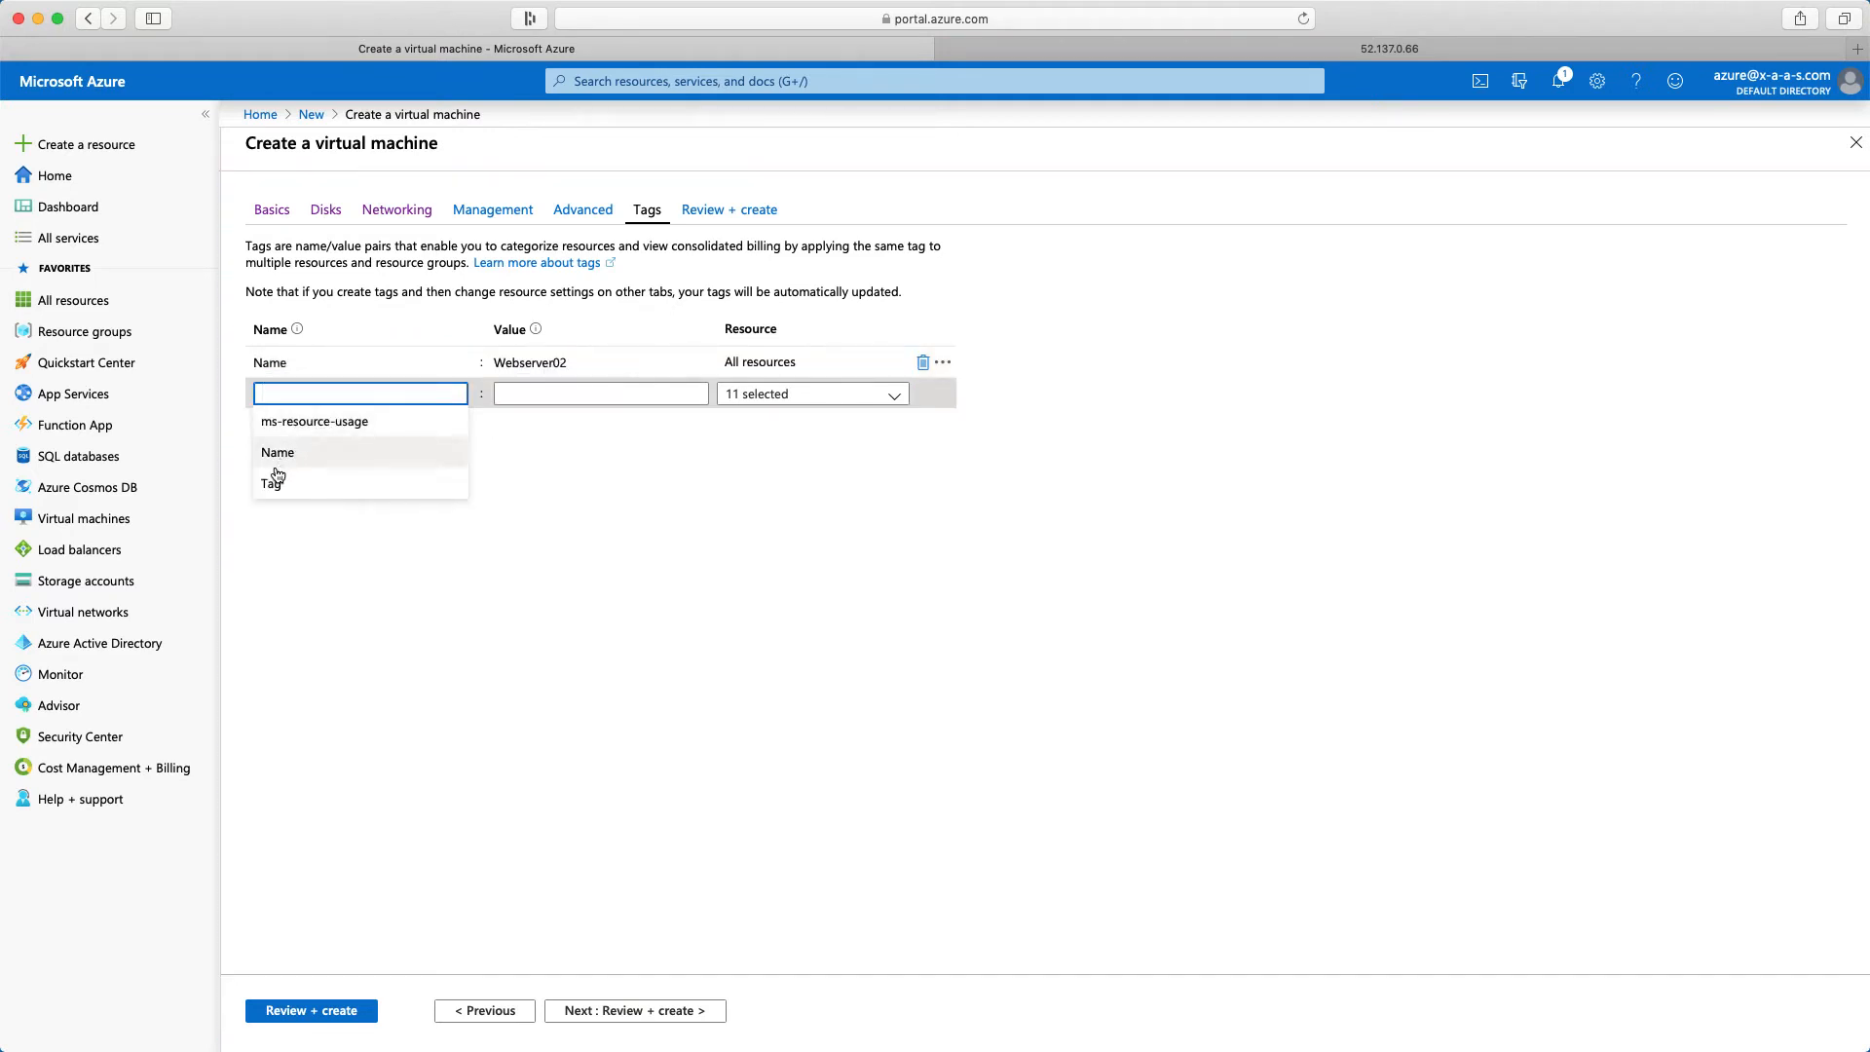
pyautogui.click(277, 477)
pyautogui.click(544, 394)
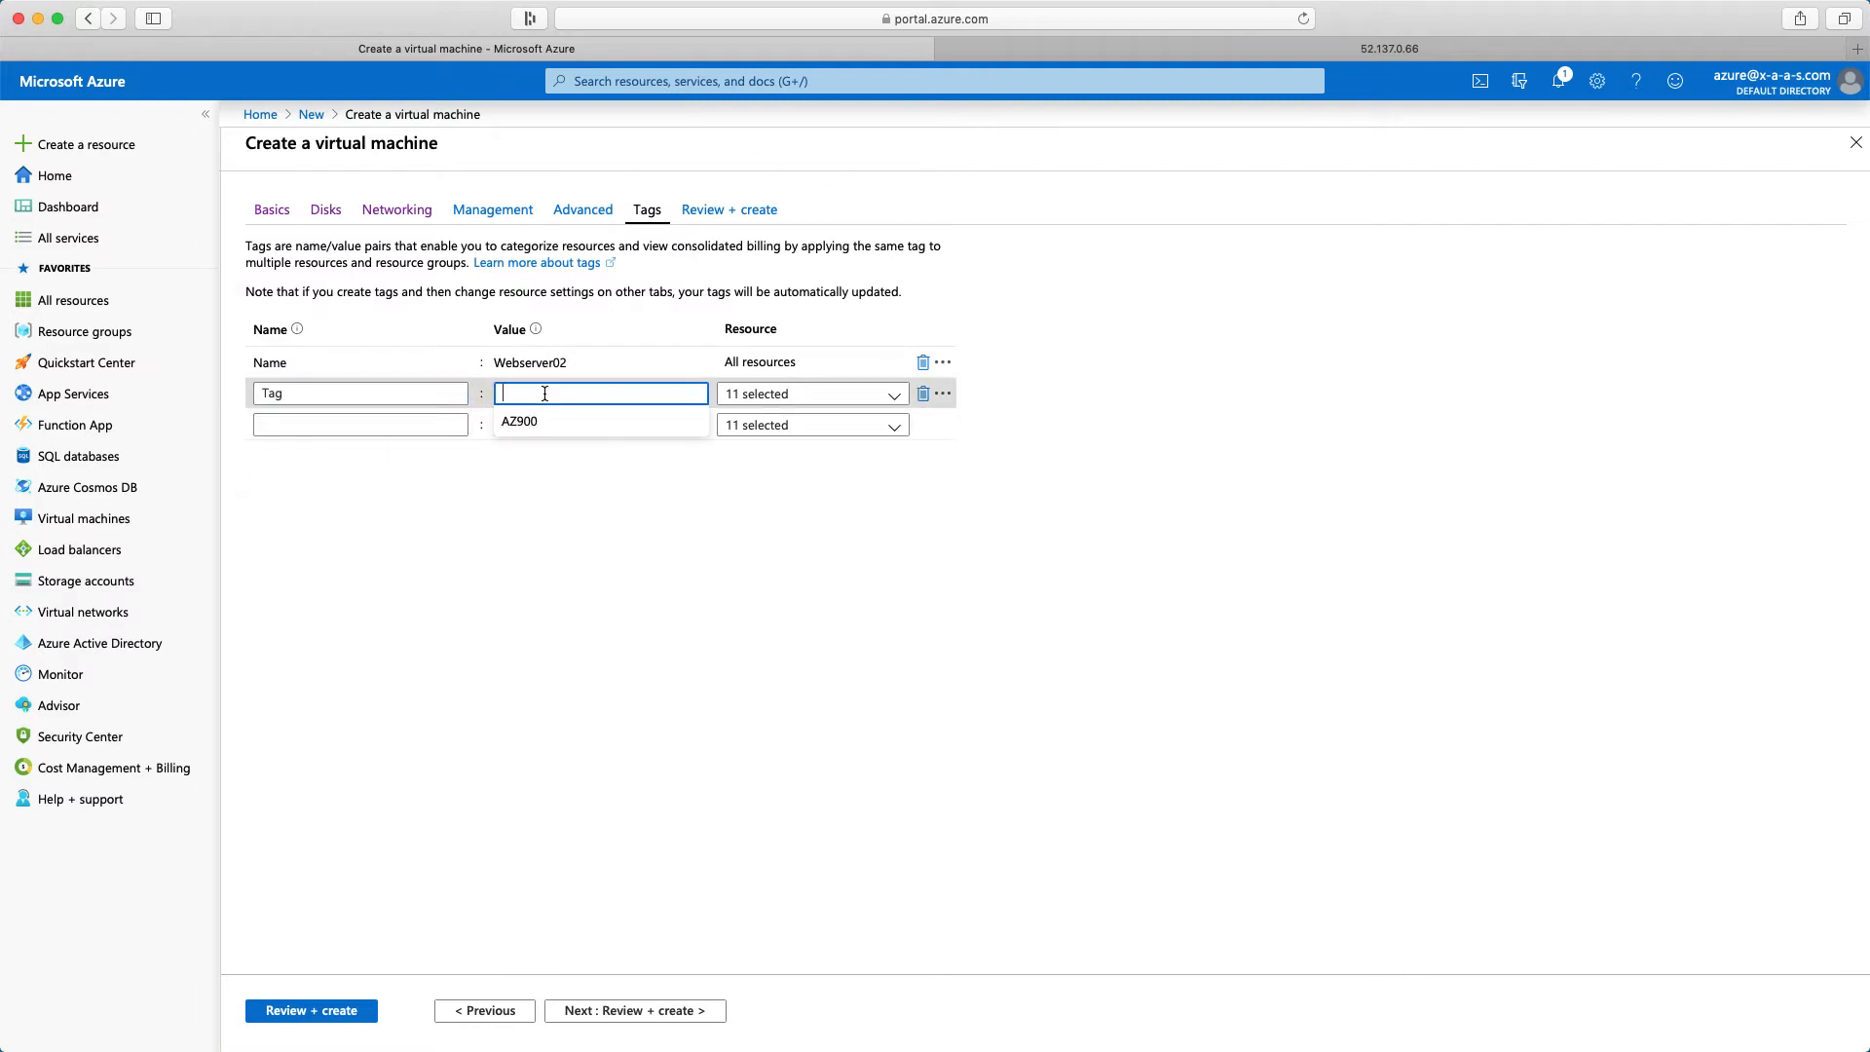
pyautogui.click(531, 421)
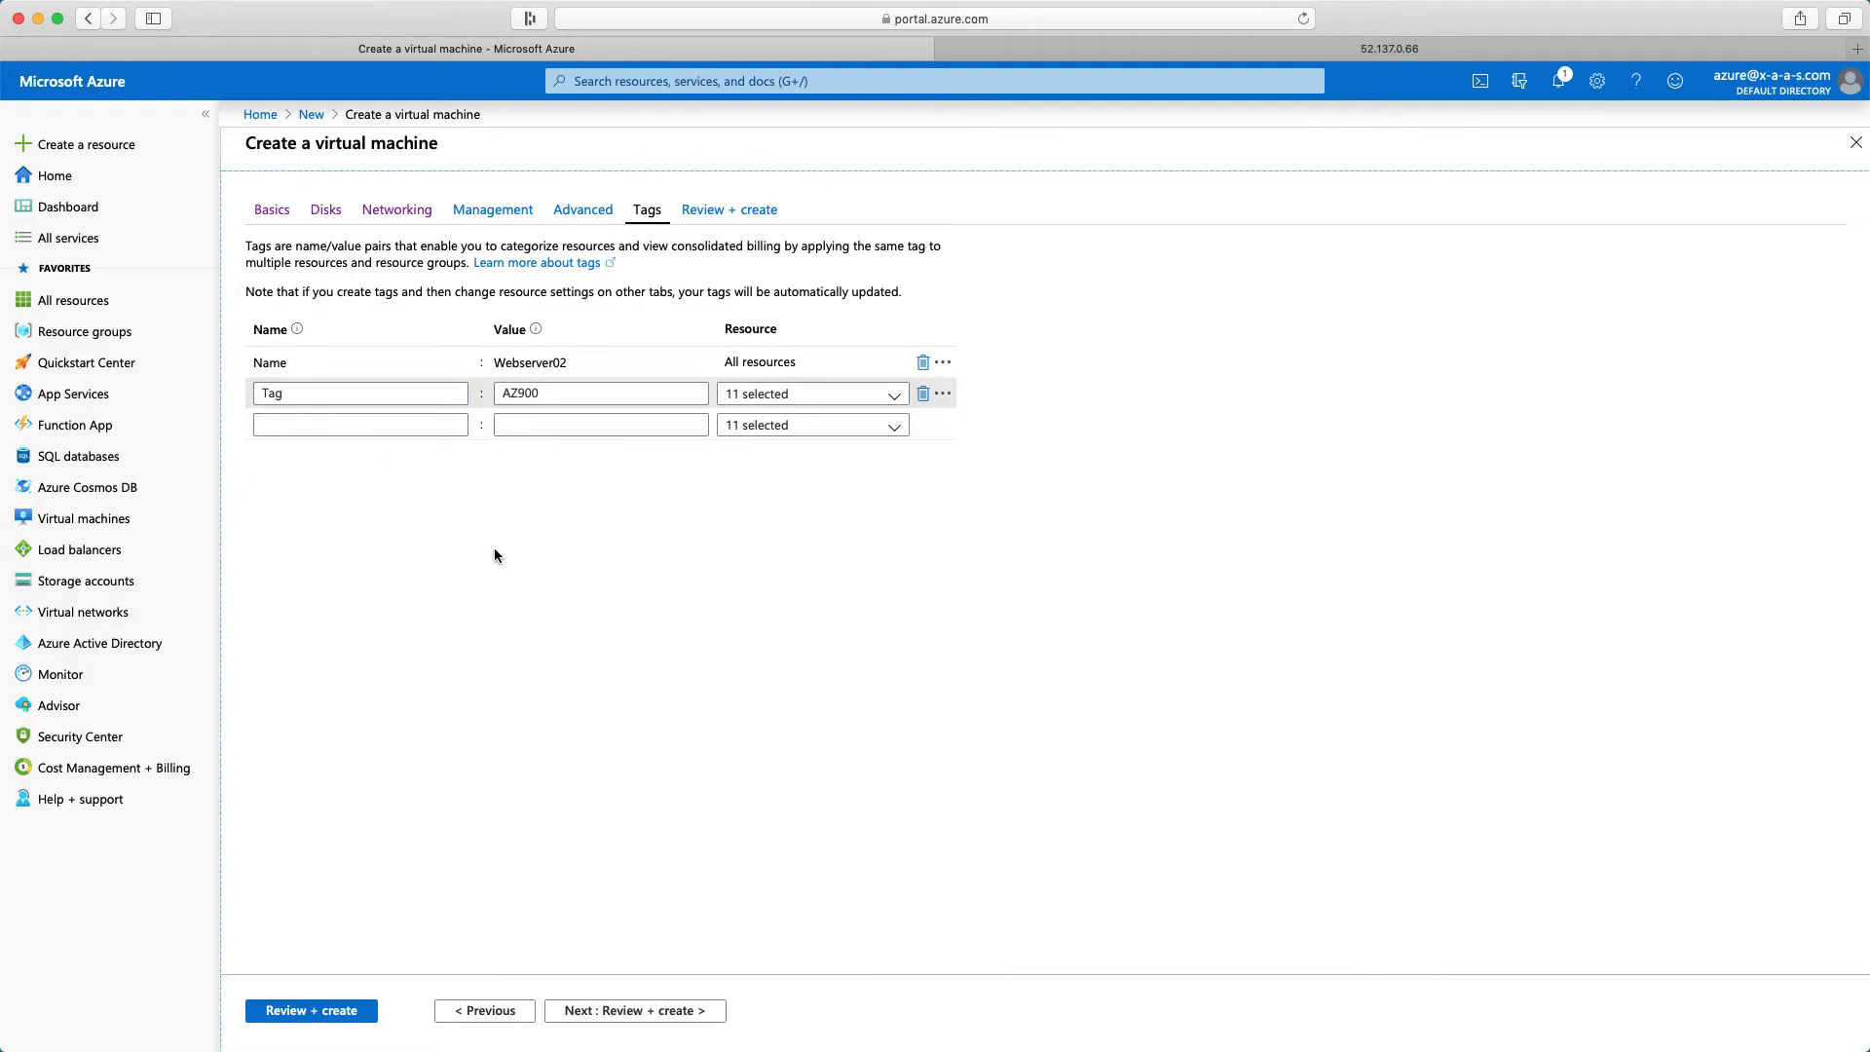
# Validate the configuration, create the Webserver02 virtual machine and check its deployment notification
pyautogui.click(633, 1010)
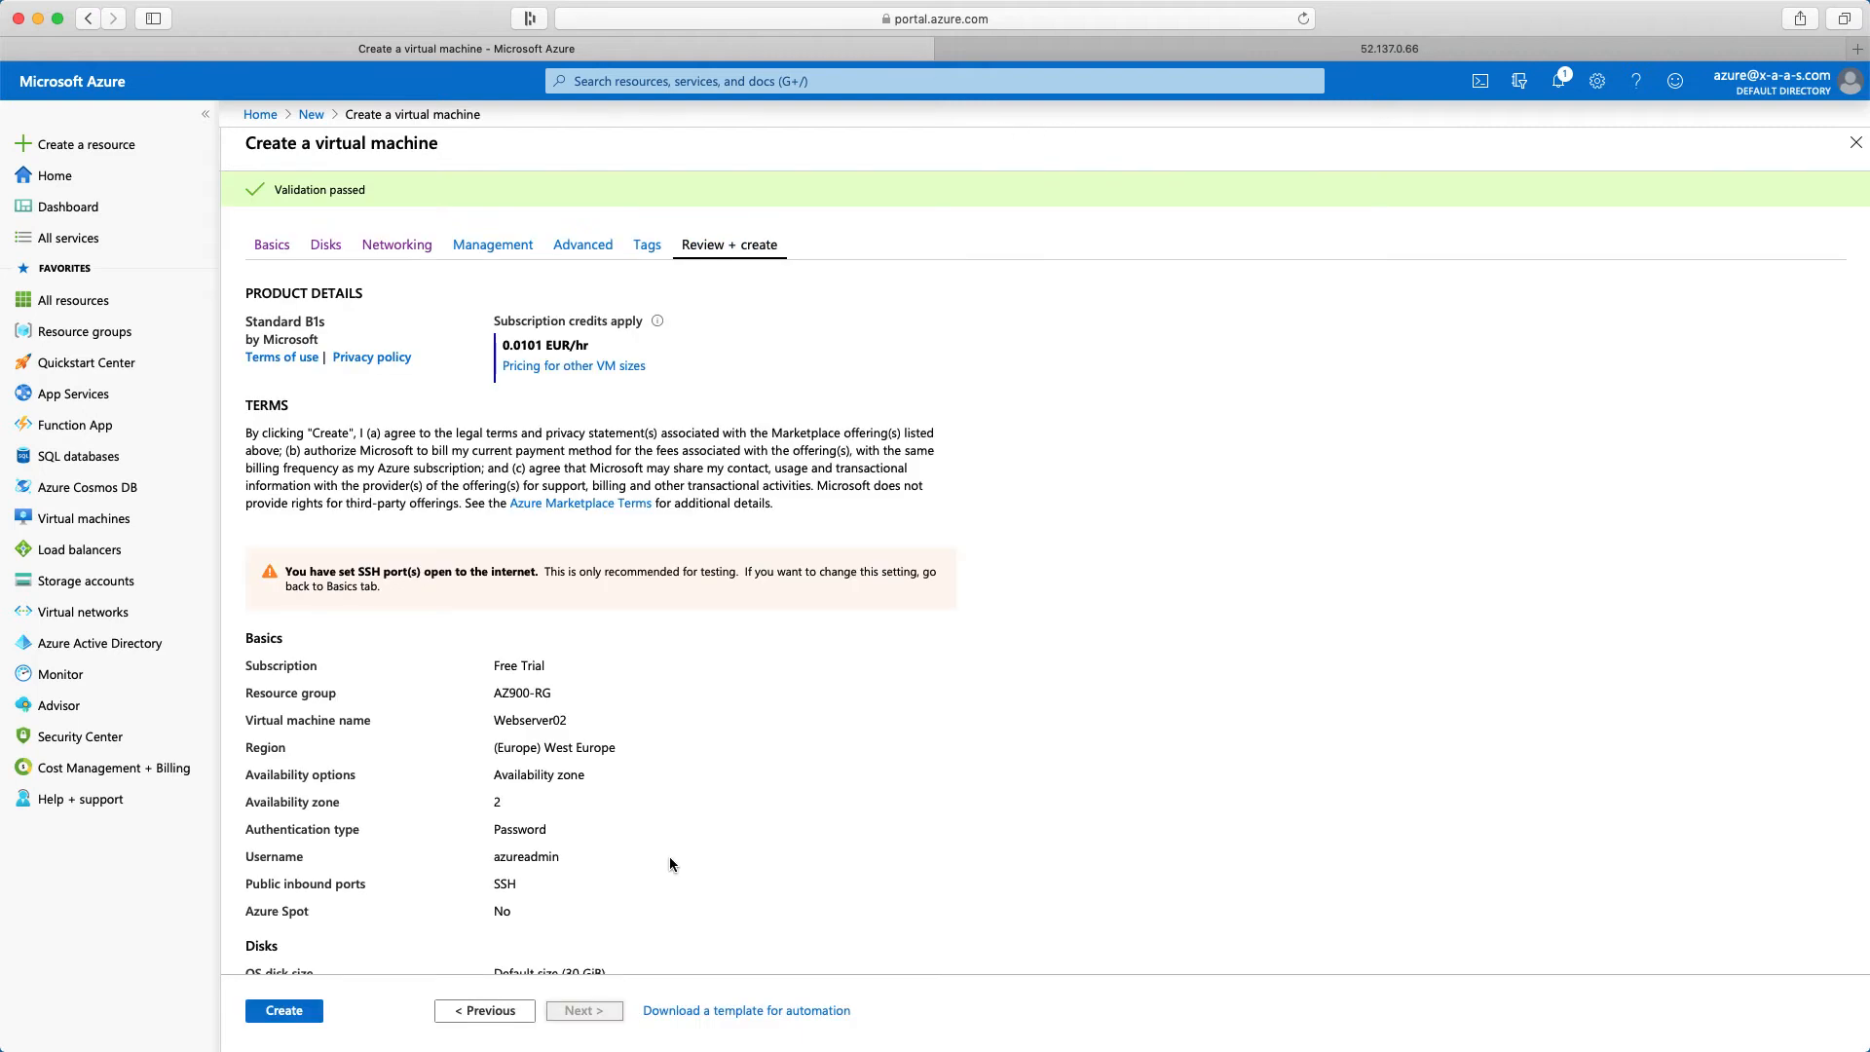
pyautogui.click(284, 1011)
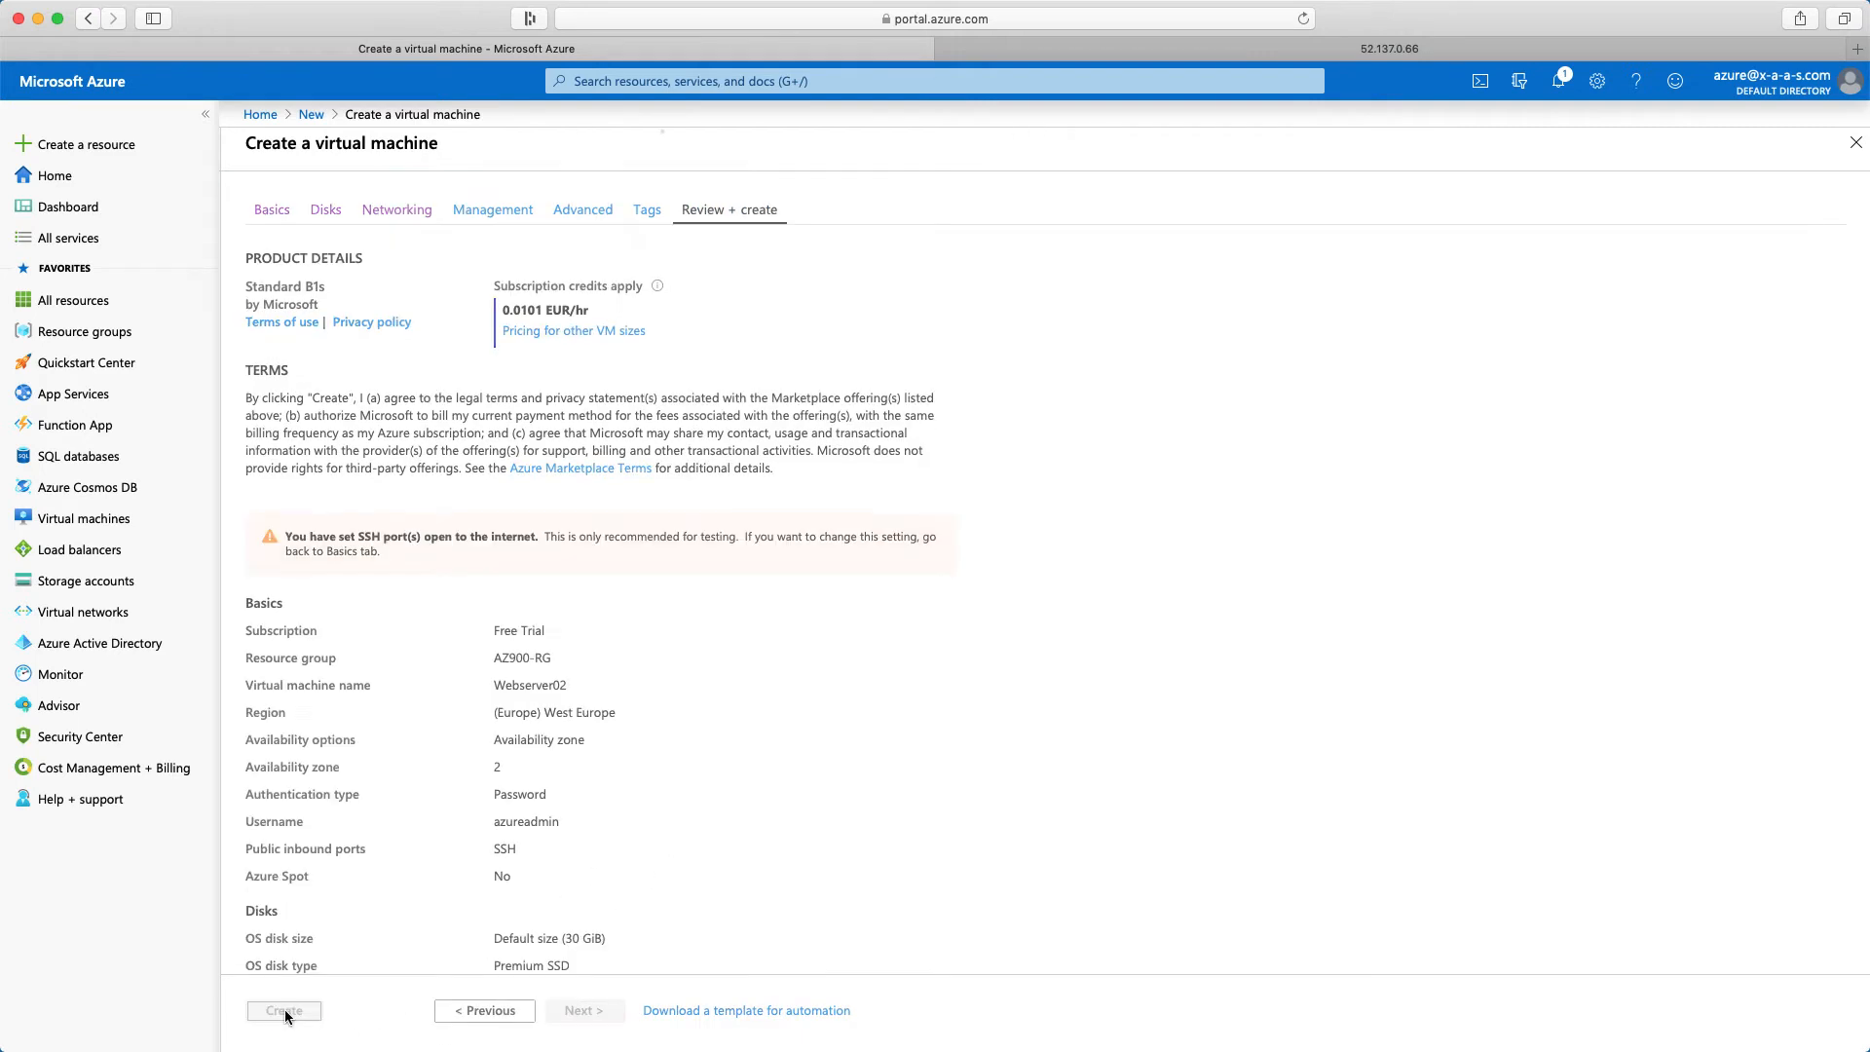
pyautogui.click(1546, 128)
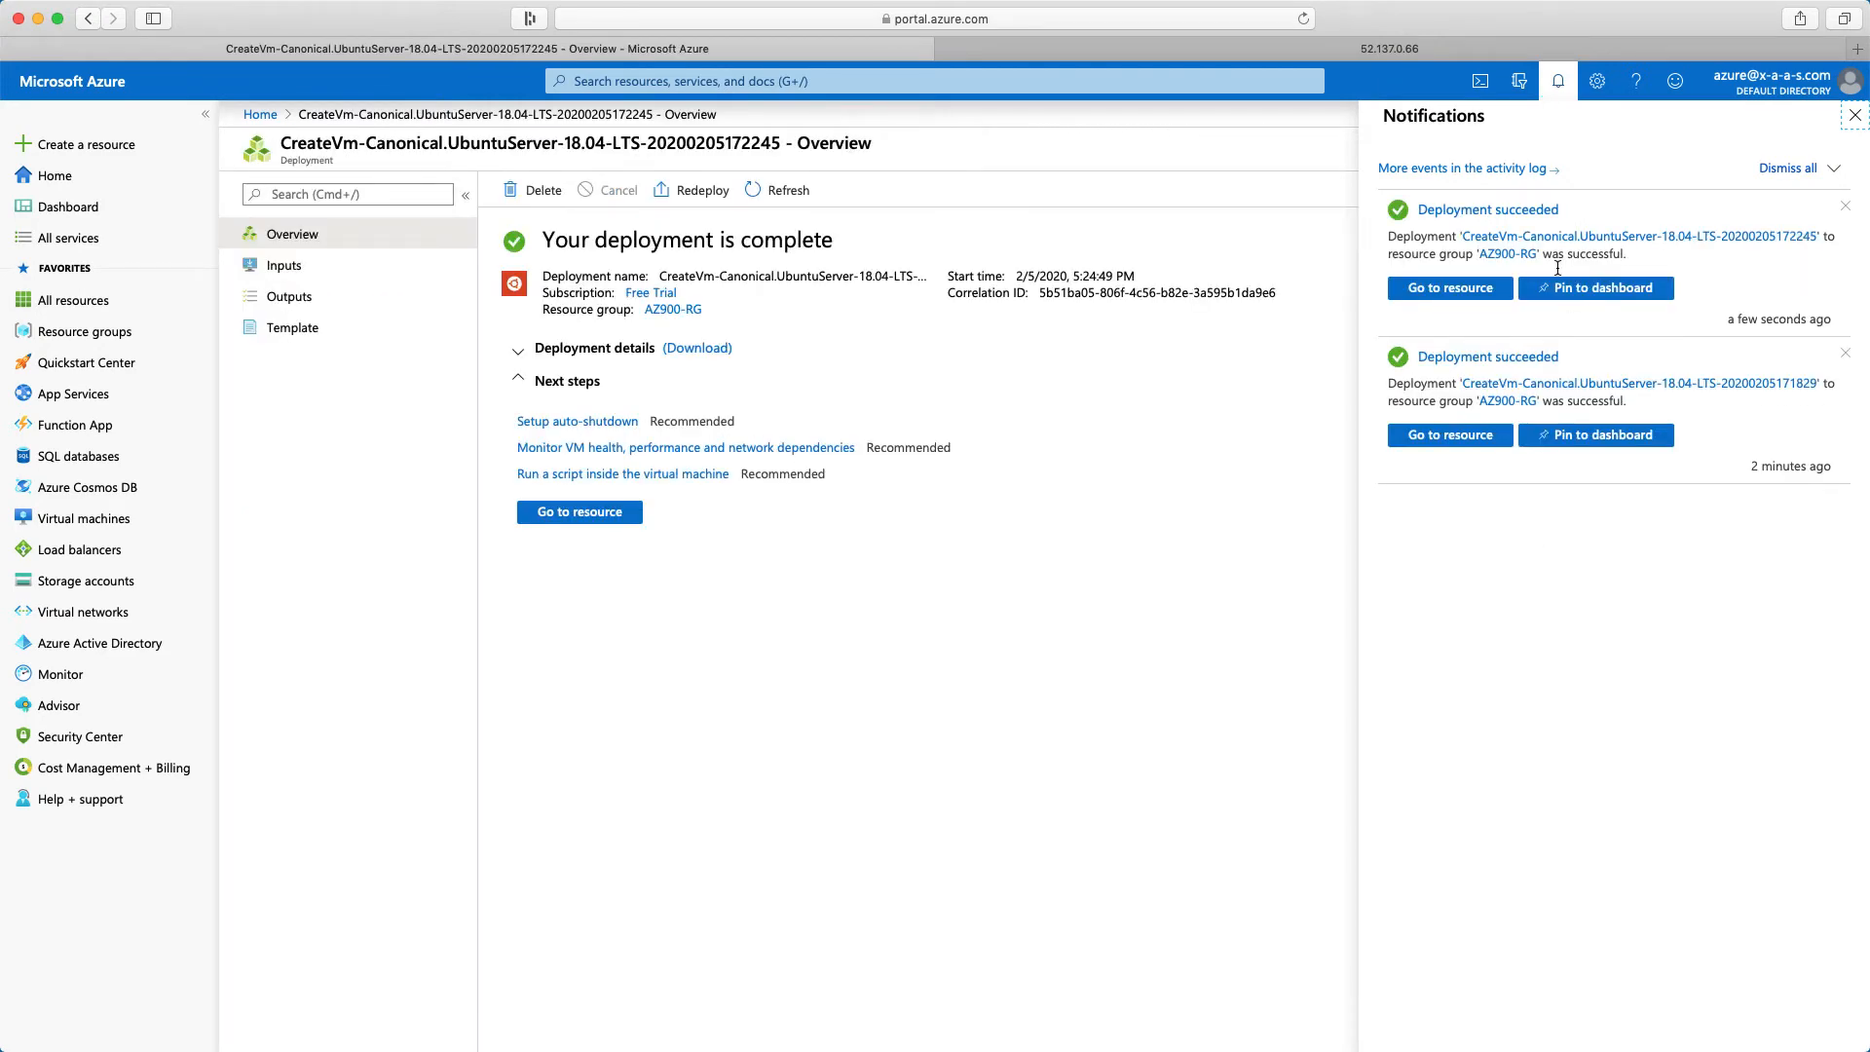
pyautogui.click(1855, 115)
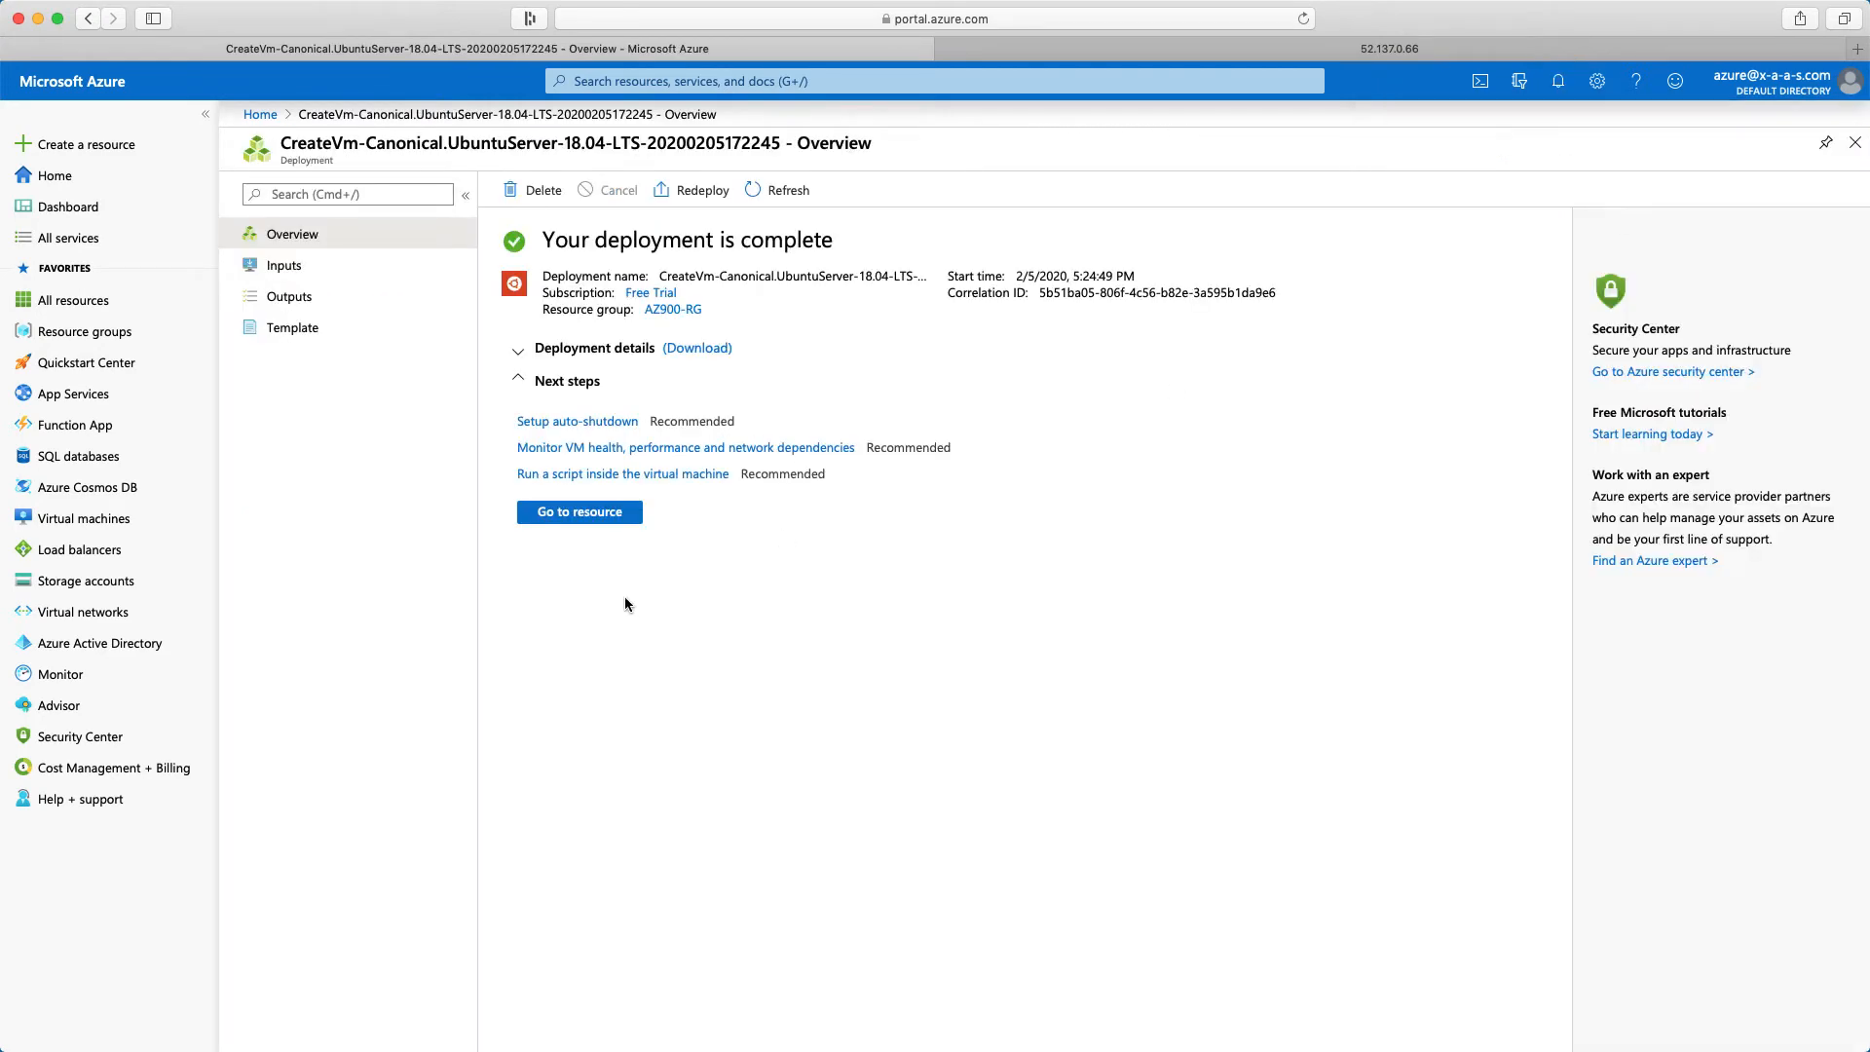
# Go to the list of virtual machines and open the networking settings of Webserver01
pyautogui.click(55, 178)
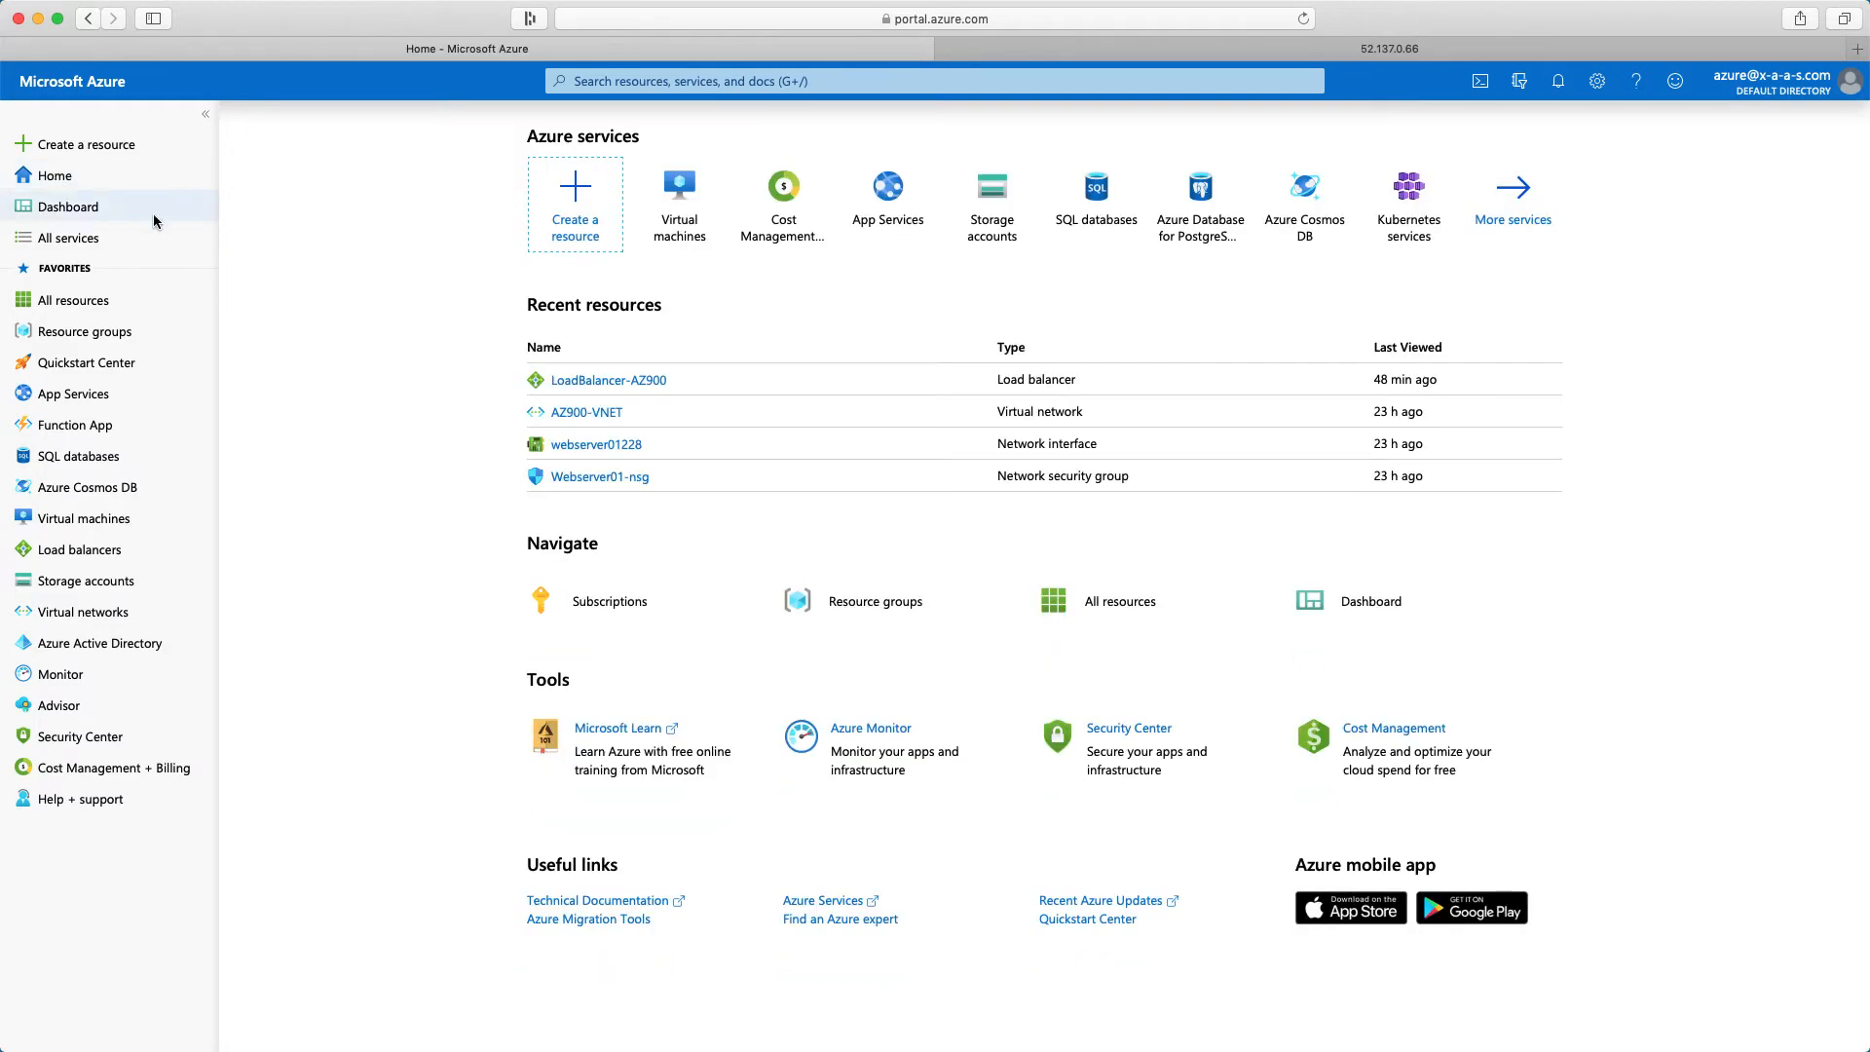
pyautogui.click(684, 210)
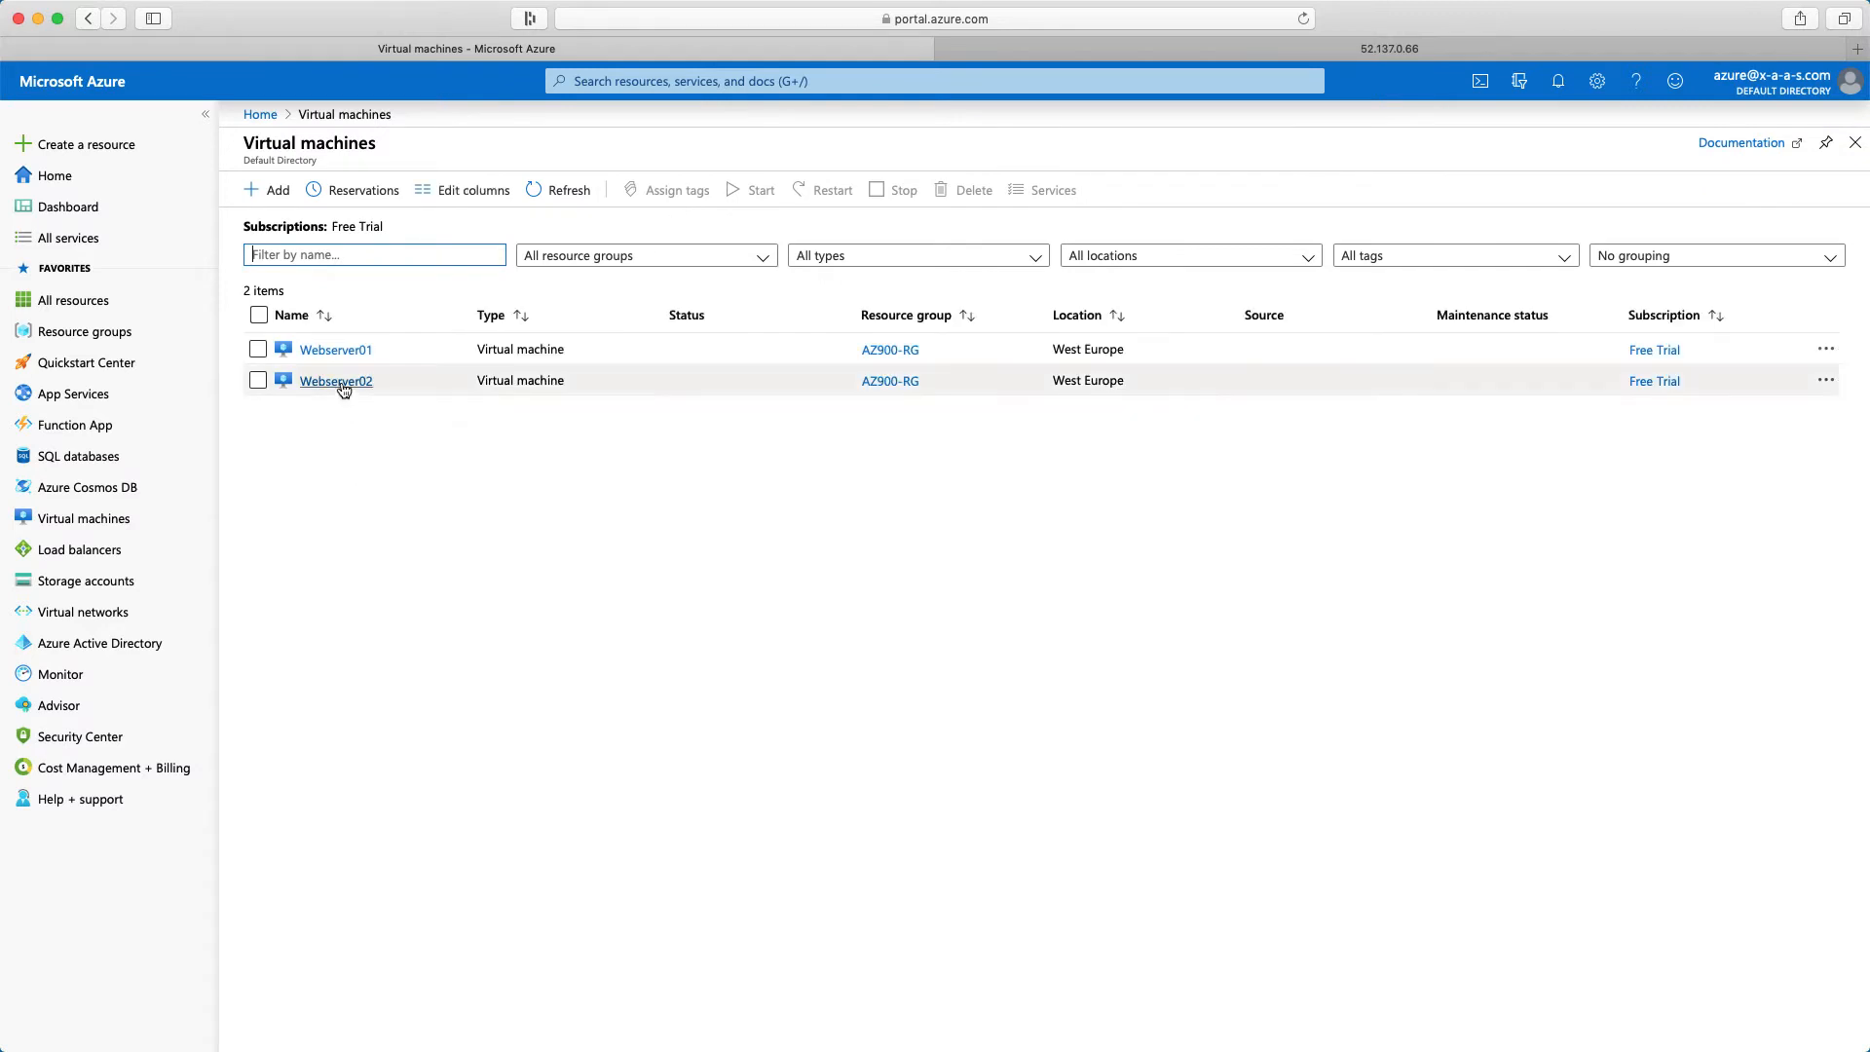
pyautogui.click(339, 350)
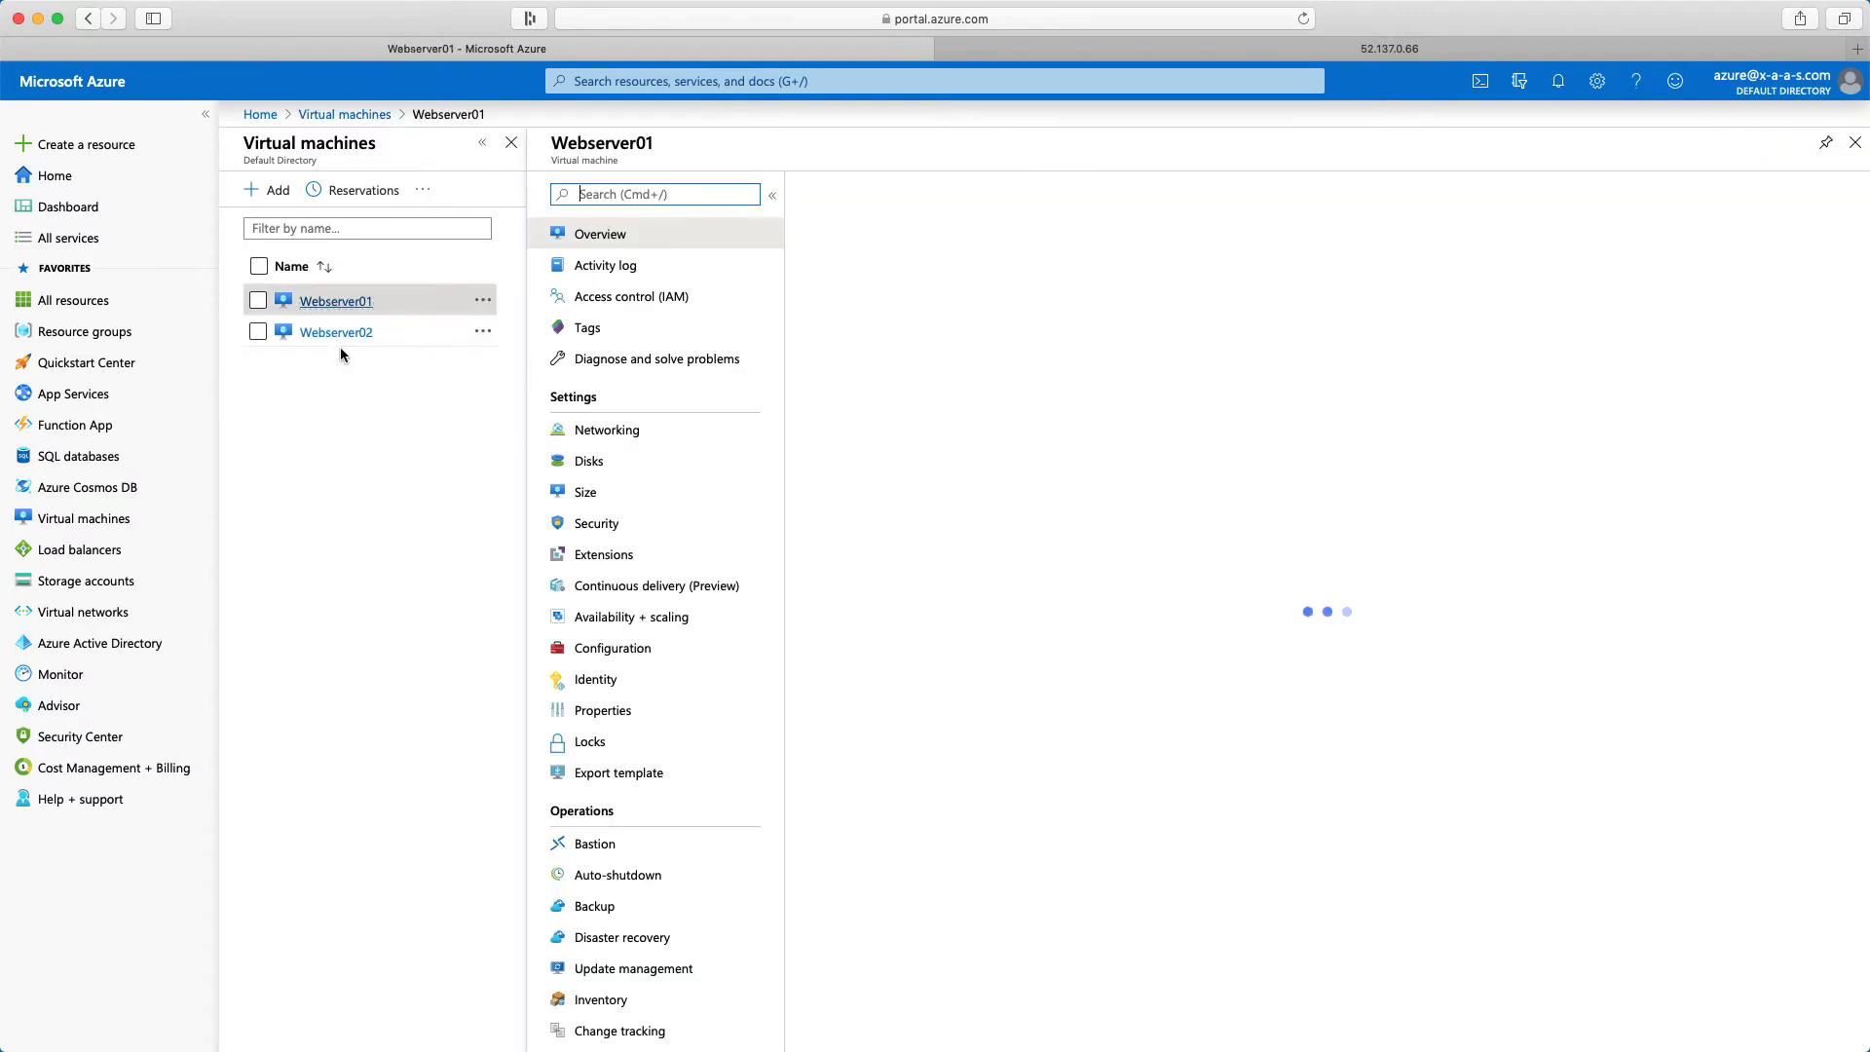
pyautogui.click(616, 434)
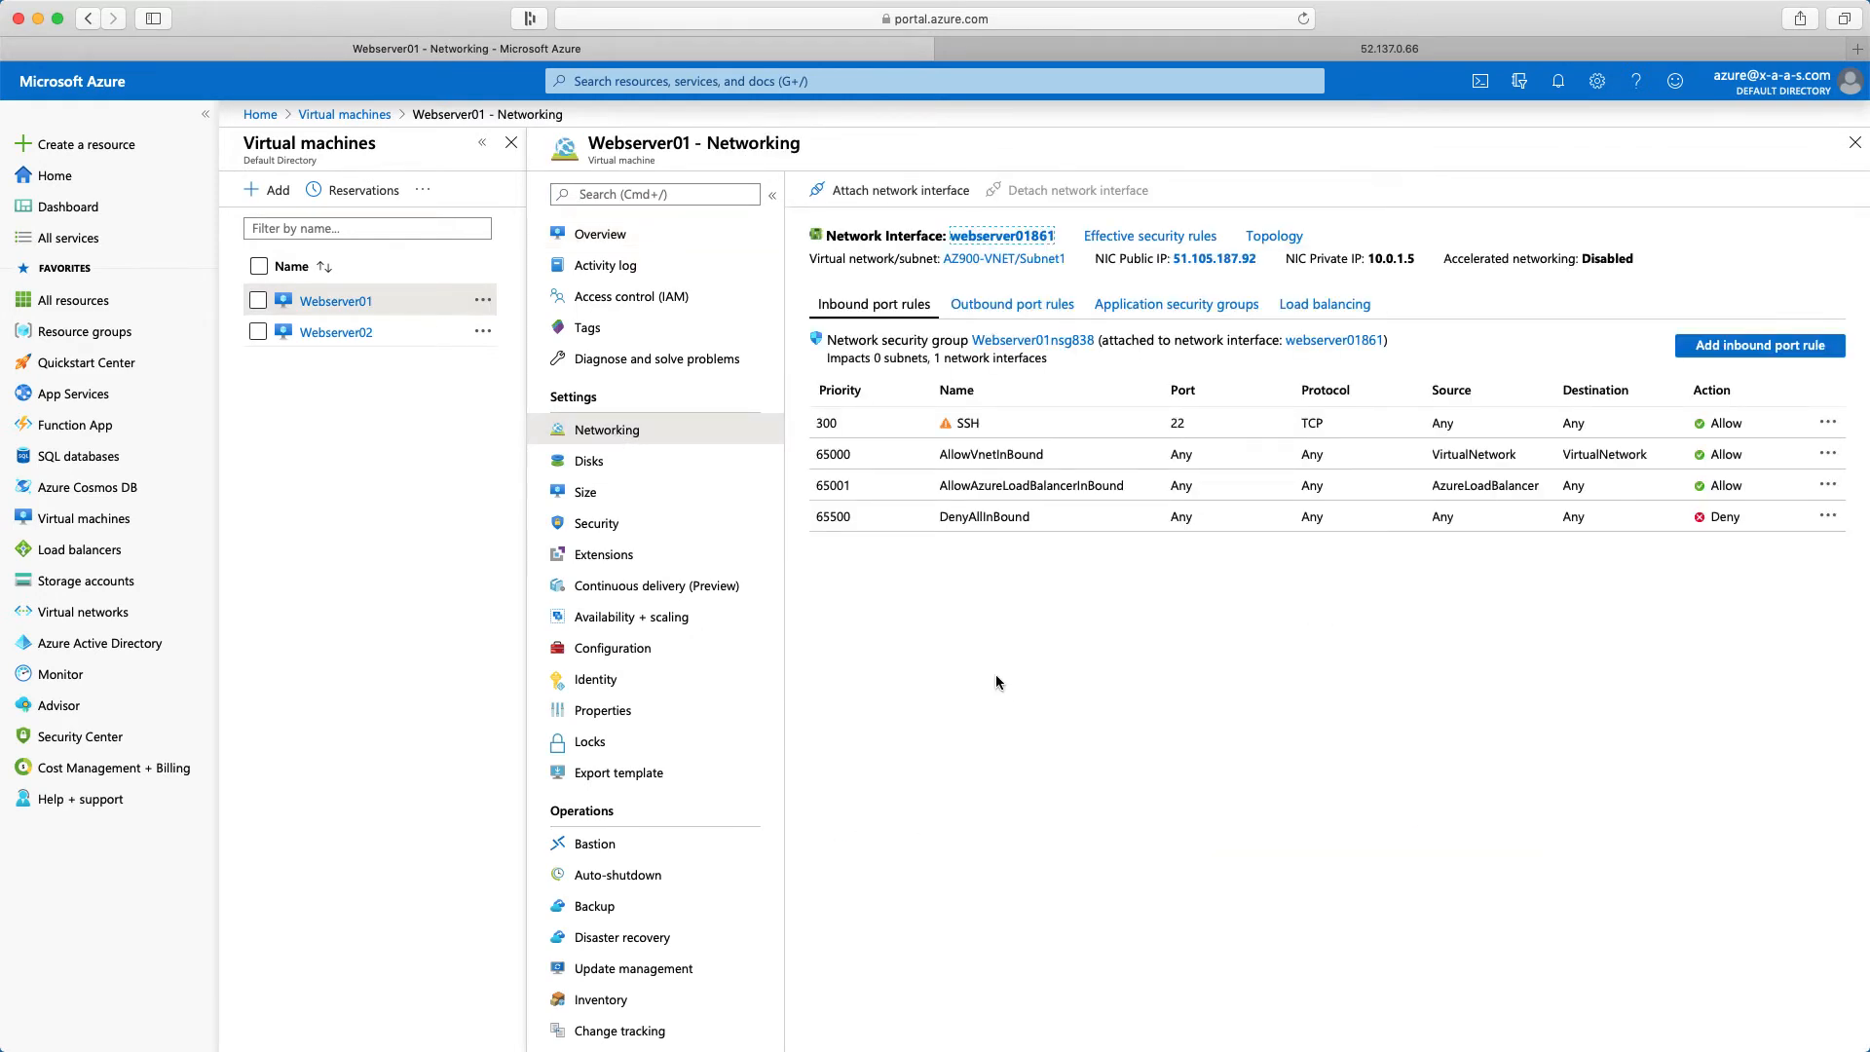
# Add an inbound security rule named Allow_HTTP_80 to Webserver01, allowing TCP traffic to destination port 80 with priority 100
pyautogui.click(1753, 348)
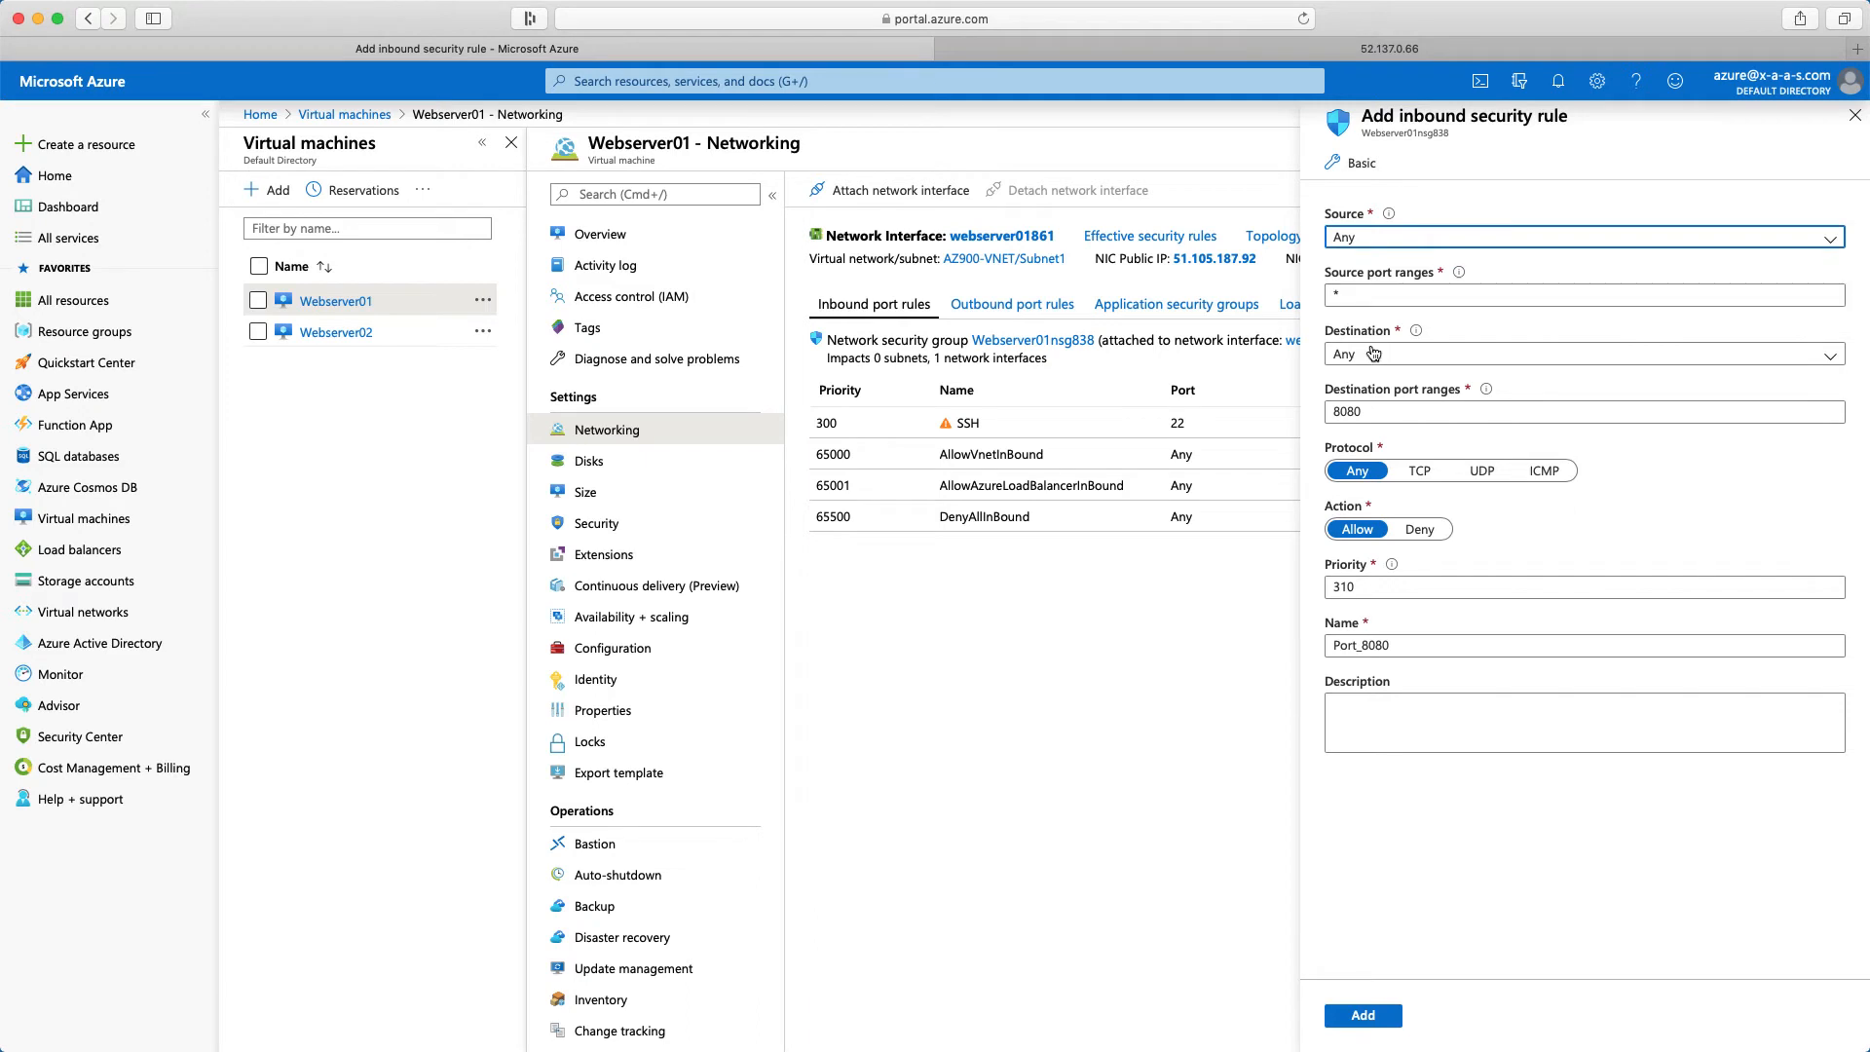
pyautogui.click(1401, 413)
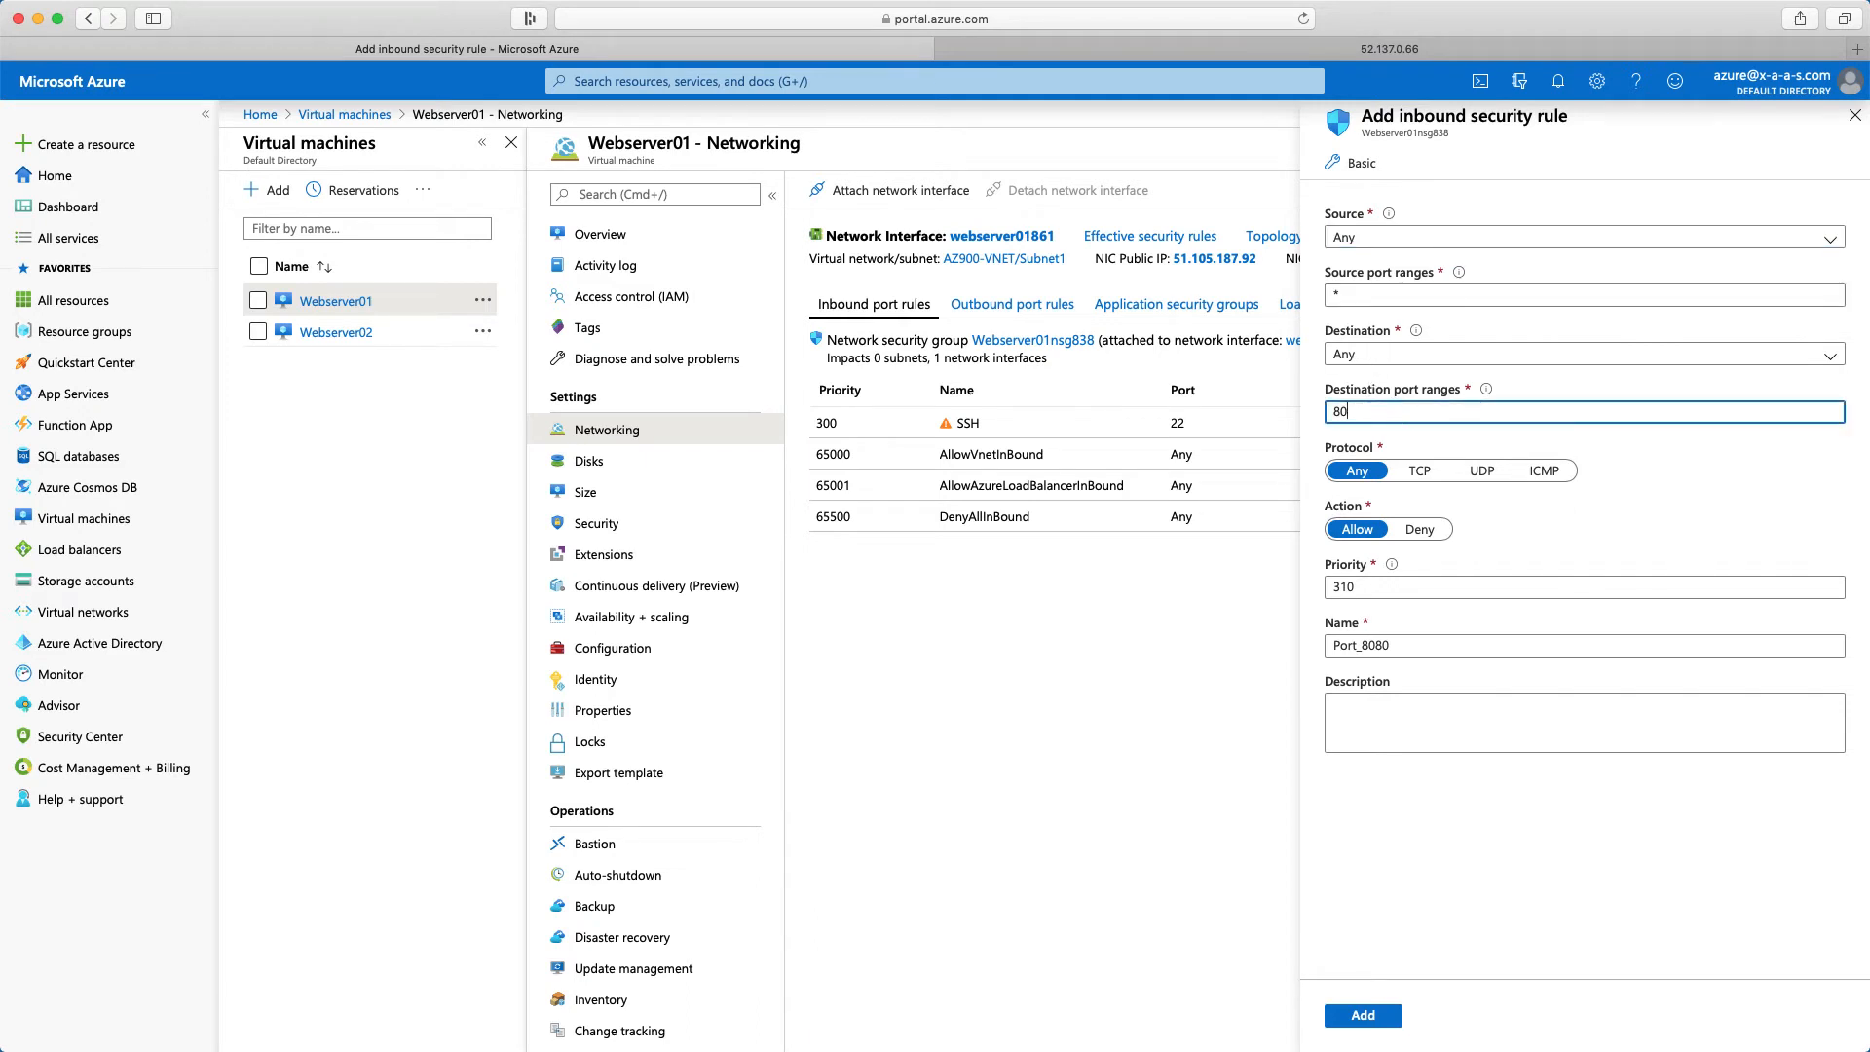
pyautogui.click(1424, 475)
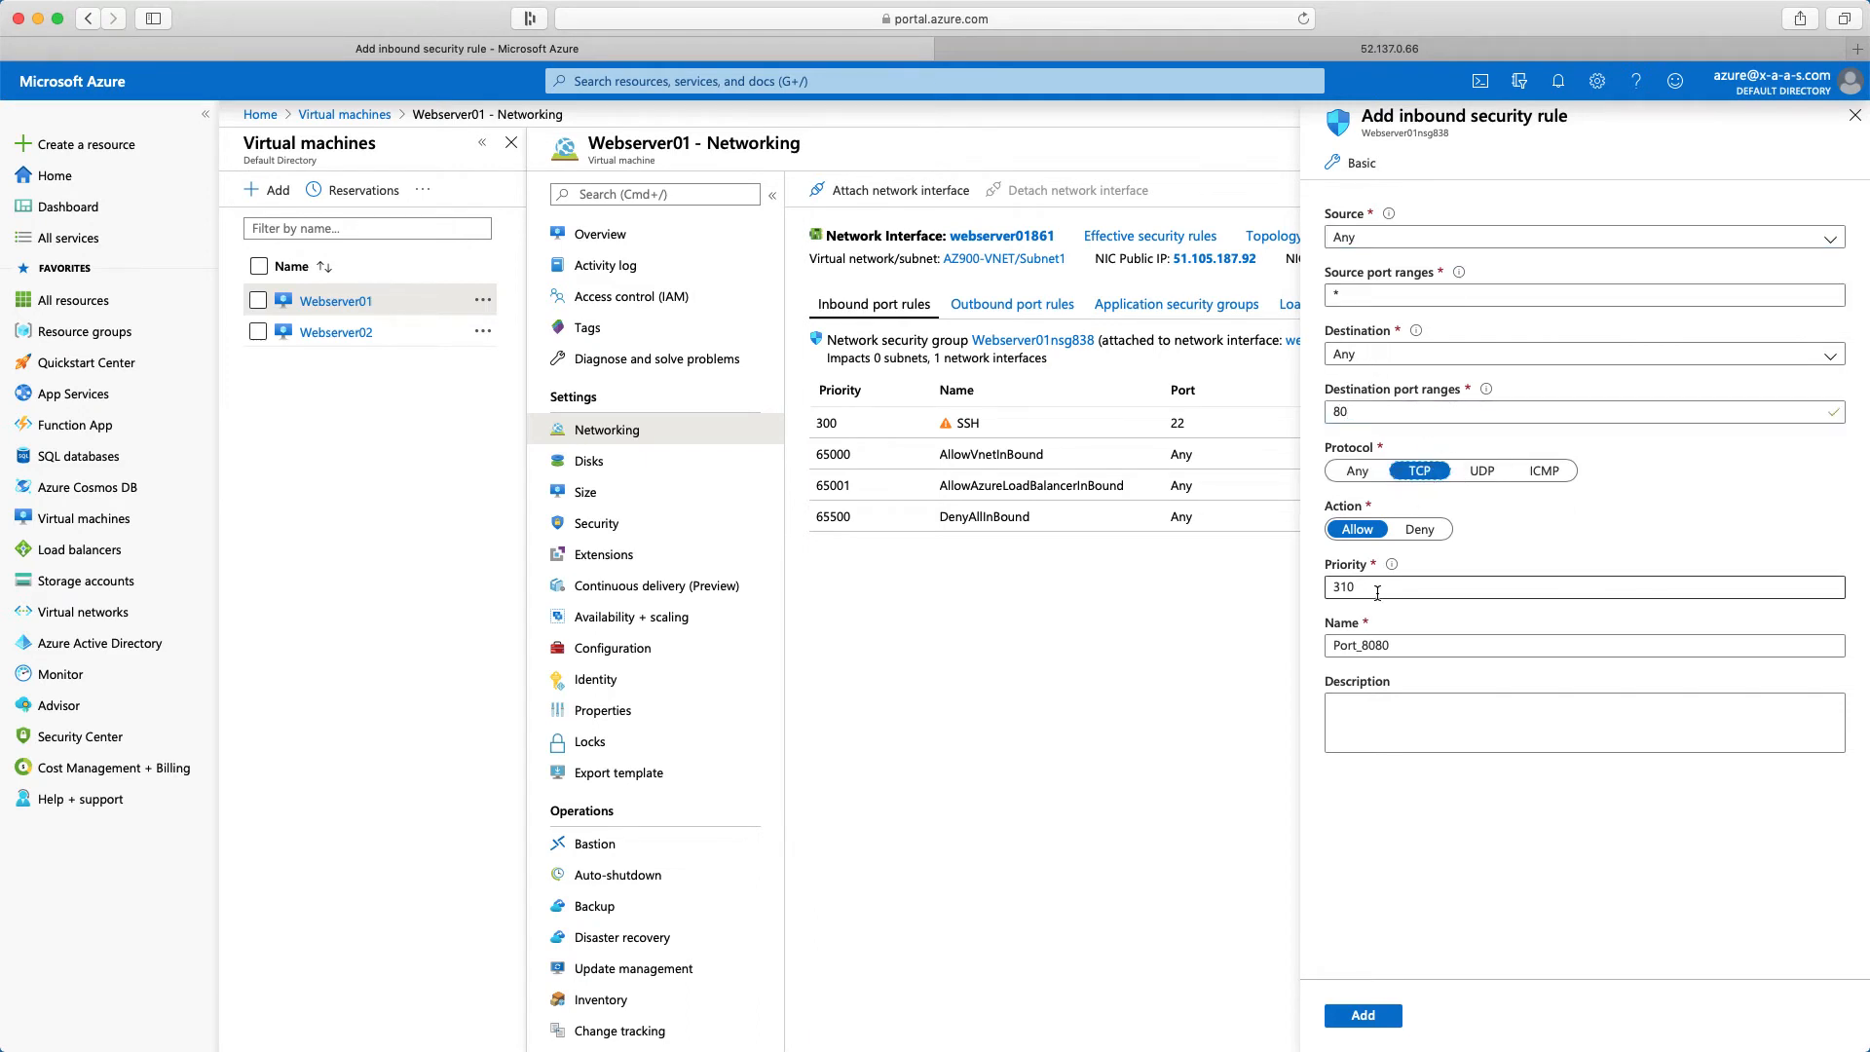
pyautogui.moveTo(1370, 589); pyautogui.dragTo(1296, 584)
pyautogui.write('1')
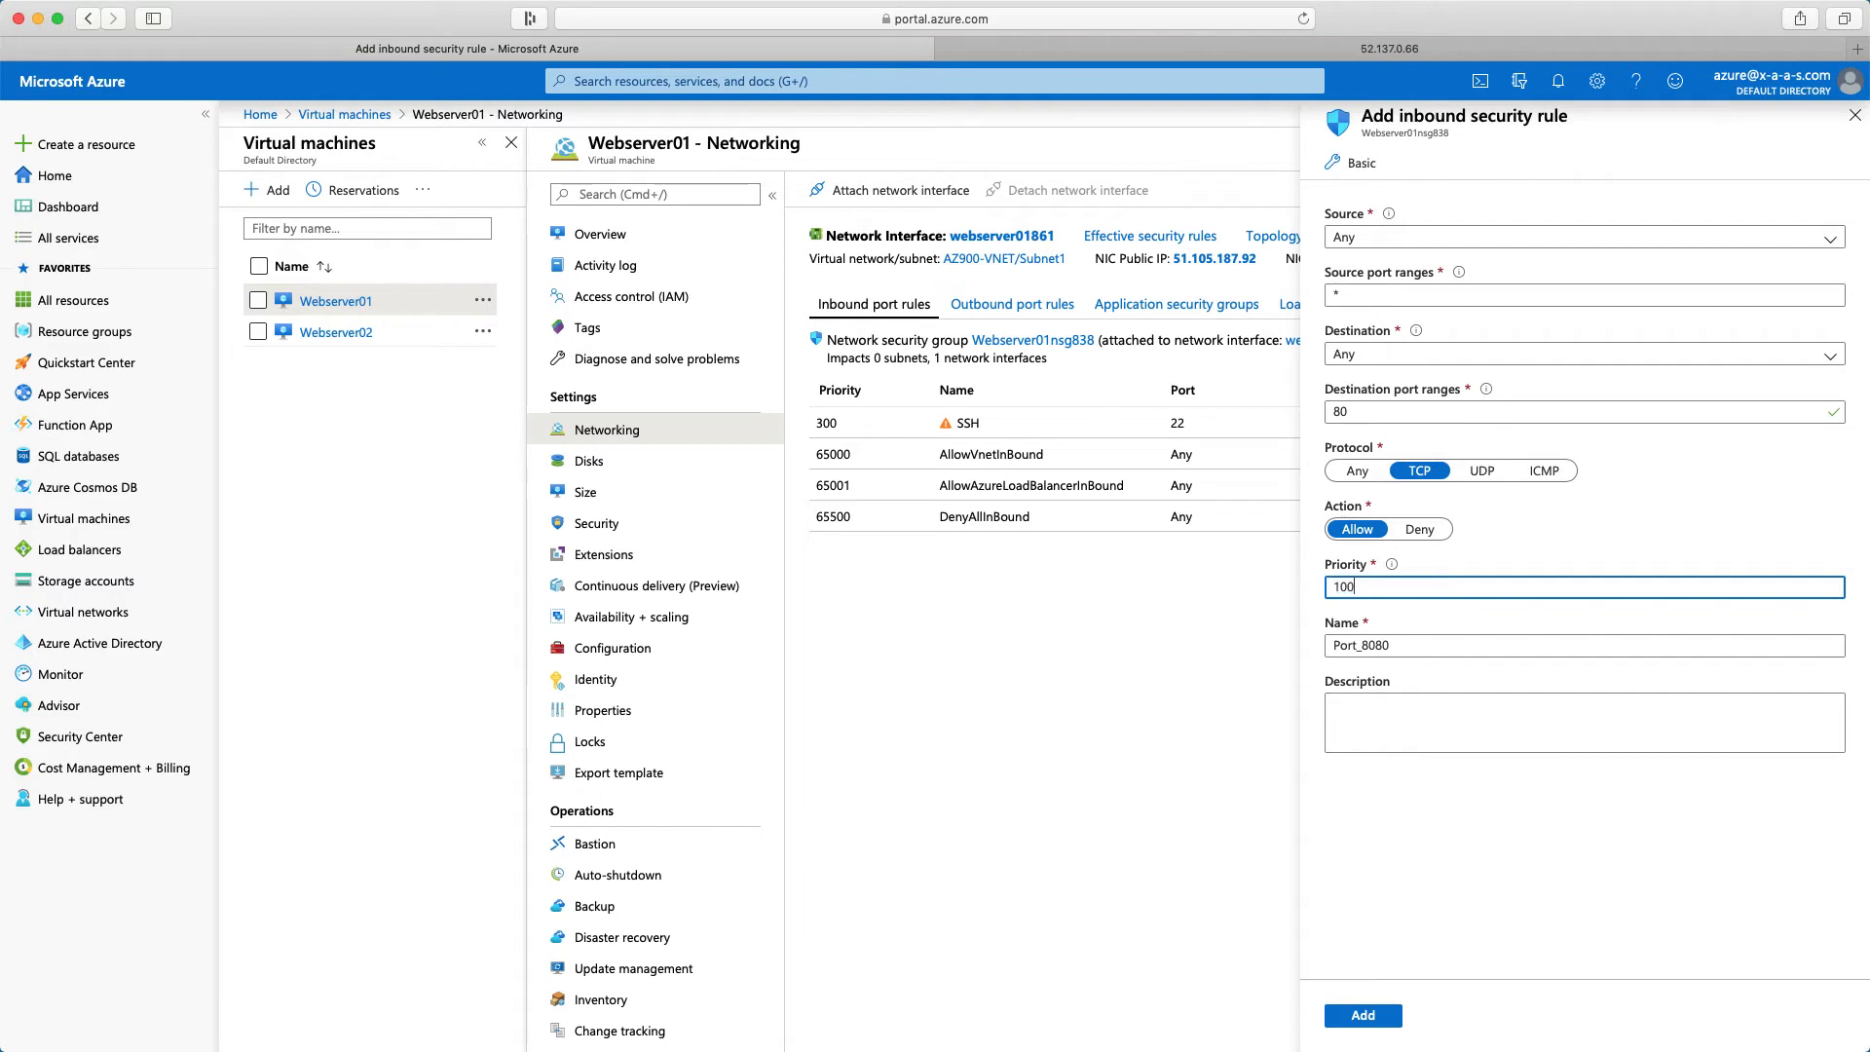
pyautogui.press('Tab')
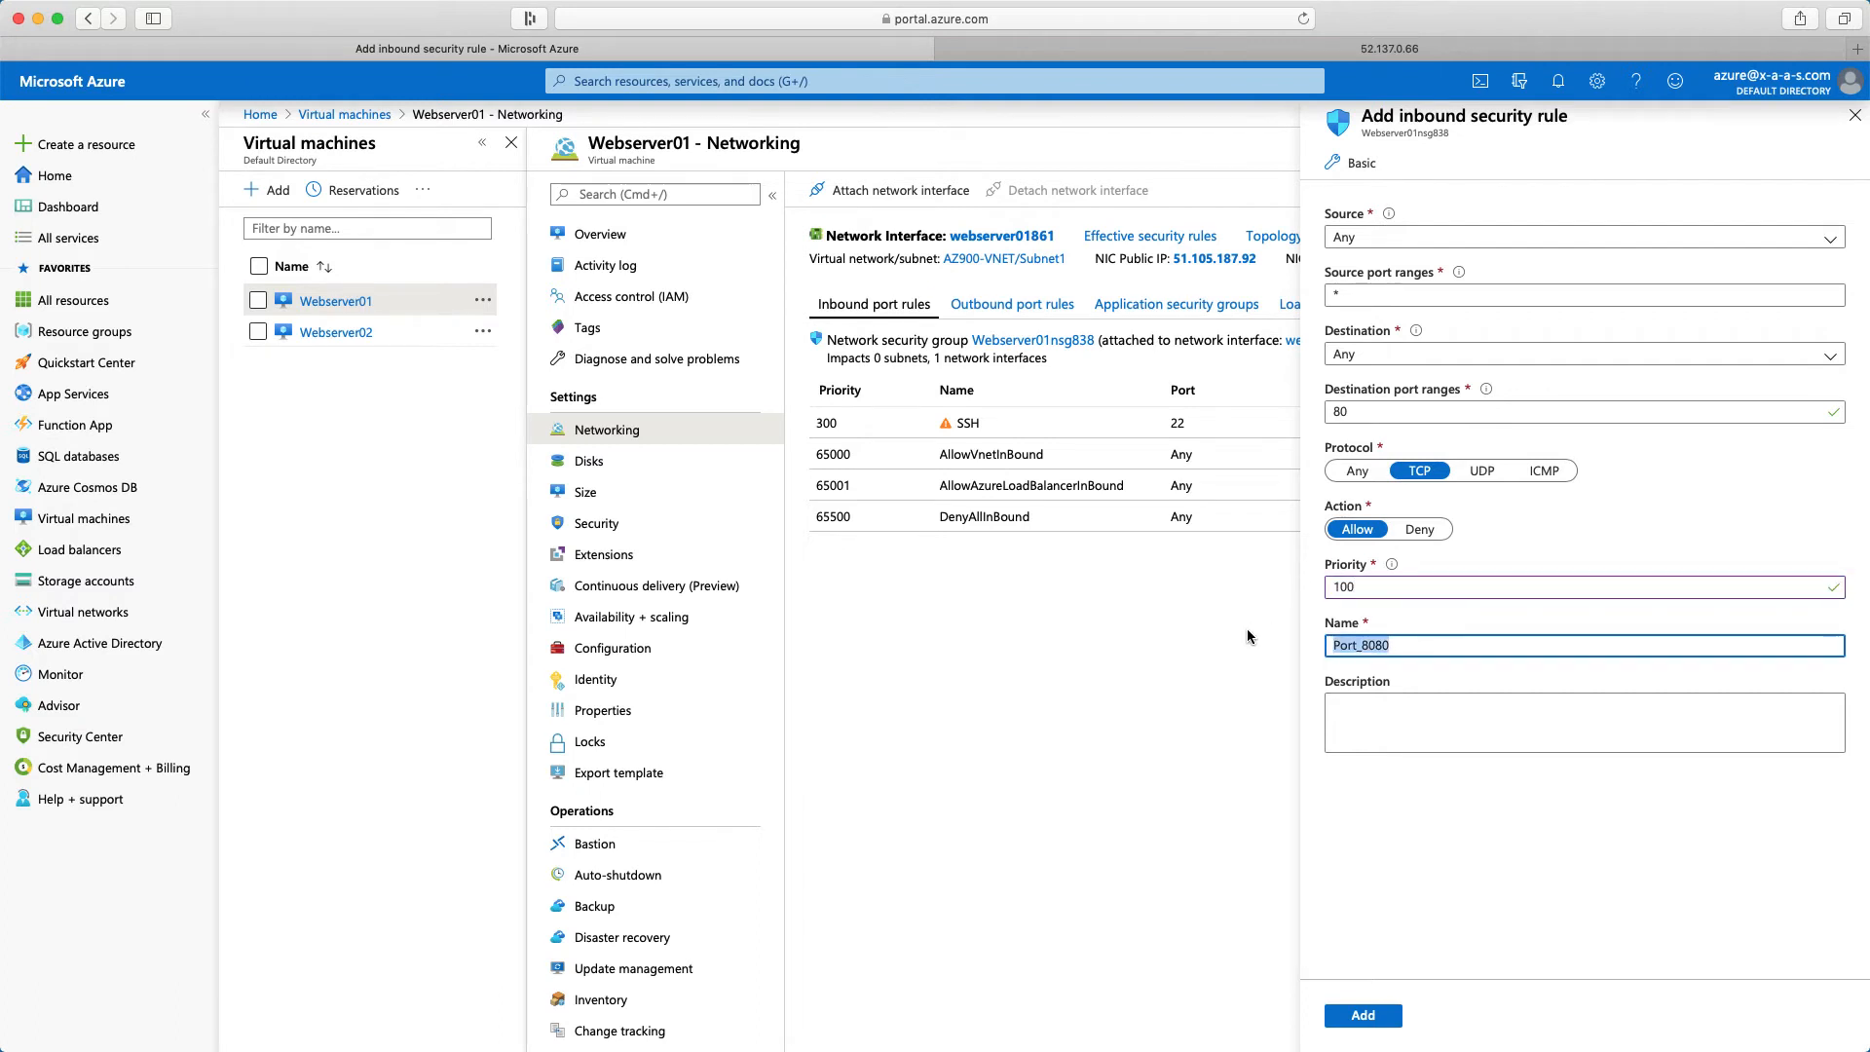
pyautogui.write('Allow_HTTP_80')
pyautogui.click(1363, 1017)
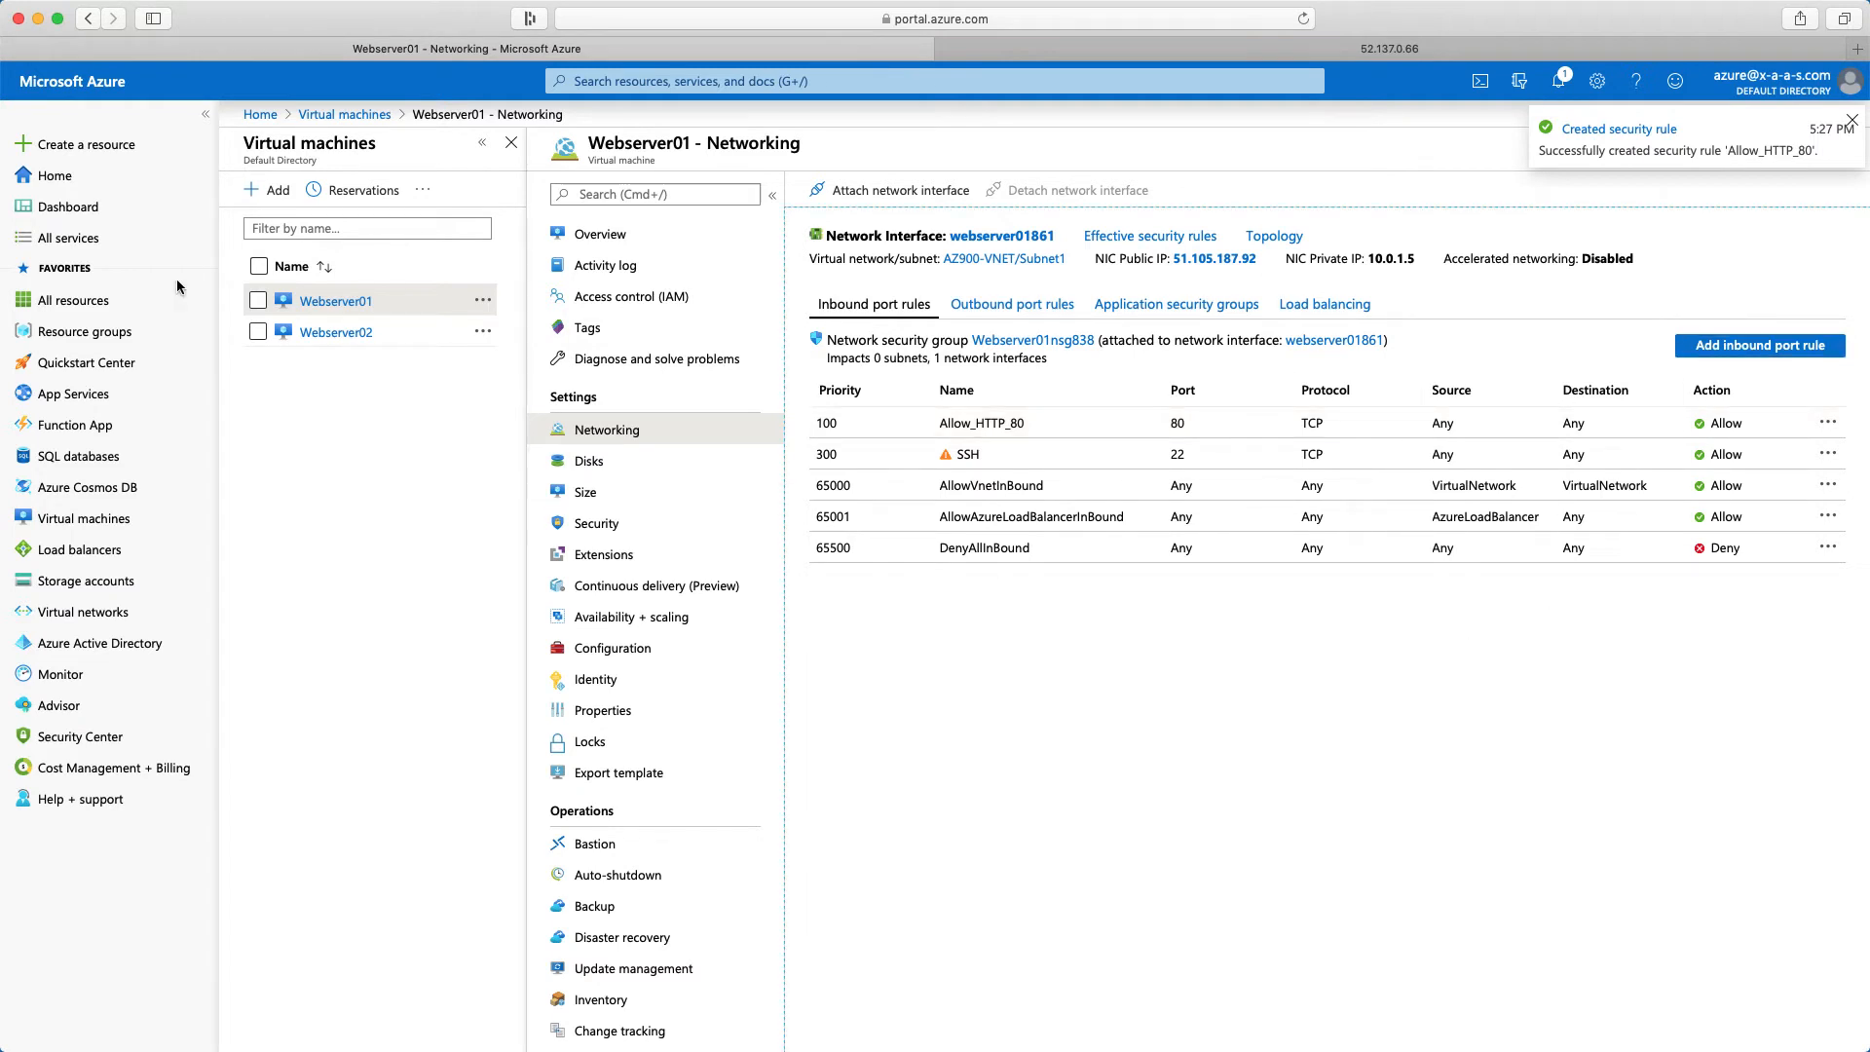
# Add an inbound security rule named Allow_HTTP_80 to Webserver02, allowing TCP traffic to destination port 80 with priority 100
pyautogui.click(336, 333)
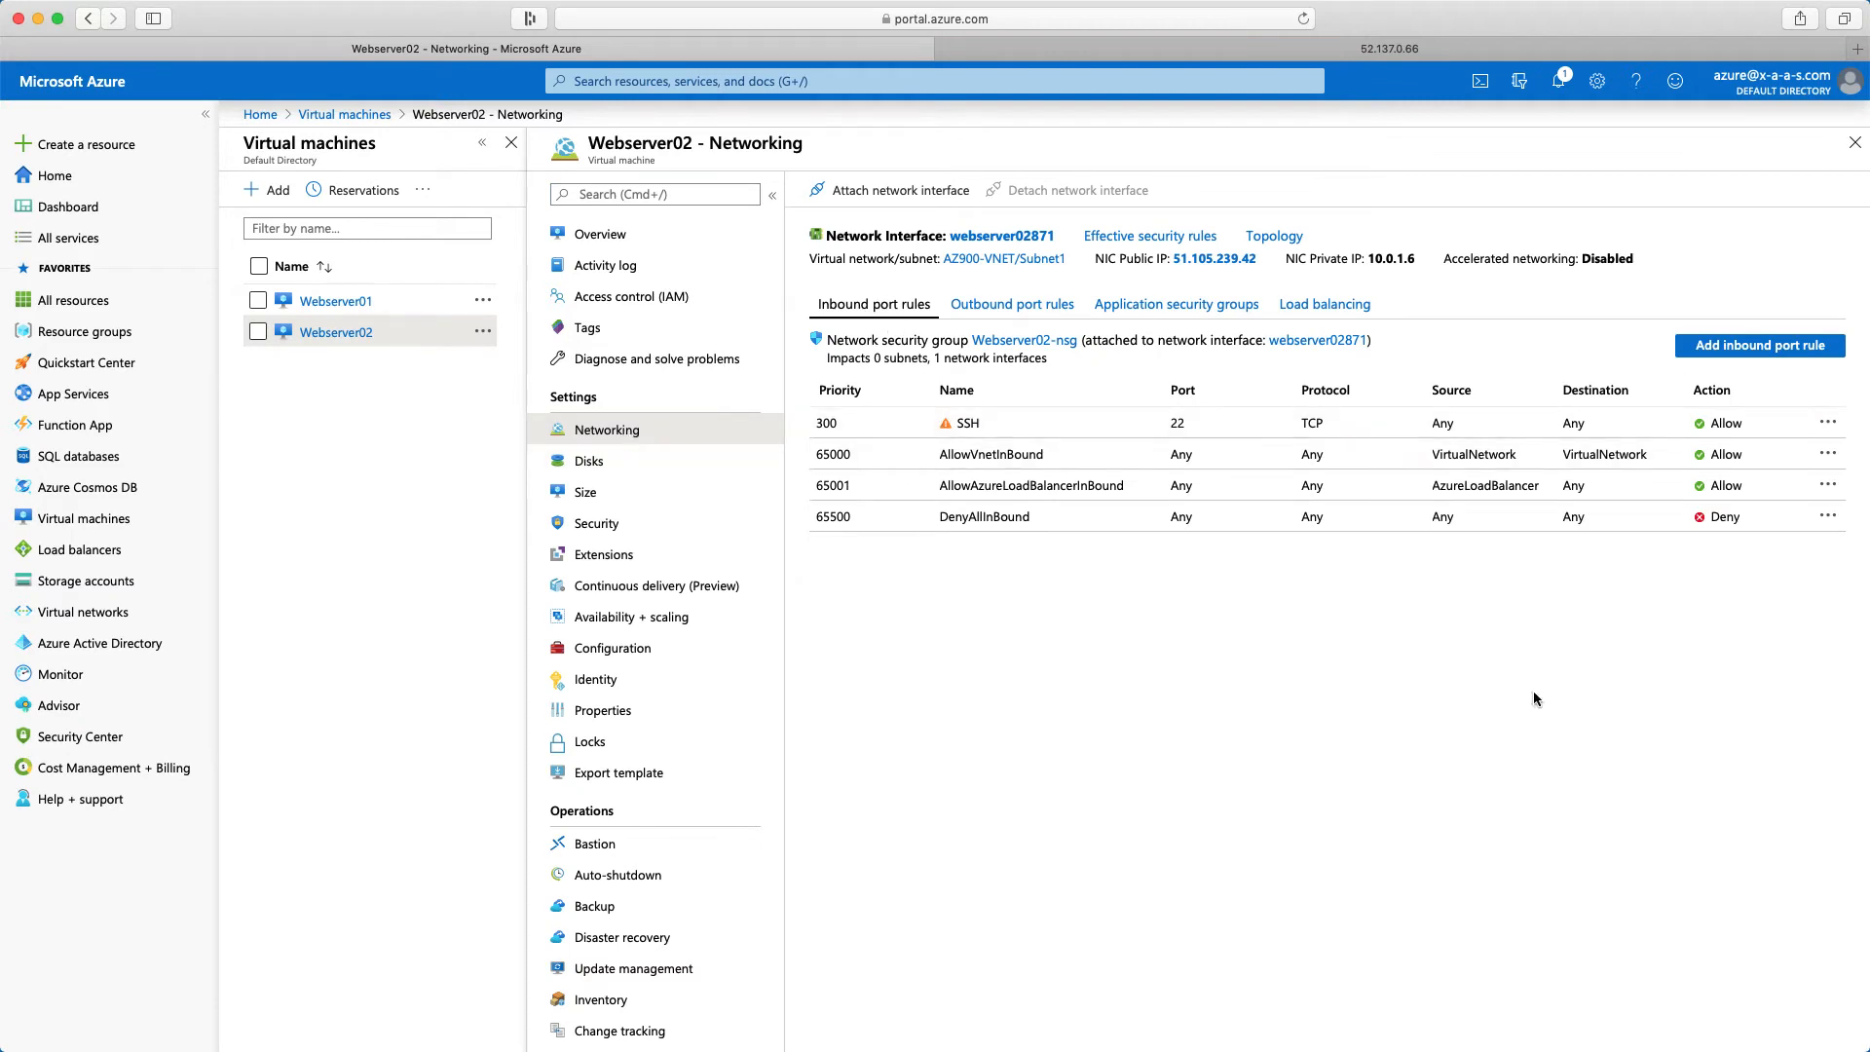
pyautogui.click(1761, 345)
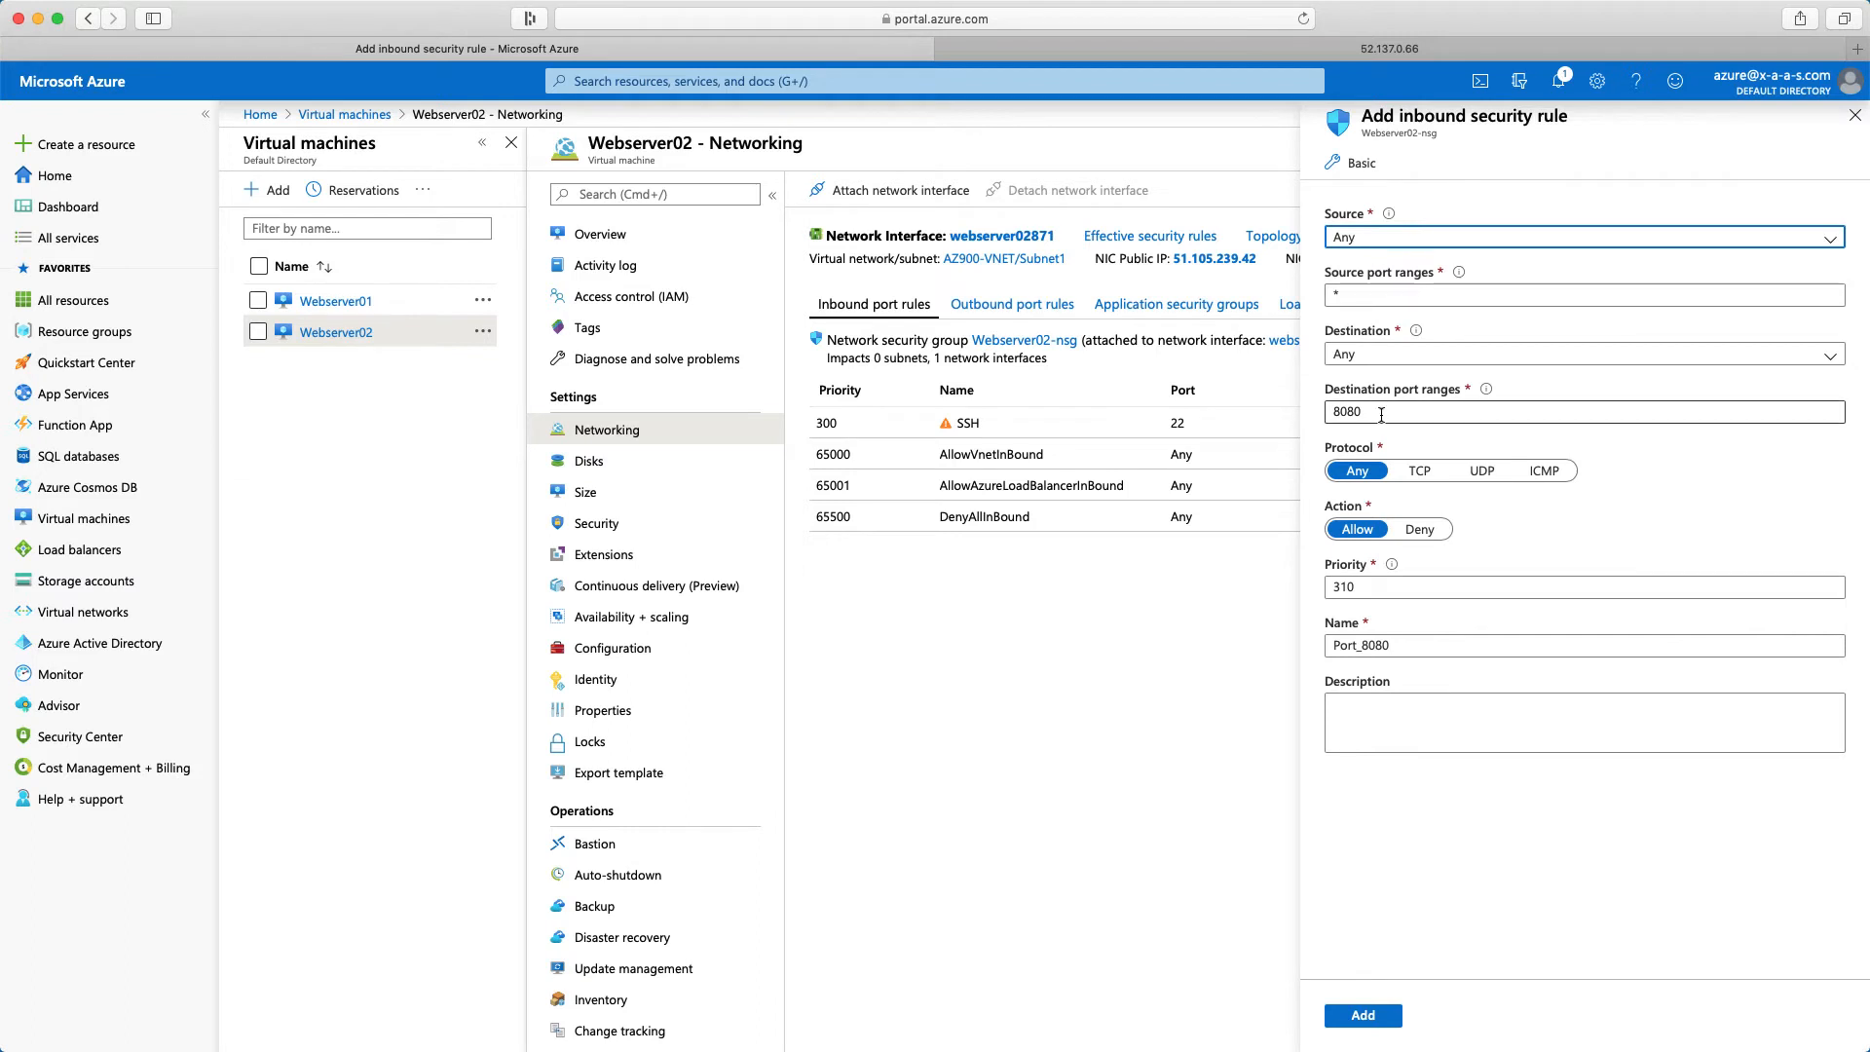
pyautogui.click(1382, 415)
pyautogui.press('BackSpace')
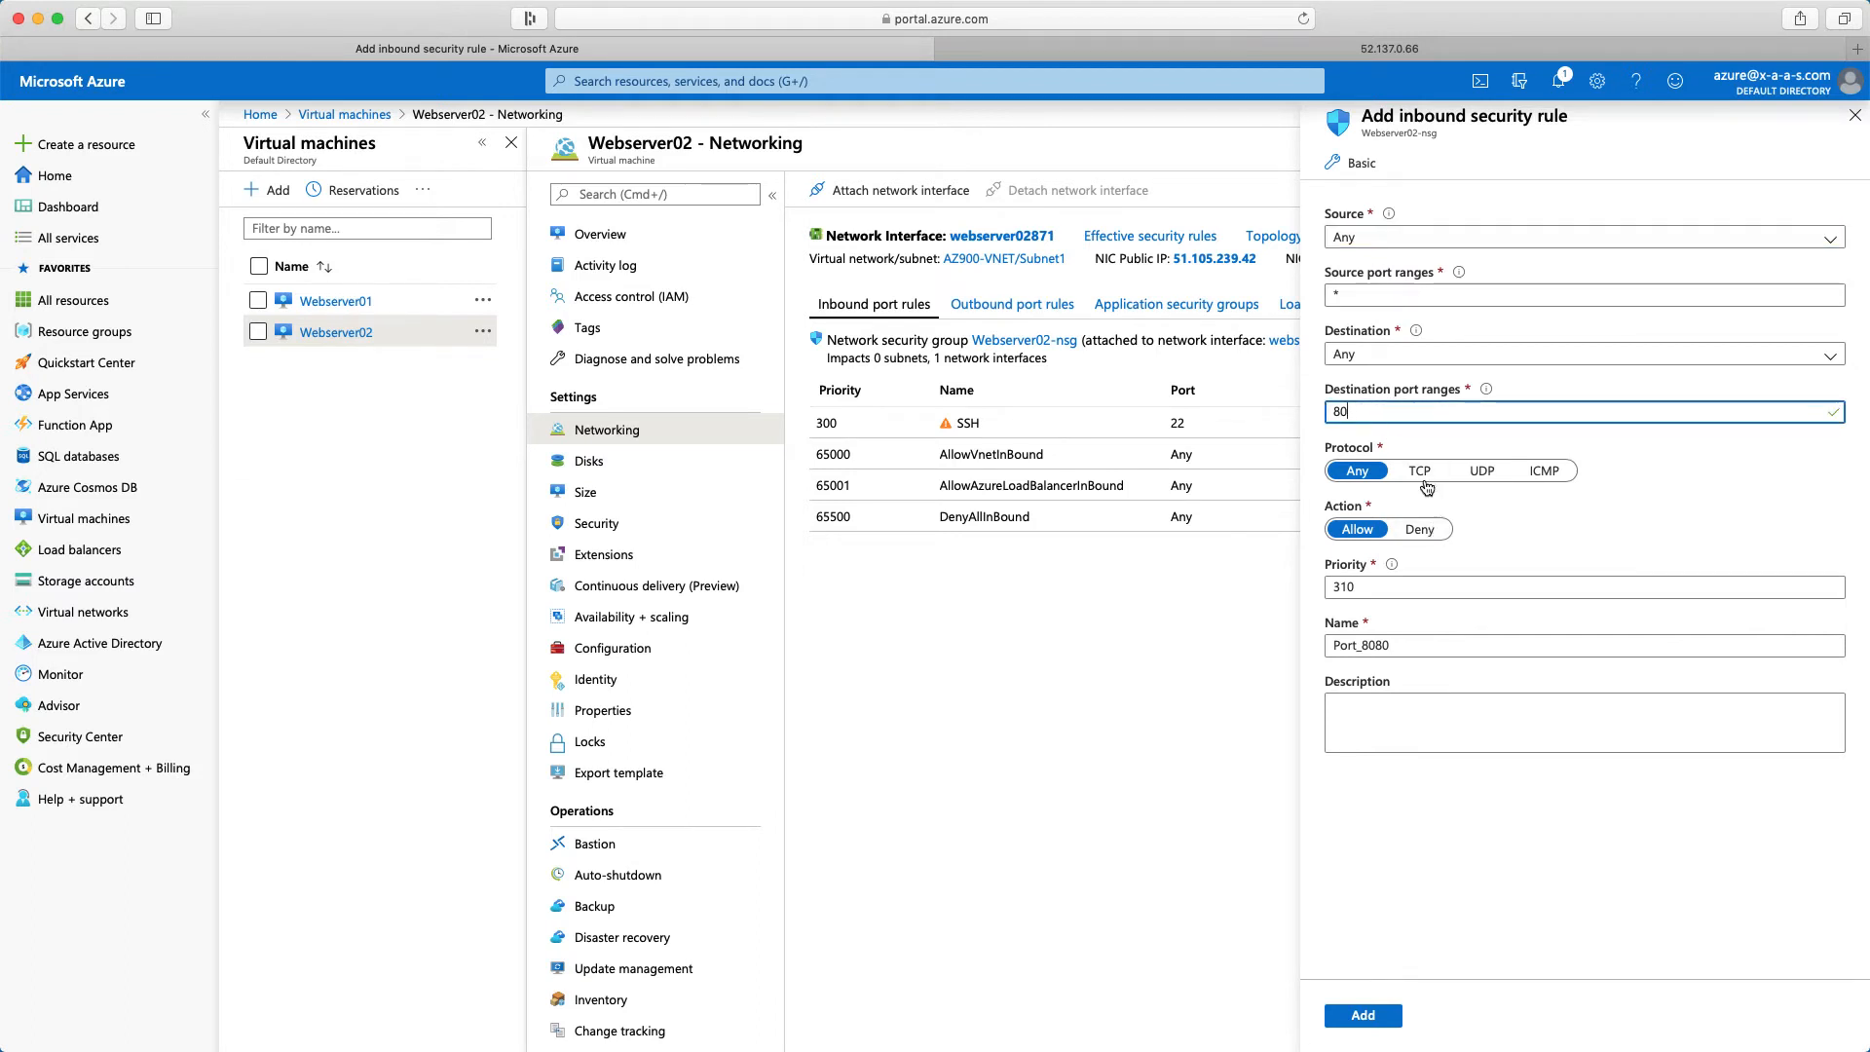
pyautogui.click(1421, 474)
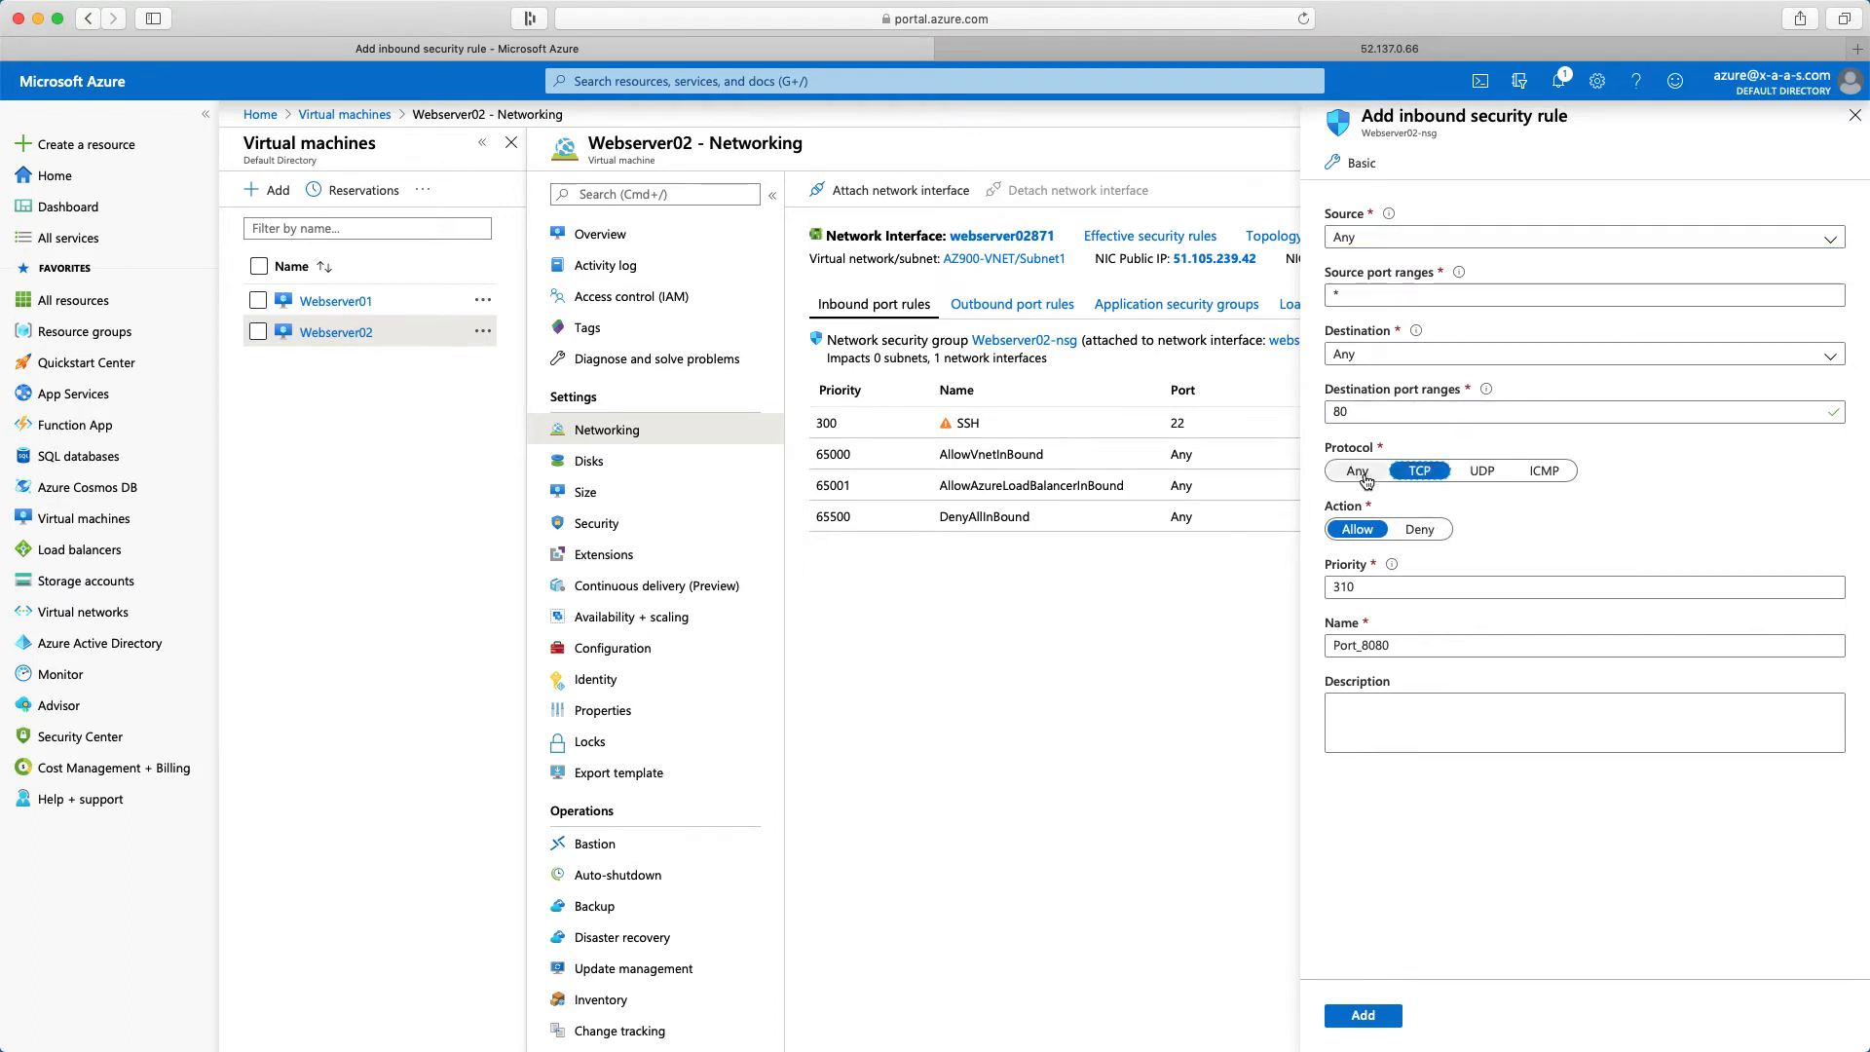
pyautogui.doubleClick(1344, 587)
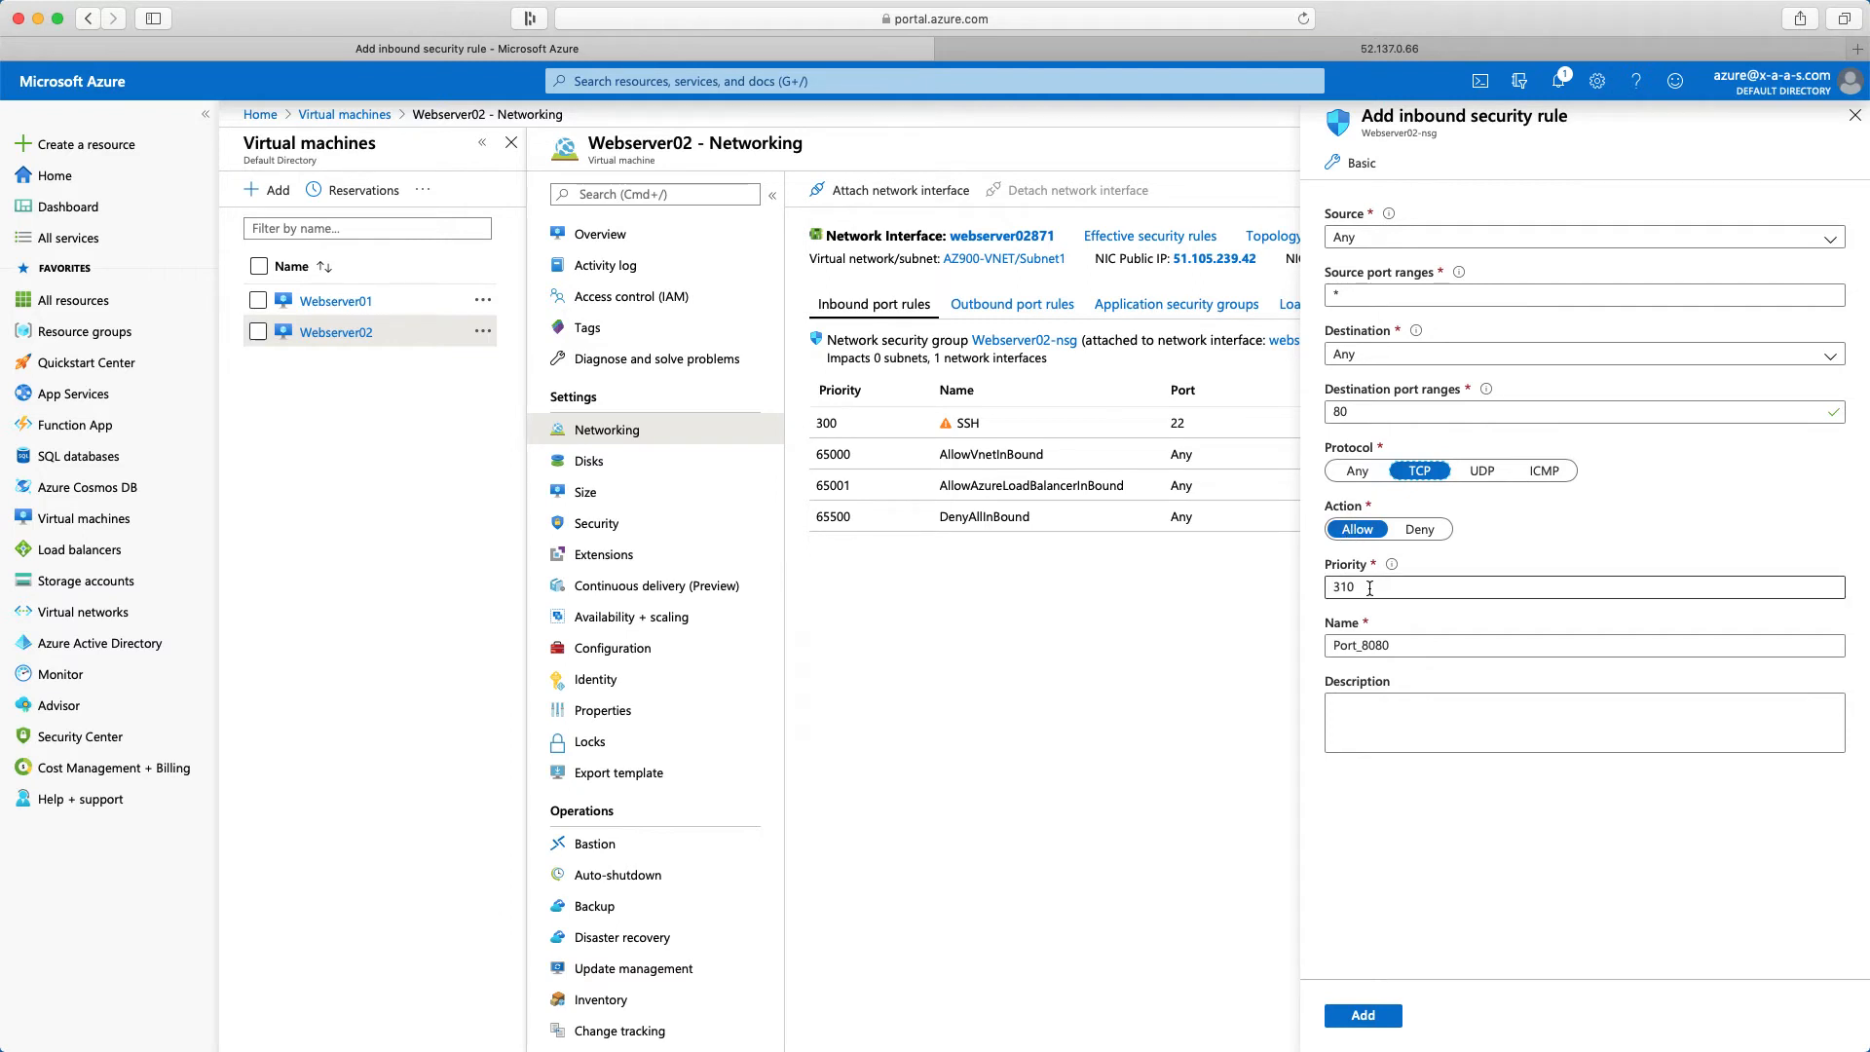
pyautogui.write('1')
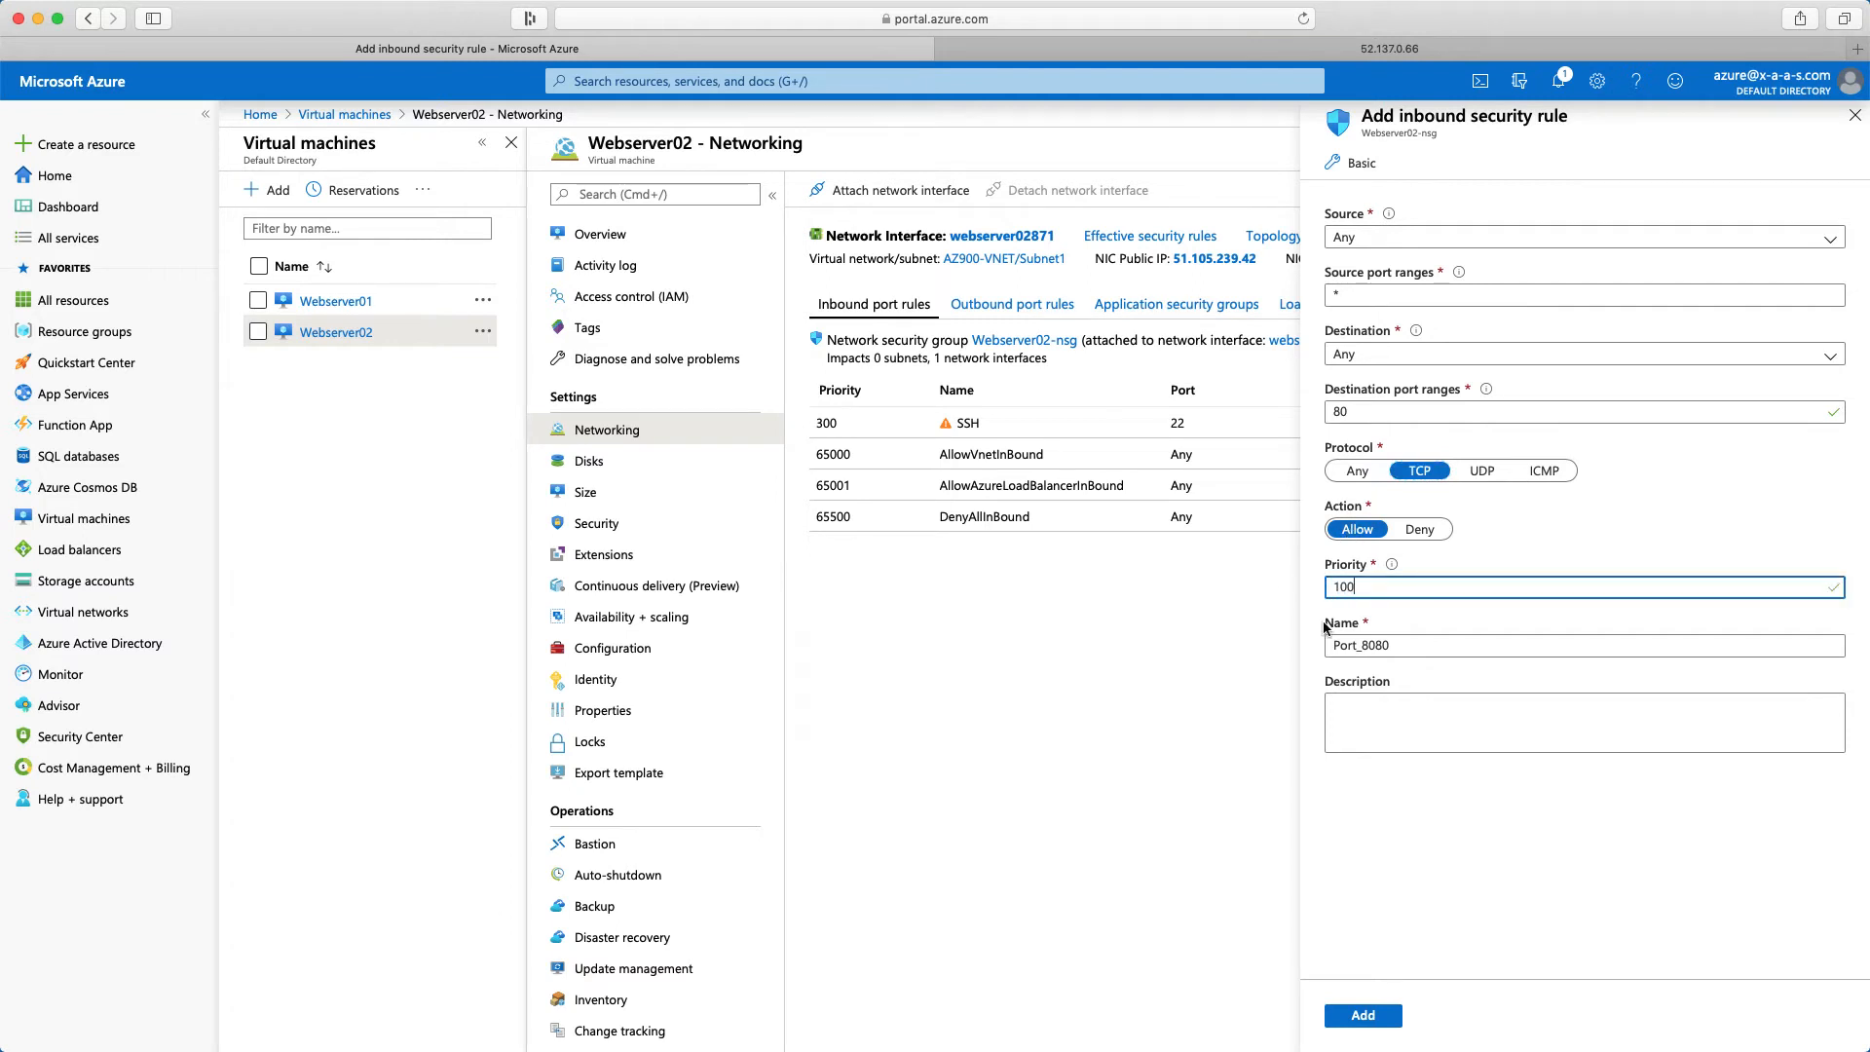
pyautogui.press('Tab')
pyautogui.write('Al')
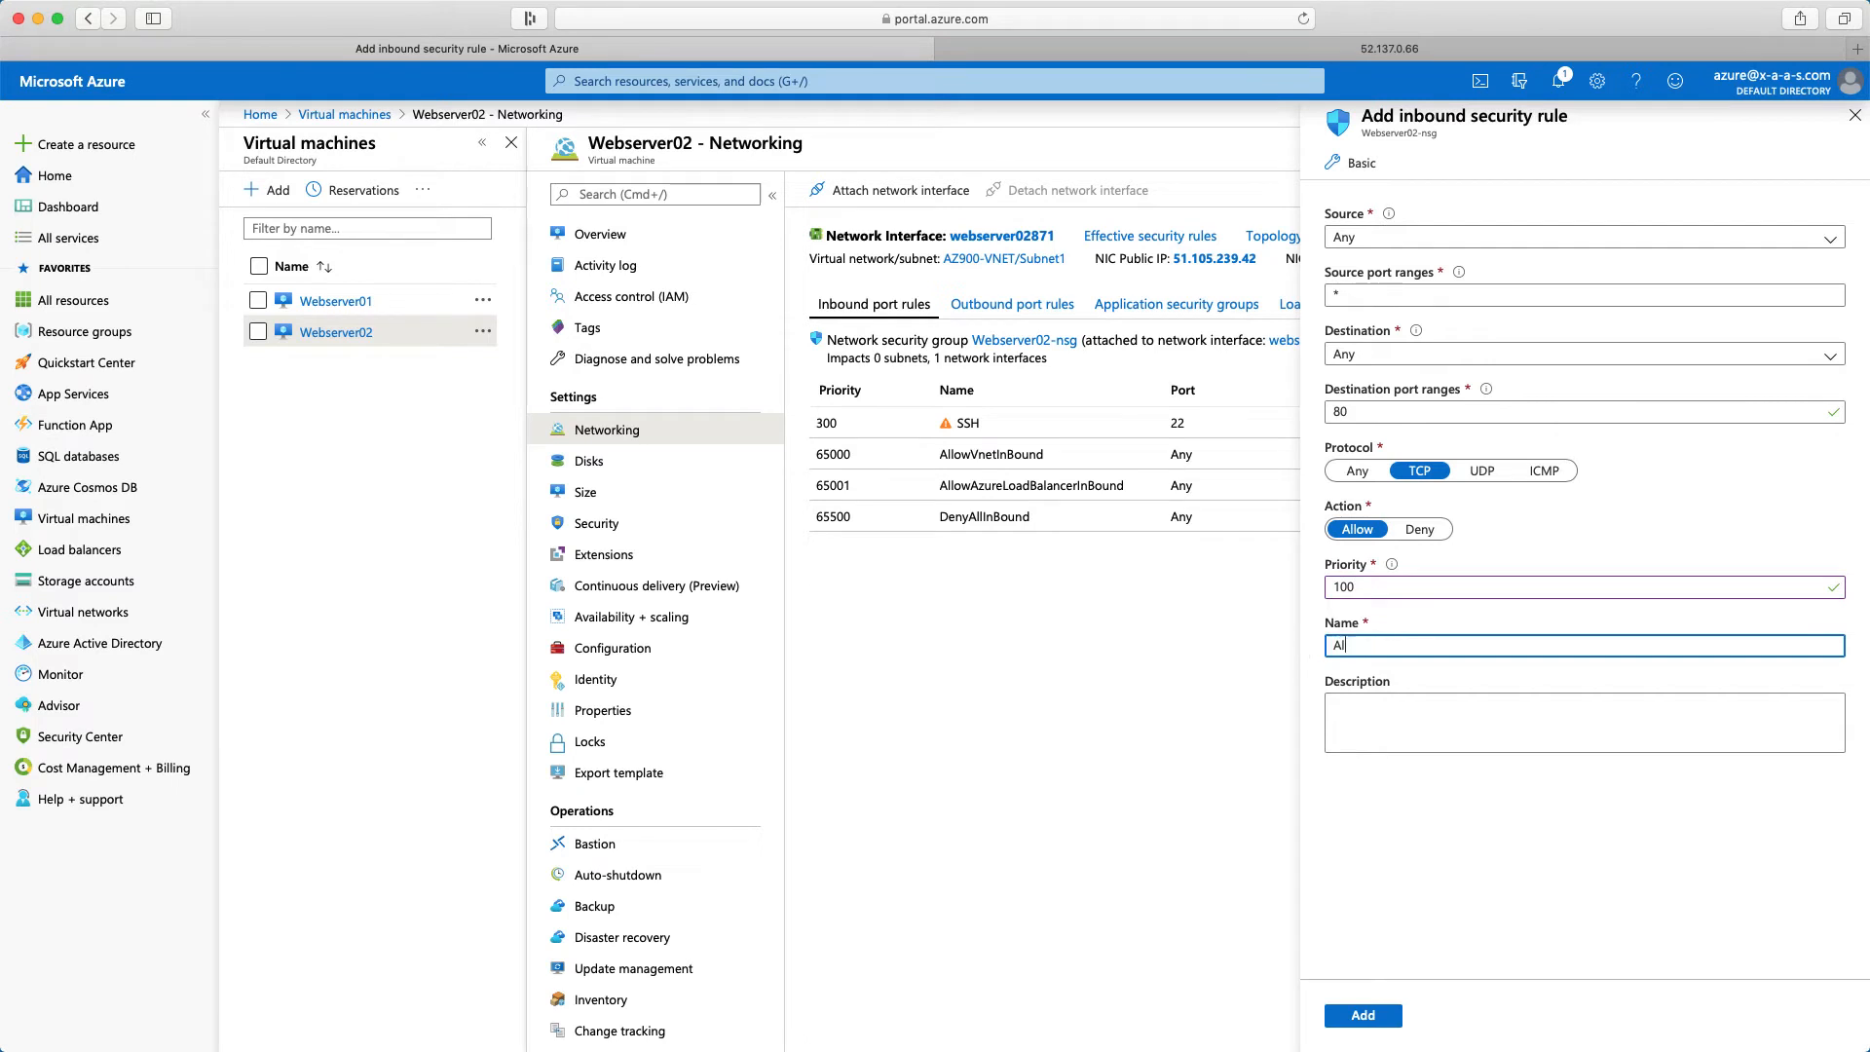
pyautogui.write('low_HTTP_80')
pyautogui.click(1367, 1023)
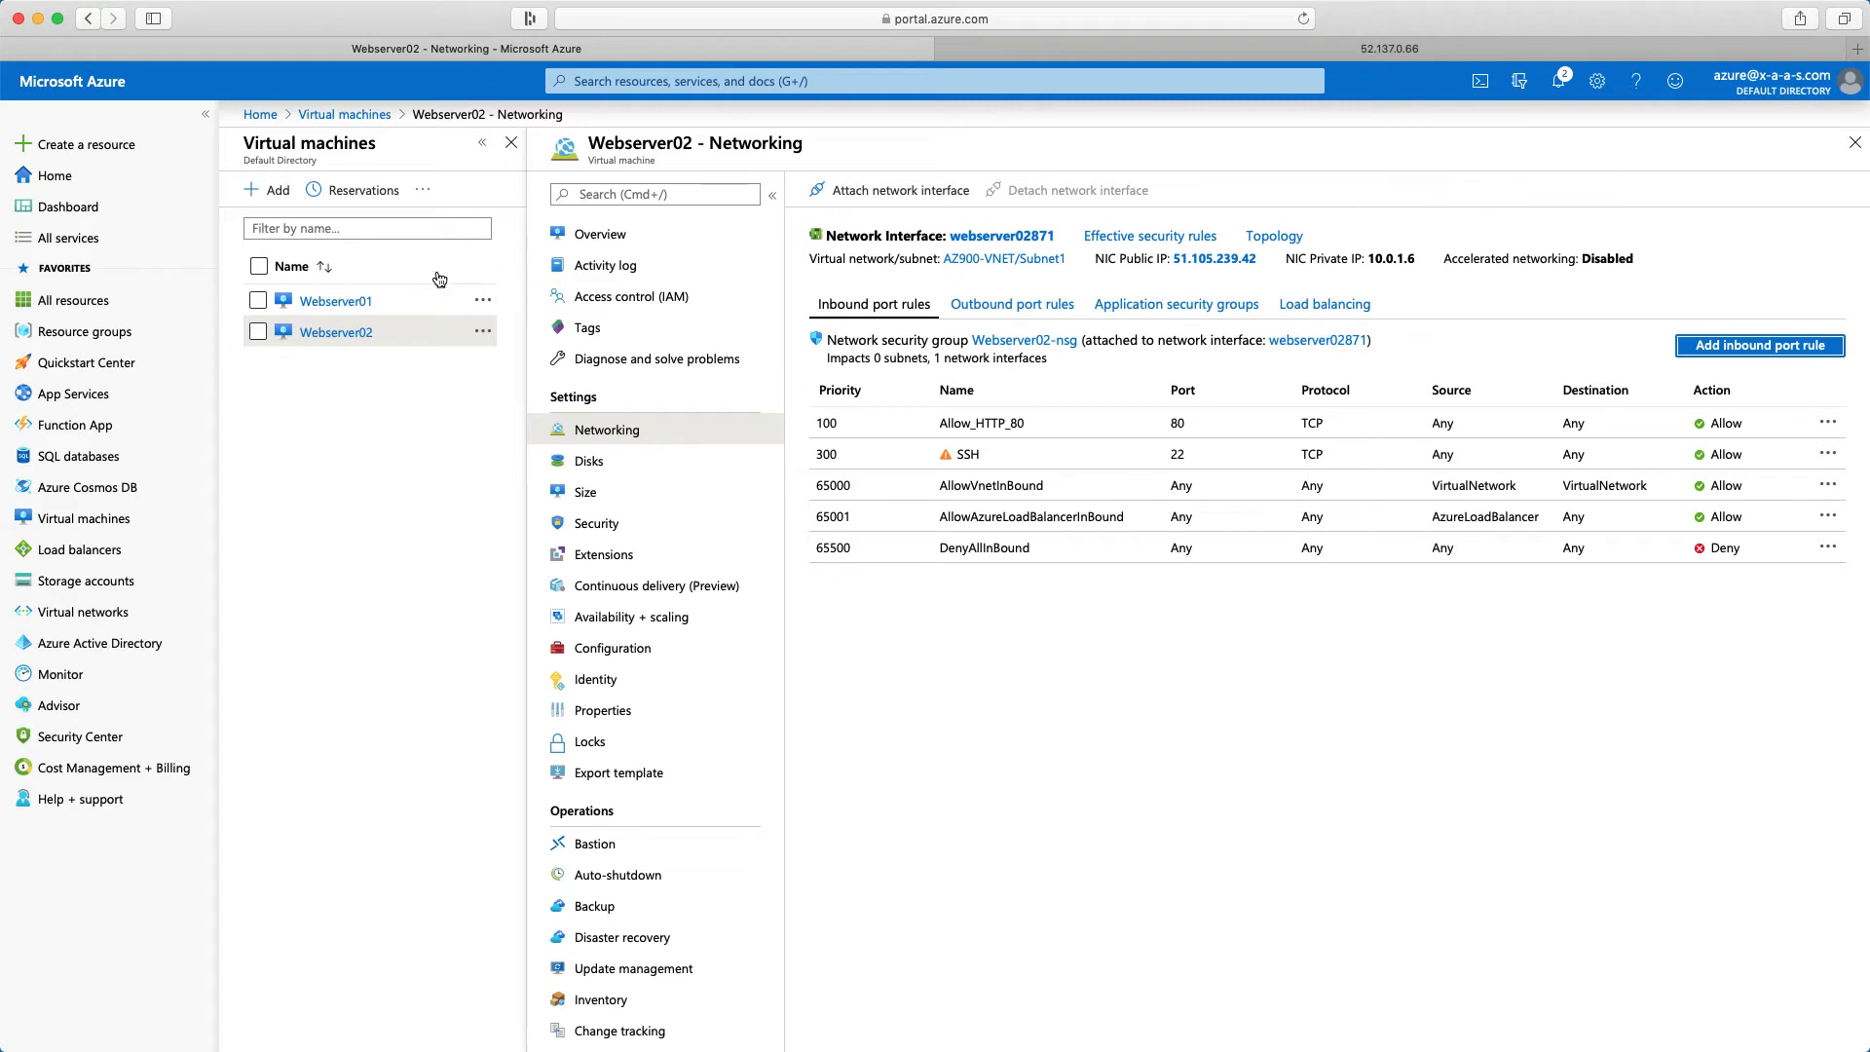
# Open the SSH connection details from the Webserver01 overview and copy the login command for the VM local account
pyautogui.click(358, 303)
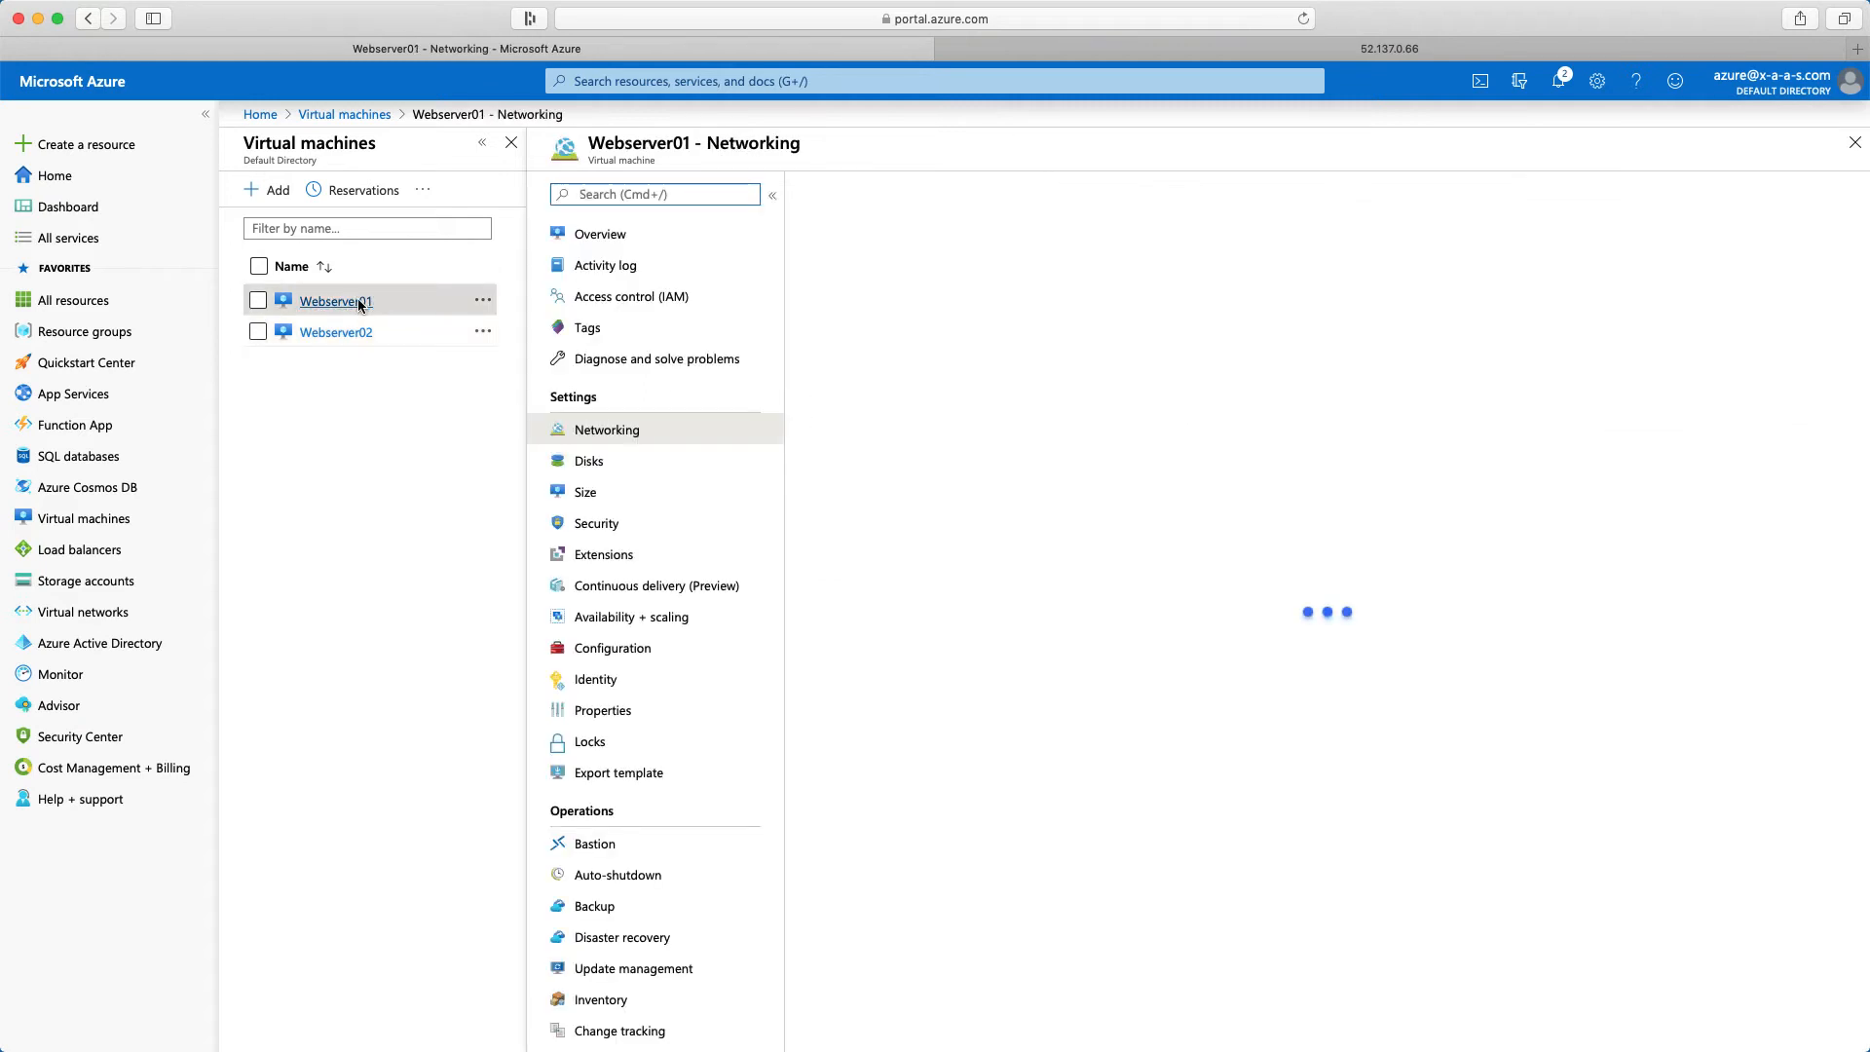
pyautogui.click(593, 238)
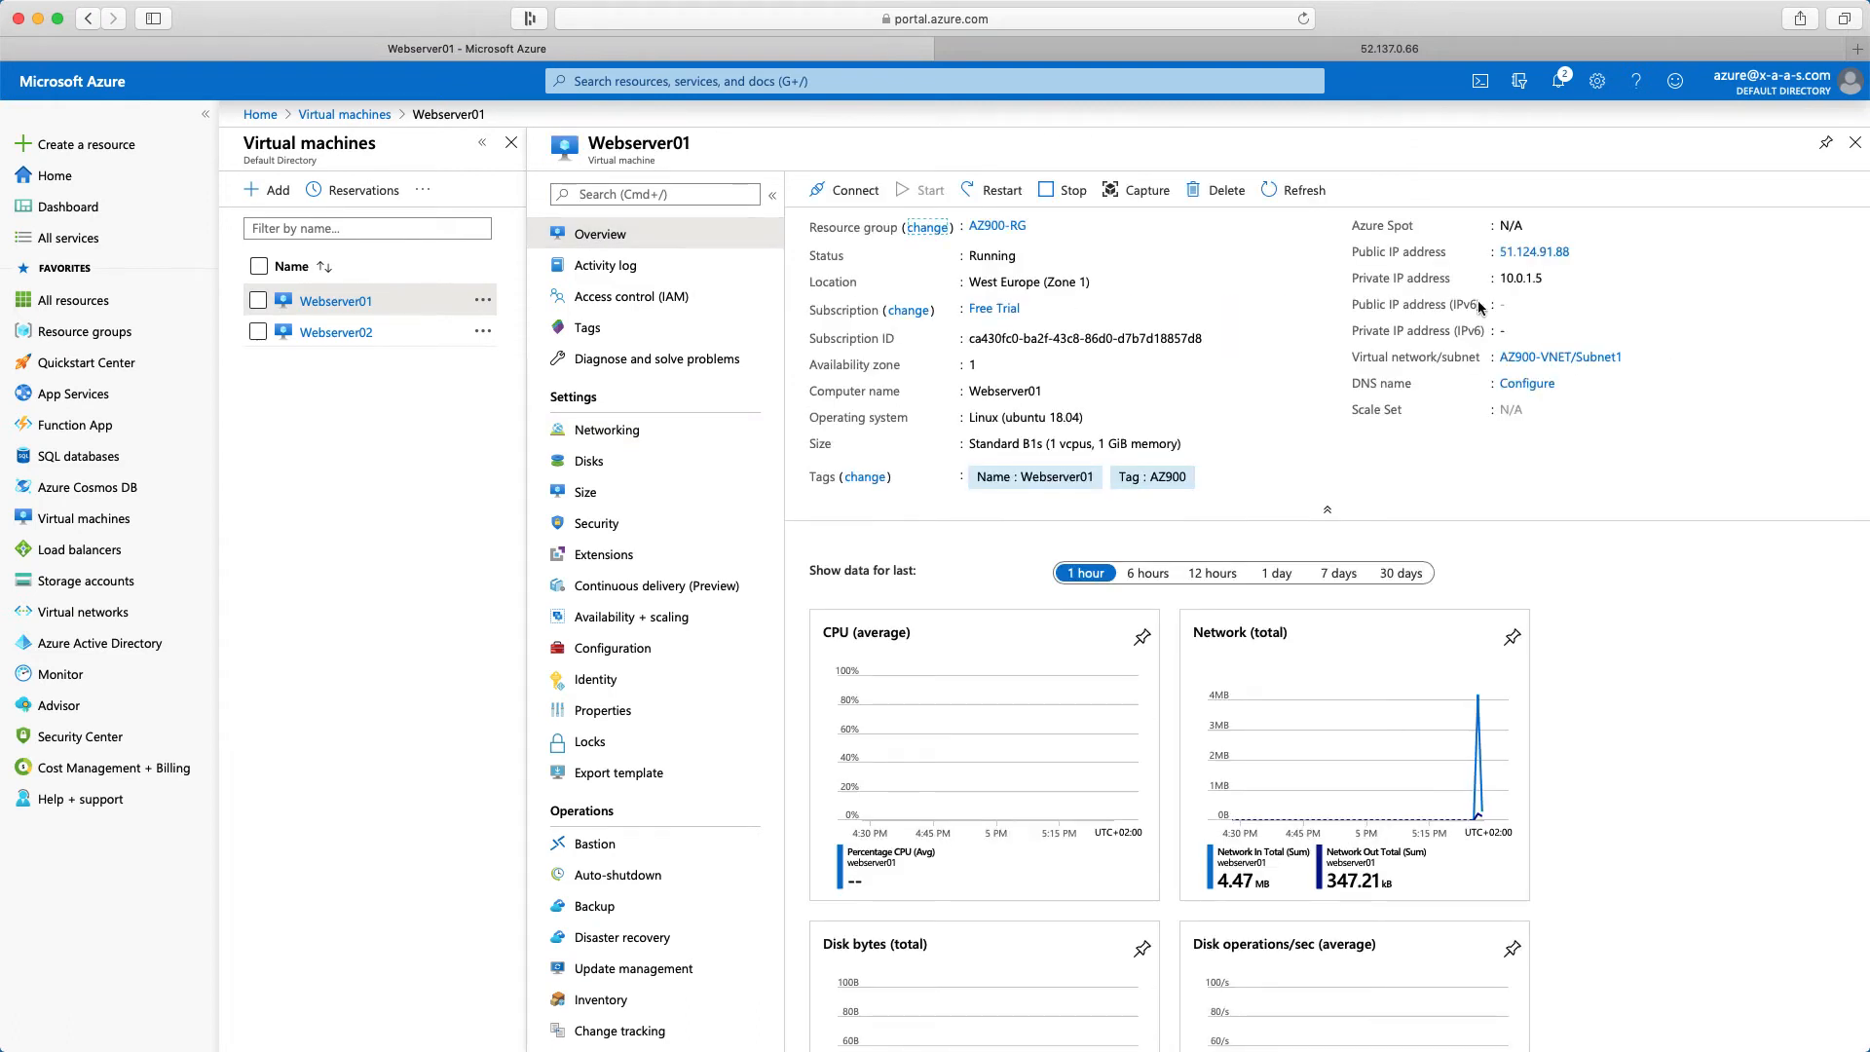
pyautogui.click(850, 192)
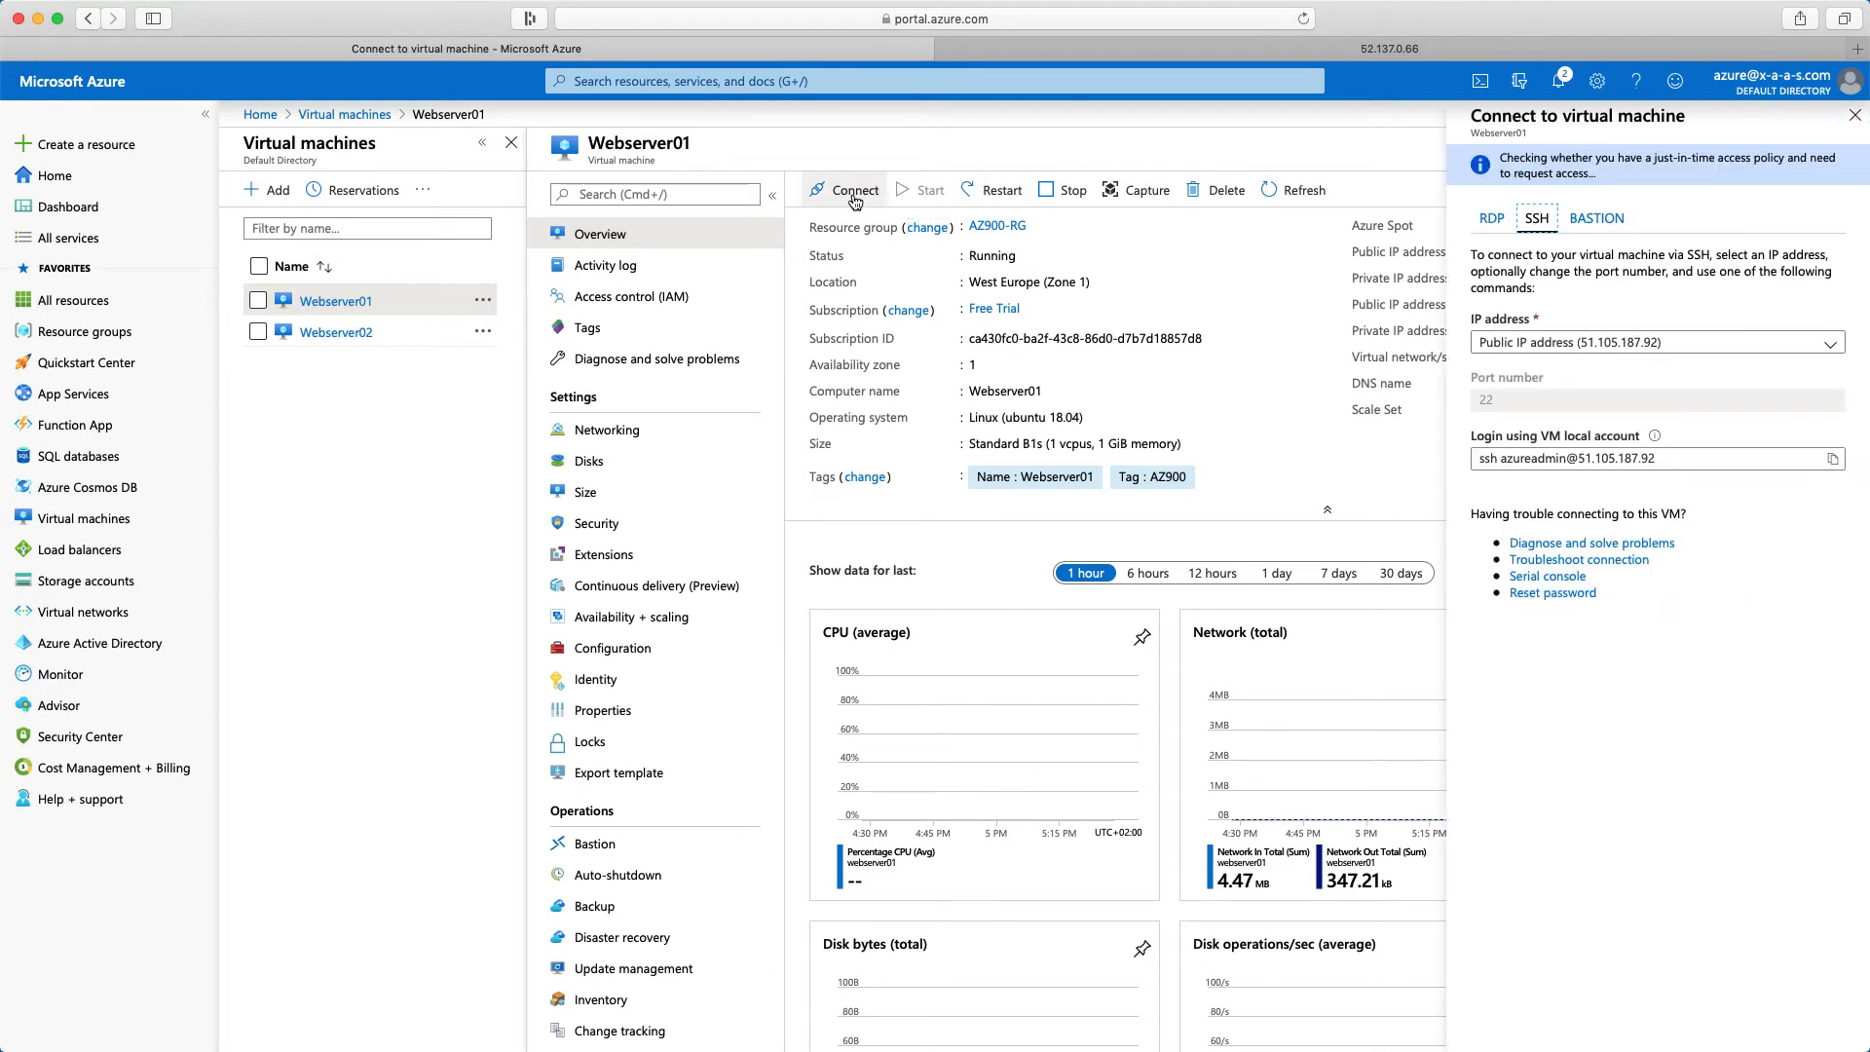
pyautogui.click(1832, 454)
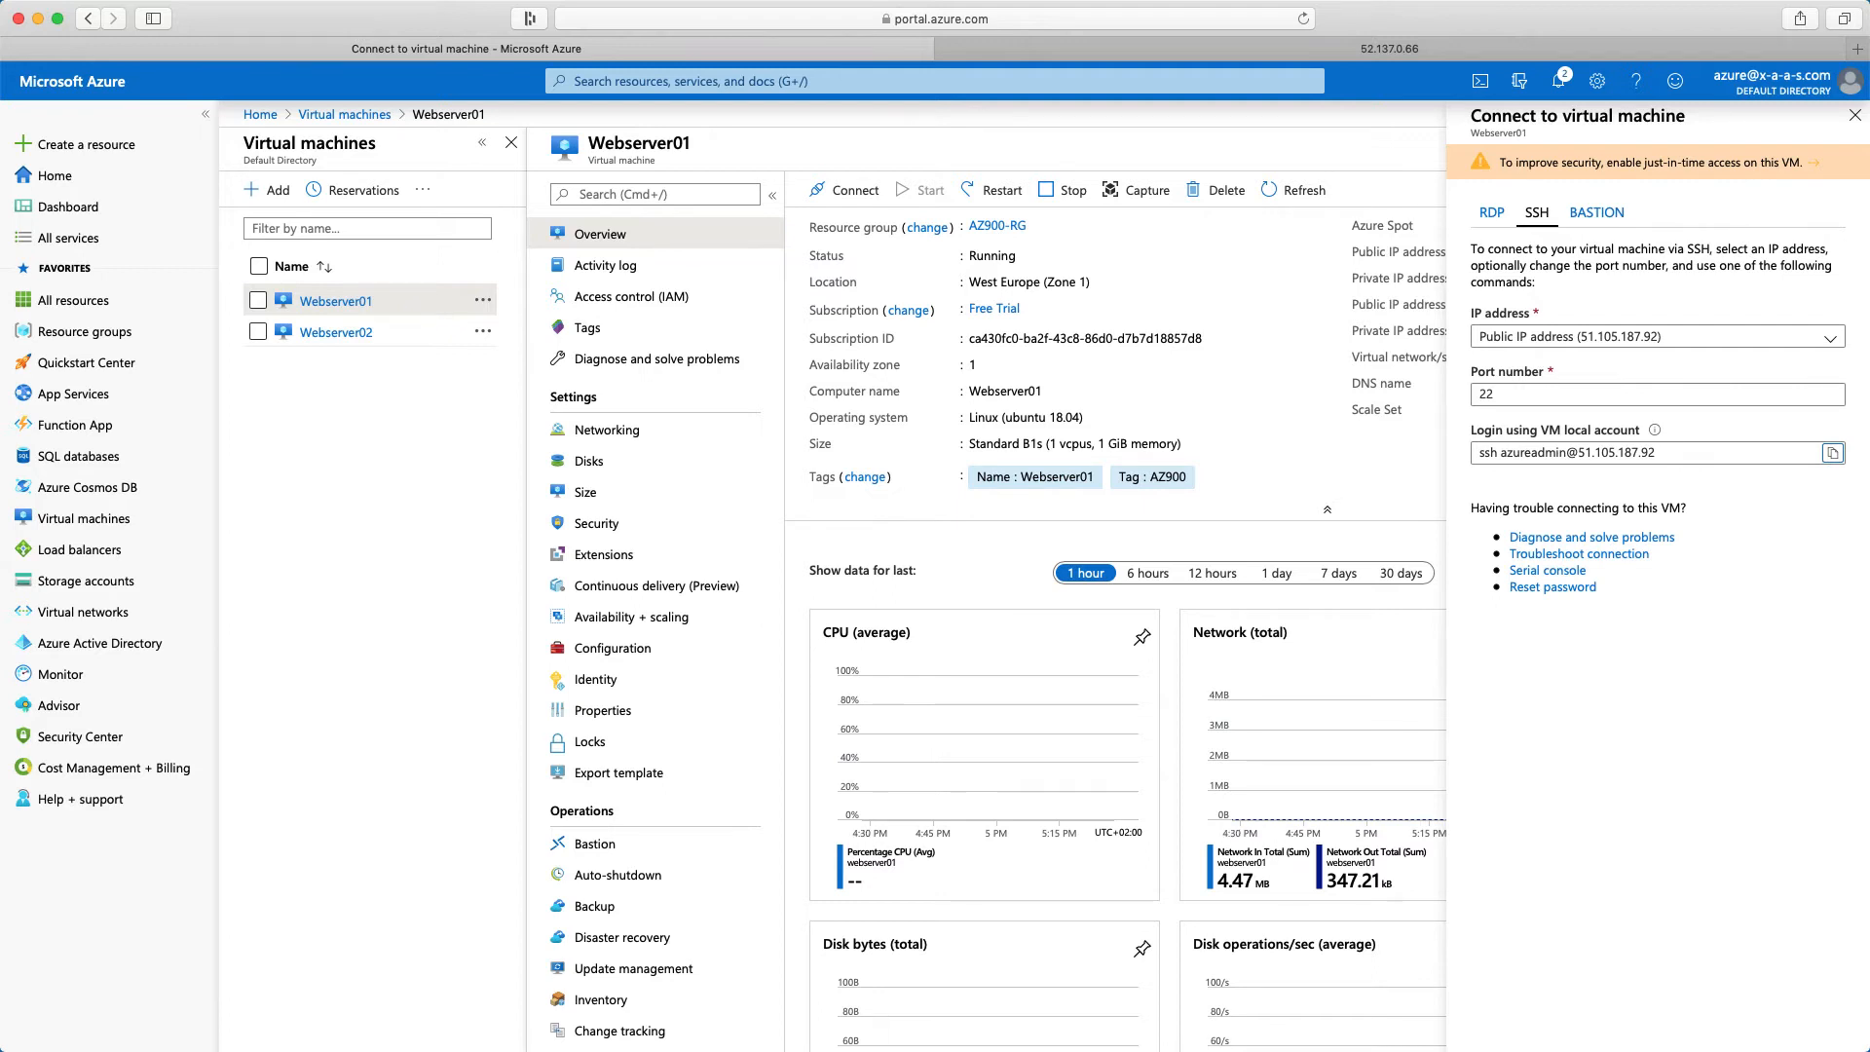
# Switch to the terminal and log in to Webserver01 with the copied SSH command, accepting the host key and entering the account password
pyautogui.press('super+Tab')
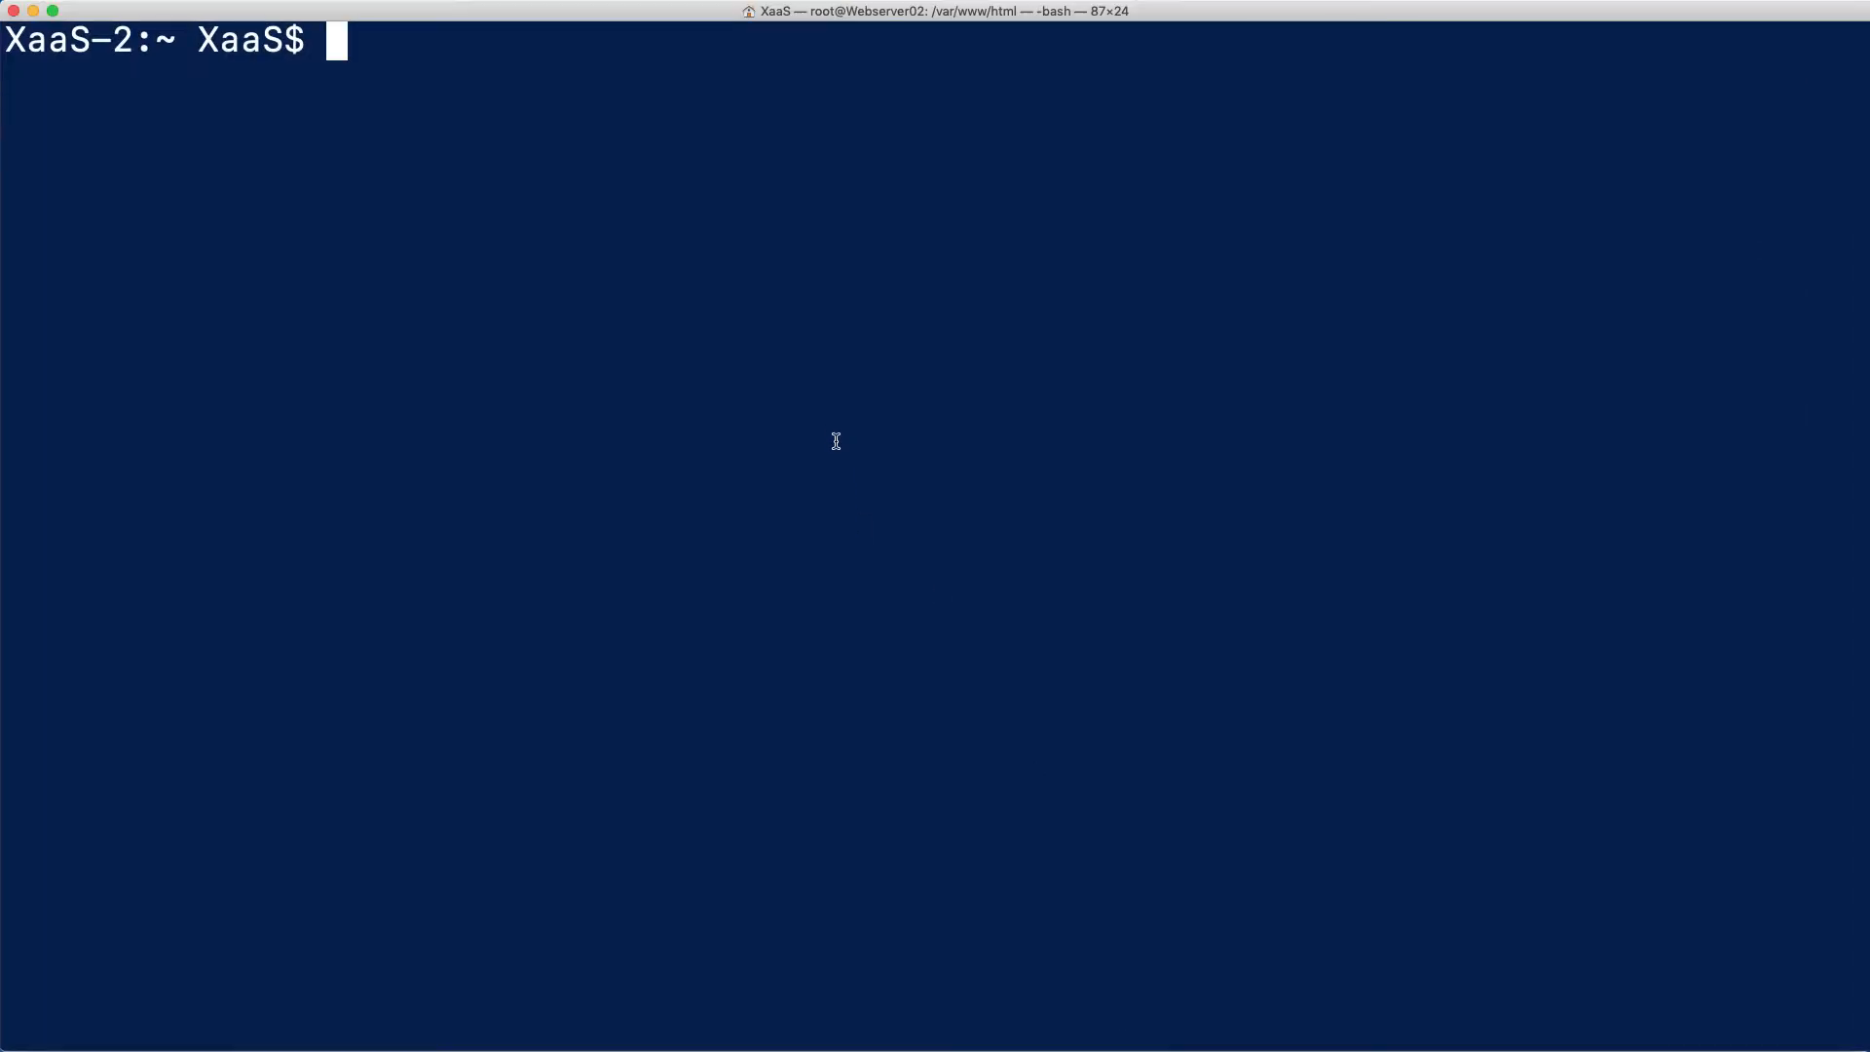
pyautogui.rightClick(746, 382)
pyautogui.click(785, 410)
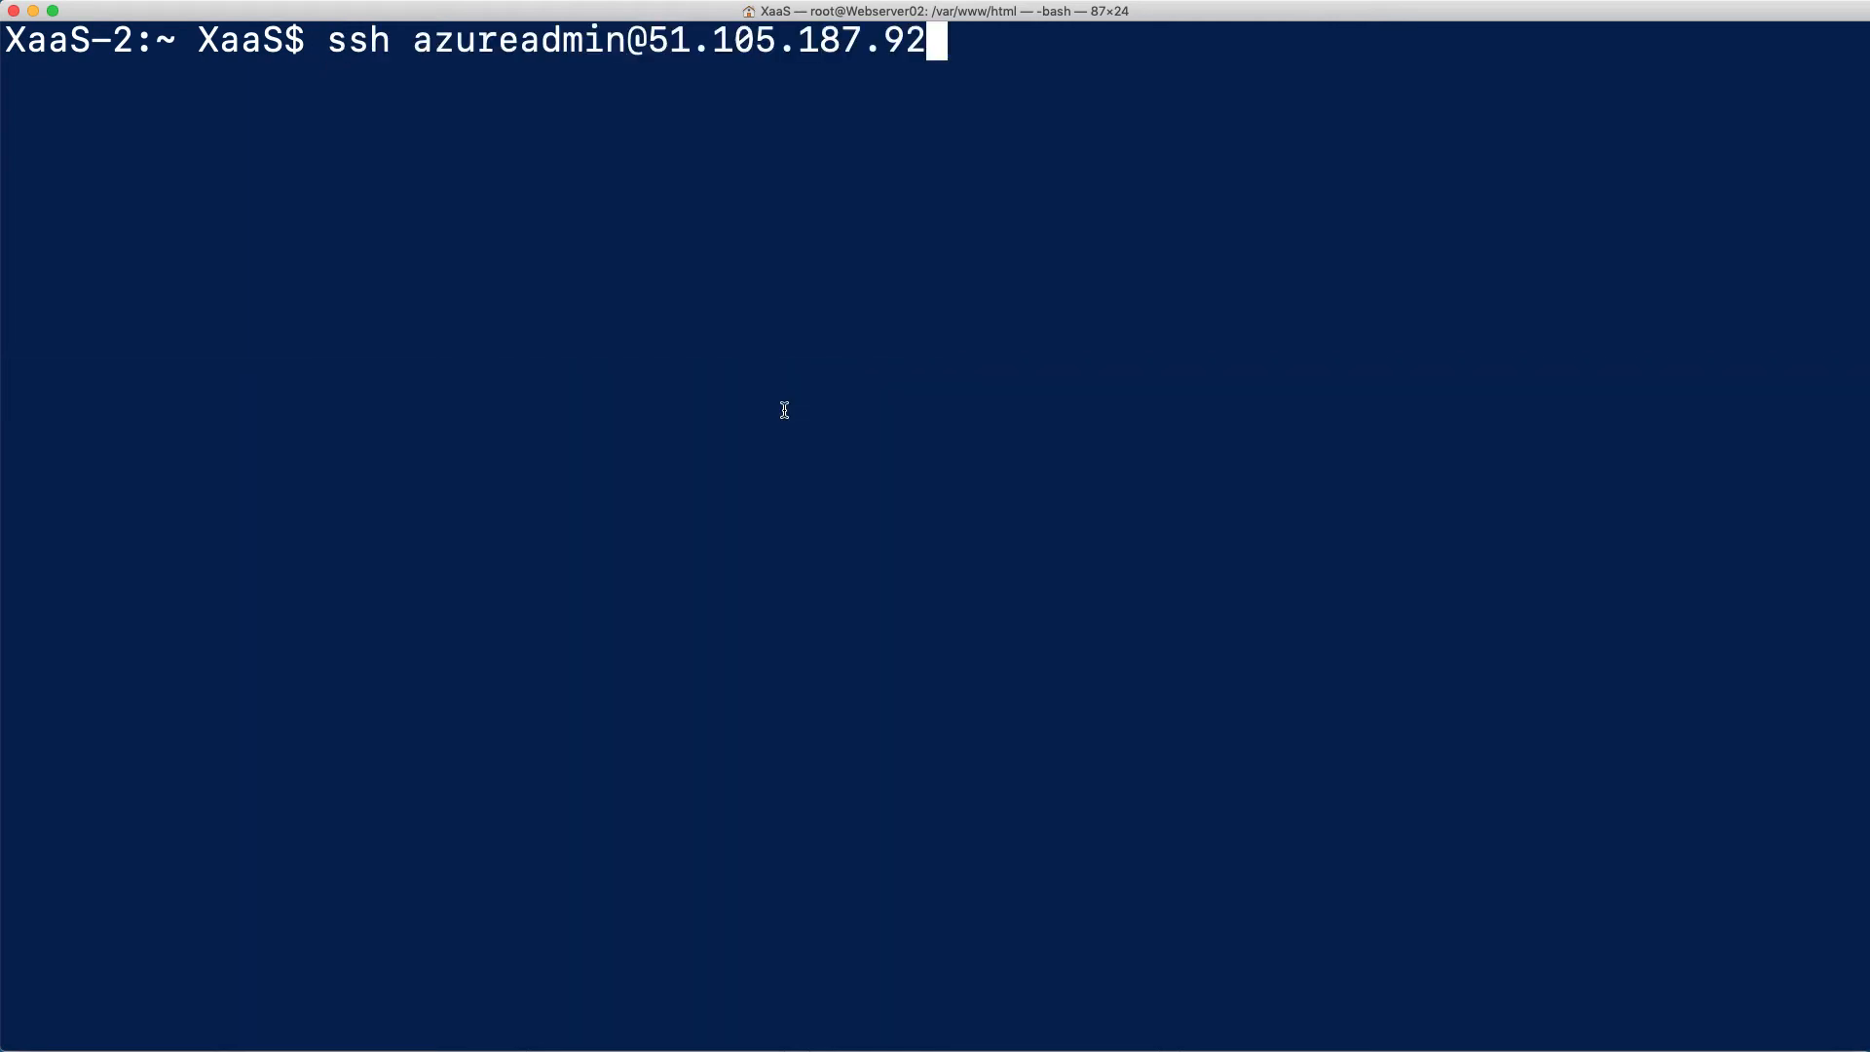
pyautogui.press('Return')
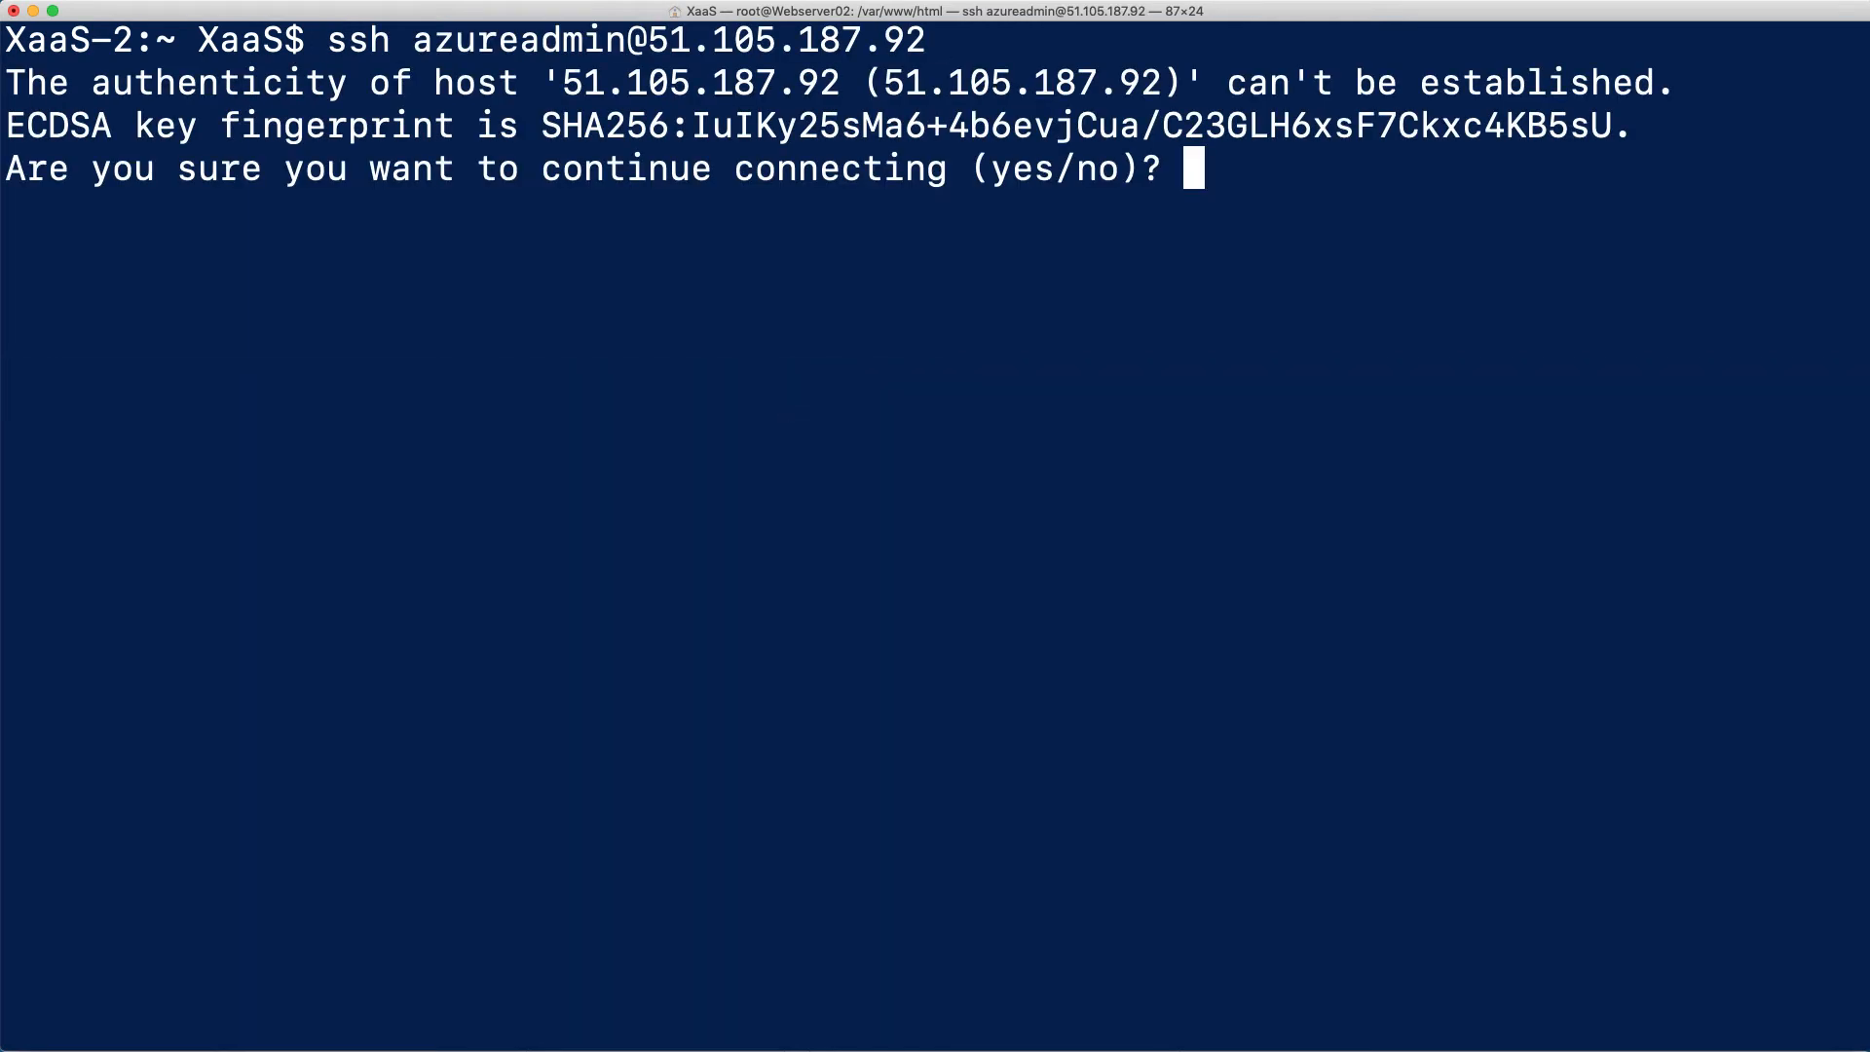
pyautogui.write('yes')
pyautogui.press('Return')
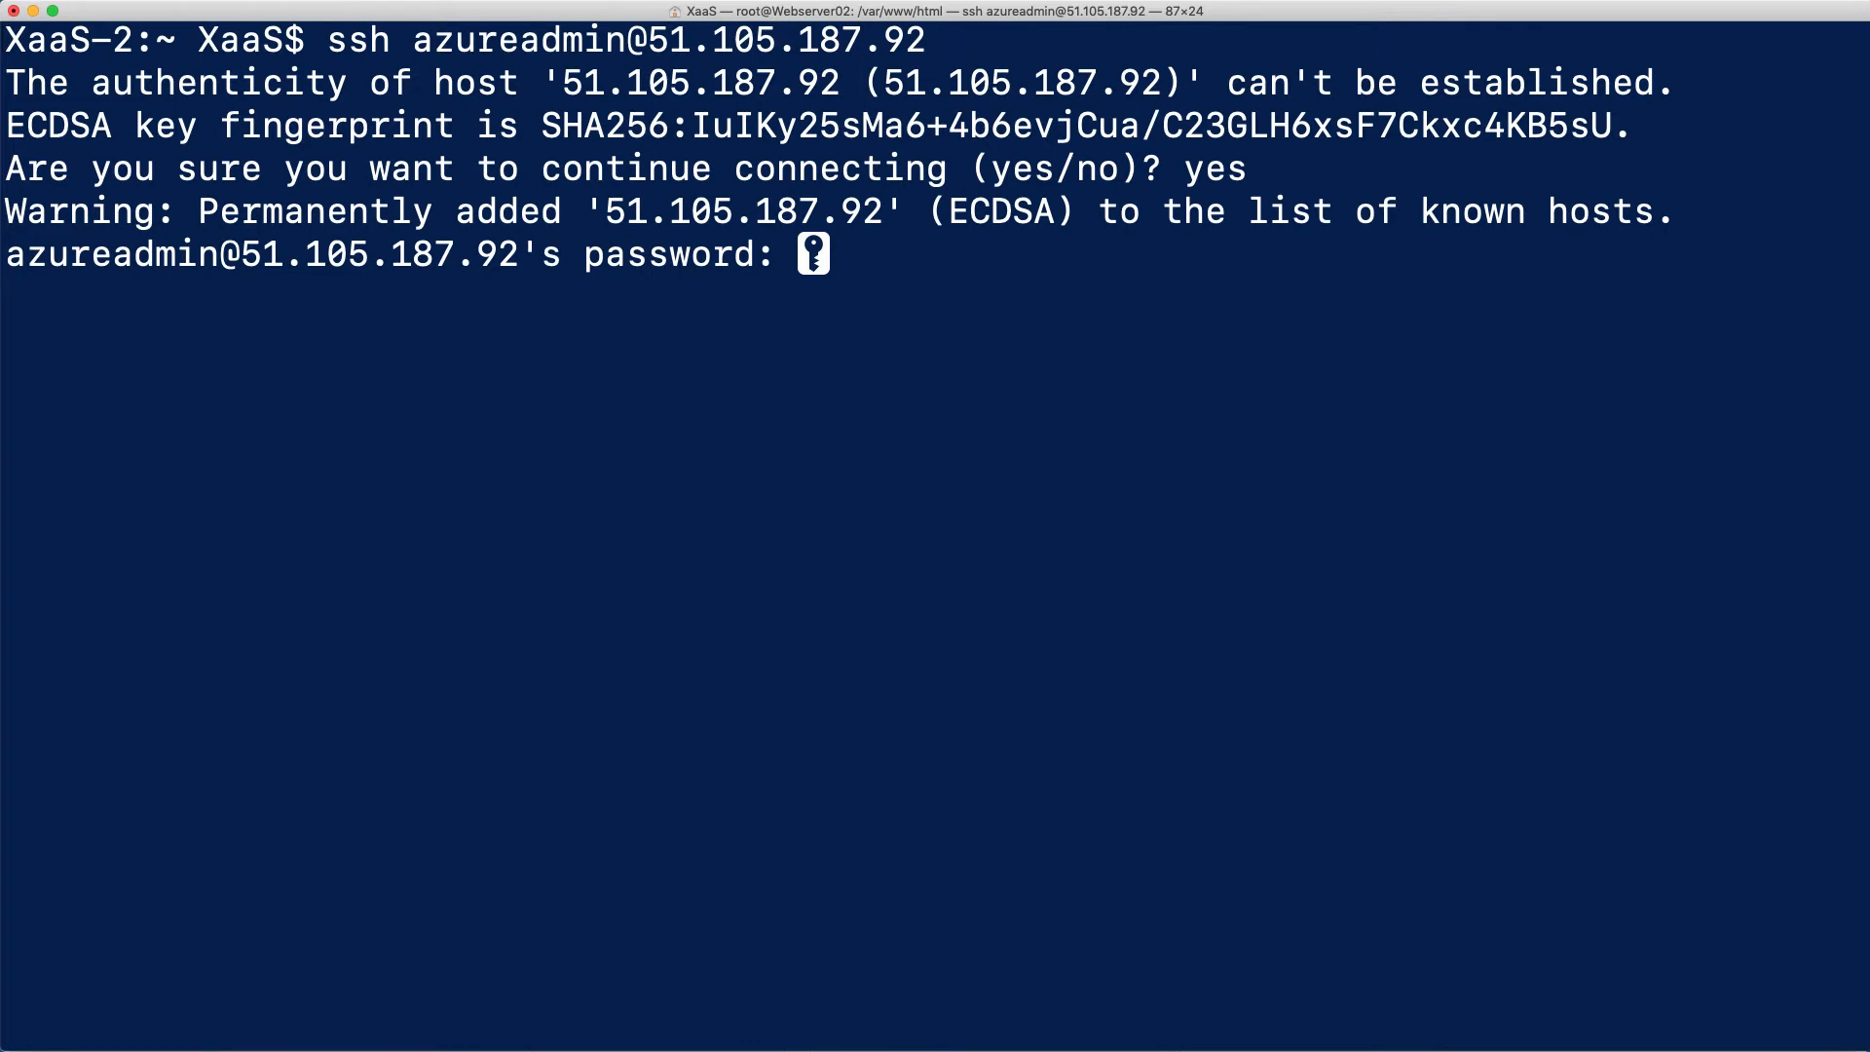
pyautogui.press('Return')
pyautogui.press('Return')
pyautogui.press('Return')
pyautogui.press('Return')
# Switch to the root user on Webserver01 with sudo su and clear the terminal
pyautogui.write('sudo s')
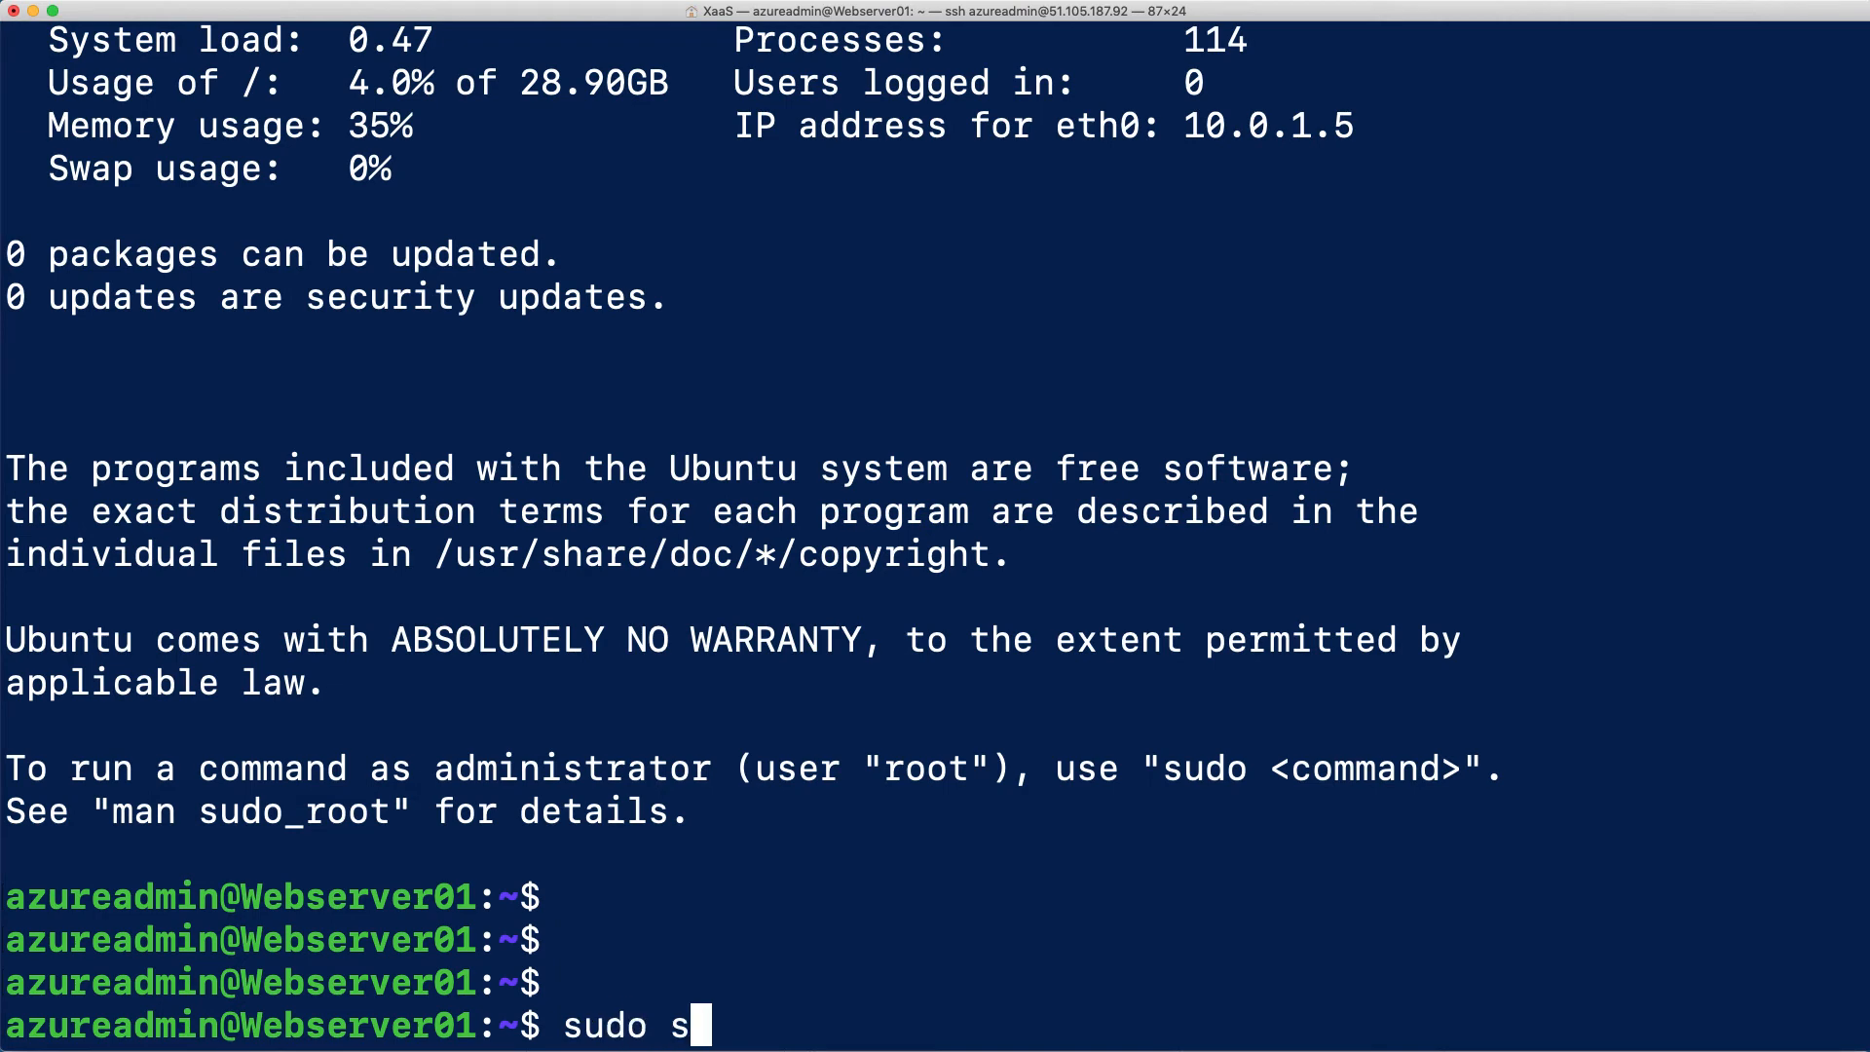
pyautogui.write('u')
pyautogui.press('Return')
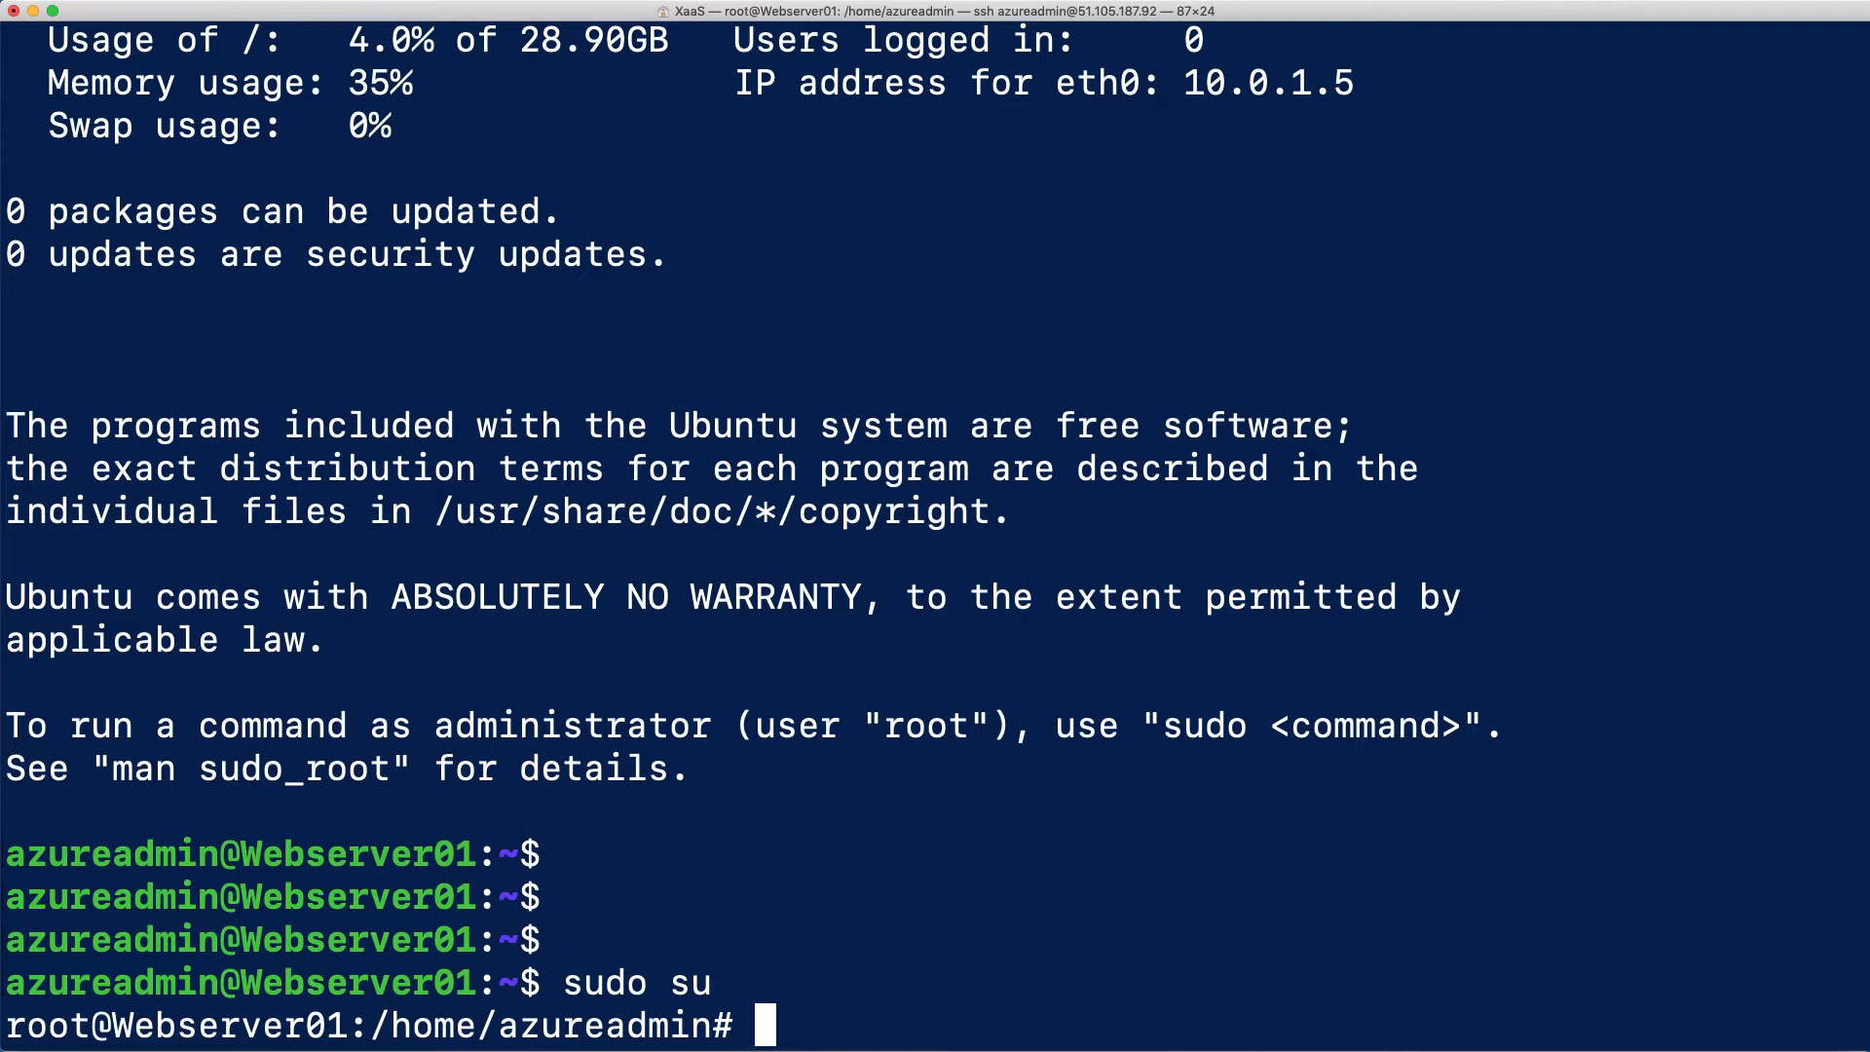
pyautogui.press('Return')
pyautogui.press('Return')
pyautogui.press('Return')
pyautogui.press('Return')
pyautogui.write('clear')
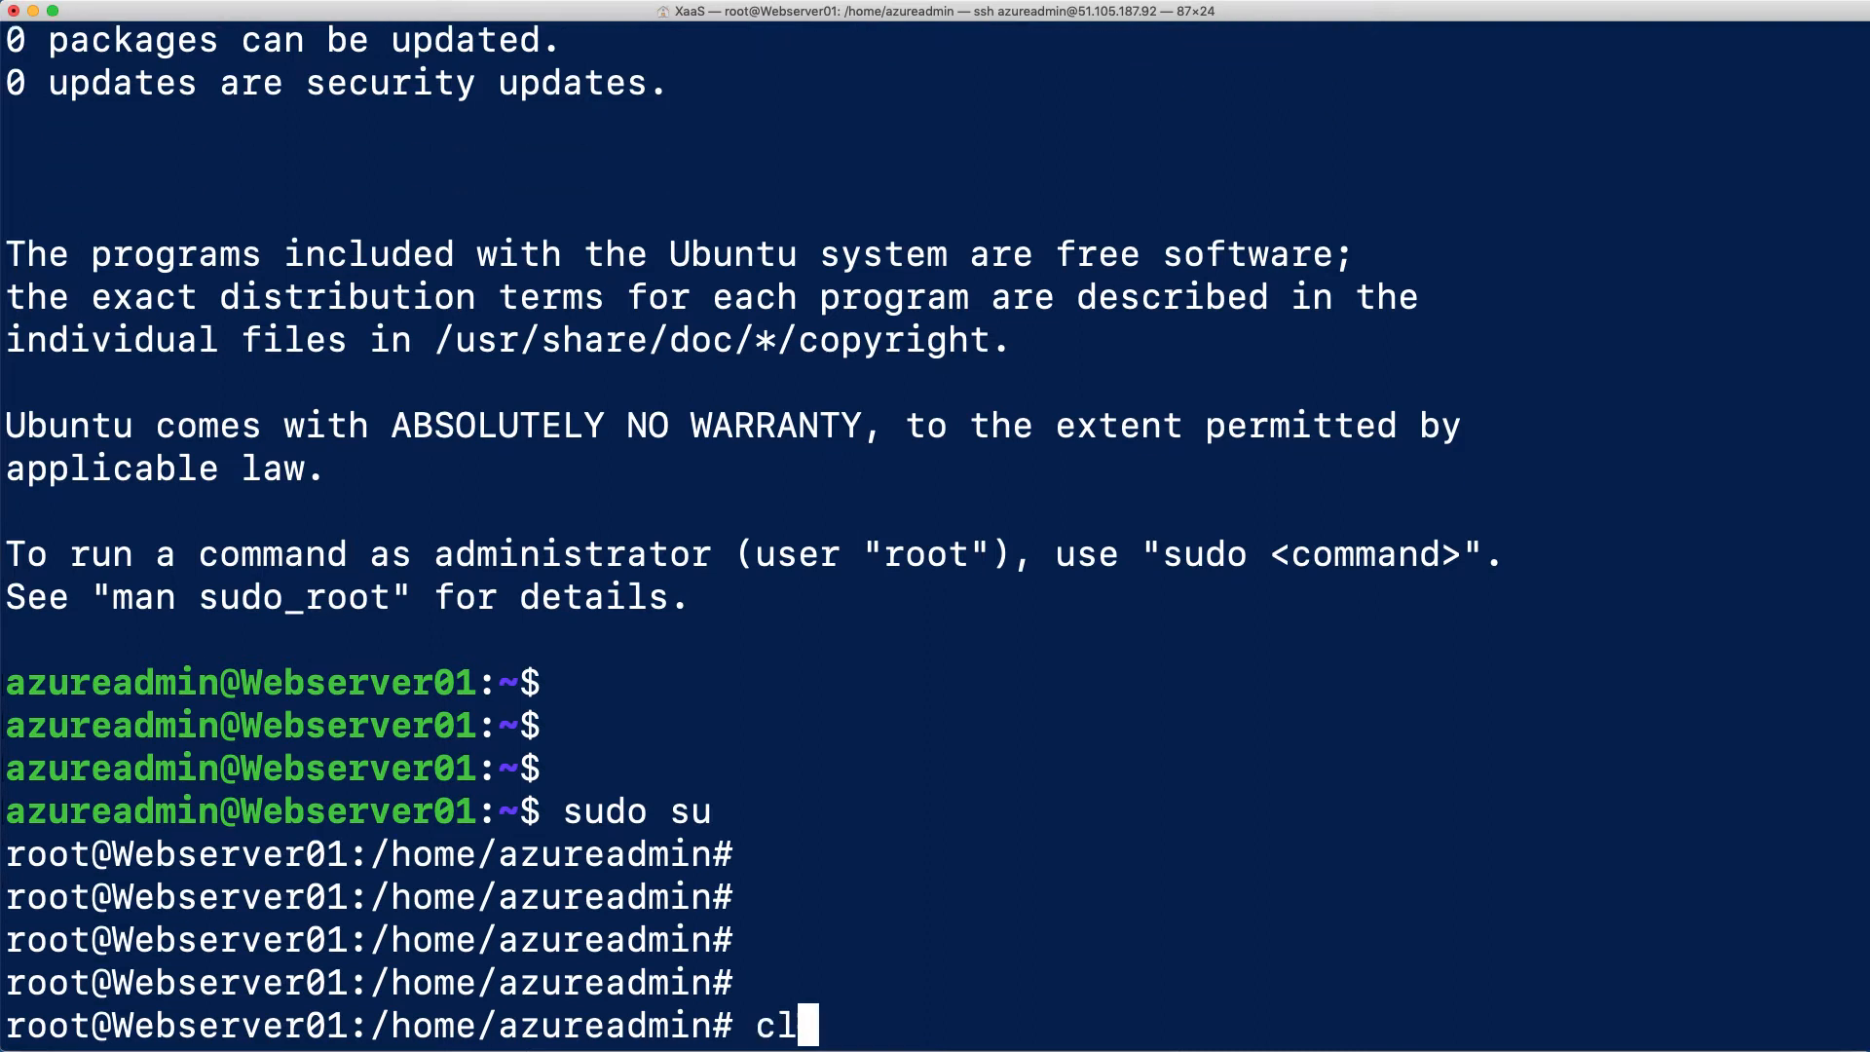
pyautogui.press('Return')
pyautogui.press('Return')
pyautogui.press('Return')
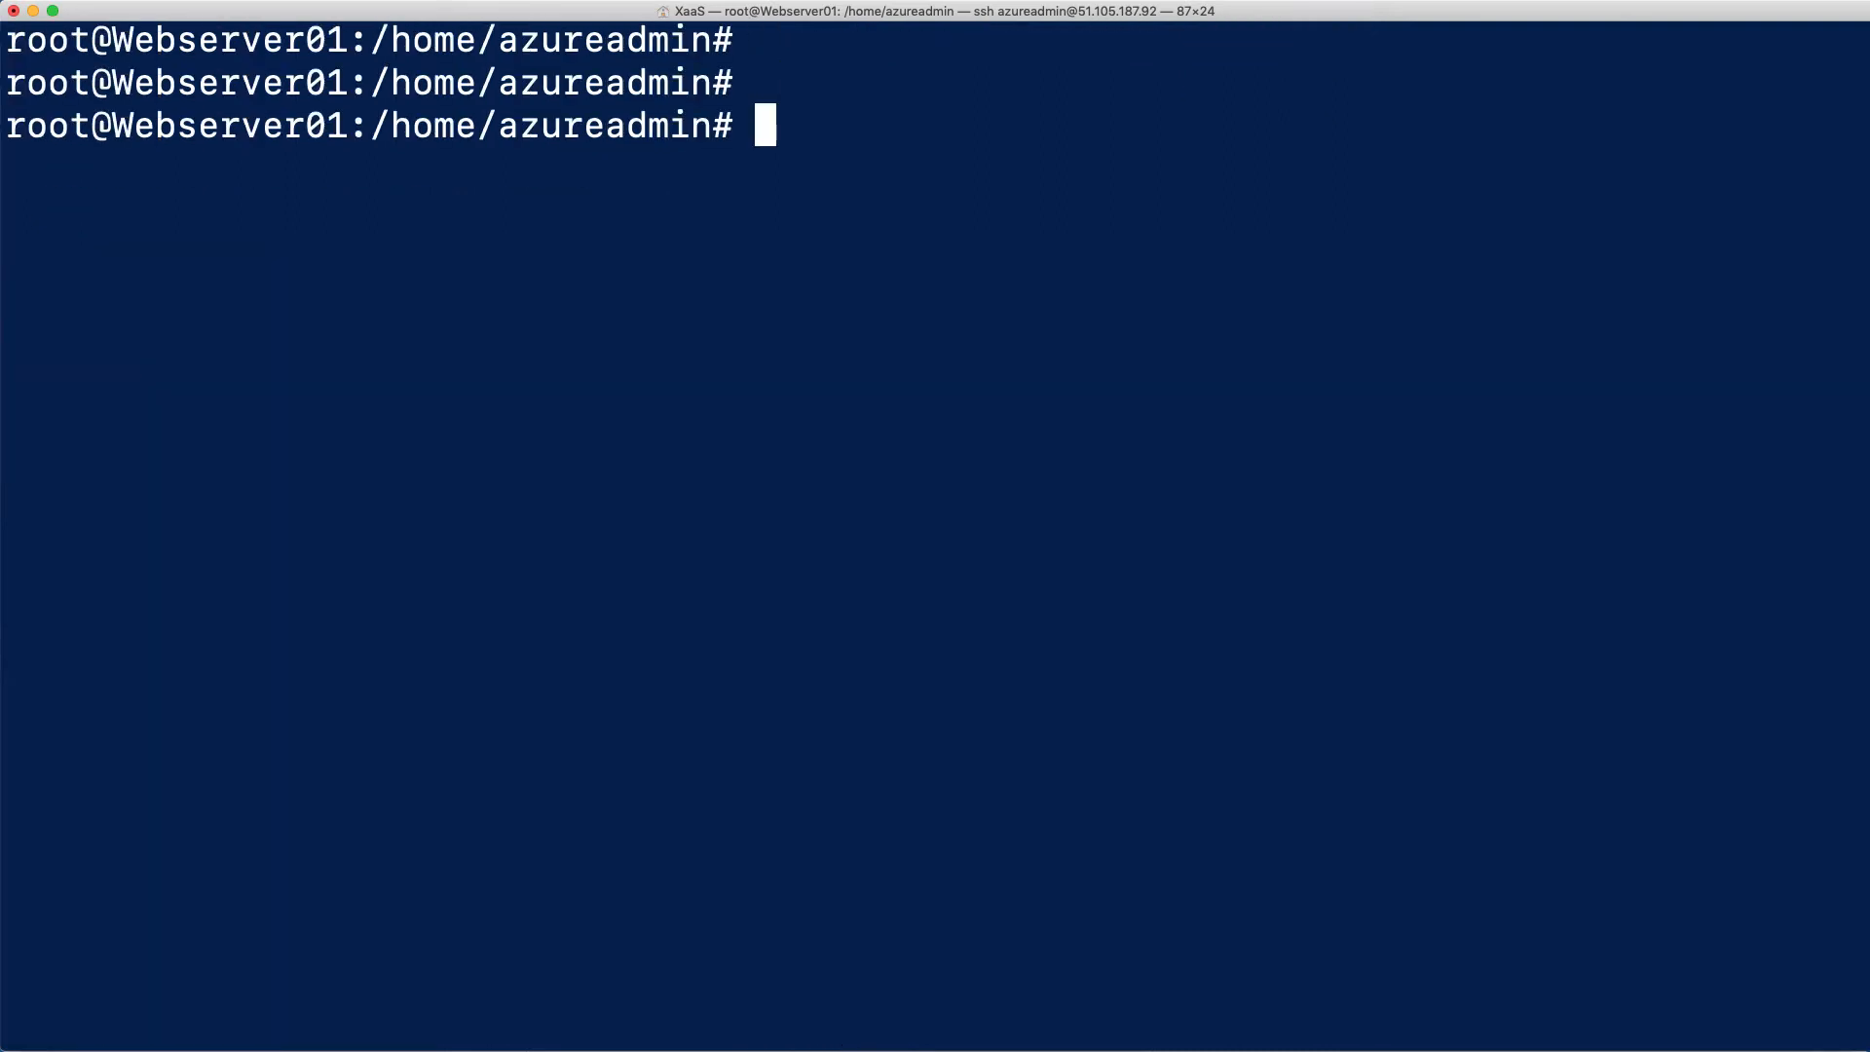
# Update the package lists on Webserver01 by running sudo apt update -y
pyautogui.write('sudo ')
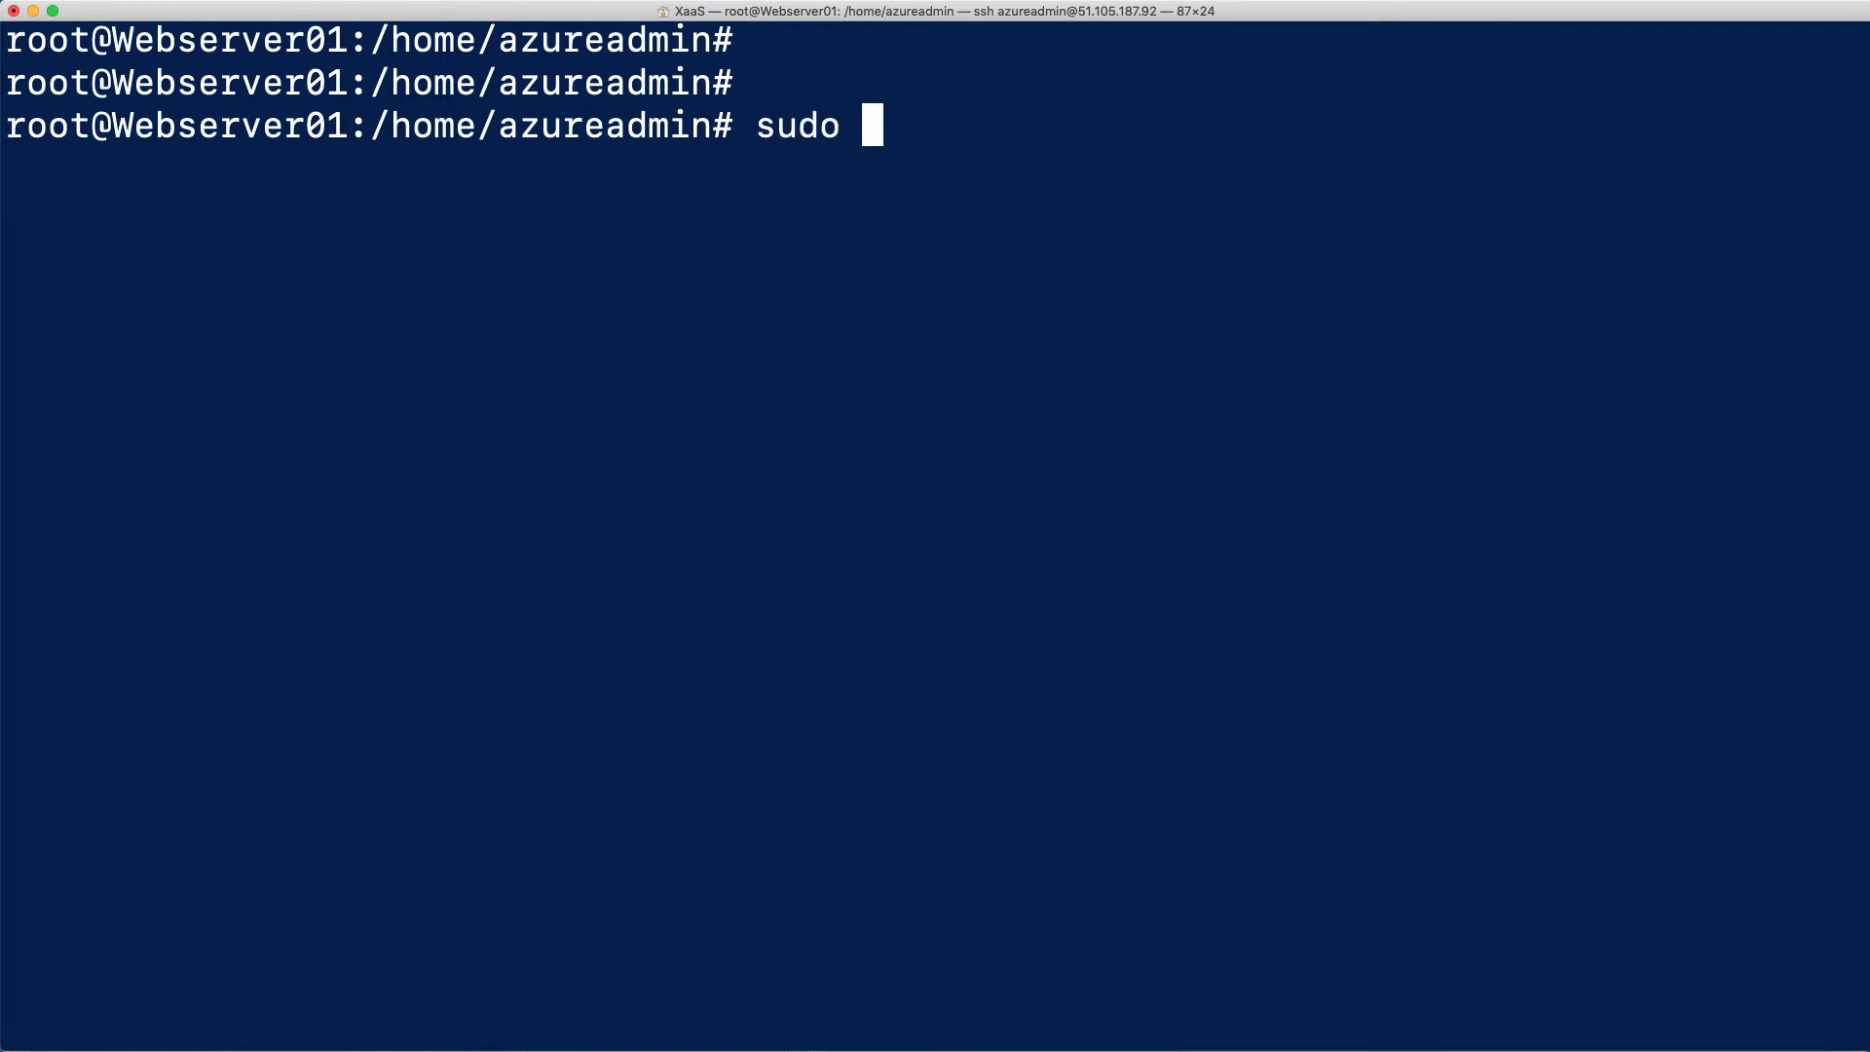
pyautogui.write('atp update')
pyautogui.press('BackSpace')
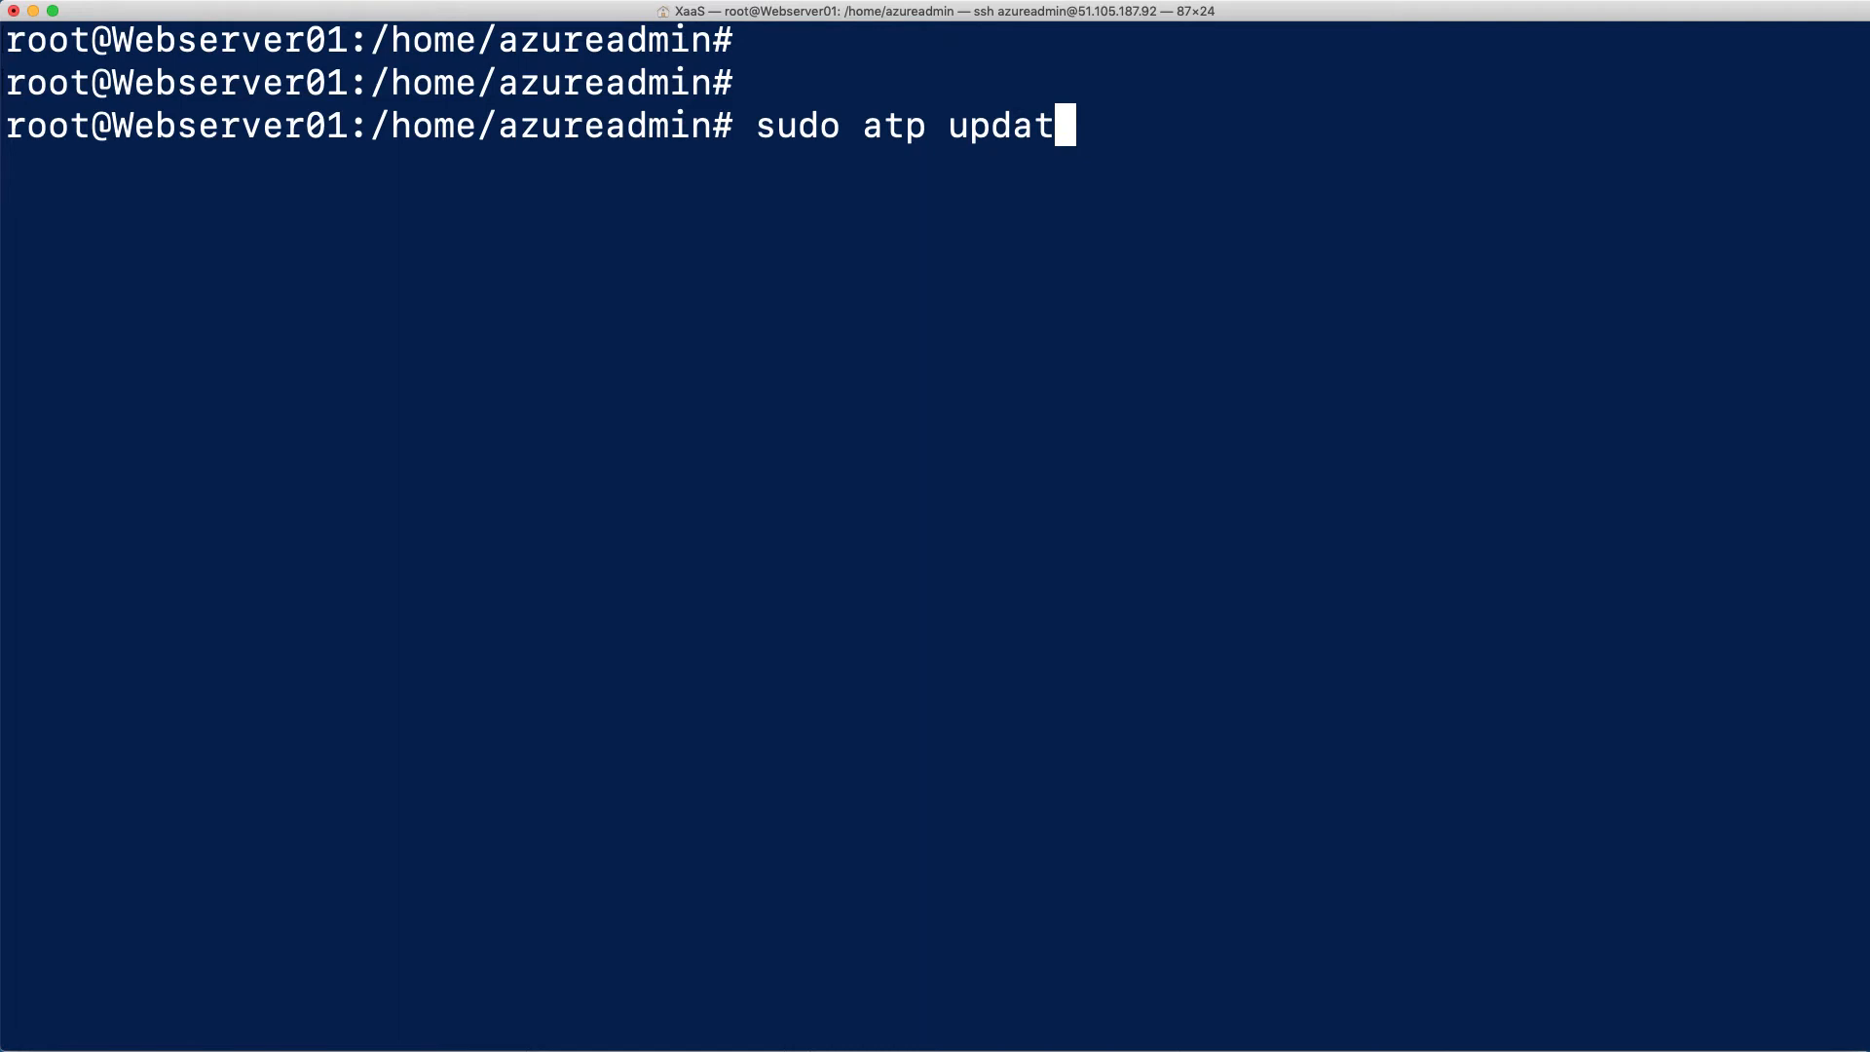
pyautogui.press('BackSpace')
pyautogui.press('BackSpace')
pyautogui.press('BackSpace')
pyautogui.press('BackSpace')
pyautogui.press('BackSpace')
pyautogui.press('BackSpace')
pyautogui.press('BackSpace')
pyautogui.press('BackSpace')
pyautogui.write('p')
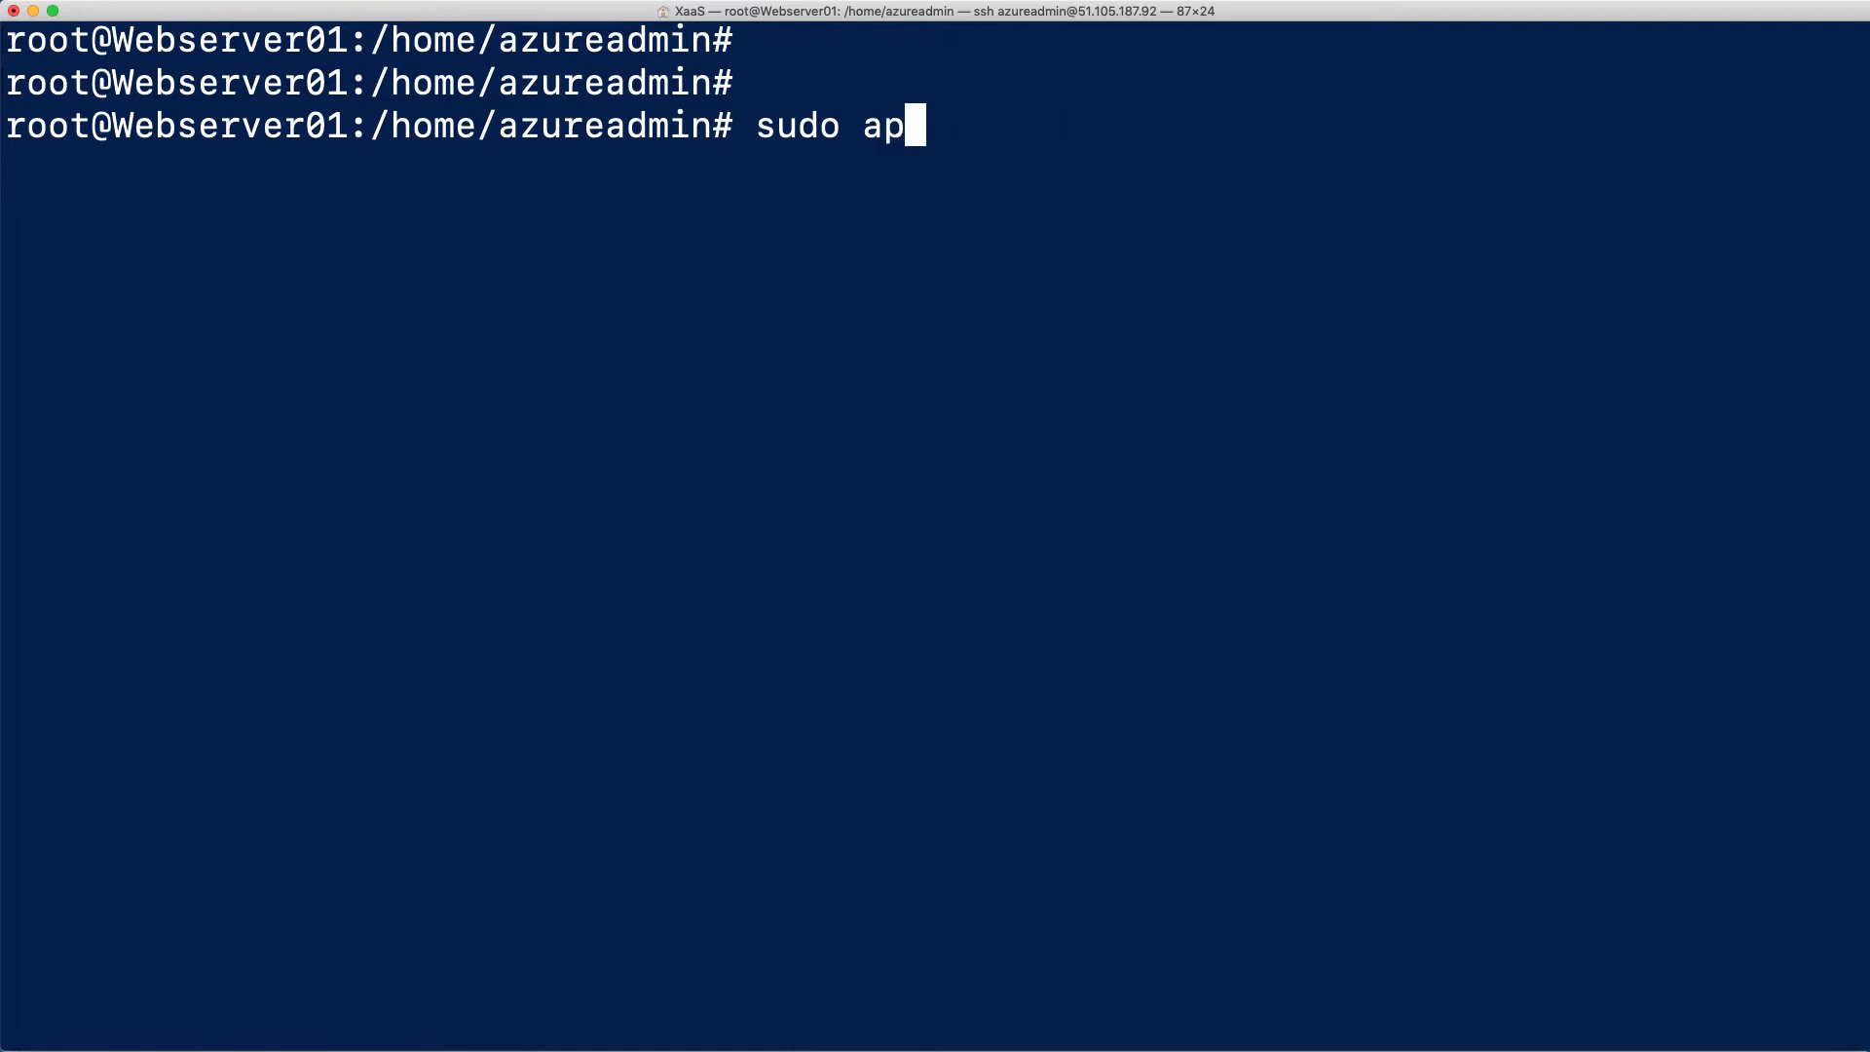
pyautogui.write('t update -')
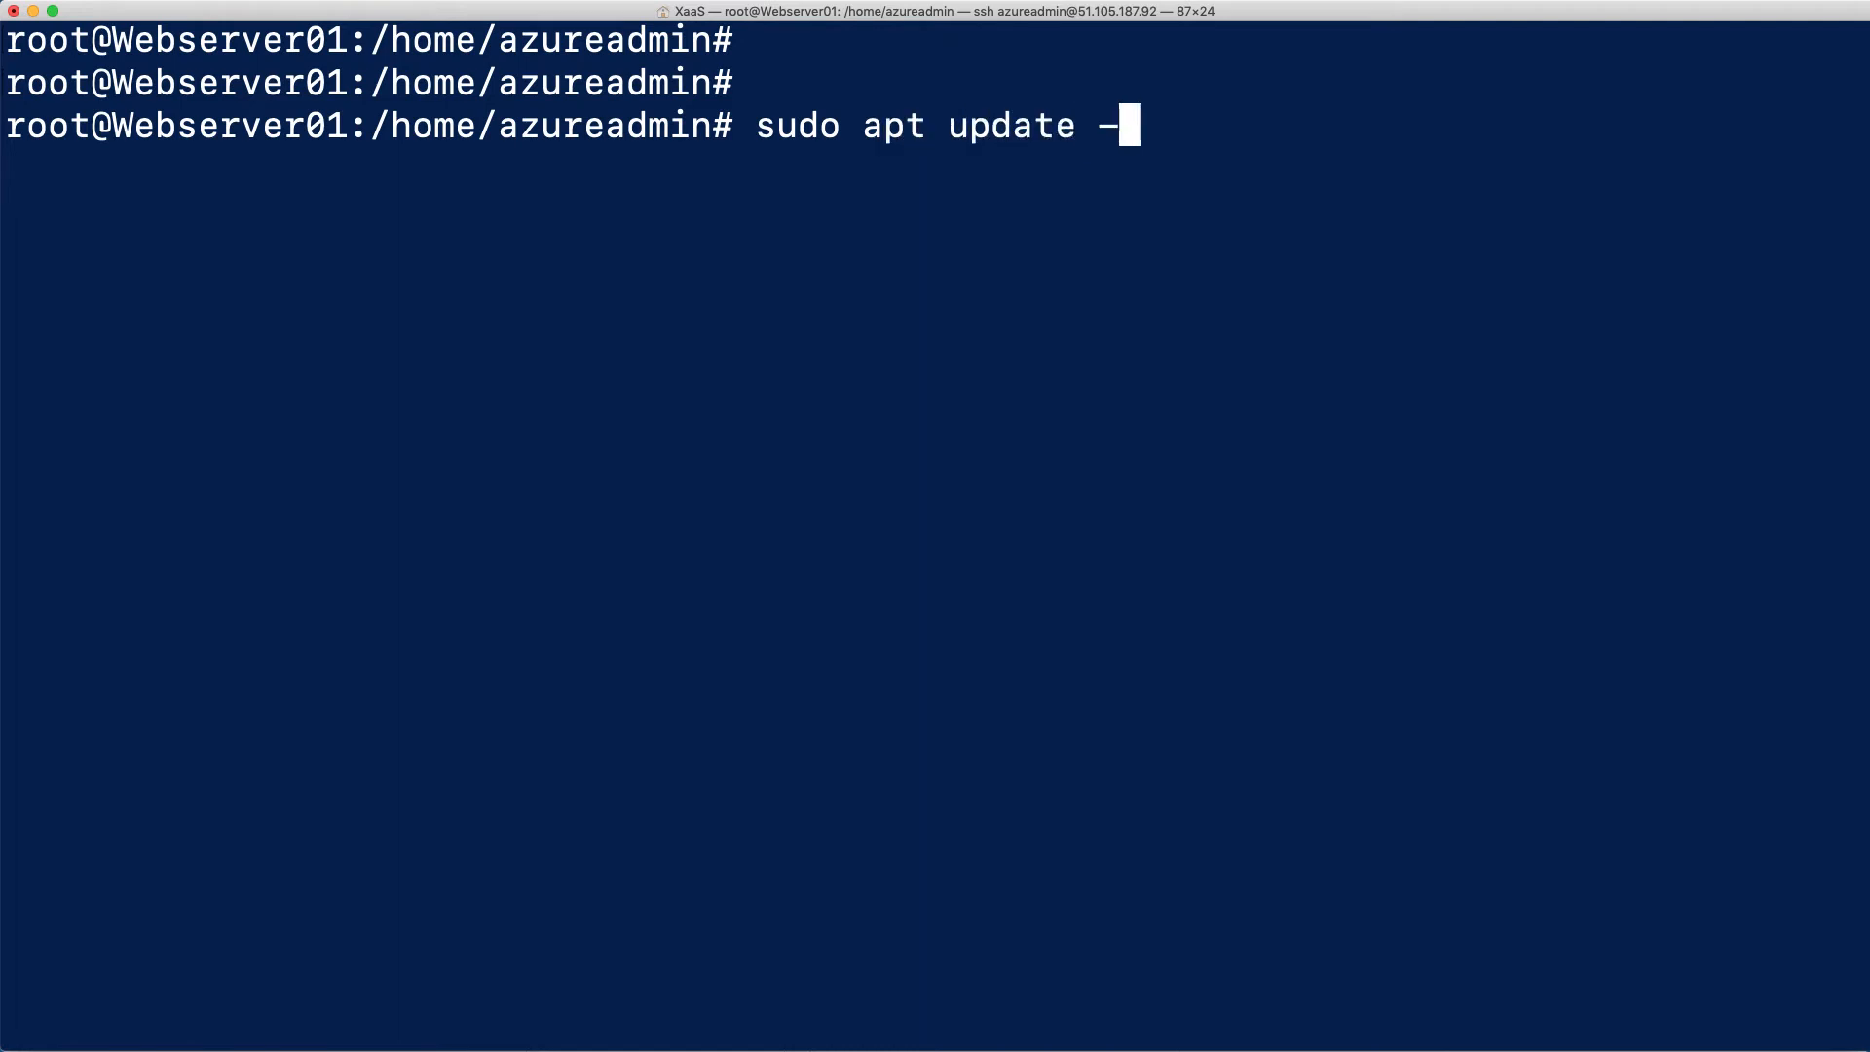
pyautogui.write('y')
pyautogui.press('Return')
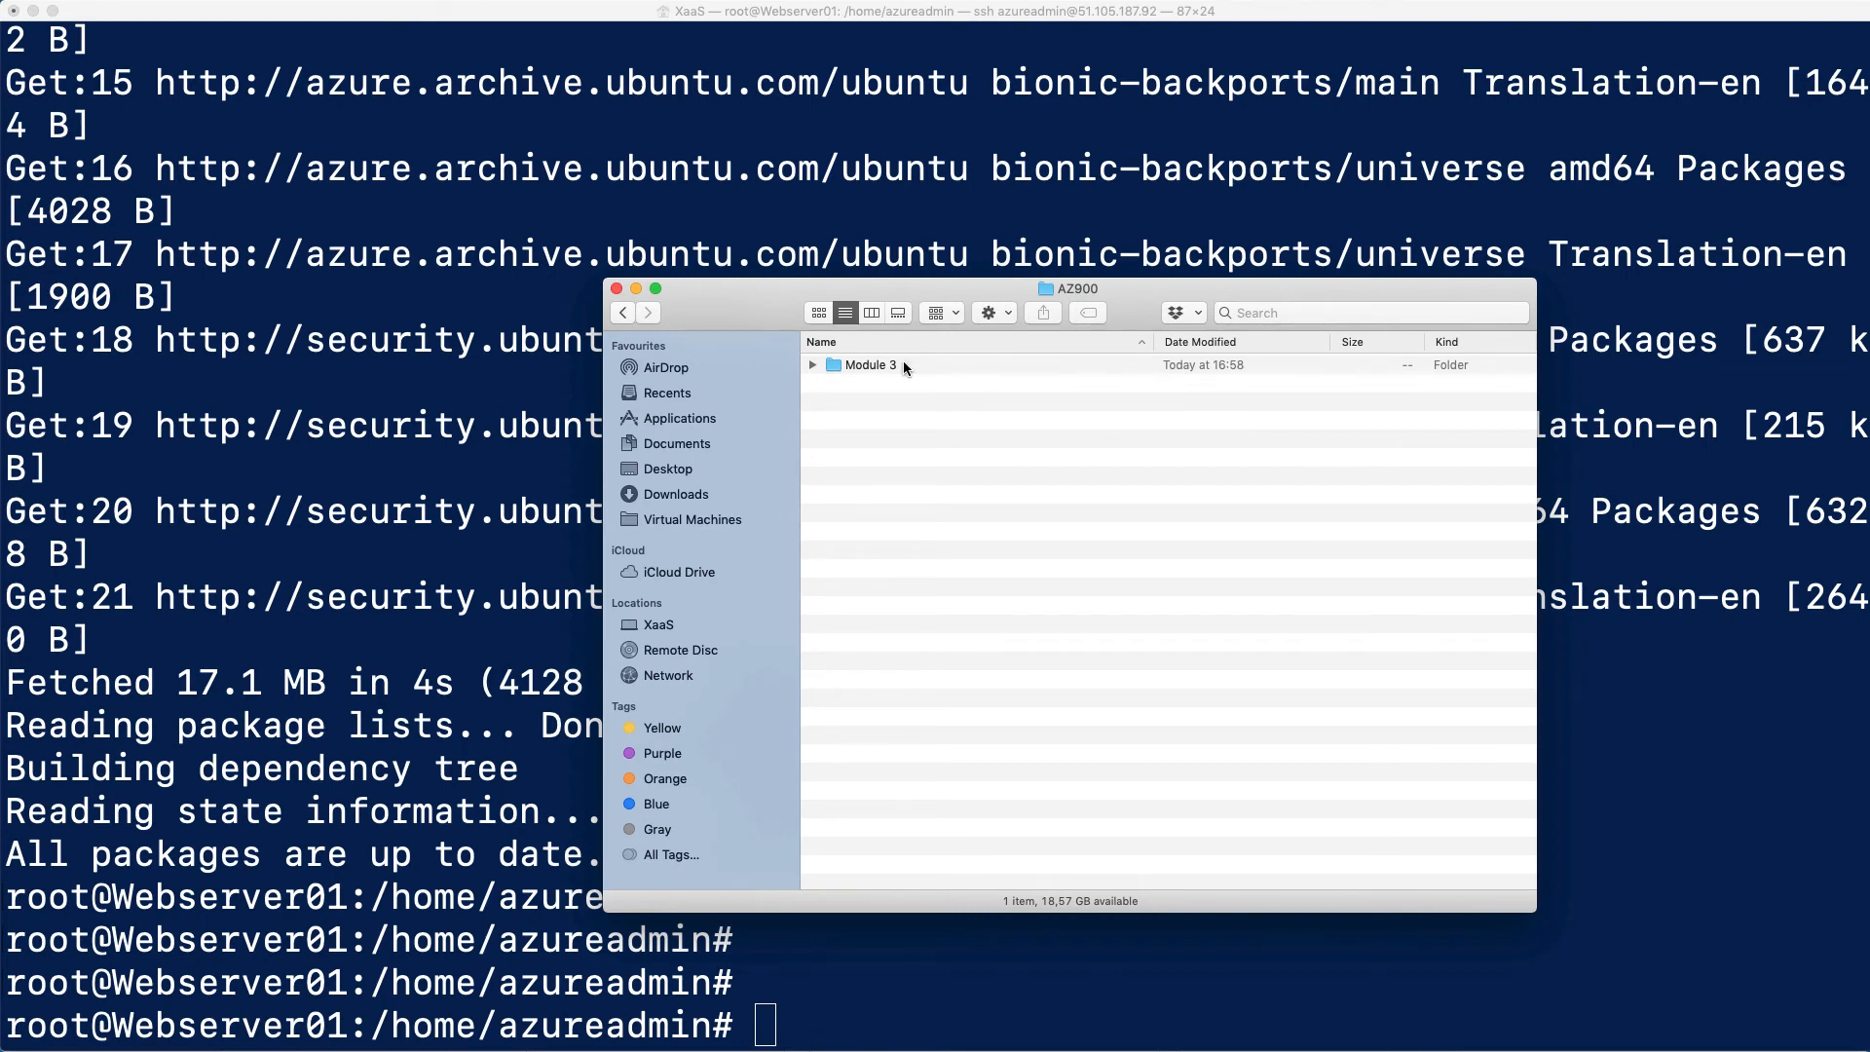
# Open the Configuration Steps for Webserver in Ubuntu VM file from the Module 3, 3.14 Hands-on Lab folder and enlarge its text
pyautogui.doubleClick(870, 365)
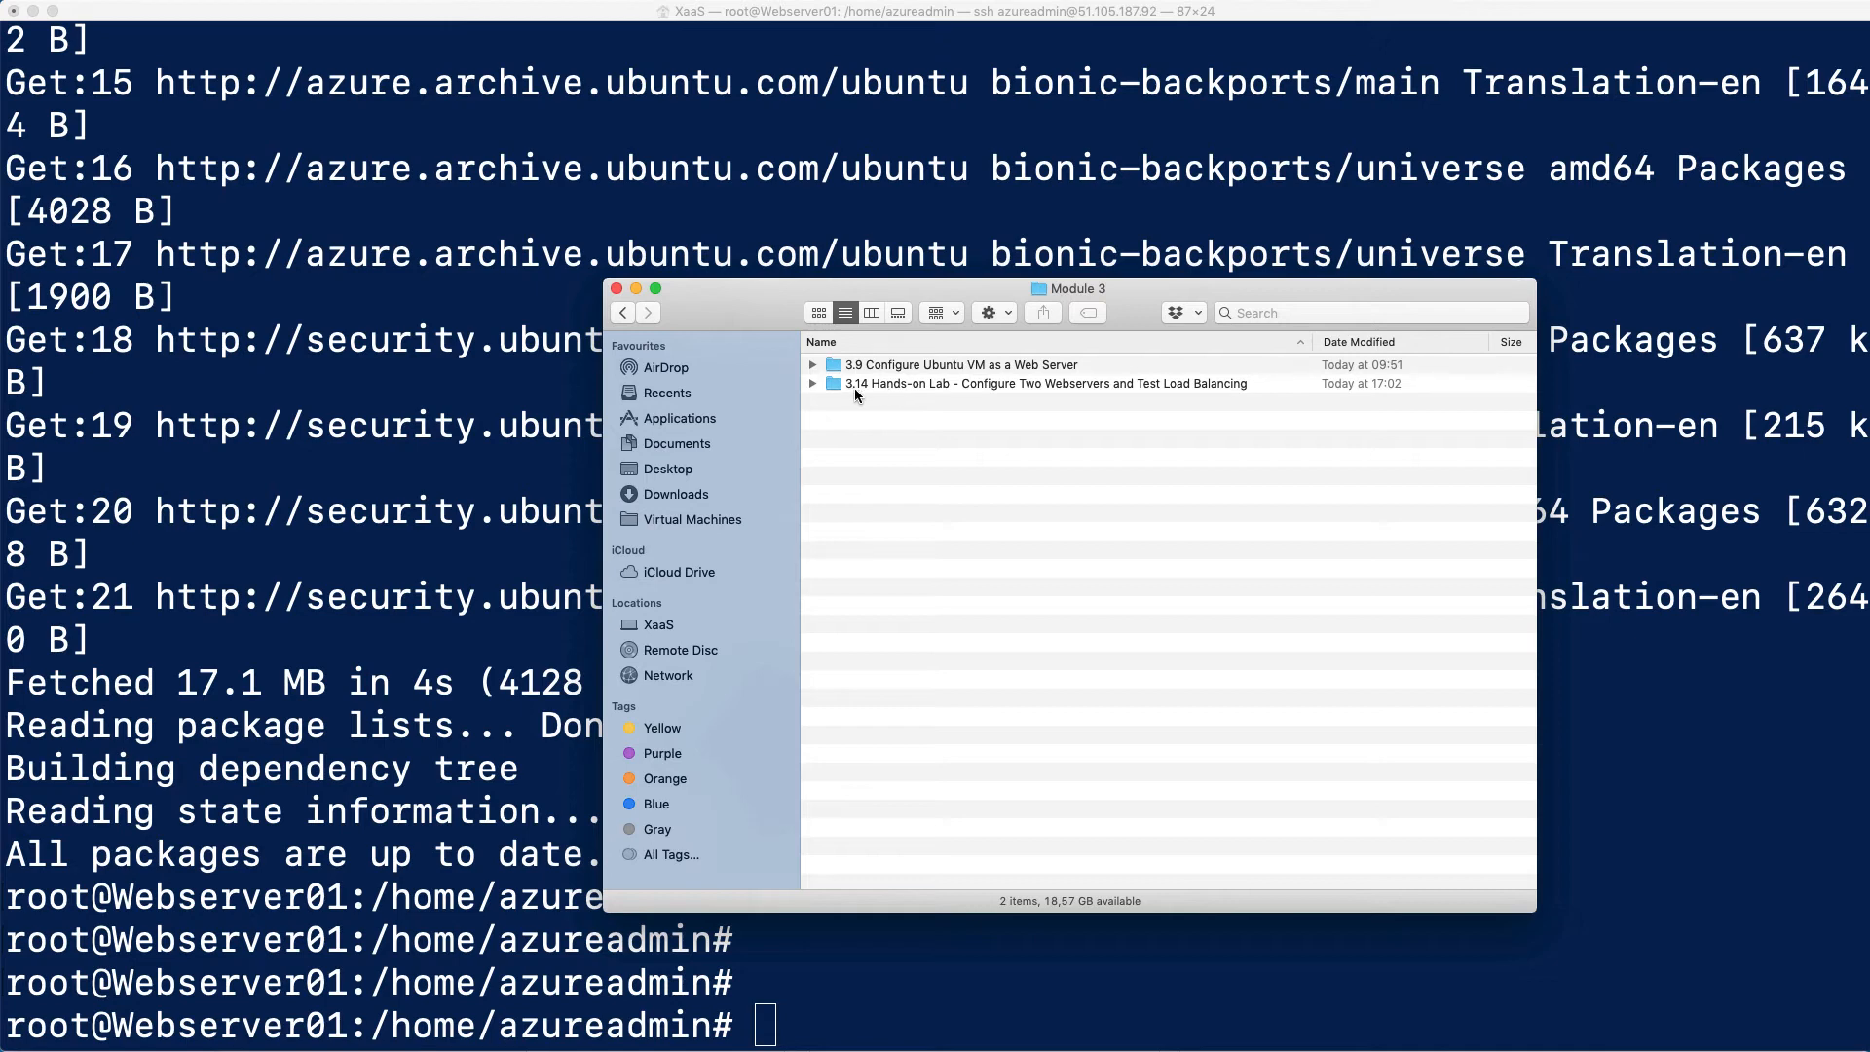
pyautogui.doubleClick(923, 388)
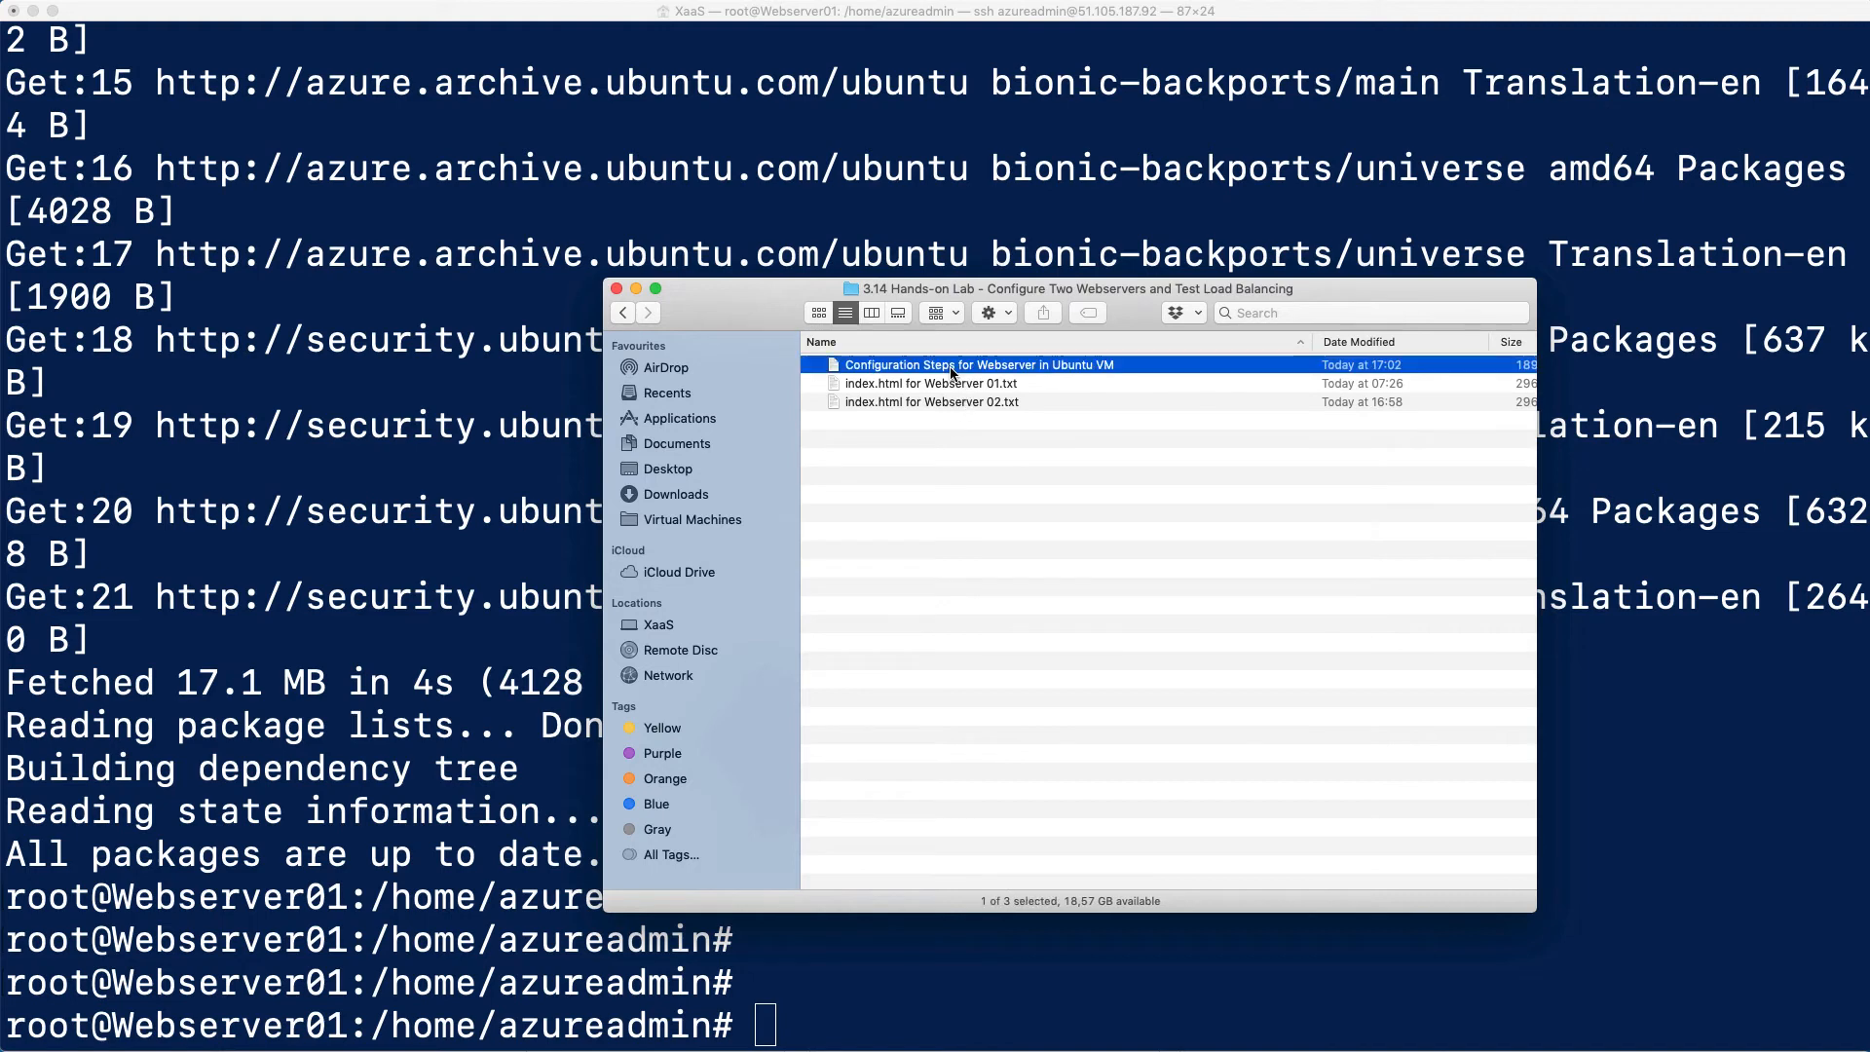
pyautogui.doubleClick(952, 366)
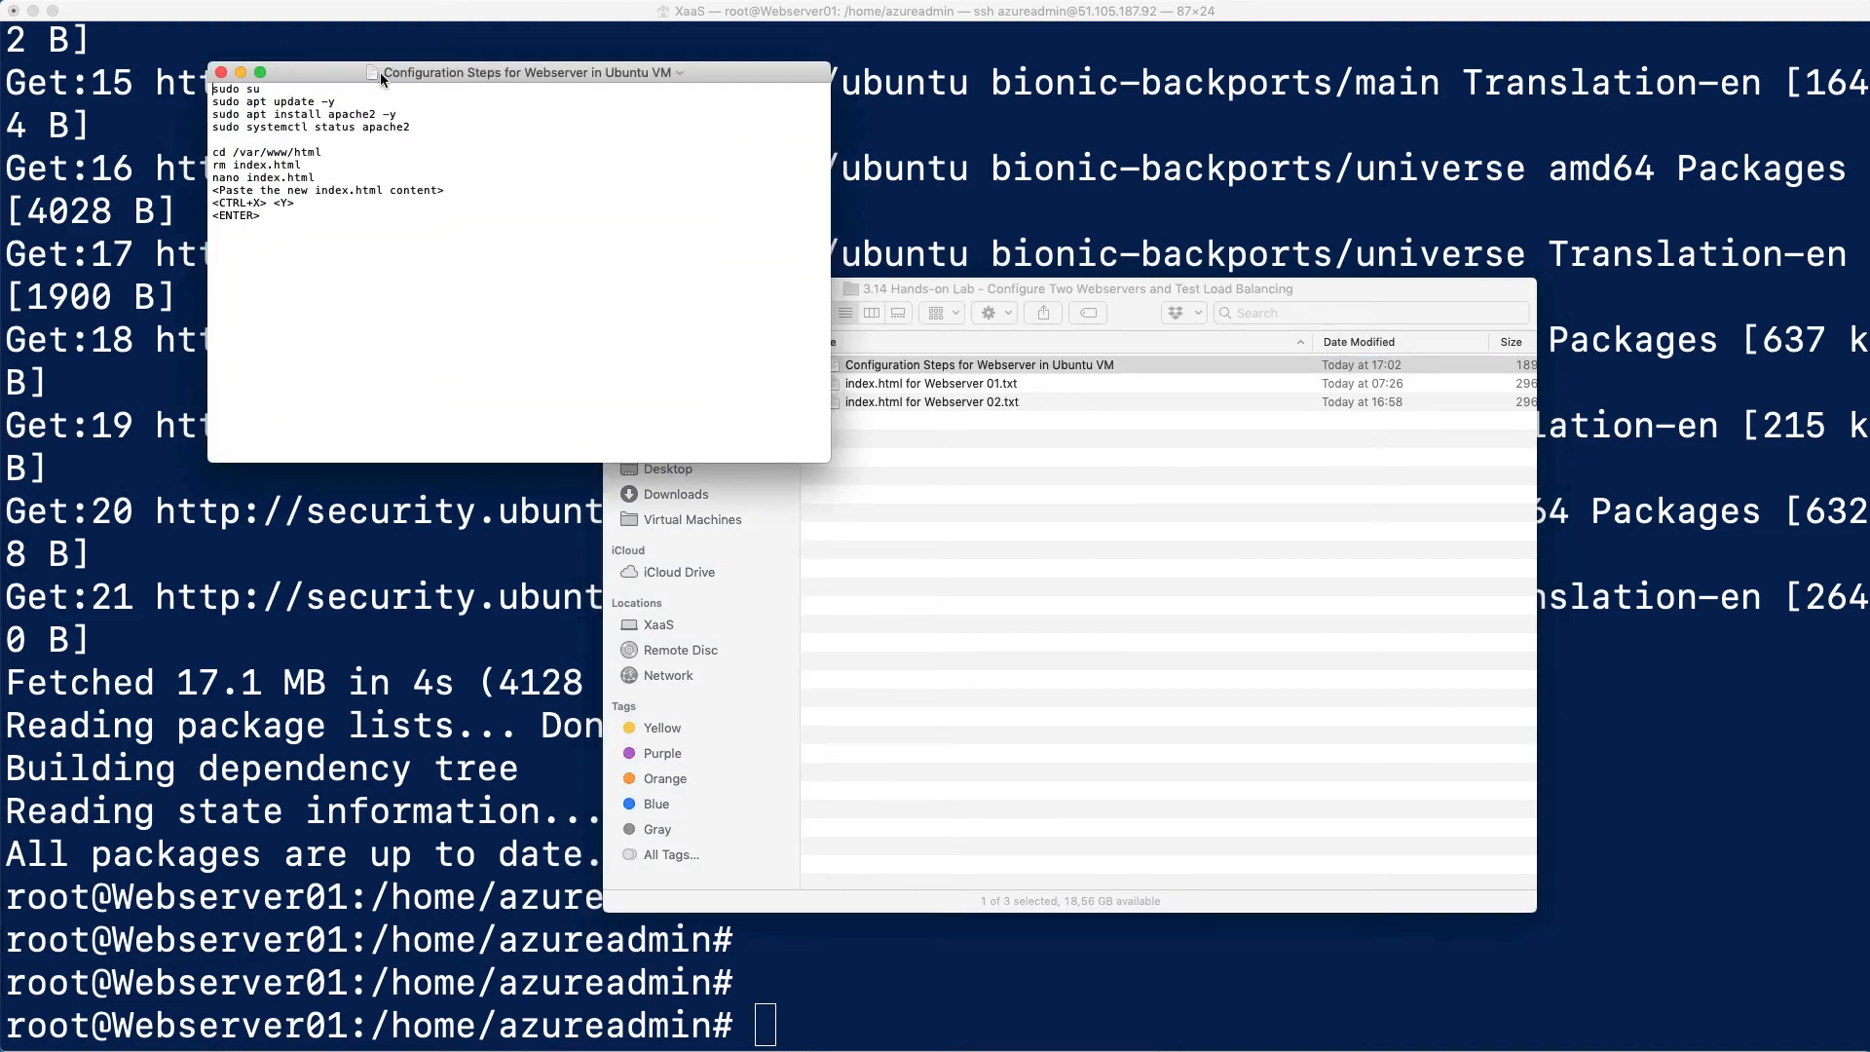
pyautogui.moveTo(349, 73); pyautogui.dragTo(653, 264)
pyautogui.press('super+plus')
pyautogui.press('super+plus')
pyautogui.press('super+plus')
pyautogui.press('super+plus')
pyautogui.press('super+plus')
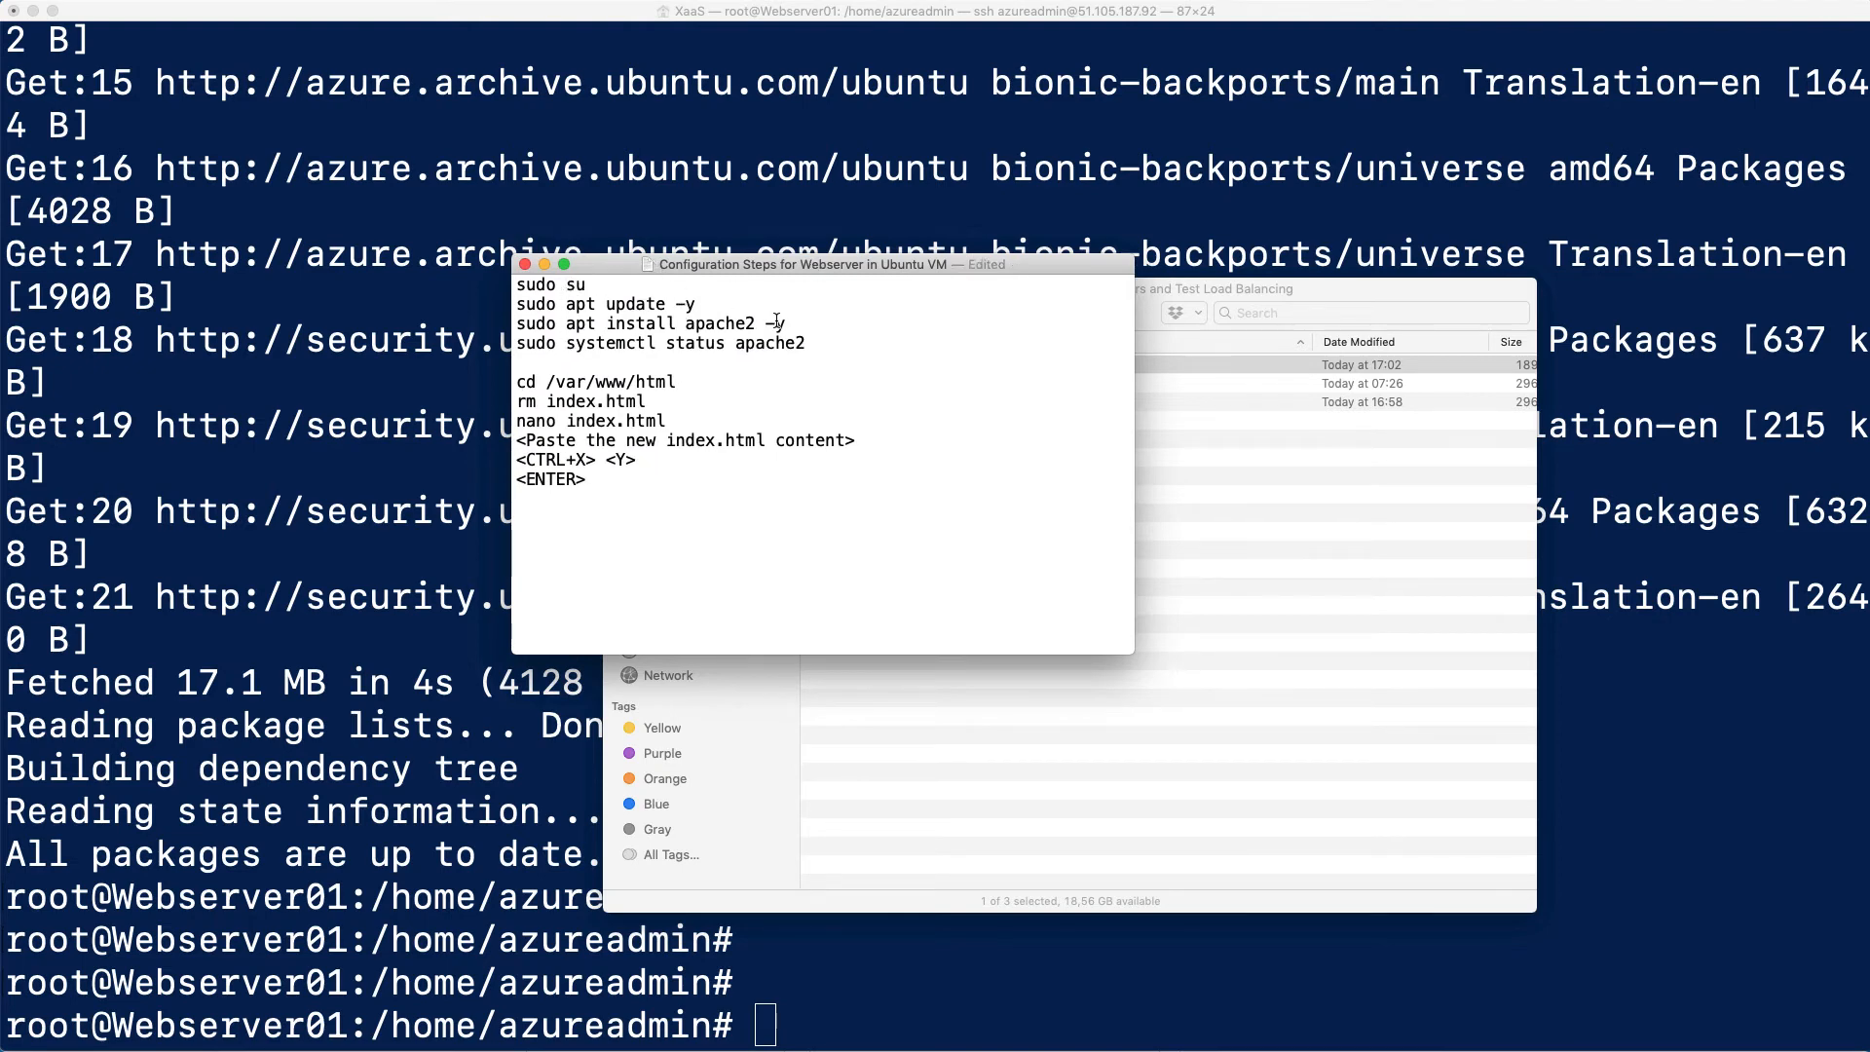
# Copy the command sudo apt install apache2 -y from the configuration steps file and run it in the Webserver01 terminal
pyautogui.moveTo(786, 322); pyautogui.dragTo(517, 323)
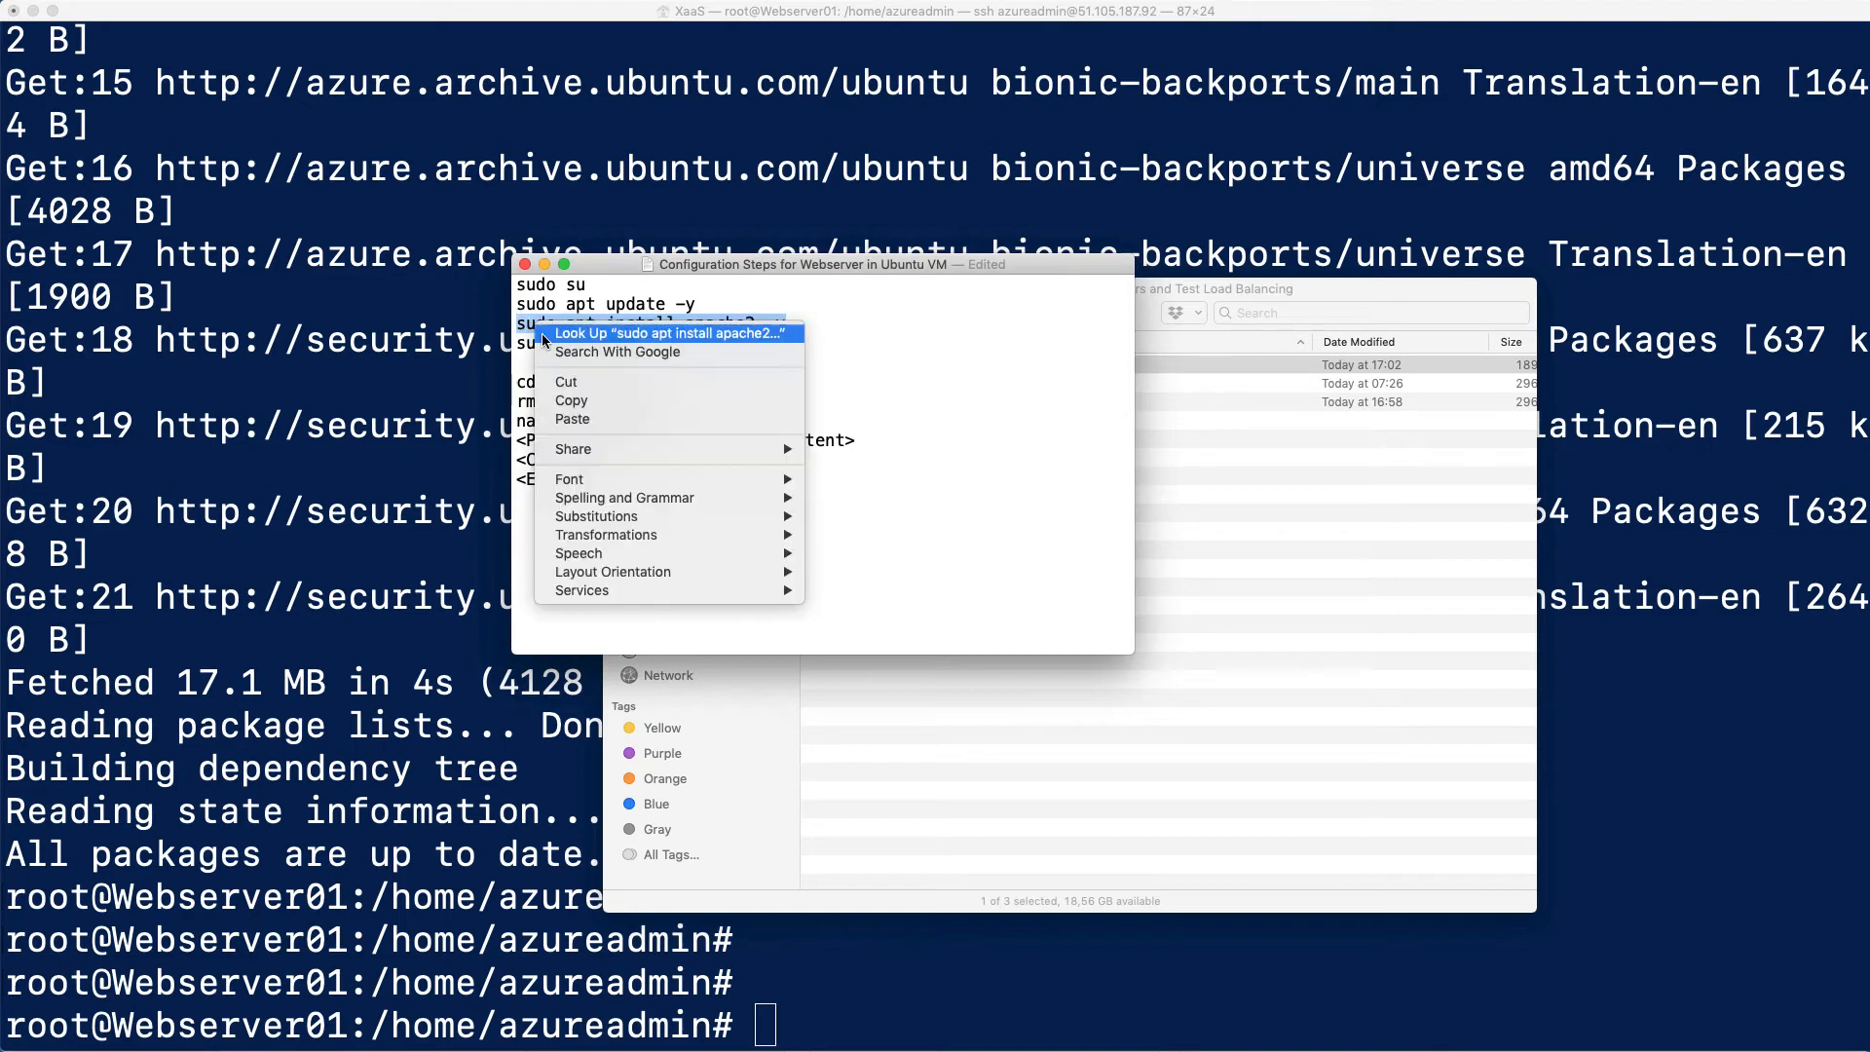
pyautogui.rightClick(536, 323)
pyautogui.click(582, 401)
pyautogui.click(573, 679)
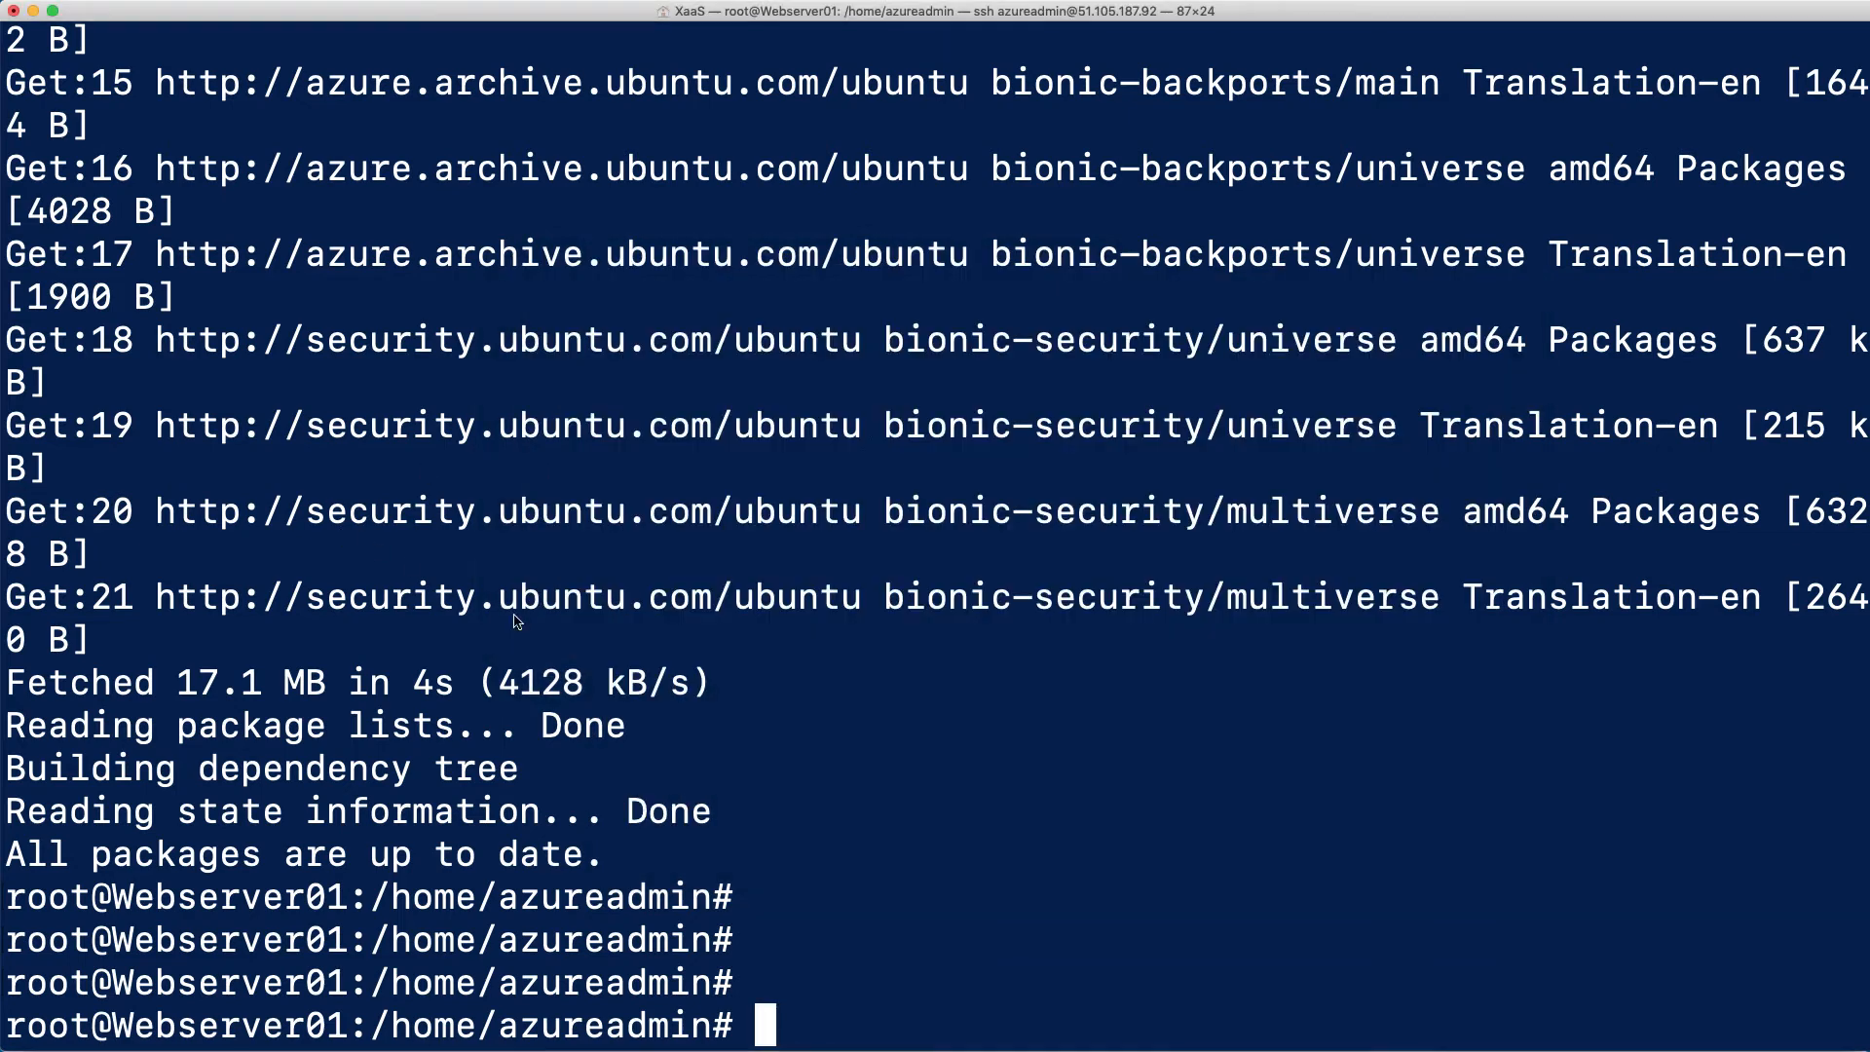
pyautogui.rightClick(765, 737)
pyautogui.click(824, 765)
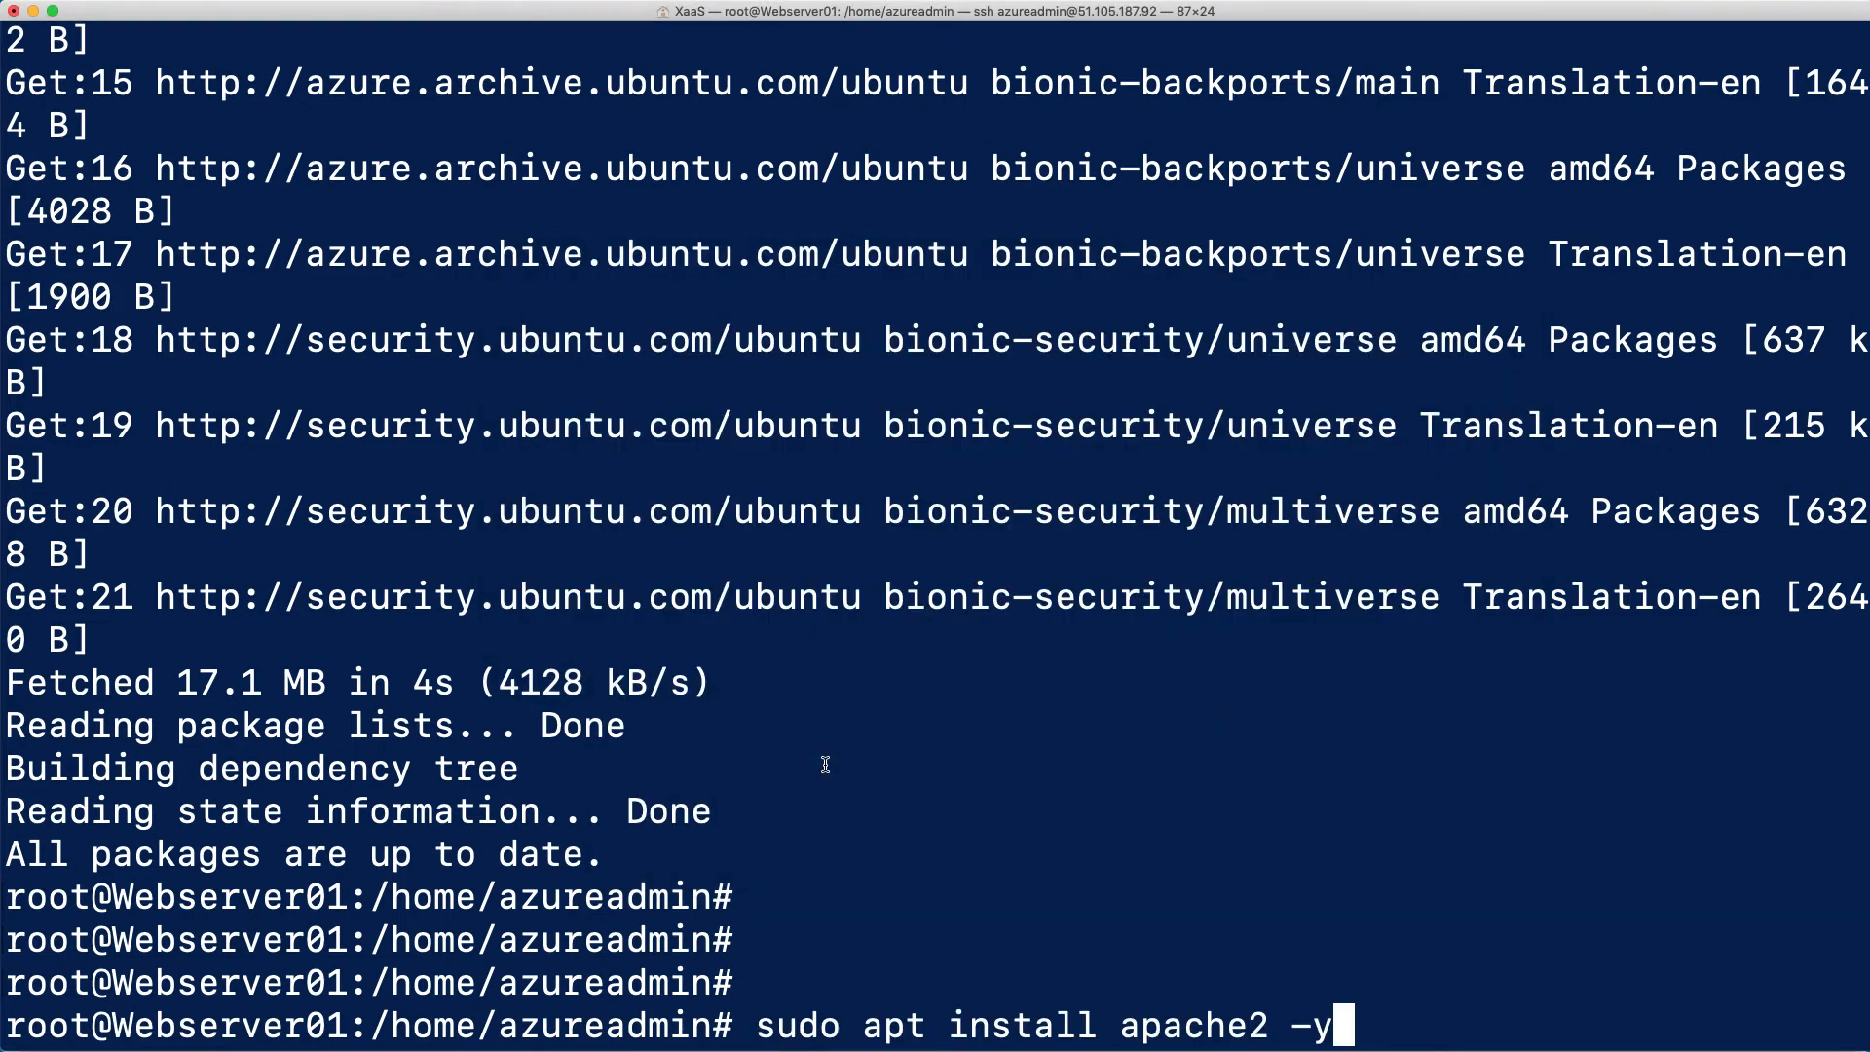
pyautogui.press('Return')
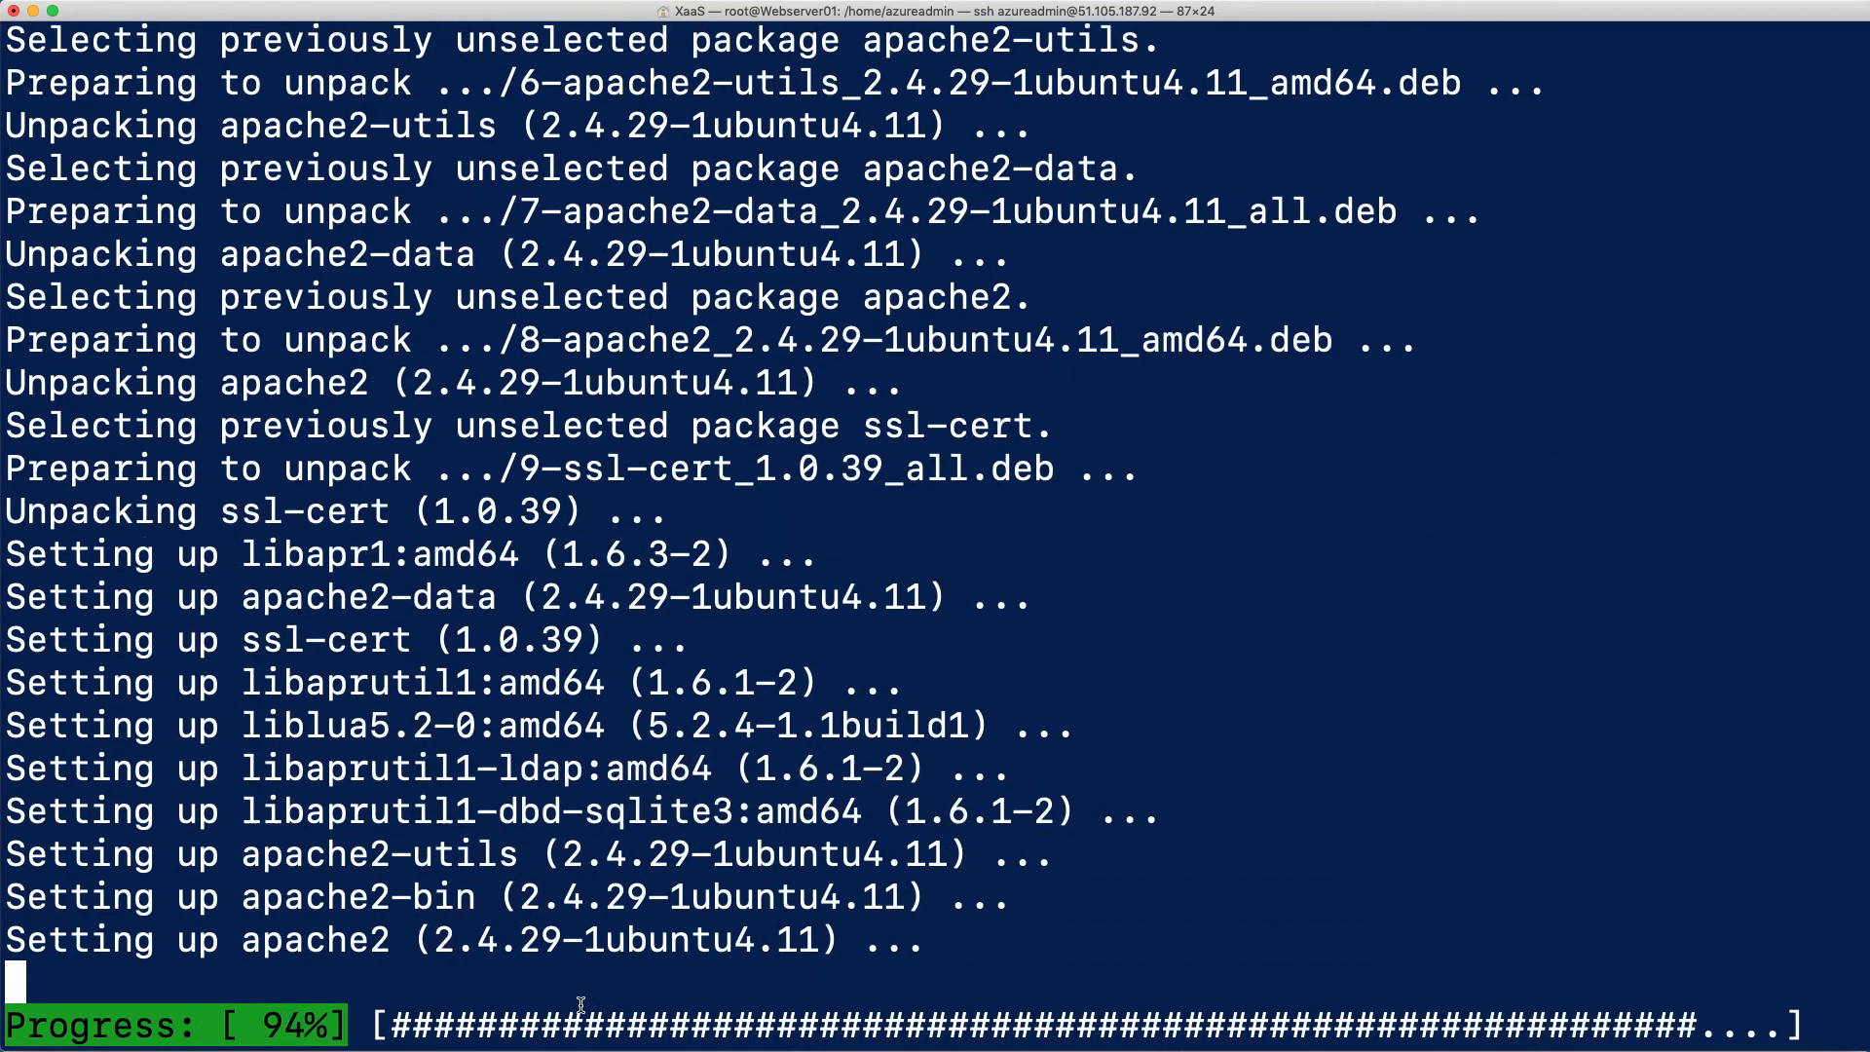
# Copy sudo systemctl status apache2 from the configuration steps file, run it on Webserver01, and exit the status output
pyautogui.press('super+Tab')
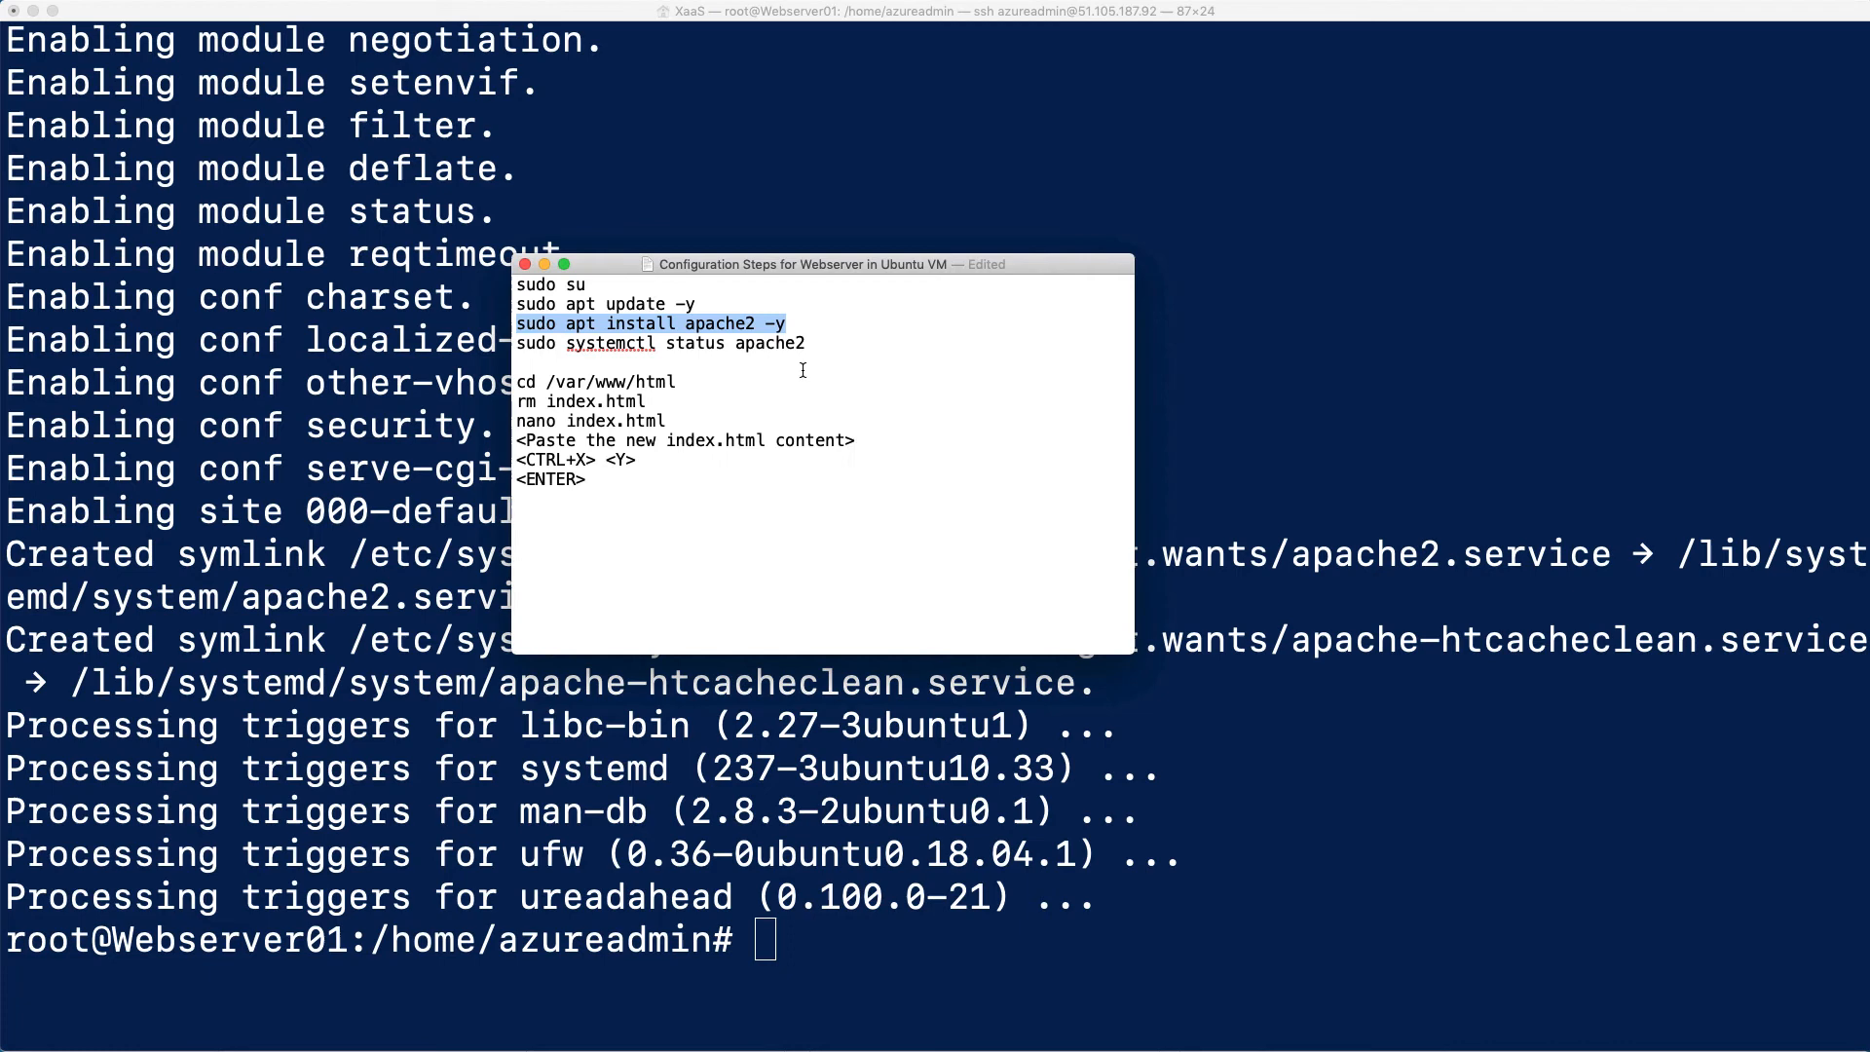
pyautogui.moveTo(807, 344)
pyautogui.mouseDown()
pyautogui.moveTo(517, 349)
pyautogui.moveTo(809, 354)
pyautogui.mouseUp()
pyautogui.rightClick(778, 344)
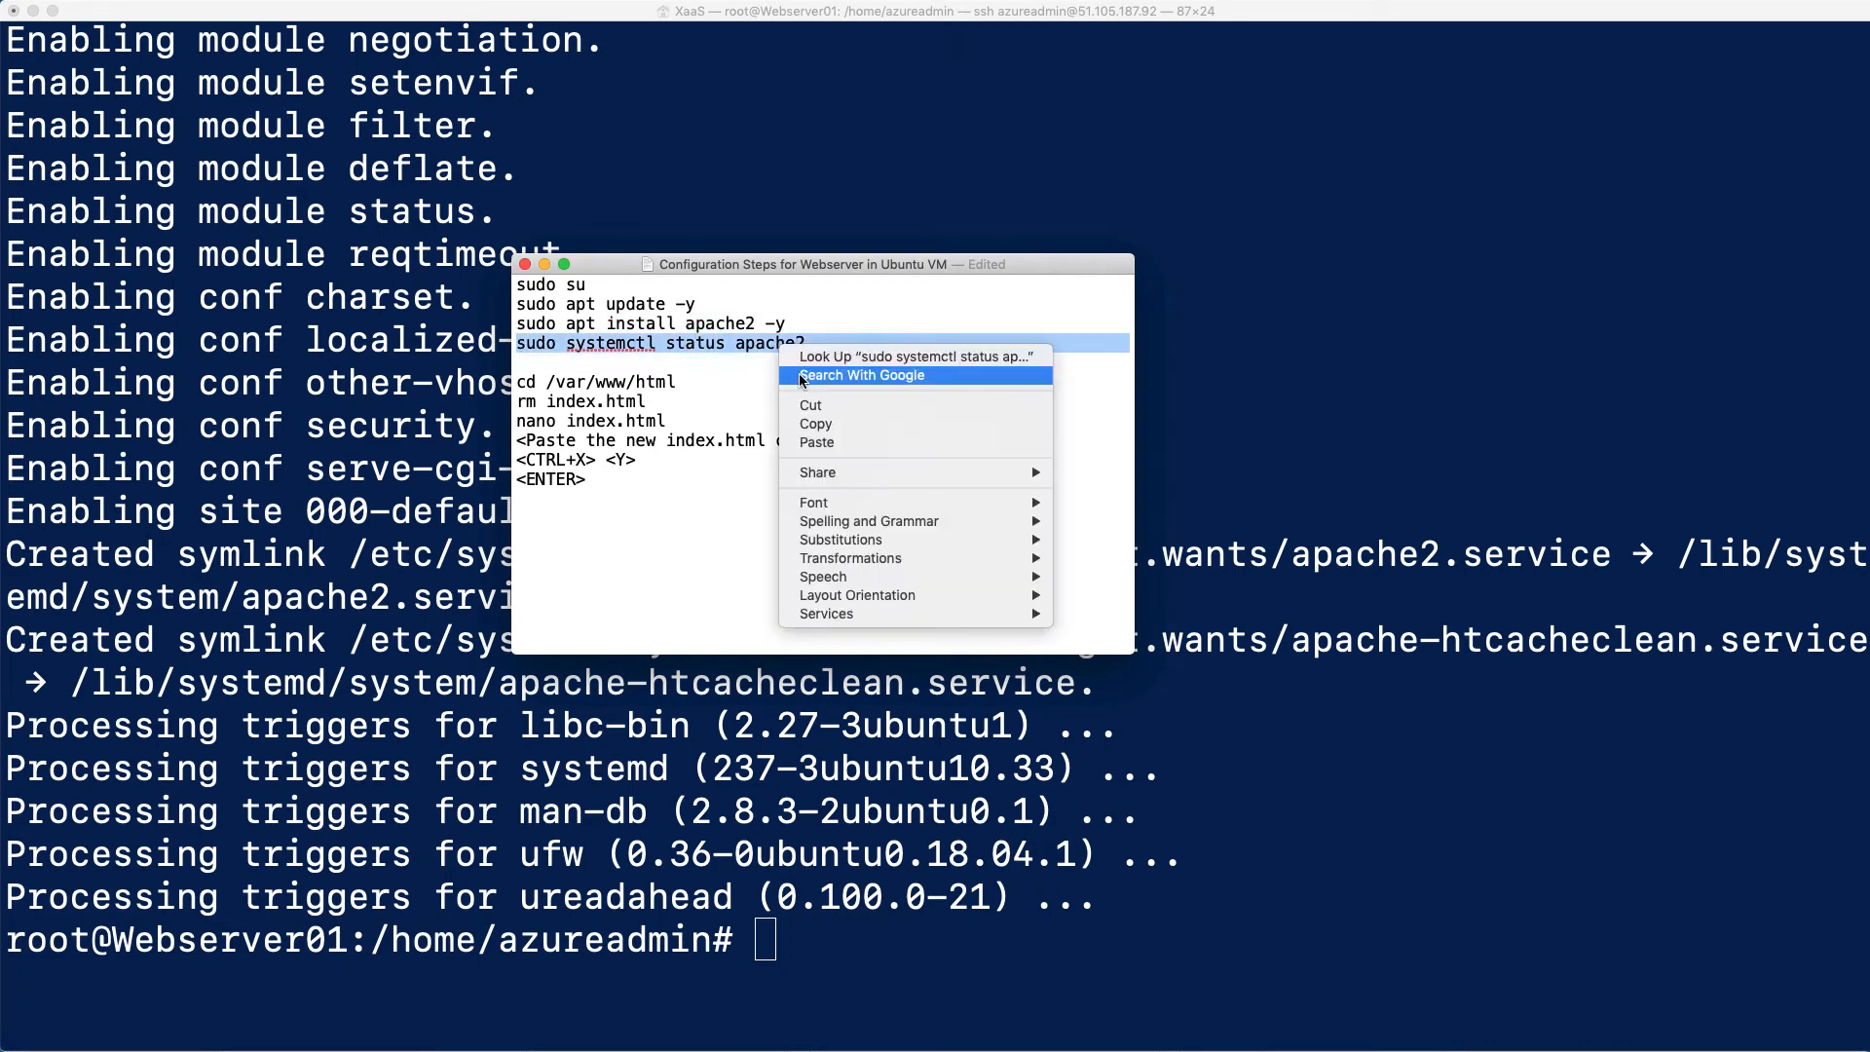
pyautogui.click(815, 424)
pyautogui.press('super+Tab')
pyautogui.rightClick(1239, 794)
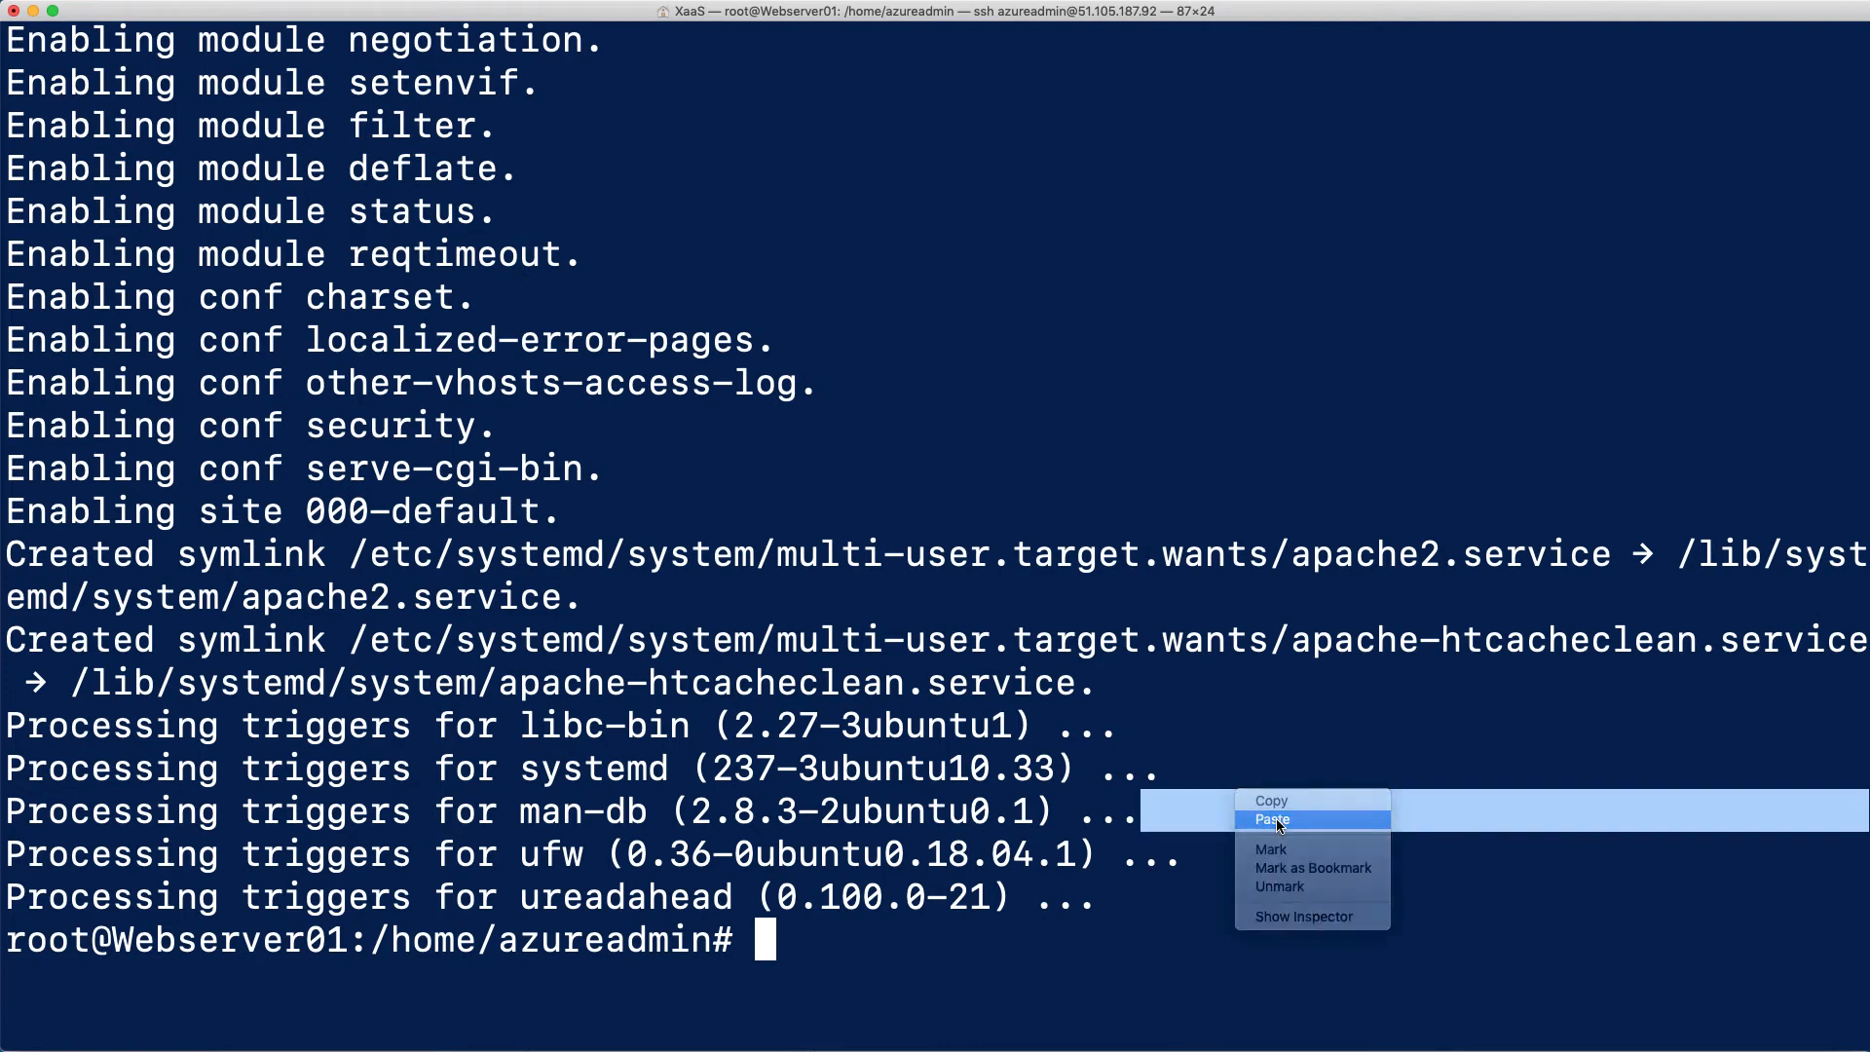
pyautogui.click(1277, 819)
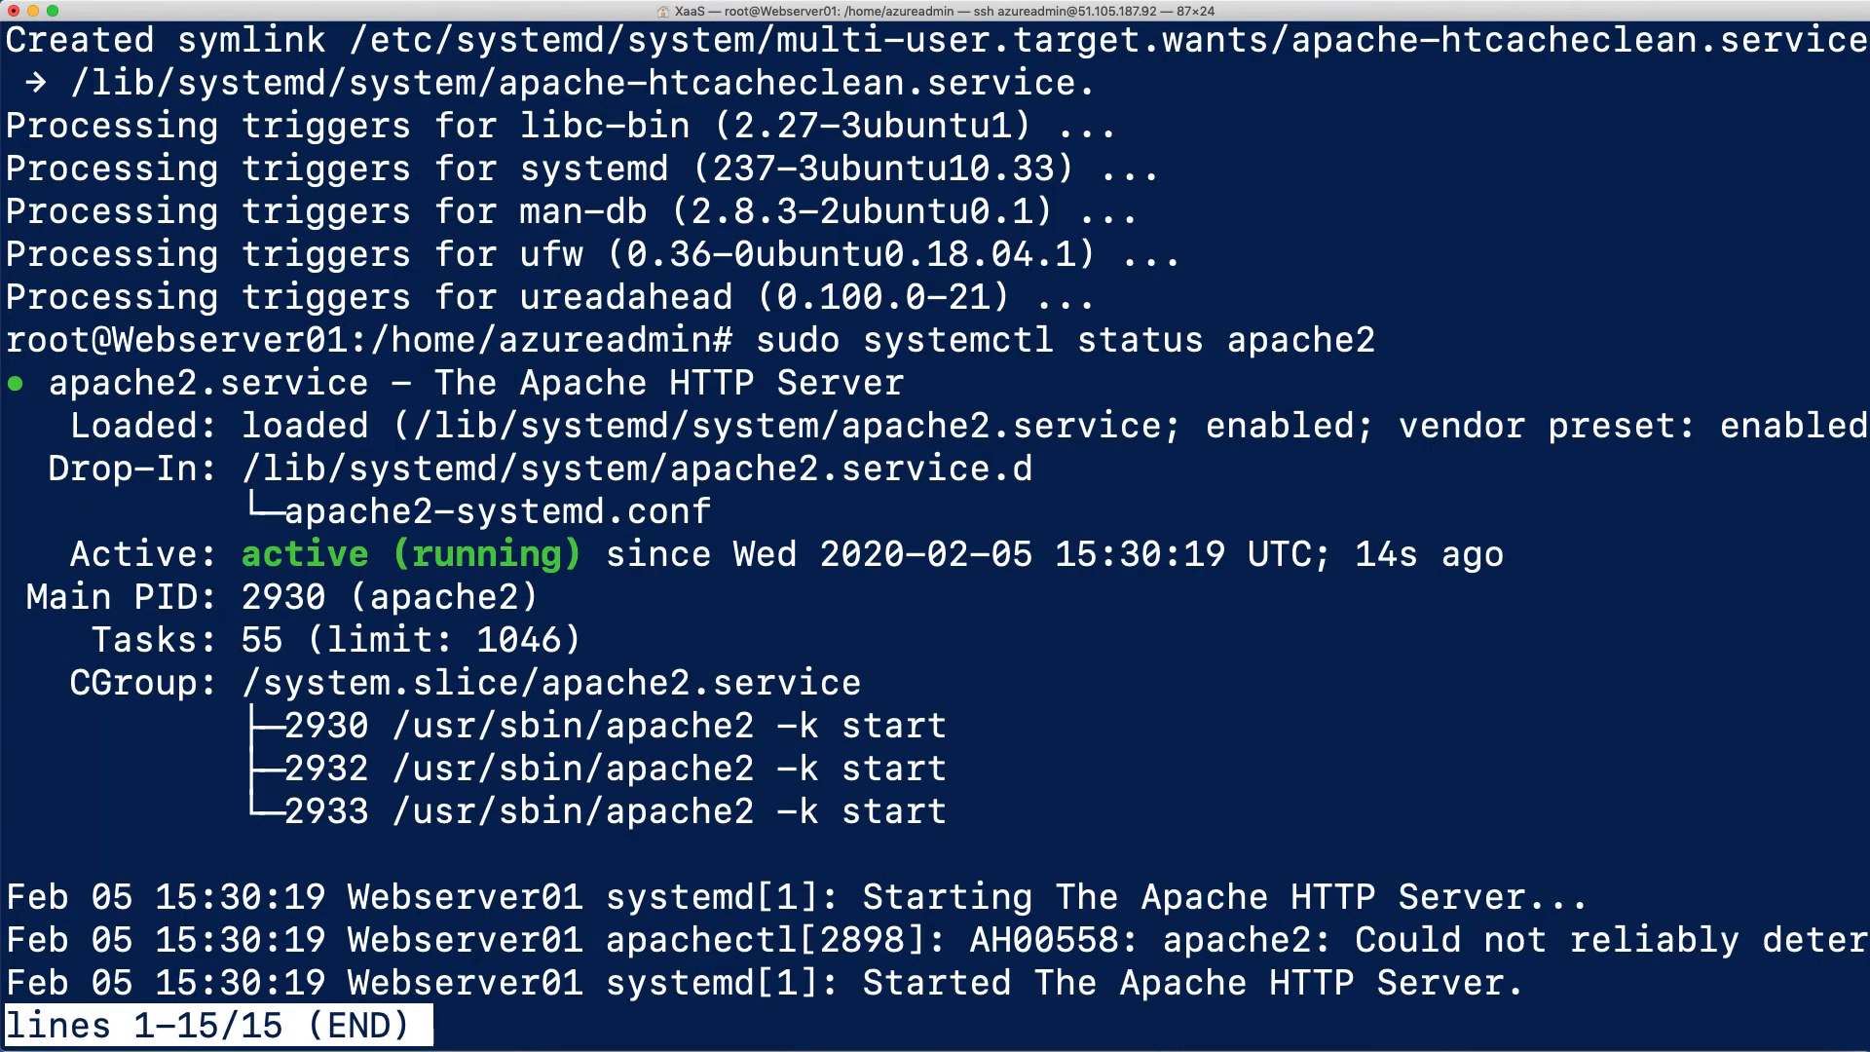
pyautogui.press('q')
pyautogui.press('Return')
pyautogui.press('Return')
pyautogui.press('Return')
pyautogui.press('Return')
pyautogui.press('Return')
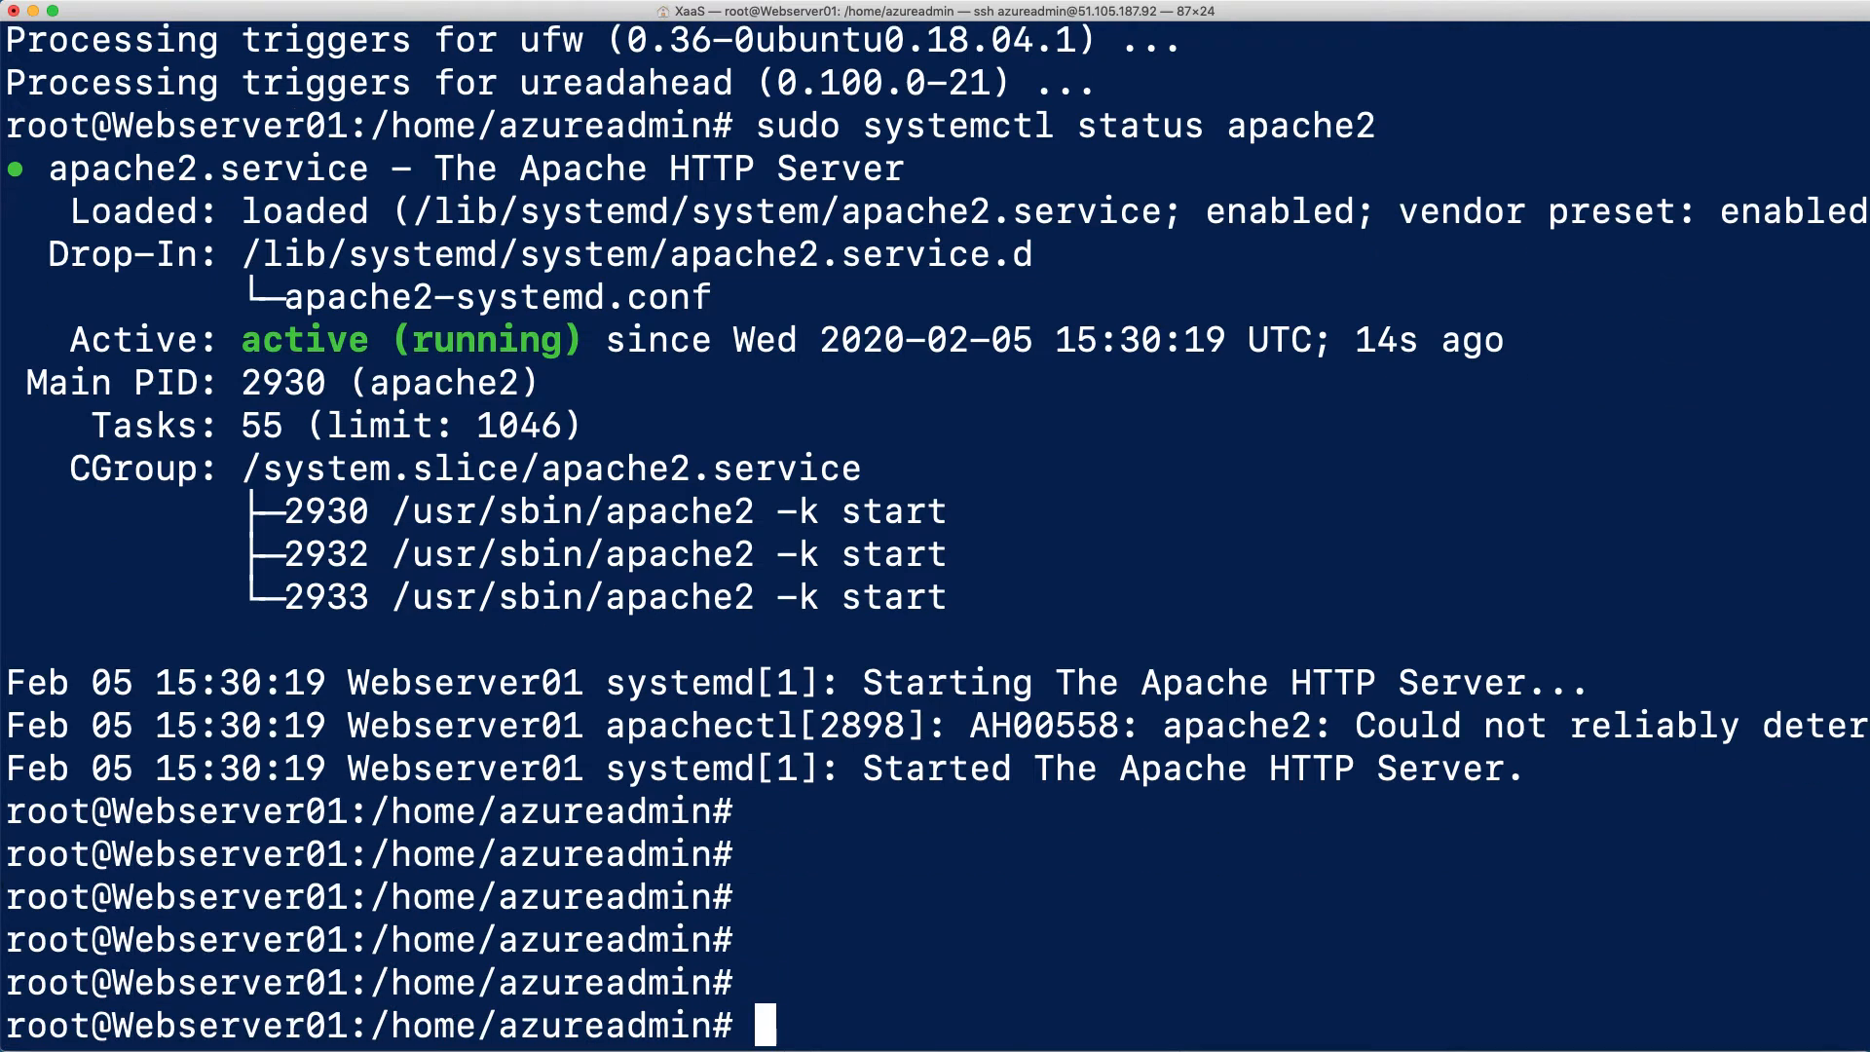
# Change to the web root on Webserver01 by copying cd /var/www/html from the configuration steps file into the terminal
pyautogui.press('super+Tab')
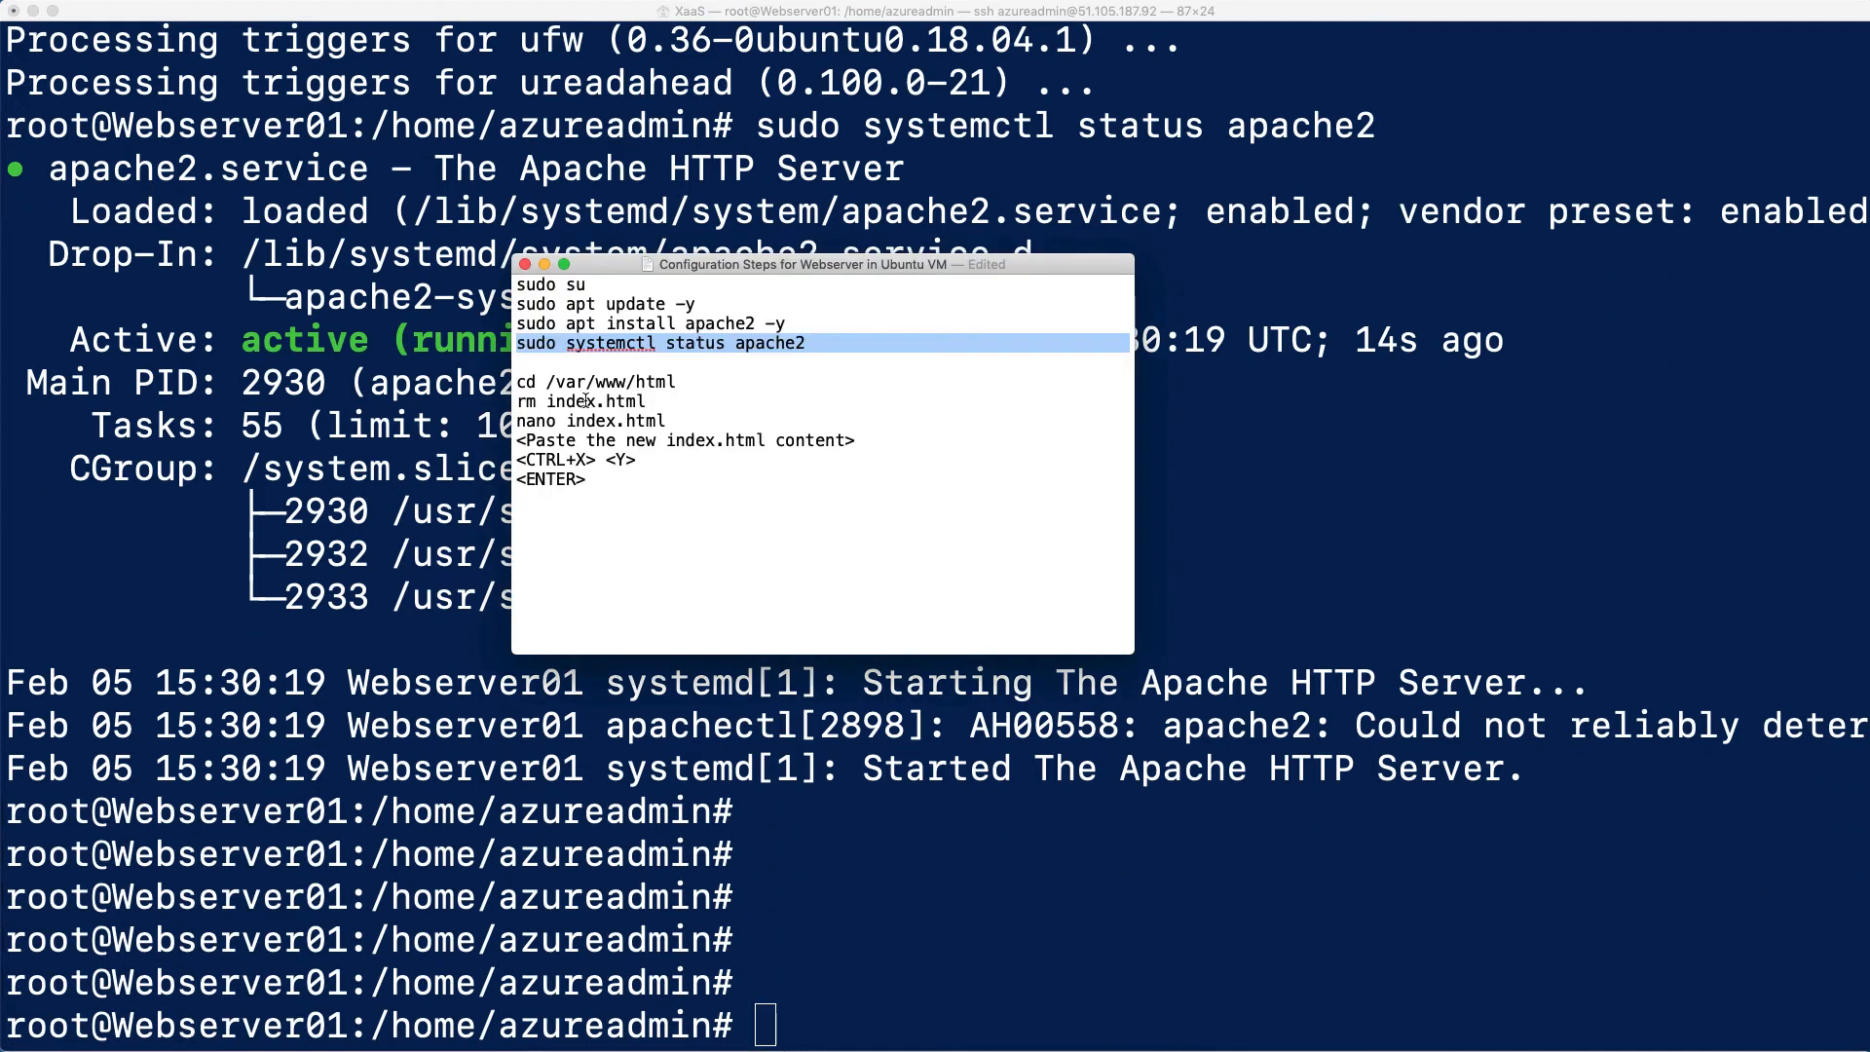
pyautogui.moveTo(517, 383); pyautogui.dragTo(676, 386)
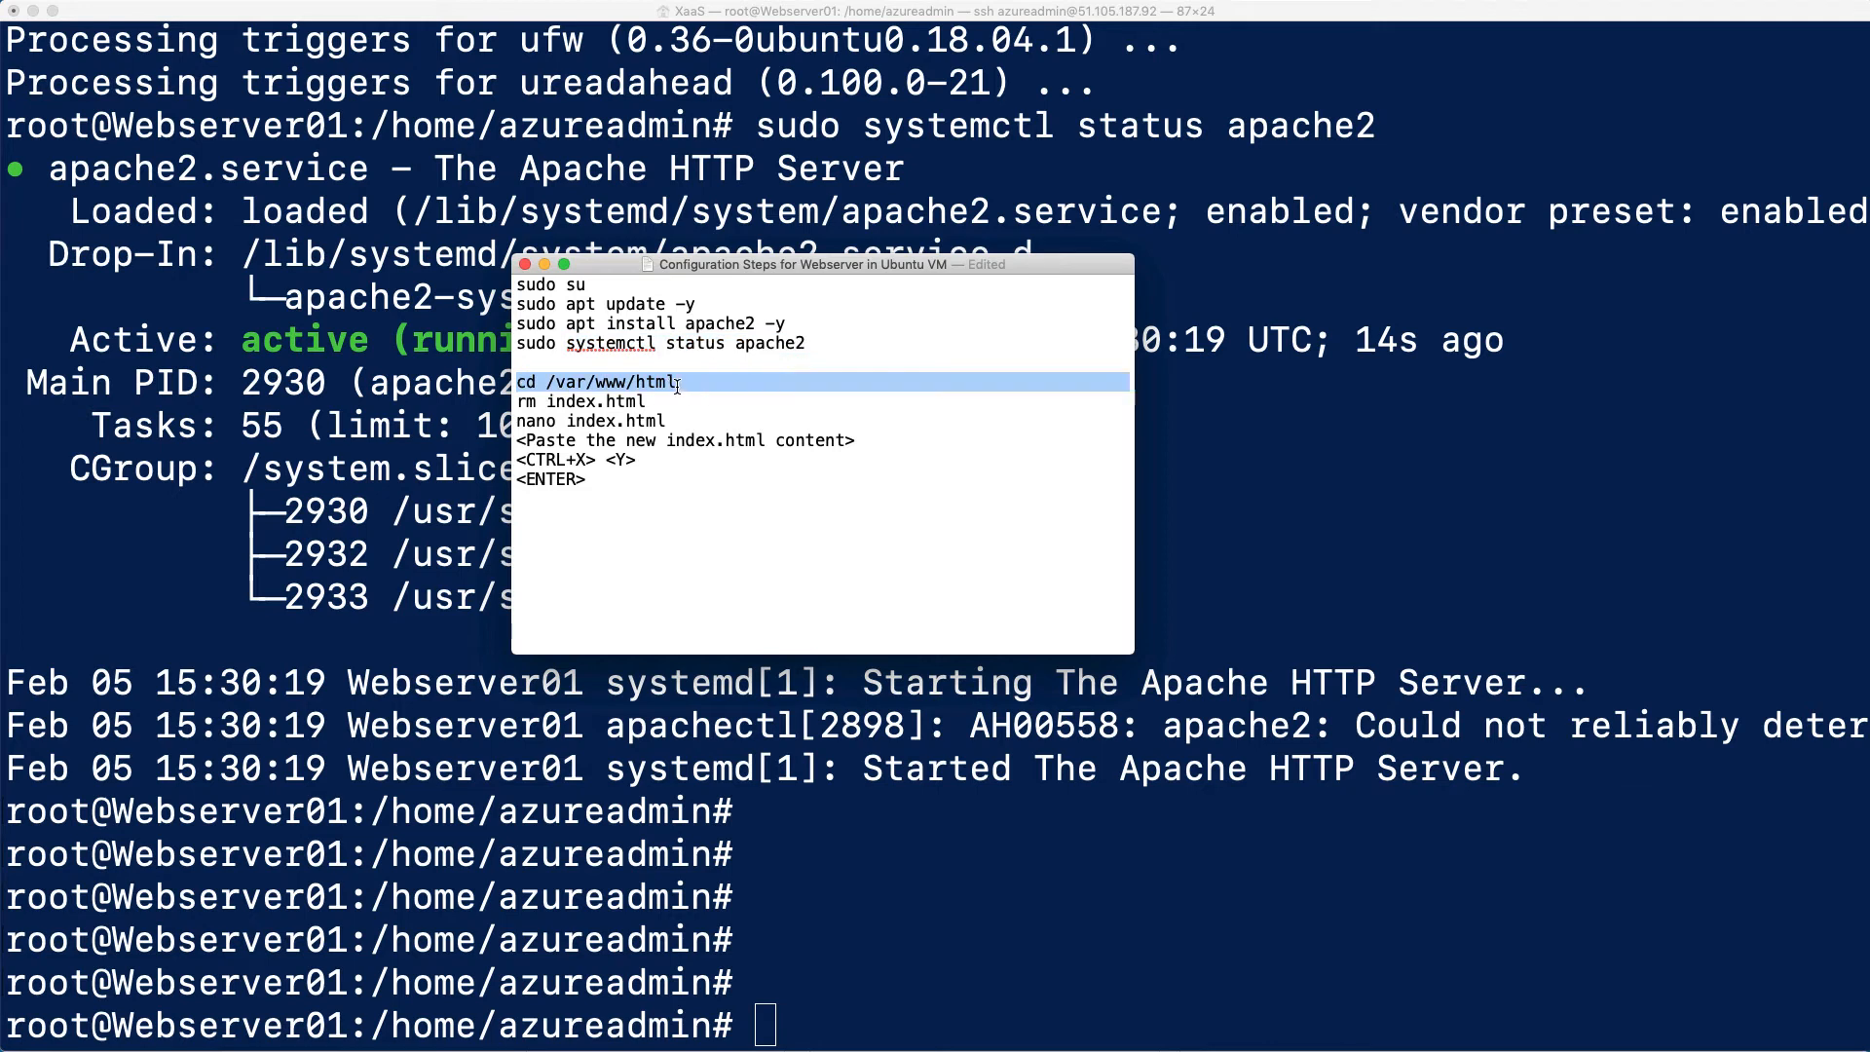
pyautogui.rightClick(885, 849)
pyautogui.click(917, 883)
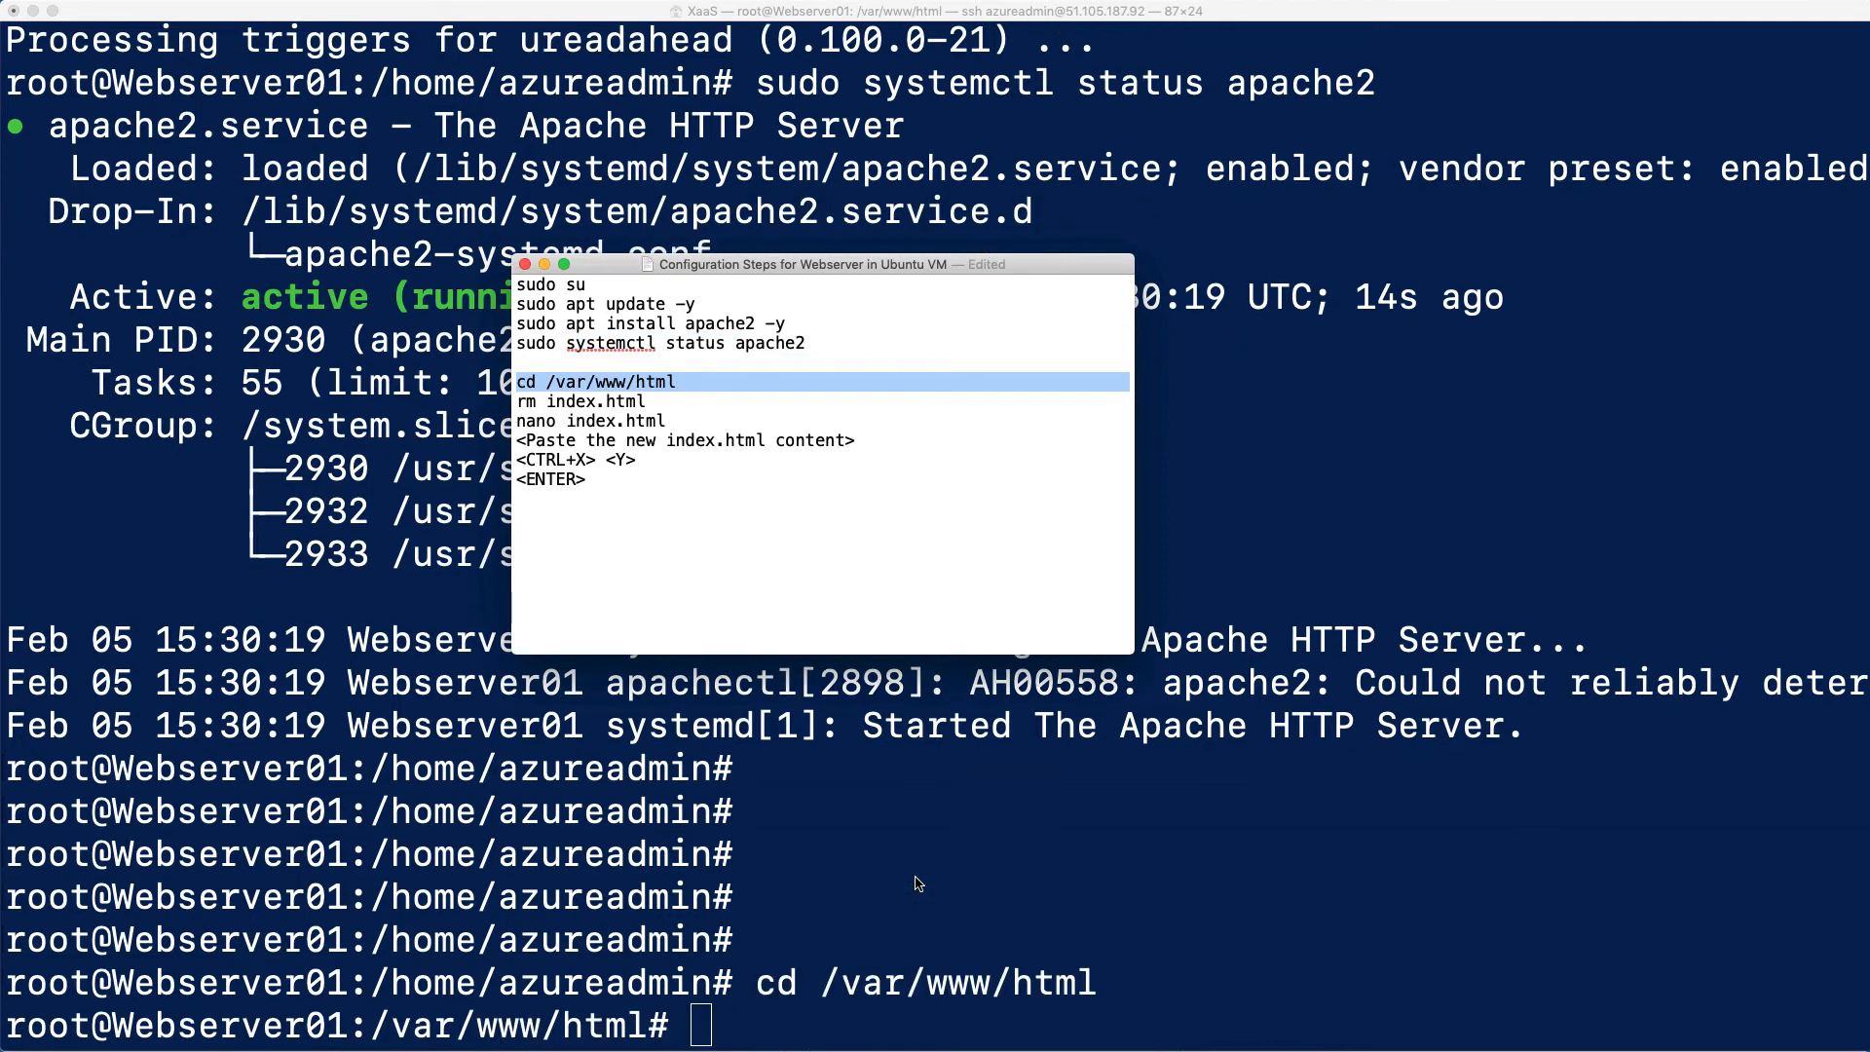
# Delete the default web page on Webserver01 by running rm index.html, keeping the configuration steps file's text intact
pyautogui.moveTo(647, 400); pyautogui.dragTo(517, 393)
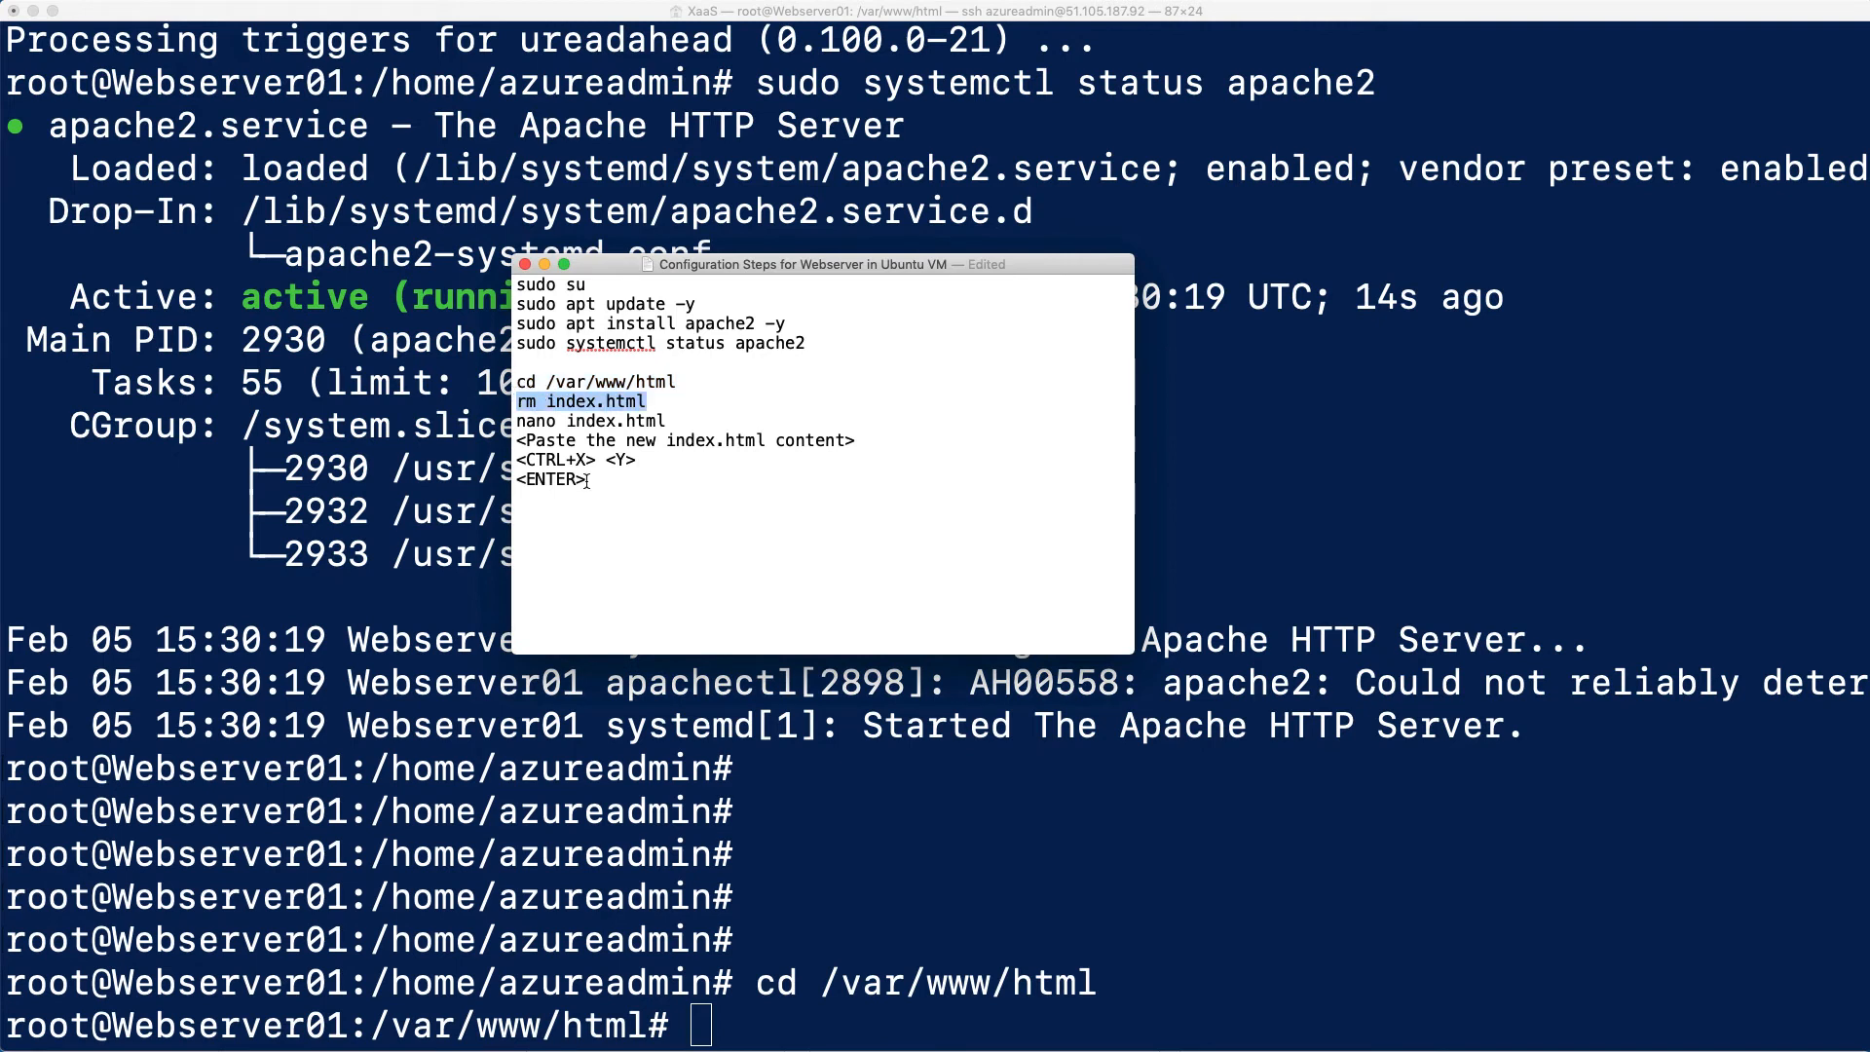
pyautogui.rightClick(952, 892)
pyautogui.click(990, 921)
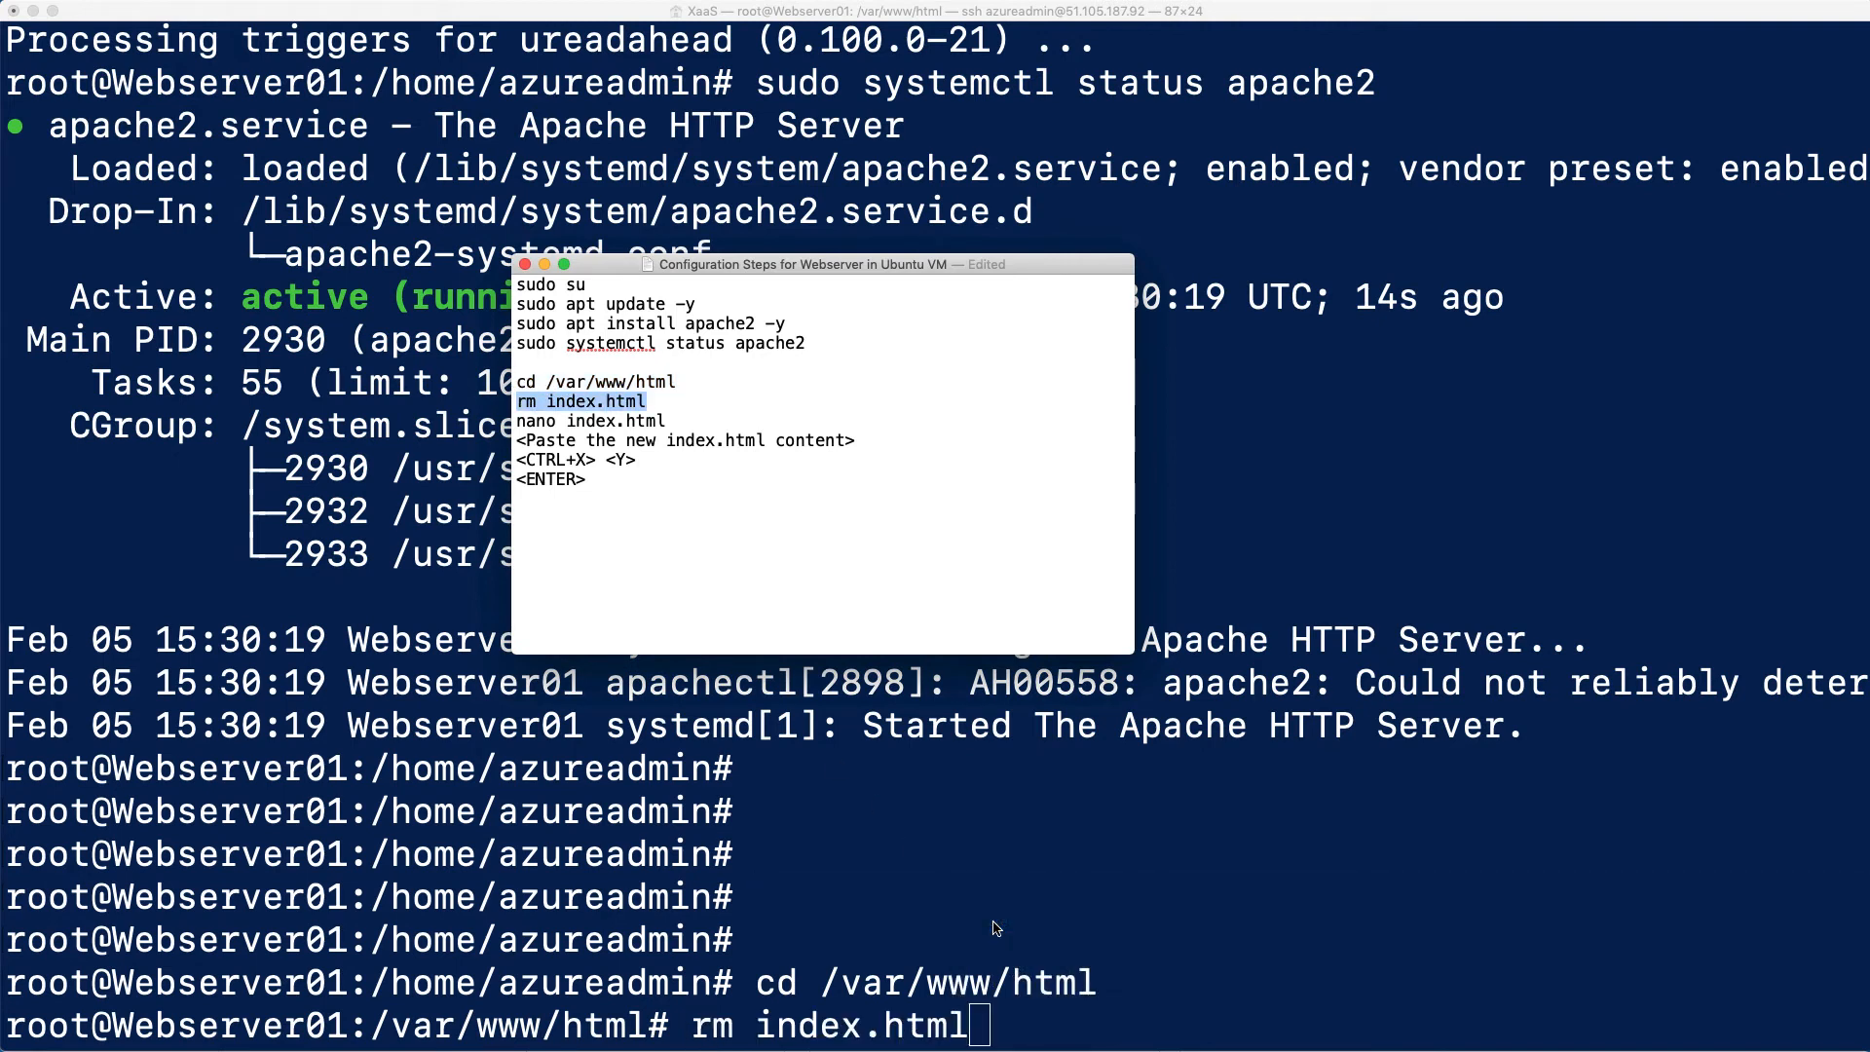
pyautogui.press('Return')
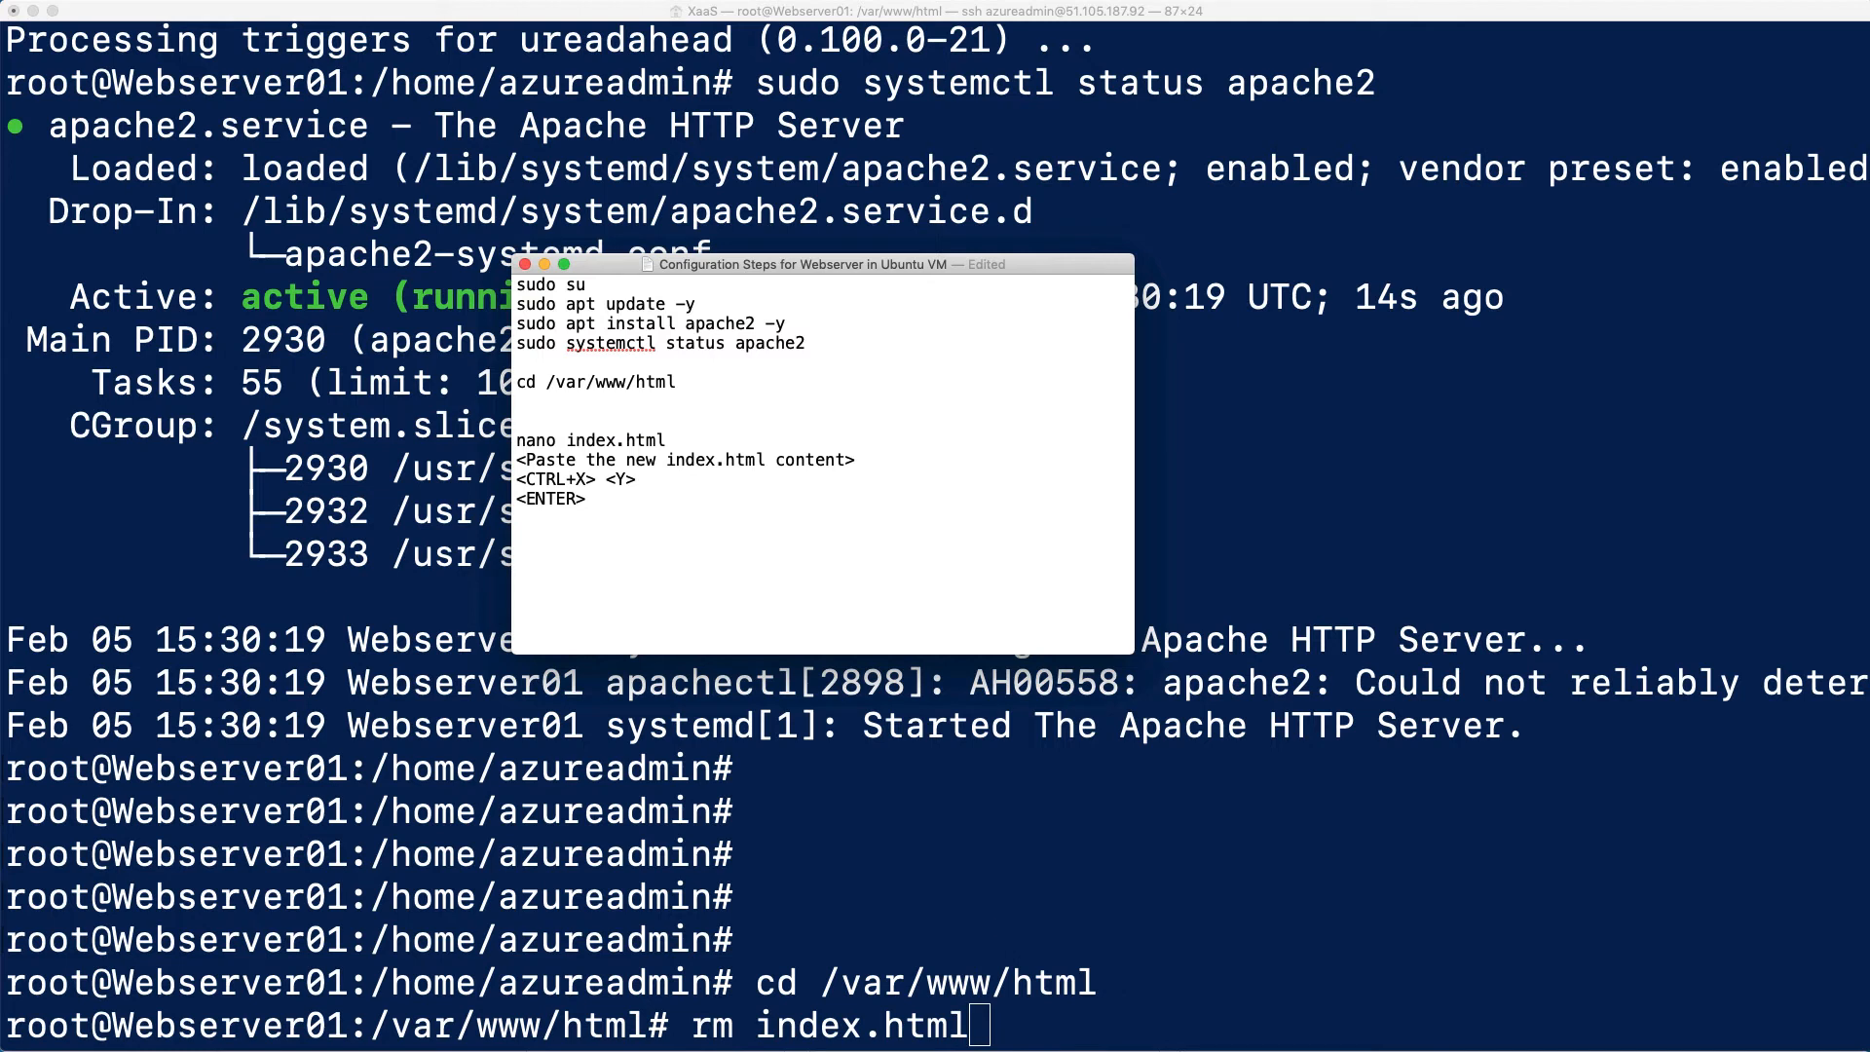
pyautogui.press('BackSpace')
pyautogui.press('BackSpace')
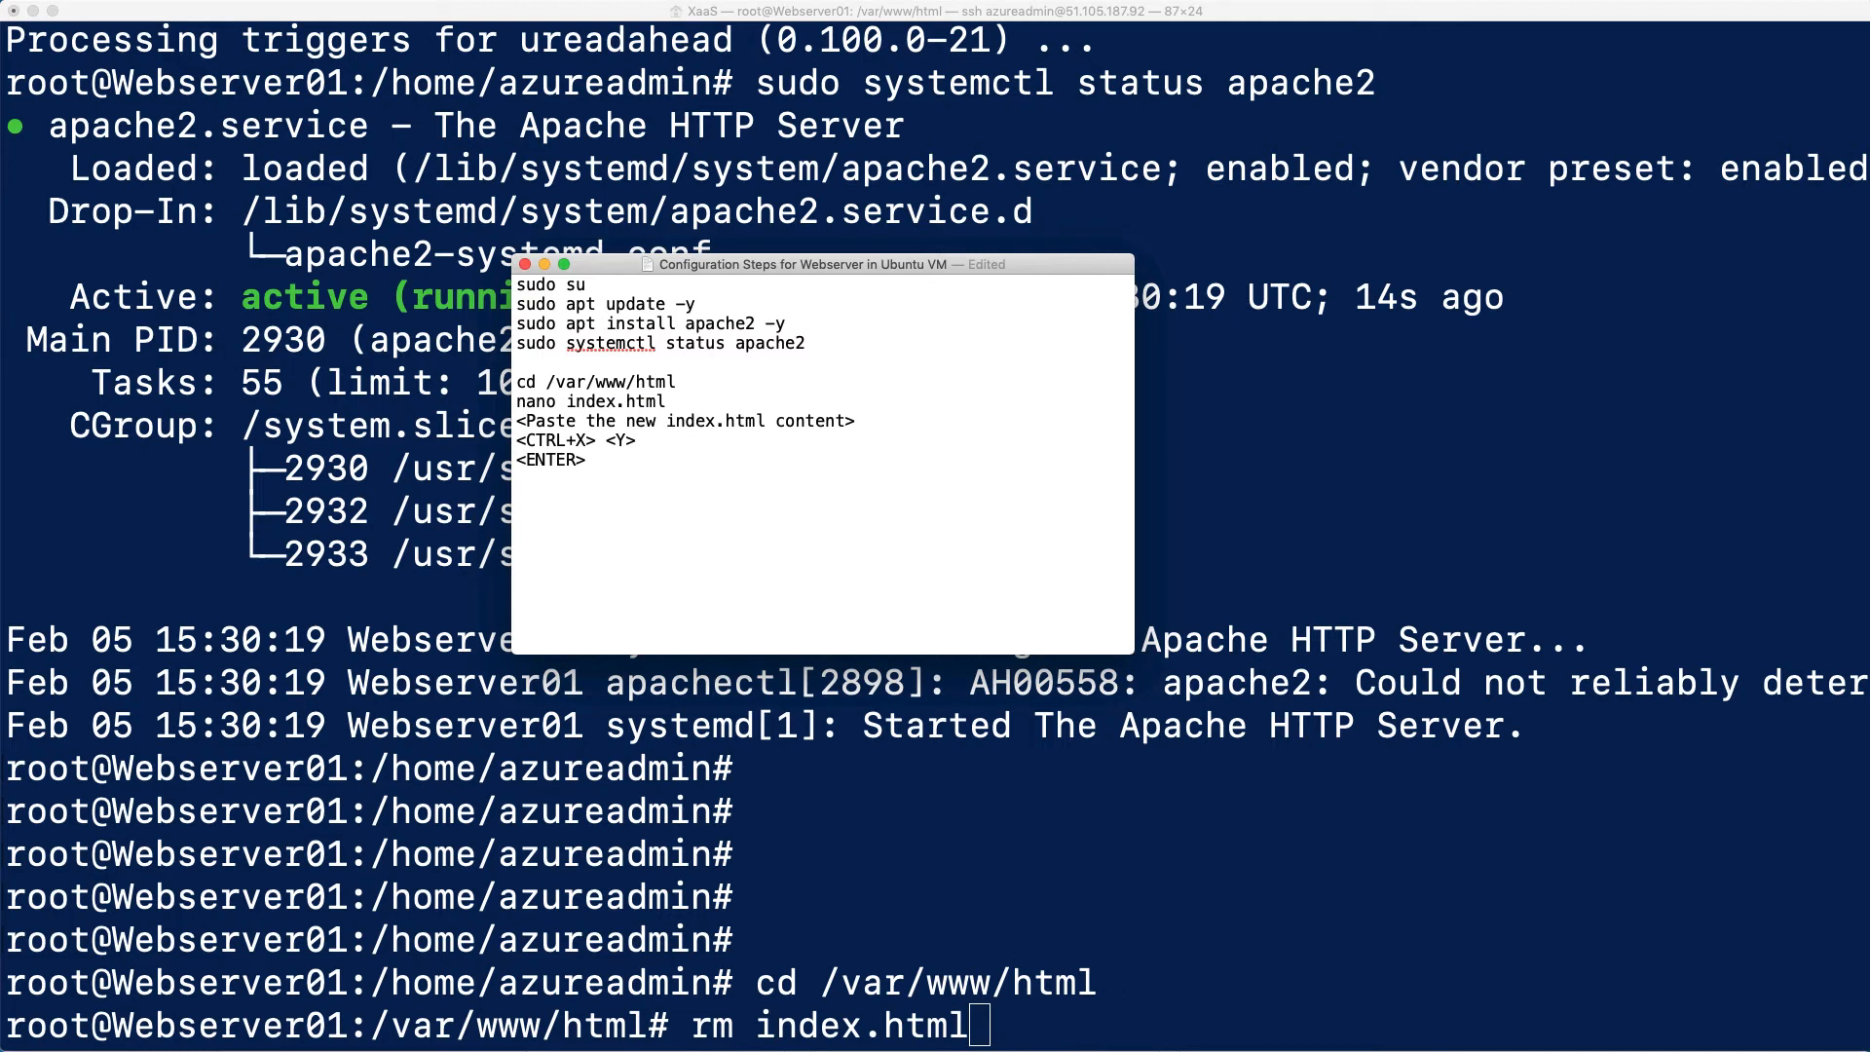
pyautogui.press('super+z')
pyautogui.click(1079, 863)
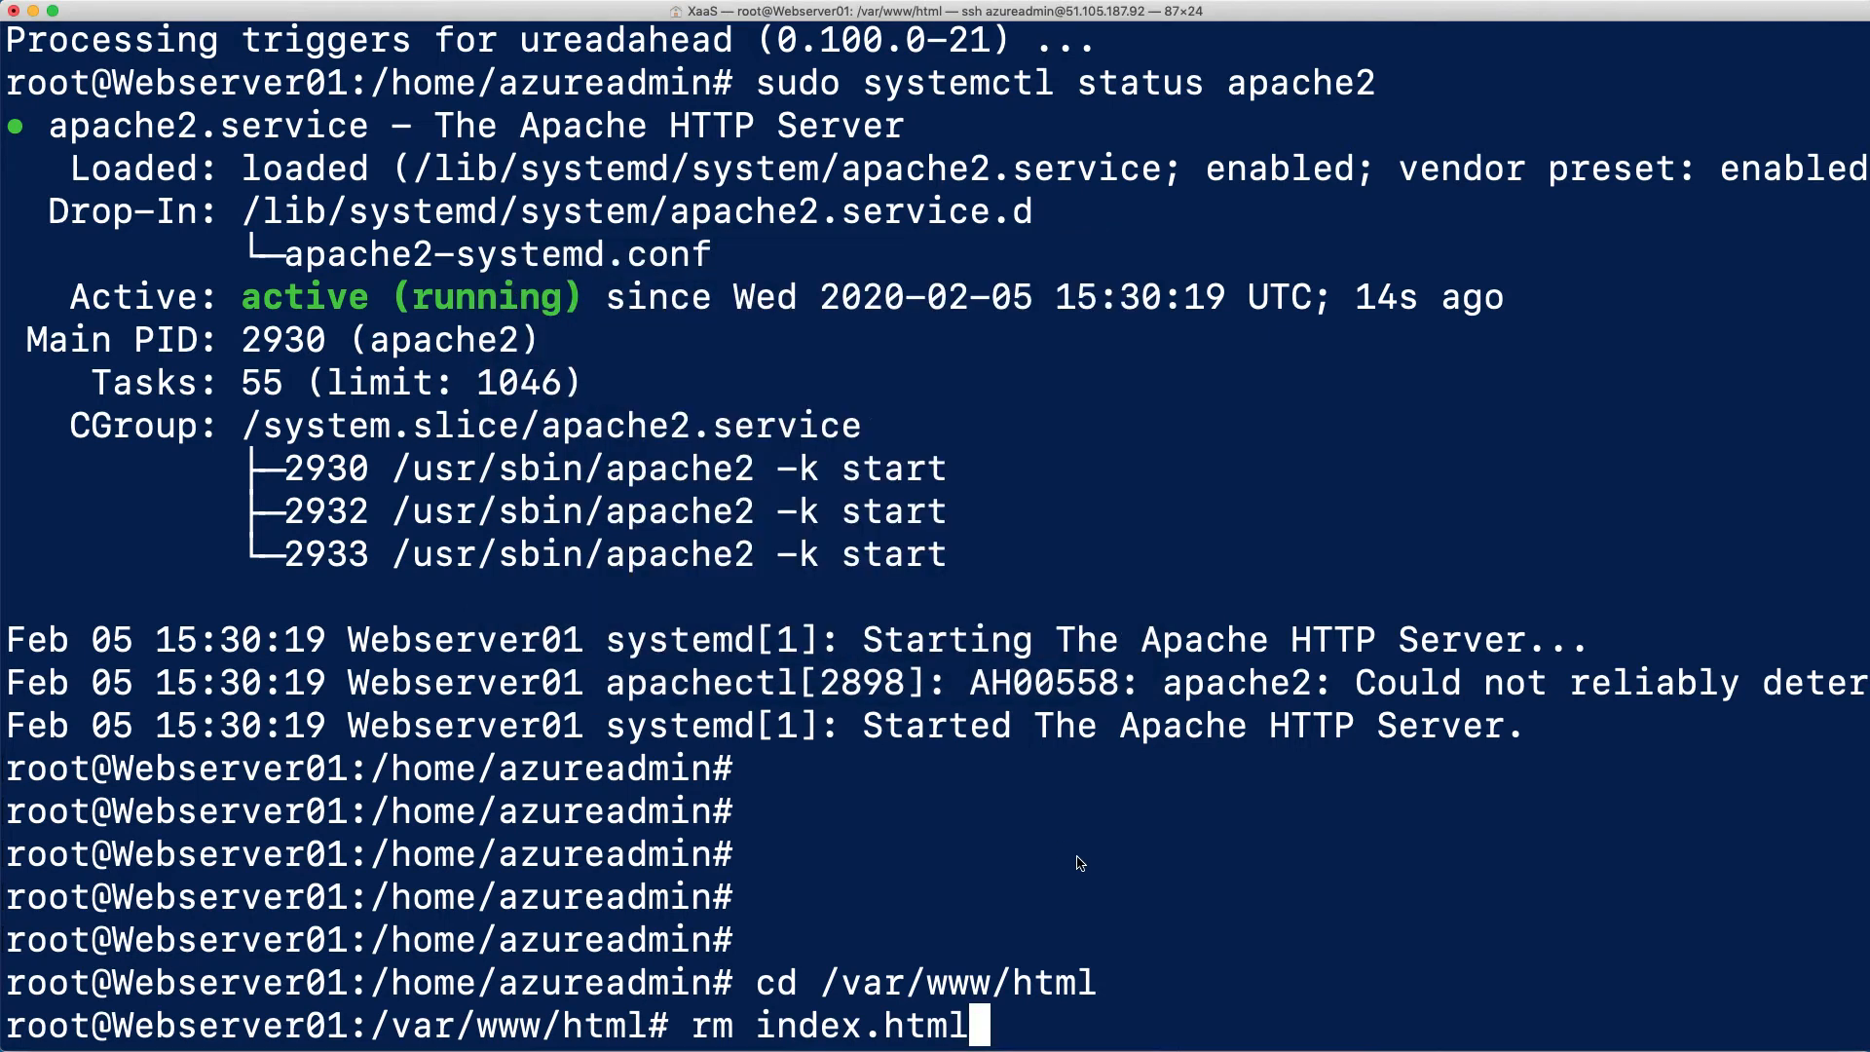
pyautogui.press('Return')
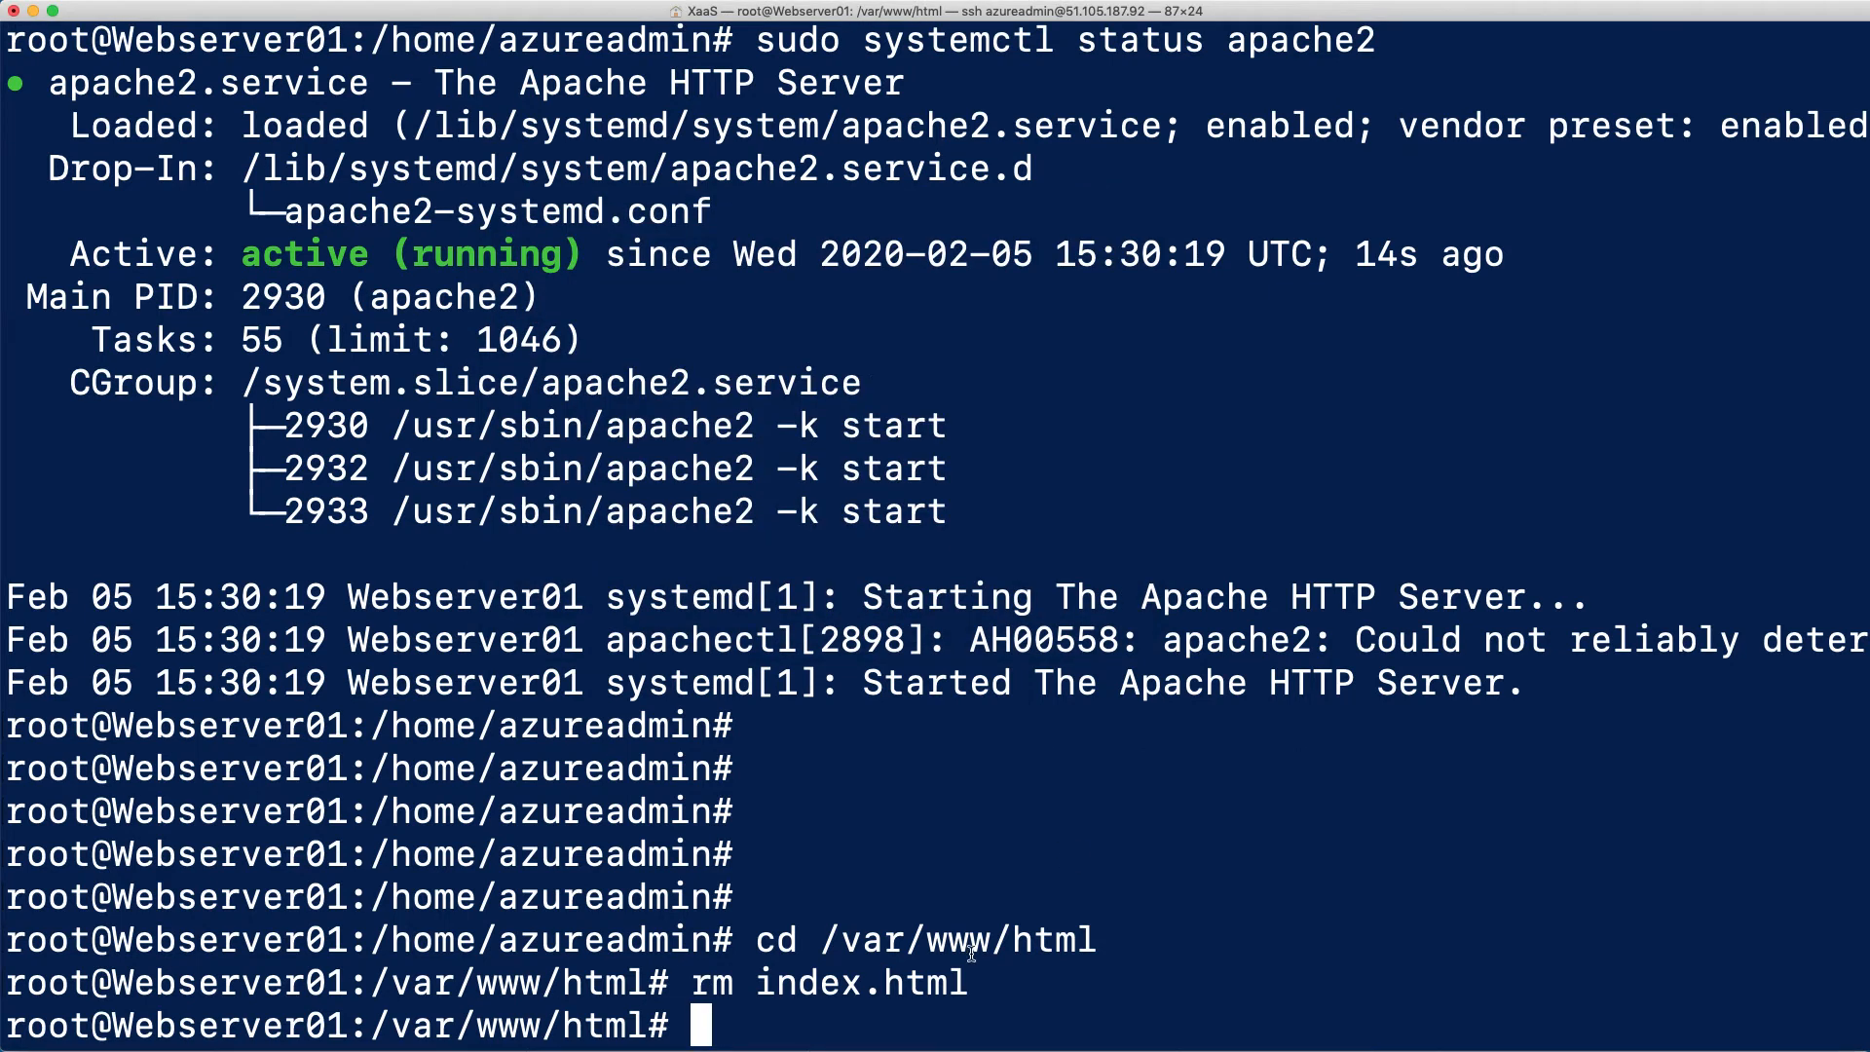
# Create a new index.html in /var/www/html with the nano editor
pyautogui.write('nano index')
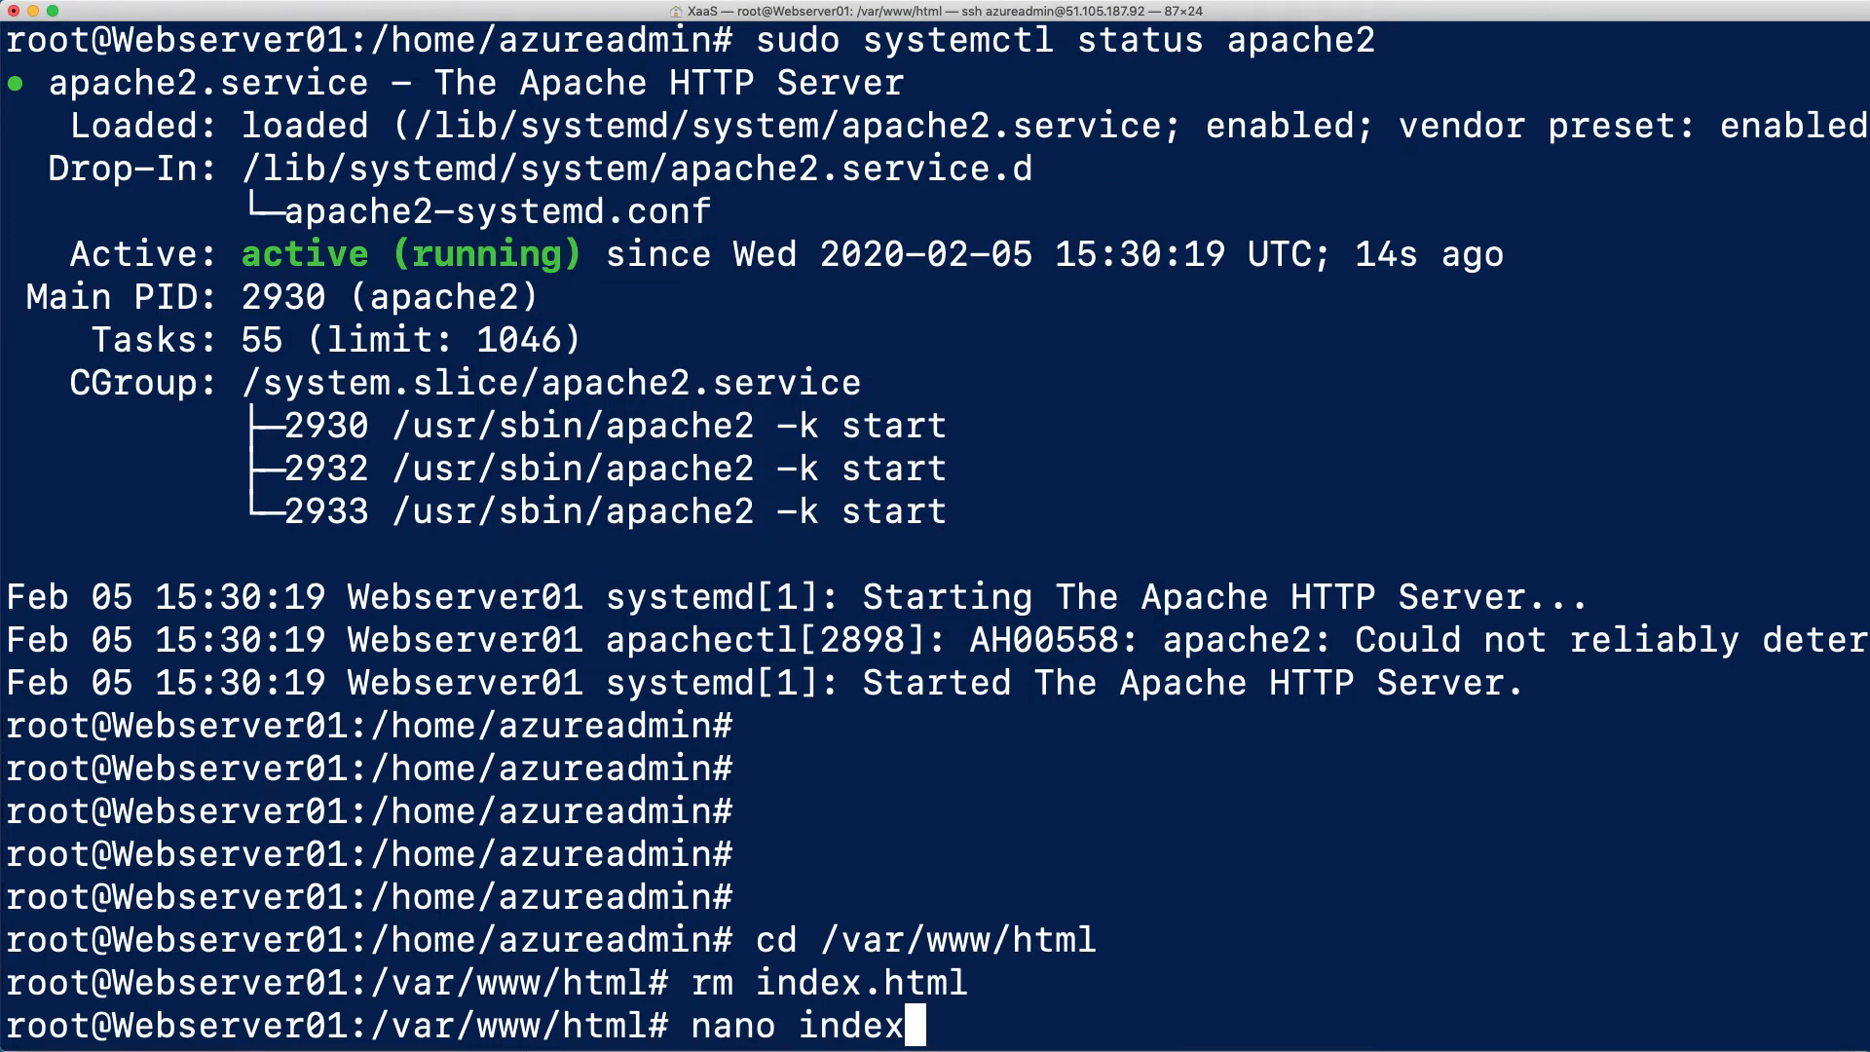
pyautogui.write('.html')
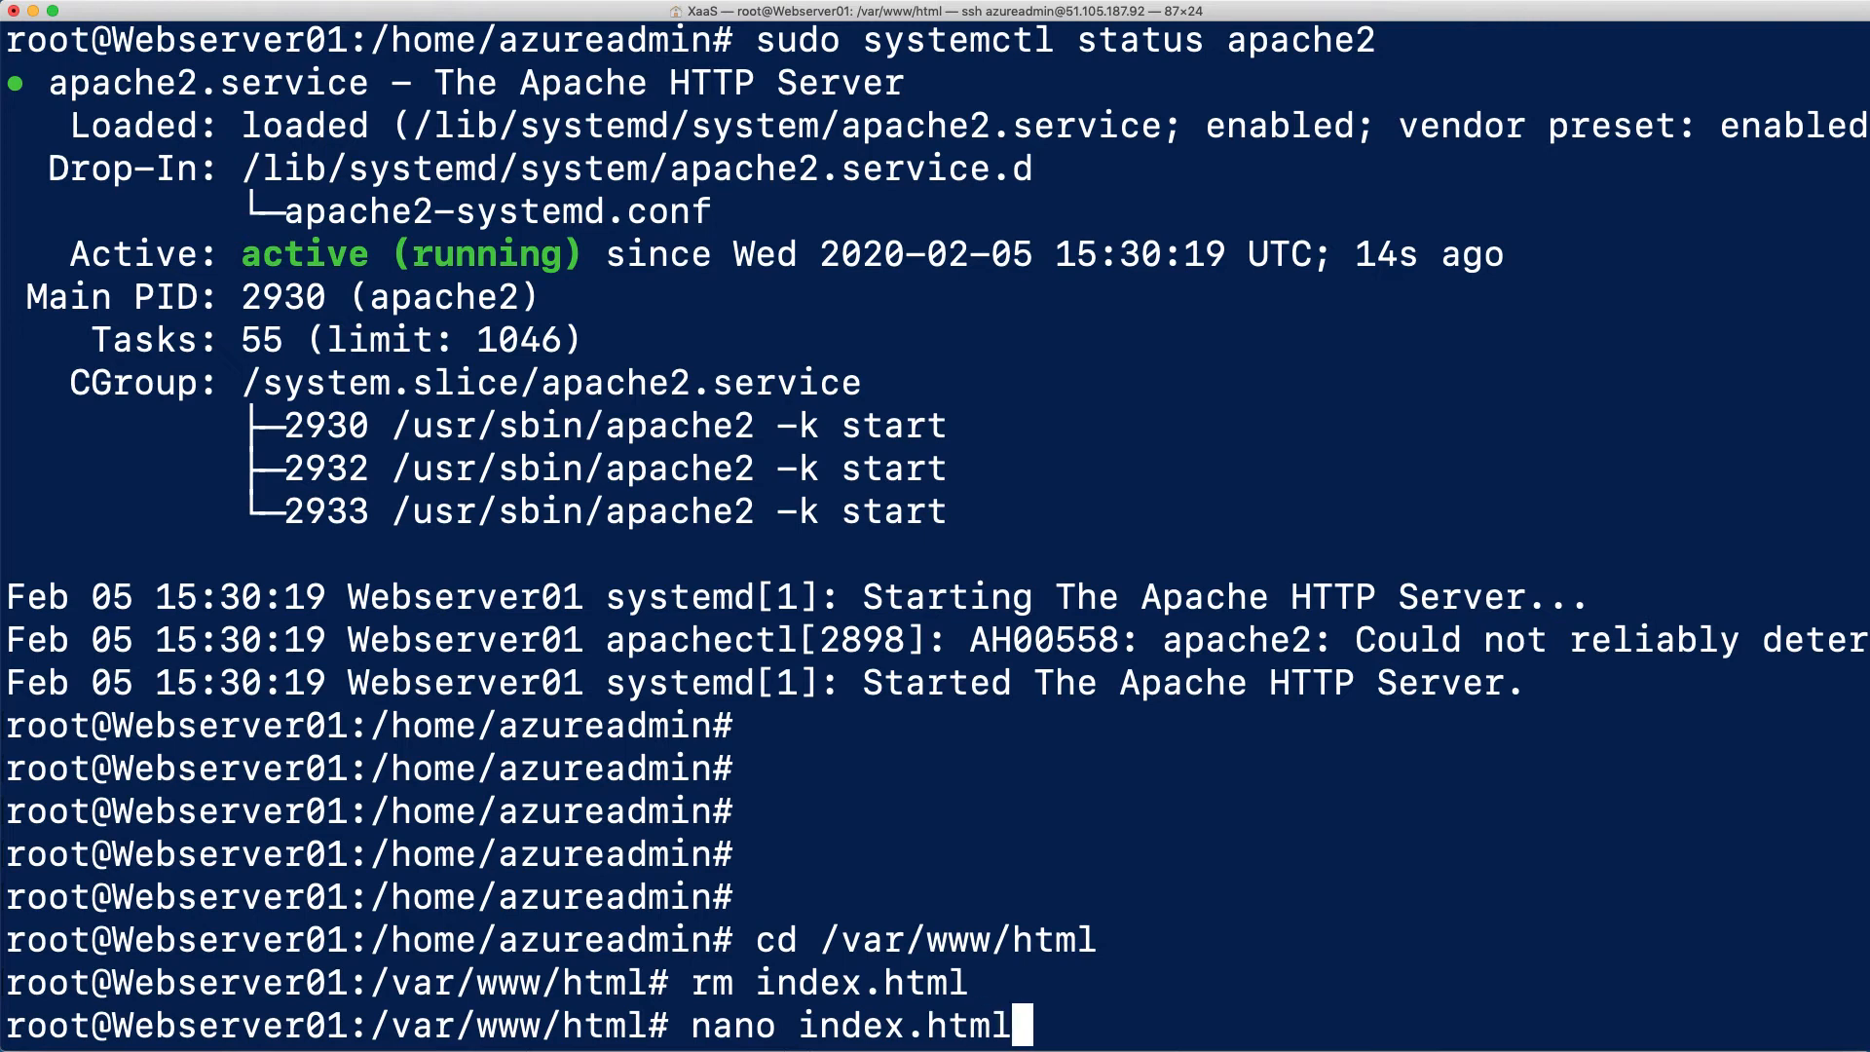
pyautogui.press('Return')
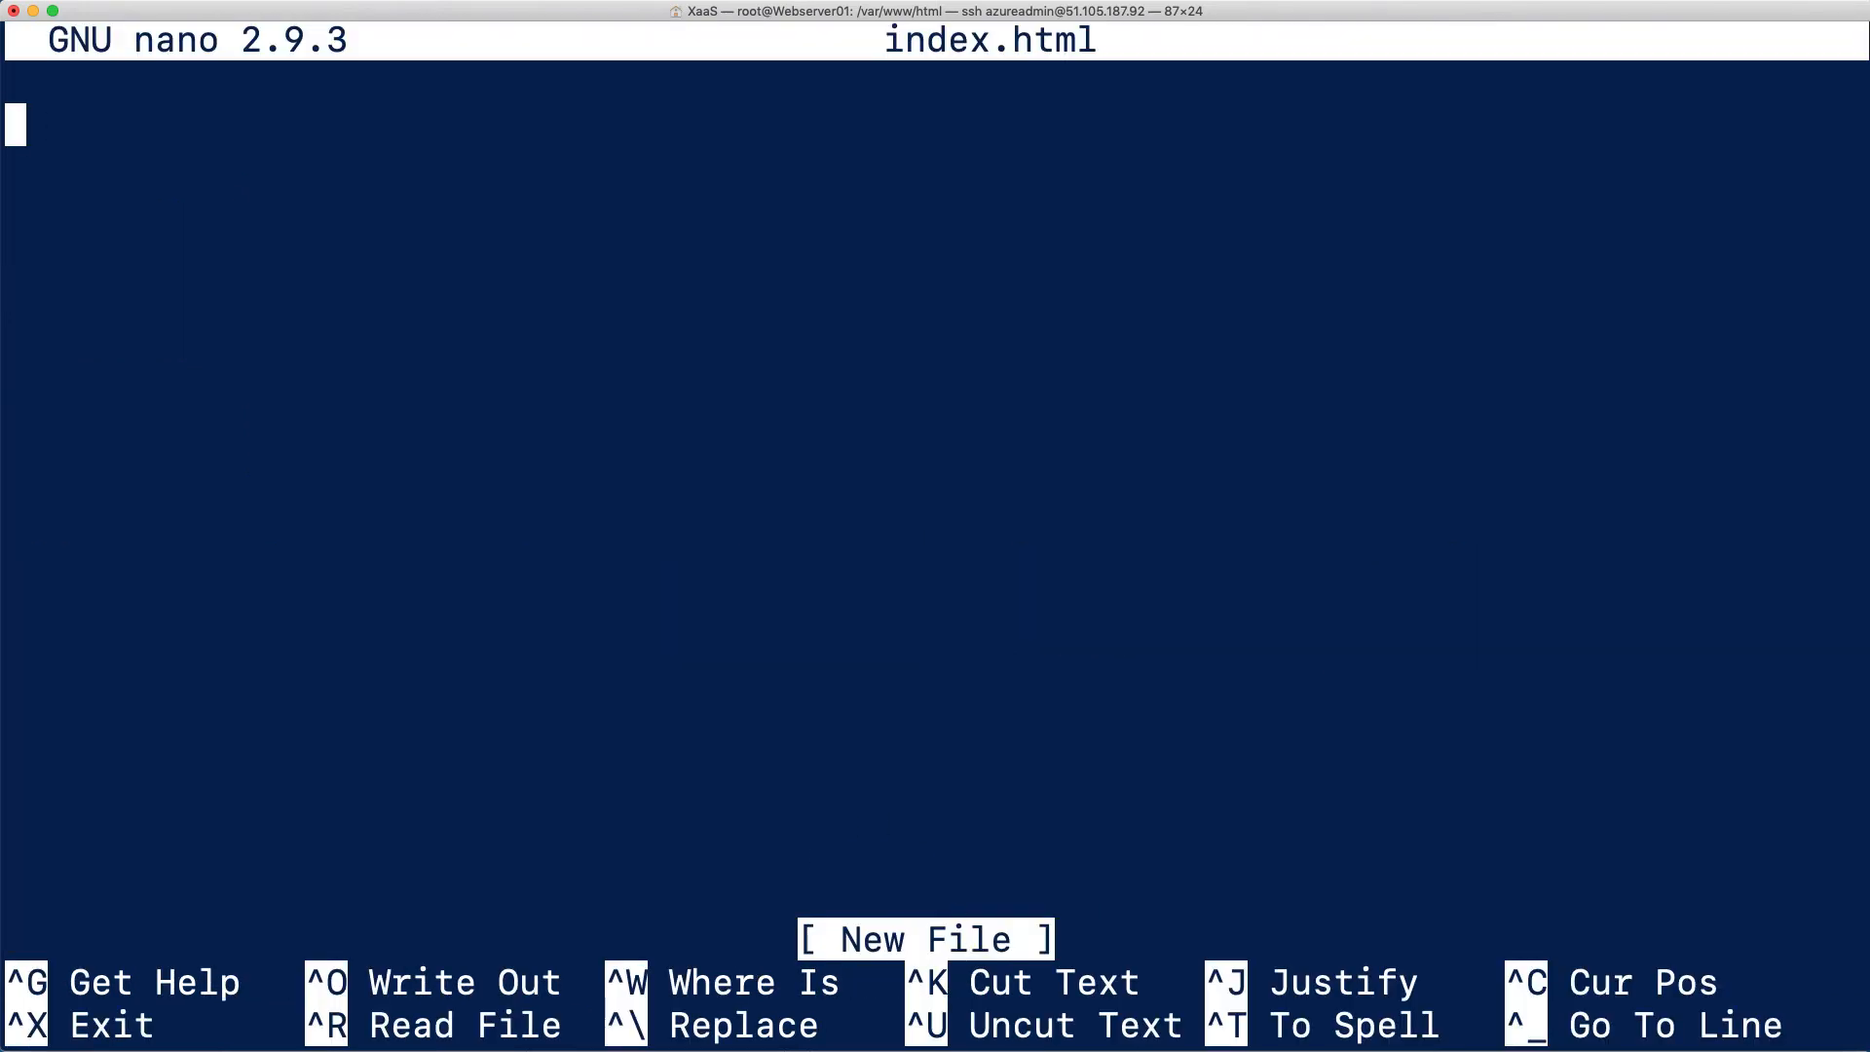
# Open index.html for Webserver 01.txt from the 3.14 Hands-on Lab folder in TextMate to show its HTML source
pyautogui.press('super+Tab')
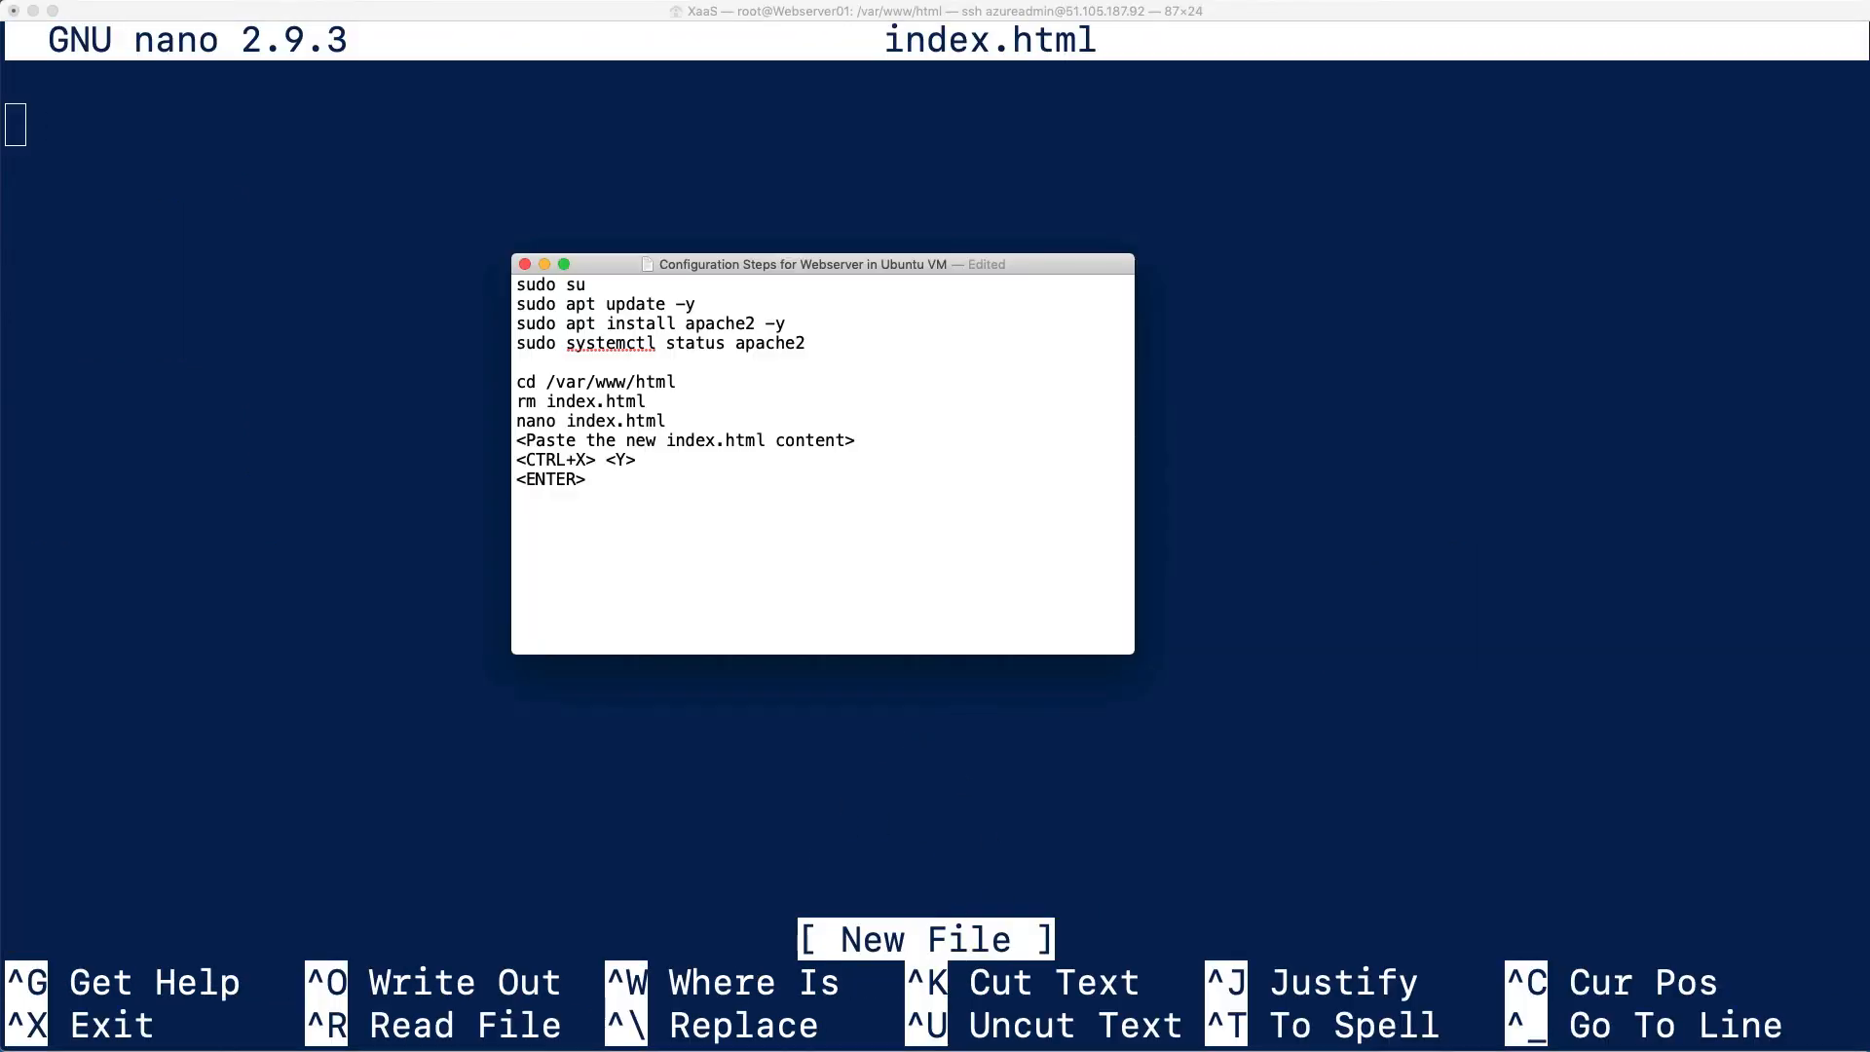
pyautogui.press('super+Tab')
pyautogui.click(855, 460)
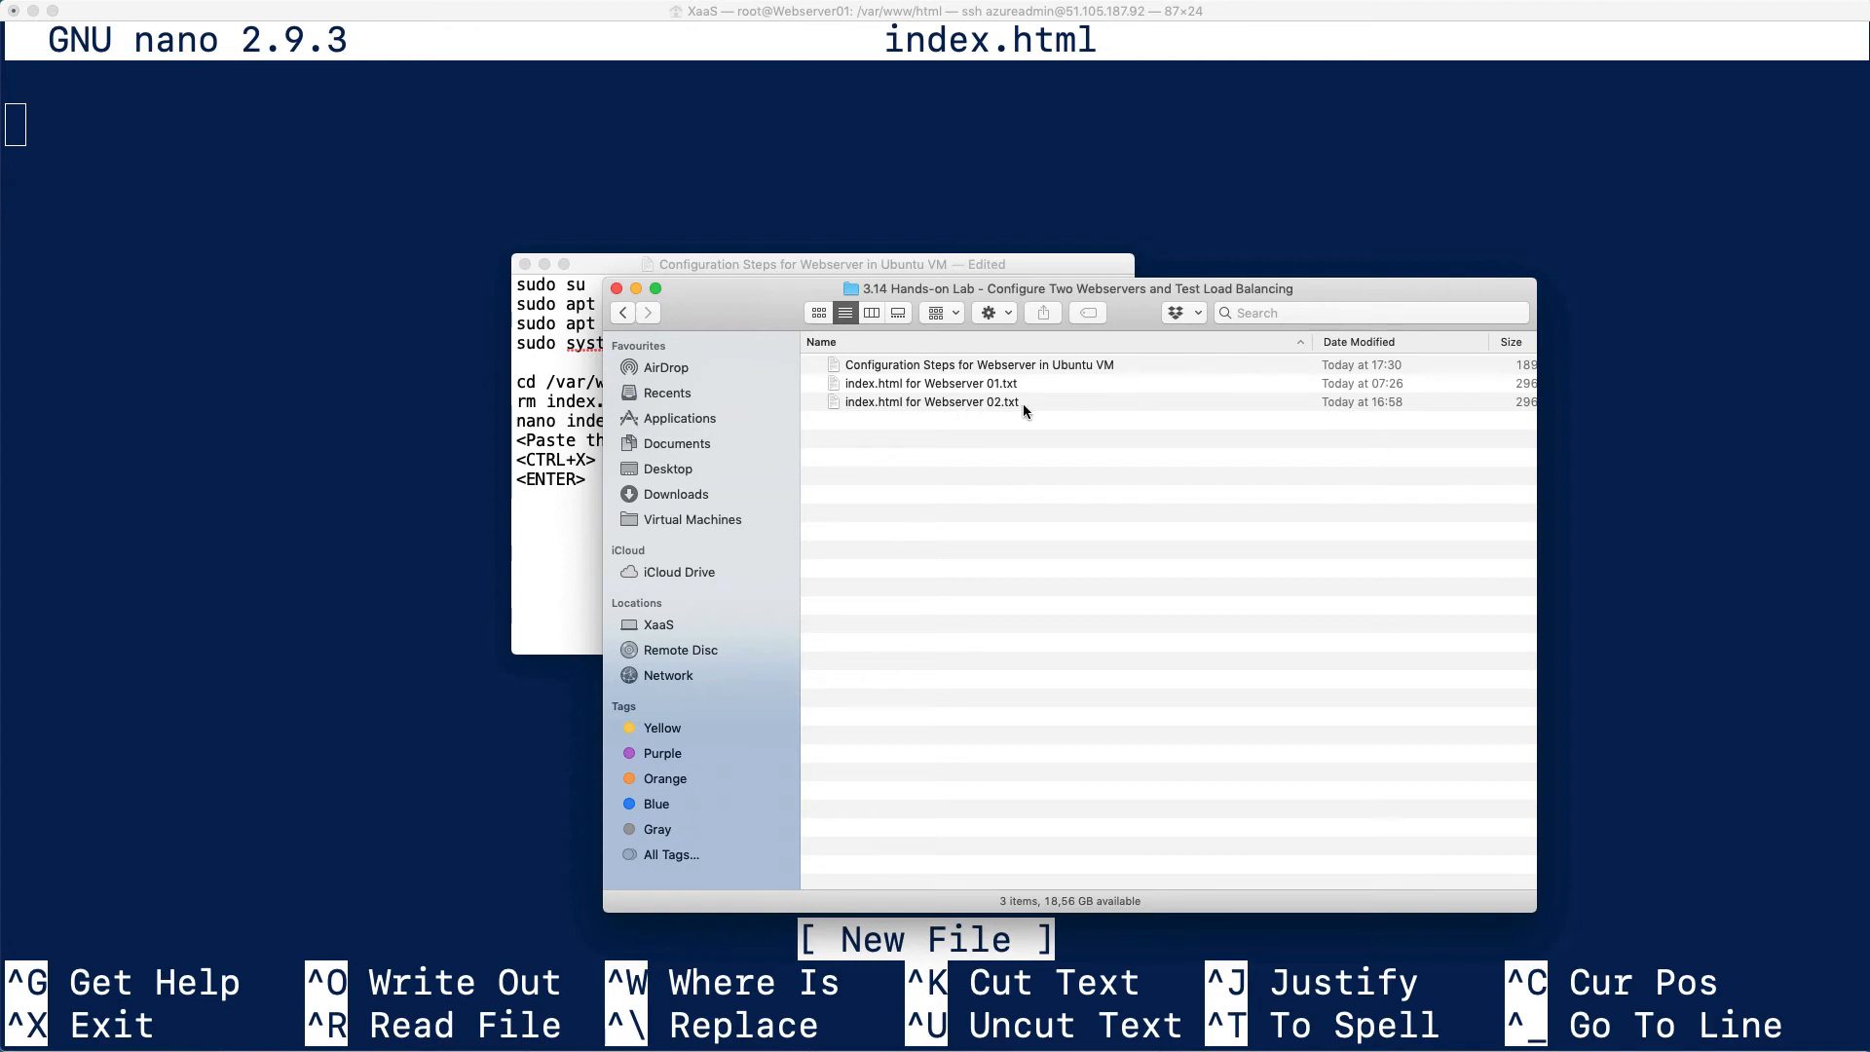
pyautogui.doubleClick(1002, 385)
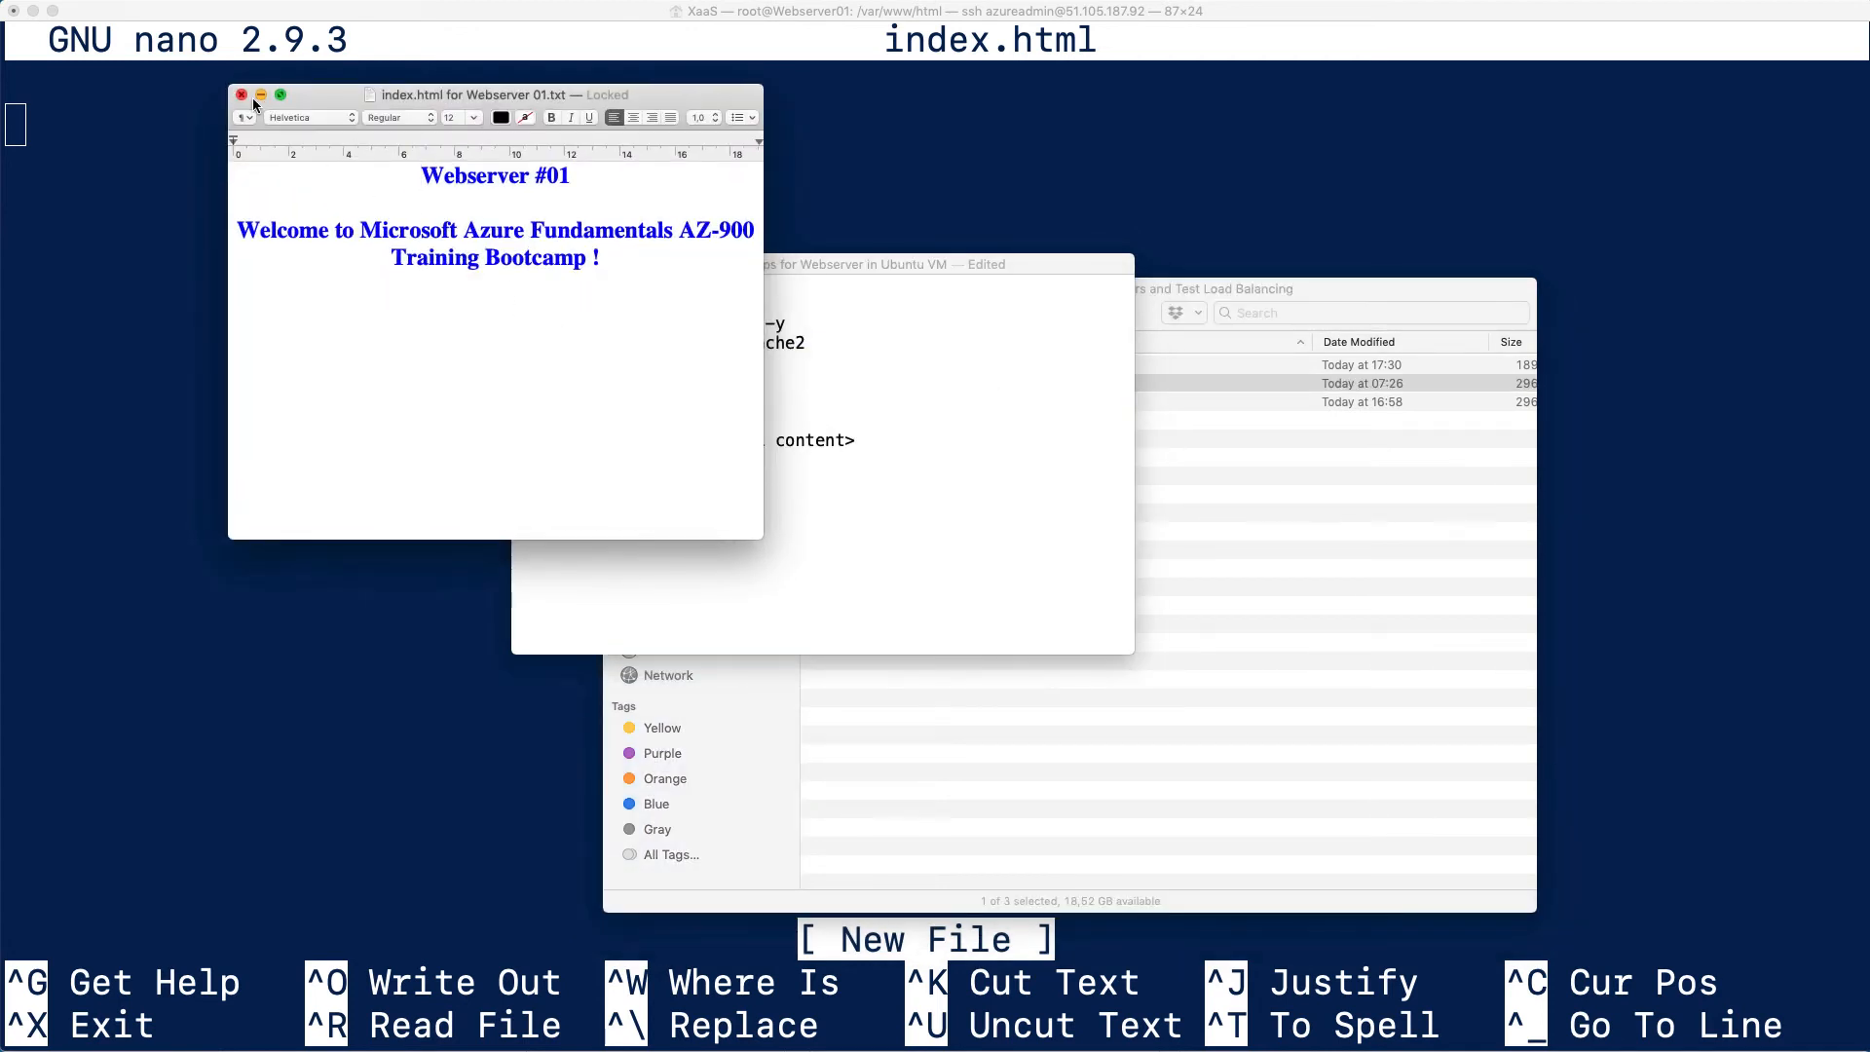
pyautogui.click(242, 95)
pyautogui.click(974, 382)
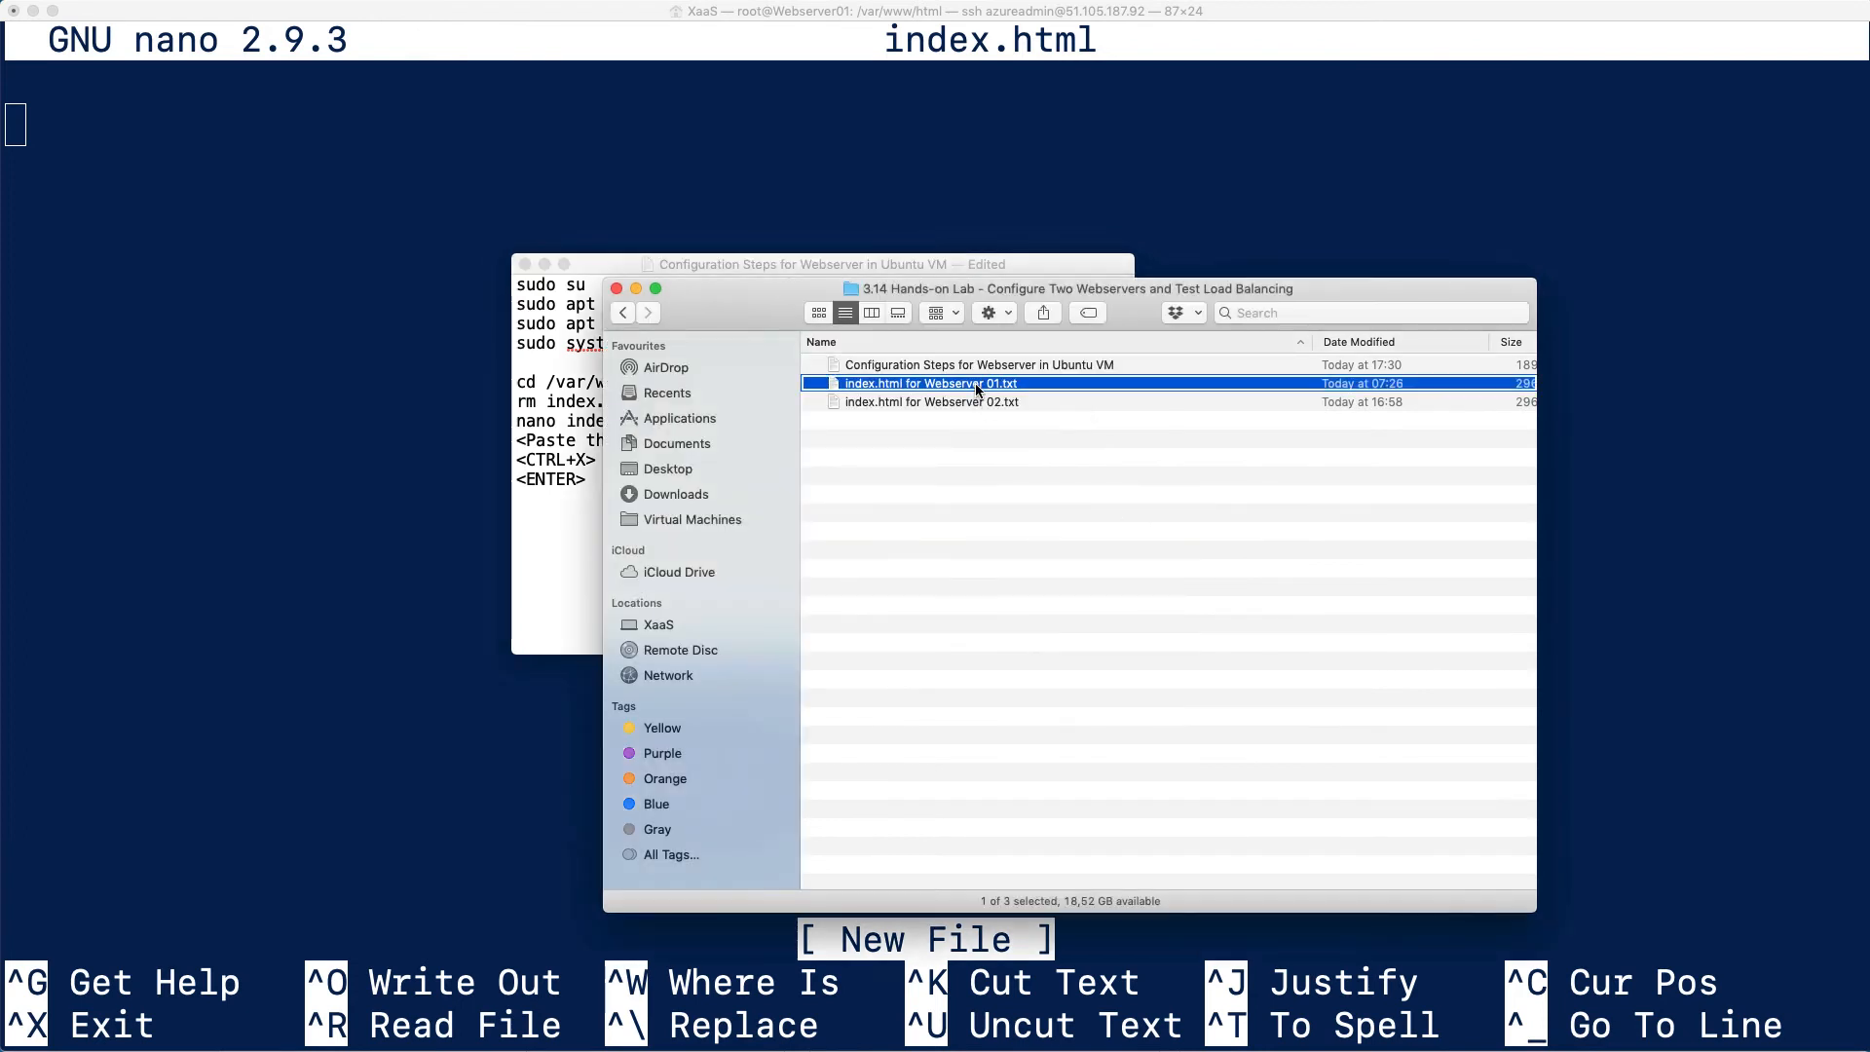
pyautogui.rightClick(974, 383)
pyautogui.press('Escape')
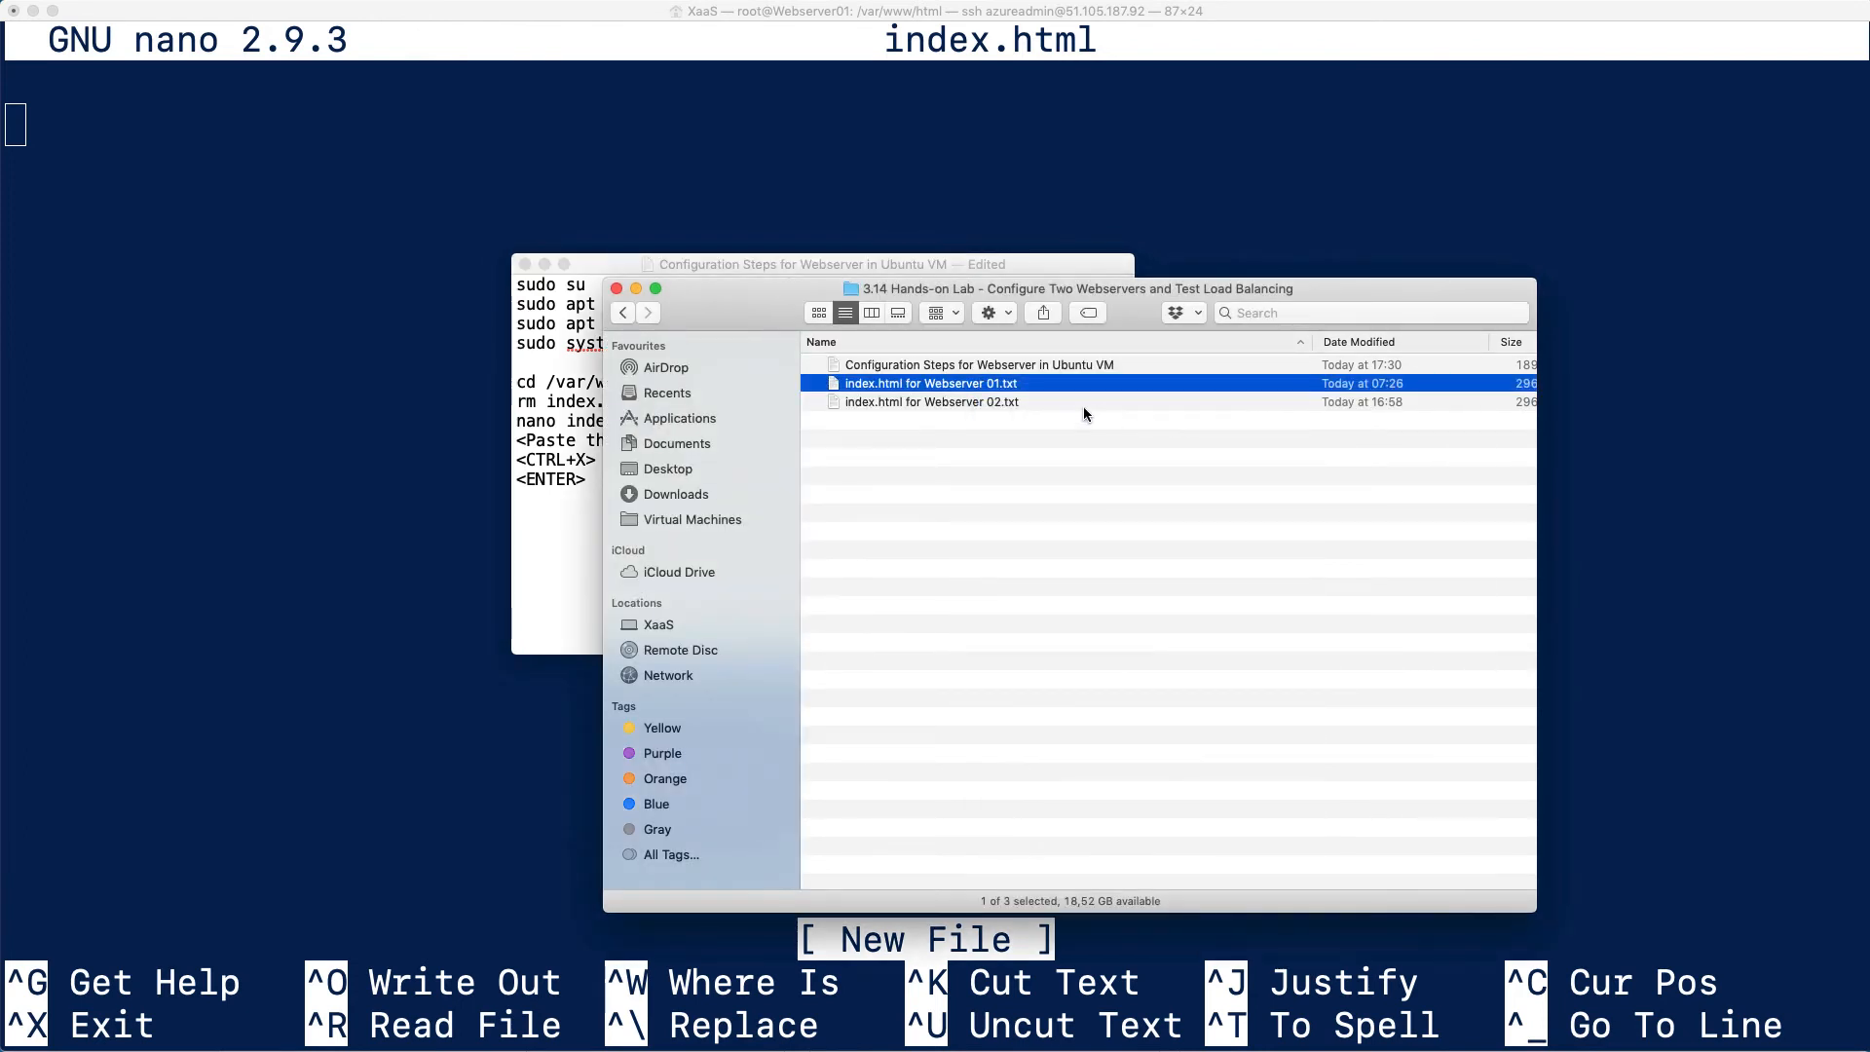
pyautogui.rightClick(987, 392)
pyautogui.moveTo(1175, 419)
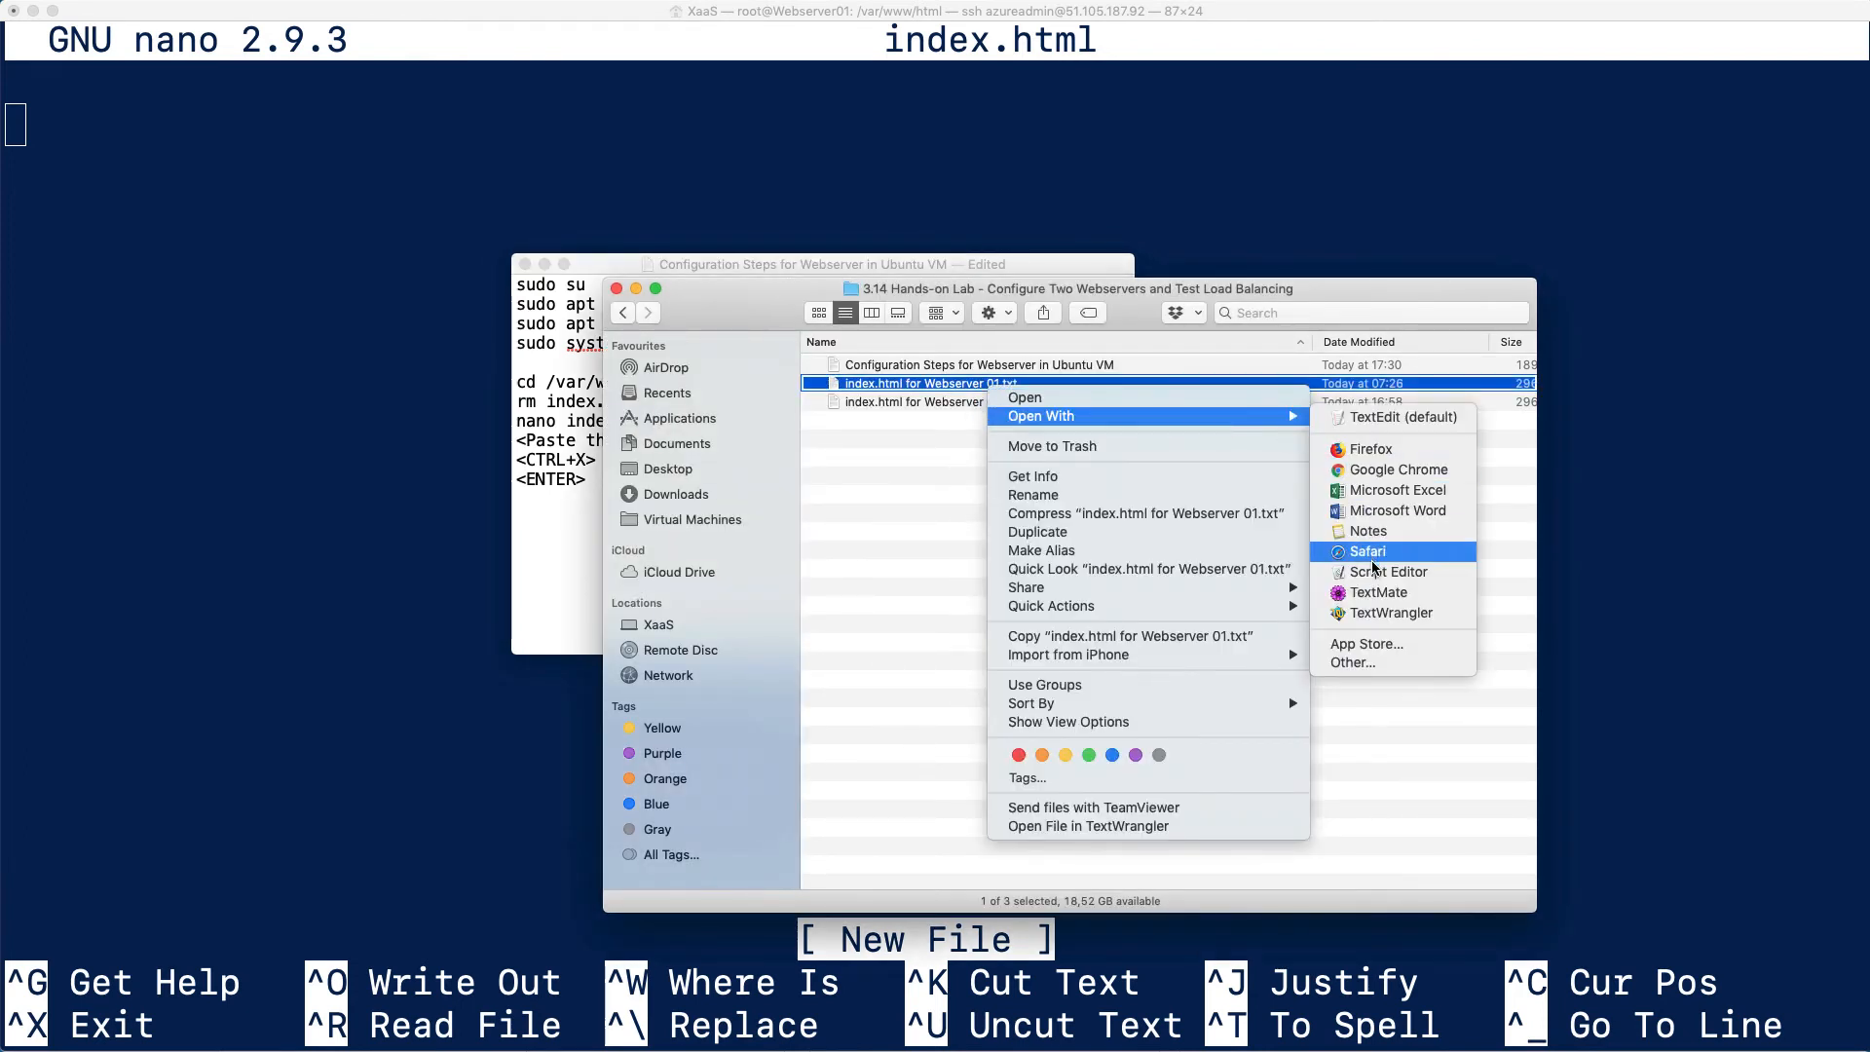
pyautogui.click(1383, 596)
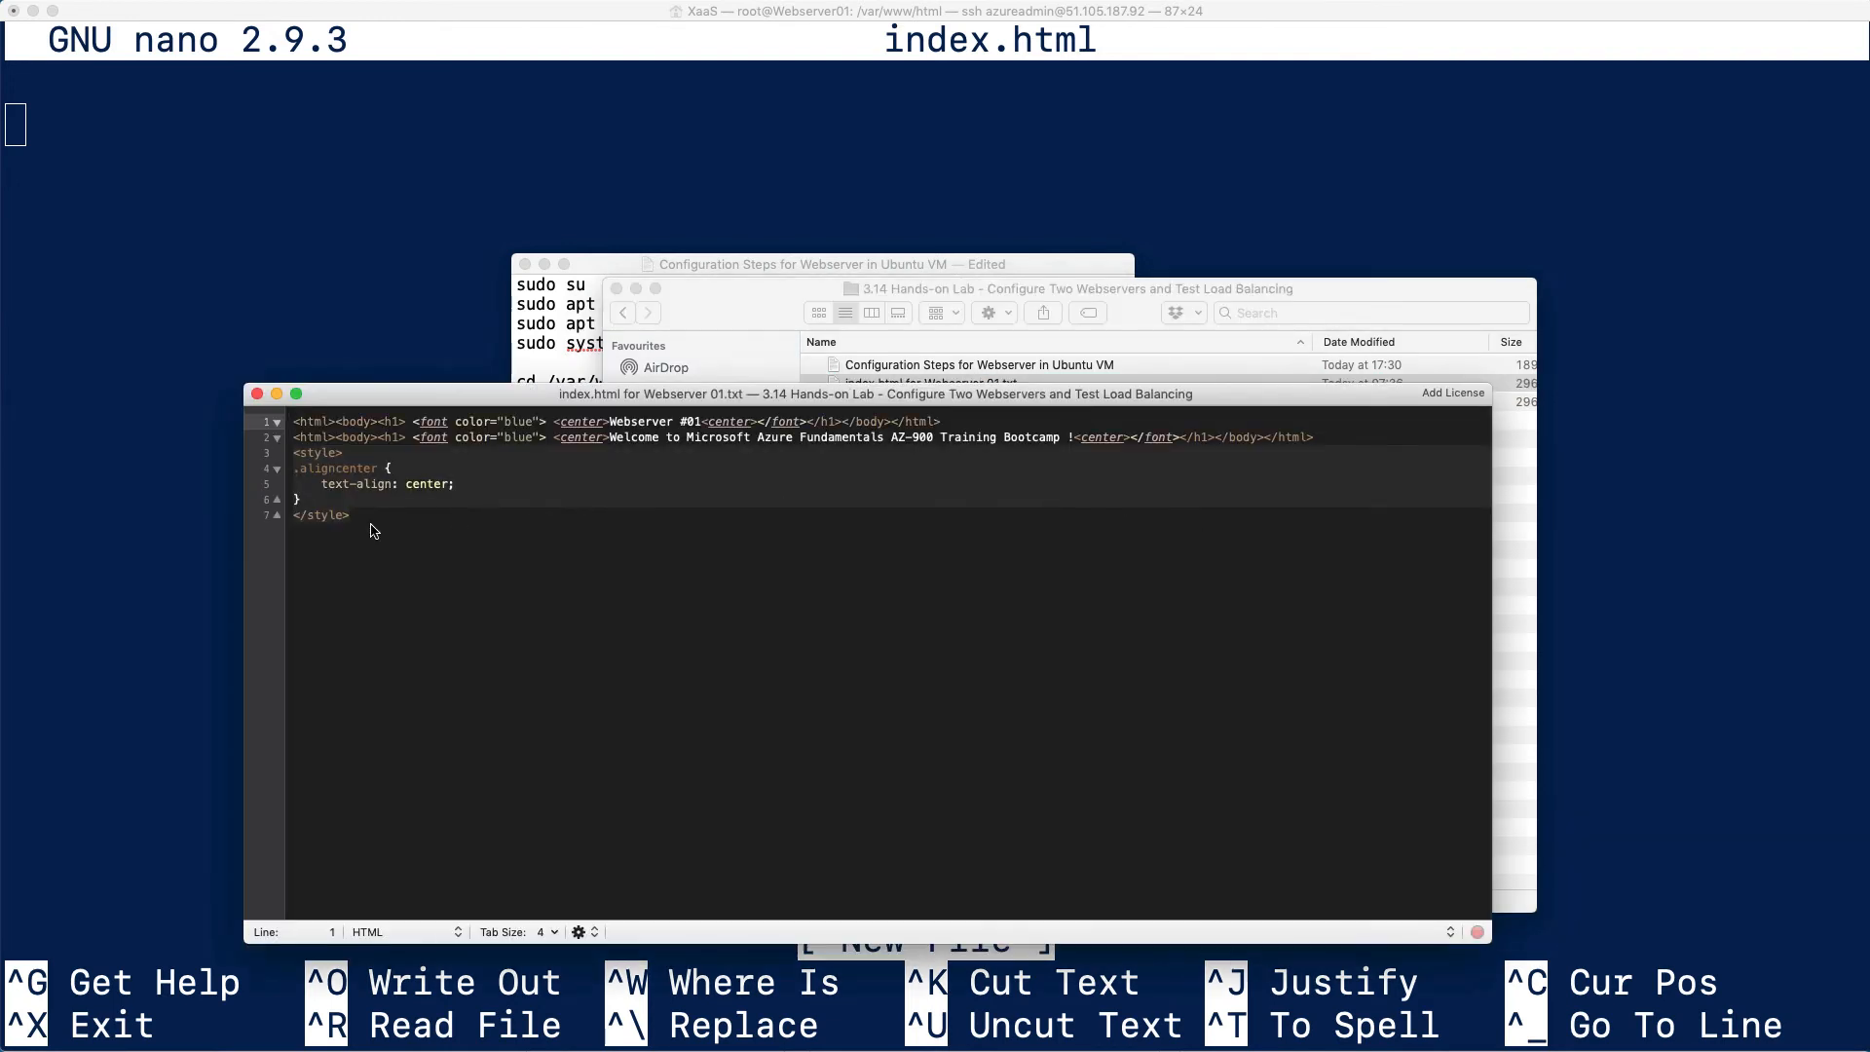
# Copy the entire HTML source for Webserver #01, close its file, and paste the code into index.html in nano
pyautogui.moveTo(371, 526); pyautogui.dragTo(289, 422)
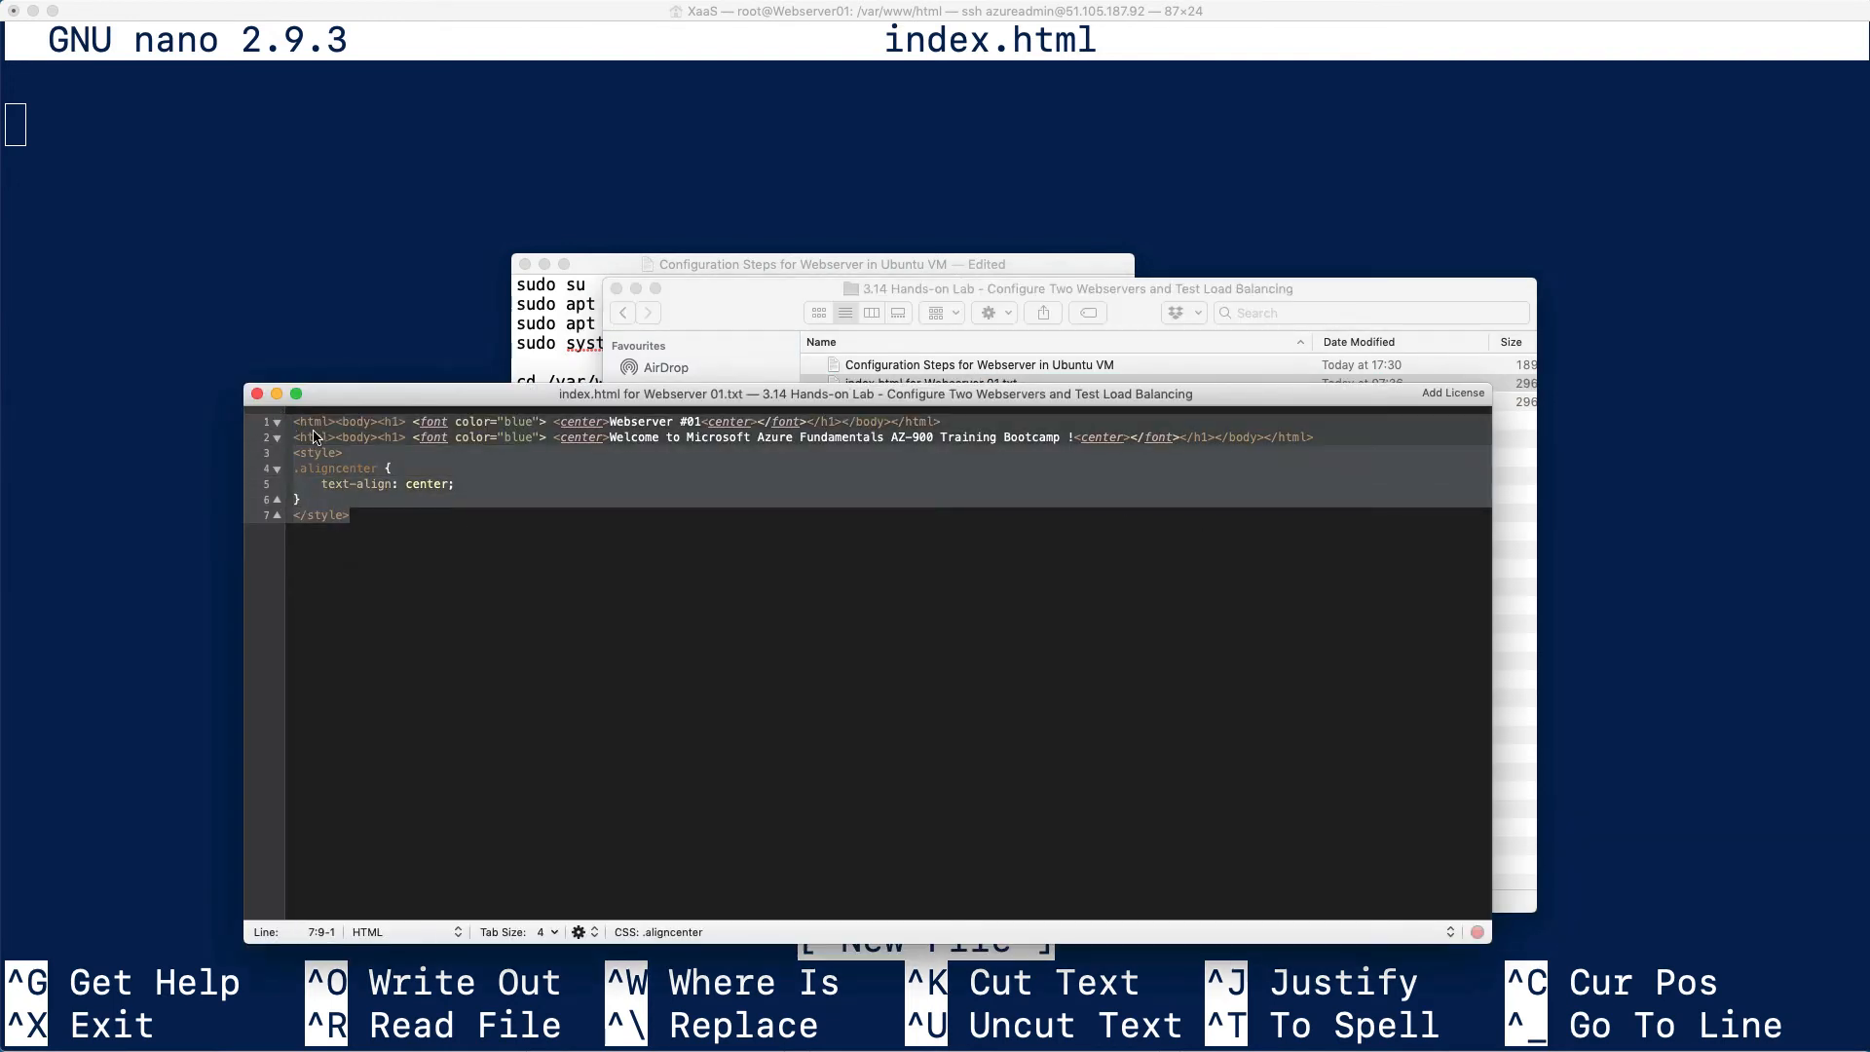
pyautogui.rightClick(316, 432)
pyautogui.click(346, 457)
pyautogui.click(257, 394)
pyautogui.click(365, 382)
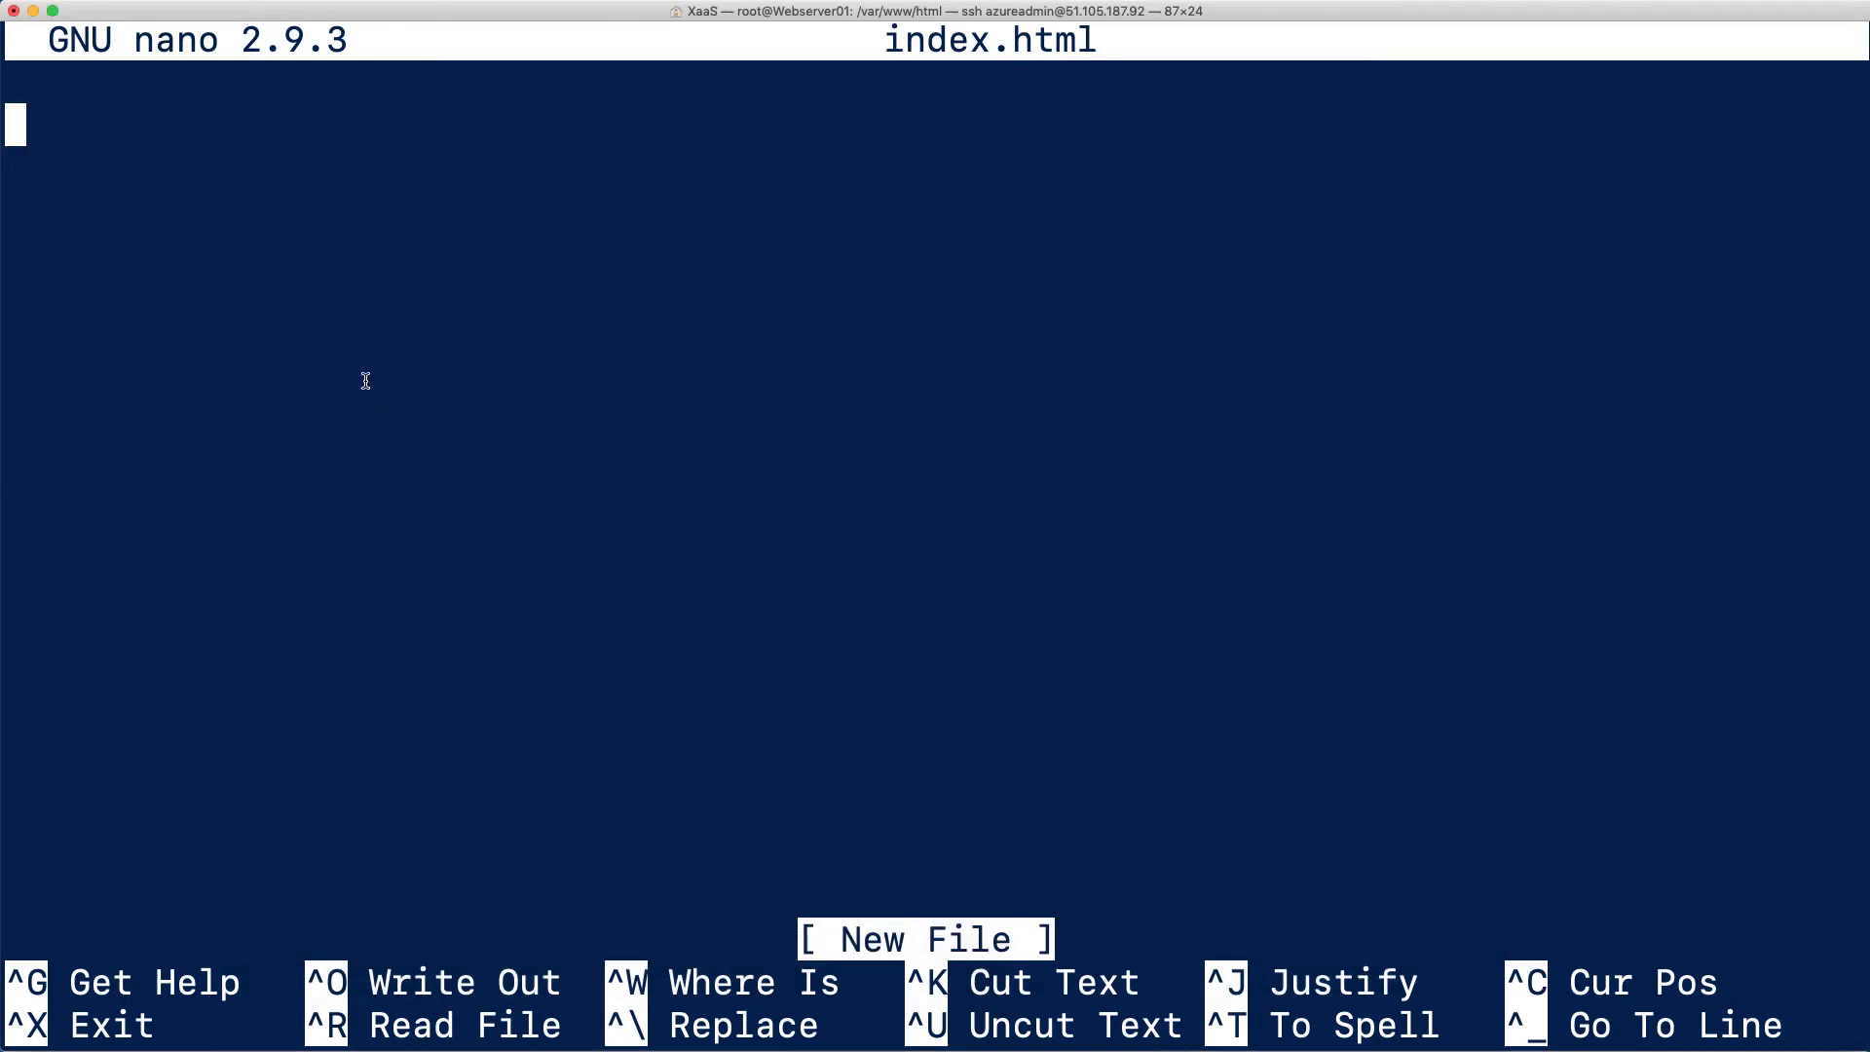
pyautogui.press('super+v')
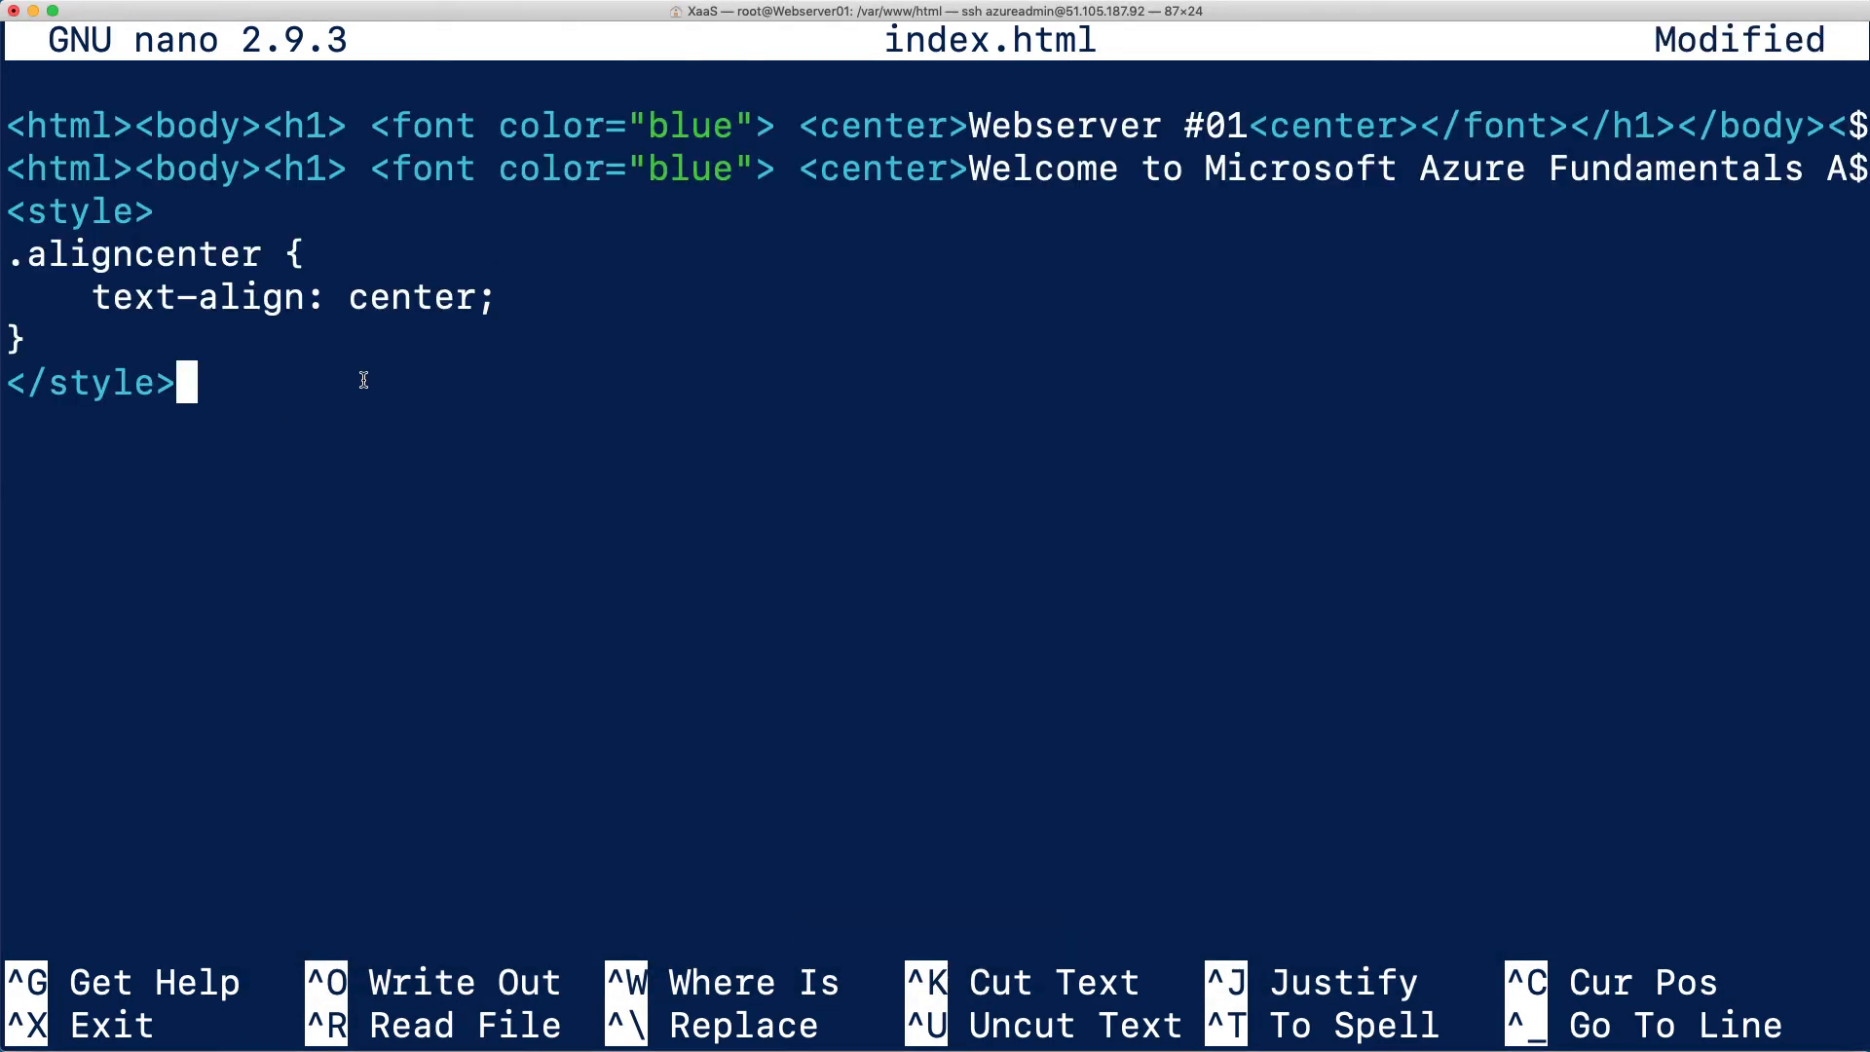
# Save the modified file as index.html and exit nano to the shell prompt
pyautogui.hotkey('ctrl', 'x')
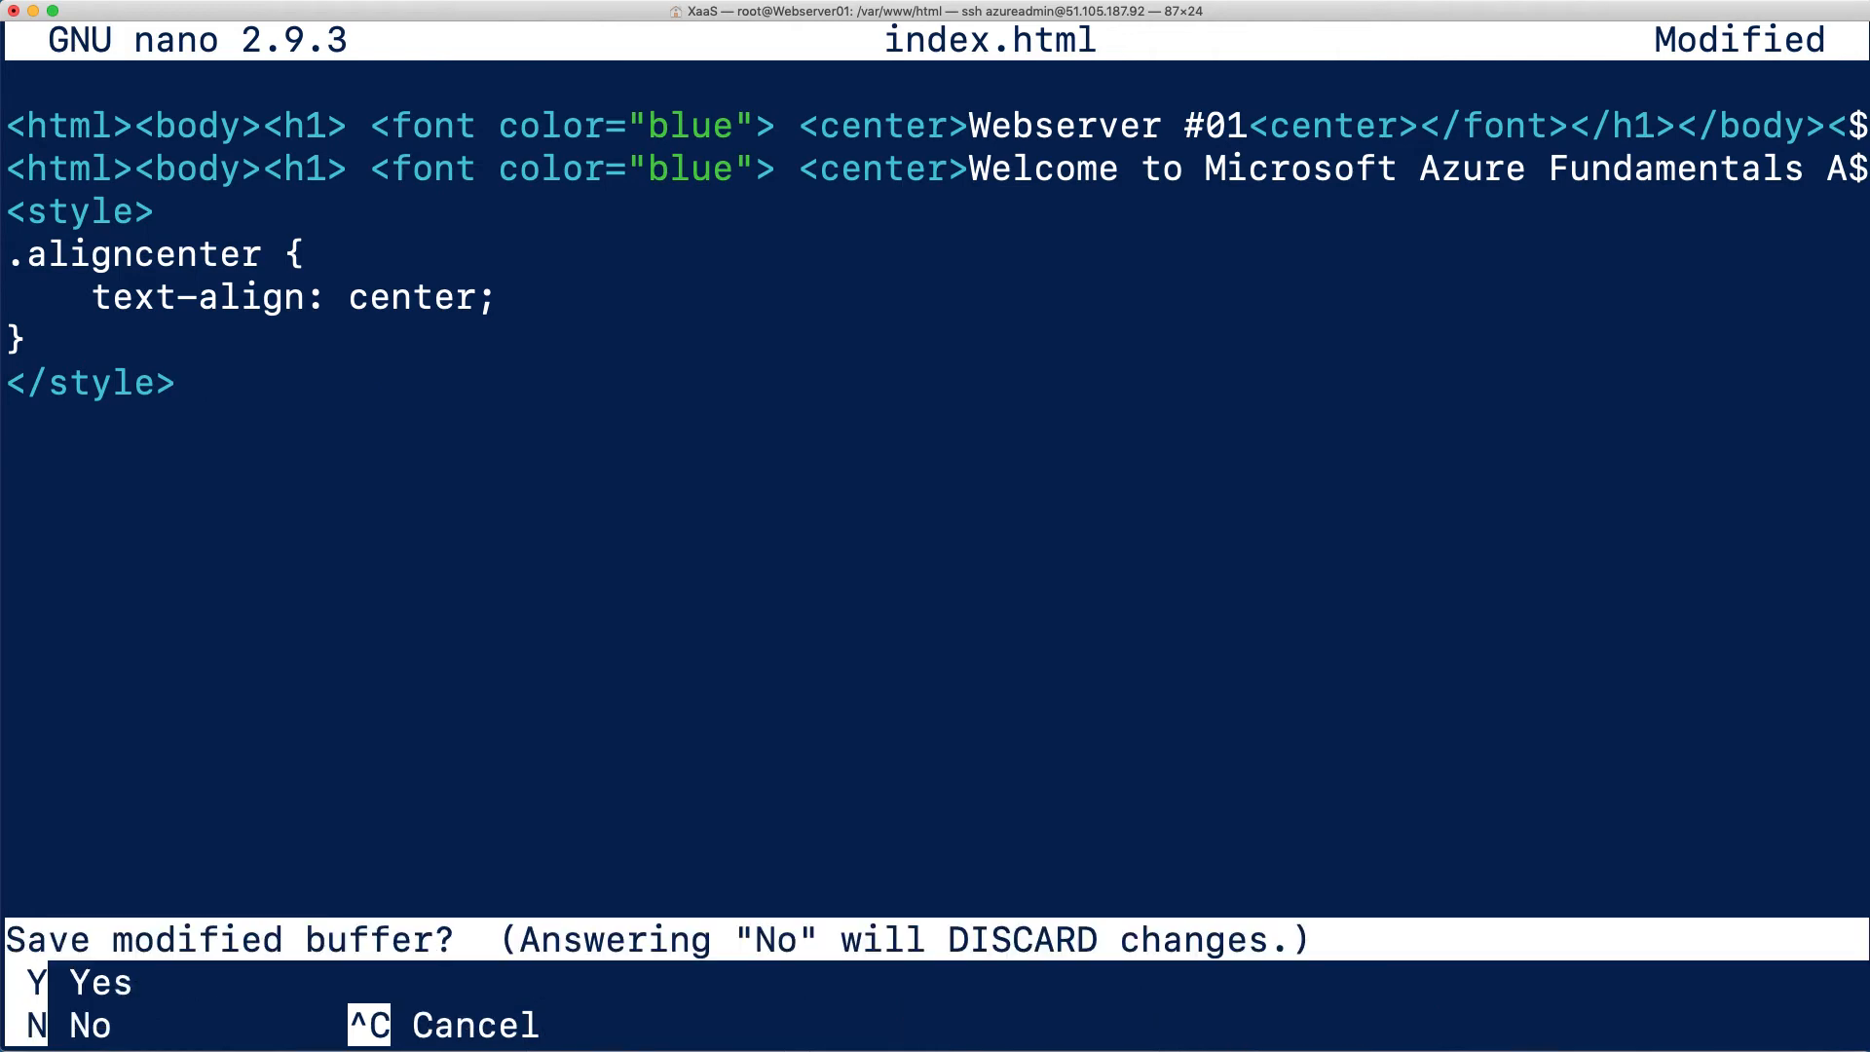
pyautogui.press('y')
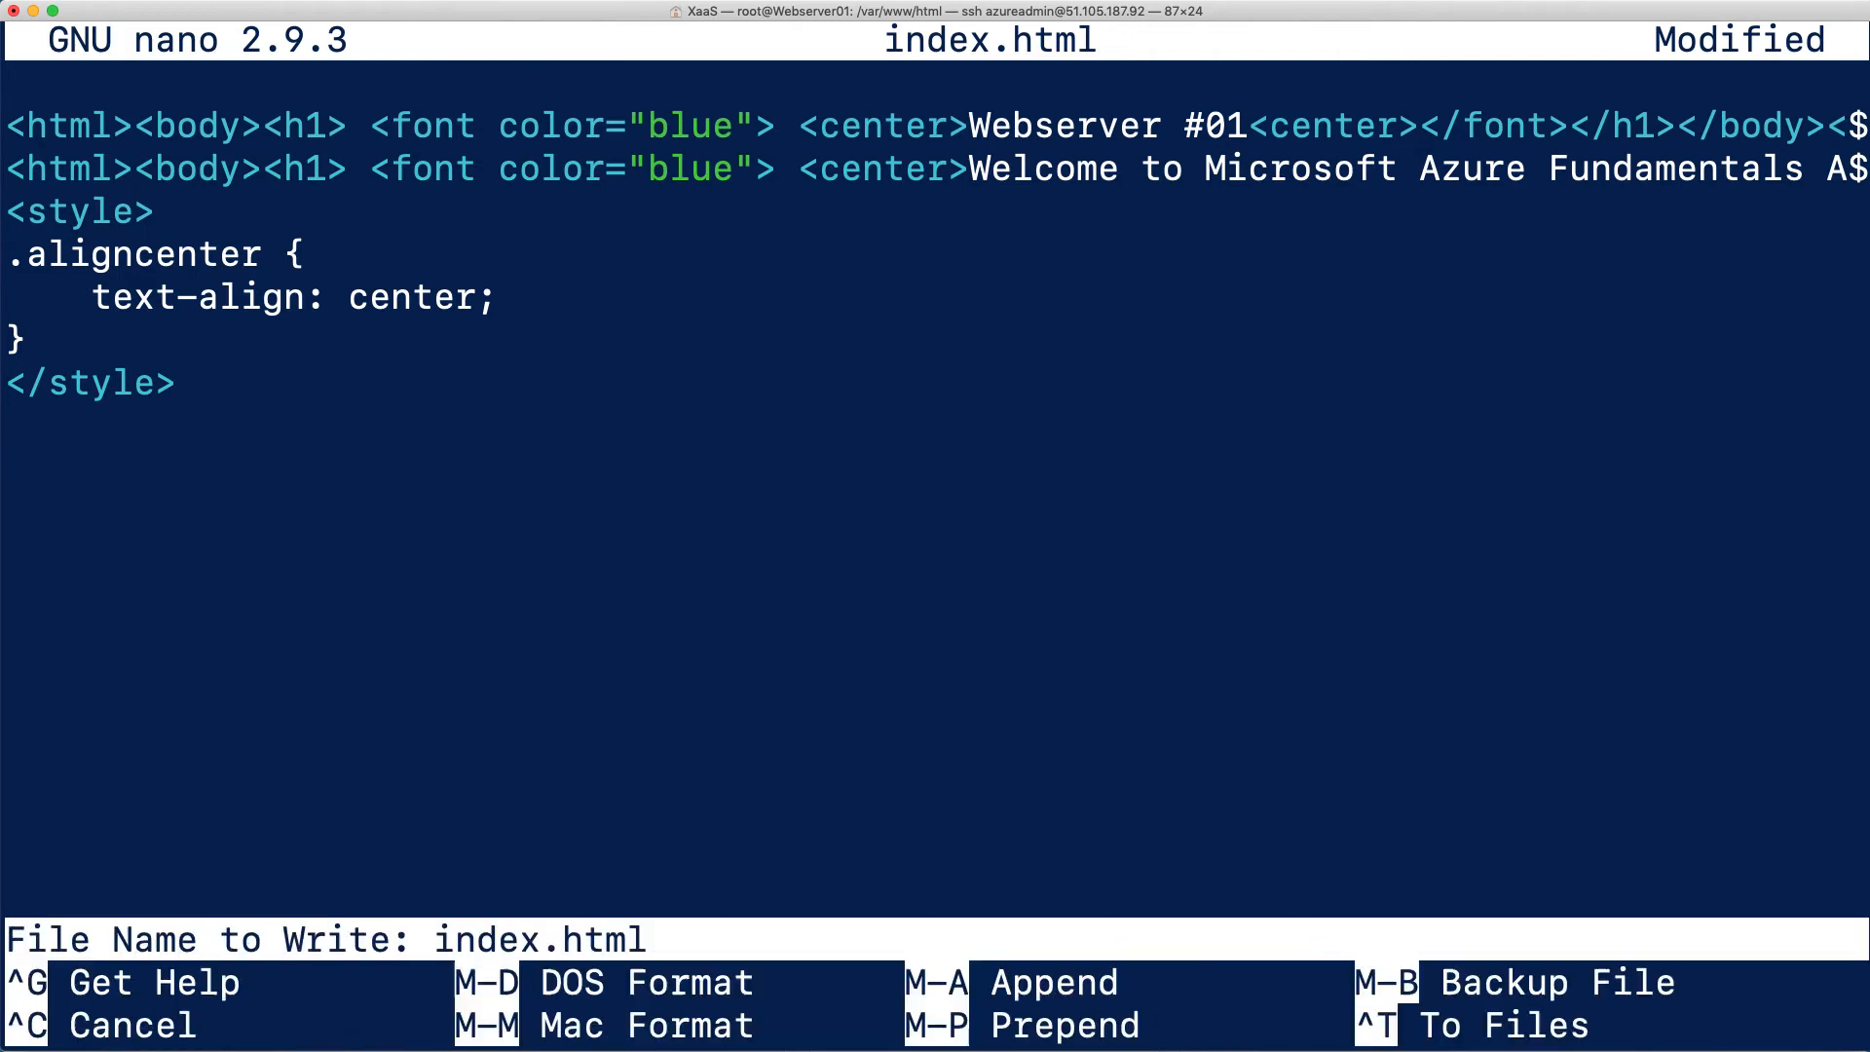
pyautogui.press('Return')
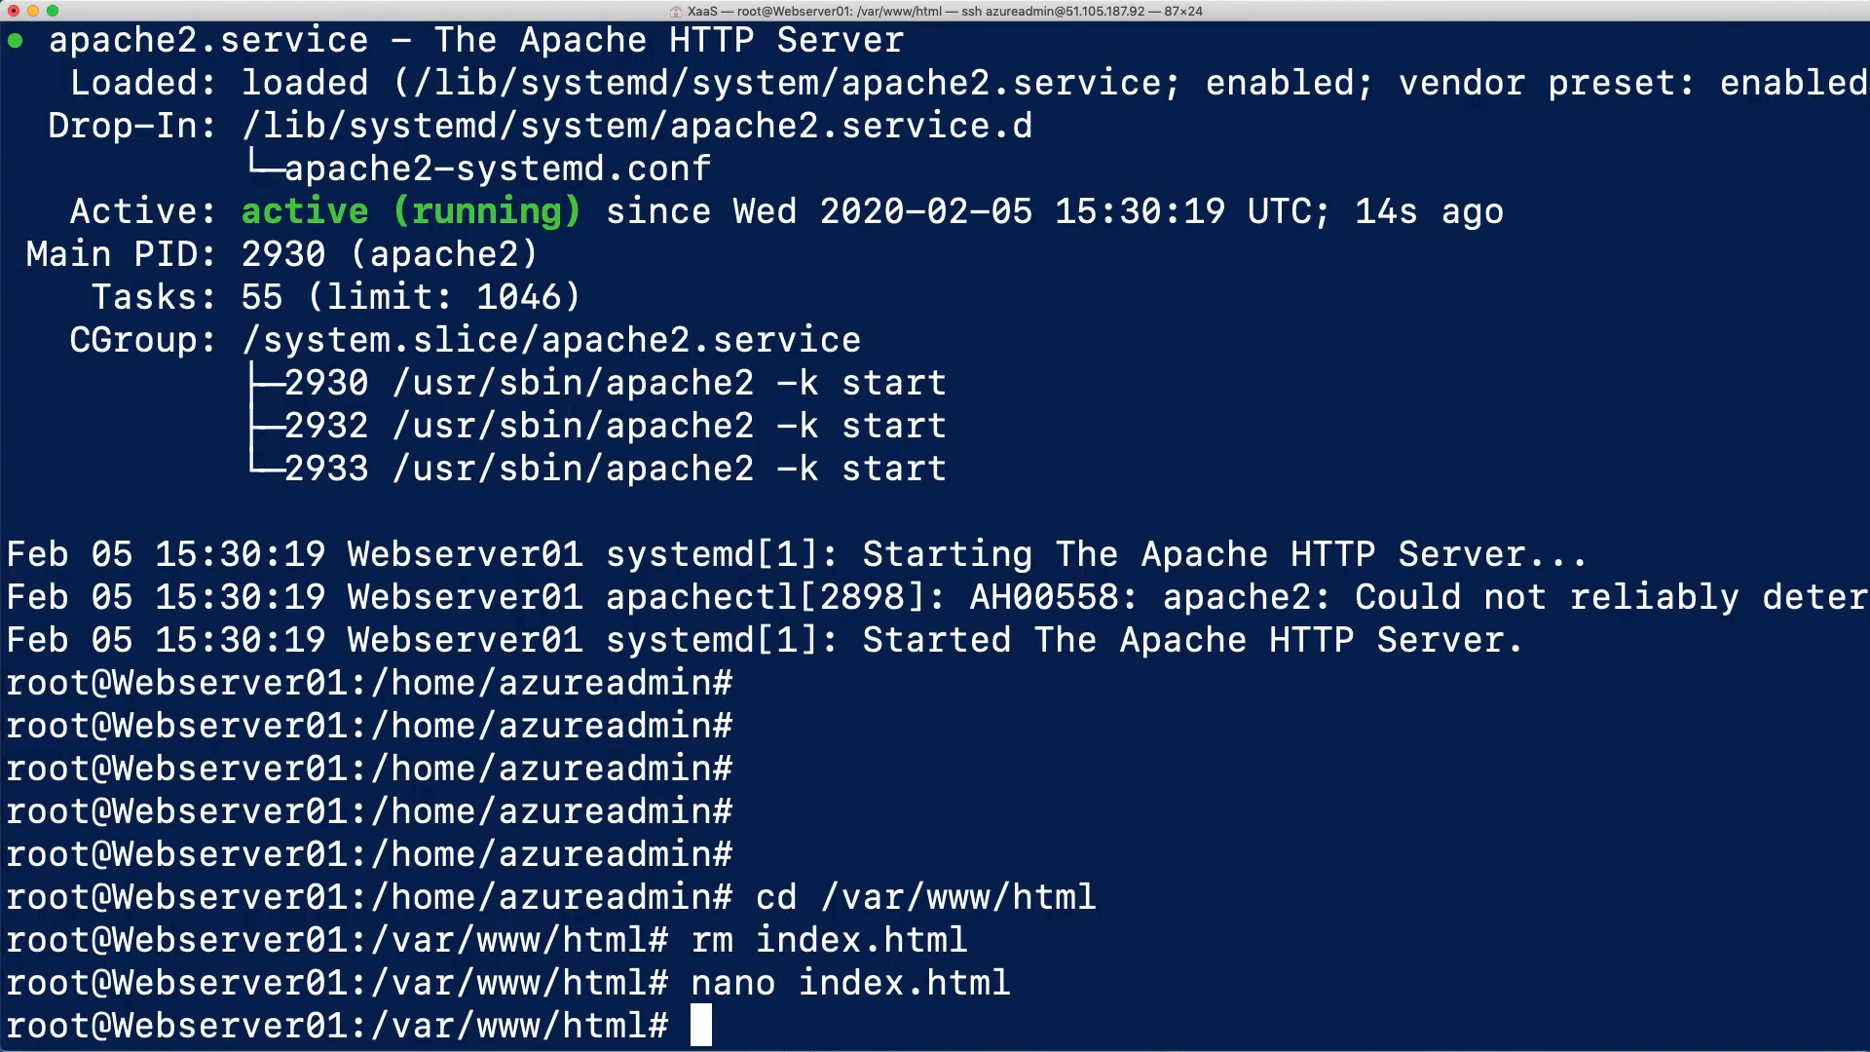
pyautogui.press('Return')
pyautogui.press('Return')
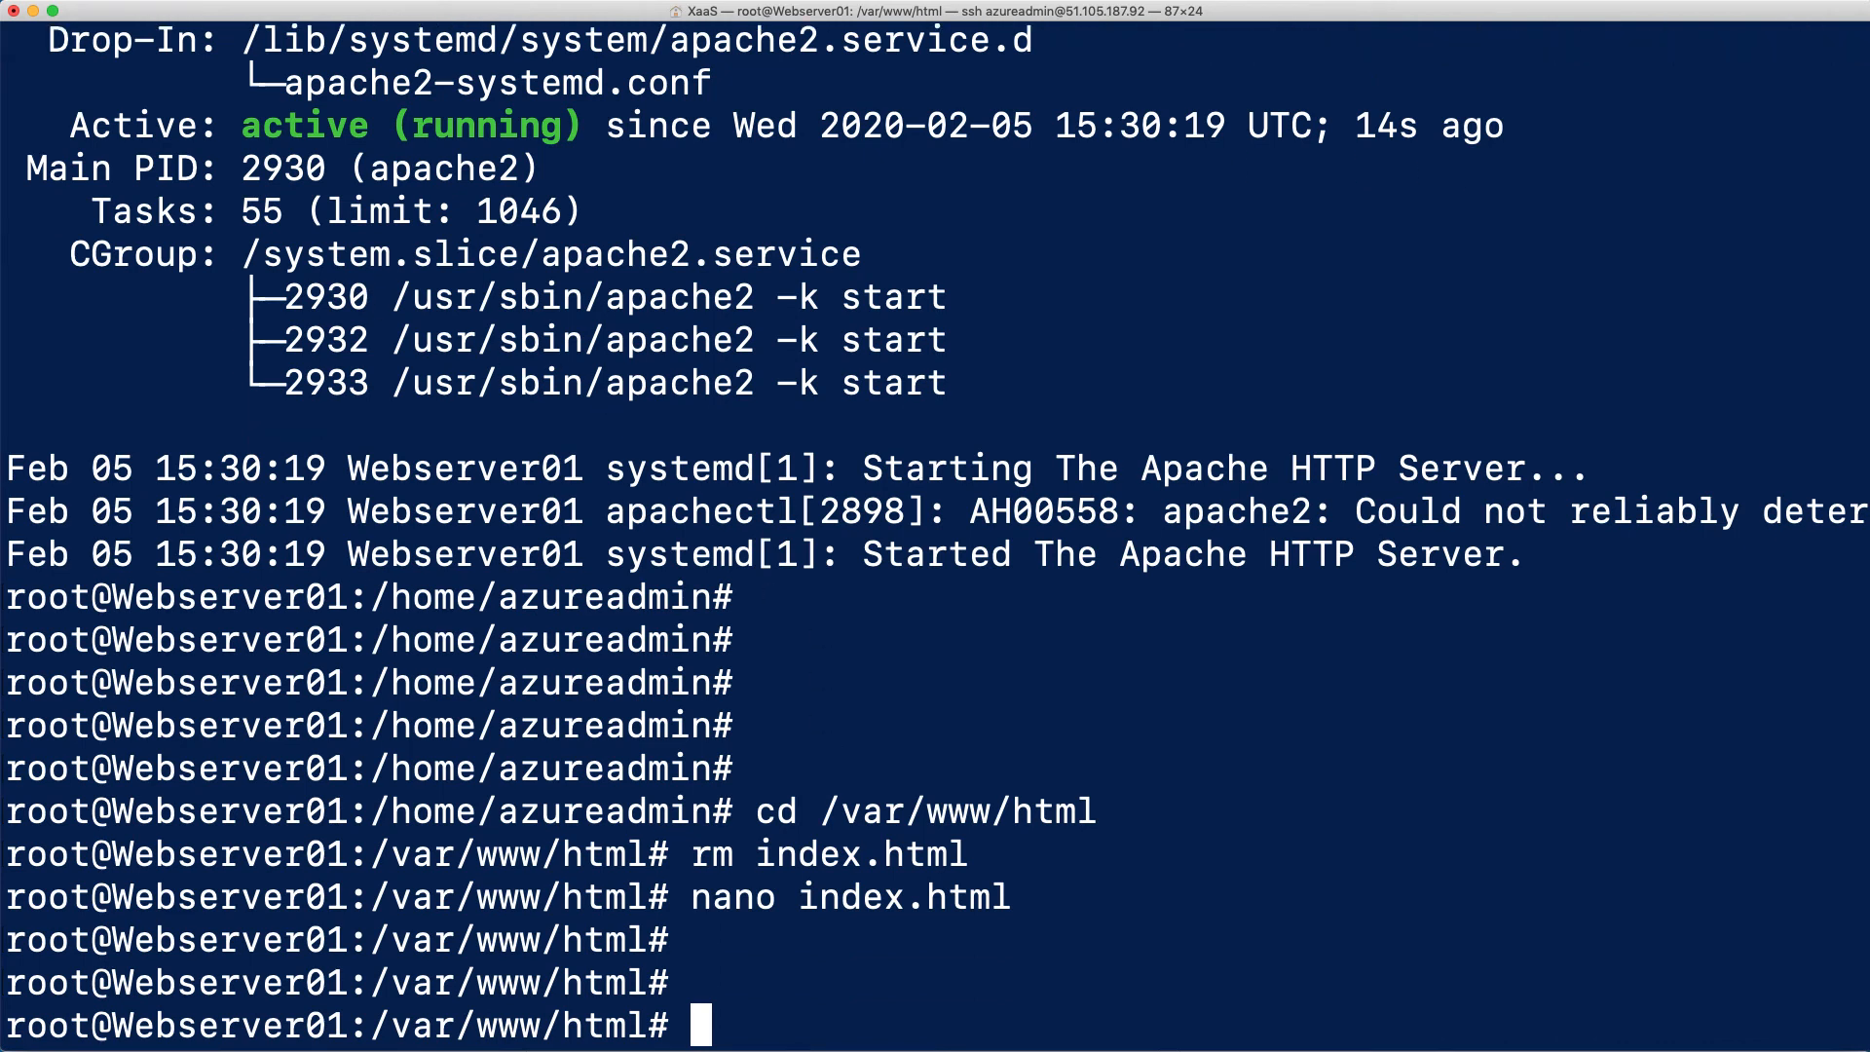
# Display the contents of the saved page by running cat index.html
pyautogui.write('cat inde')
pyautogui.press('Tab')
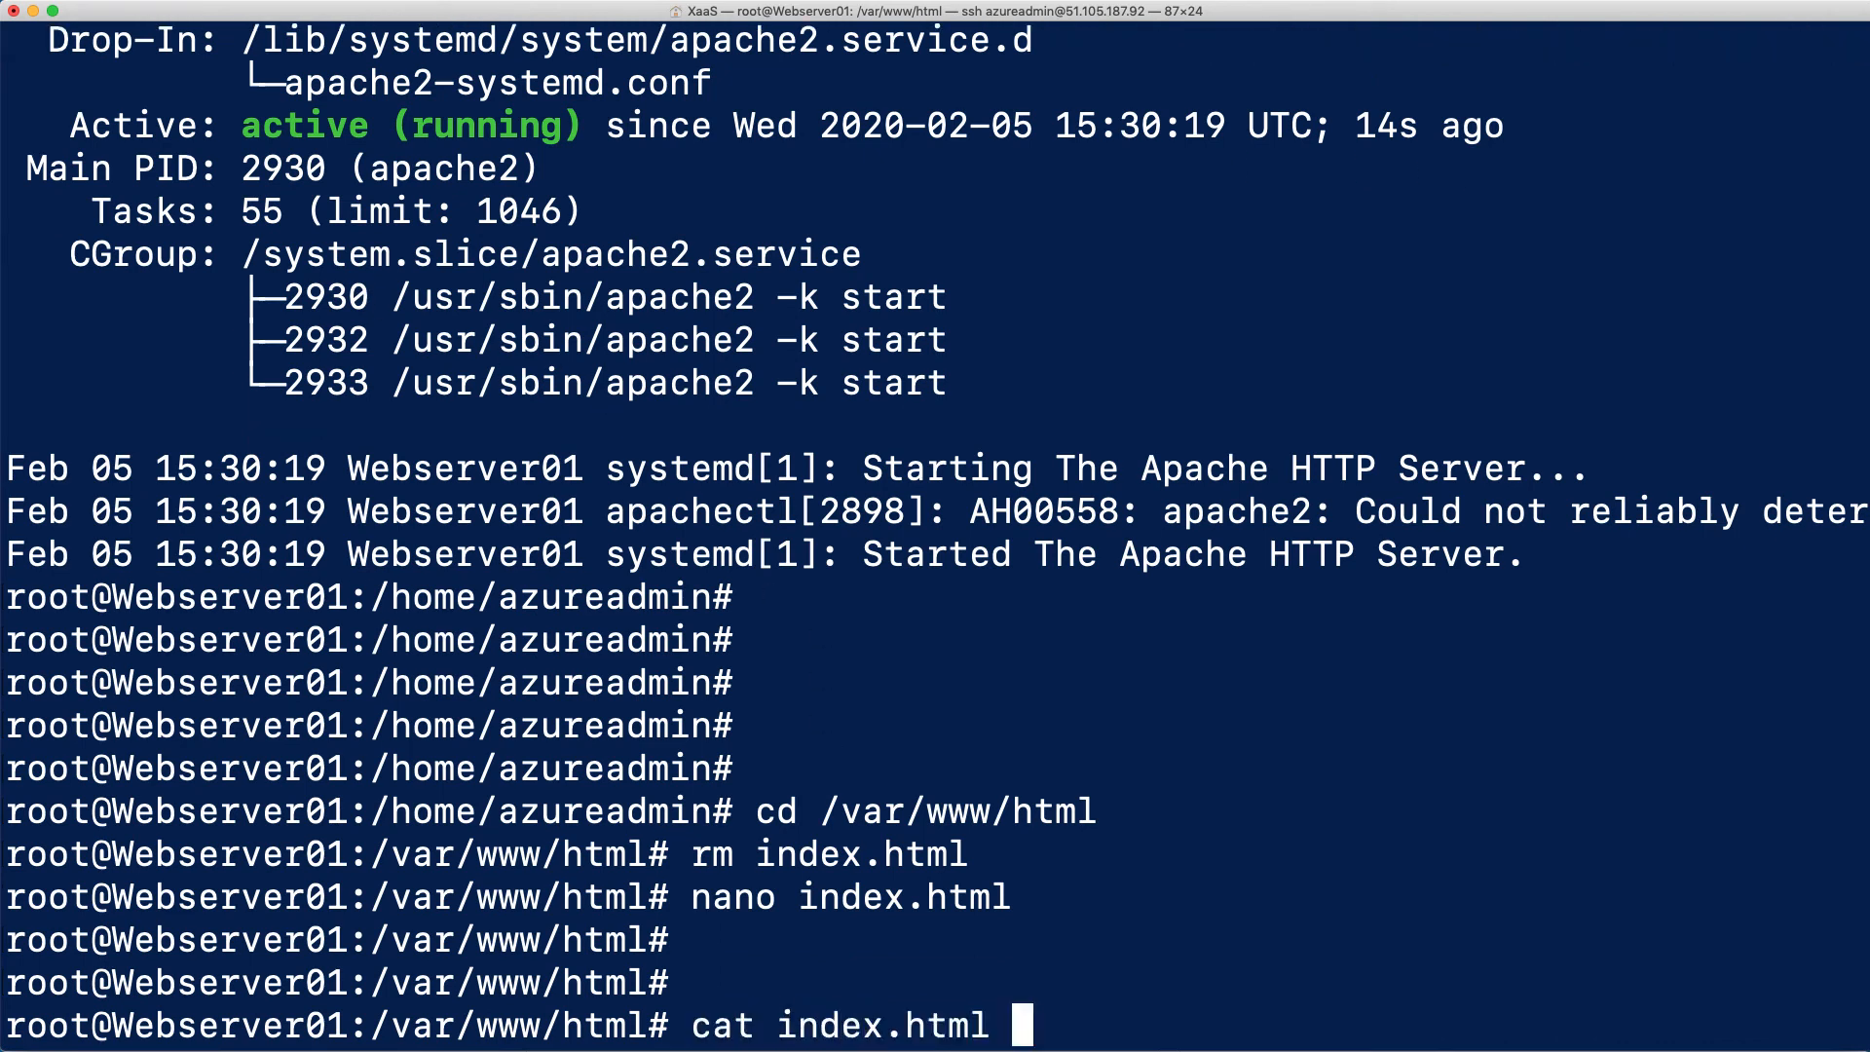
pyautogui.press('Return')
pyautogui.press('Return')
pyautogui.press('Return')
pyautogui.press('Return')
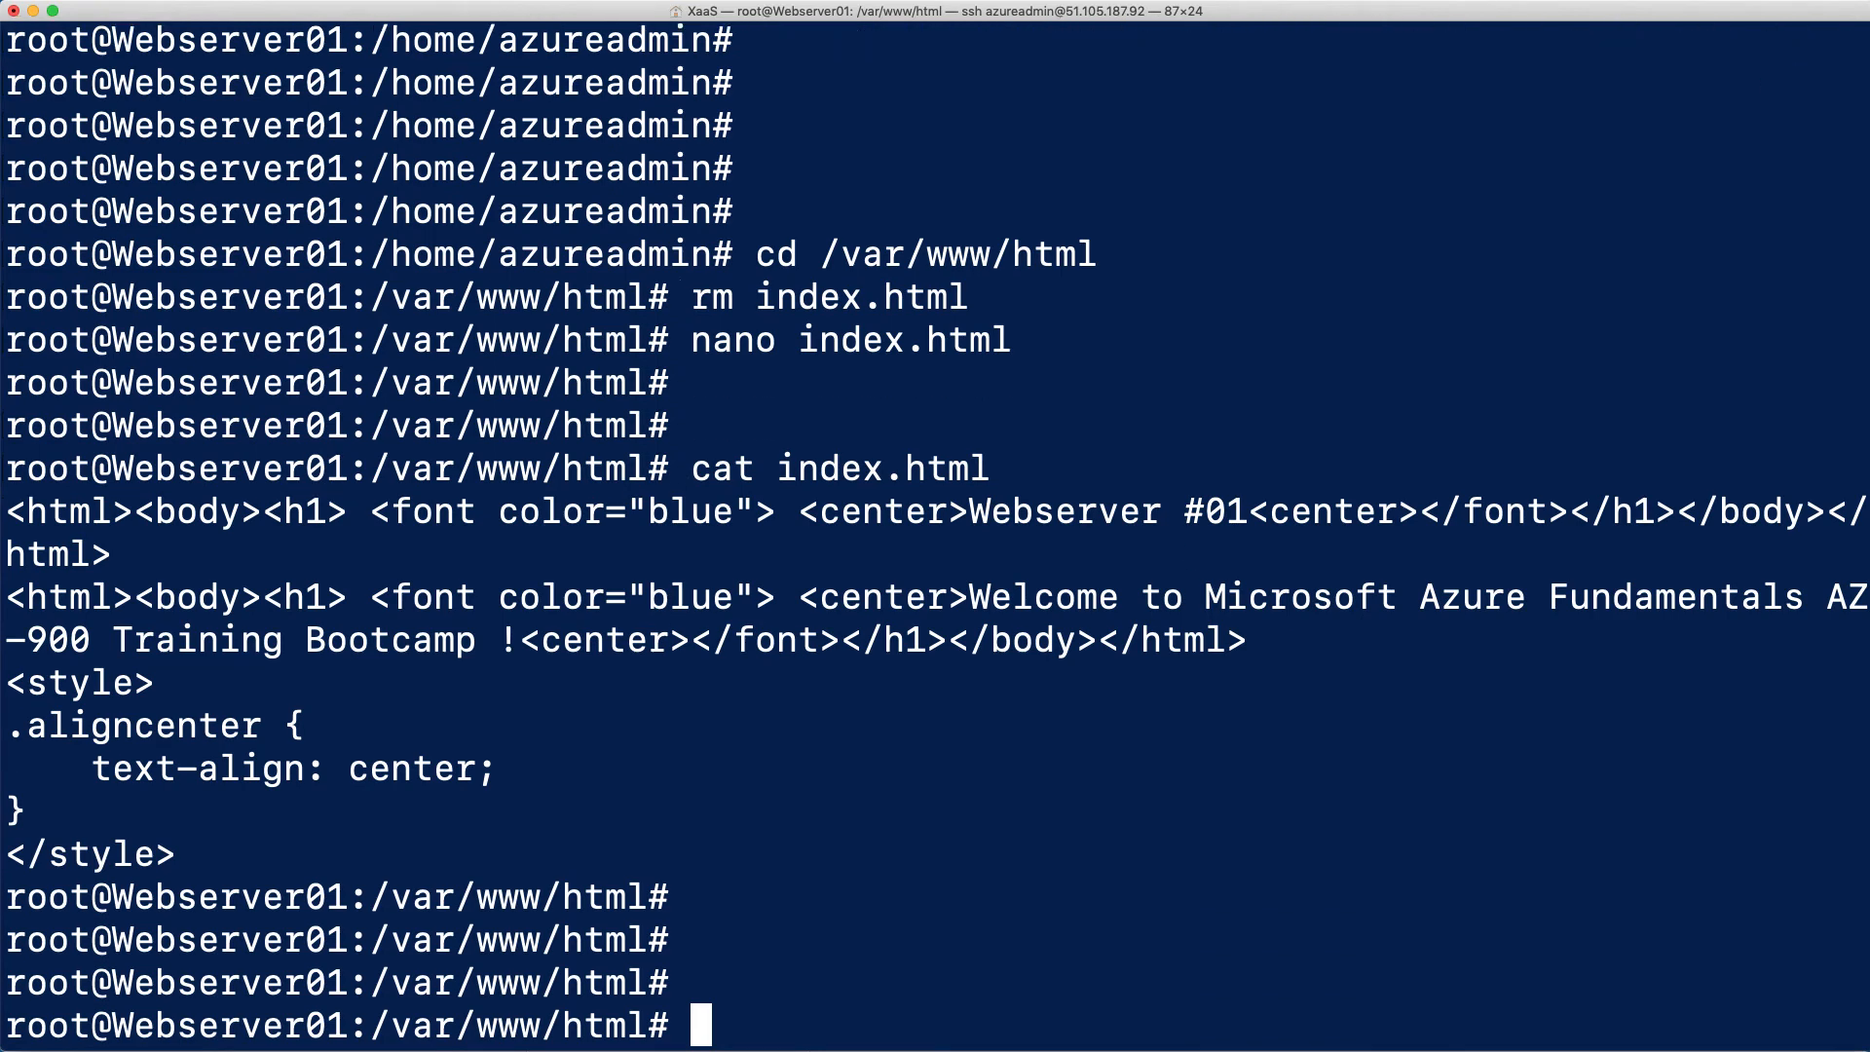
pyautogui.click(1252, 1049)
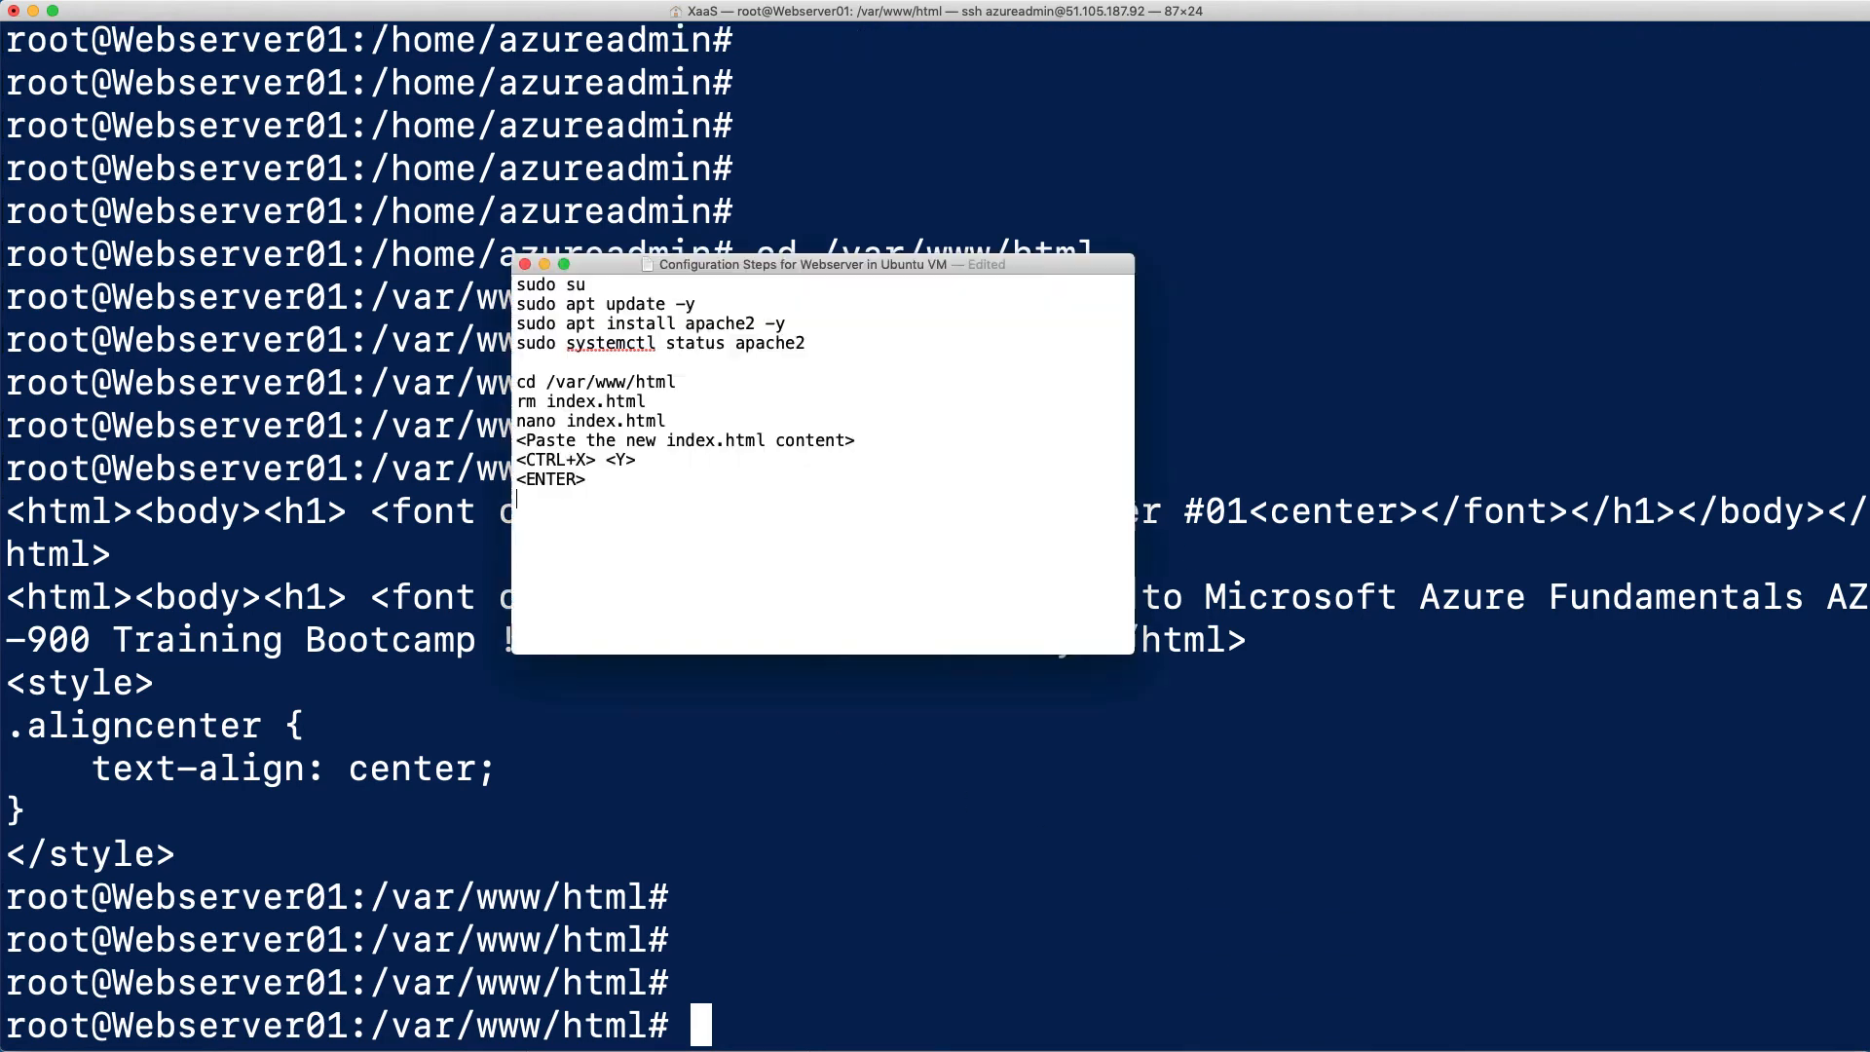
pyautogui.moveTo(646, 482); pyautogui.dragTo(501, 365)
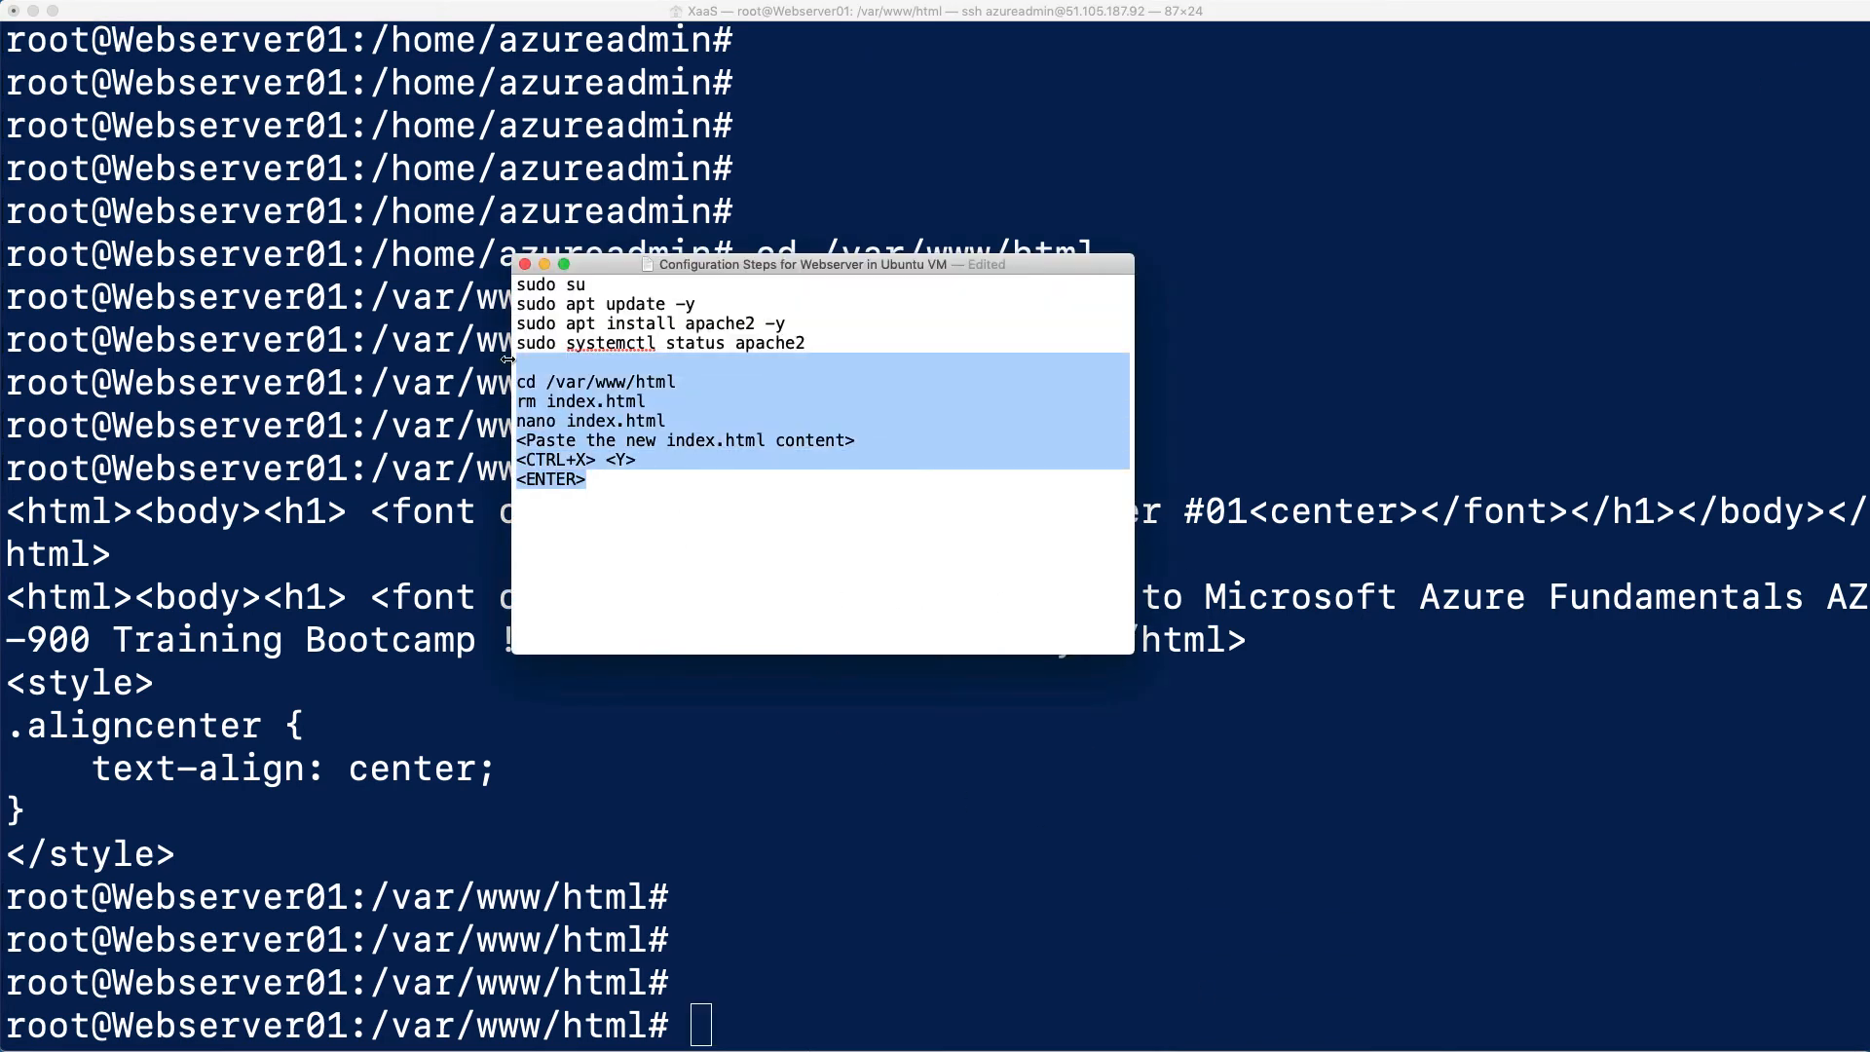
pyautogui.click(614, 543)
pyautogui.click(720, 821)
pyautogui.press('Return')
pyautogui.press('Return')
pyautogui.press('Return')
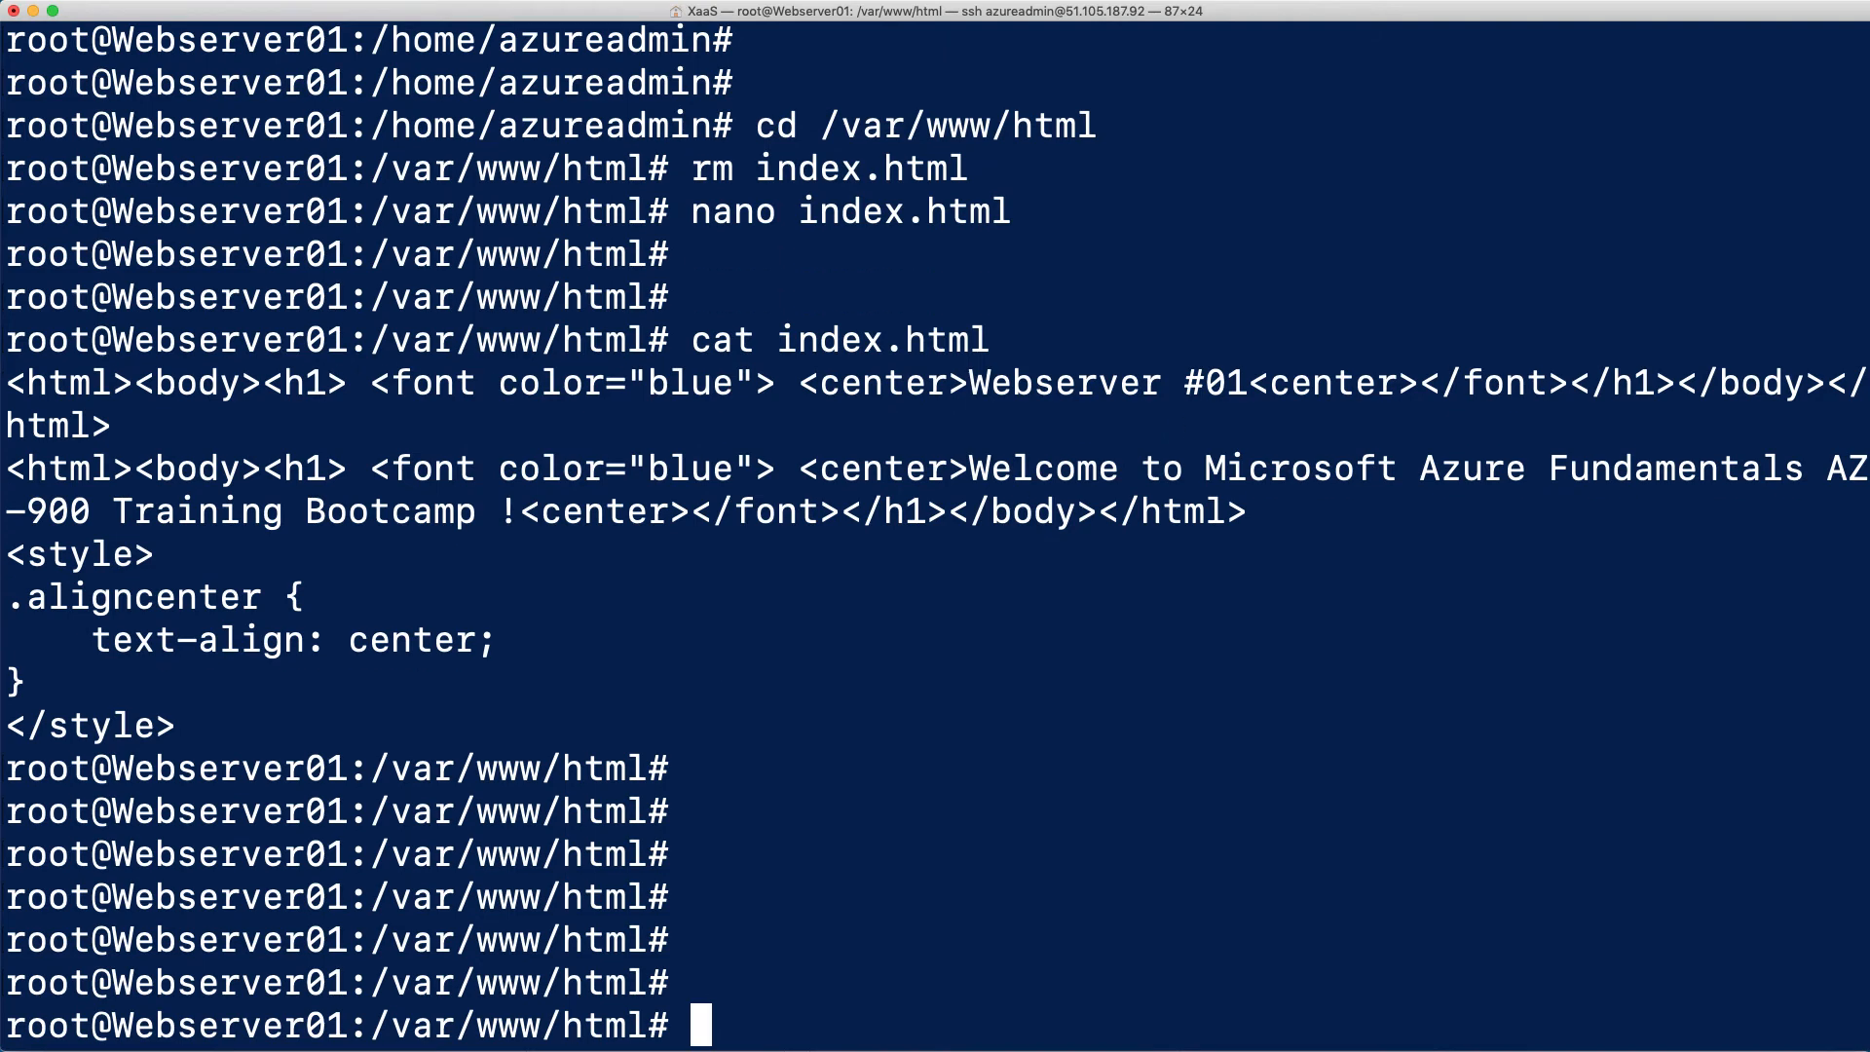
# Exit the root shell on Webserver01 and end its SSH session
pyautogui.write('exit')
pyautogui.press('Return')
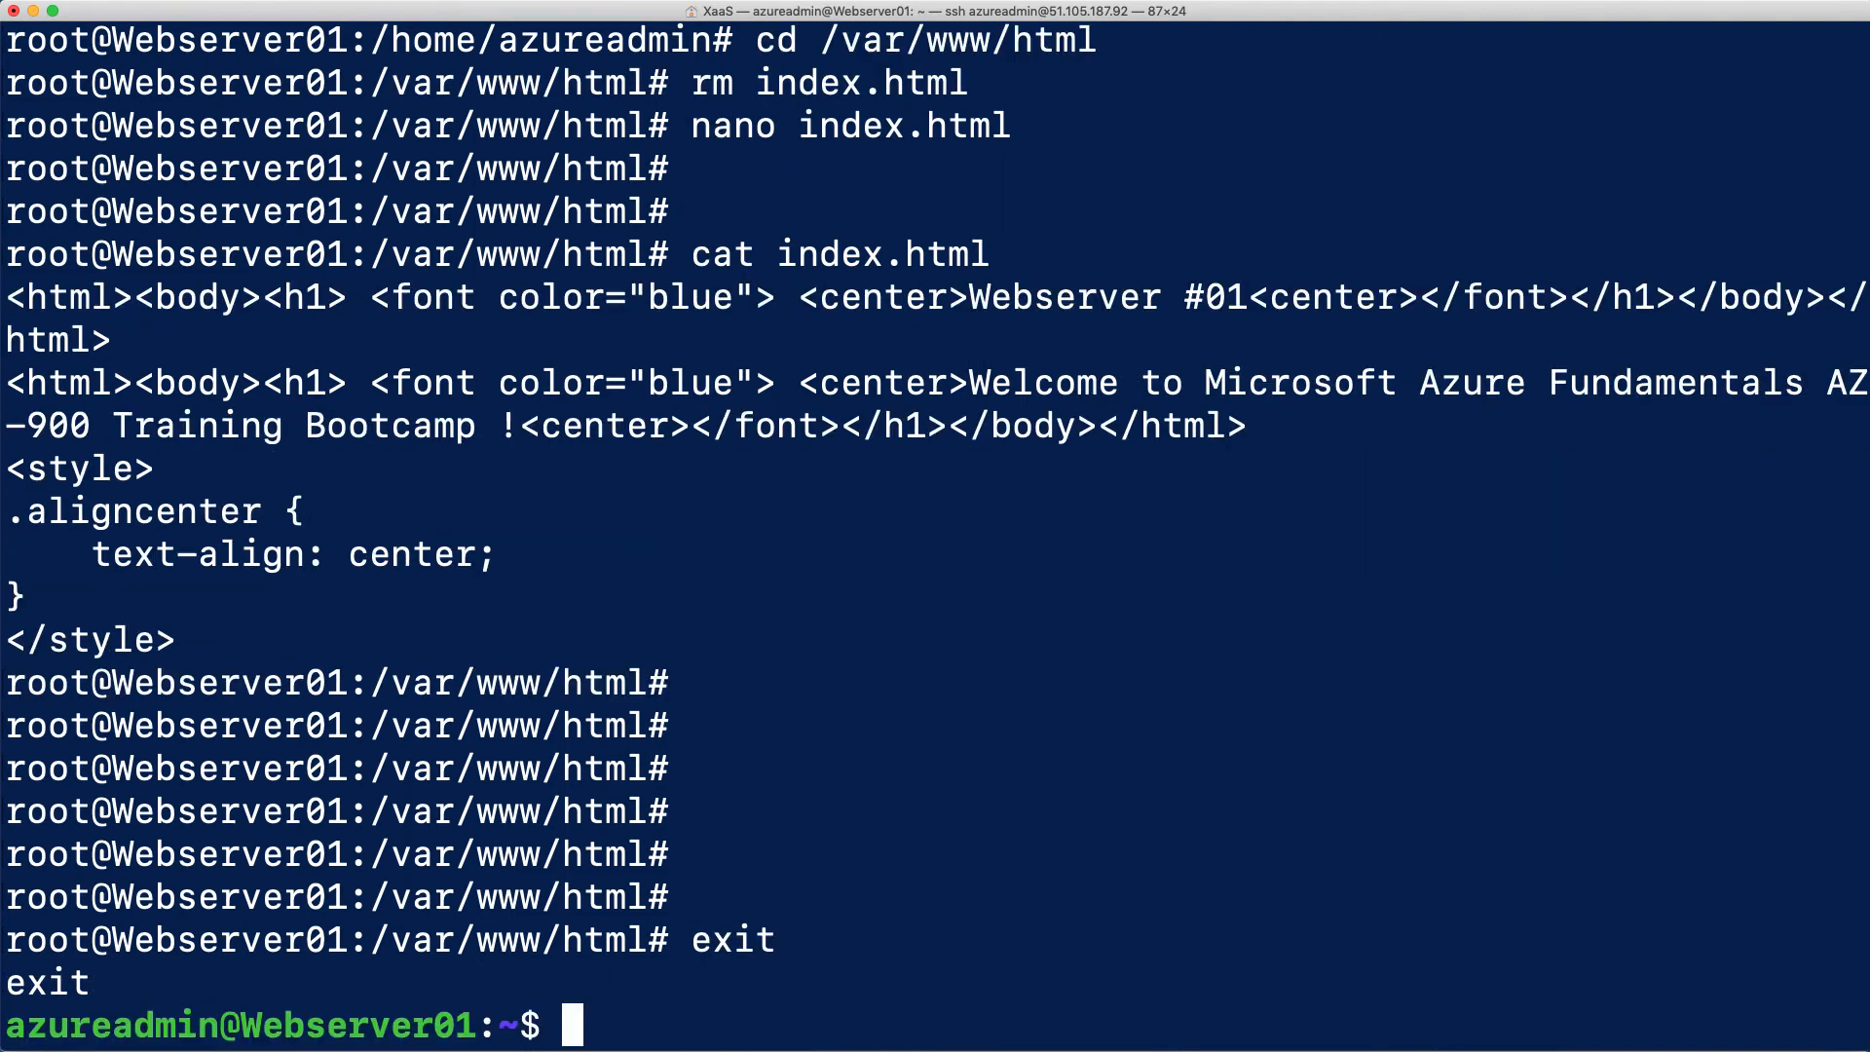
pyautogui.write('exit')
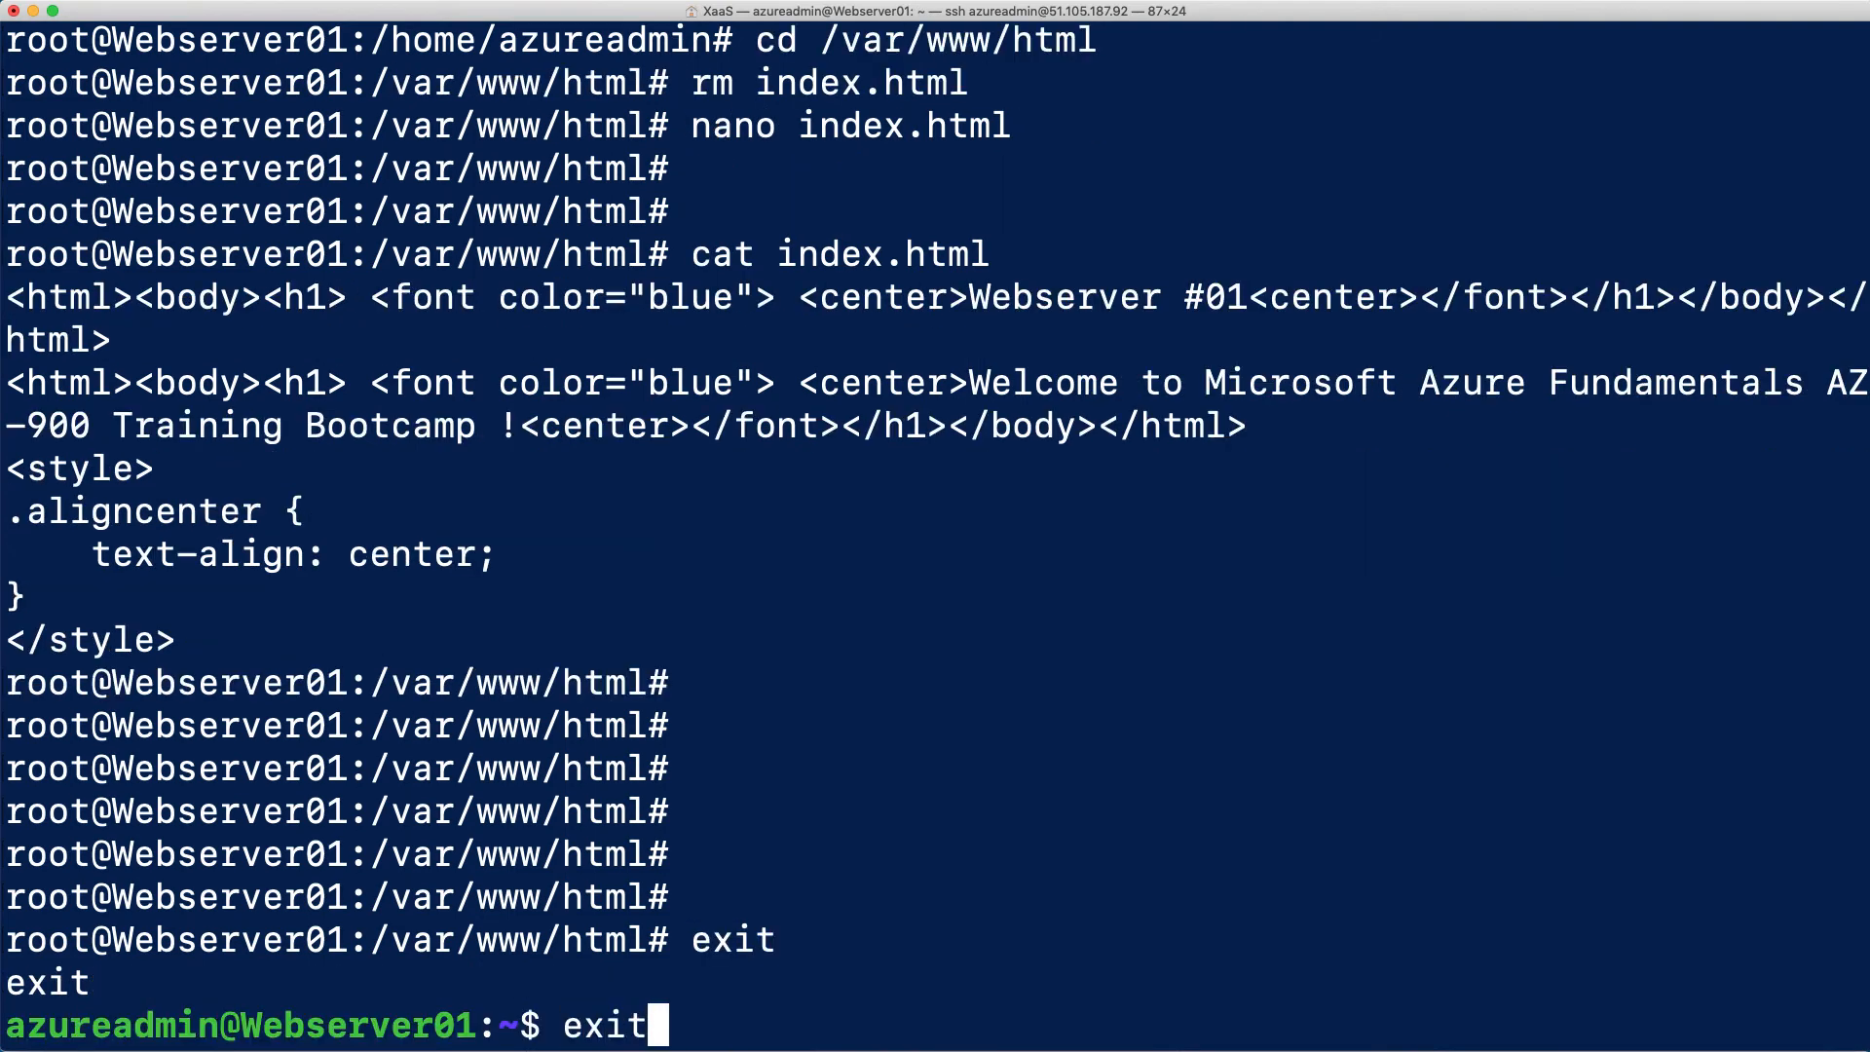
pyautogui.press('Return')
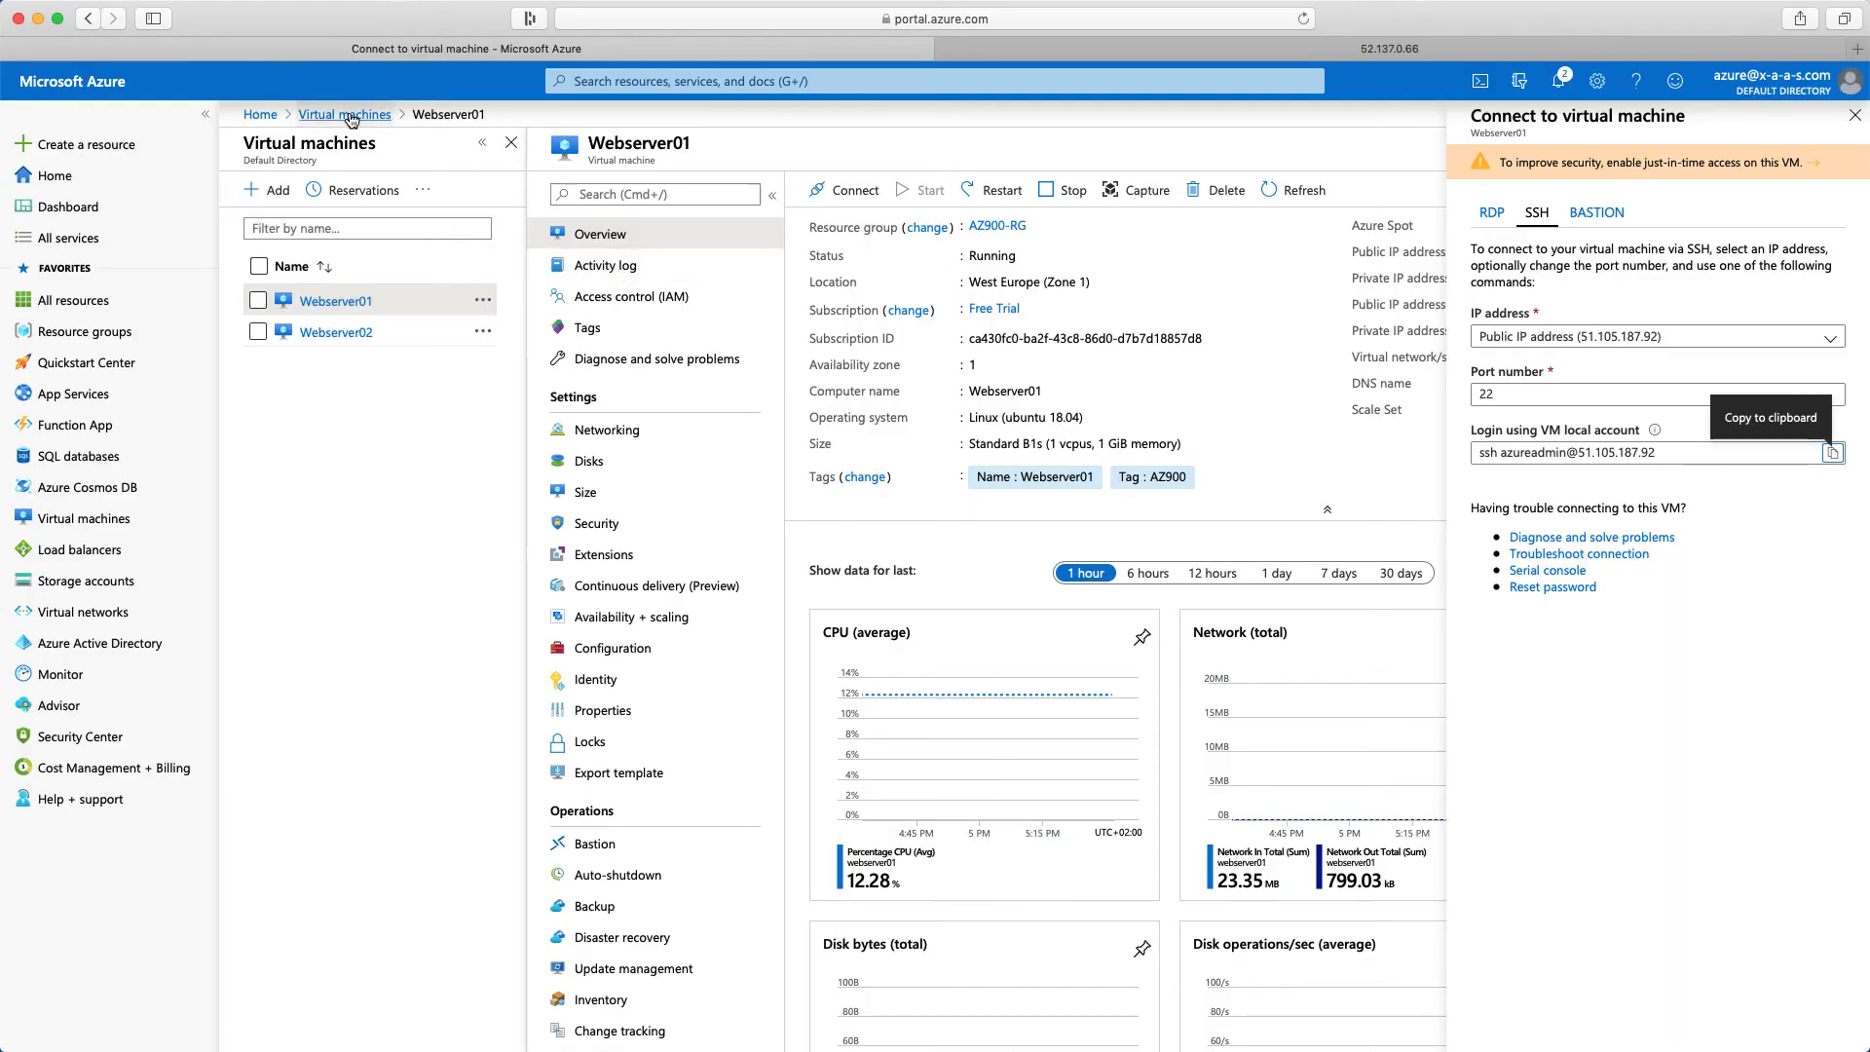
# Switch to the Azure portal and copy the SSH login command from Webserver02's connection details
pyautogui.click(346, 115)
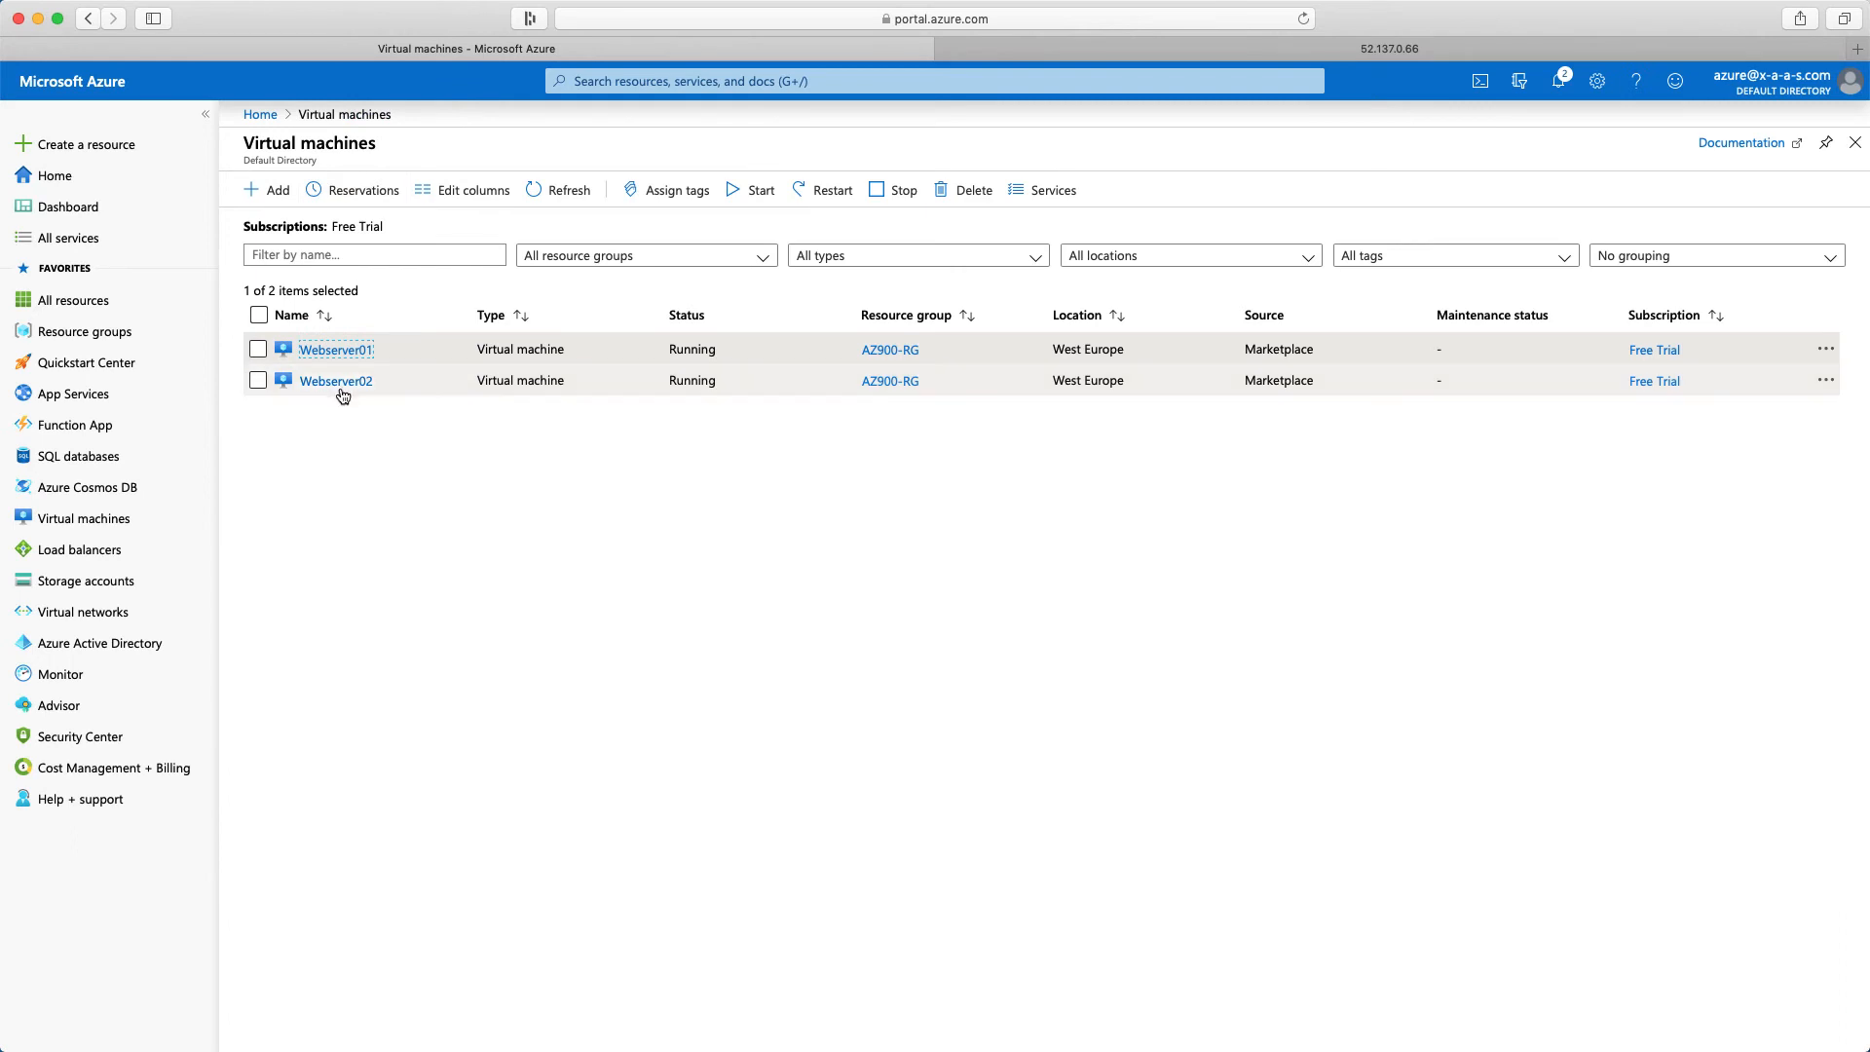
pyautogui.click(335, 382)
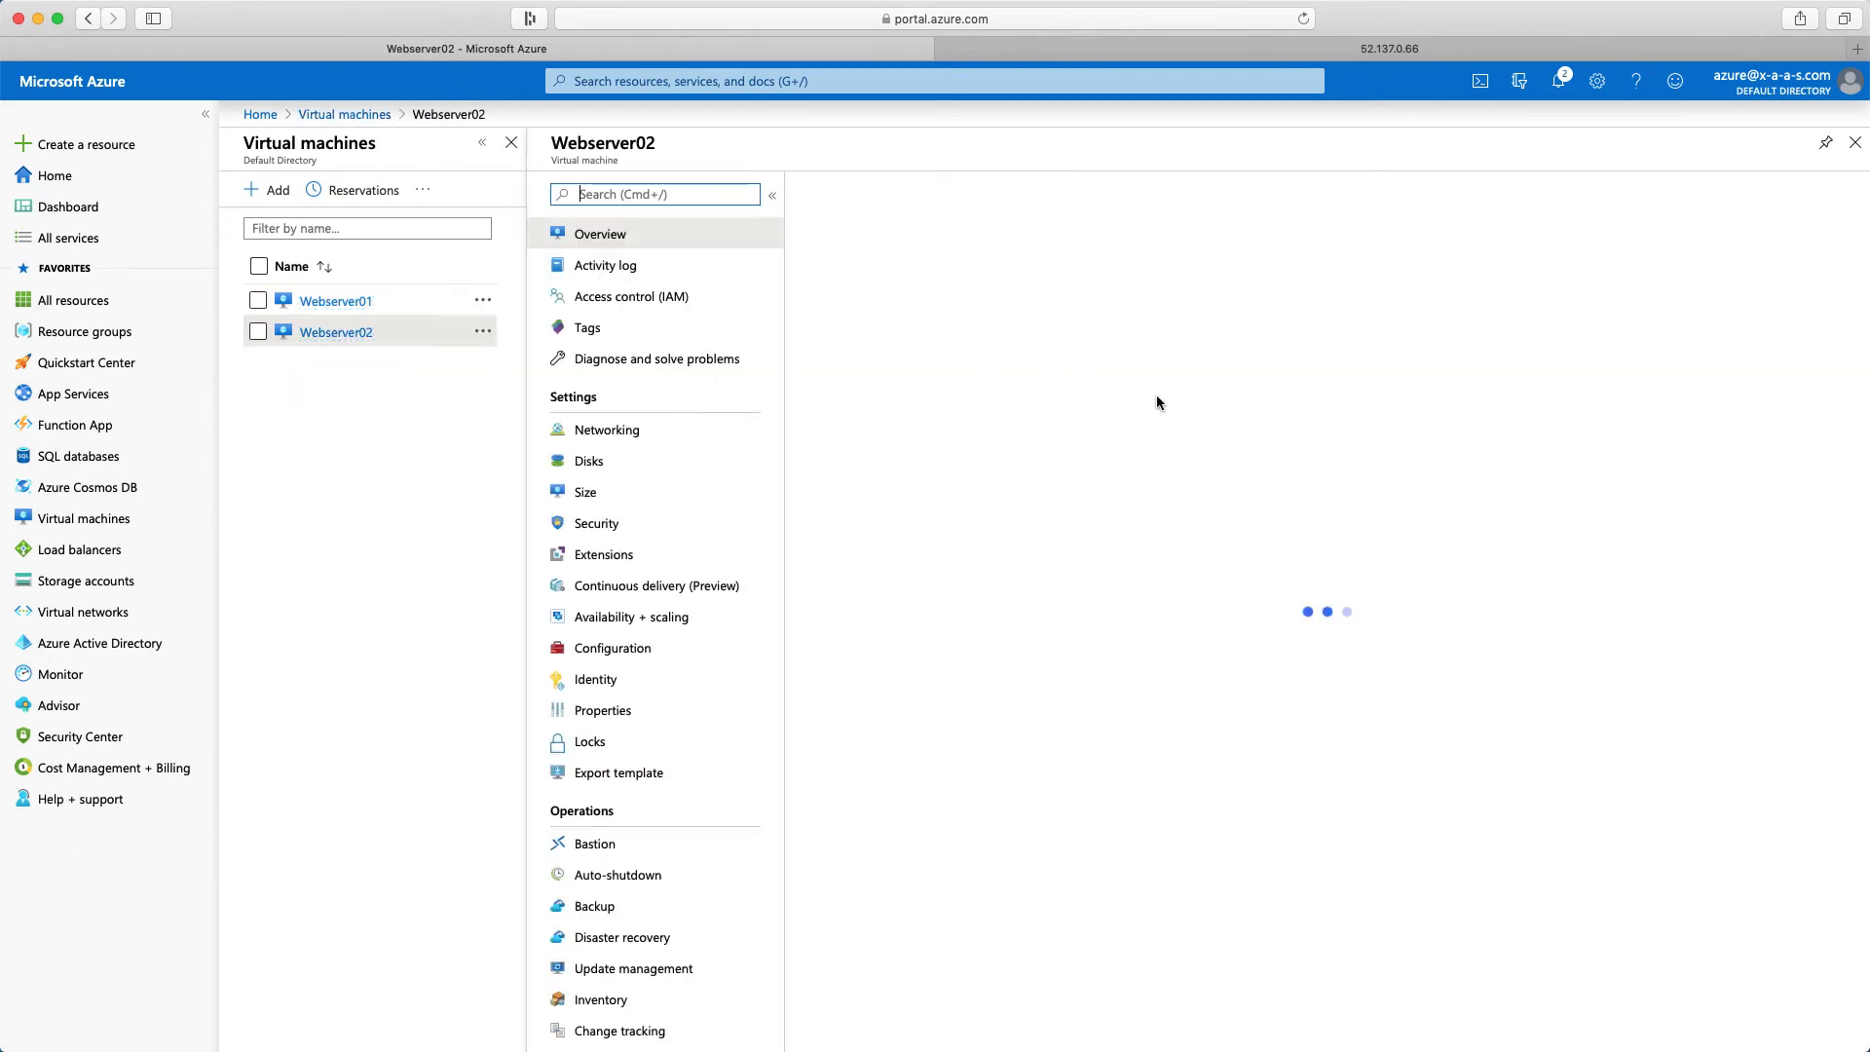
pyautogui.click(843, 190)
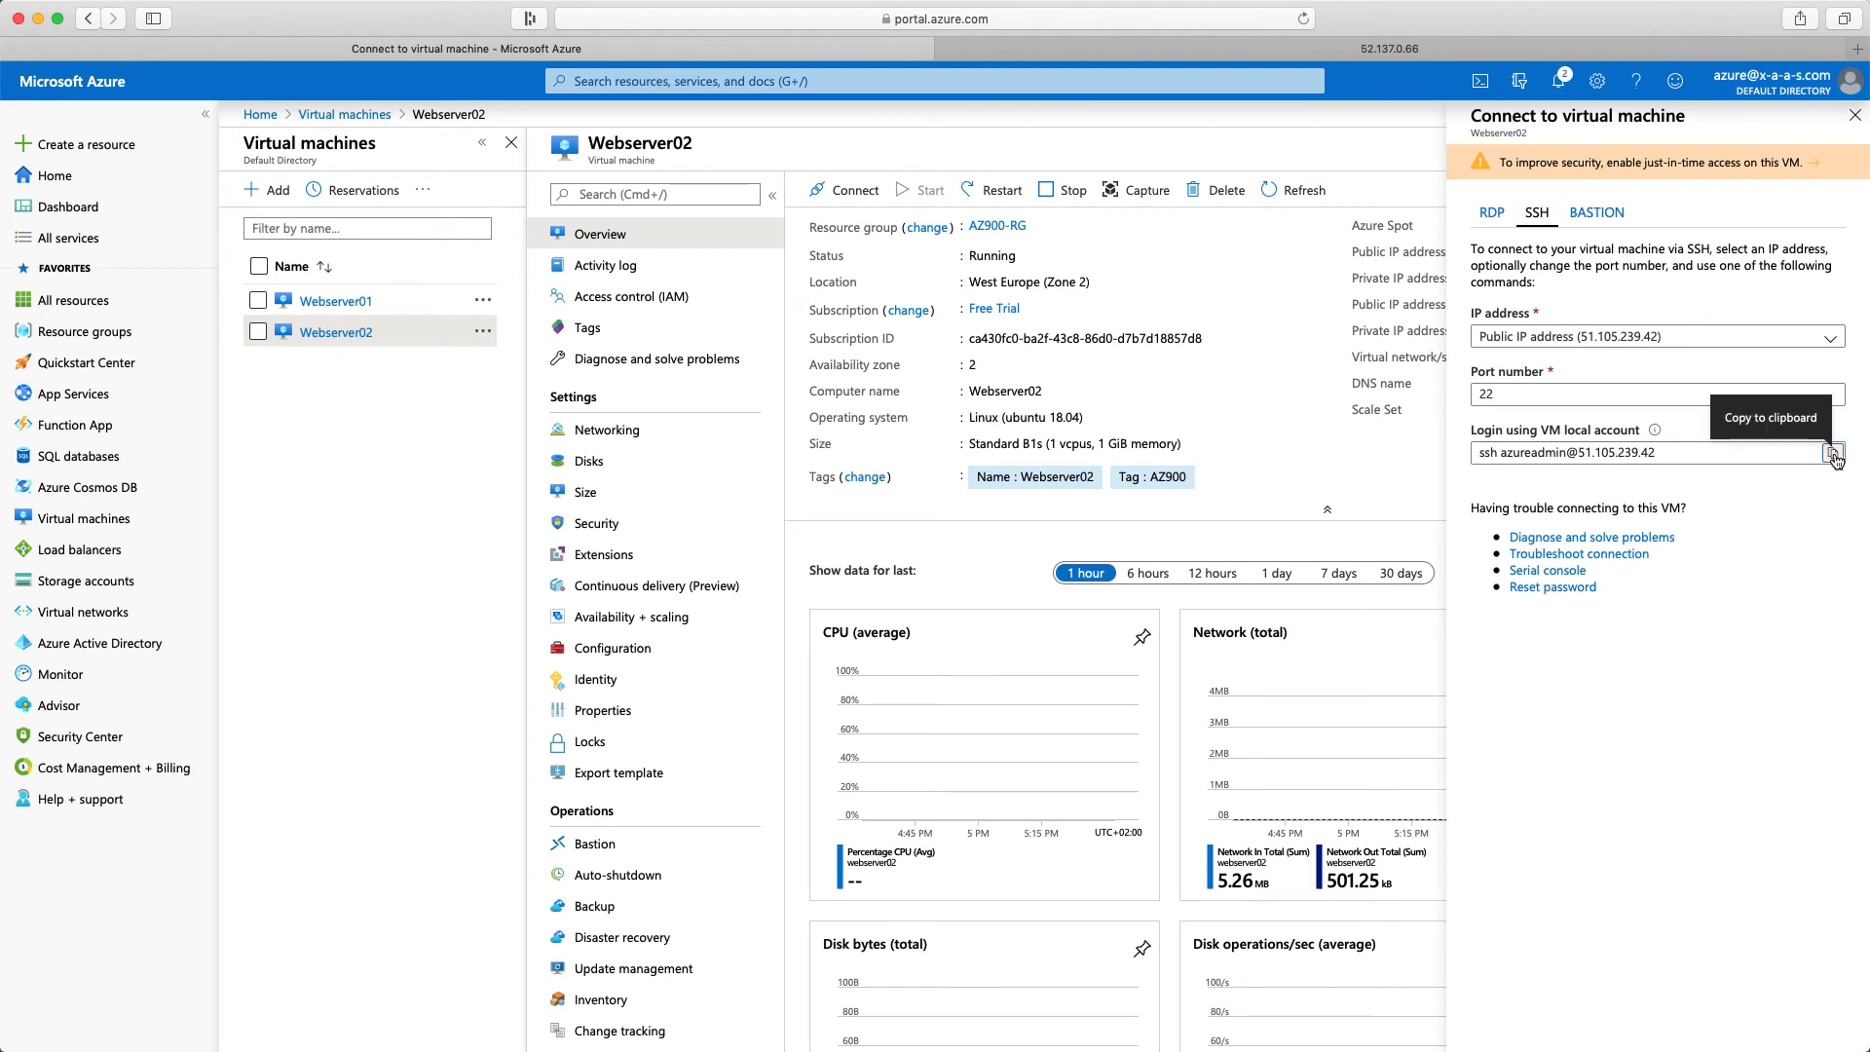
pyautogui.click(1833, 454)
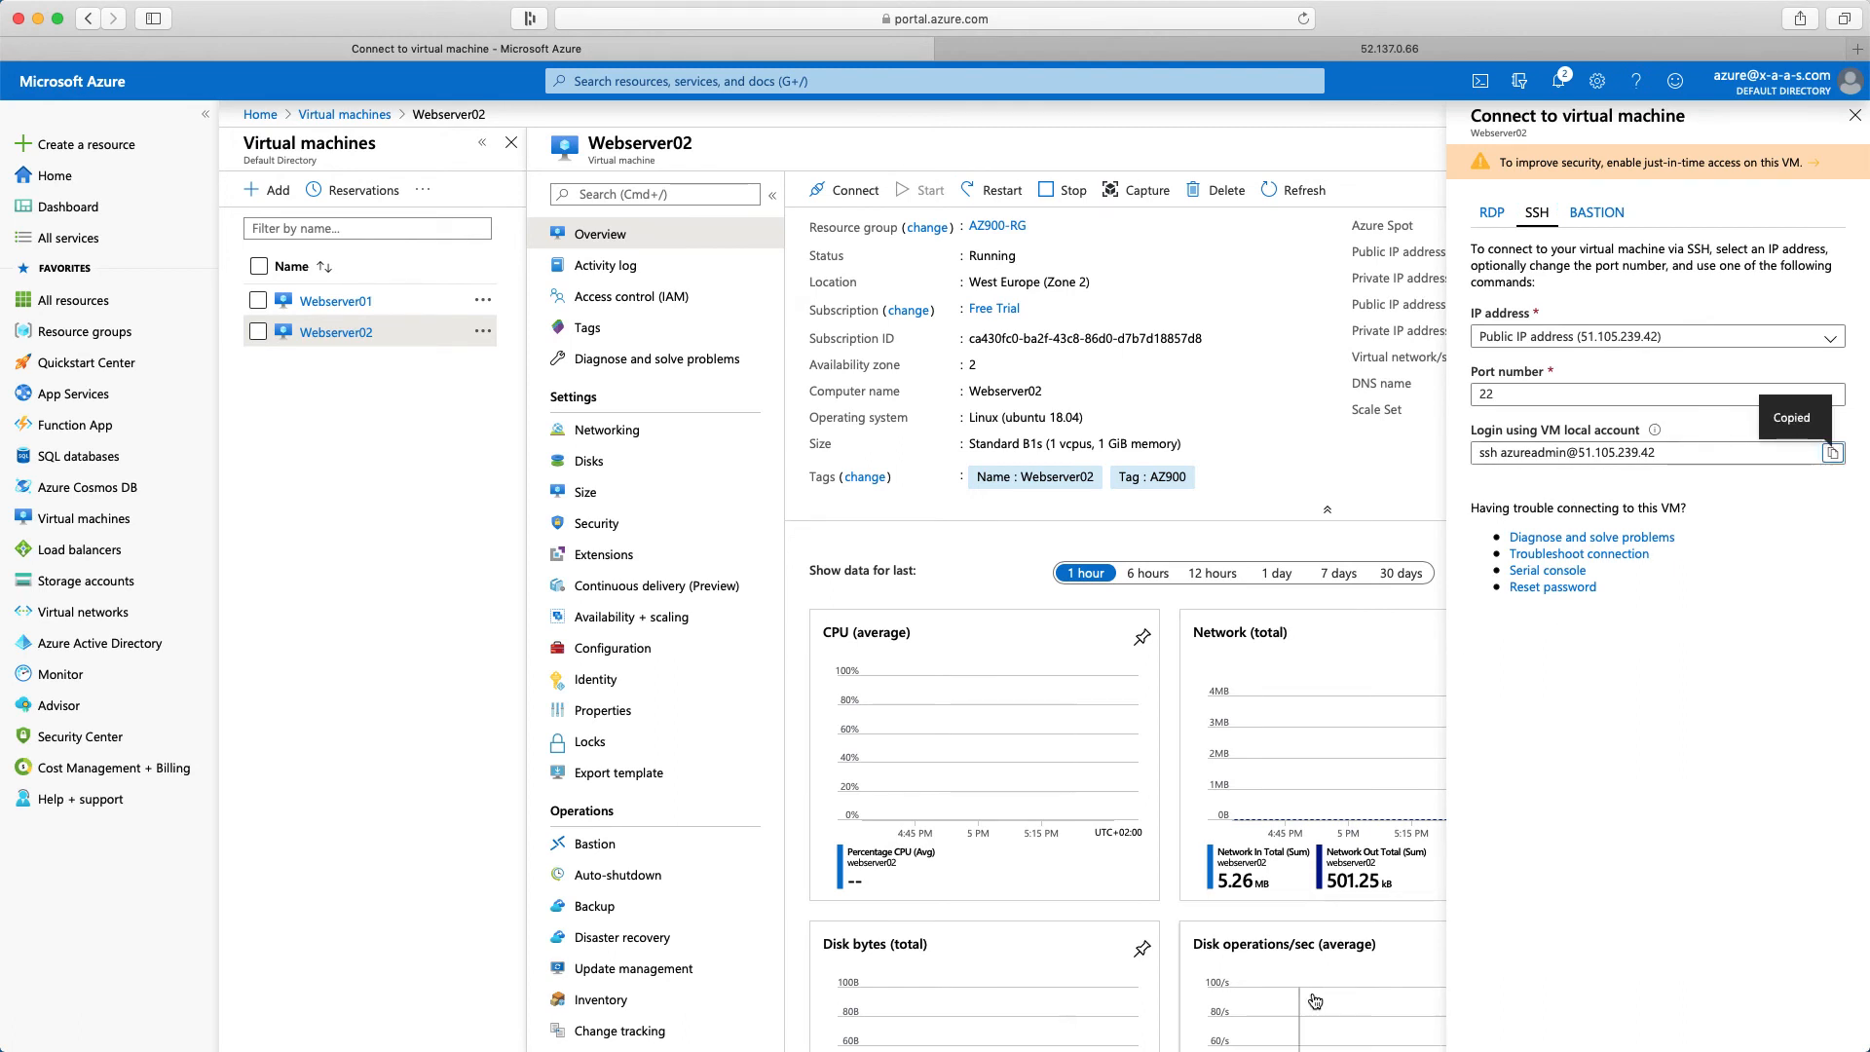
# In the terminal, connect to Webserver02 with ssh as azureadmin at 51.105.239.42, accept the host key, and enter the account password
pyautogui.click(1276, 1050)
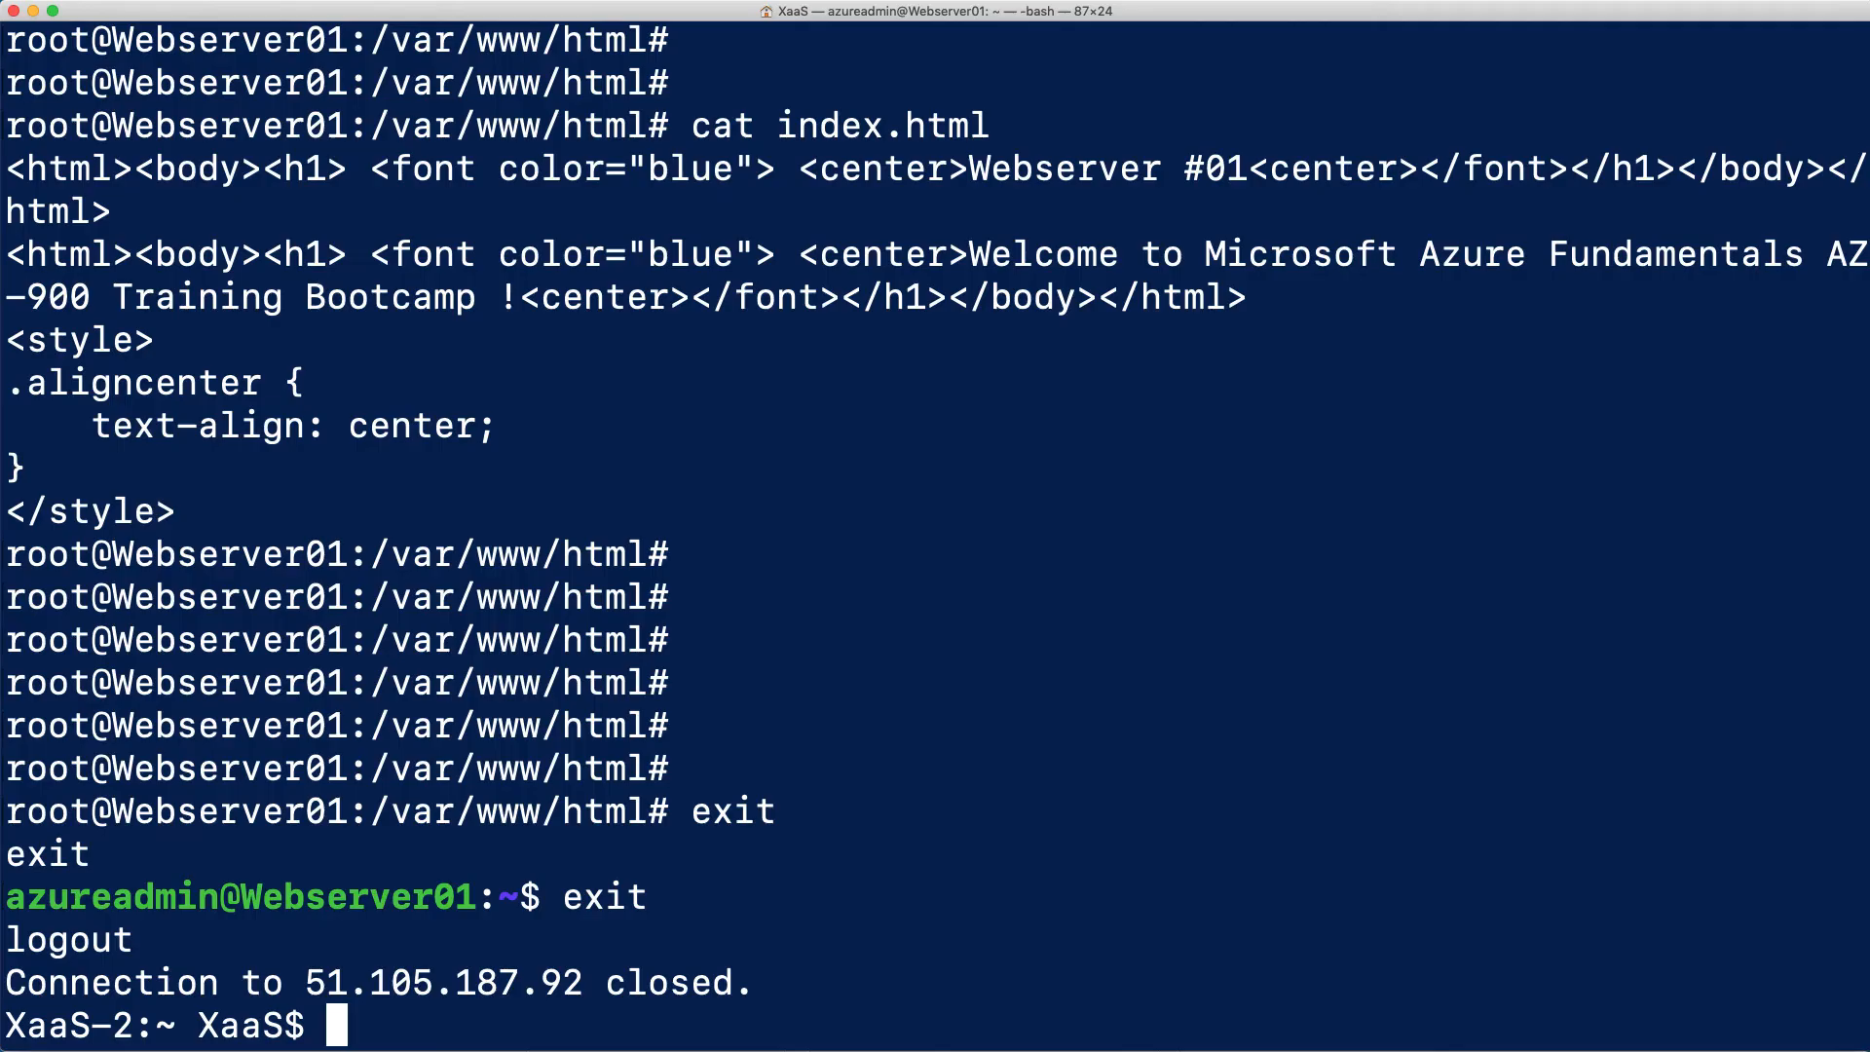
pyautogui.rightClick(1058, 824)
pyautogui.click(1089, 846)
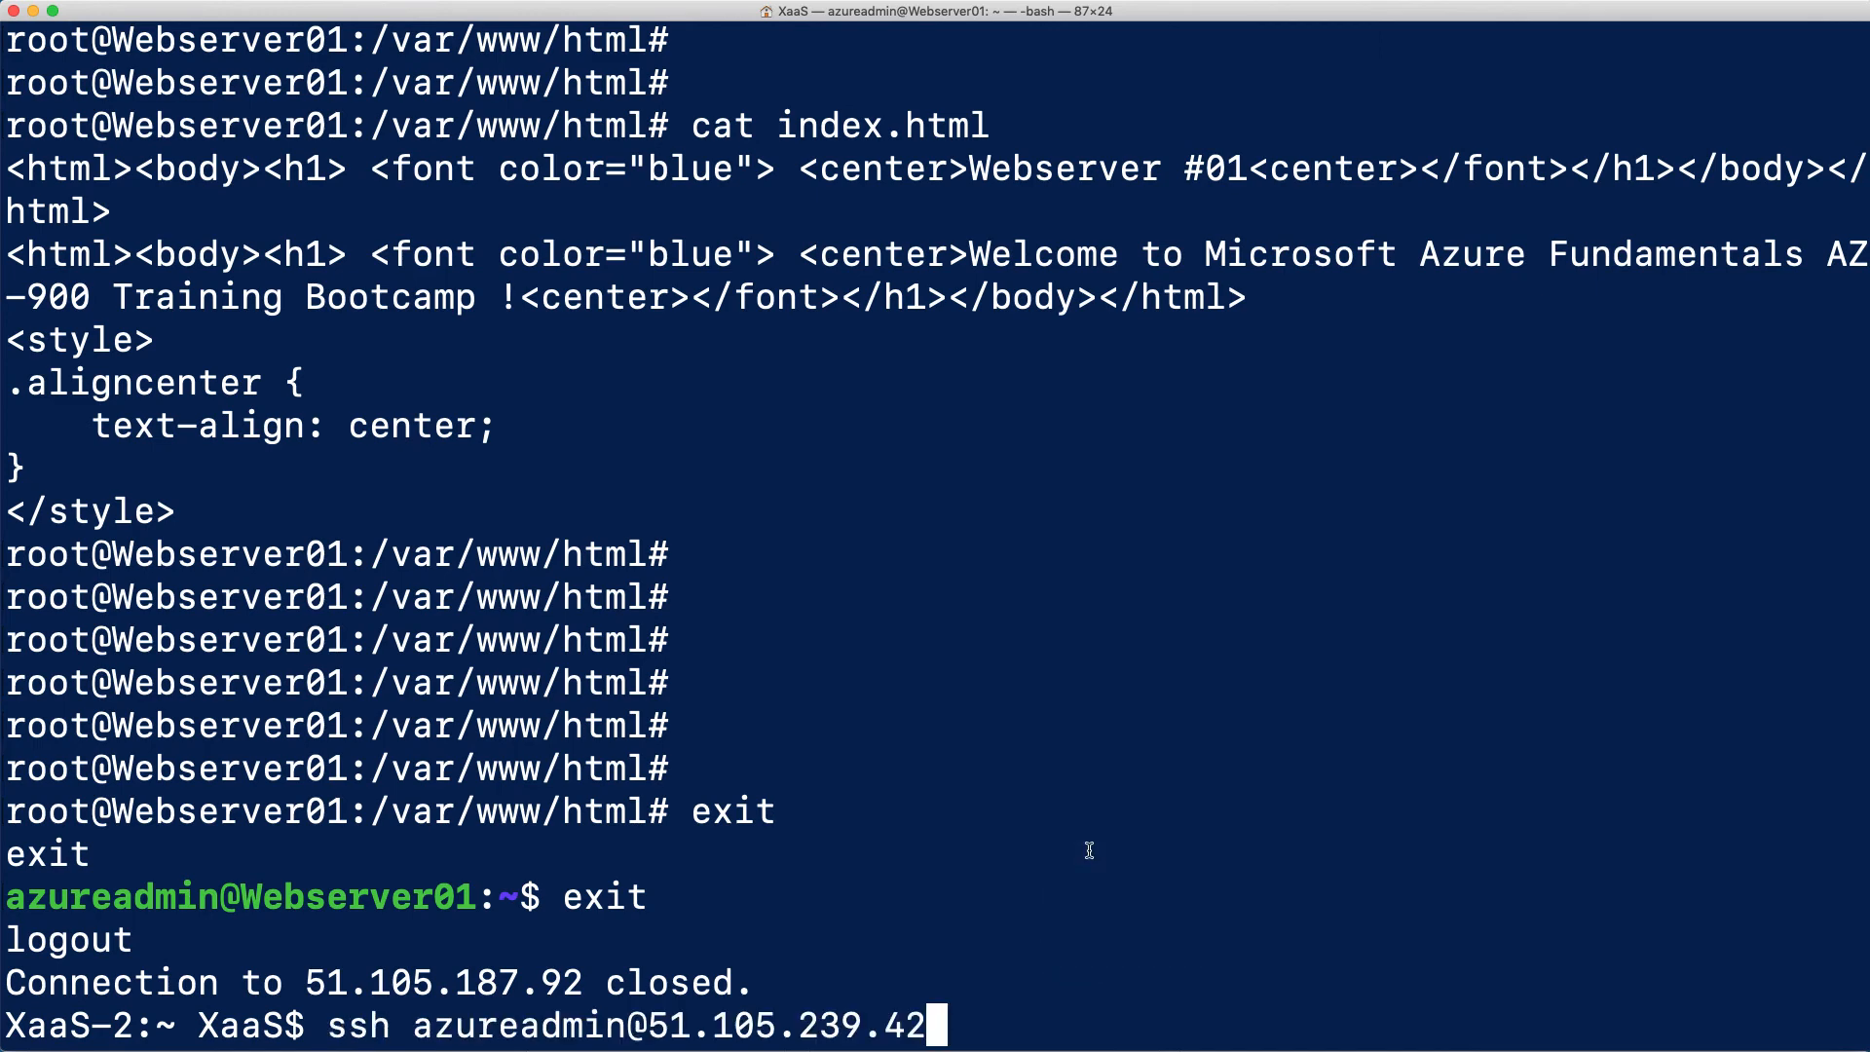
pyautogui.press('Return')
pyautogui.write('yes')
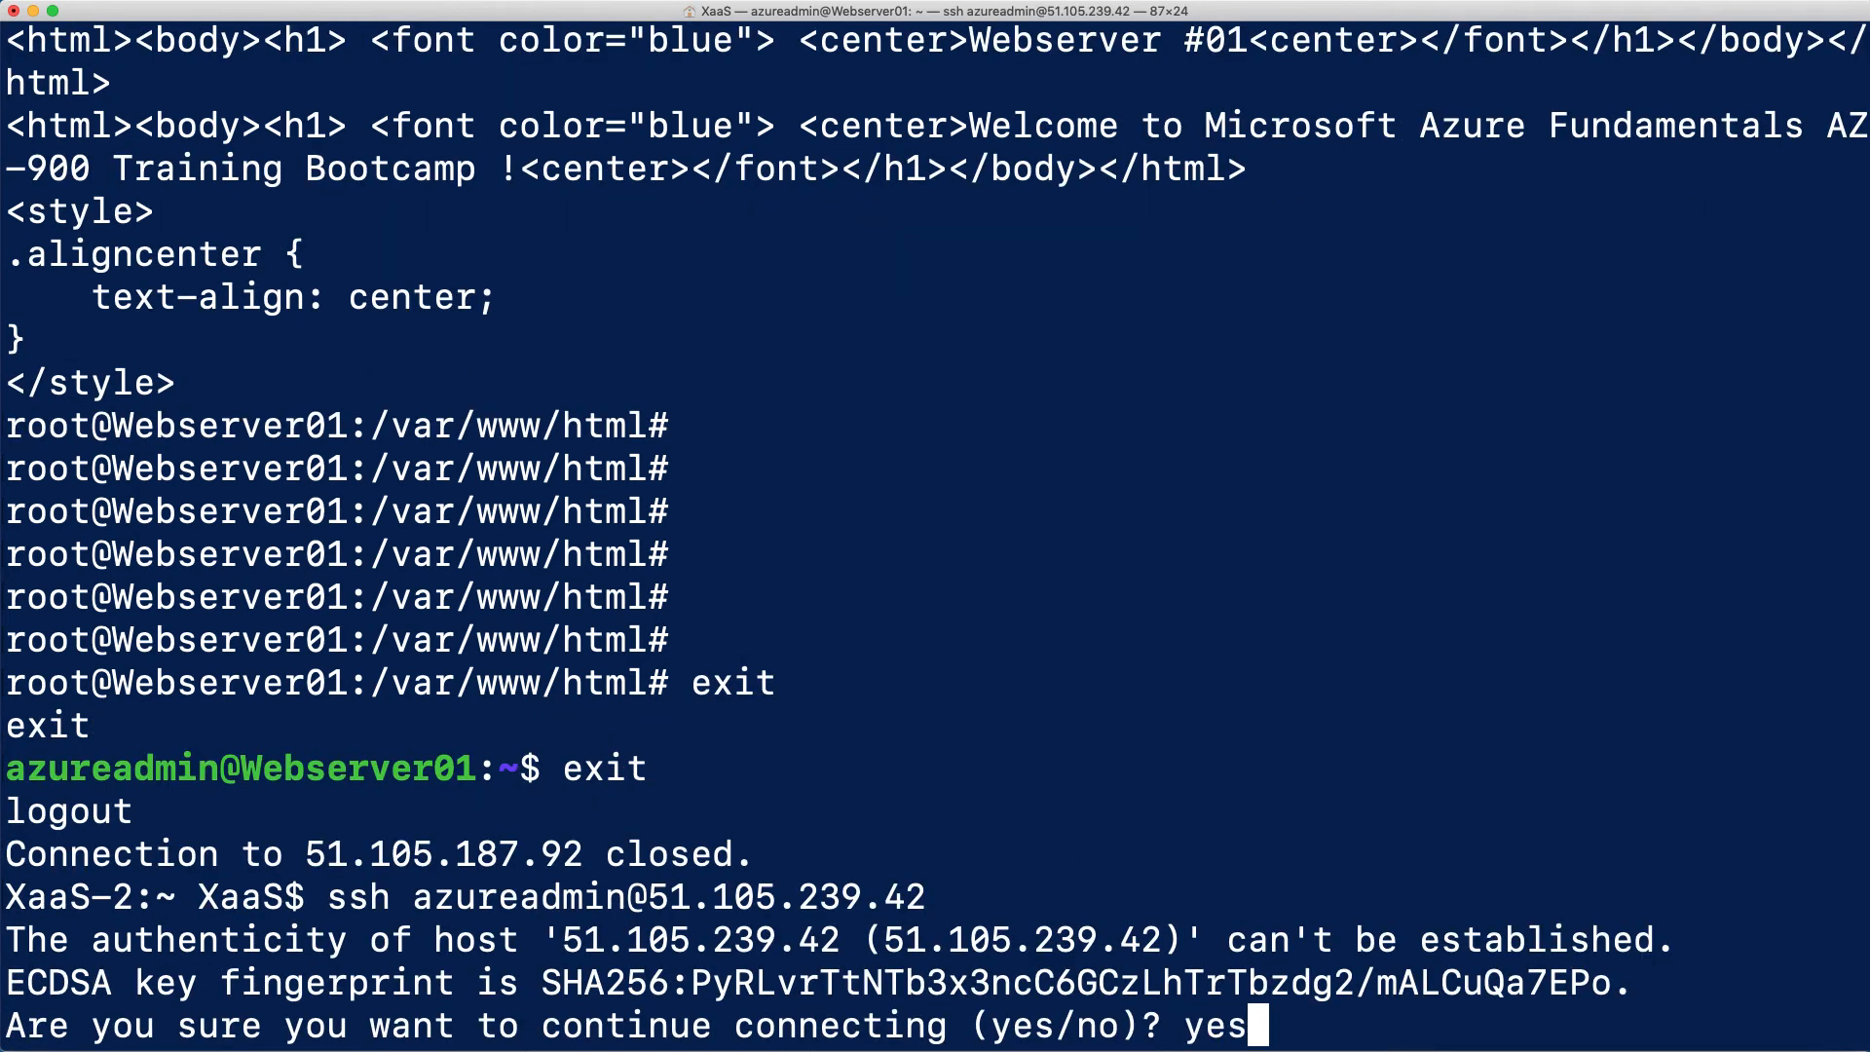
pyautogui.press('Return')
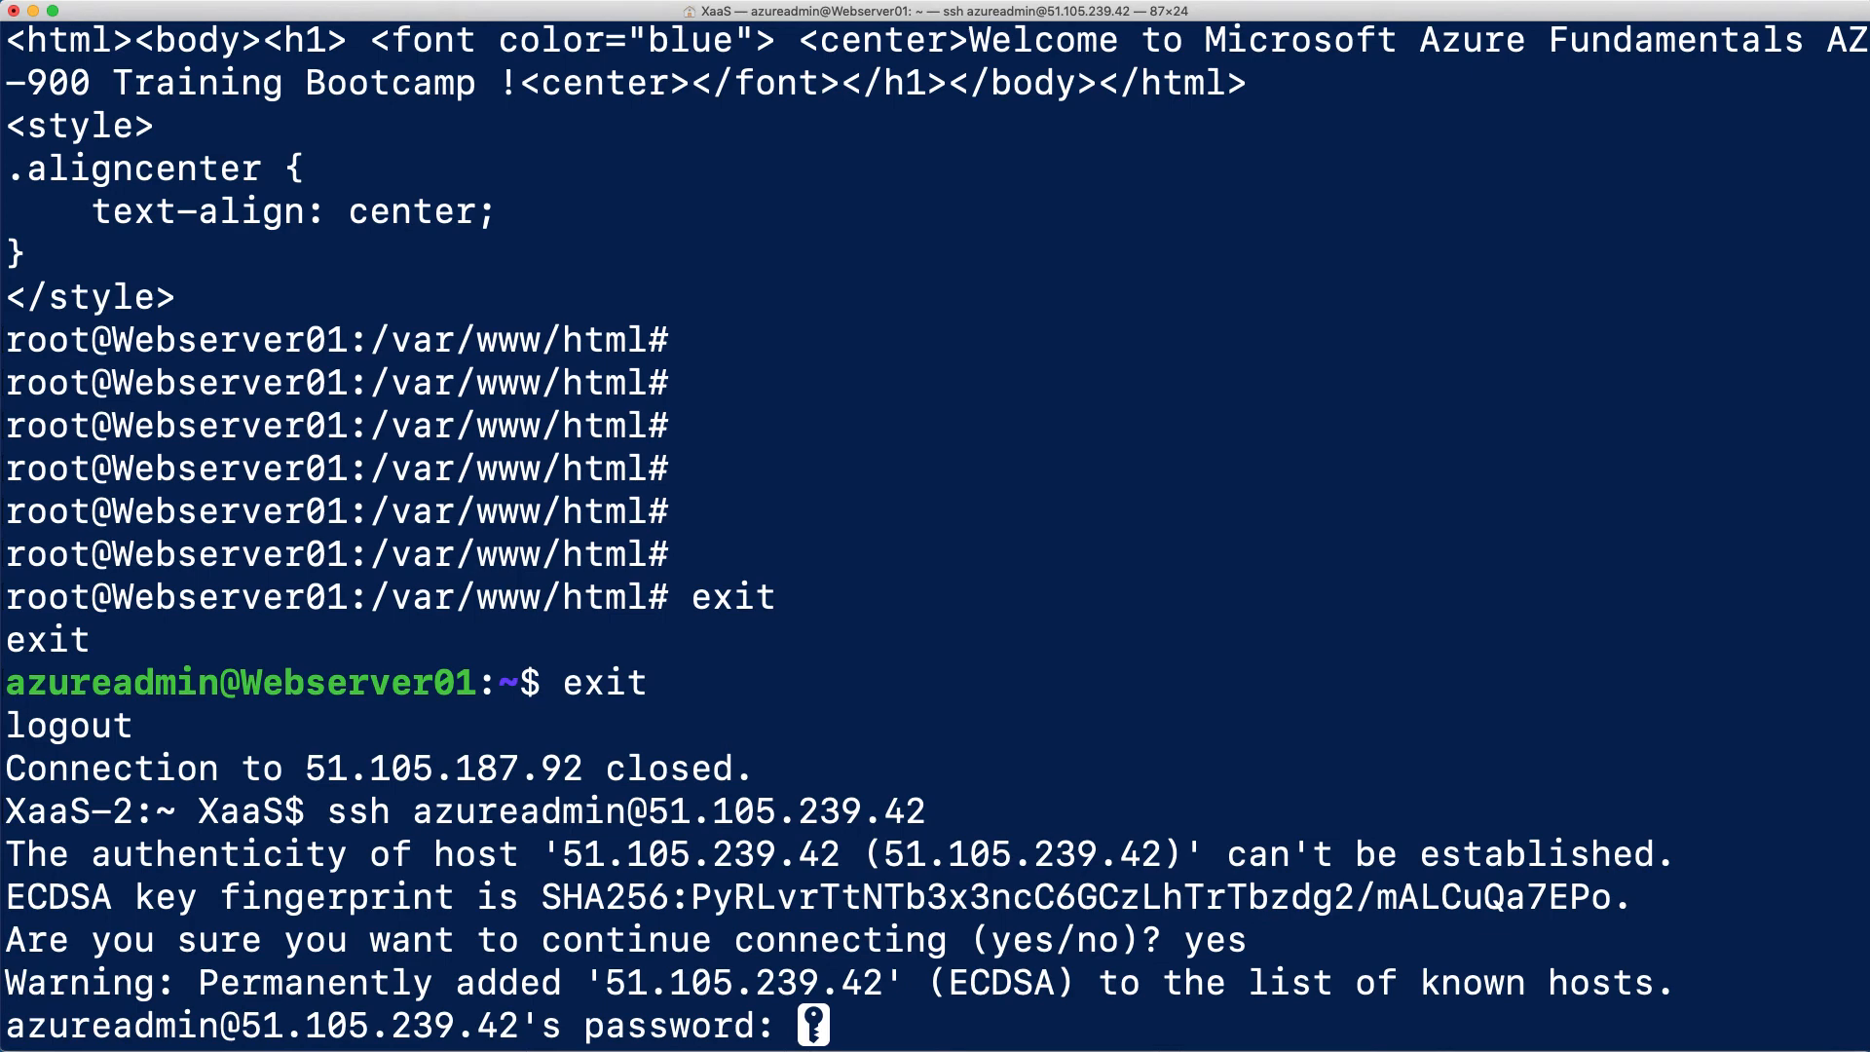
pyautogui.press('Return')
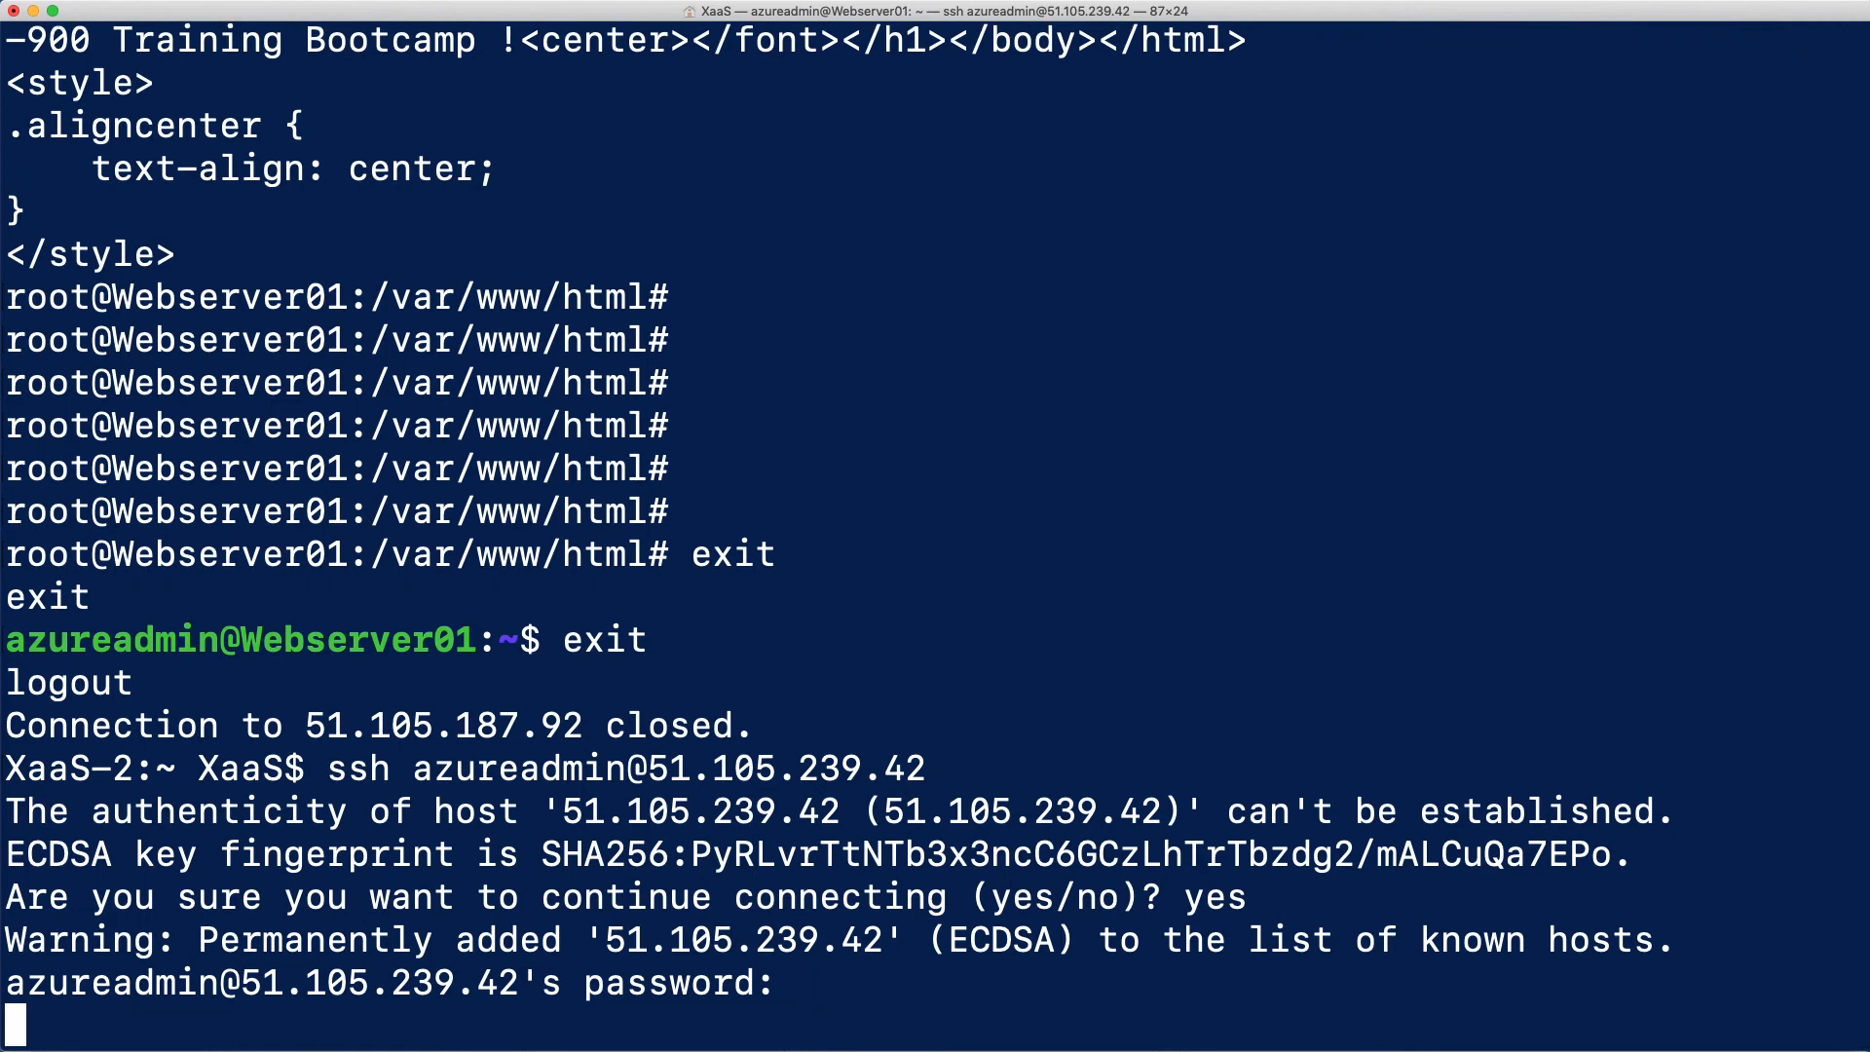
pyautogui.press('Return')
pyautogui.press('Return')
pyautogui.press('Return')
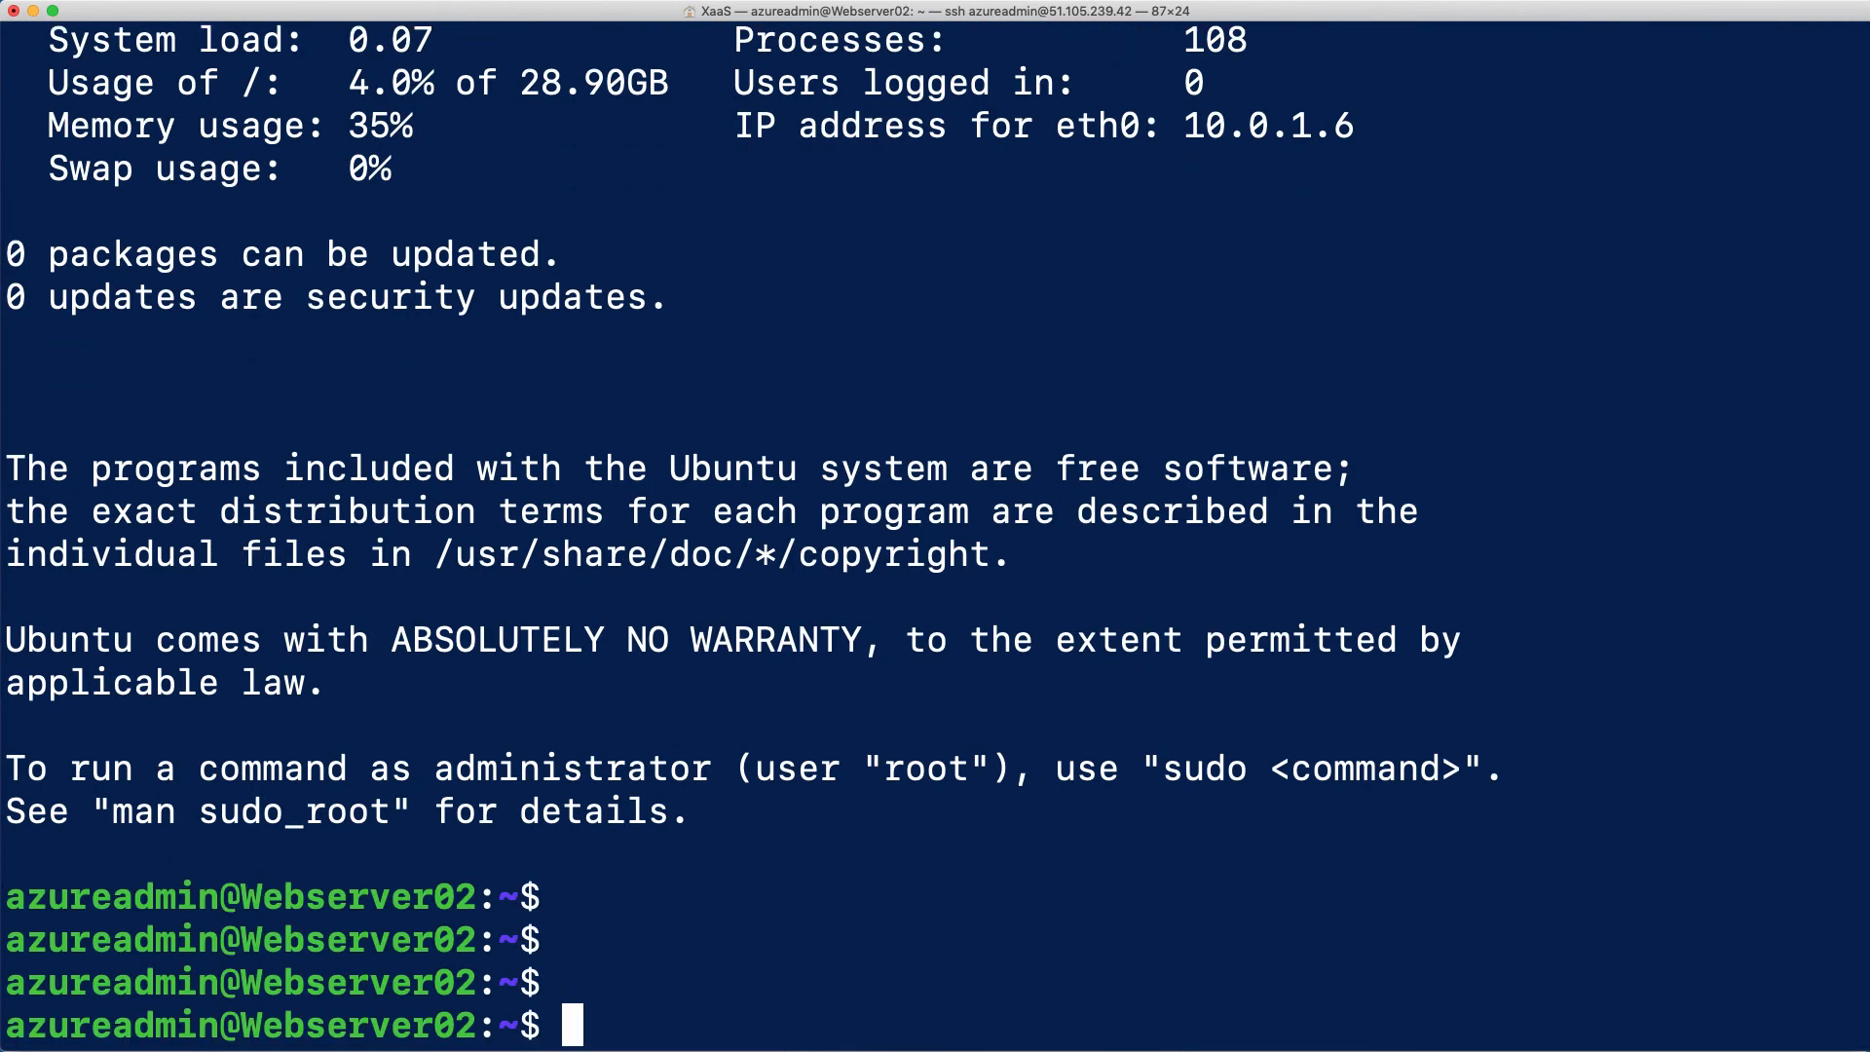
# Switch to the root user with sudo su and refresh the package lists by running sudo apt update -y
pyautogui.write('sudo su')
pyautogui.press('Return')
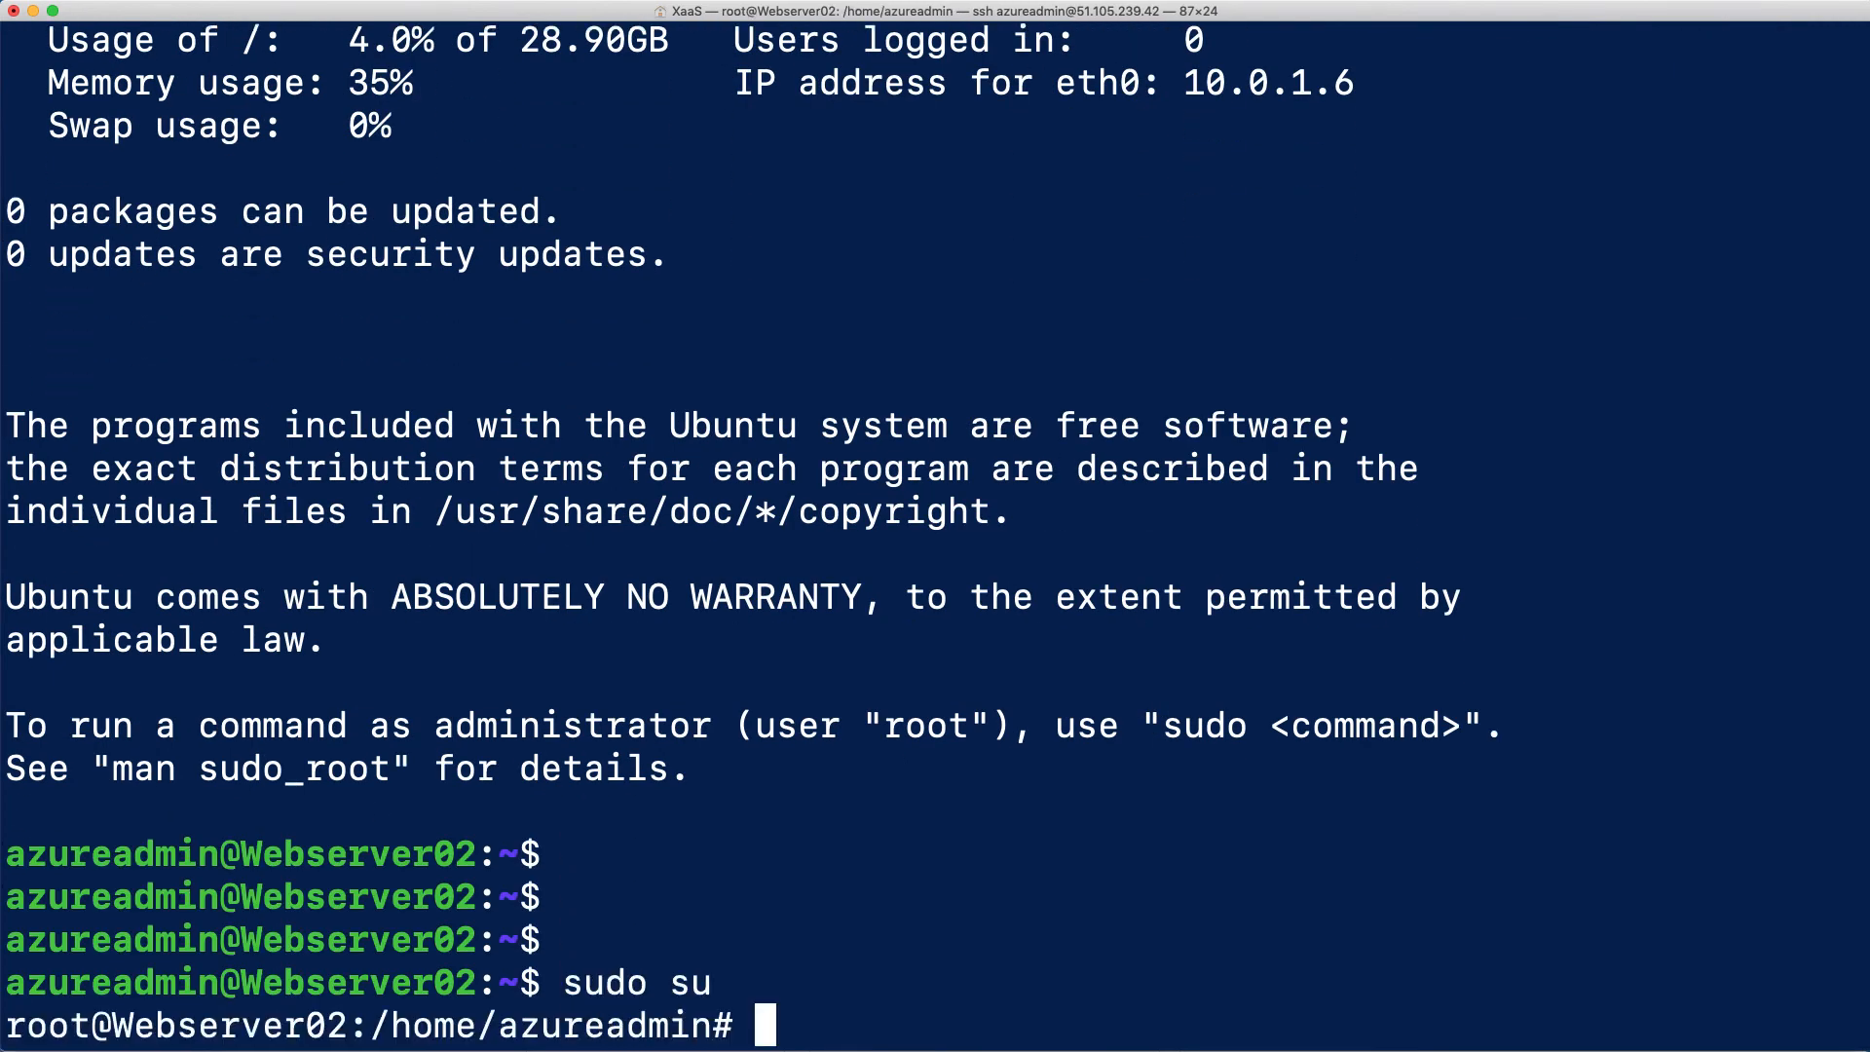
pyautogui.write('sudo apt upda')
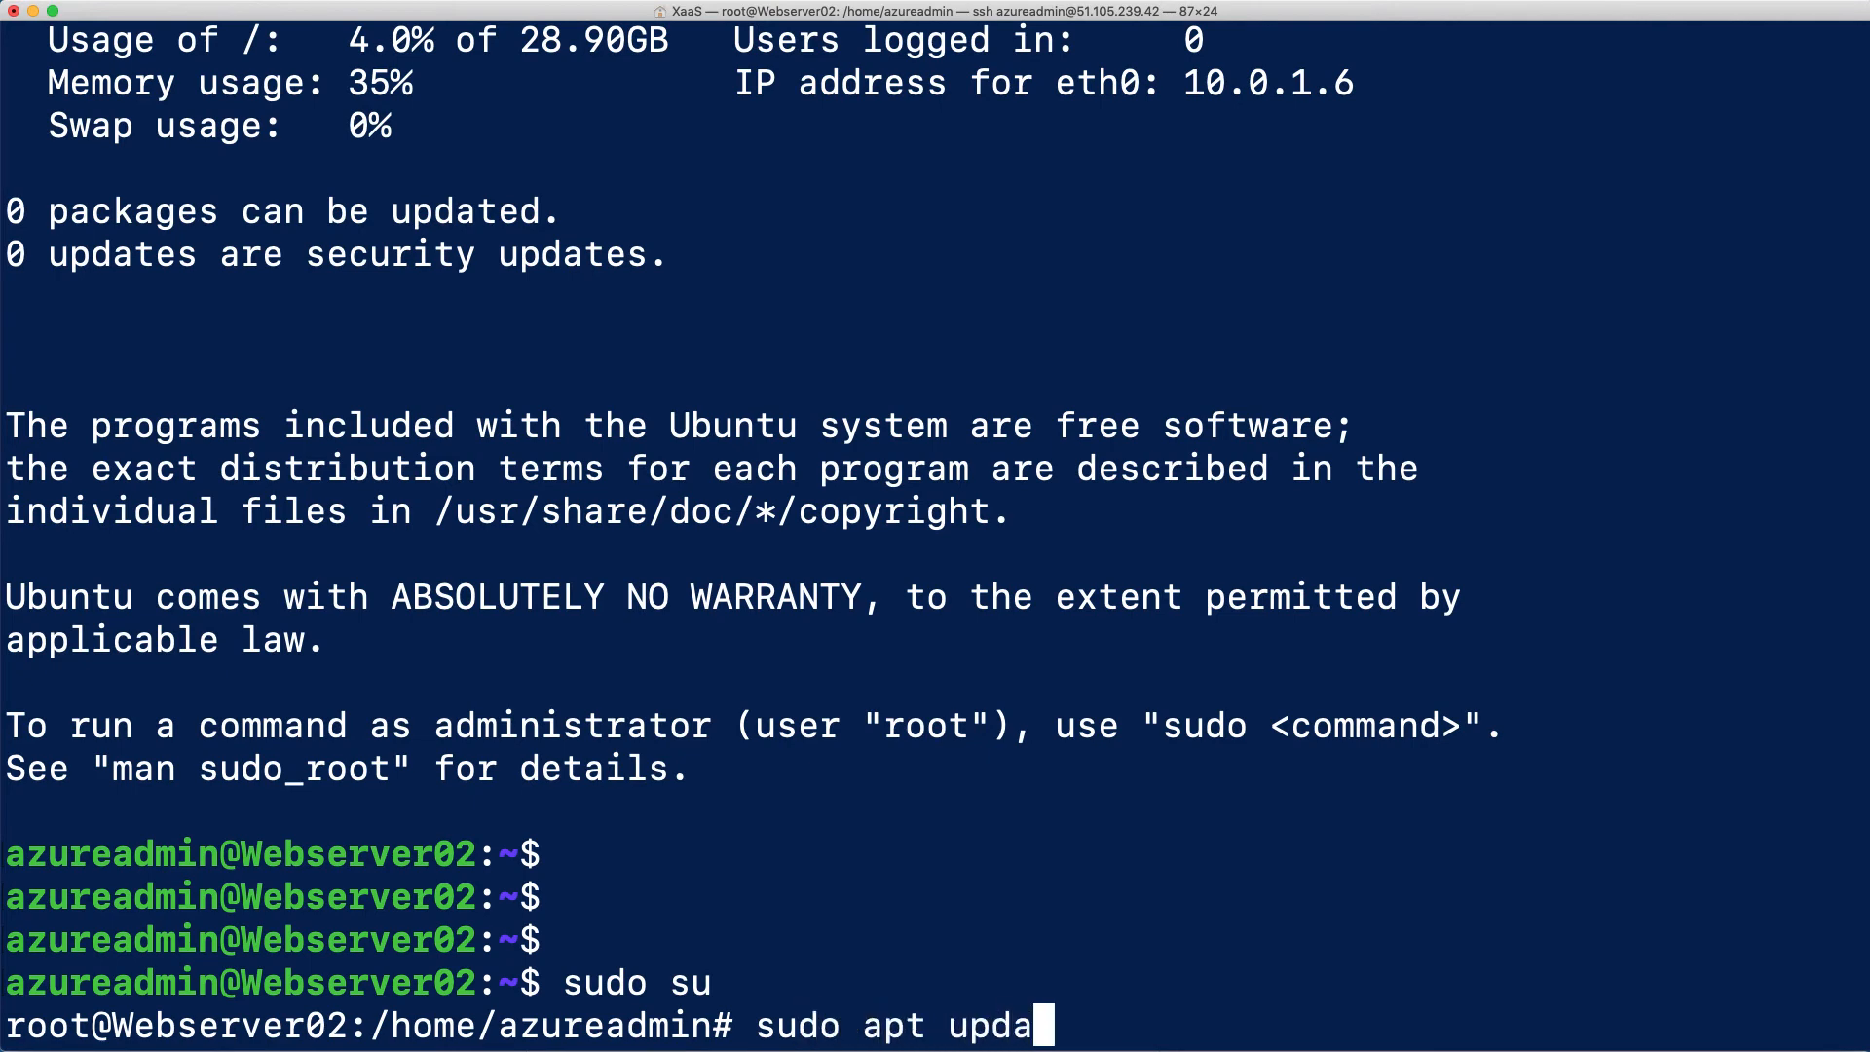
pyautogui.write('te -y')
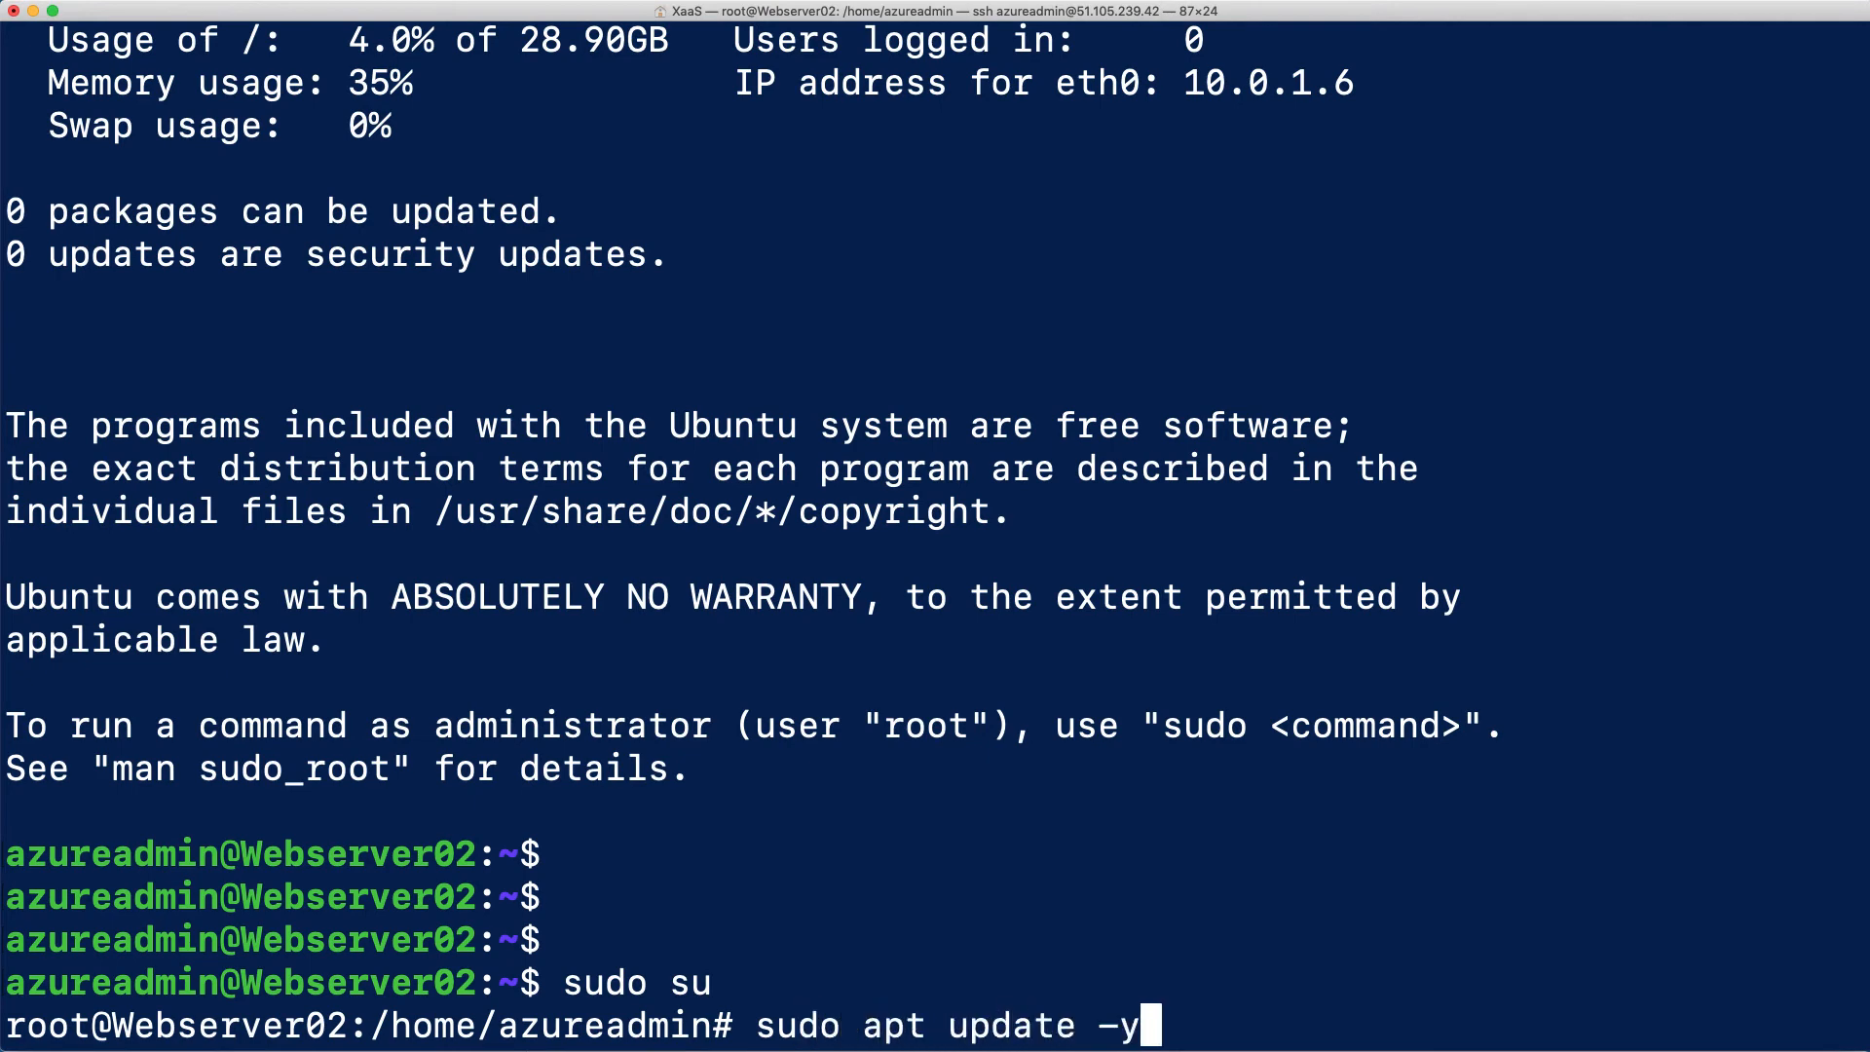
pyautogui.press('Return')
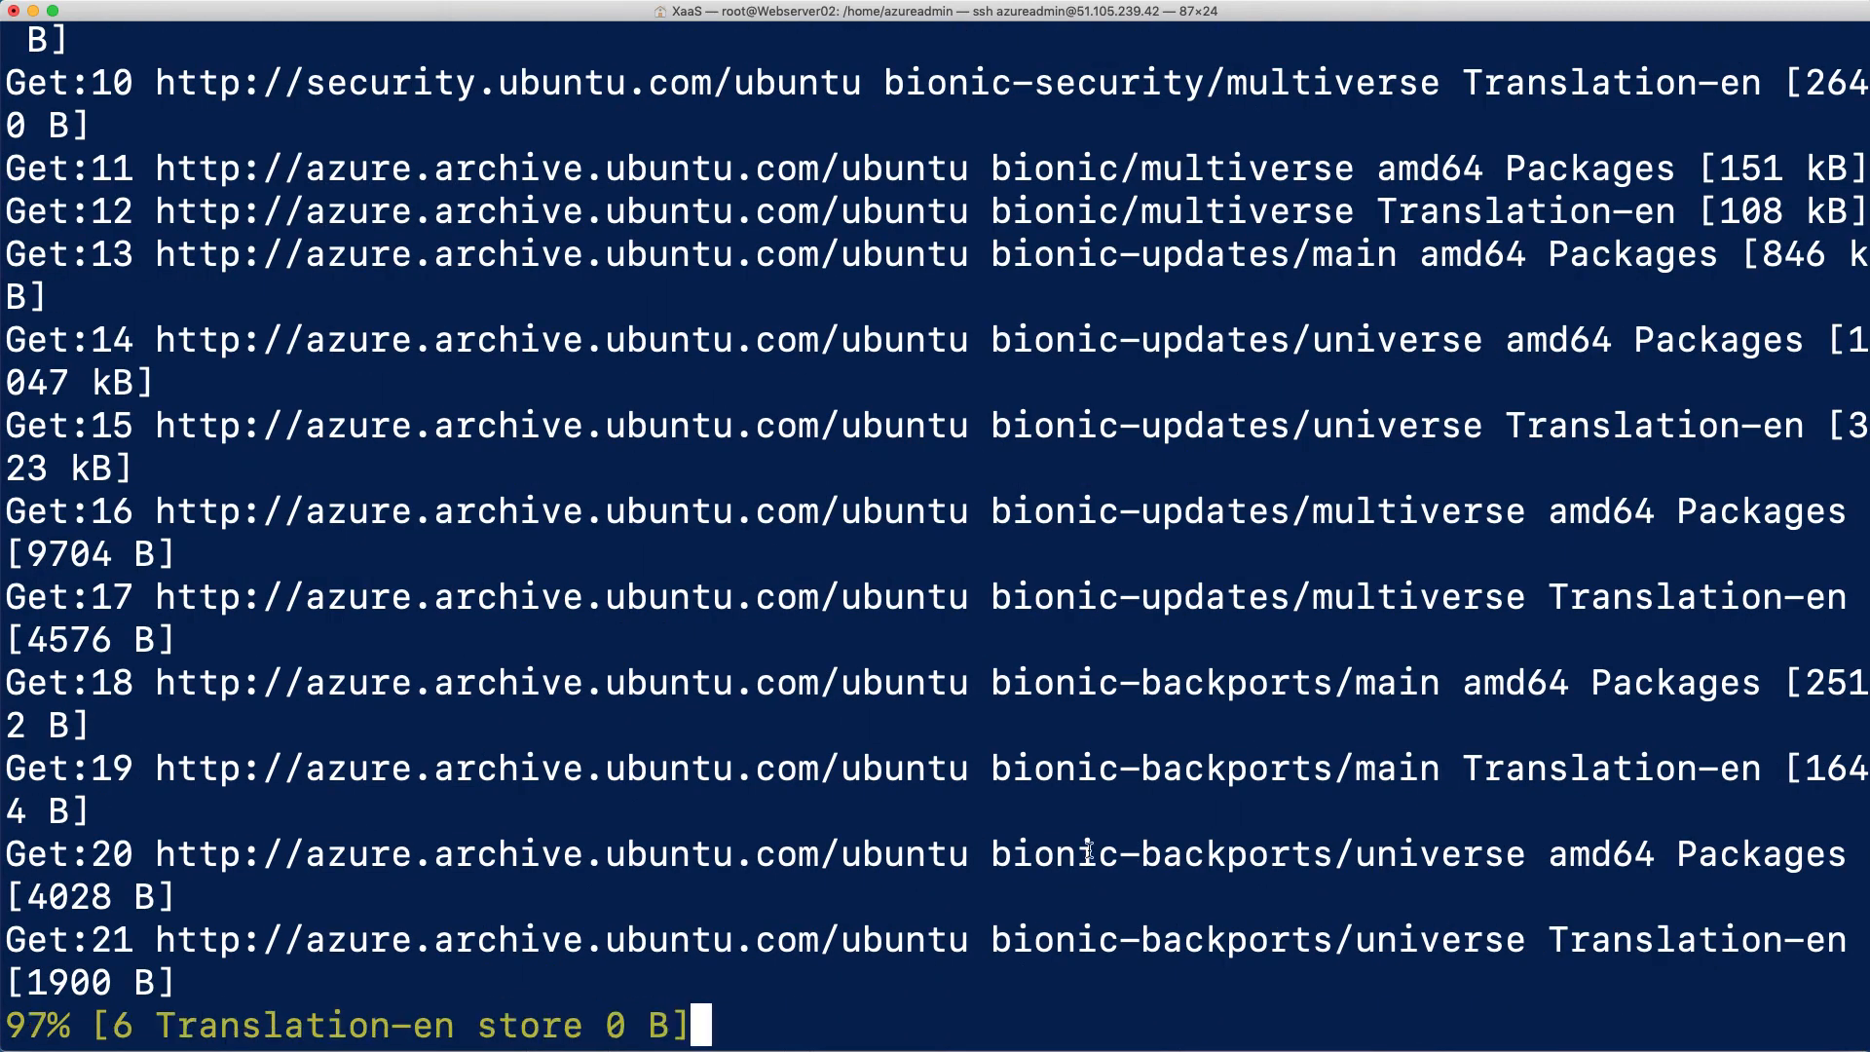
# Copy sudo apt install apache2 -y from the Configuration Steps for Webserver notes and run it on Webserver02
pyautogui.click(1288, 1050)
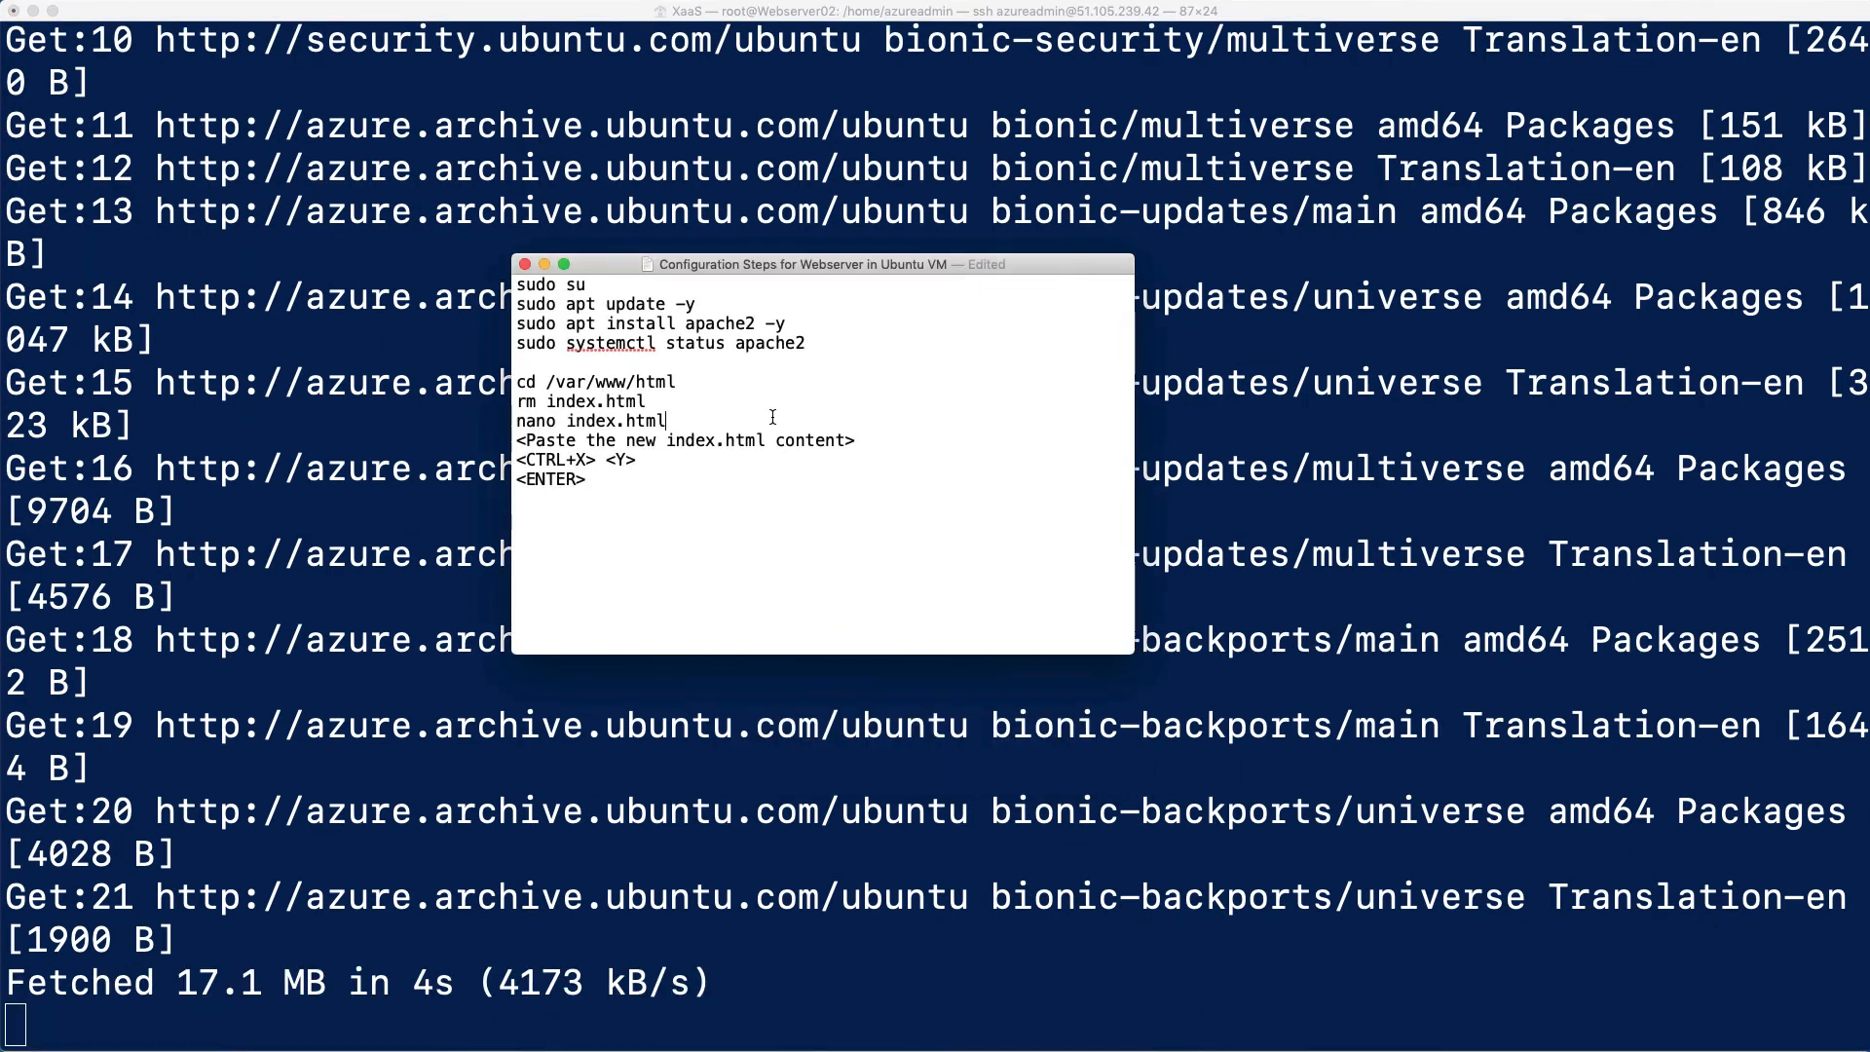
pyautogui.moveTo(810, 340); pyautogui.dragTo(647, 341)
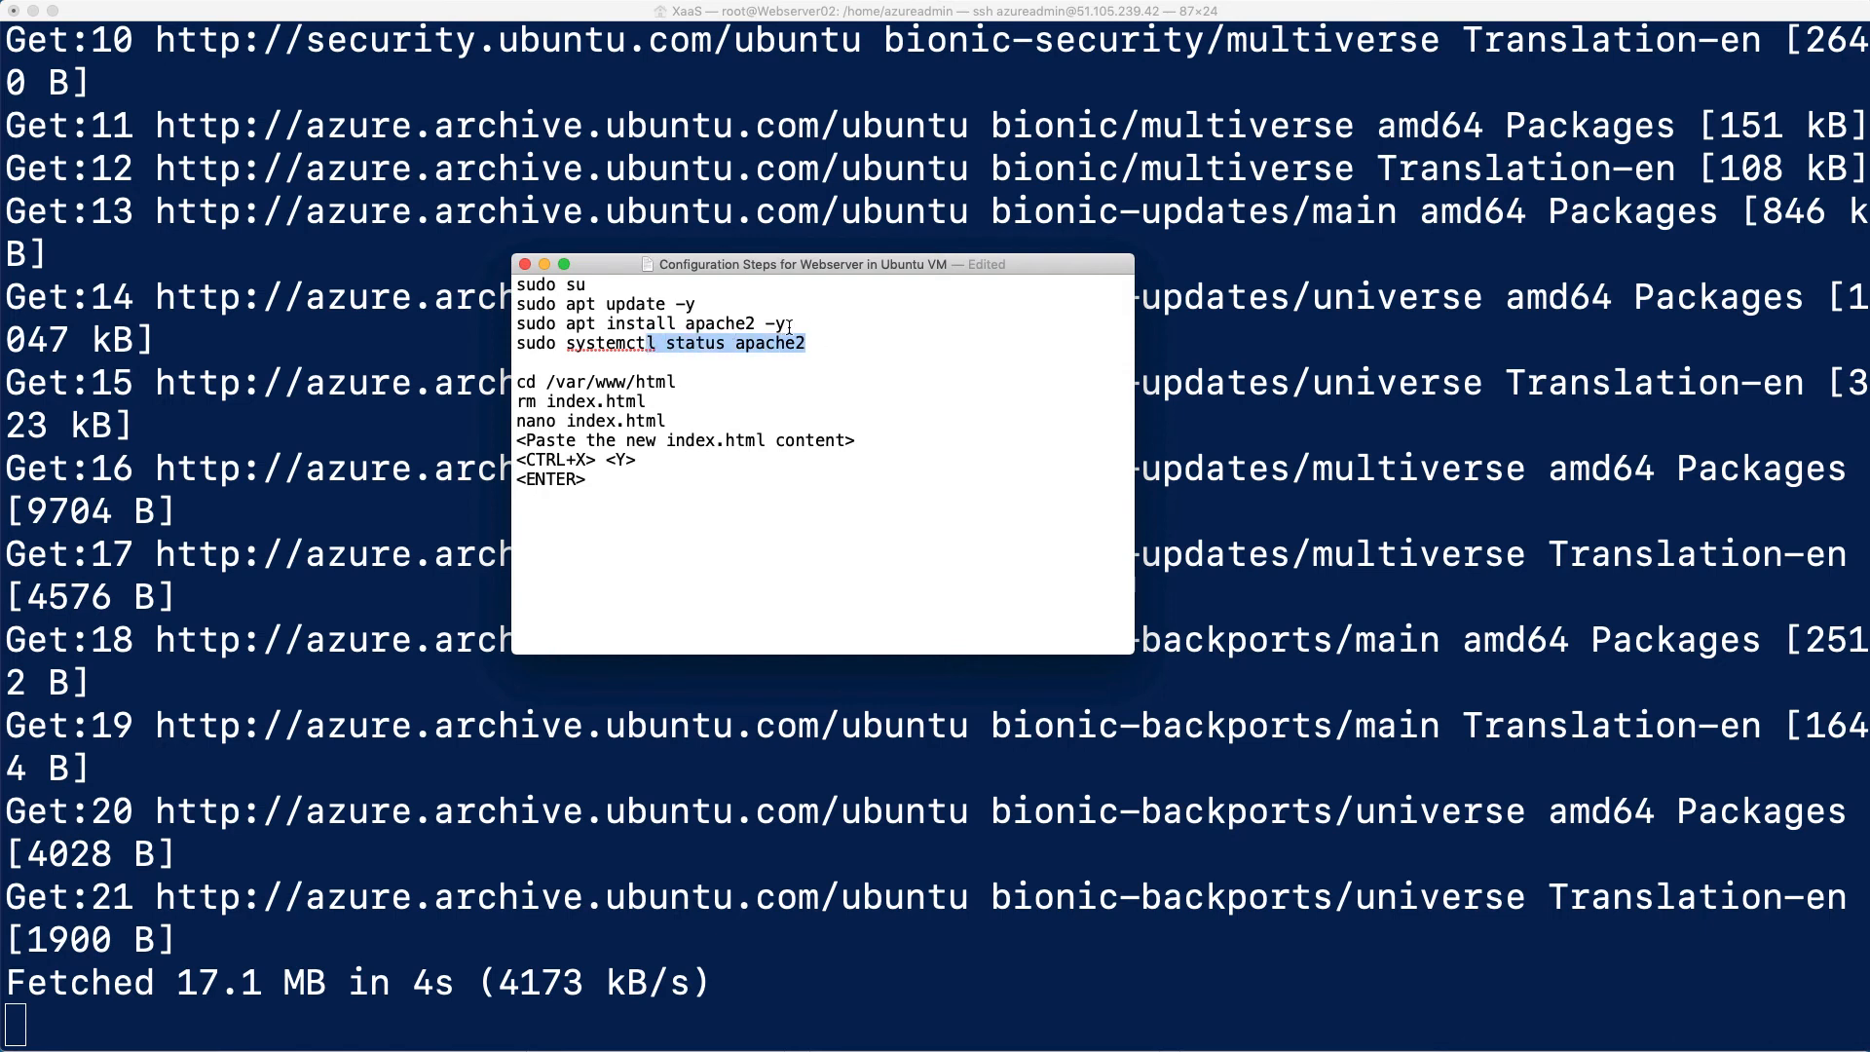
pyautogui.moveTo(789, 328); pyautogui.dragTo(516, 326)
pyautogui.rightClick(582, 336)
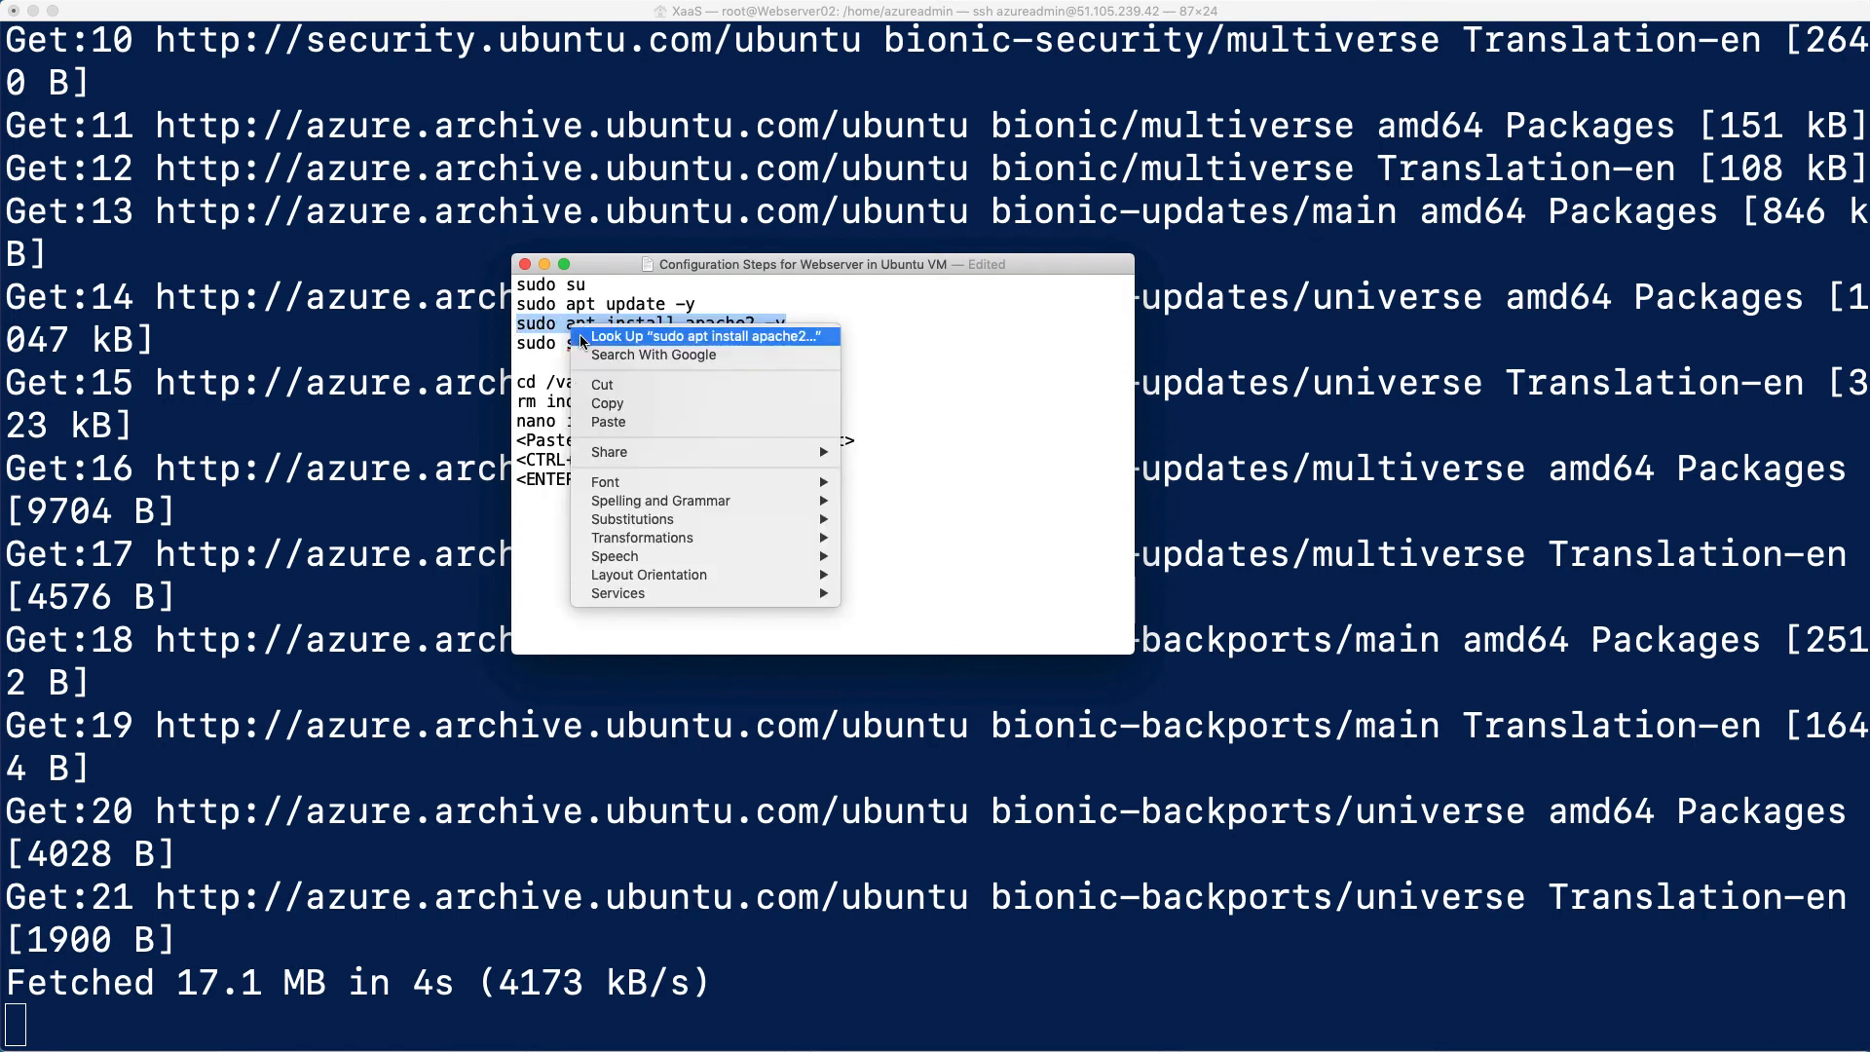
pyautogui.click(607, 403)
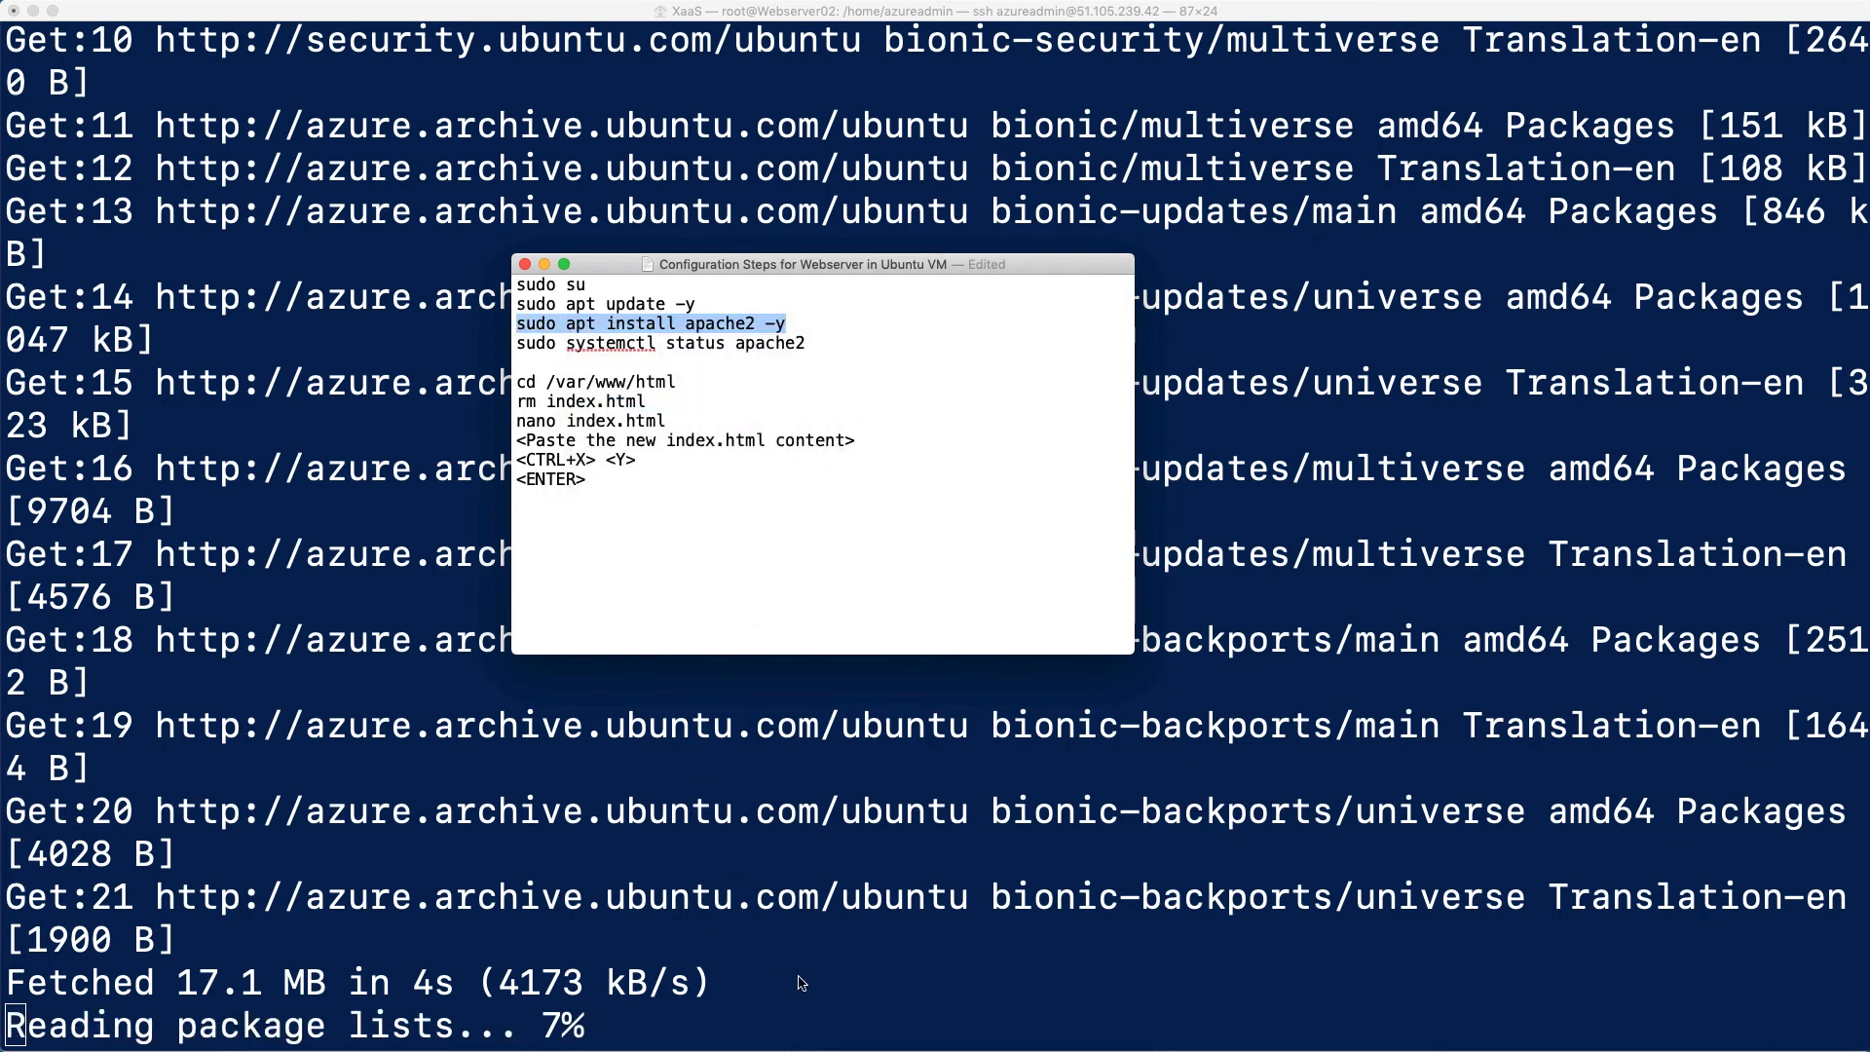
pyautogui.click(800, 981)
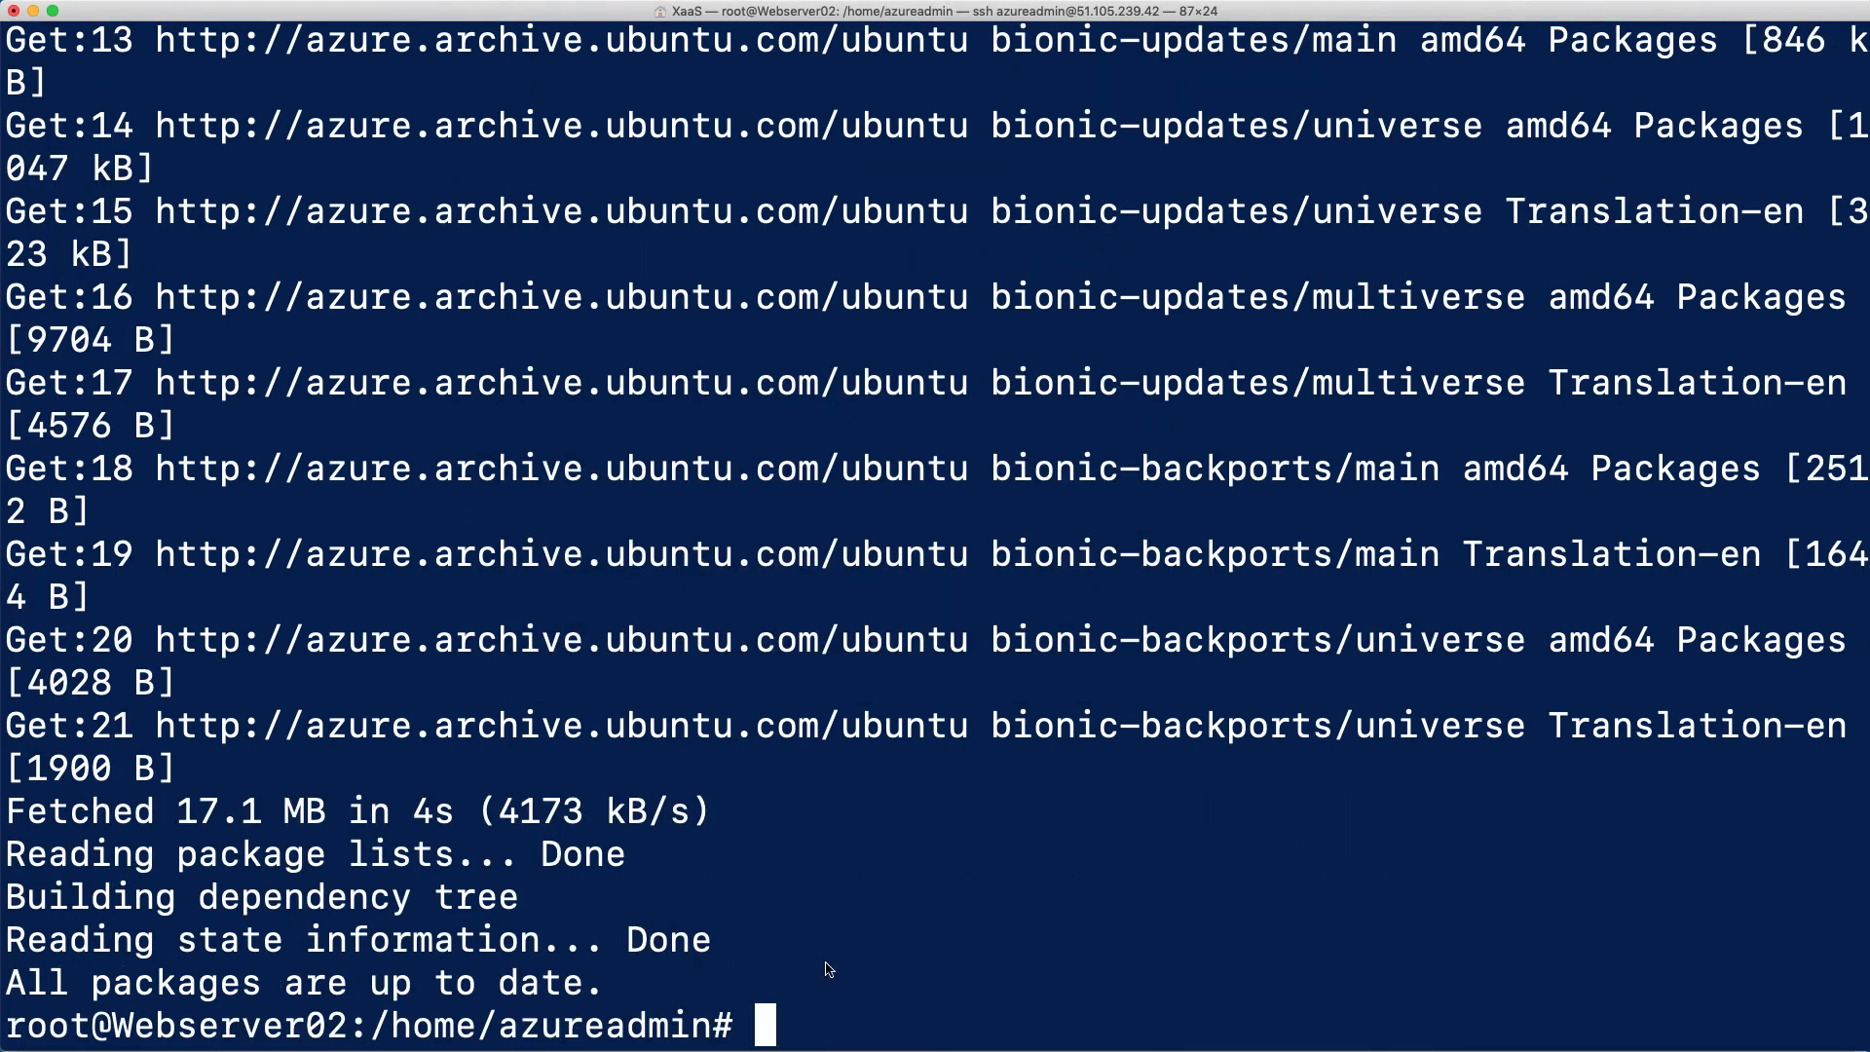
pyautogui.rightClick(829, 969)
pyautogui.click(857, 974)
pyautogui.press('Return')
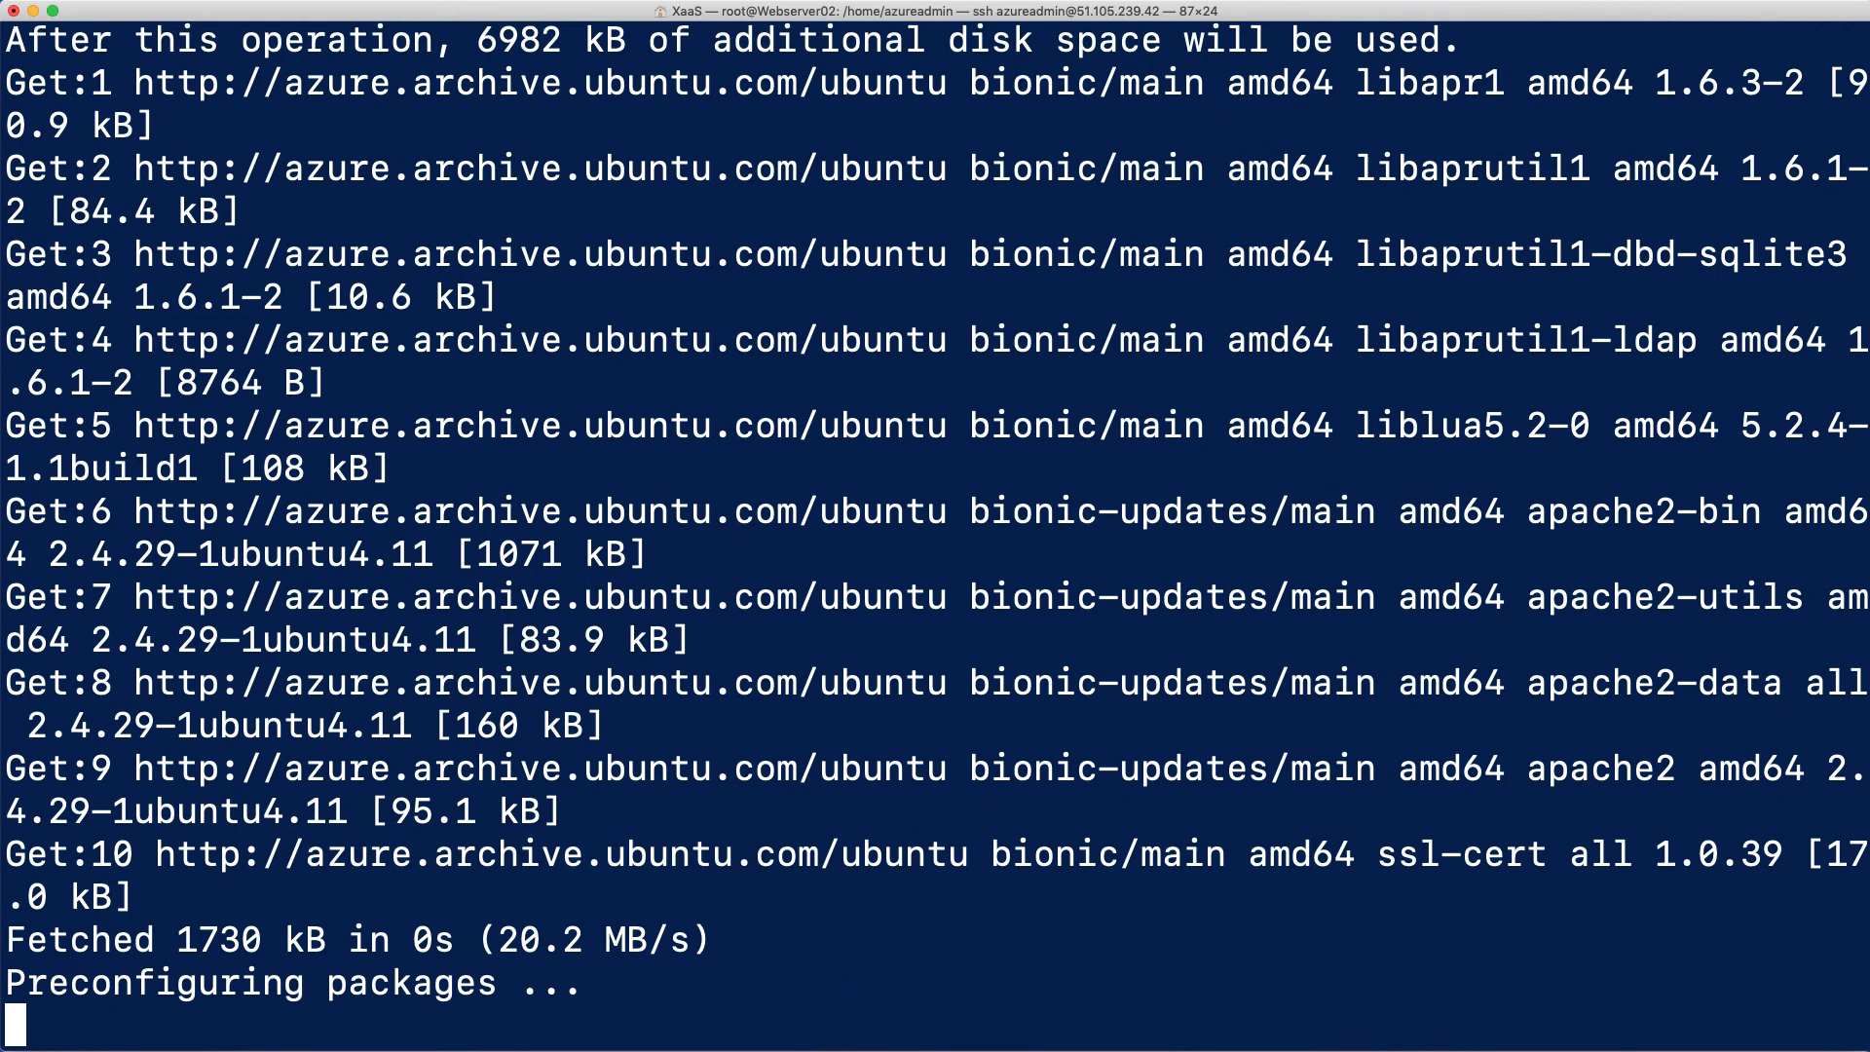
# Copy cd /var/www/html from the configuration notes and run it on Webserver02 once the Apache installation ends
pyautogui.press('super+Tab')
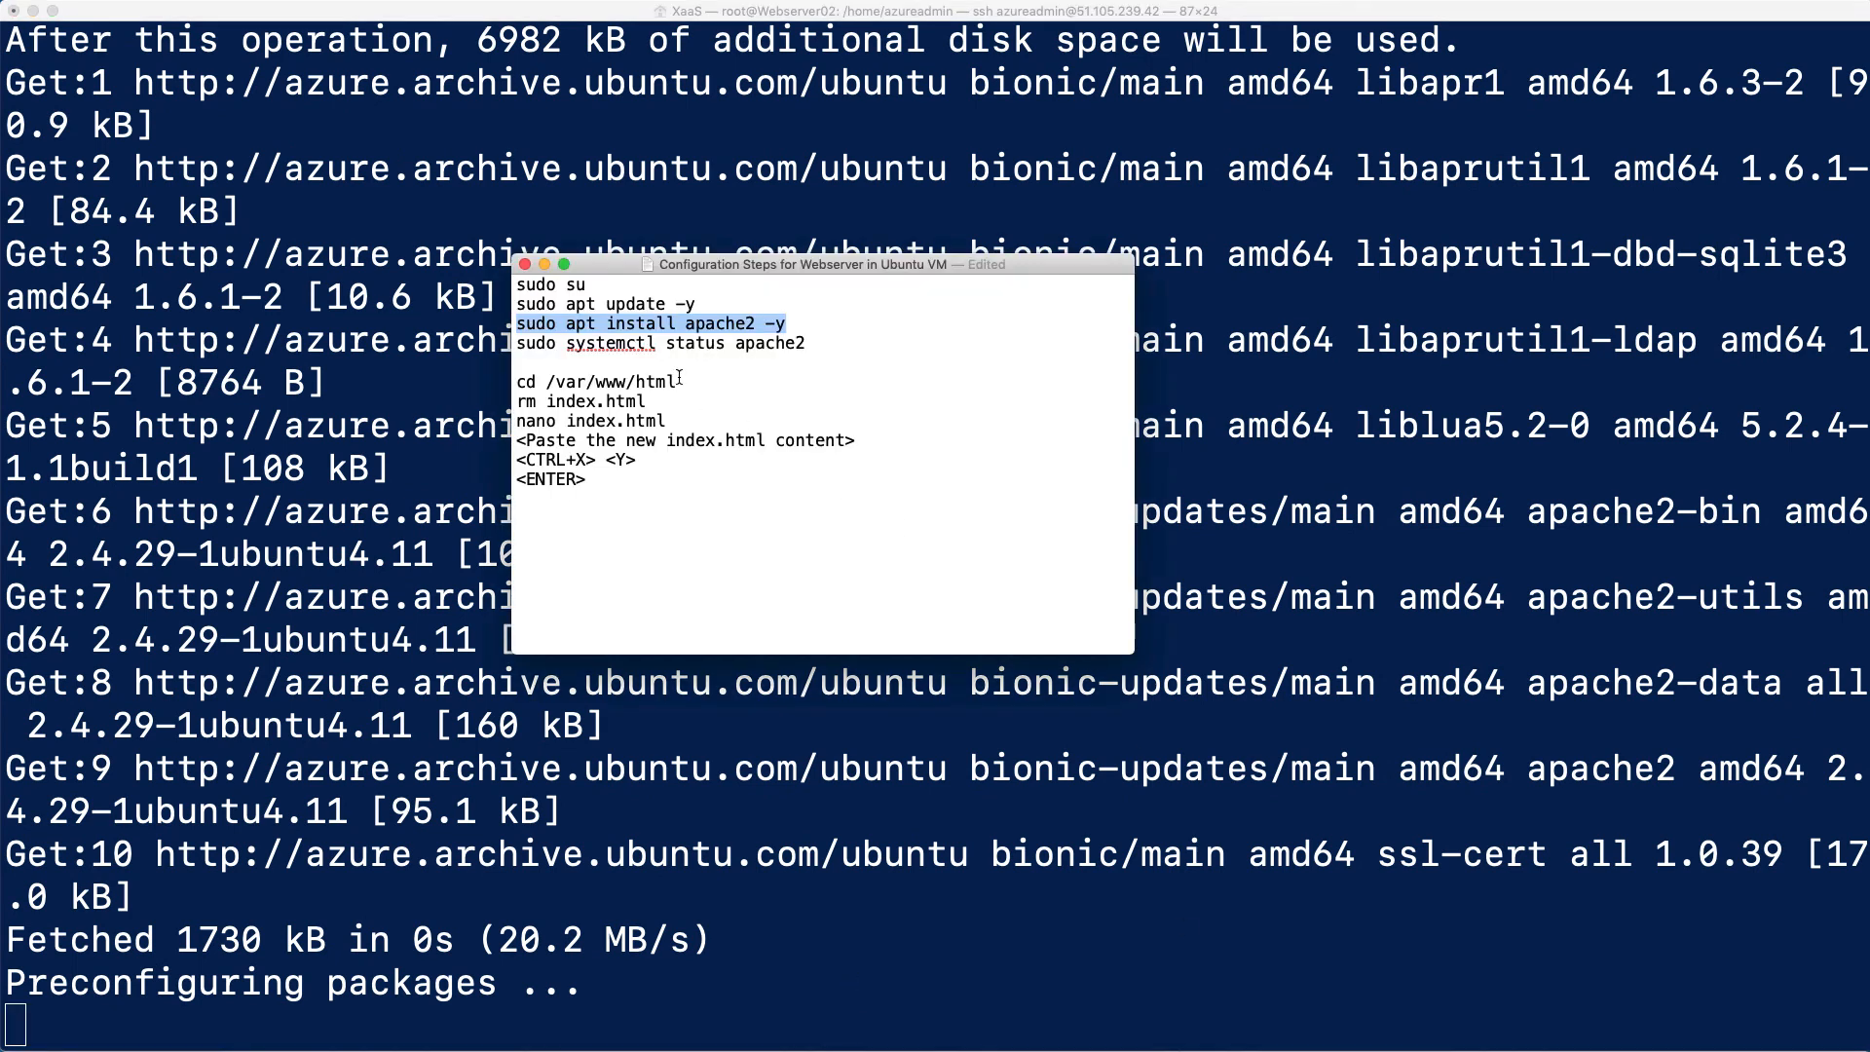
pyautogui.moveTo(685, 382); pyautogui.dragTo(519, 380)
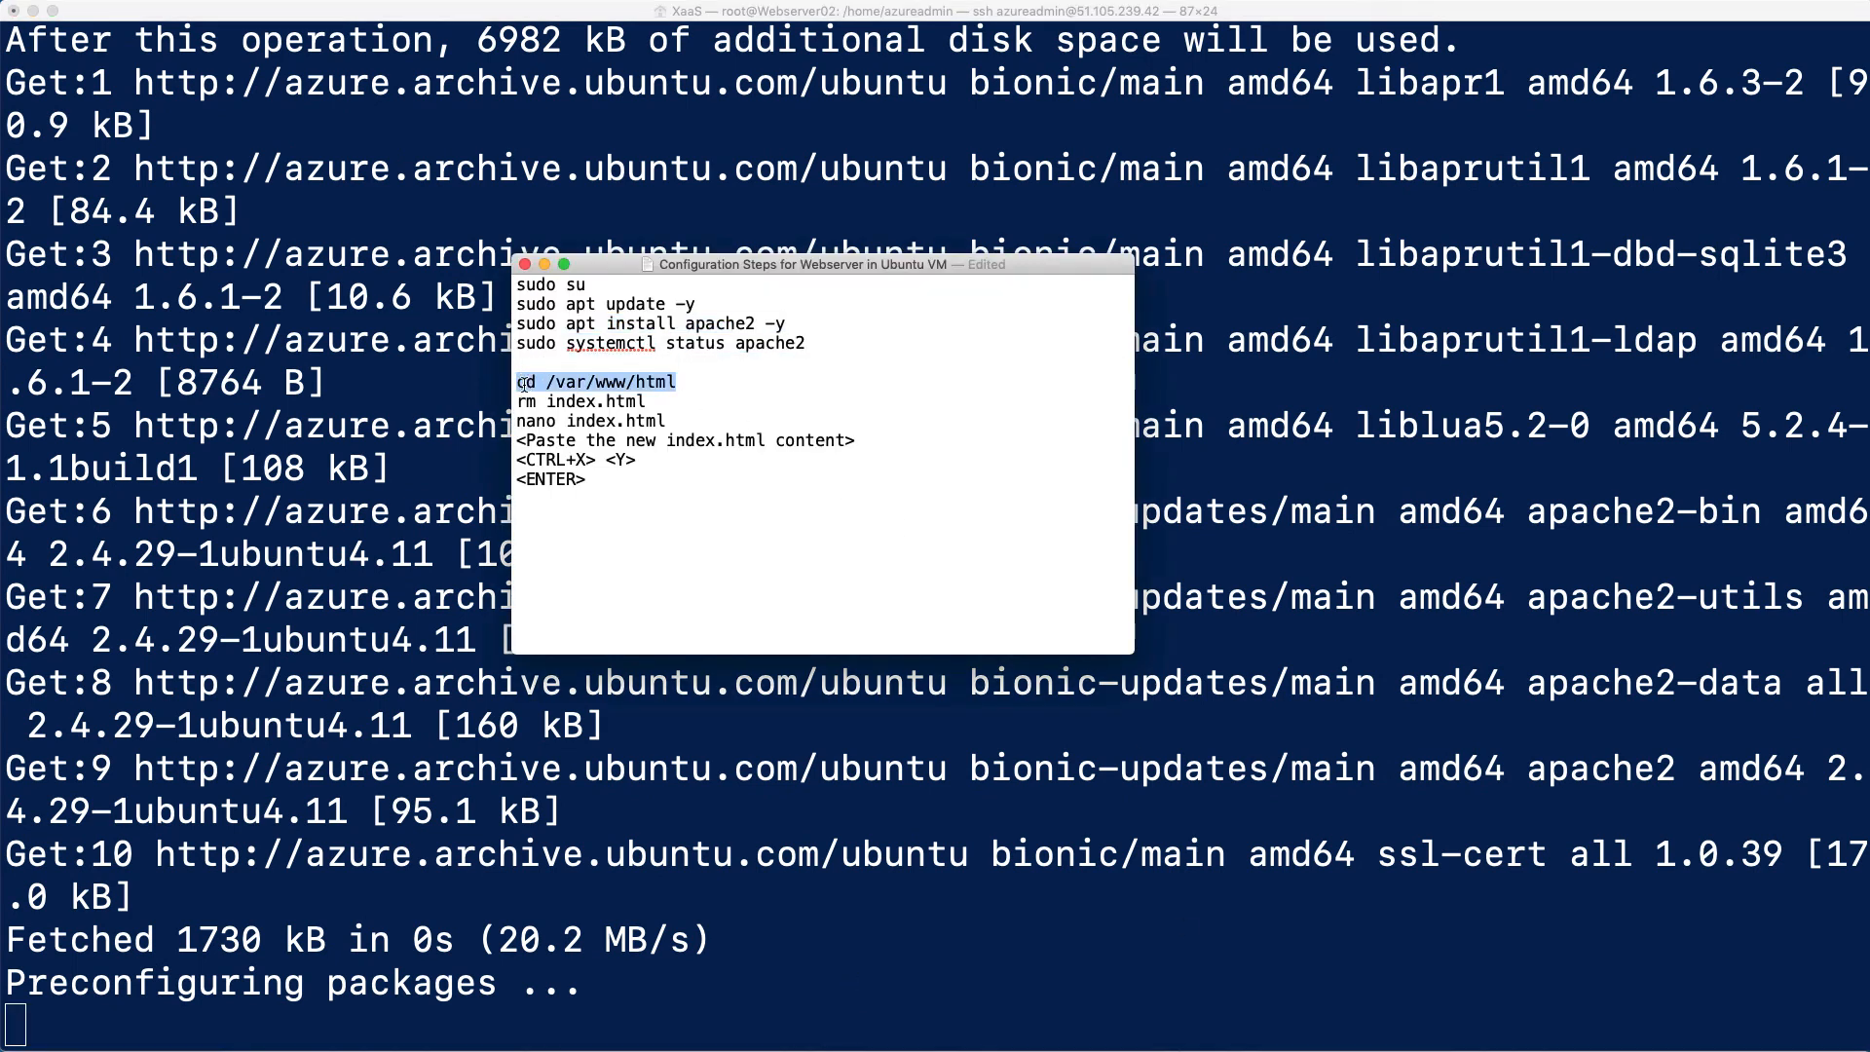
pyautogui.rightClick(646, 383)
pyautogui.click(691, 465)
pyautogui.click(773, 835)
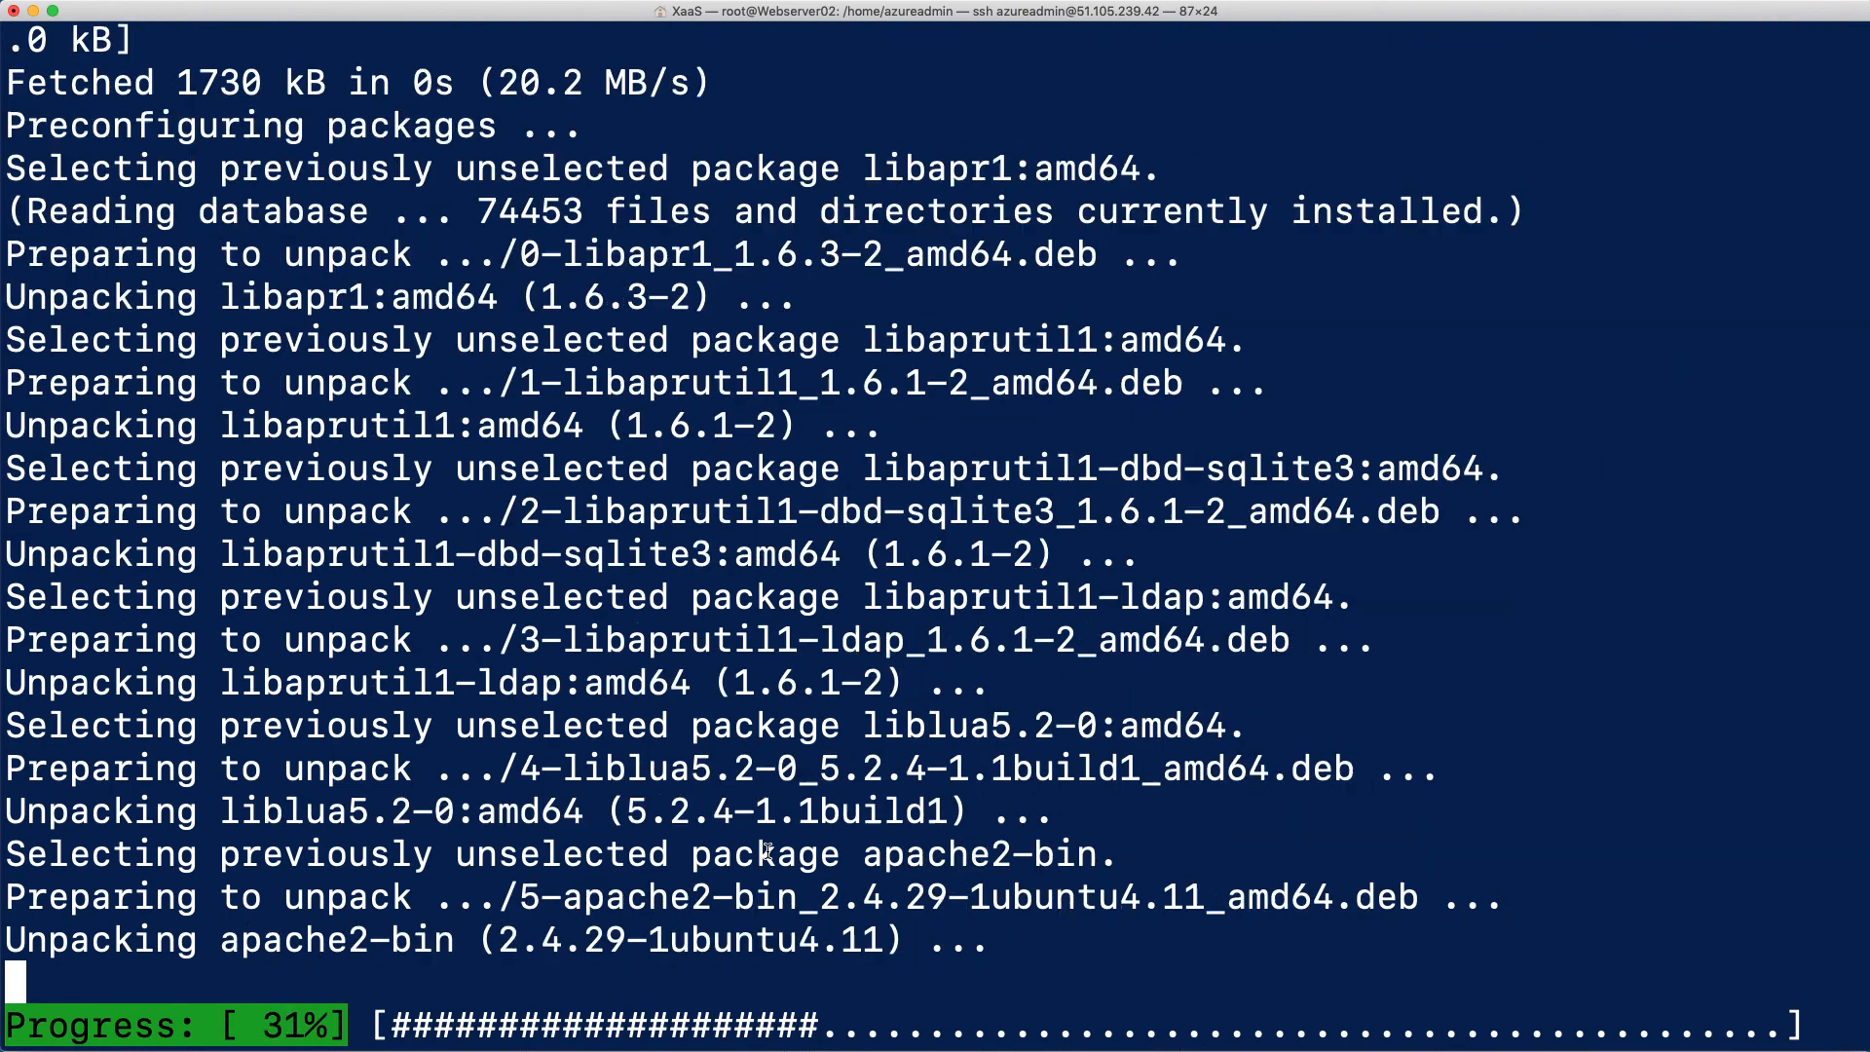
pyautogui.rightClick(880, 941)
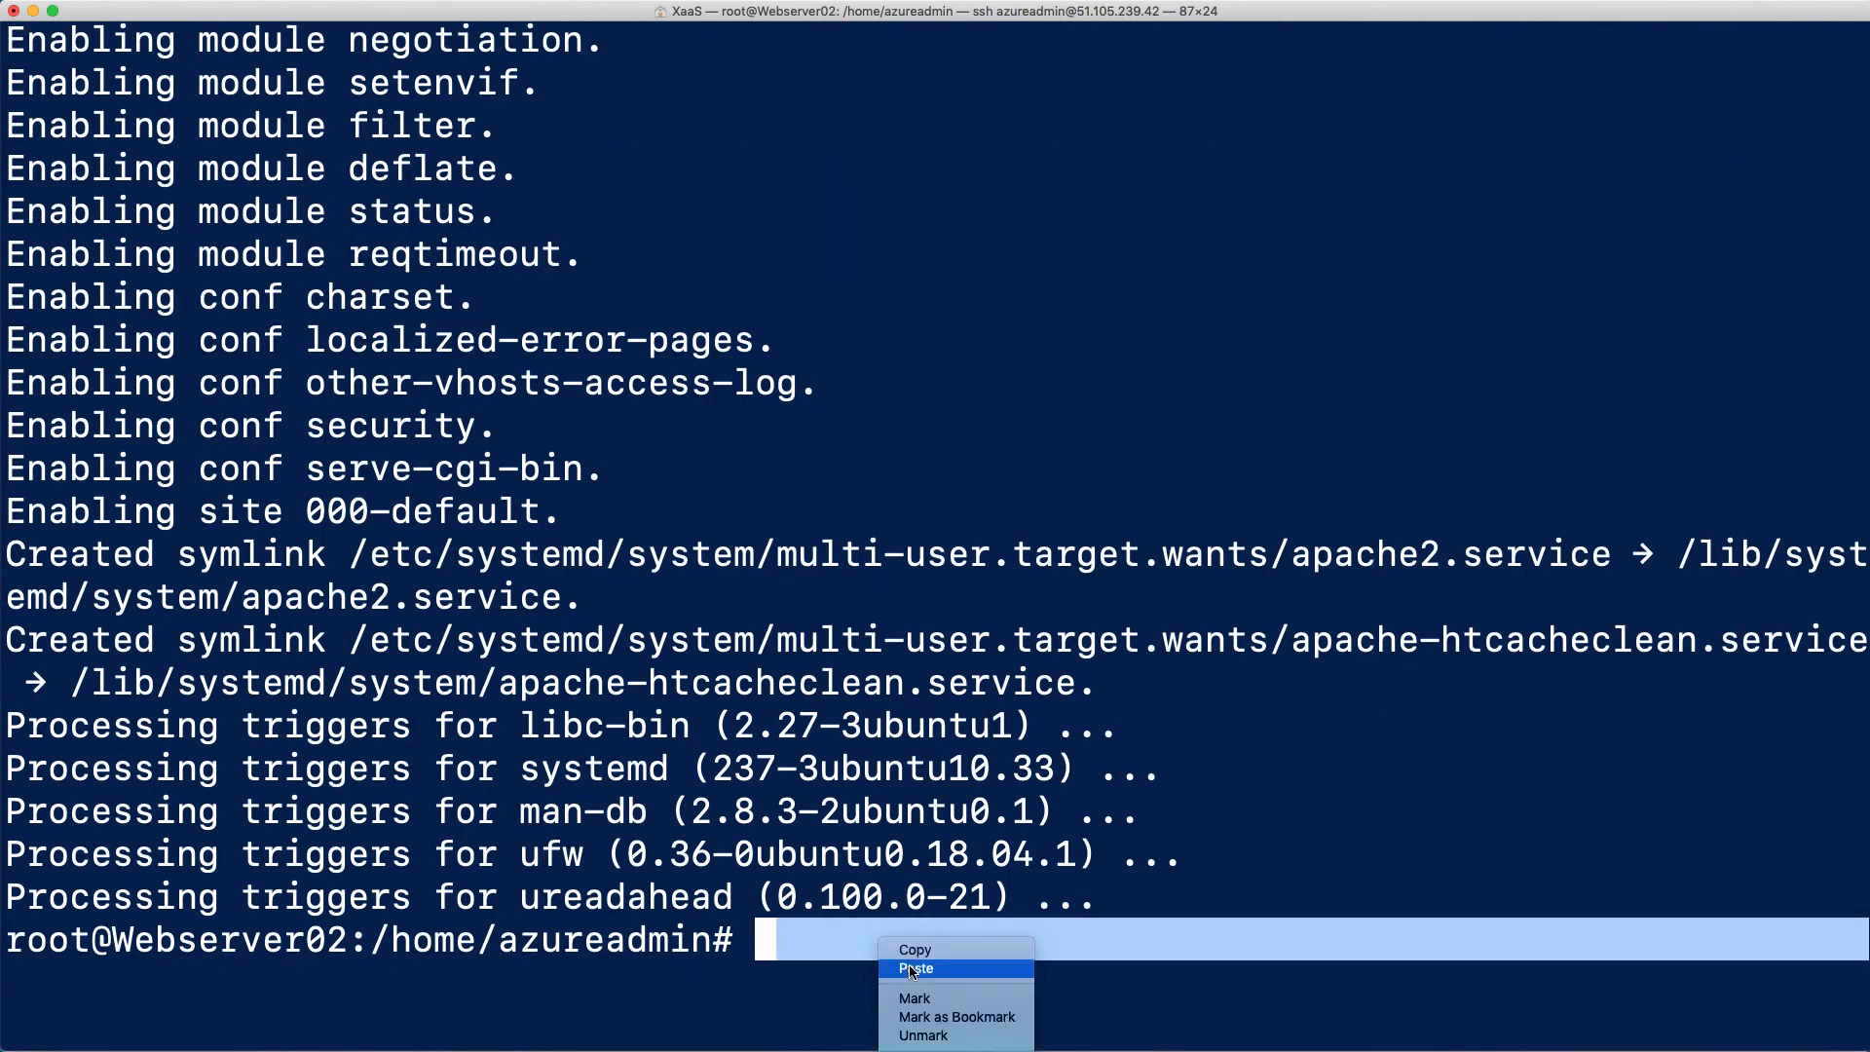
pyautogui.click(914, 968)
pyautogui.press('Return')
# Delete the default web page on Webserver02 by running rm index.html
pyautogui.press('Return')
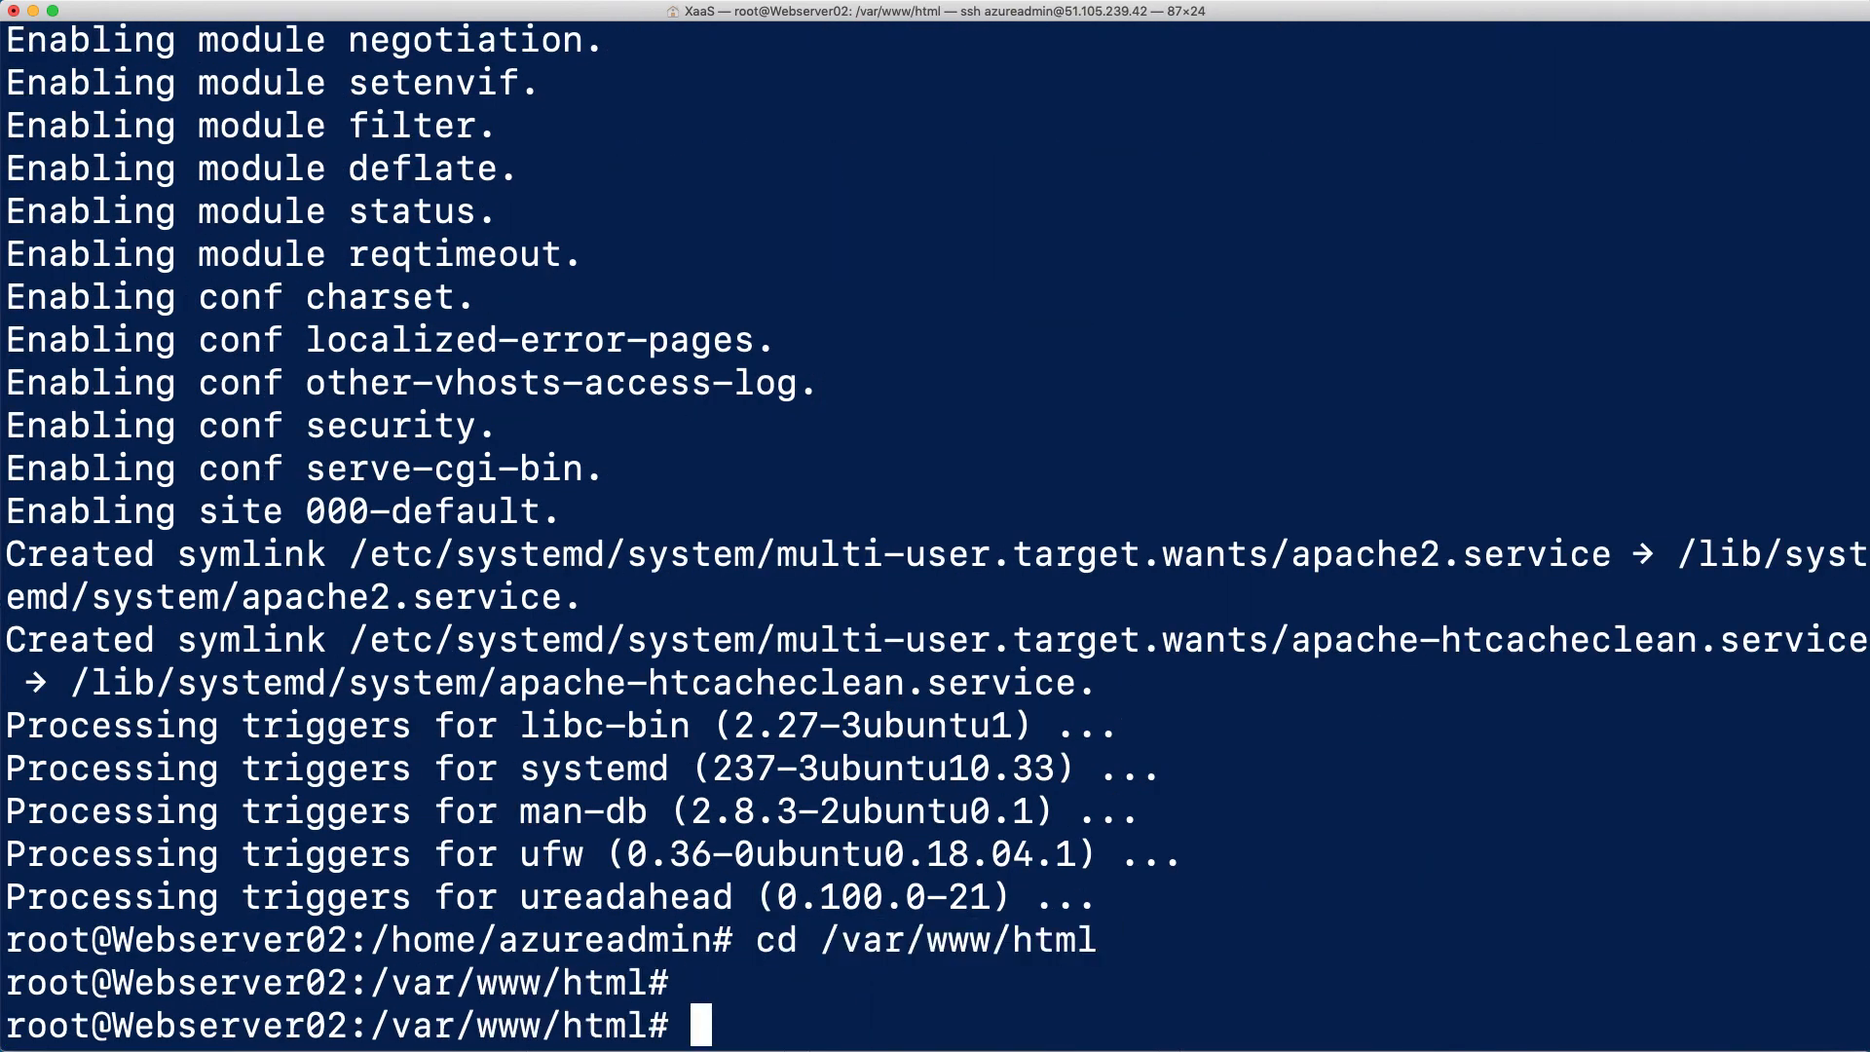
pyautogui.press('Return')
pyautogui.write('rm ')
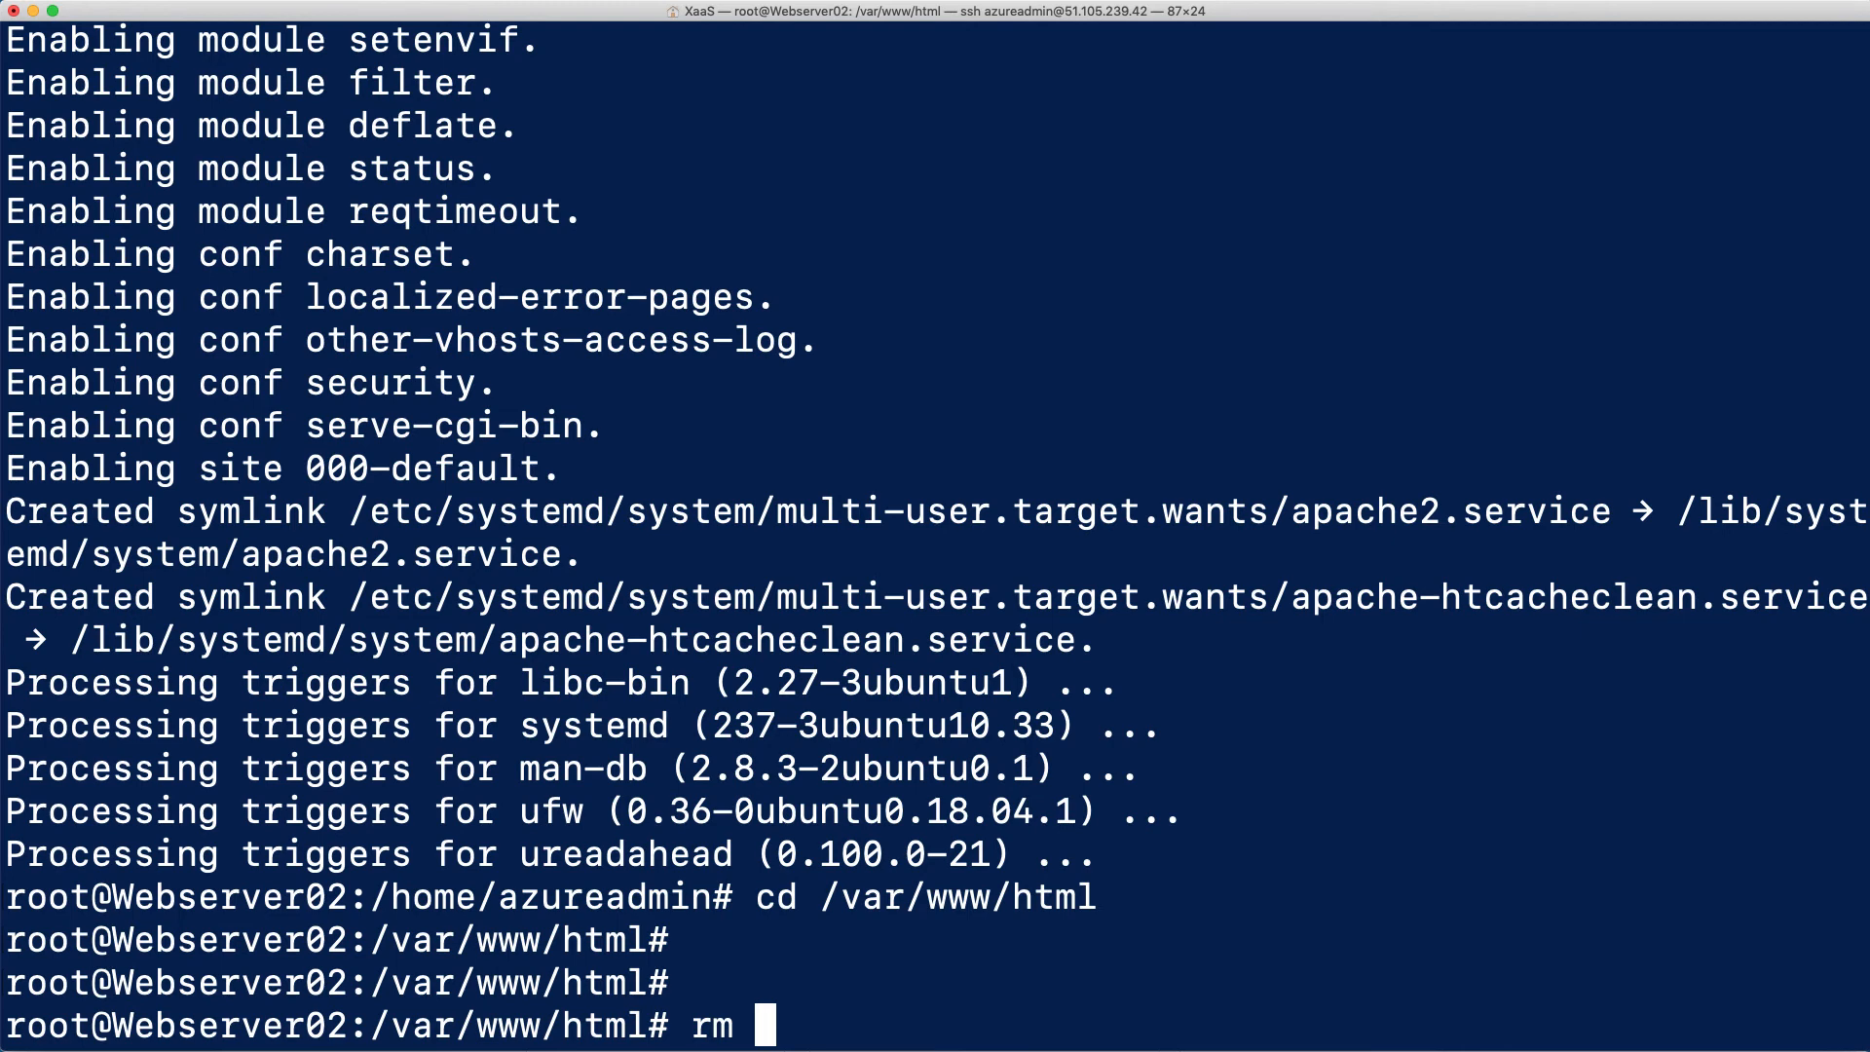
pyautogui.write('ind')
pyautogui.press('Tab')
pyautogui.press('Return')
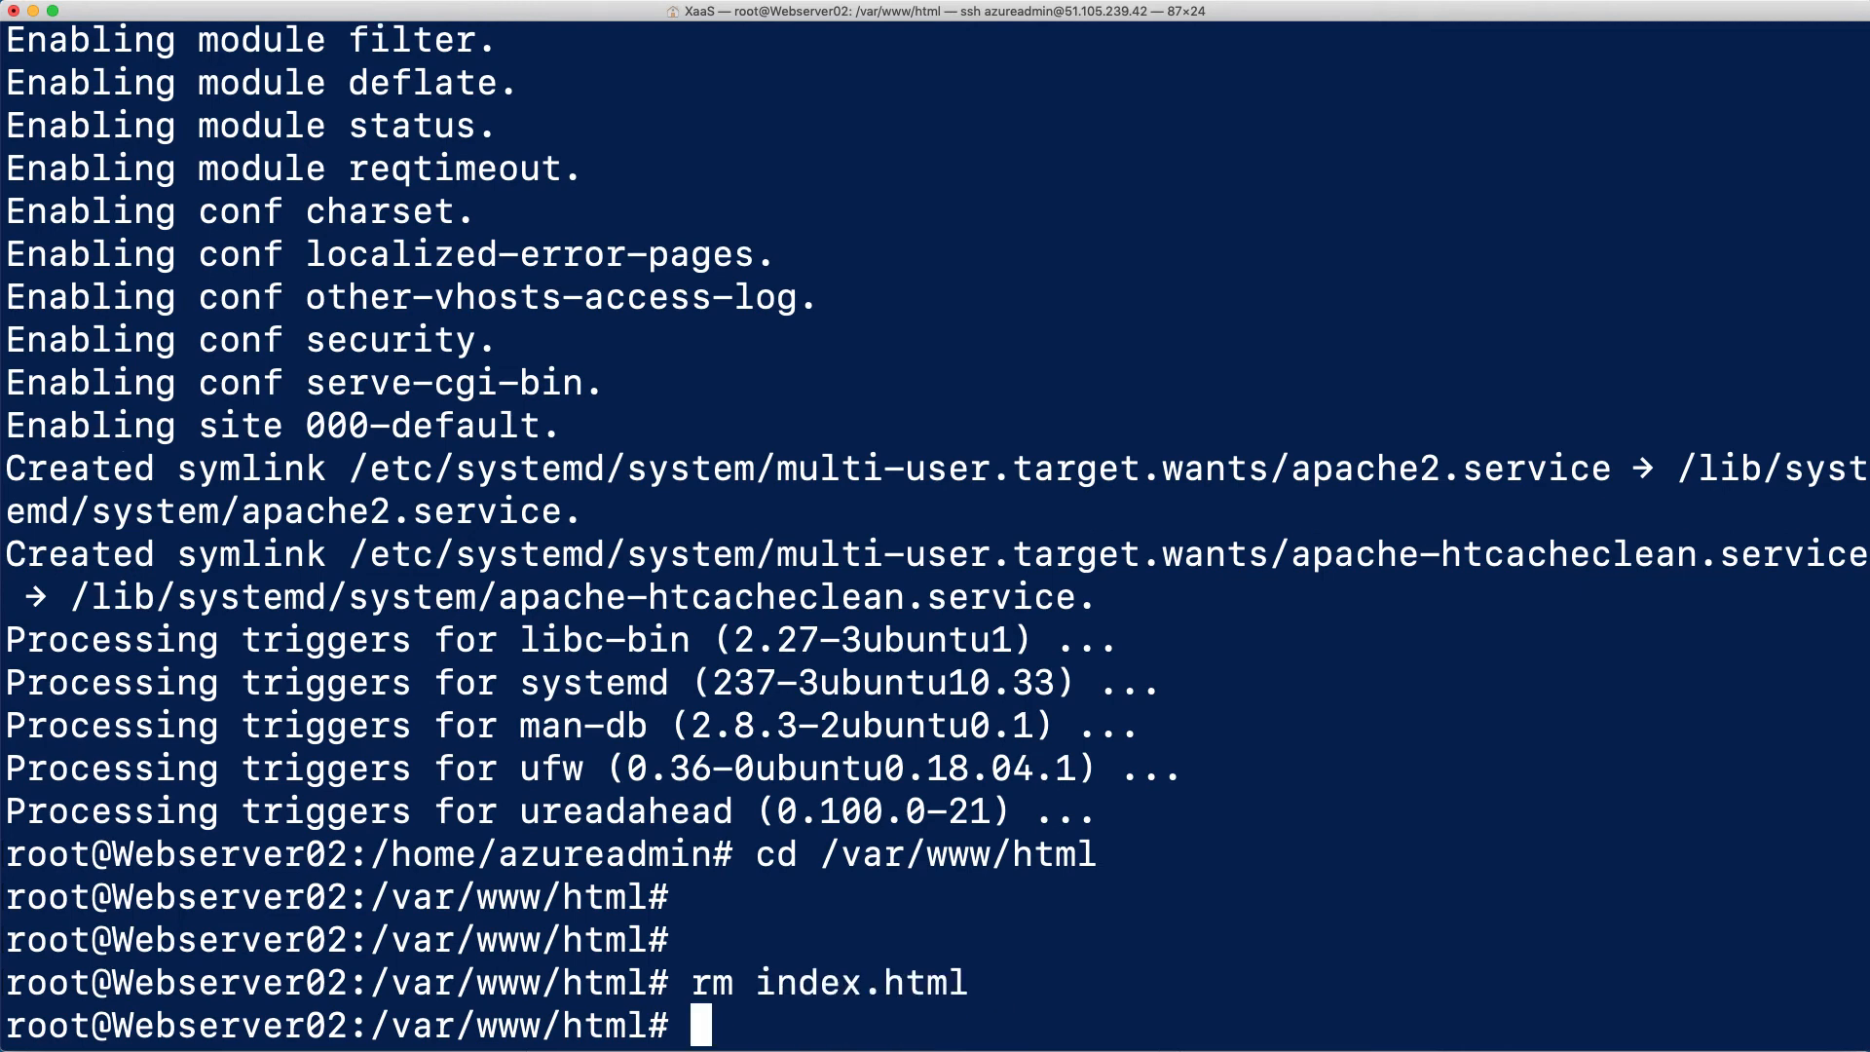
# Create a new, empty index.html in the nano editor on Webserver02
pyautogui.write('nano index.')
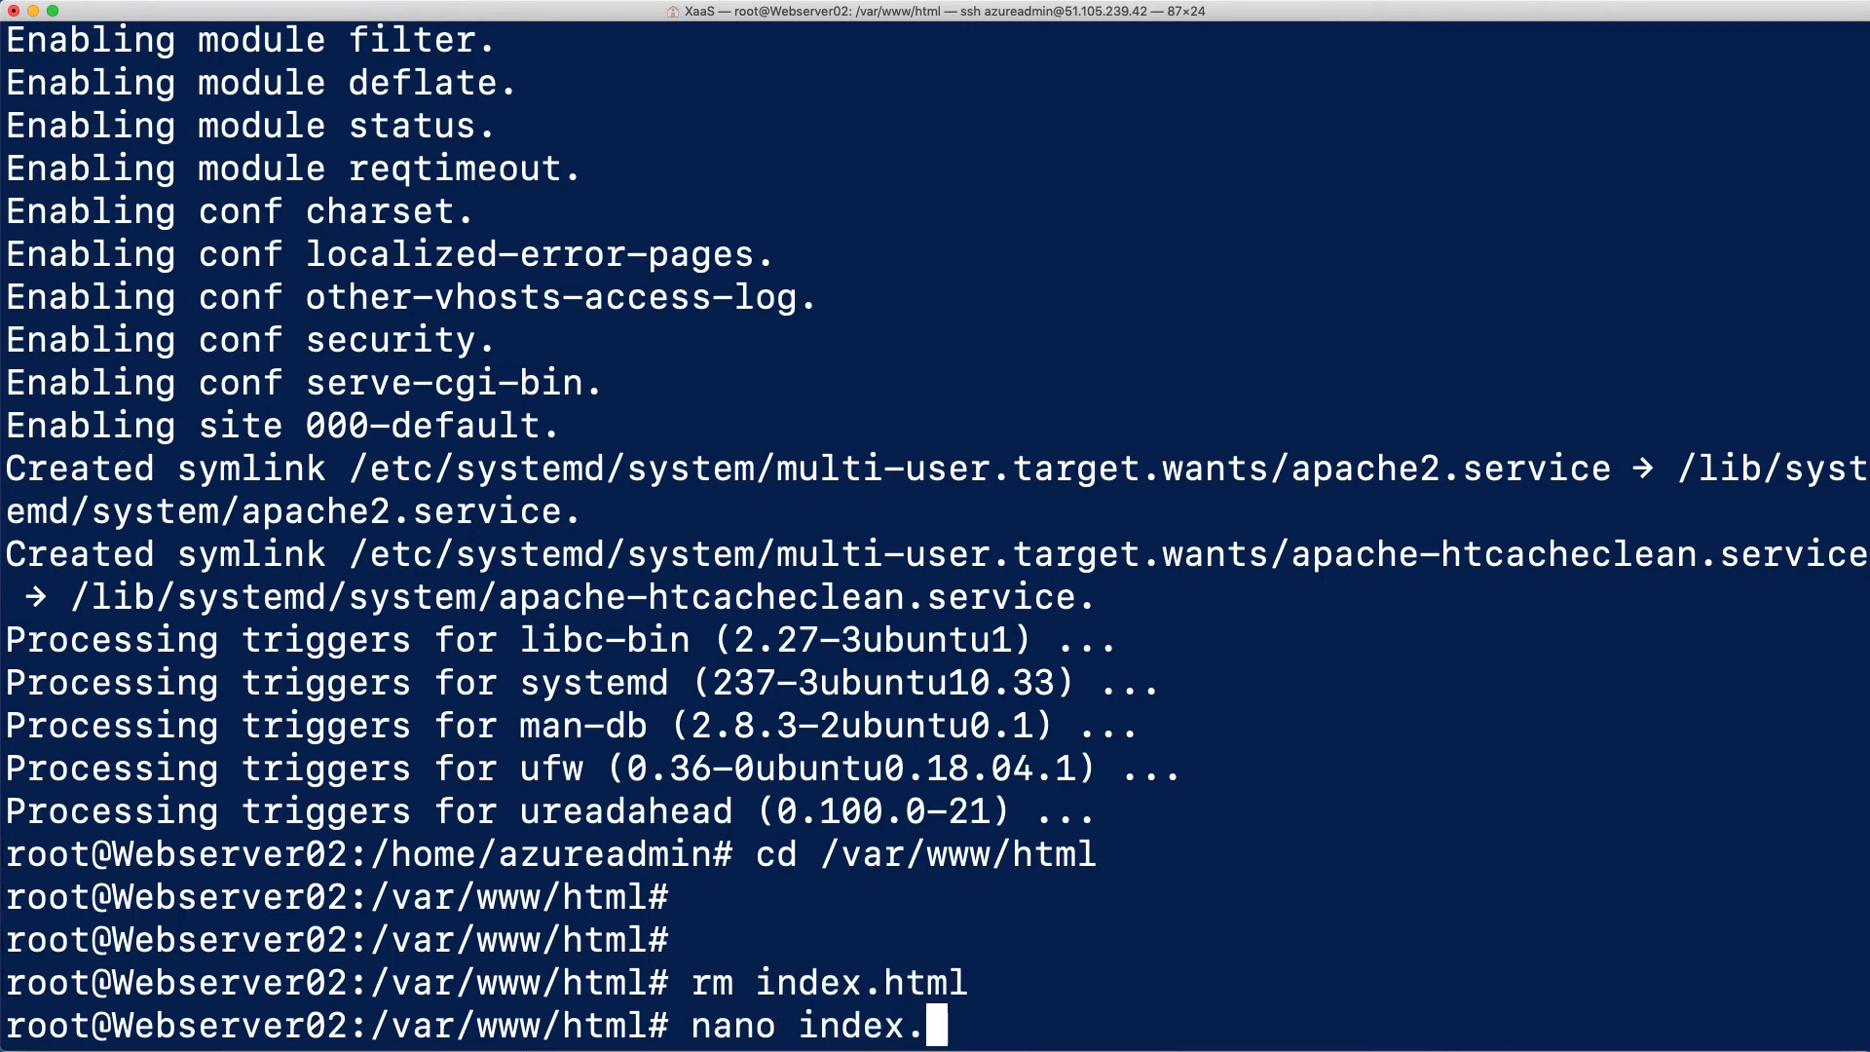
pyautogui.write('html')
pyautogui.press('Return')
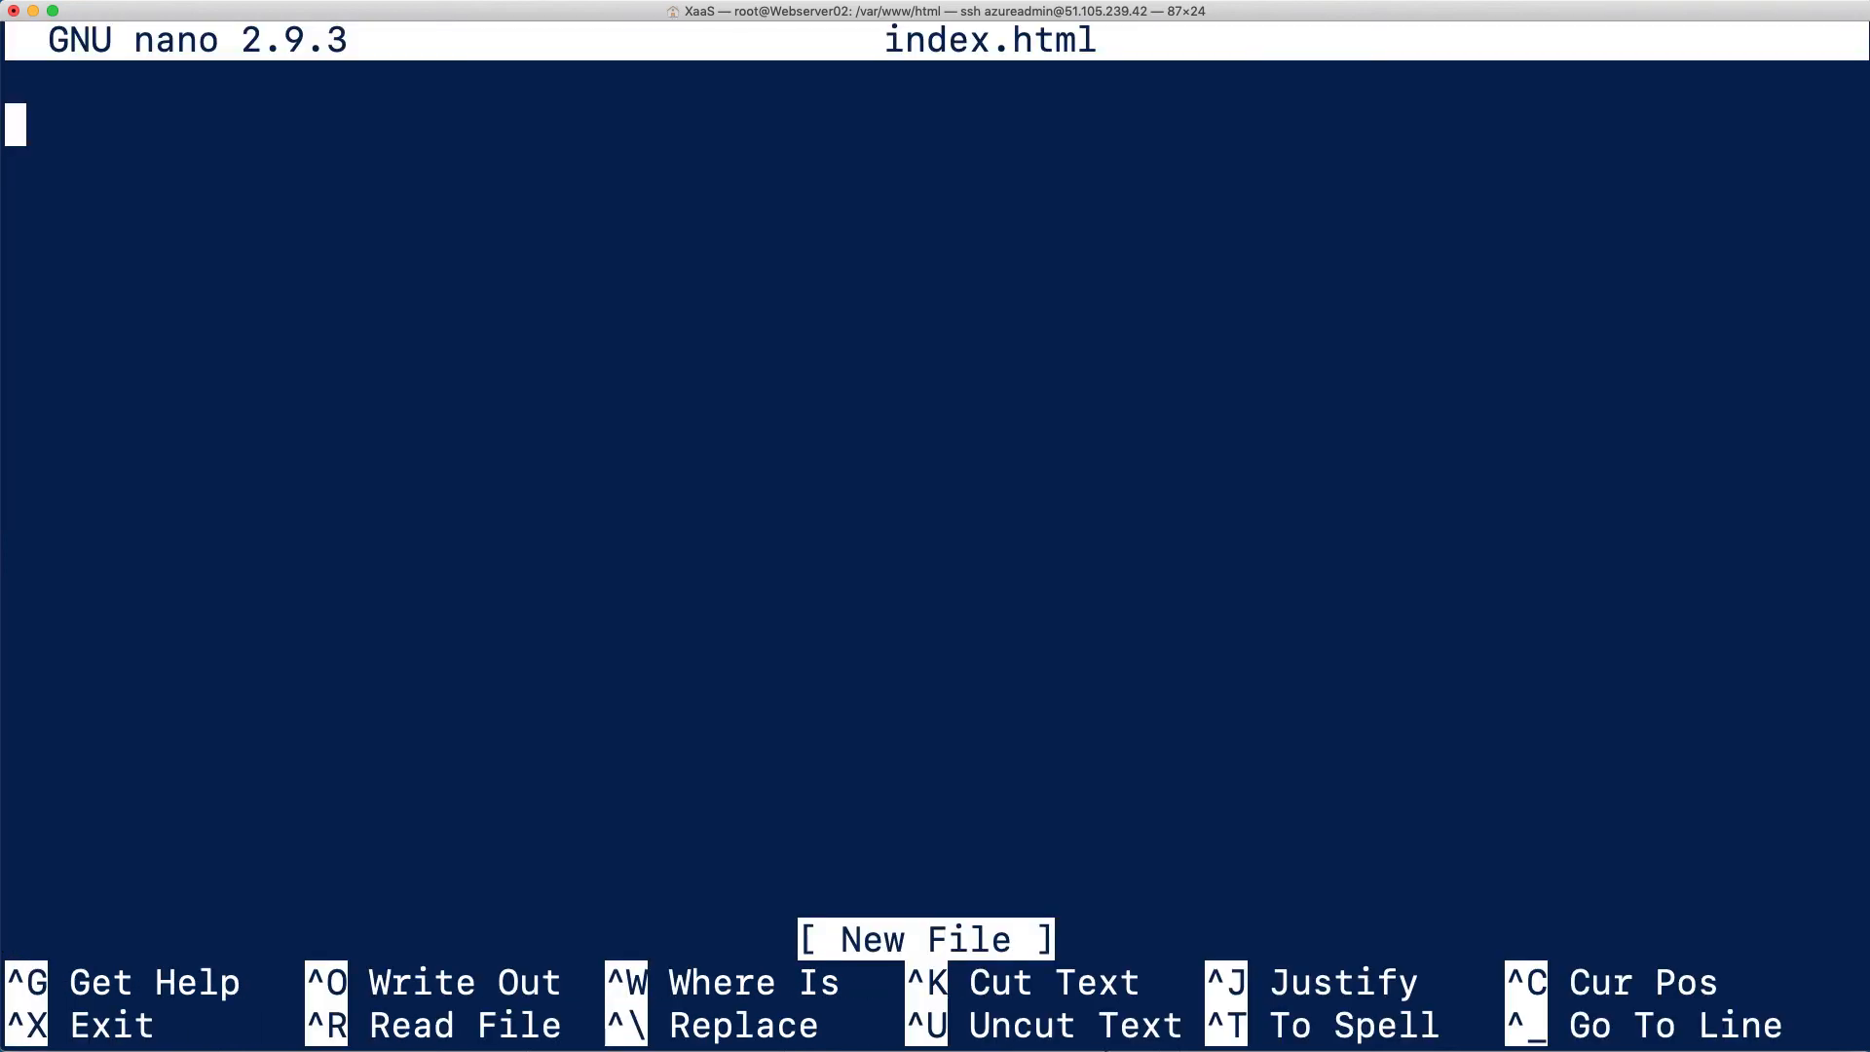
# Open index.html for Webserver 02.txt in TextMate, copy all of its HTML content, and close the file
pyautogui.press('super+Tab')
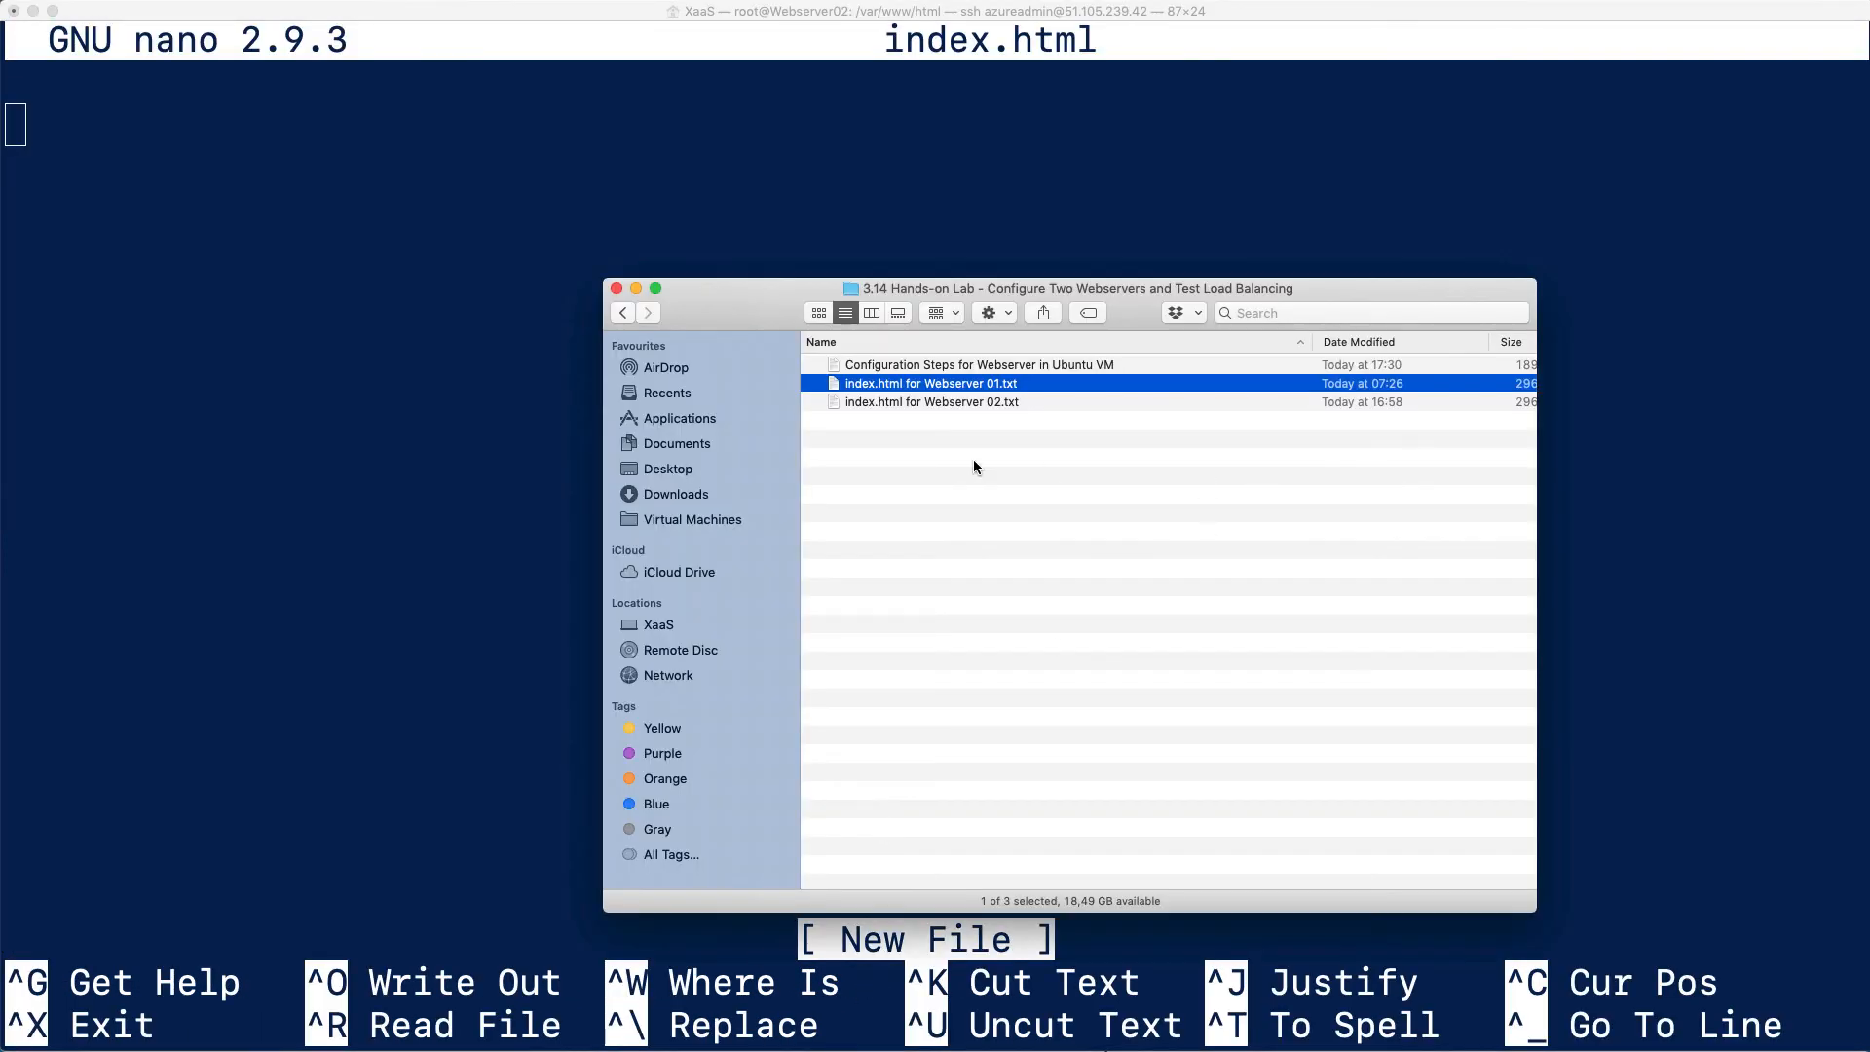
pyautogui.click(985, 402)
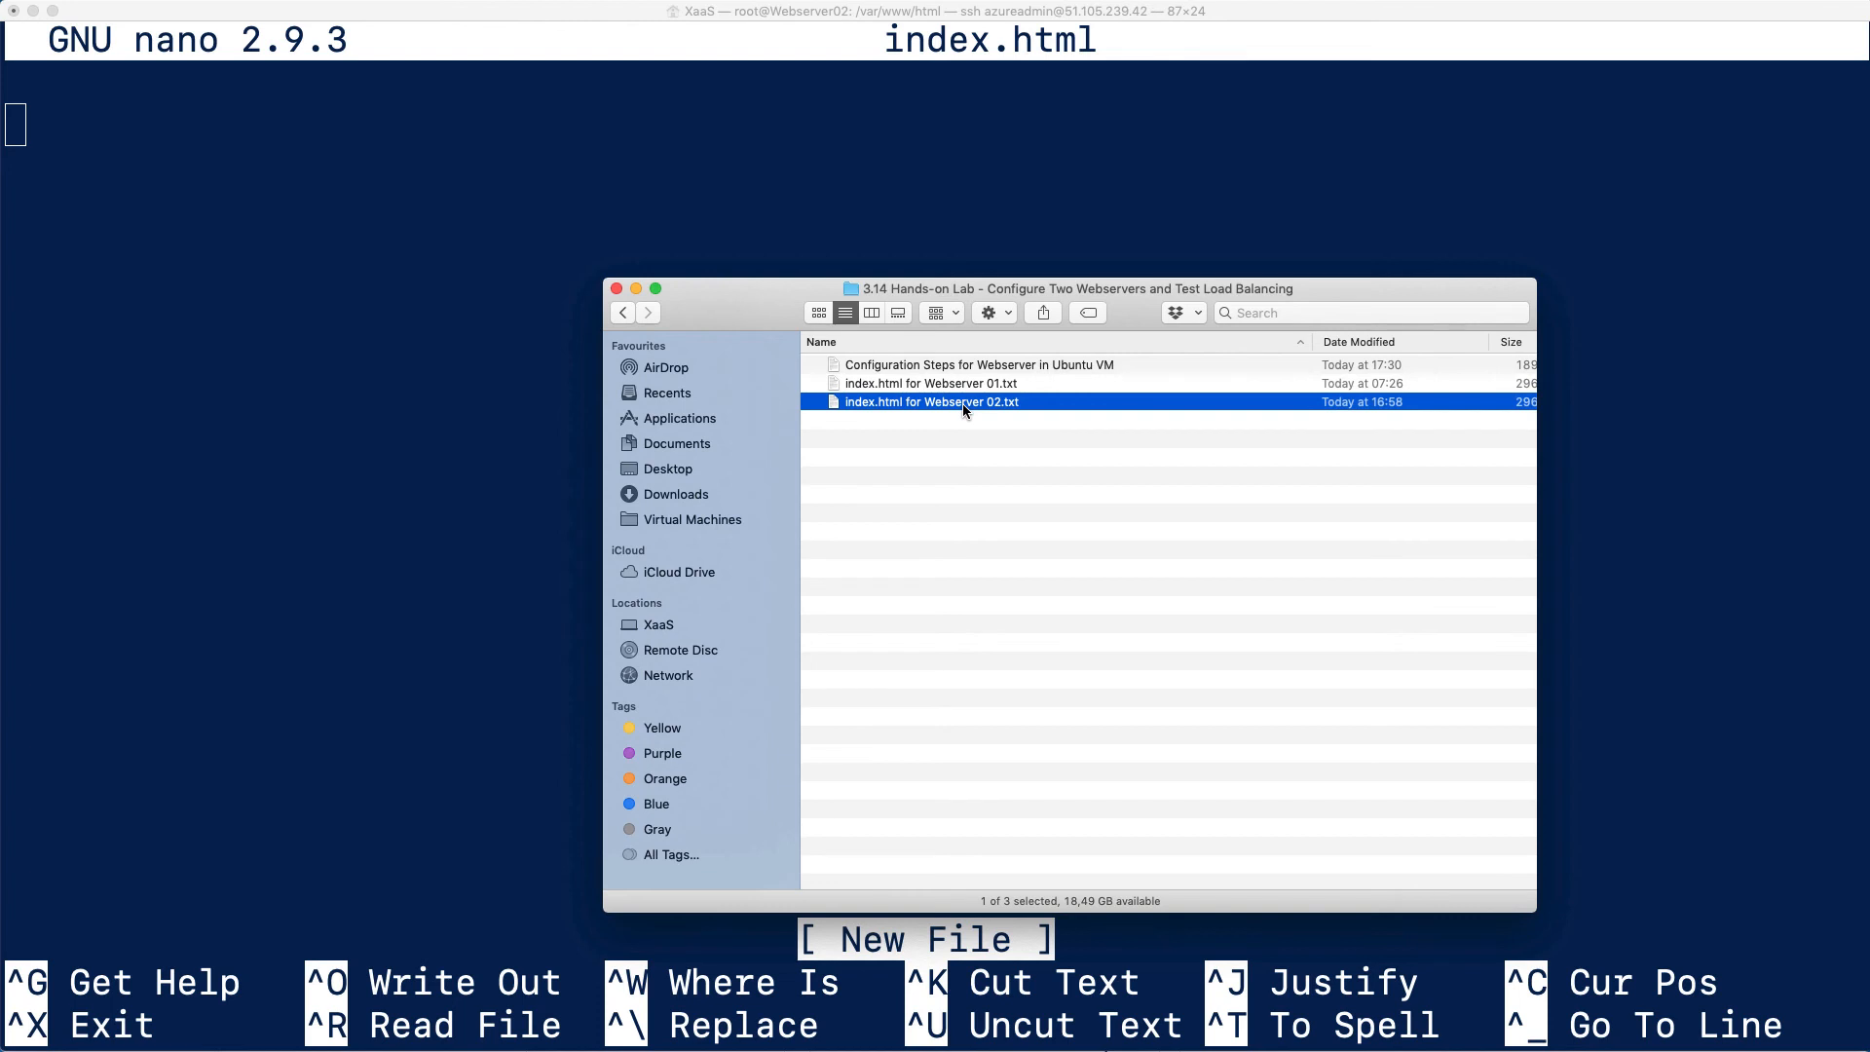
pyautogui.rightClick(962, 404)
pyautogui.moveTo(1168, 441)
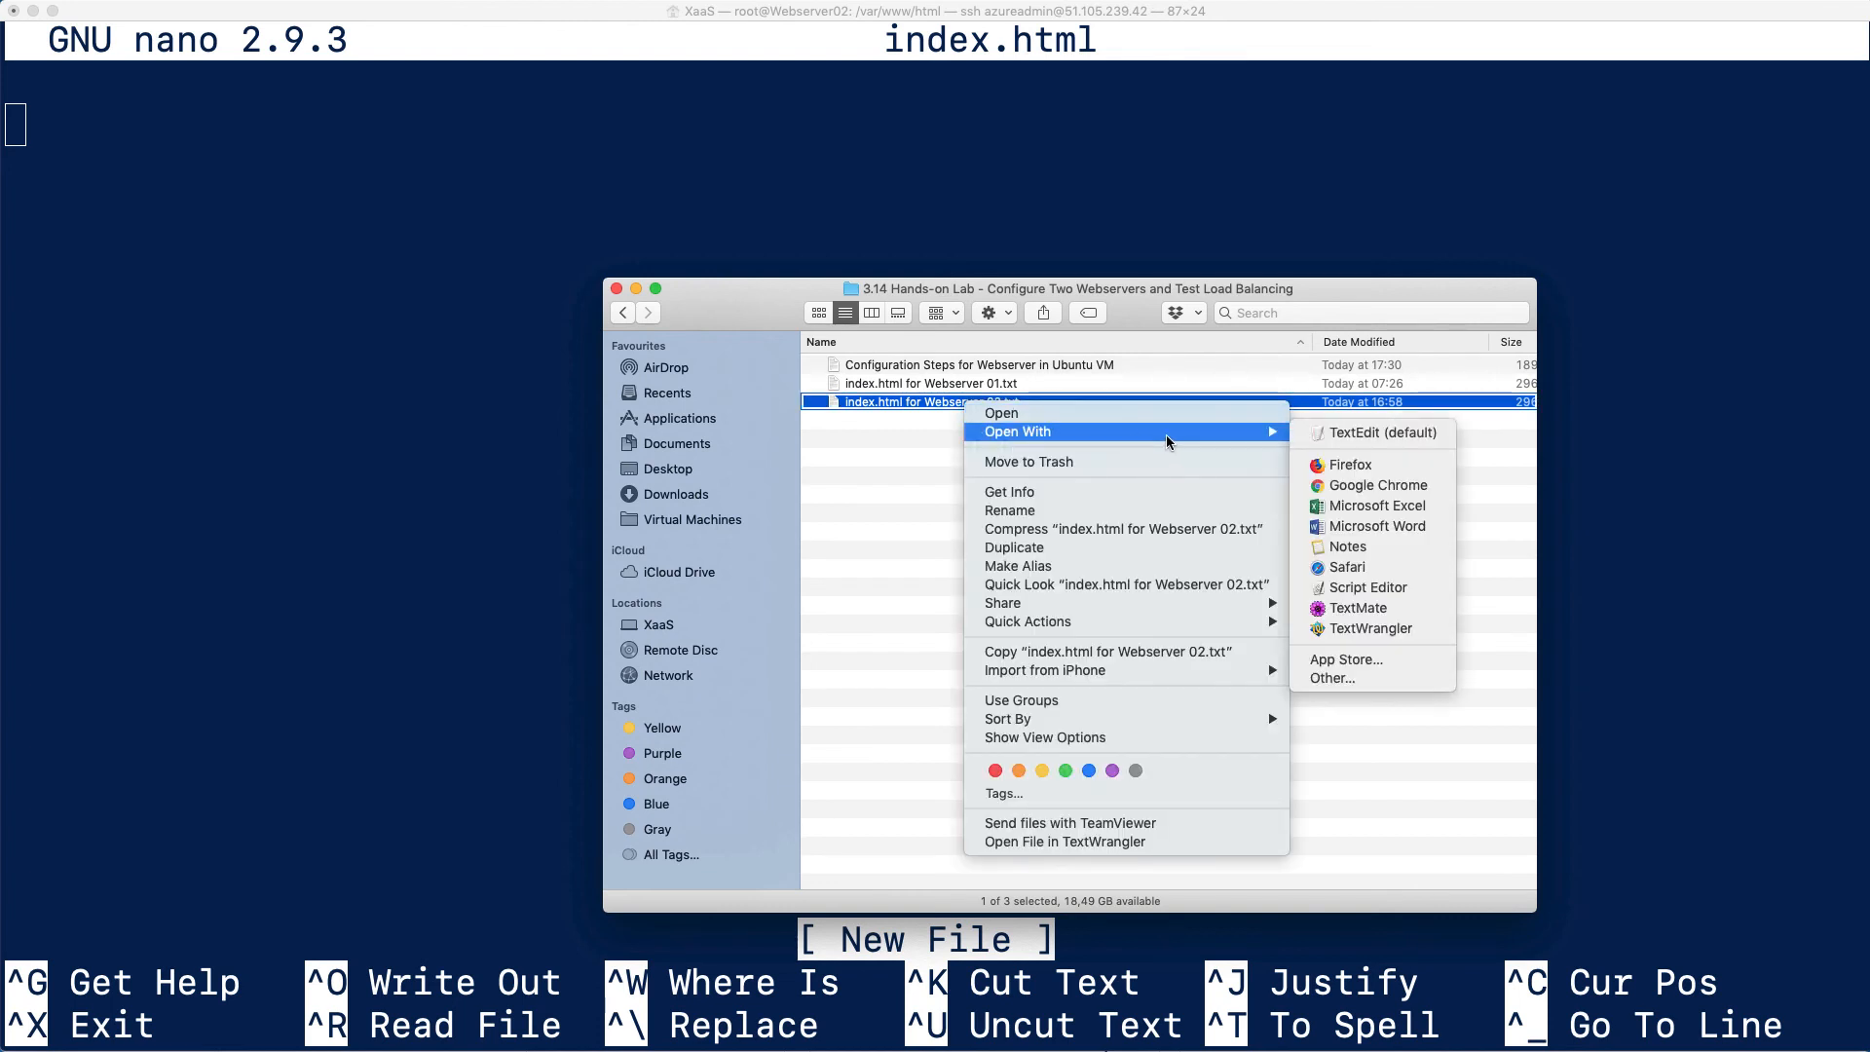
pyautogui.click(1364, 609)
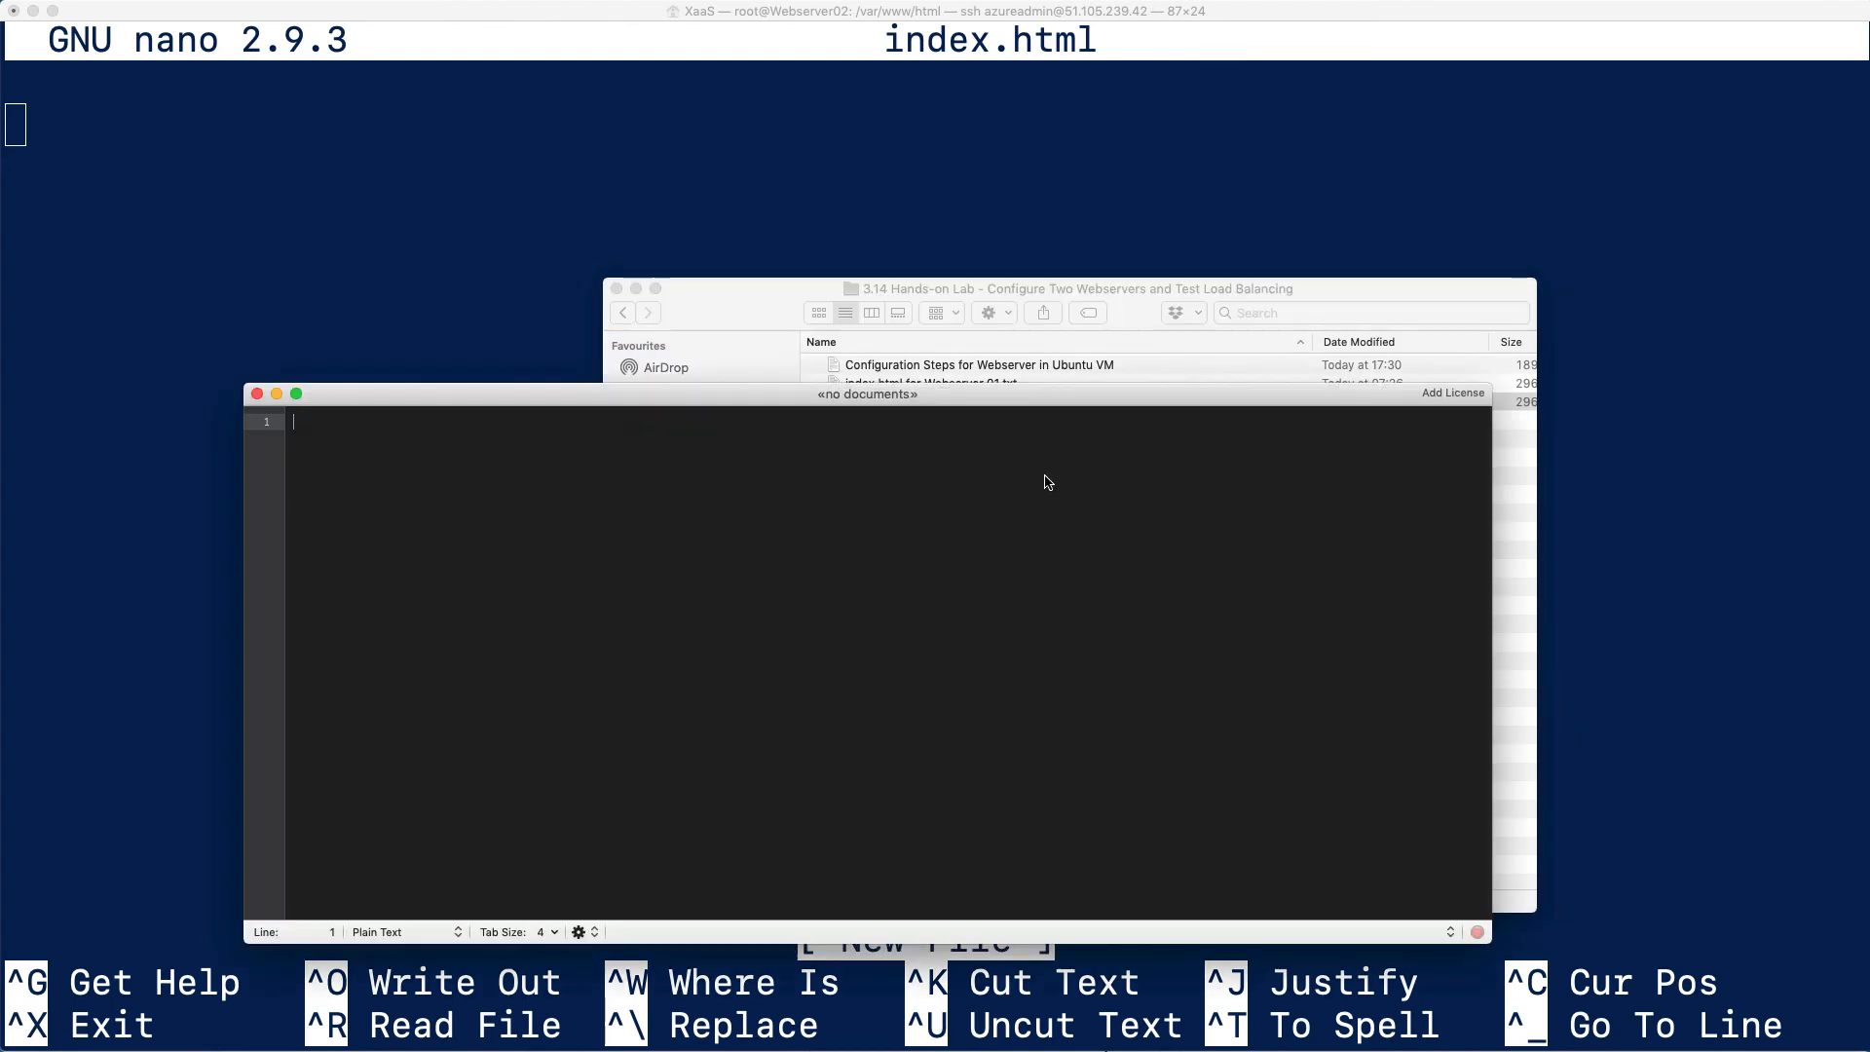
pyautogui.moveTo(371, 522); pyautogui.dragTo(332, 428)
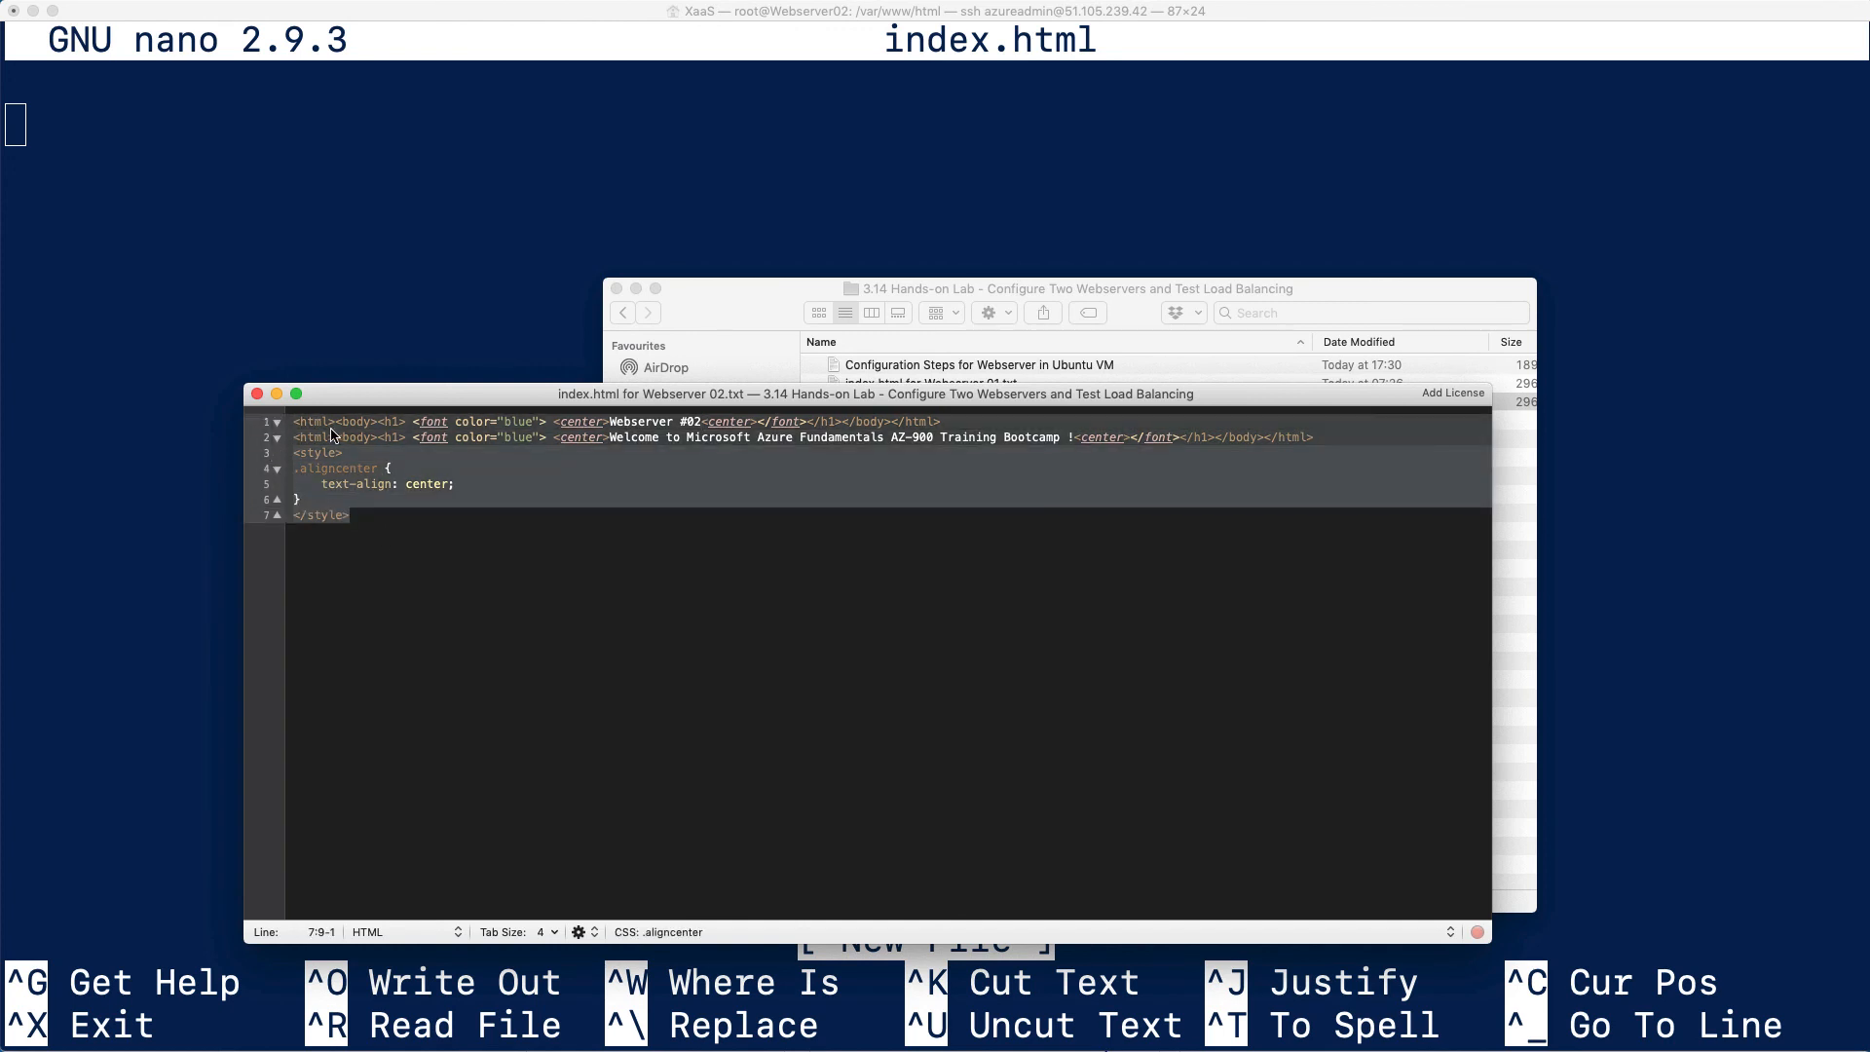
pyautogui.click(256, 393)
# Paste the copied HTML into the empty index.html in nano on Webserver02, save it under the same name and exit the editor
pyautogui.click(250, 300)
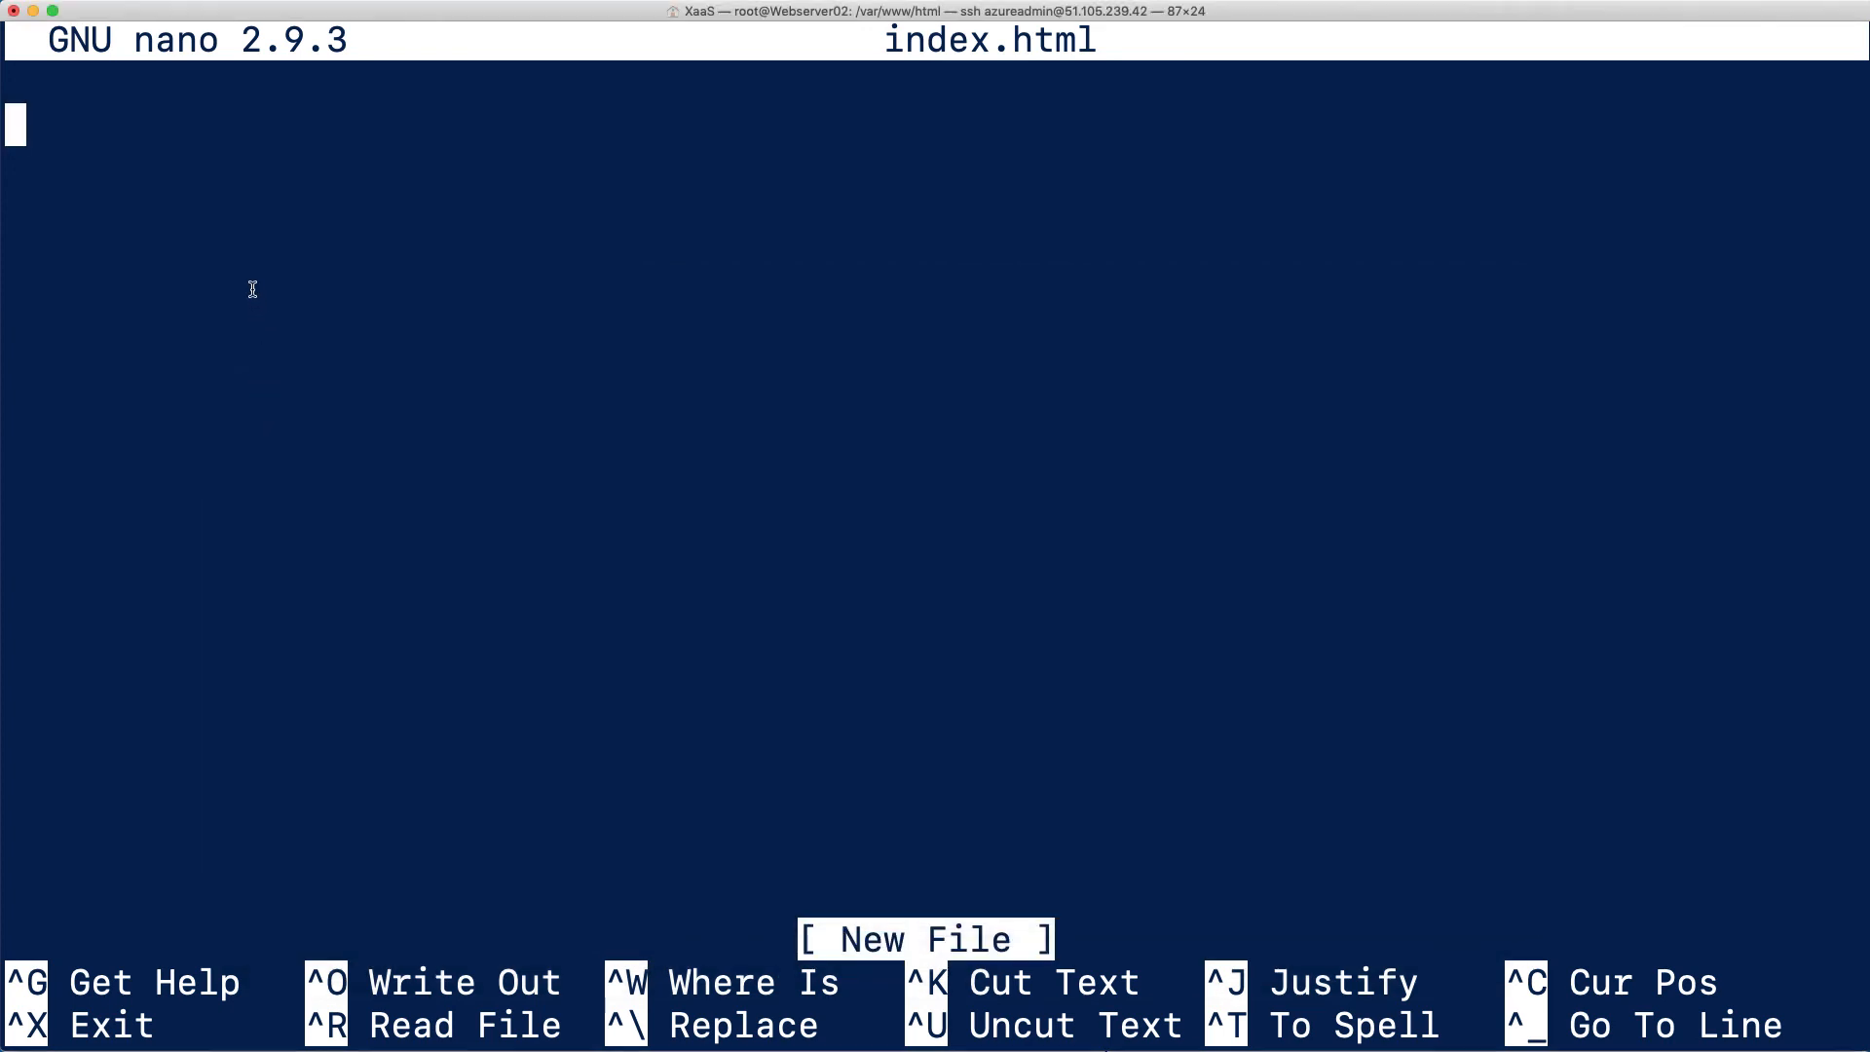
pyautogui.rightClick(251, 290)
pyautogui.click(287, 315)
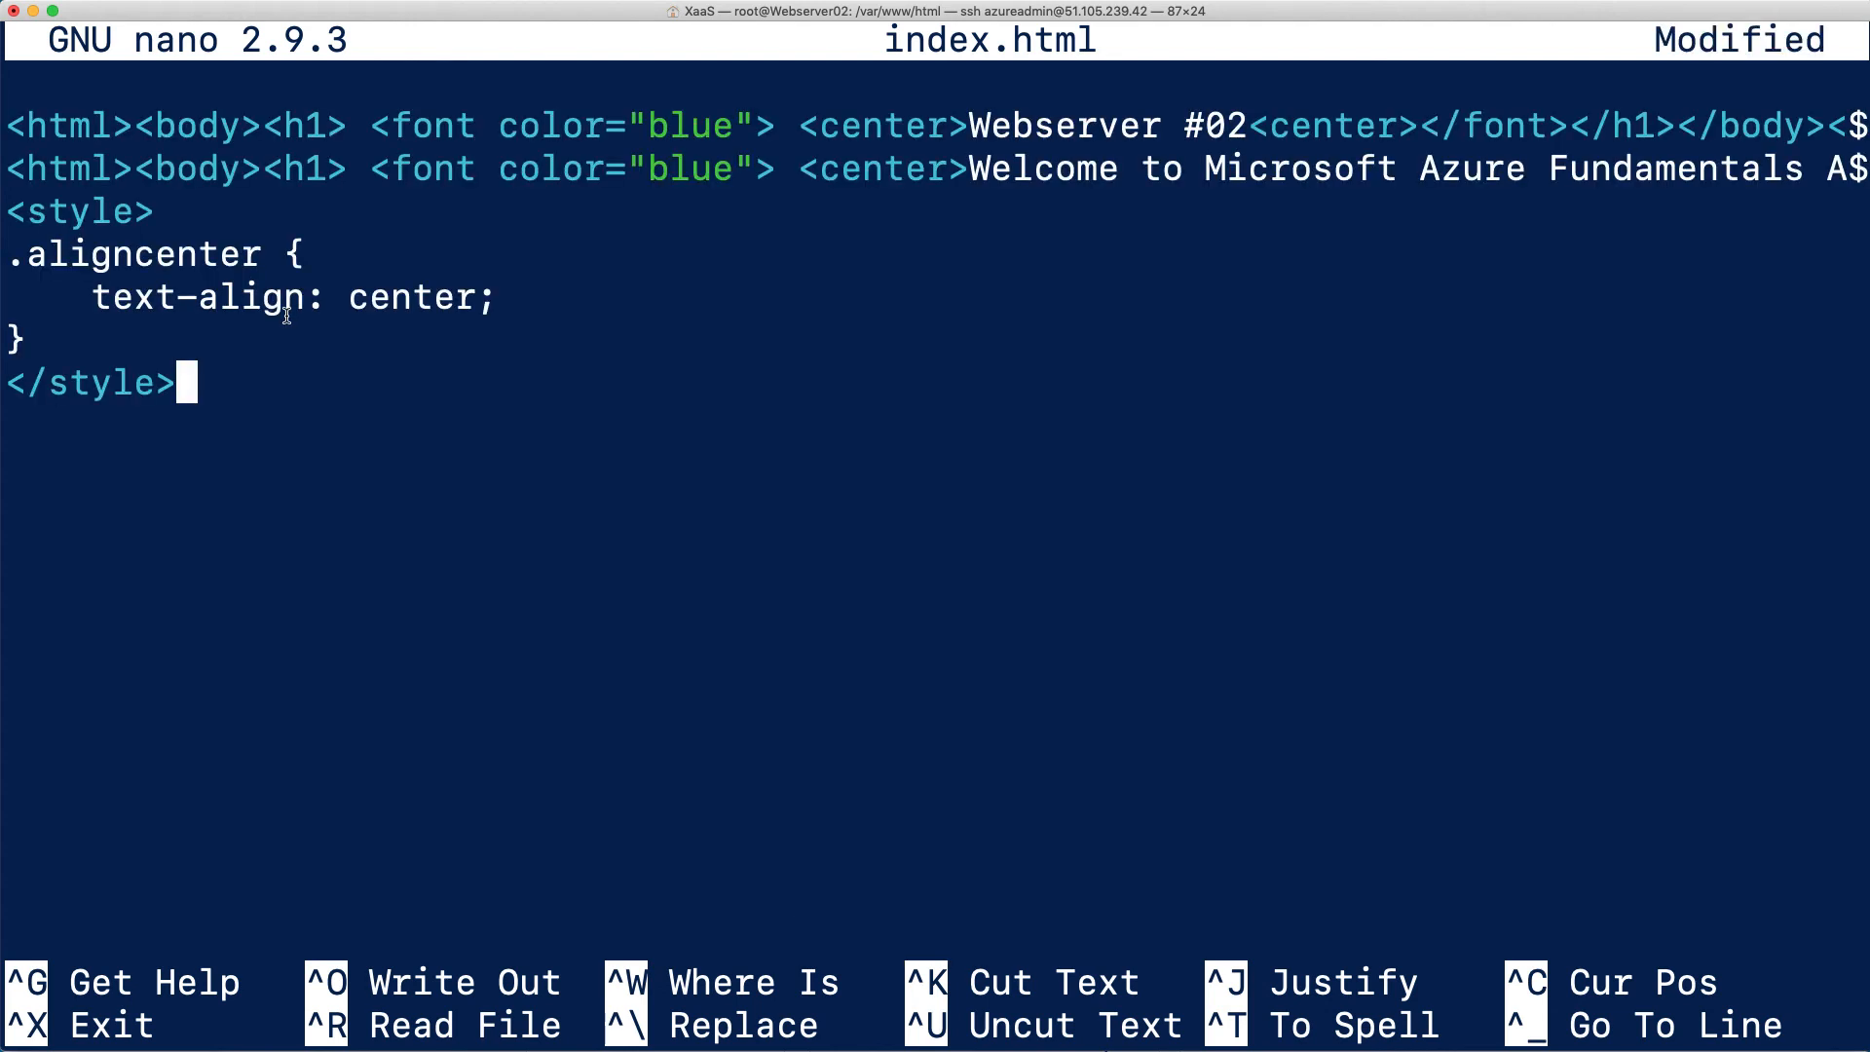
pyautogui.hotkey('ctrl', 'x')
pyautogui.press('y')
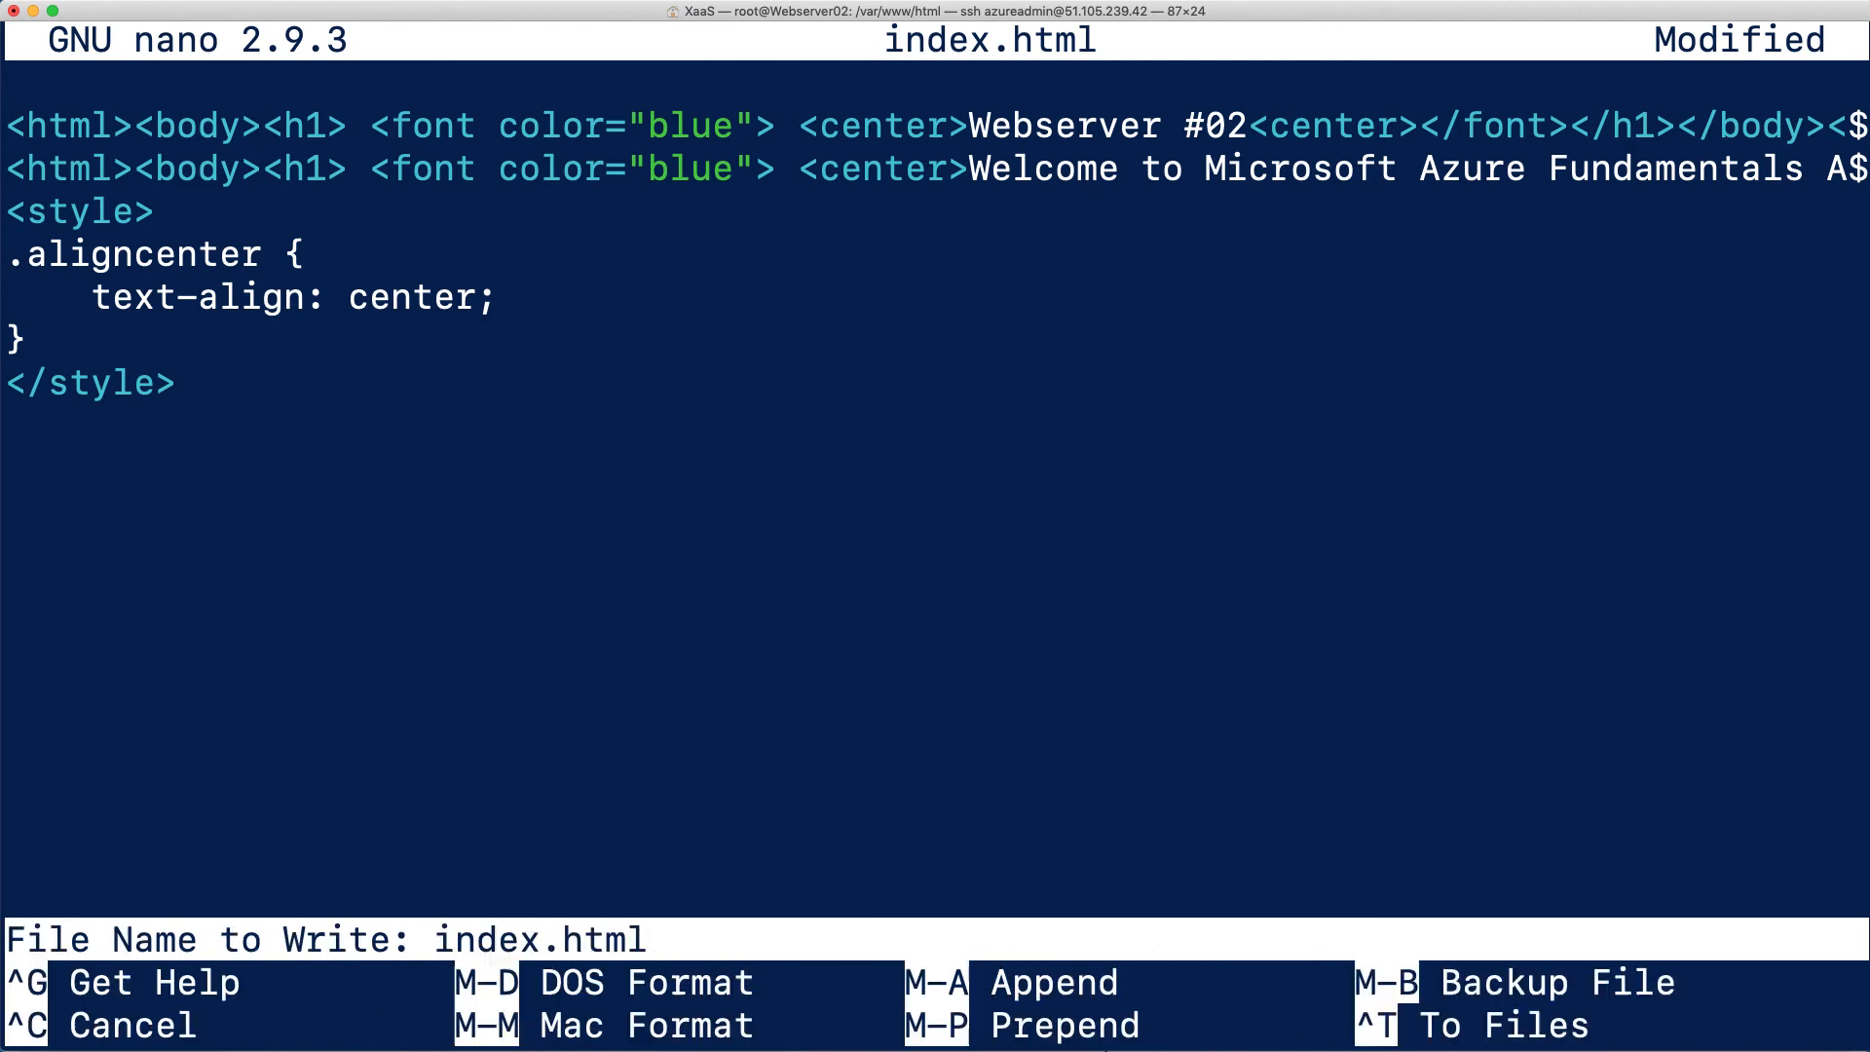
pyautogui.press('Return')
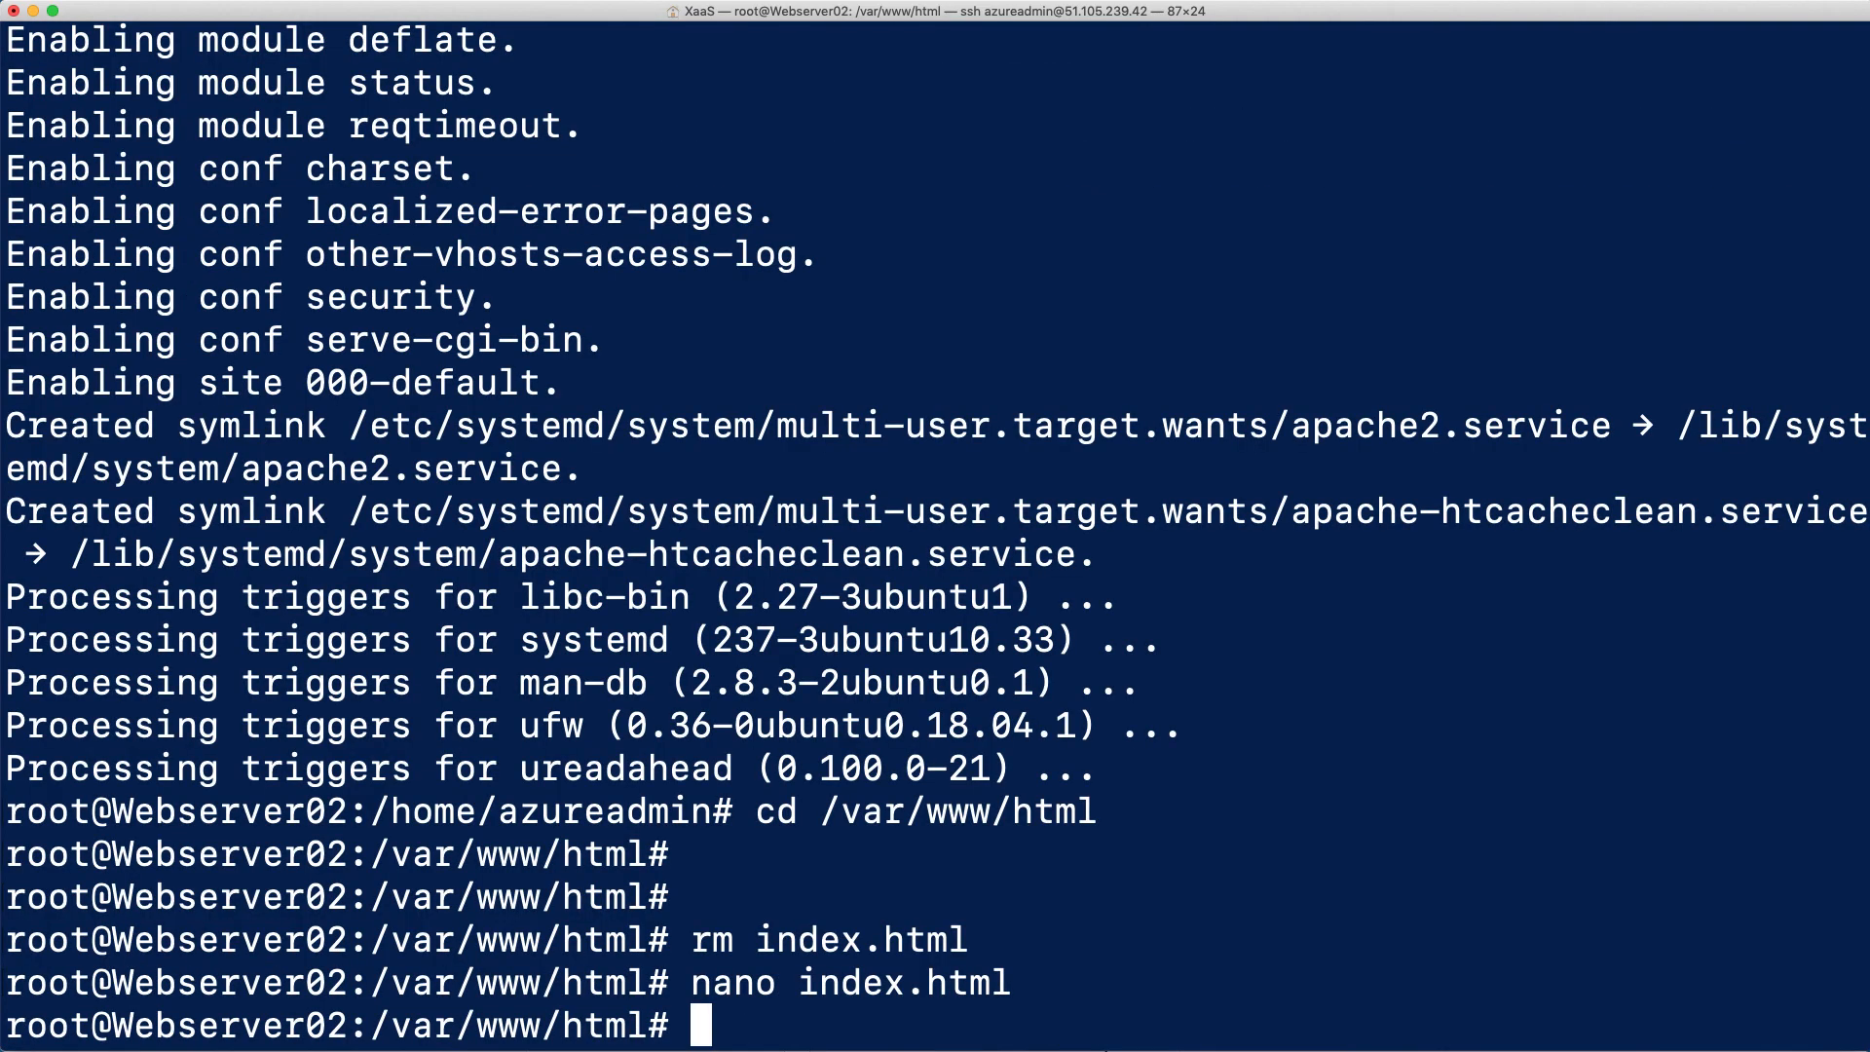
# Run cat index.html on Webserver02 and check the server heading and the welcome text in the file
pyautogui.press('Return')
pyautogui.press('Return')
pyautogui.write('cat index.html')
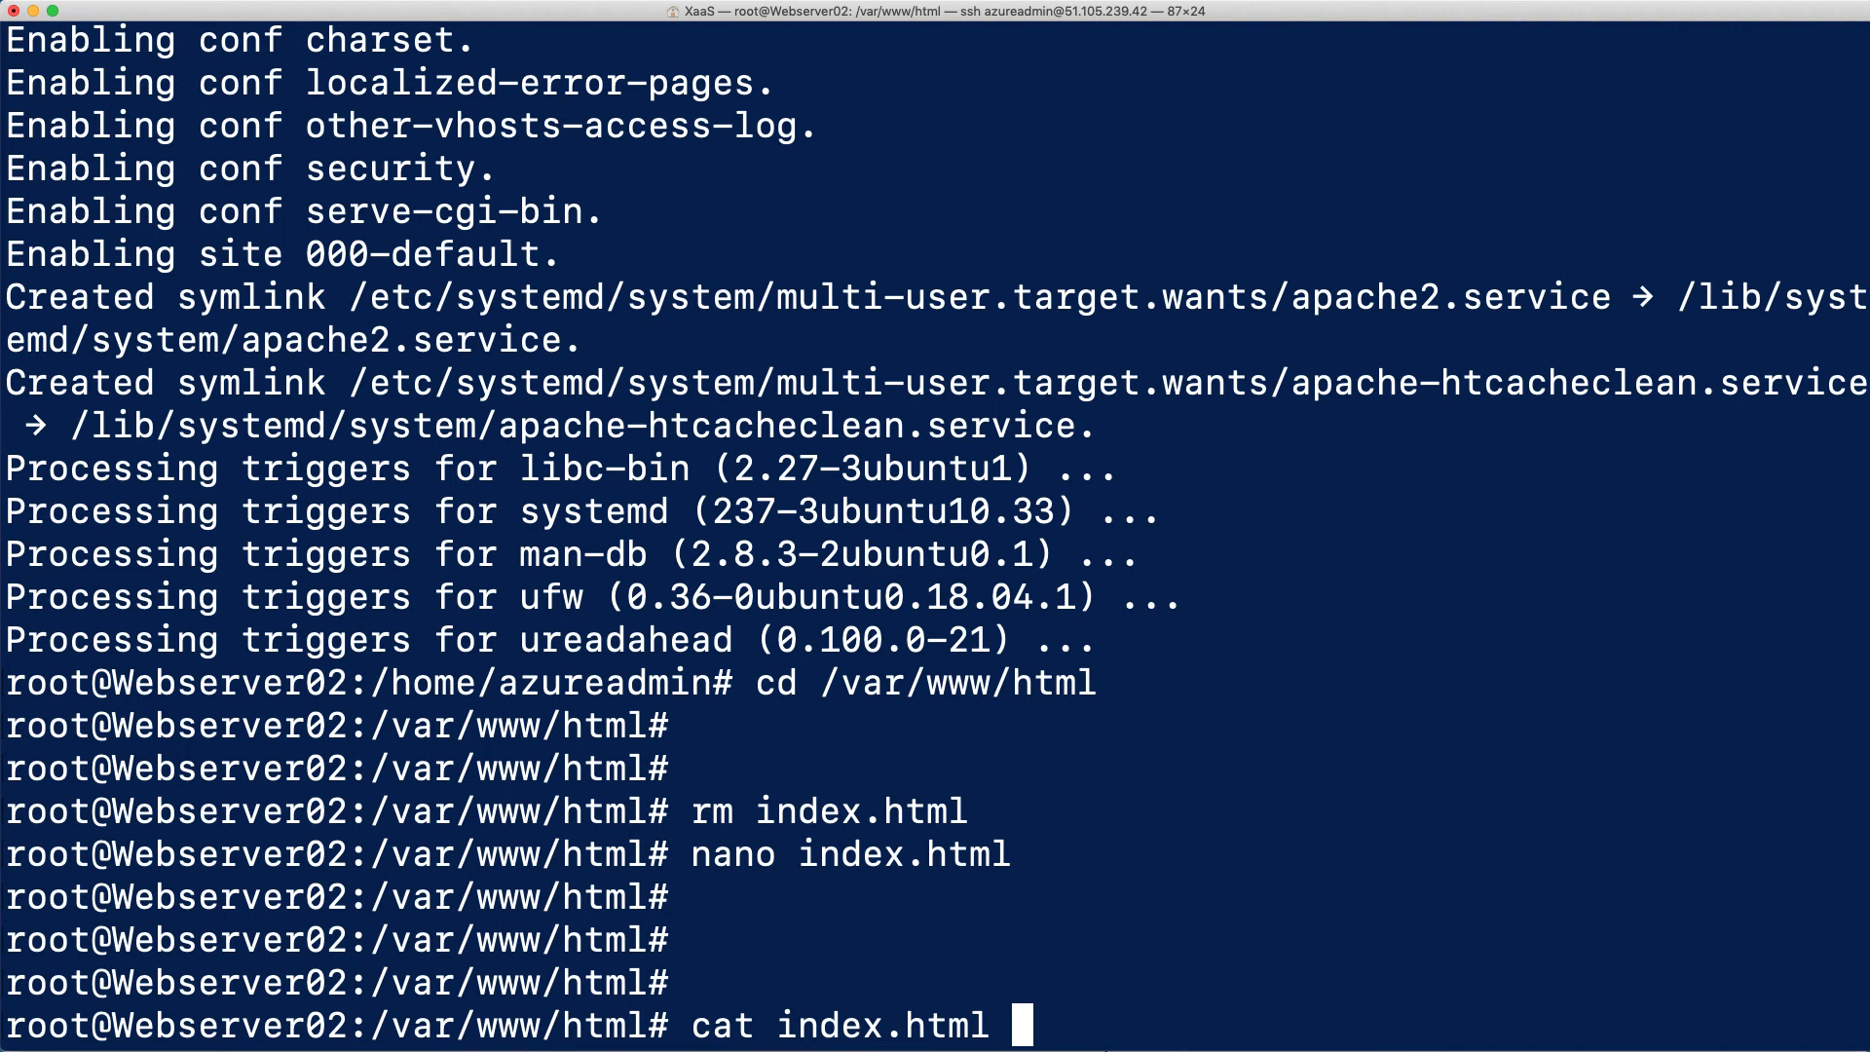
pyautogui.press('Return')
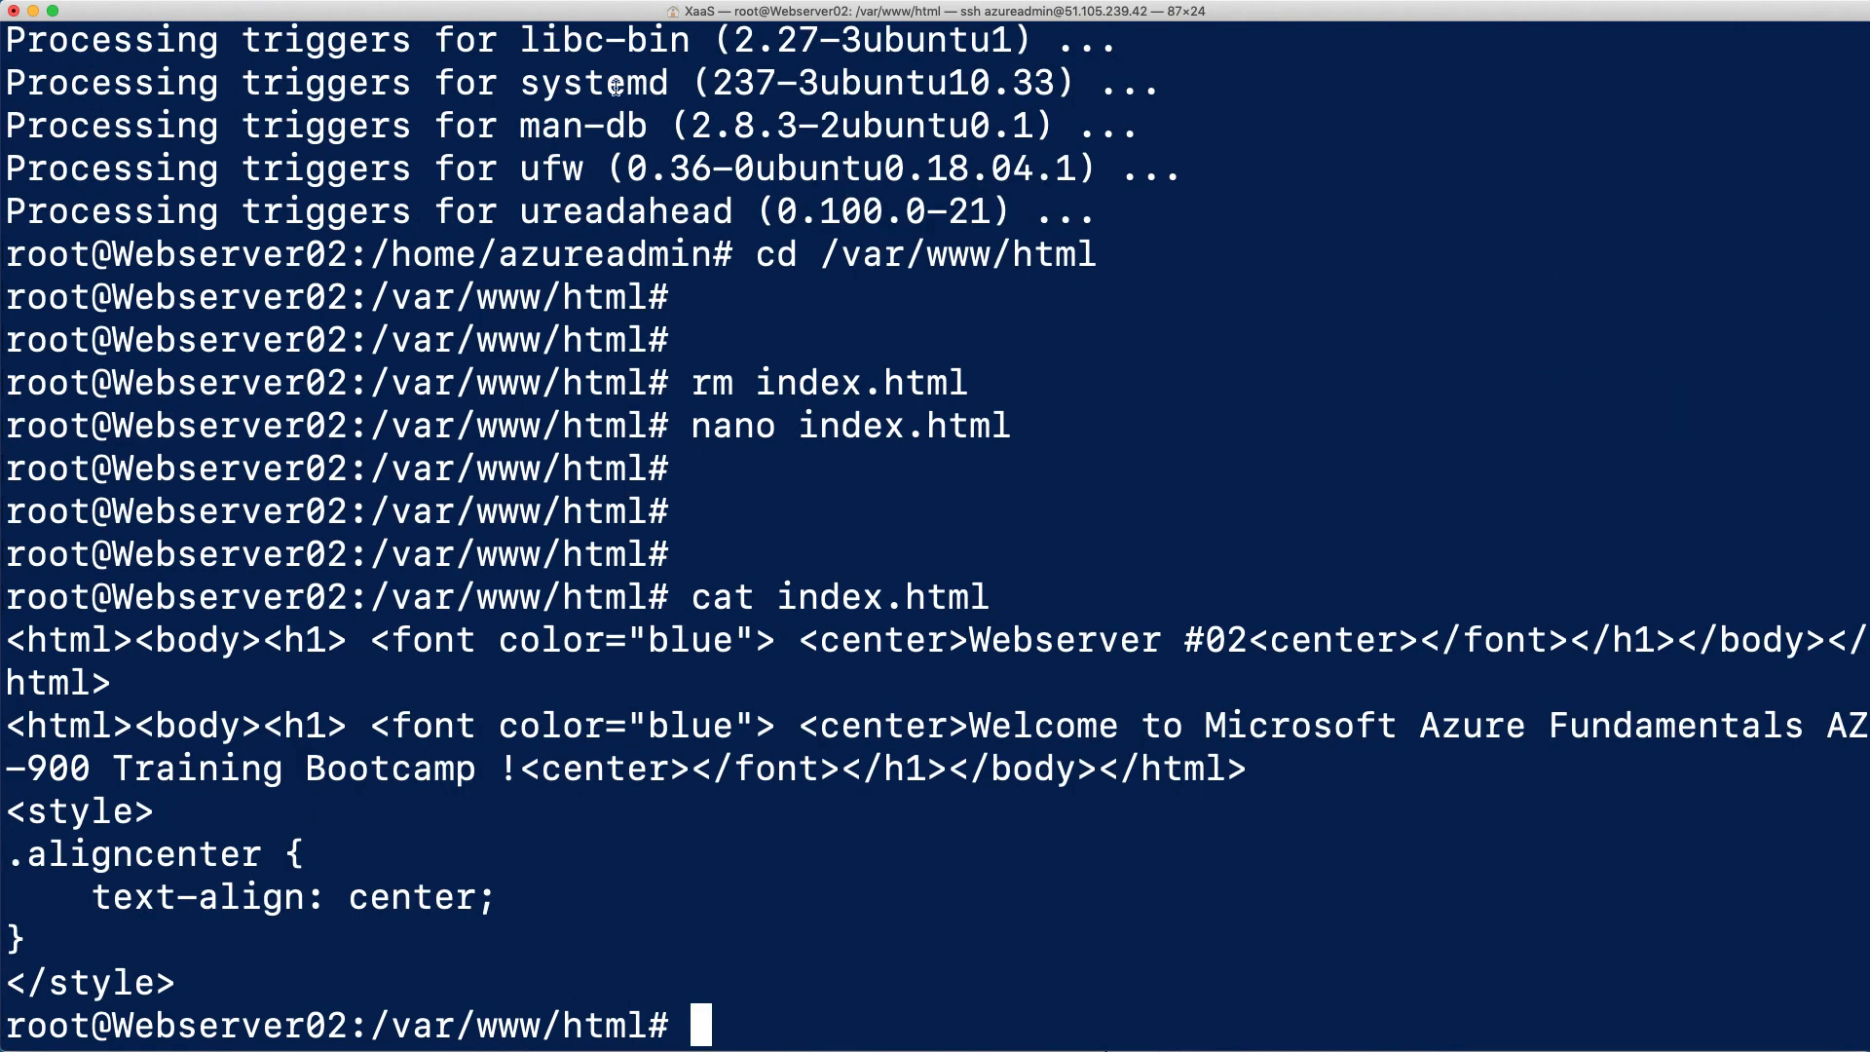
pyautogui.moveTo(971, 642); pyautogui.dragTo(1243, 650)
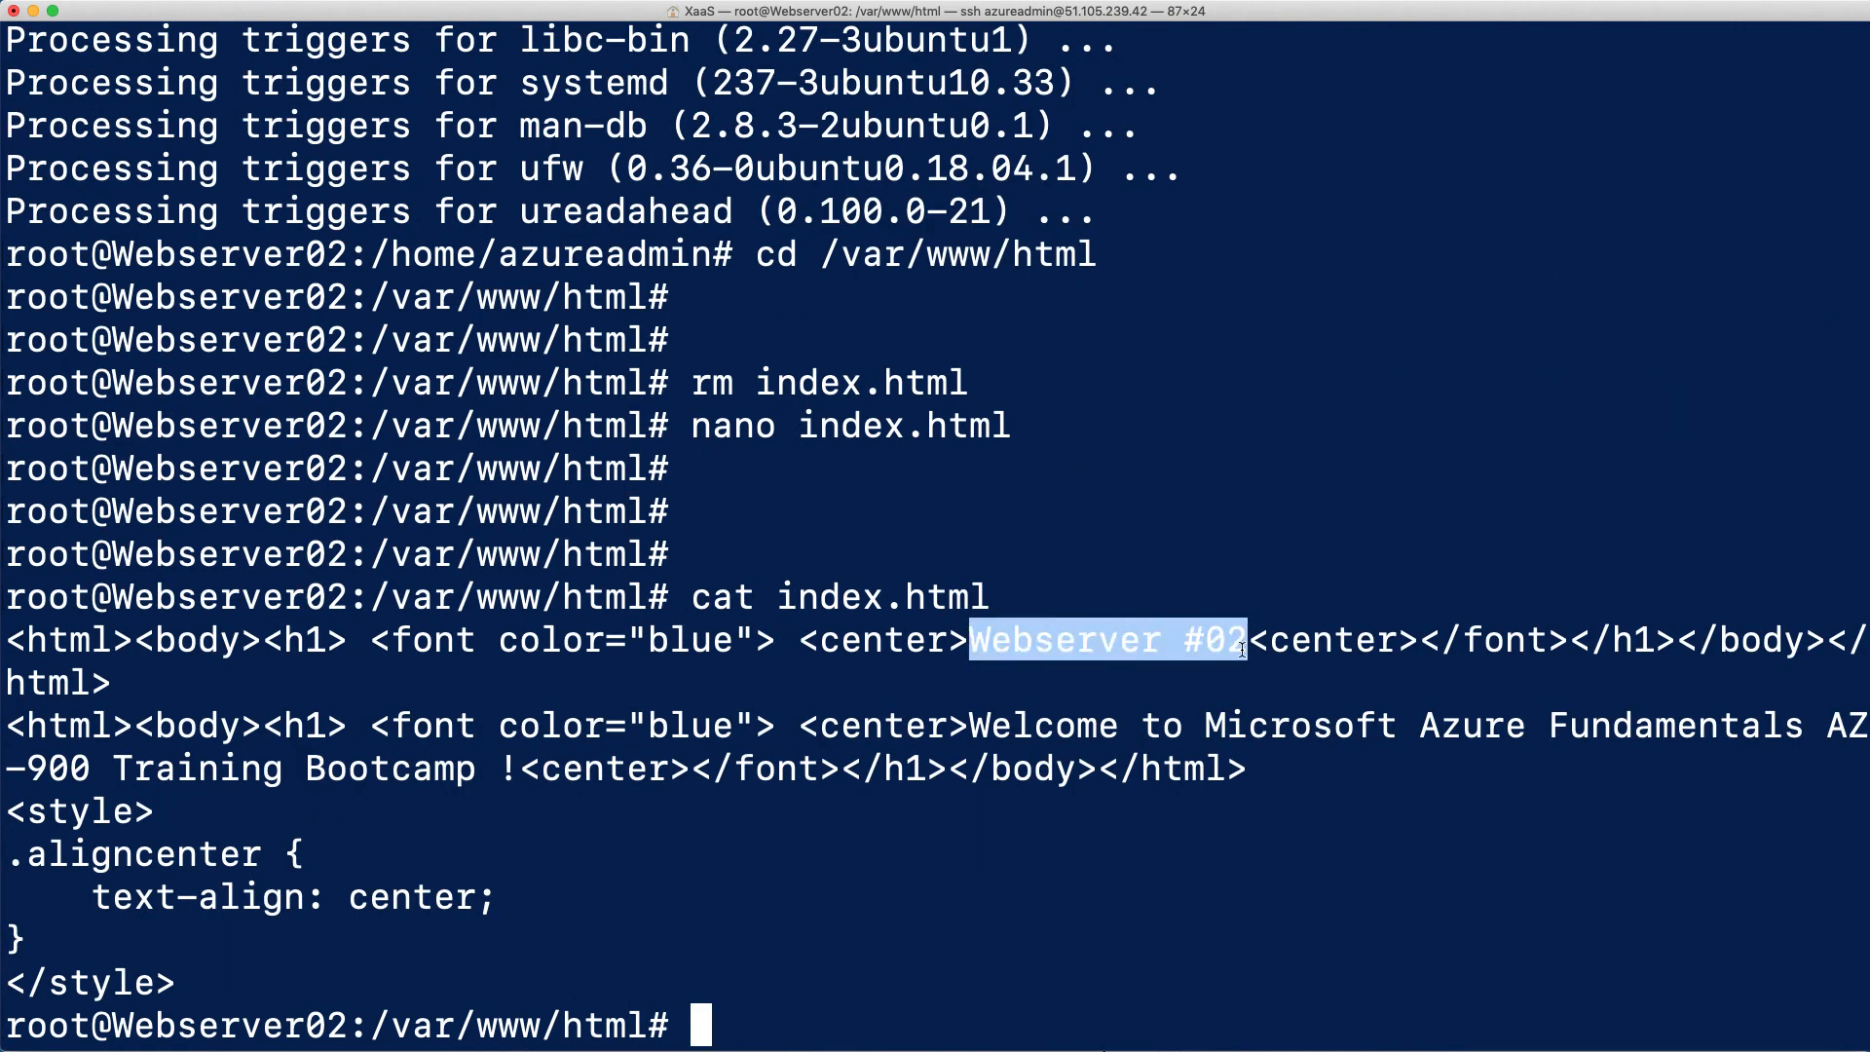
pyautogui.moveTo(973, 729); pyautogui.dragTo(531, 769)
pyautogui.click(572, 852)
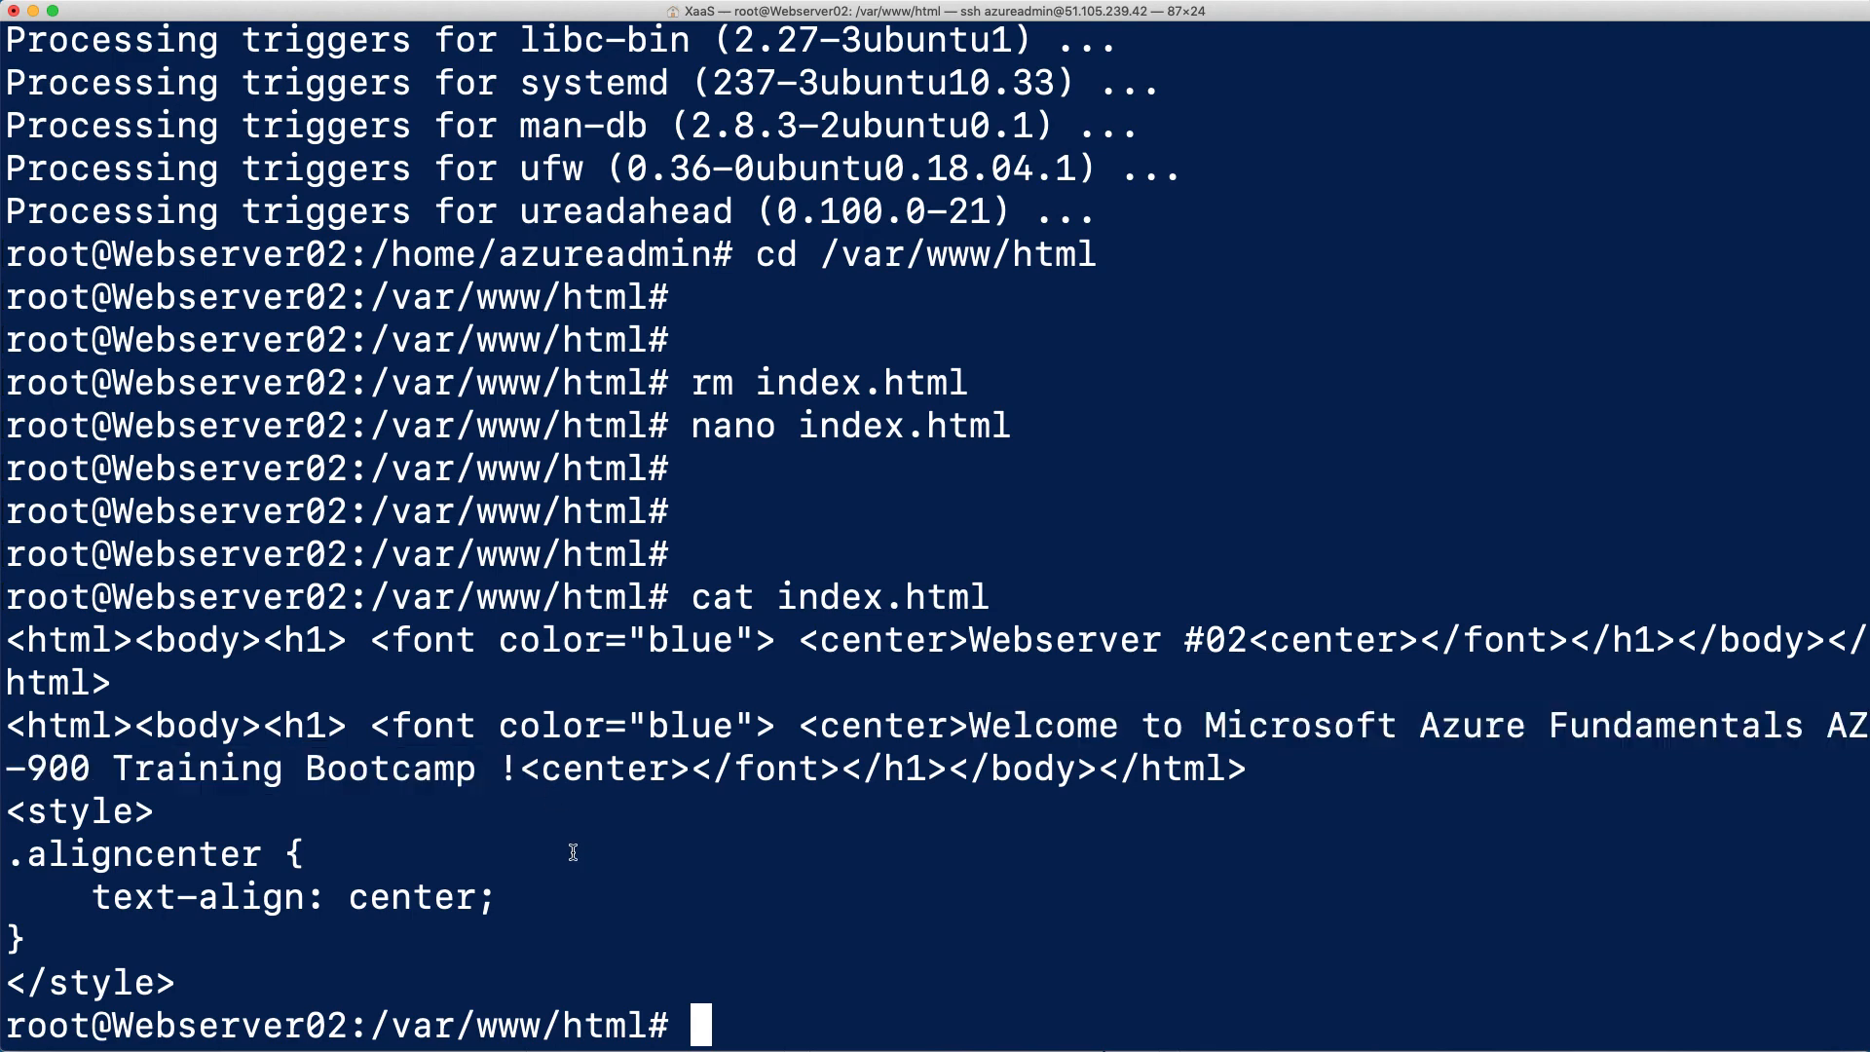
# Exit the root shell on Webserver02 and close the SSH connection
pyautogui.write('exit')
pyautogui.press('Return')
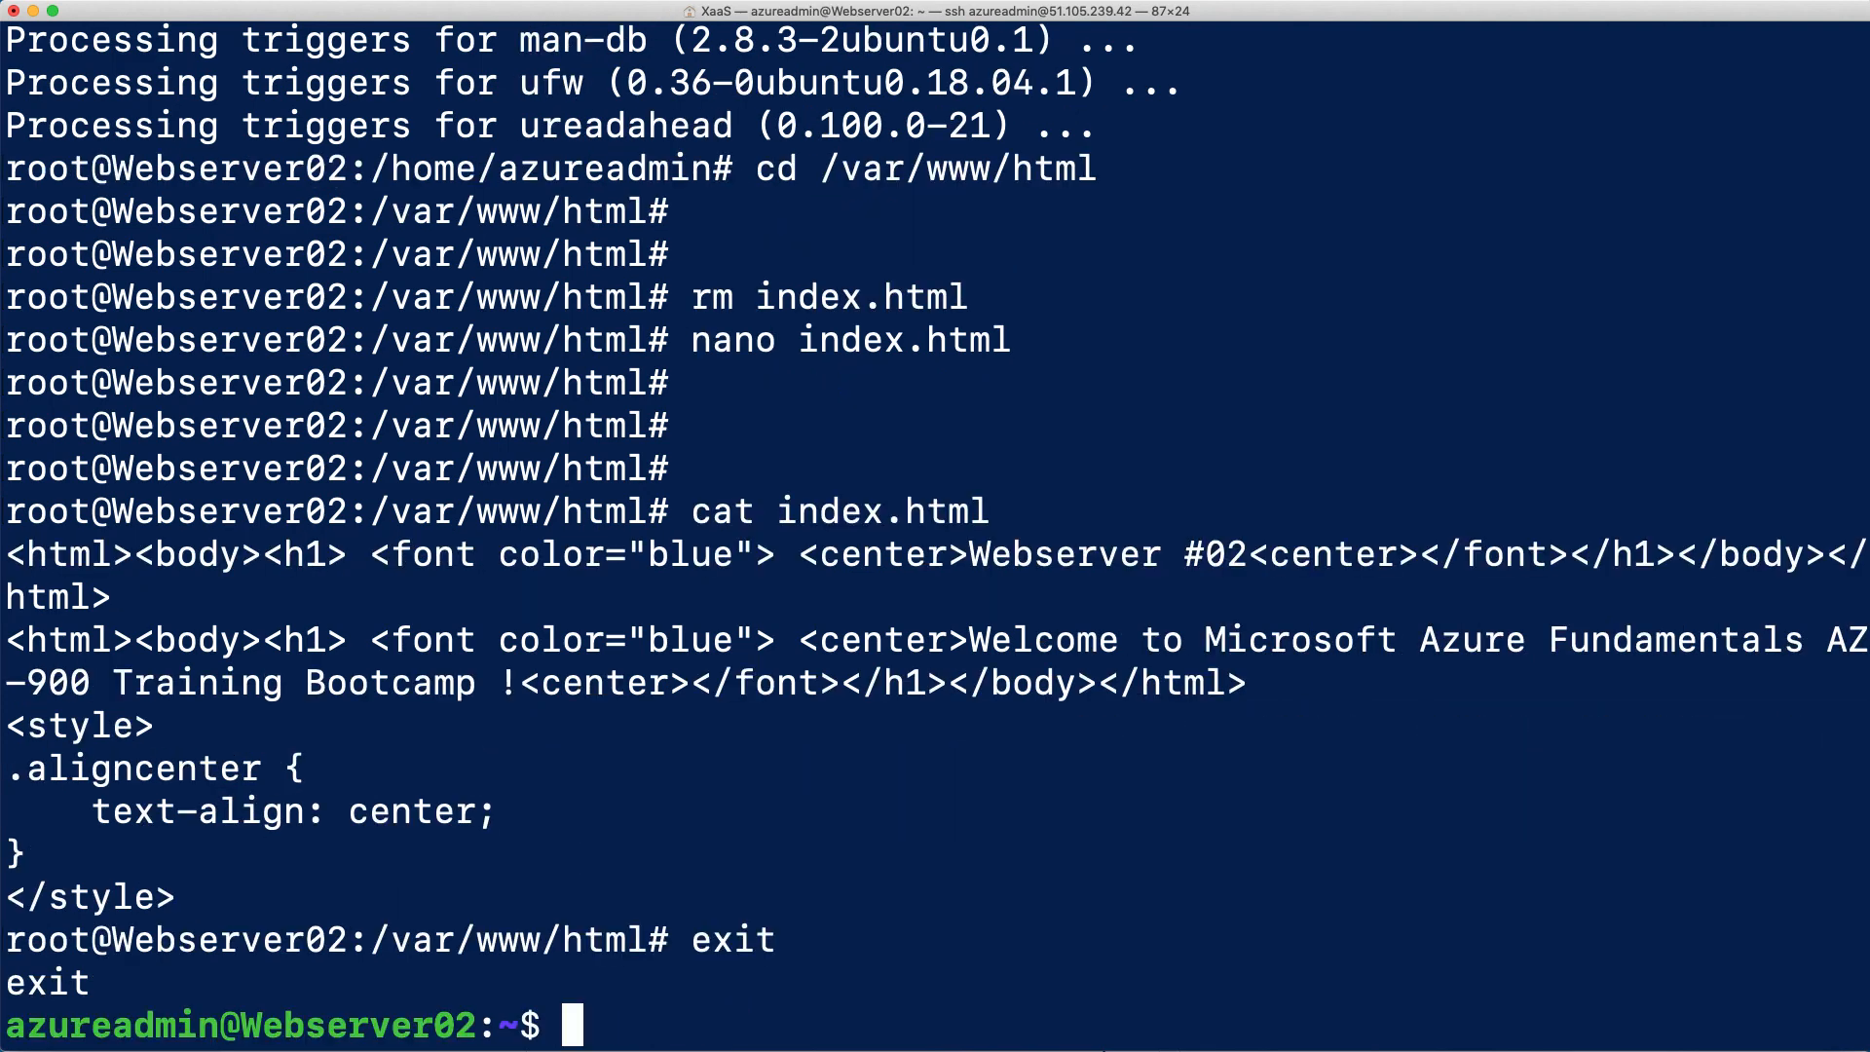
pyautogui.write('exit')
pyautogui.press('Return')
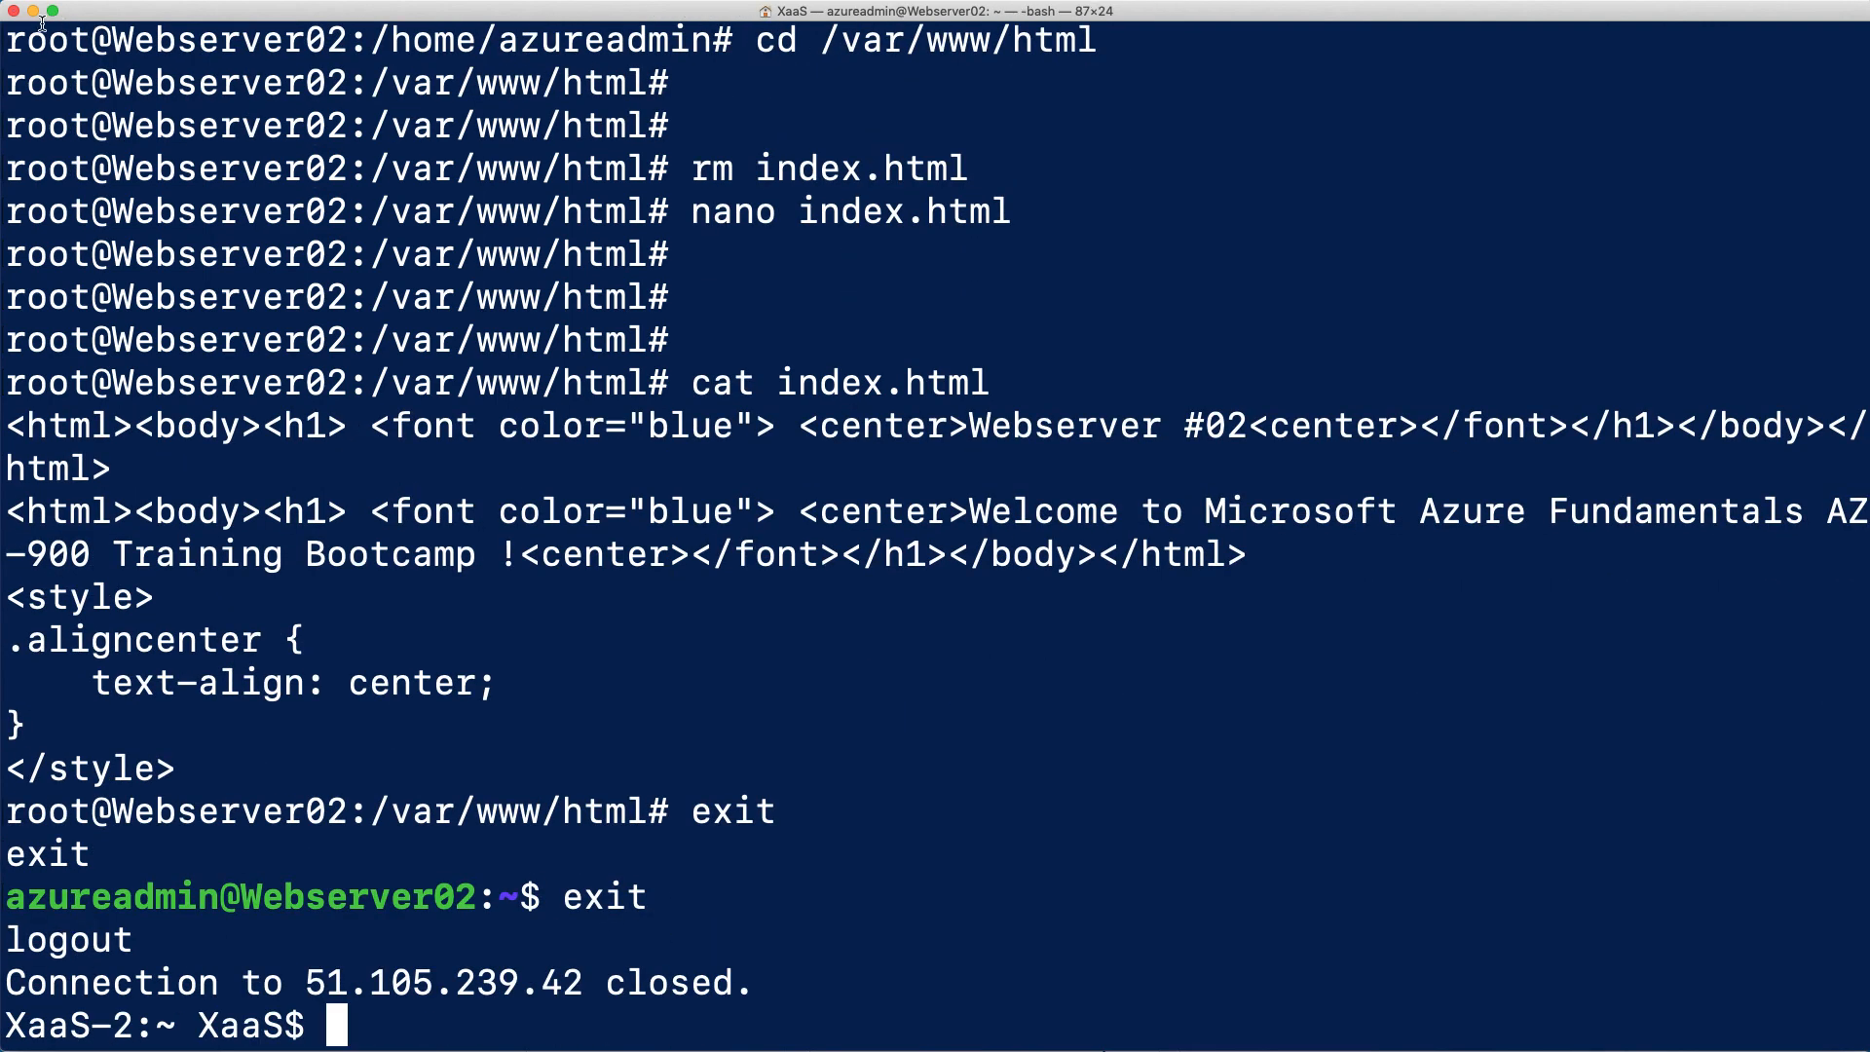
# Minimize the terminal and close the lab folder and configuration notes windows to return to the Azure portal
pyautogui.click(34, 14)
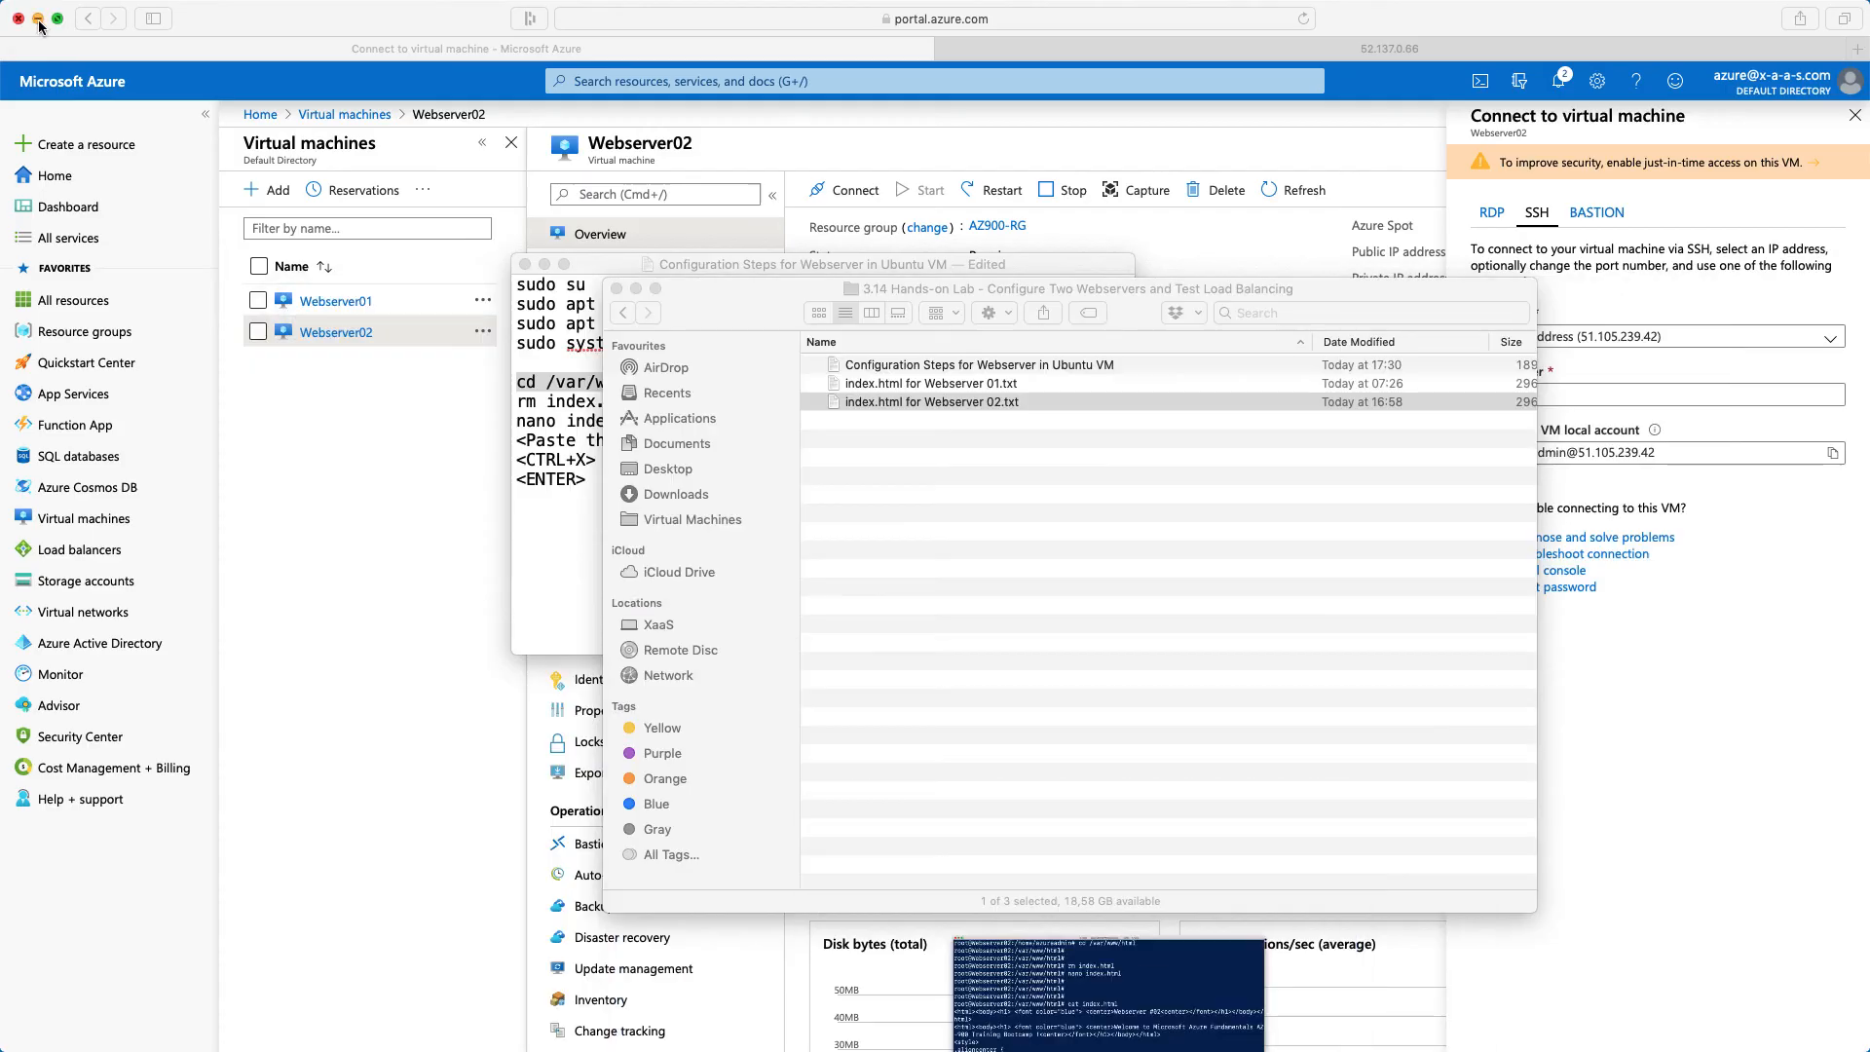
pyautogui.click(616, 289)
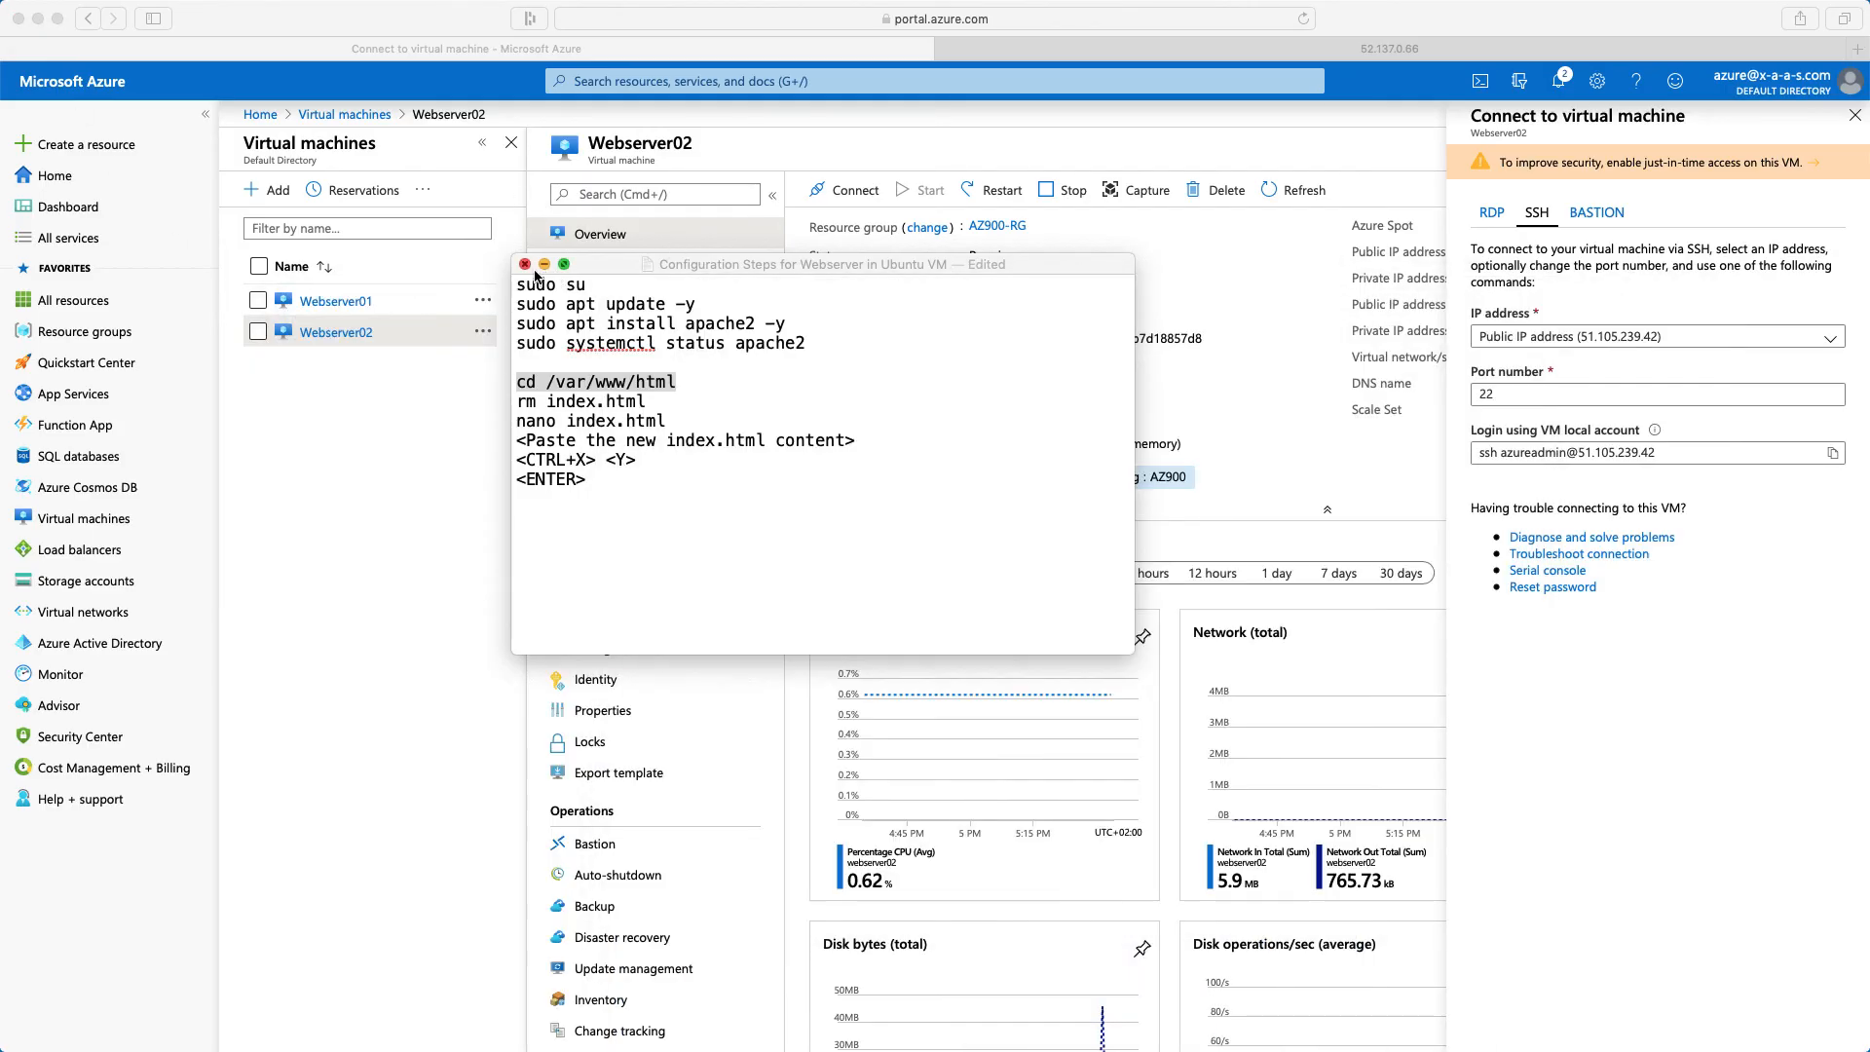
pyautogui.click(525, 264)
pyautogui.click(394, 463)
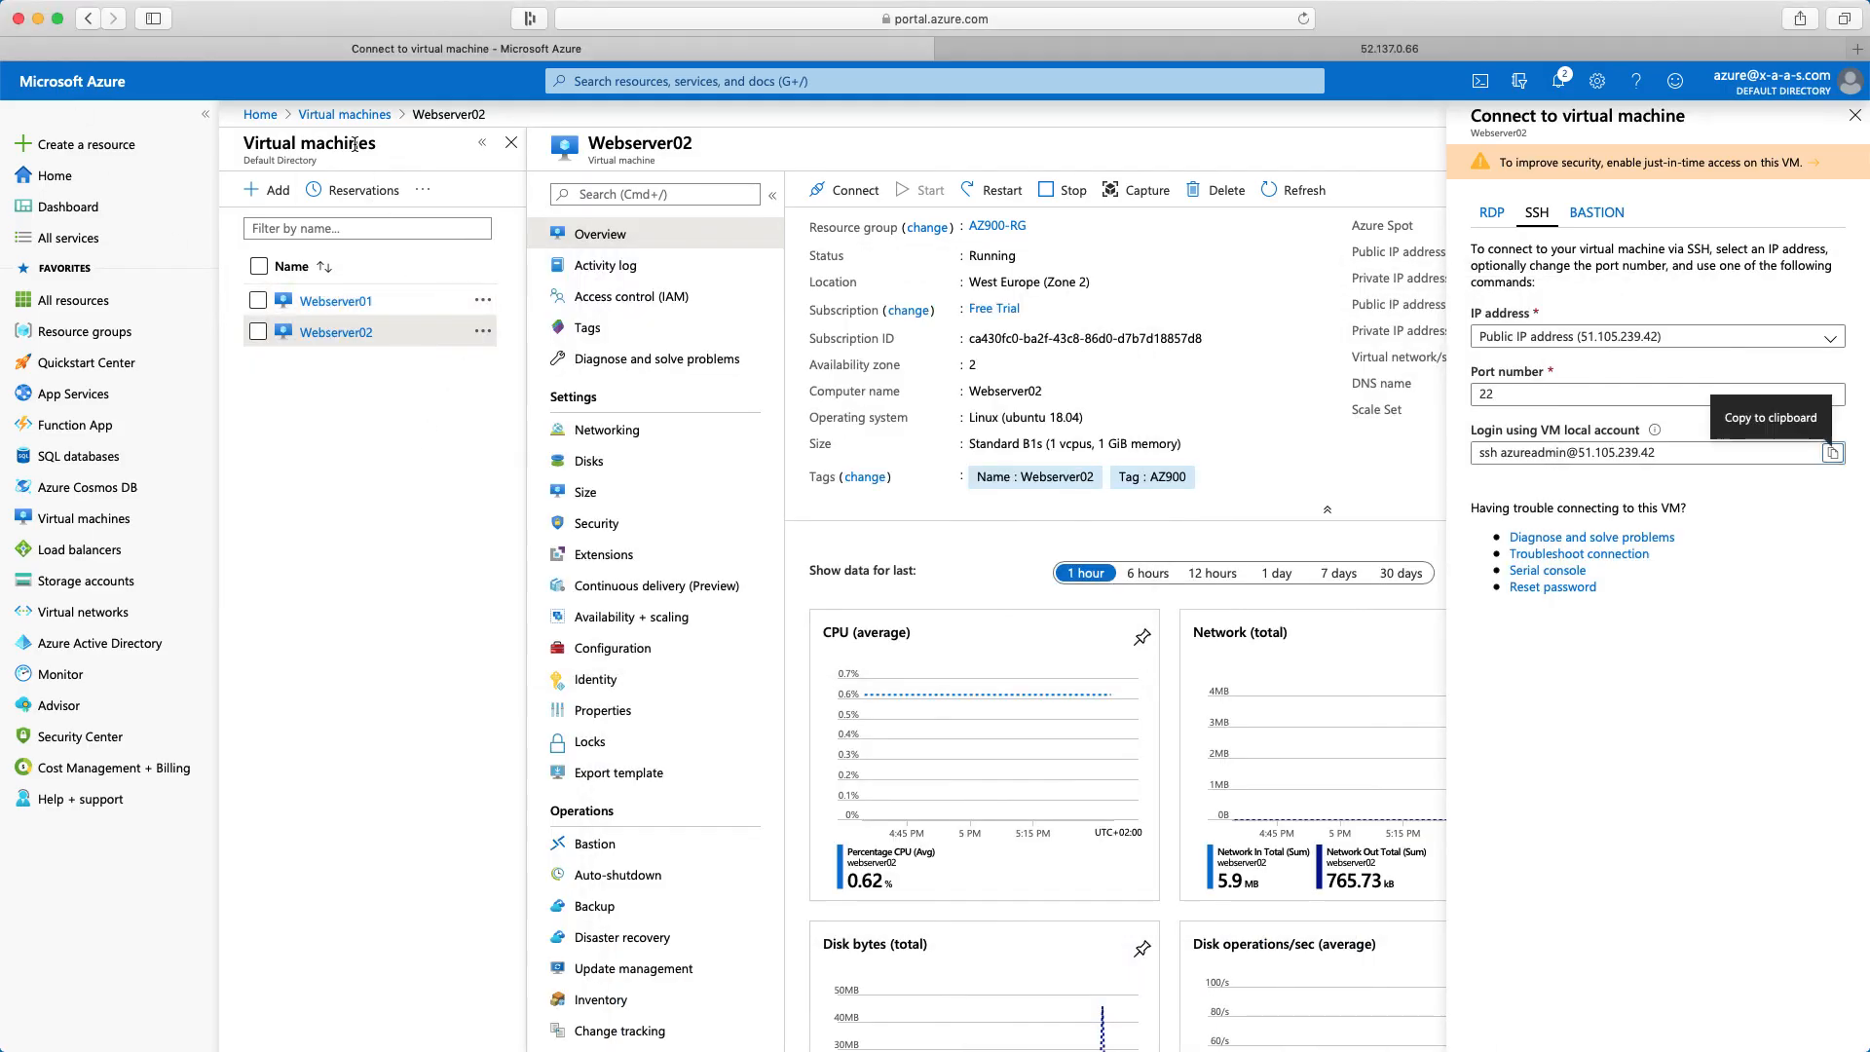
# Open LoadBalancer-AZ900 from the list of all Azure resources and copy its public IP address
pyautogui.click(263, 115)
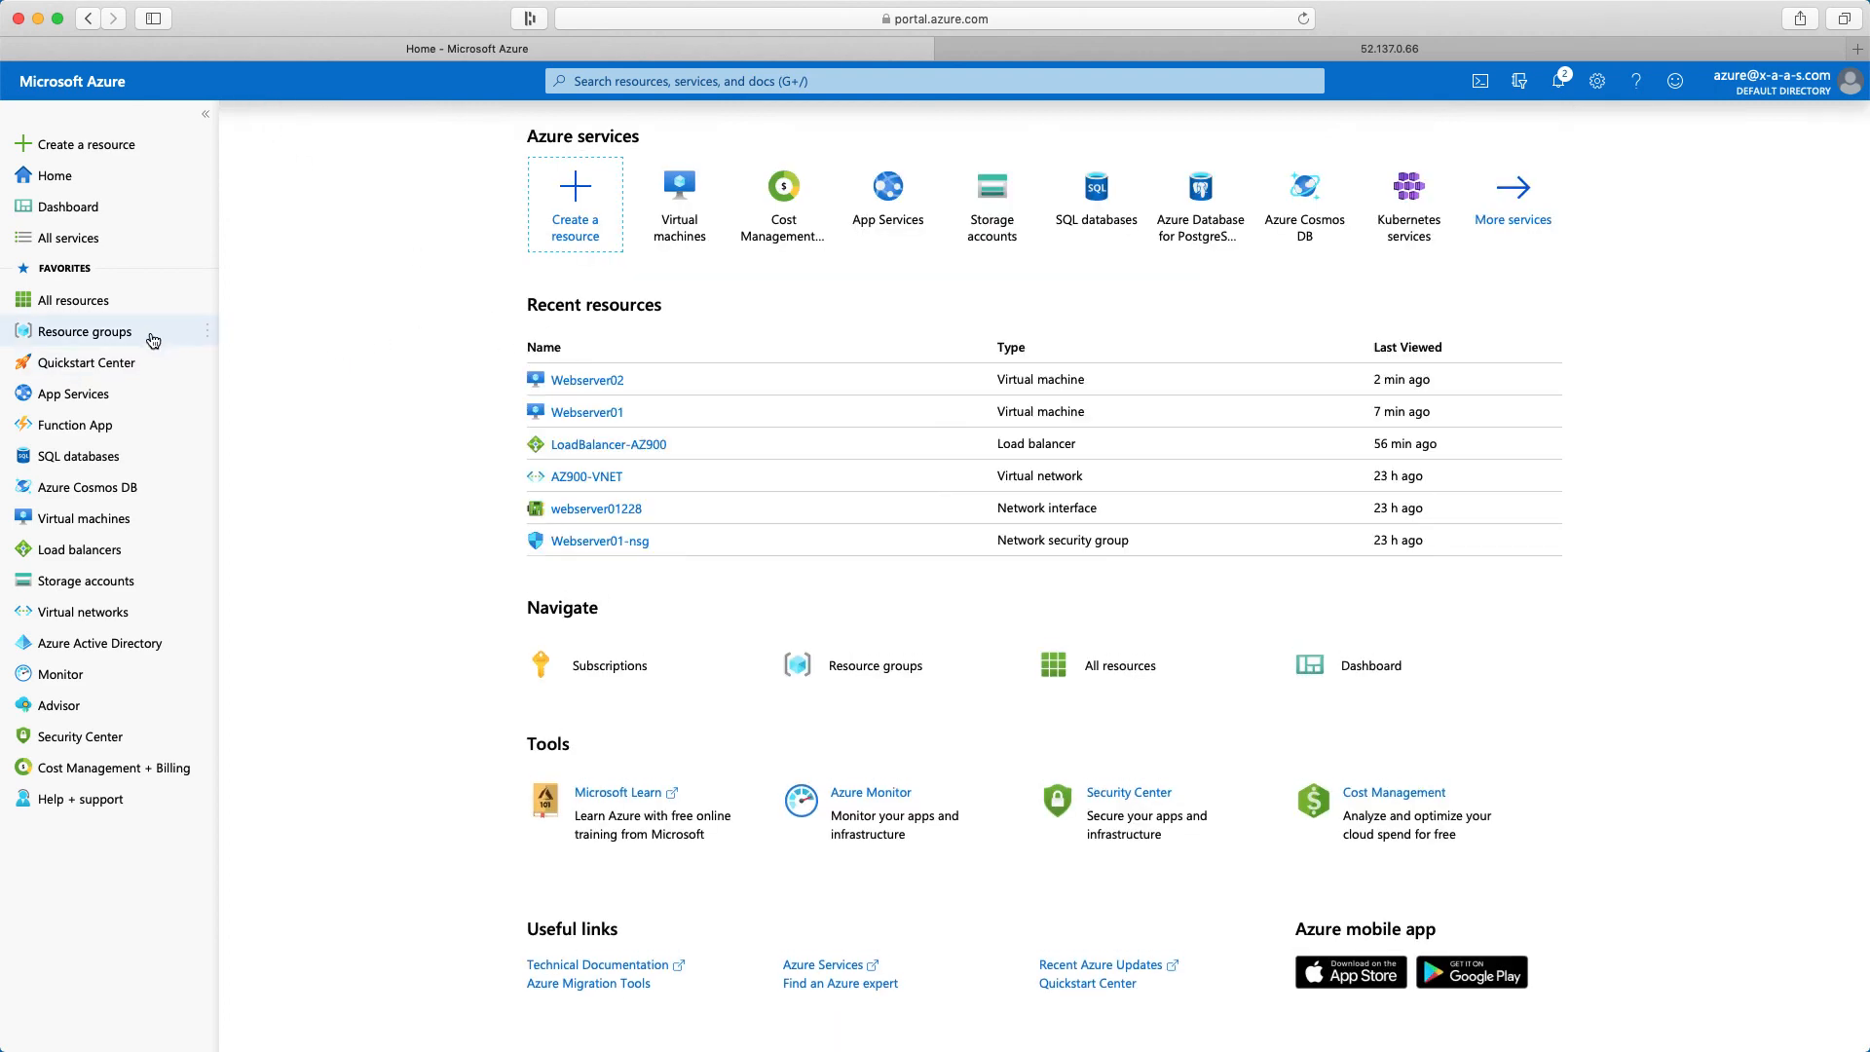
pyautogui.click(73, 302)
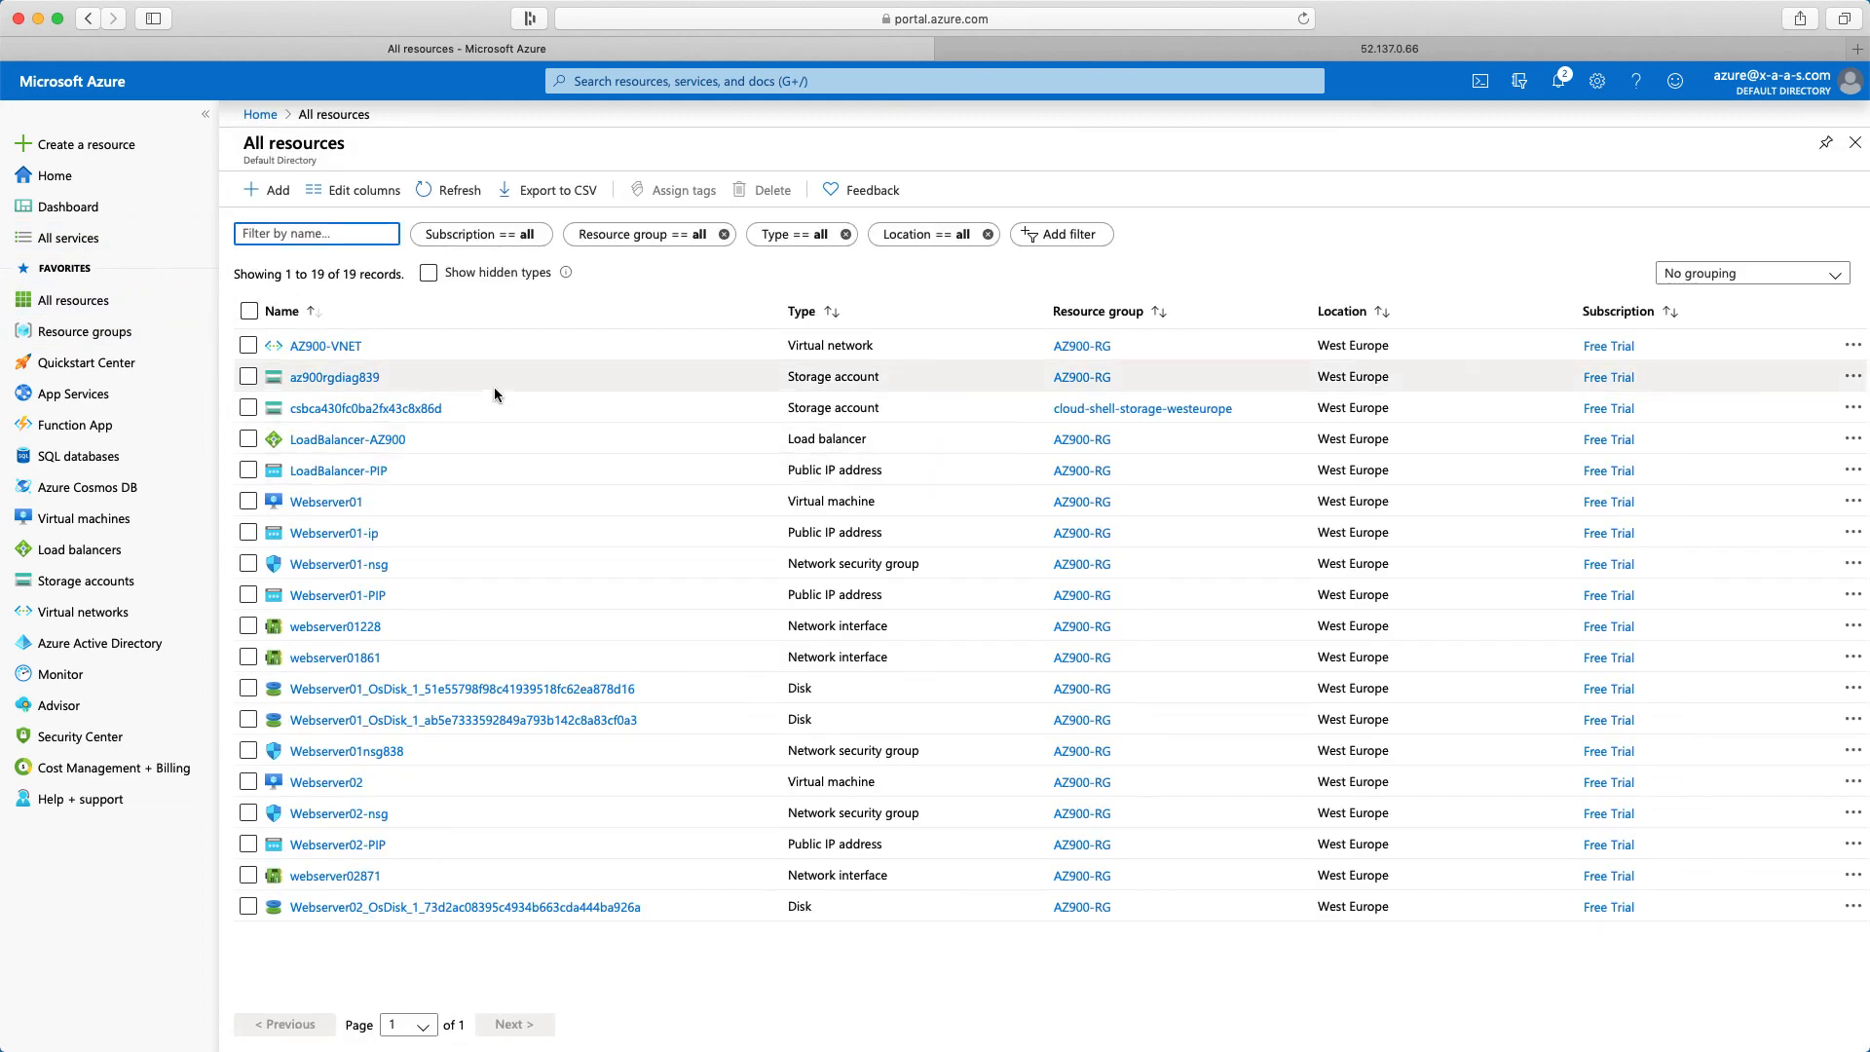
pyautogui.click(328, 447)
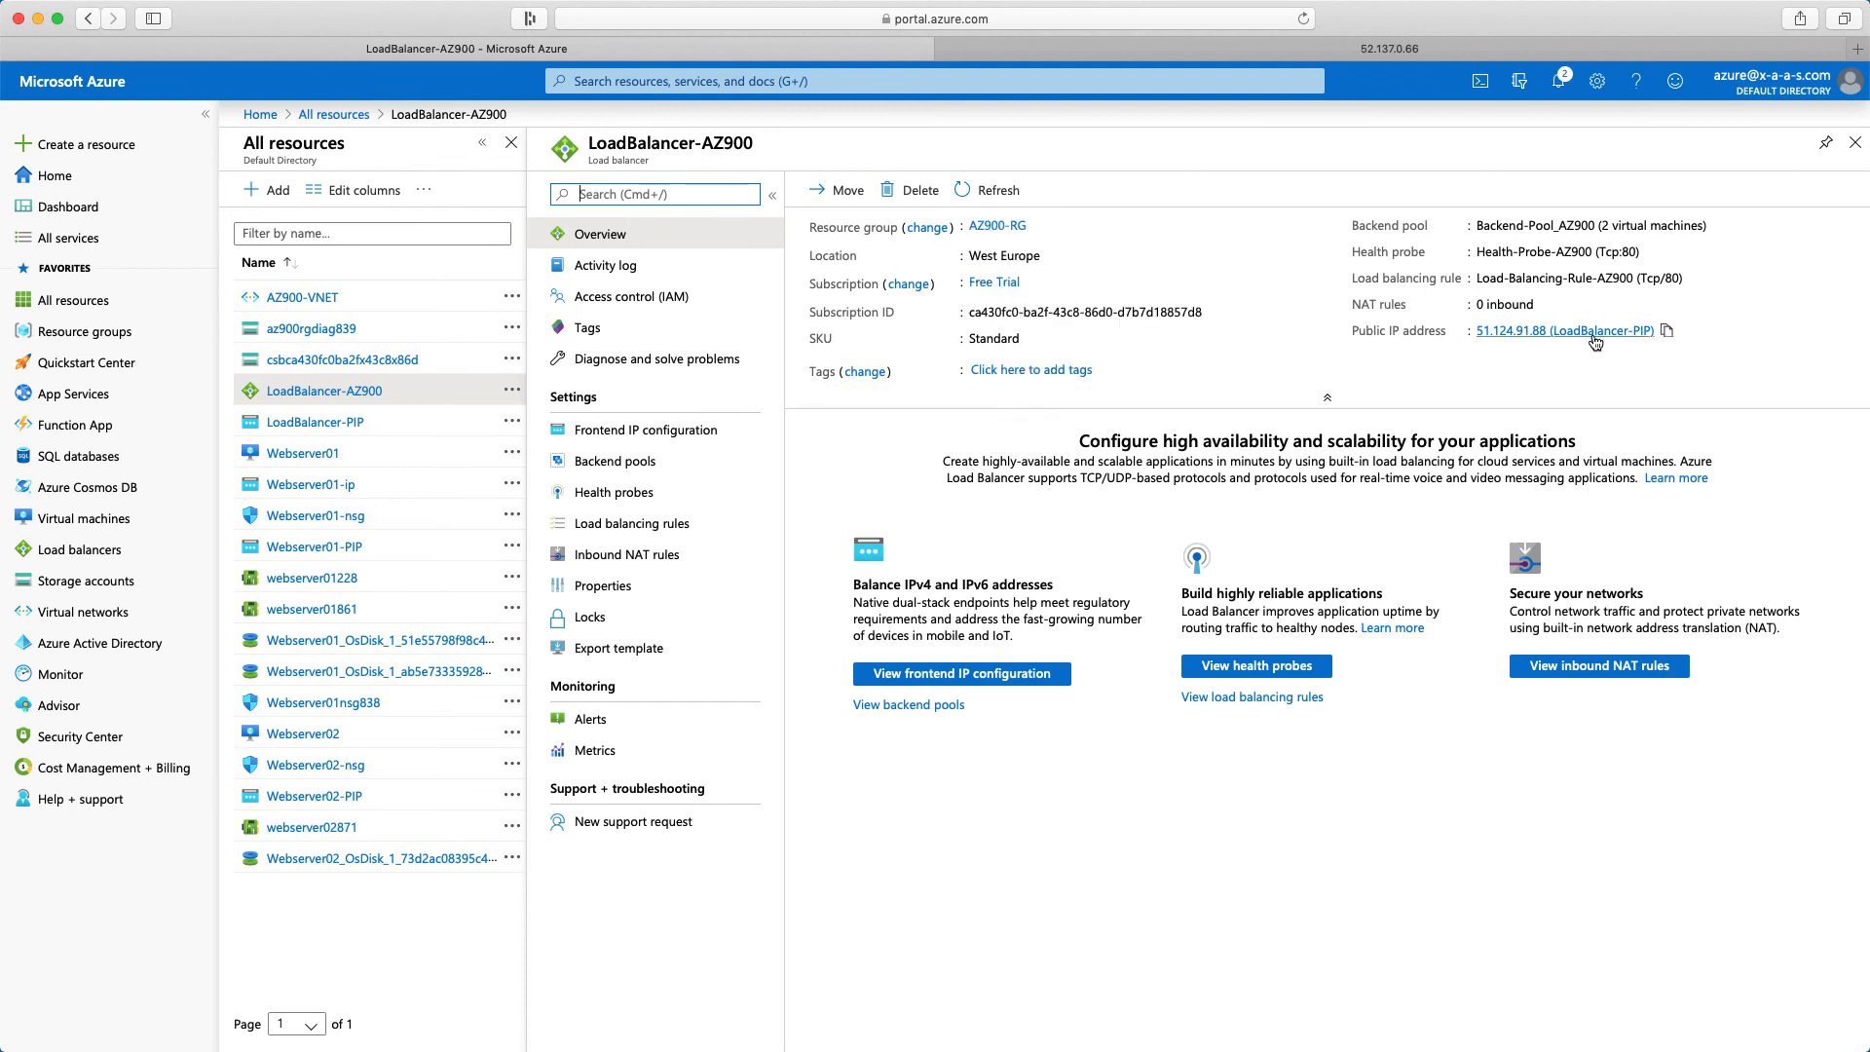
pyautogui.click(1668, 335)
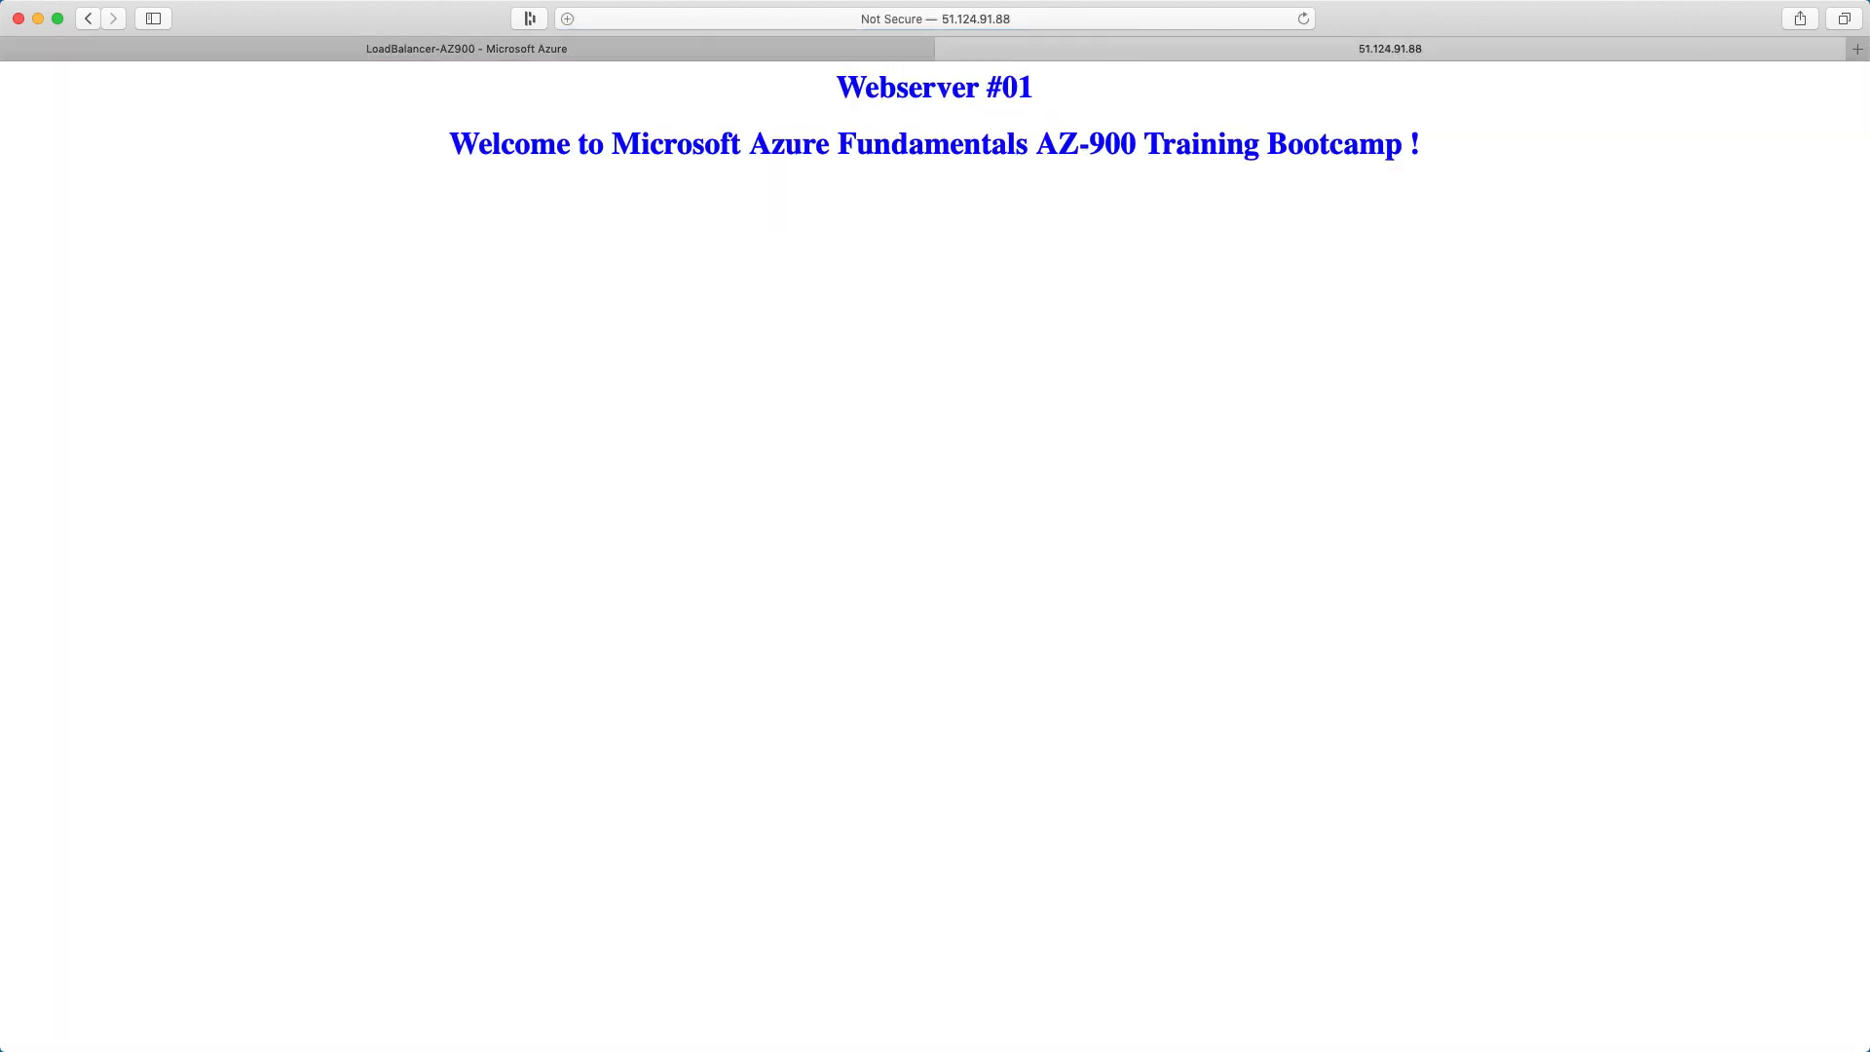
# Reload the page at the load balancer's address 51.124.91.88 repeatedly to check which webserver answers each request
pyautogui.click(1304, 20)
pyautogui.click(1305, 19)
pyautogui.click(1304, 20)
pyautogui.click(1304, 19)
pyautogui.click(1304, 19)
pyautogui.click(1304, 20)
pyautogui.click(1304, 20)
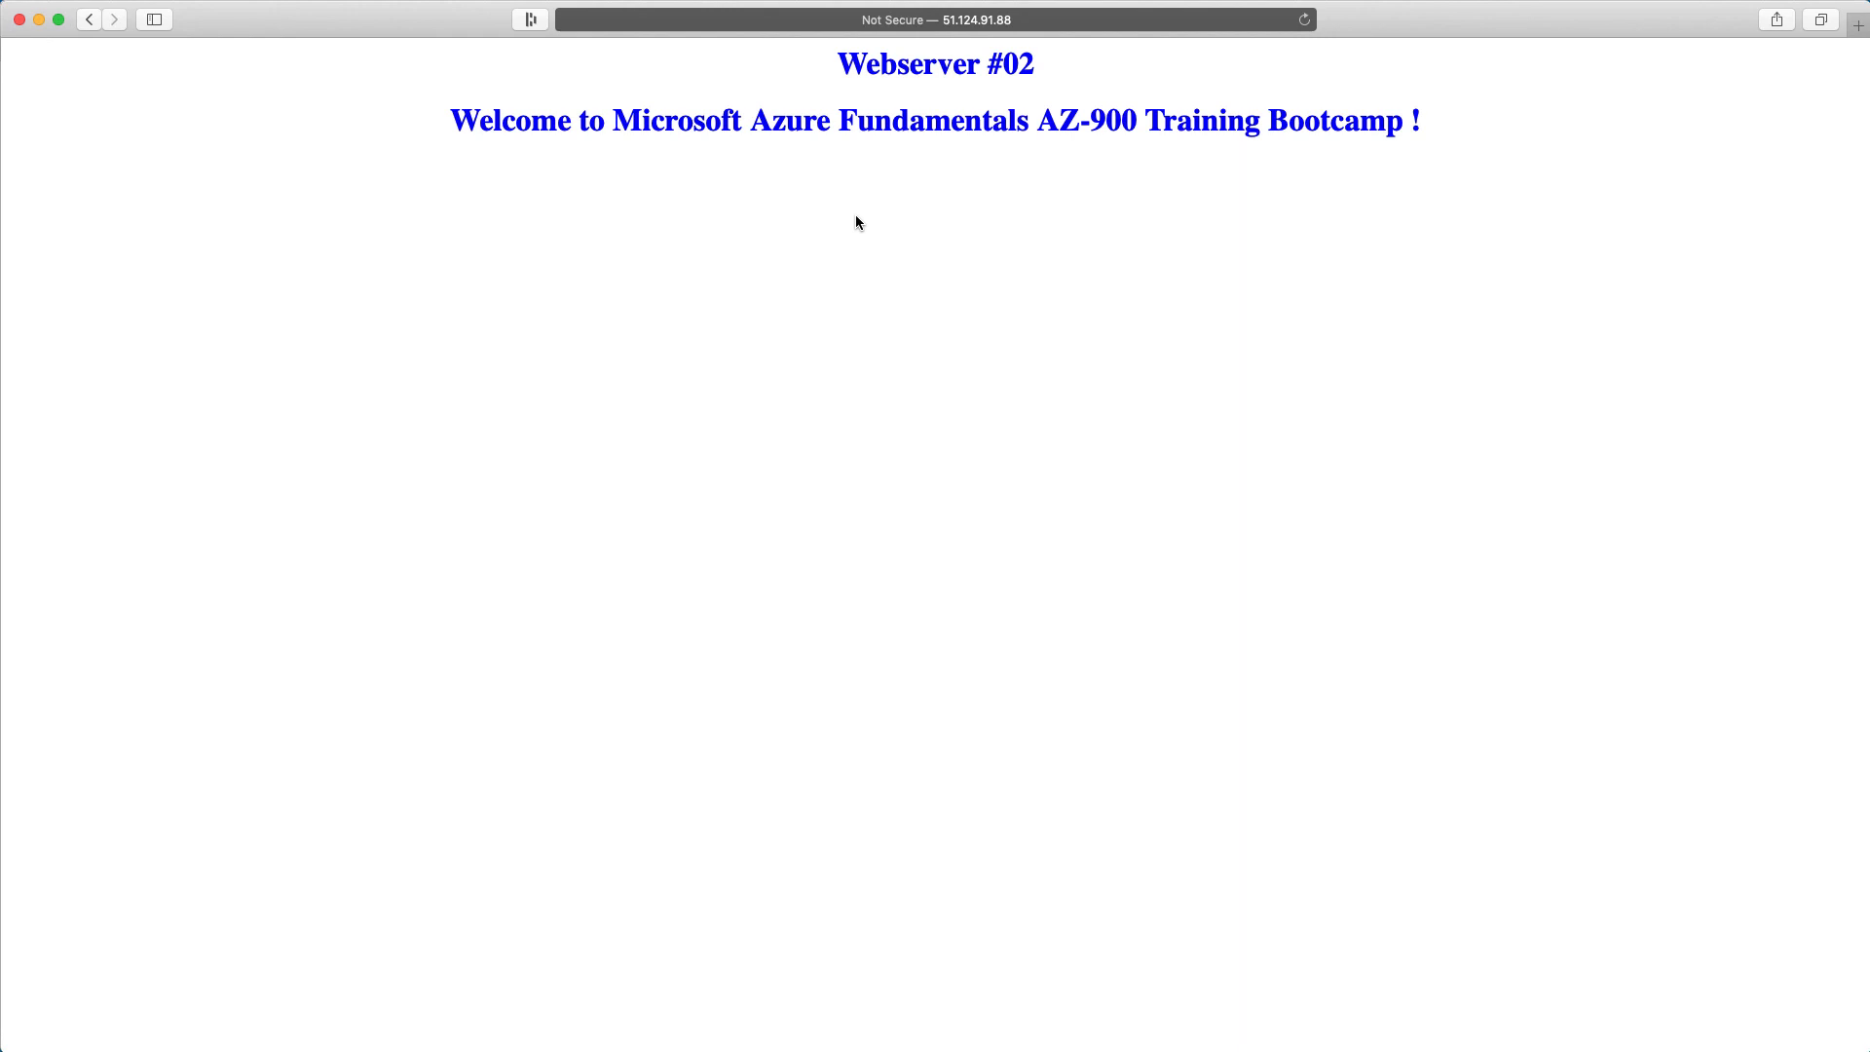
pyautogui.click(1304, 19)
pyautogui.click(1304, 19)
pyautogui.click(1305, 20)
pyautogui.click(1304, 19)
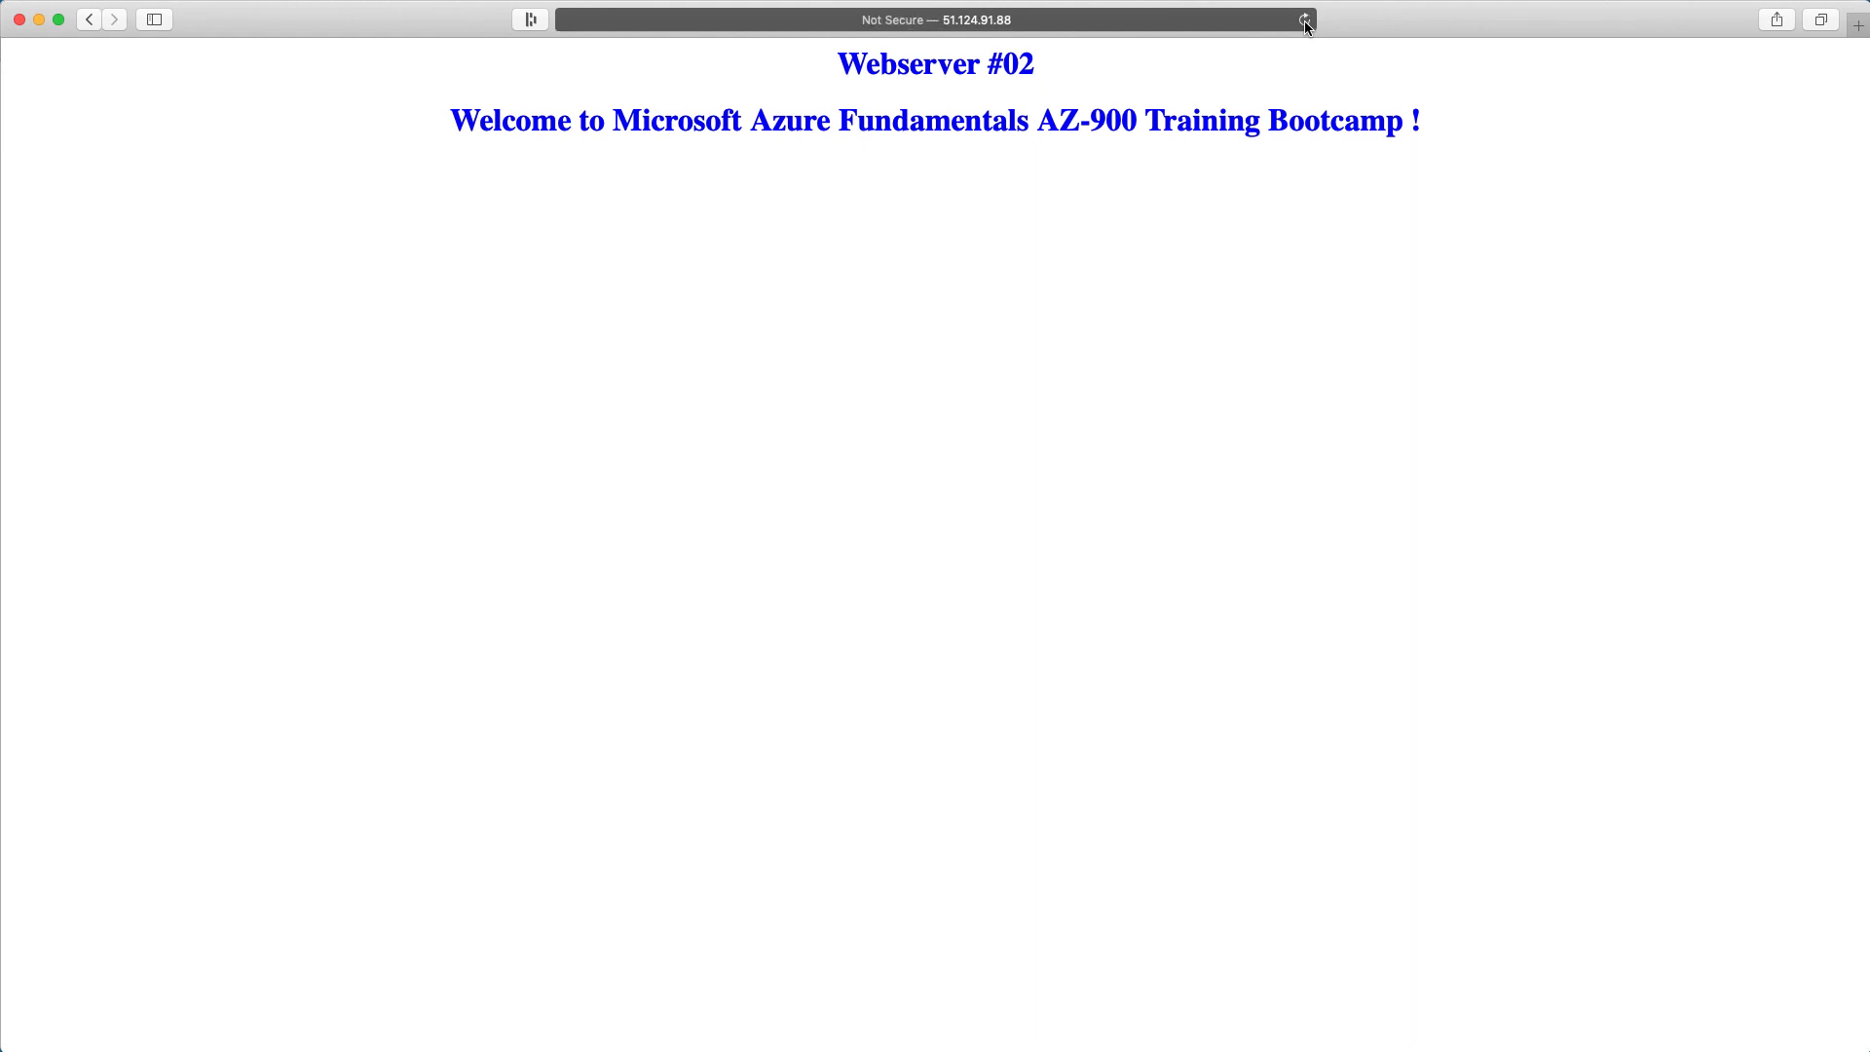